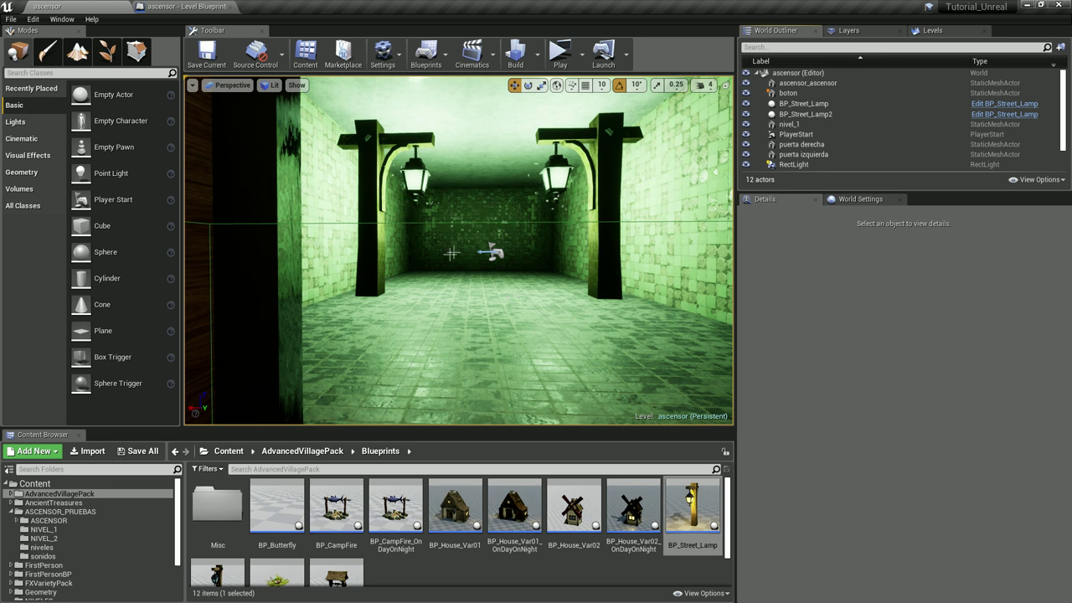
# - Save the ascensor map, view the streaming Levels list and elevator scene, then open the Level Blueprint
pyautogui.click(206, 54)
pyautogui.click(932, 30)
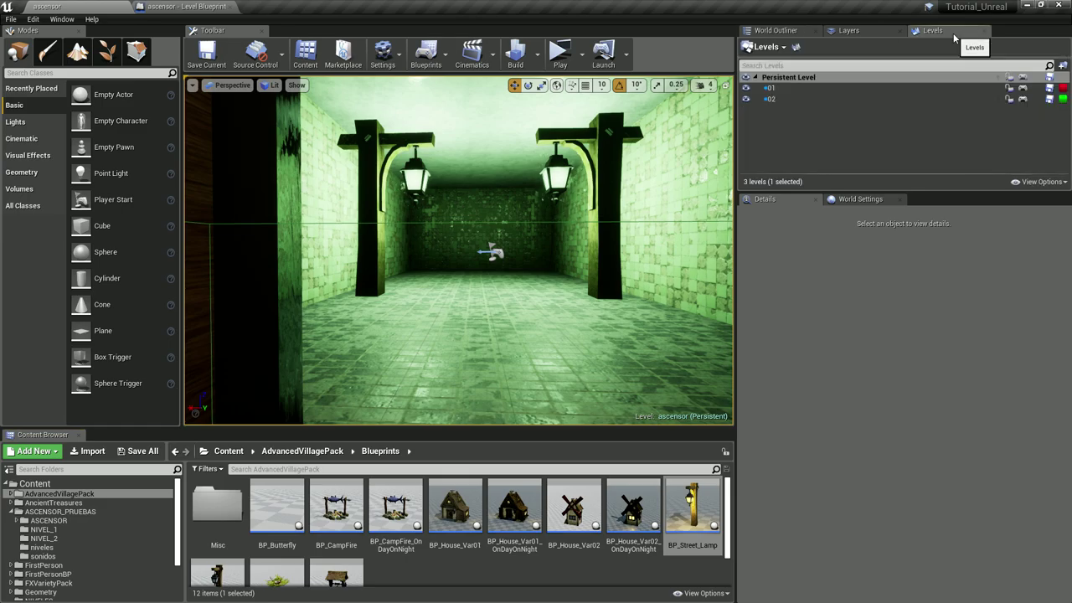
pyautogui.moveTo(648, 151); pyautogui.dragTo(670, 125)
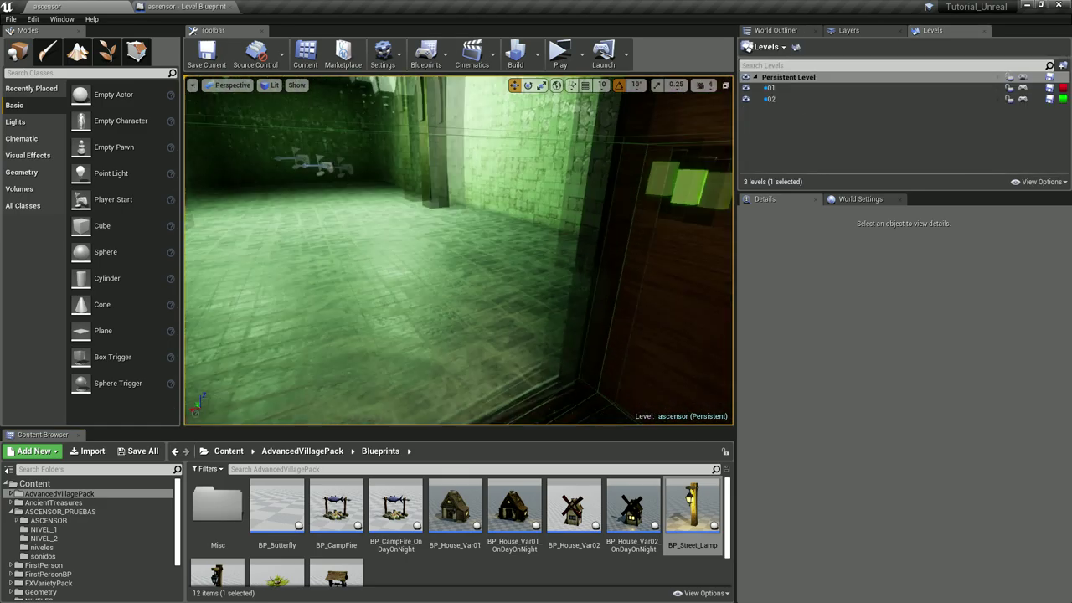
pyautogui.moveTo(670, 125)
pyautogui.mouseDown(button='right')
pyautogui.moveTo(503, 167)
pyautogui.moveTo(469, 151)
pyautogui.mouseUp(button='right')
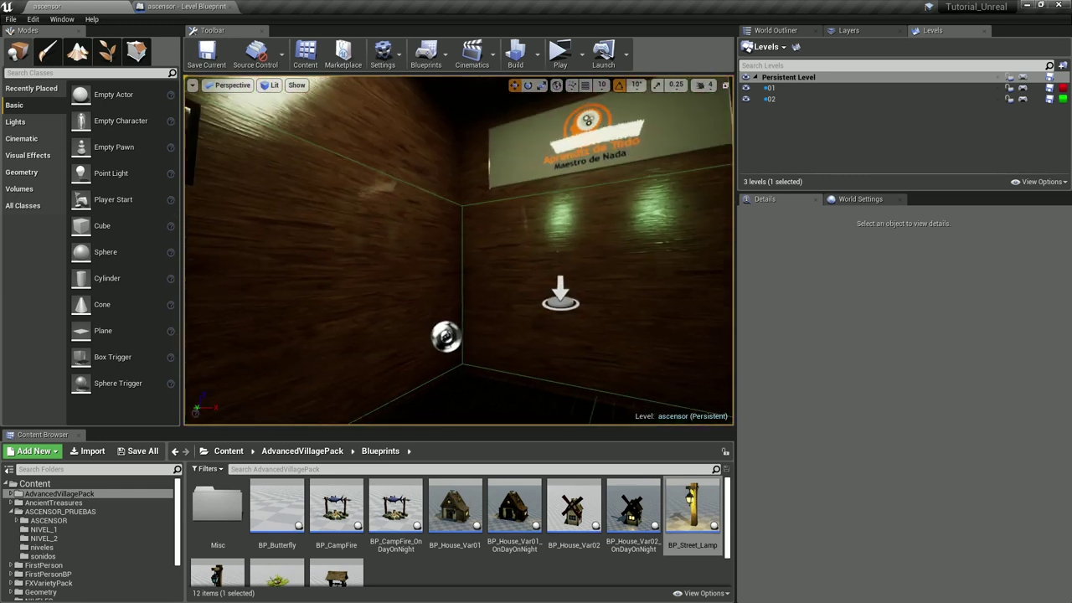
pyautogui.click(191, 6)
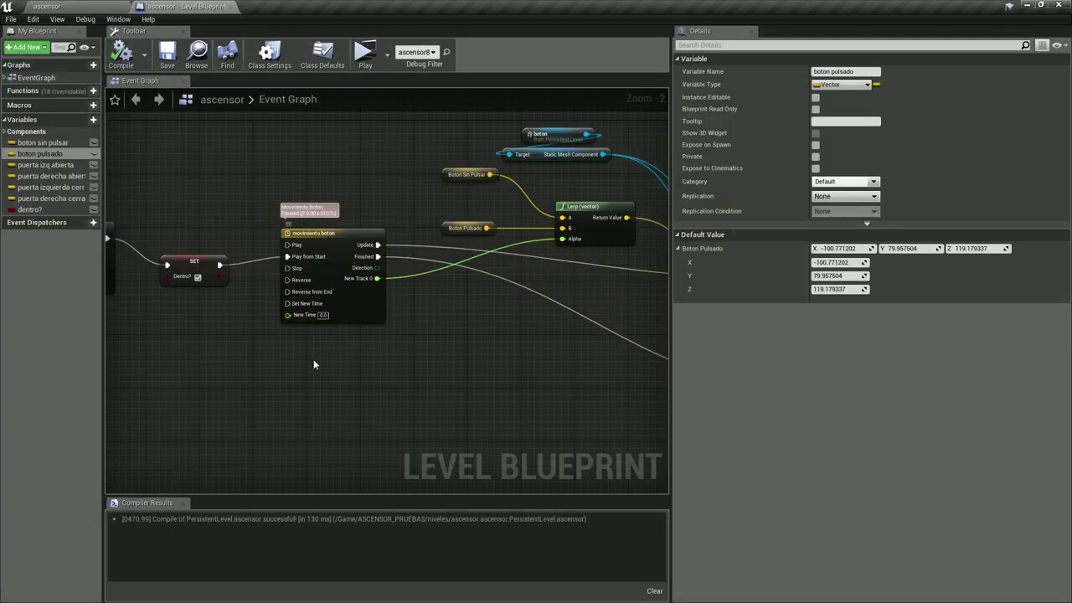
# - Inspect the movimiento boton timeline's 2-second 0–1 curve
pyautogui.moveTo(310, 363); pyautogui.dragTo(361, 363, button='right')
pyautogui.doubleClick(365, 243)
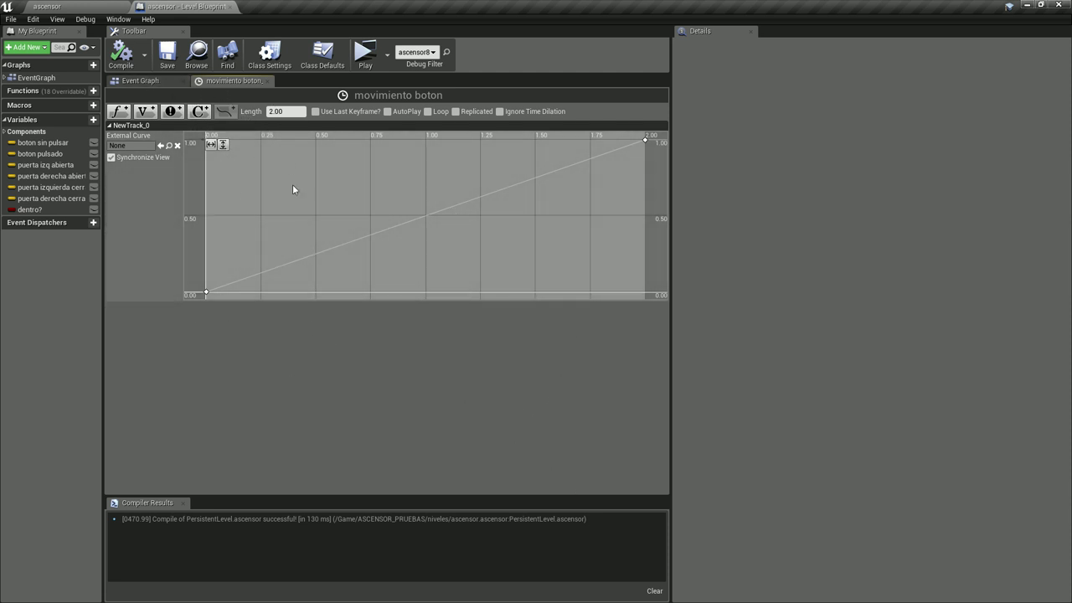
pyautogui.click(138, 82)
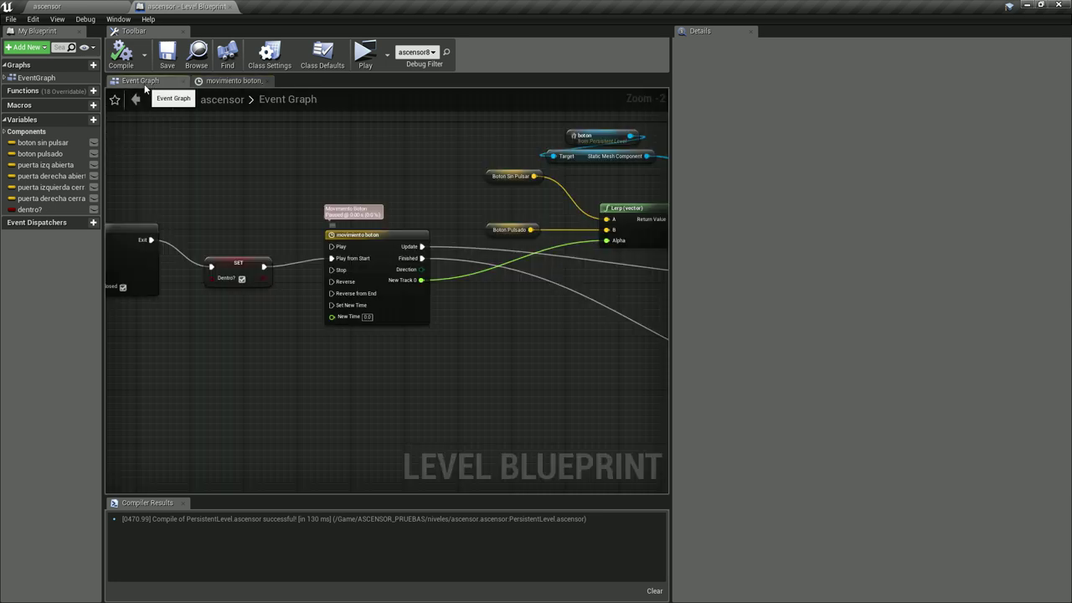
# - Zoom out over the whole event graph, then go back to the ascensor level editor
pyautogui.scroll(2, 235, 318)
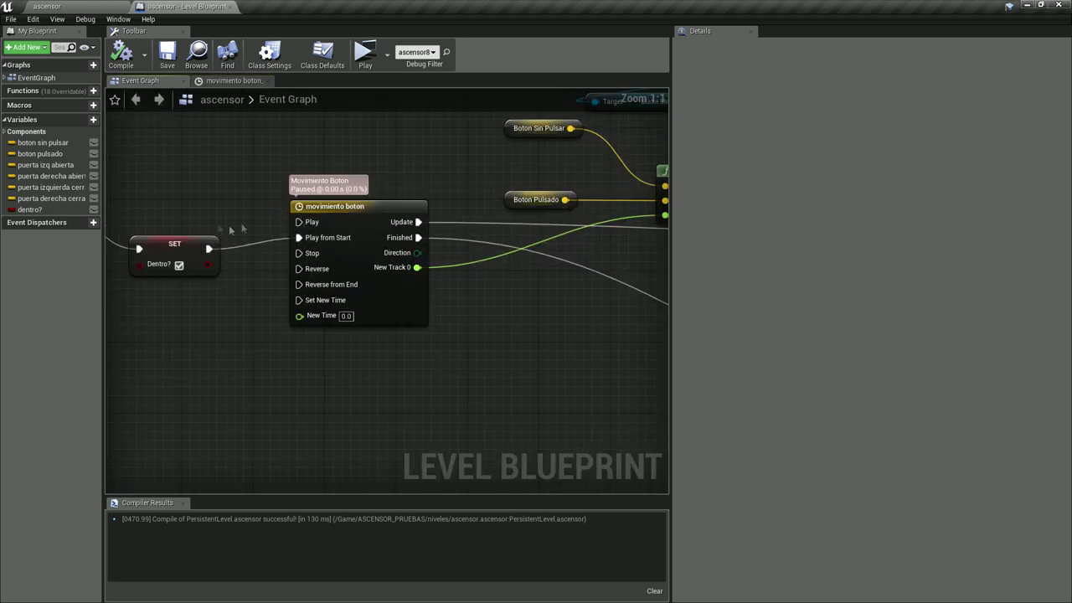
pyautogui.moveTo(230, 231); pyautogui.dragTo(601, 211, button='right')
pyautogui.scroll(-5, 354, 282)
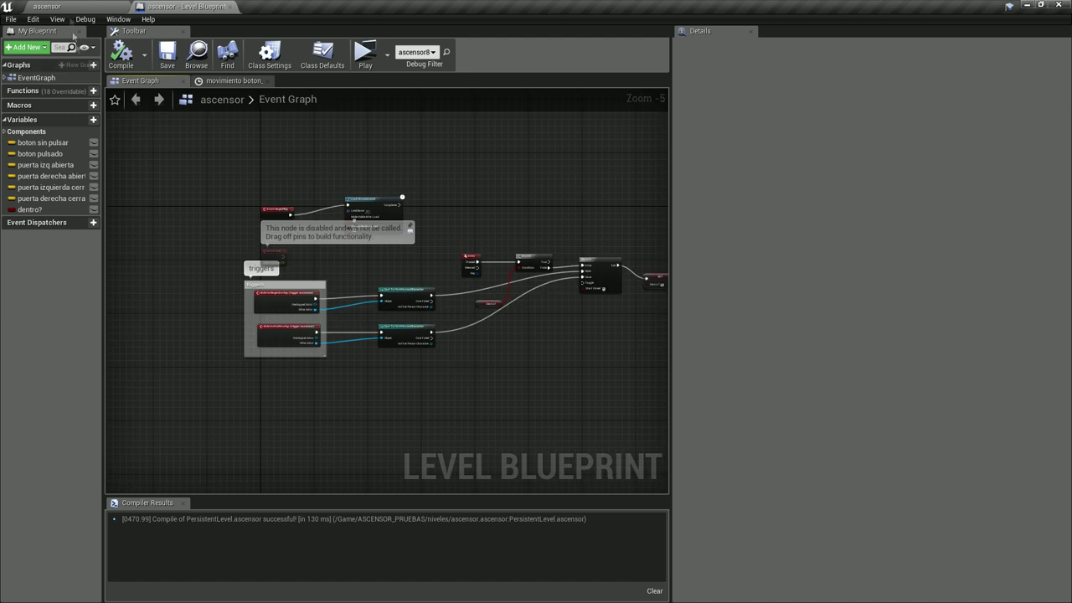
pyautogui.click(70, 5)
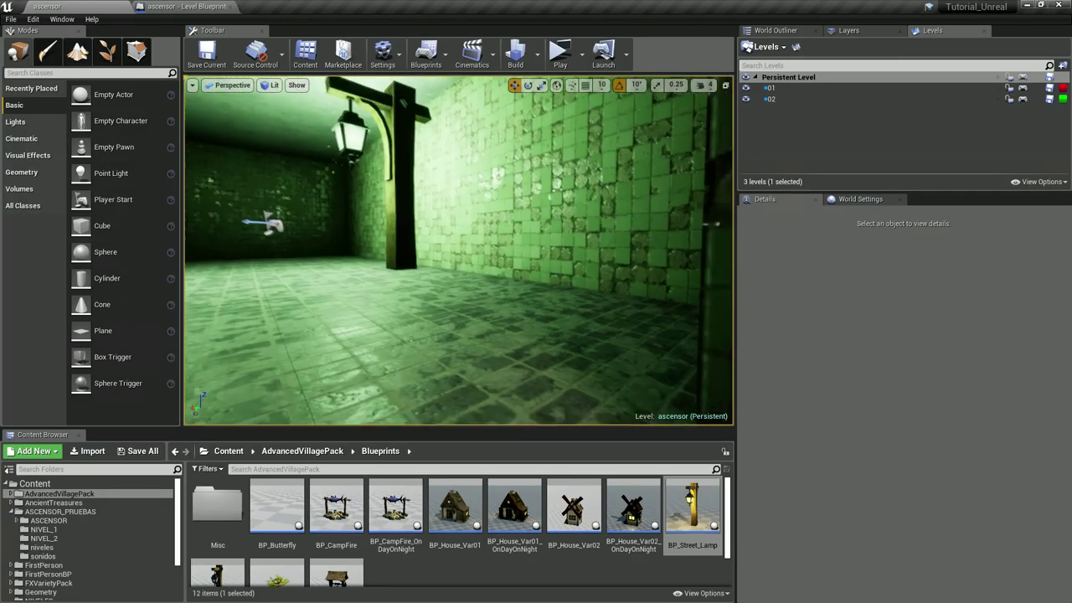
# - Hide sublevel 02 using its eye icon in the Levels panel
pyautogui.click(773, 88)
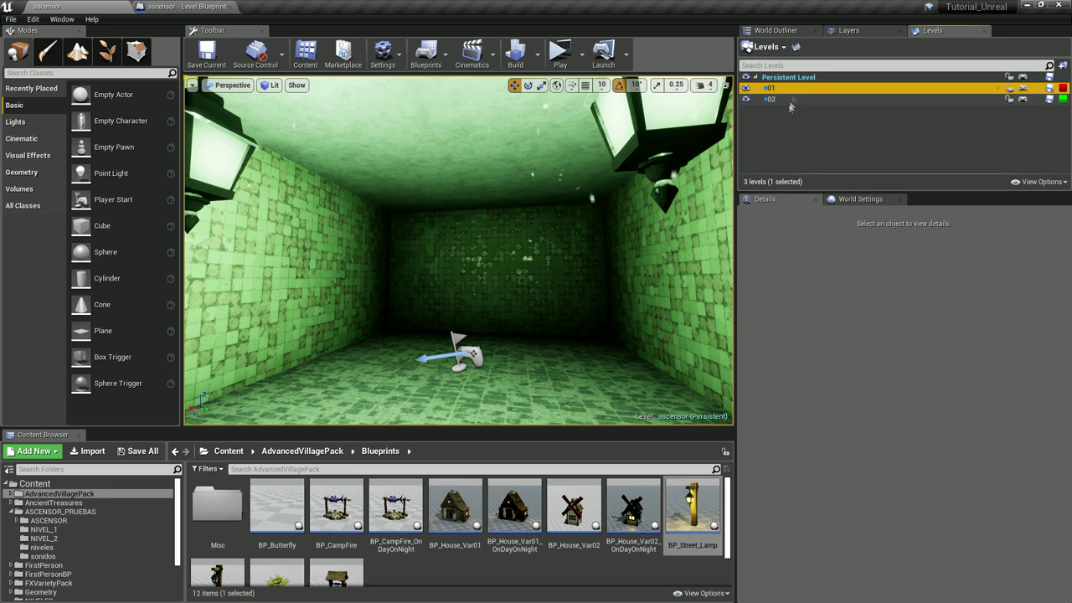
pyautogui.click(788, 101)
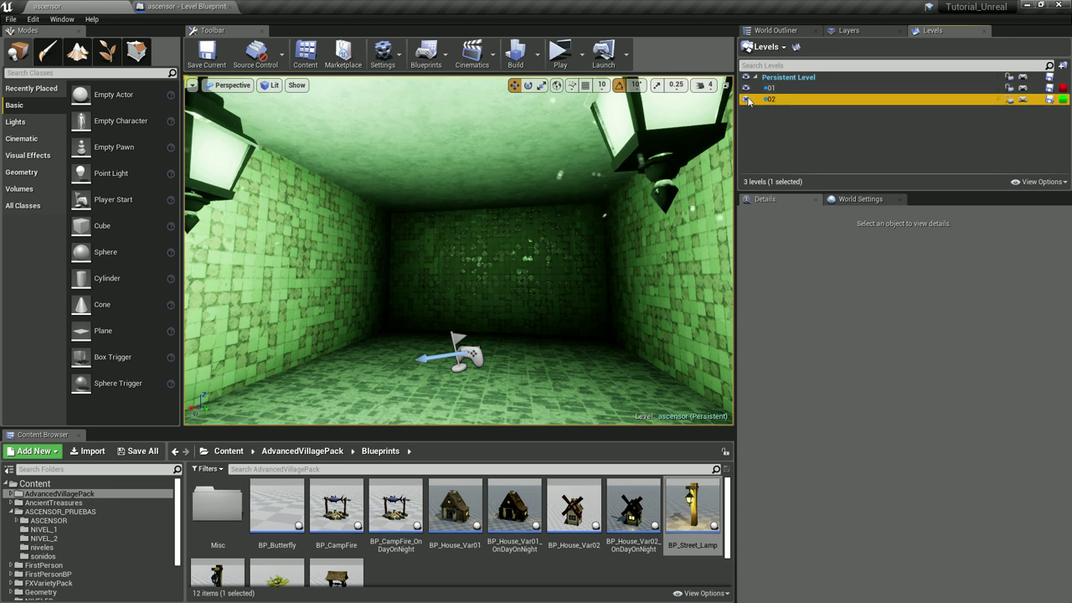
pyautogui.click(747, 101)
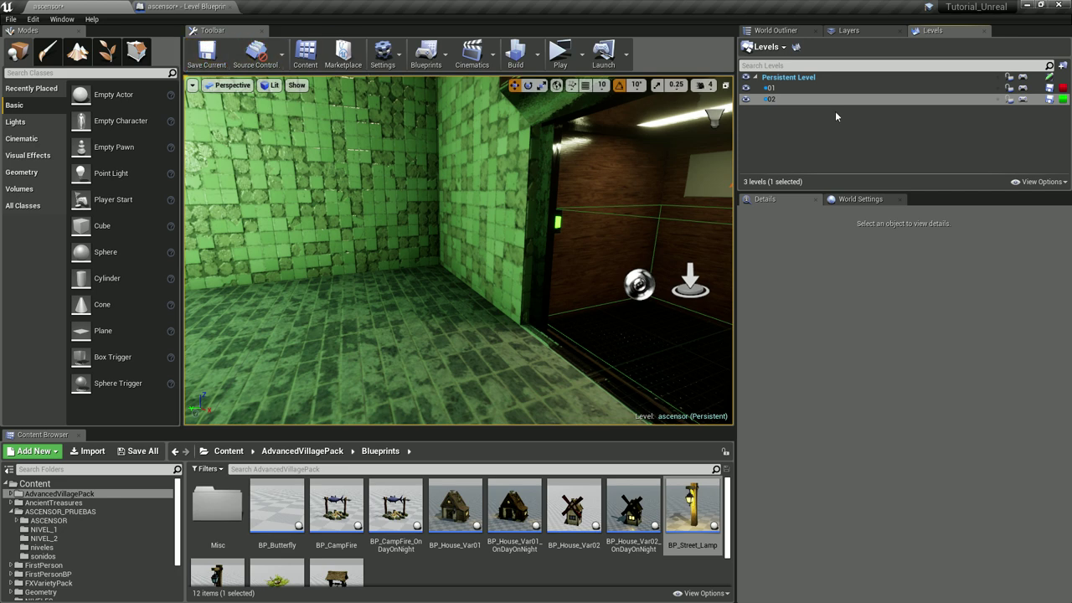
pyautogui.click(746, 100)
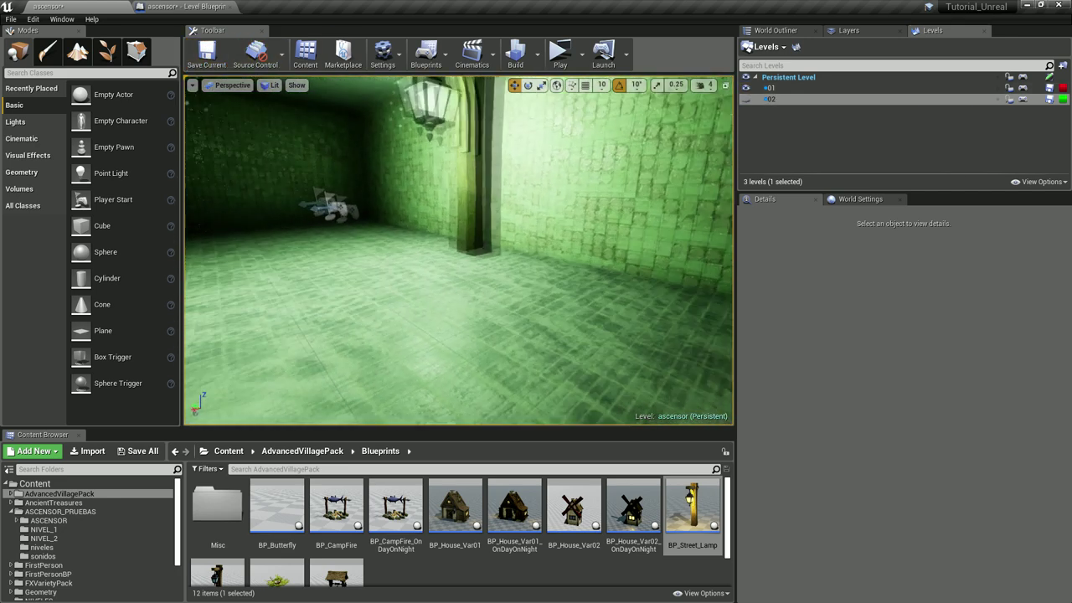
# - Snap the view to the nivel_1 mesh, then return the Content Browser to the top Content folder
pyautogui.moveTo(414, 214); pyautogui.dragTo(414, 214, button='right')
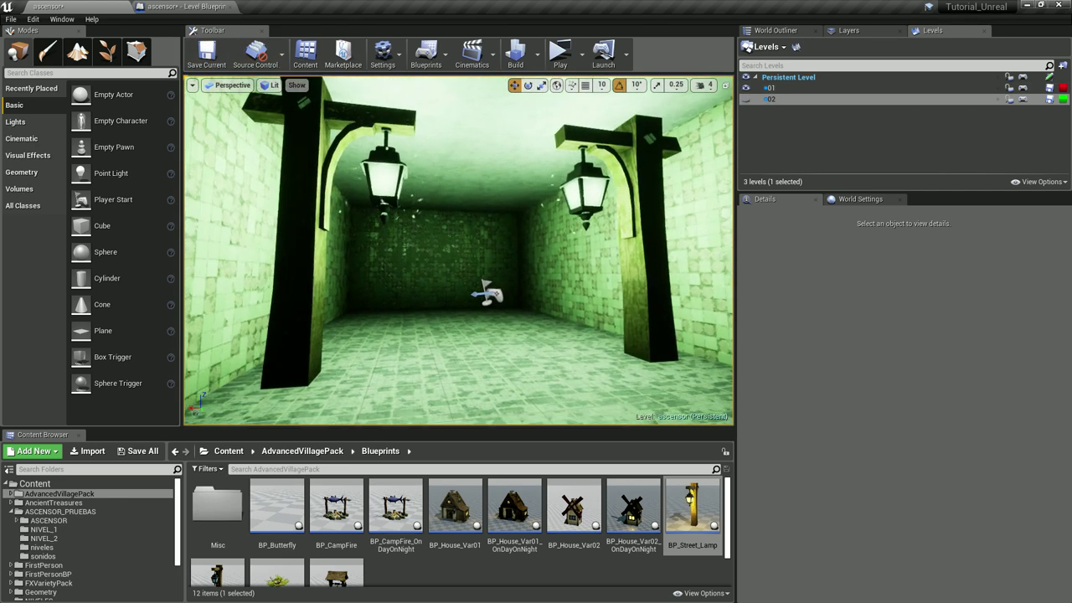
pyautogui.rightClick(529, 164)
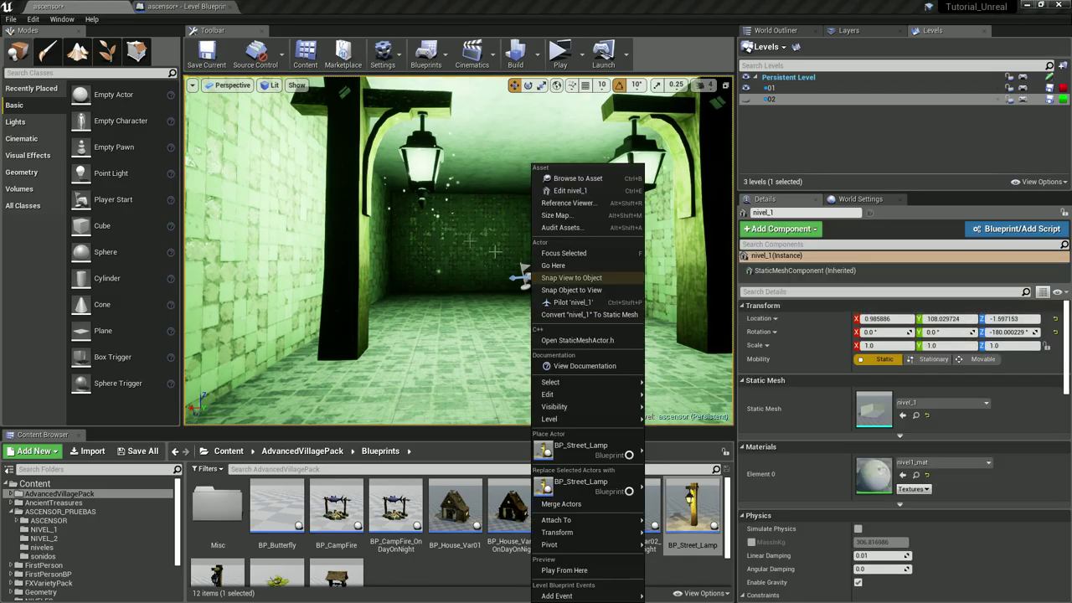
pyautogui.click(570, 276)
pyautogui.moveTo(496, 159); pyautogui.dragTo(495, 158, button='right')
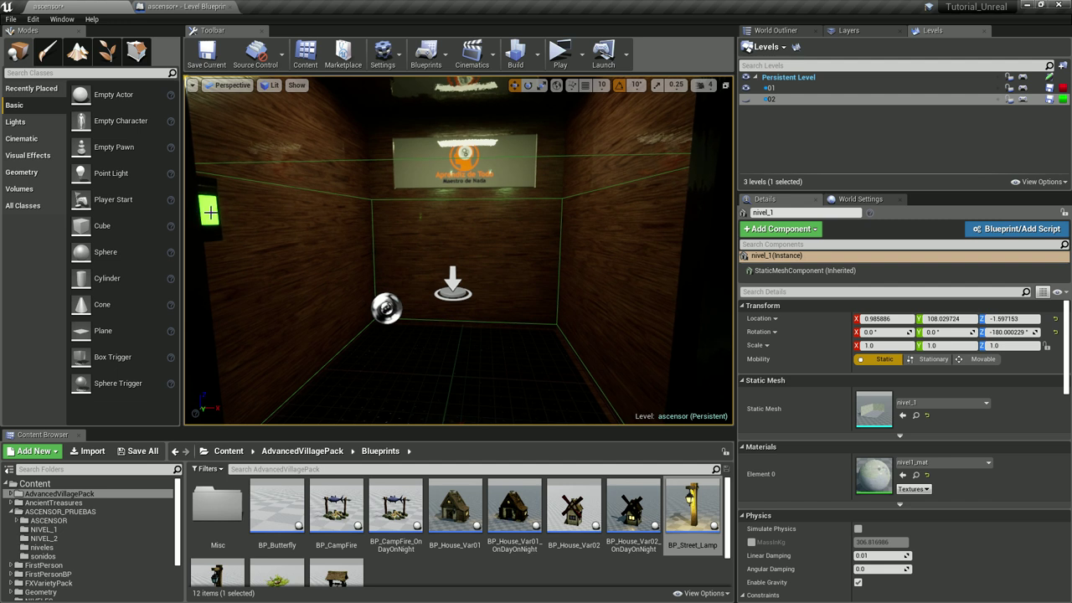
pyautogui.click(227, 451)
pyautogui.click(331, 506)
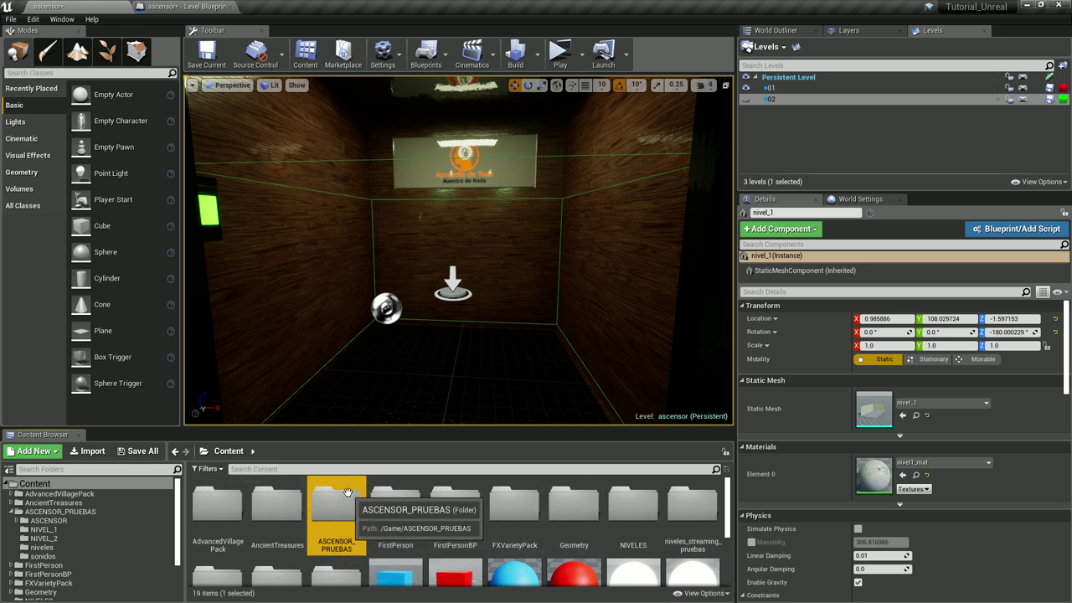
# - Open ASCENSOR_PRUEBAS and boton_mat, inspect its emissive multiplier of 10, then close the material
pyautogui.doubleClick(363, 504)
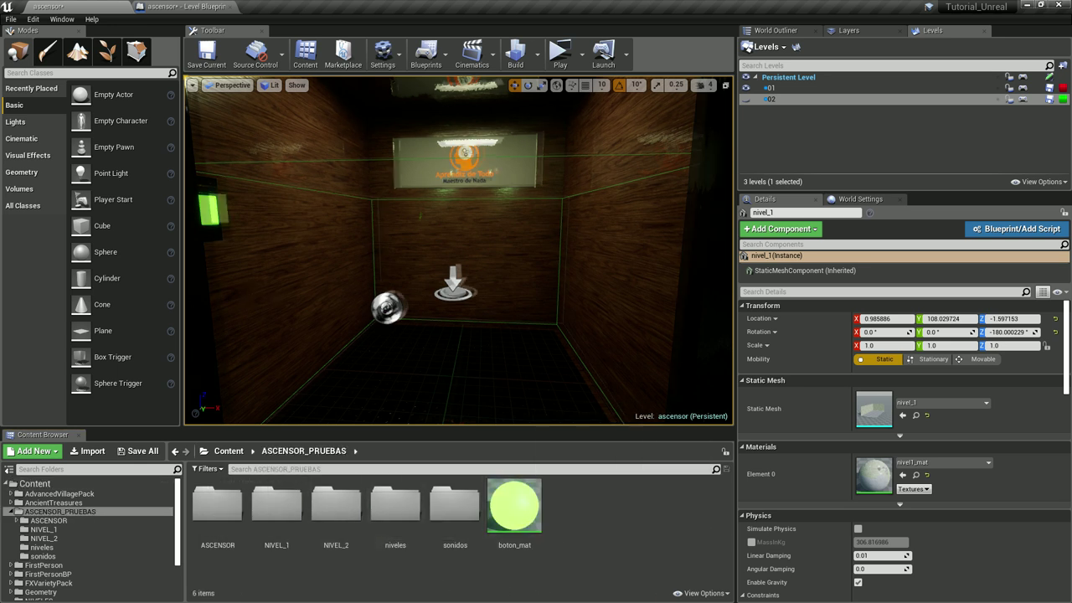
pyautogui.doubleClick(511, 502)
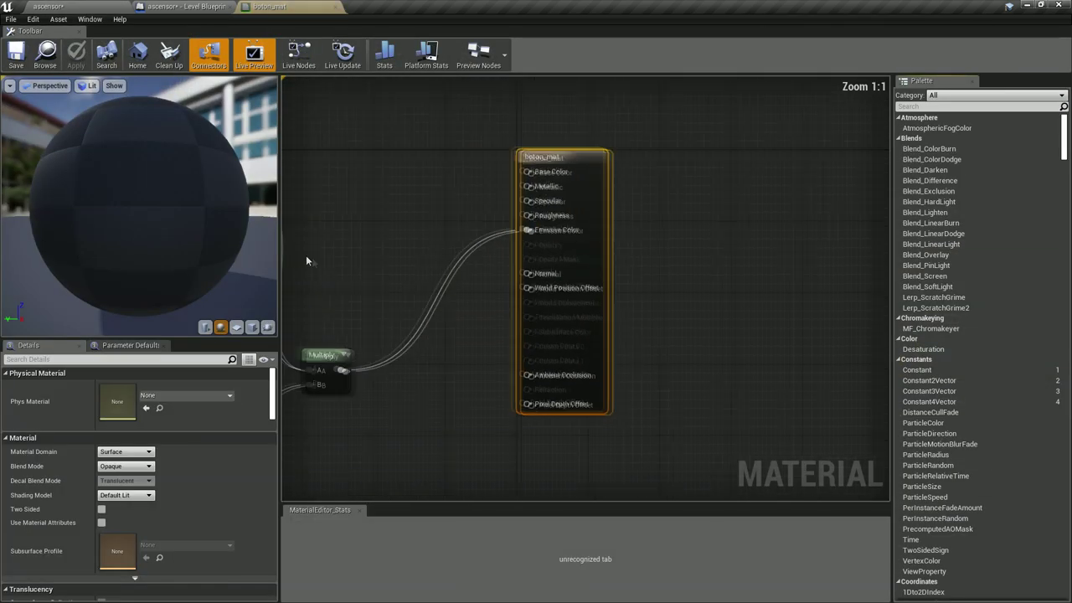
pyautogui.click(483, 376)
pyautogui.moveTo(432, 430); pyautogui.dragTo(375, 425, button='right')
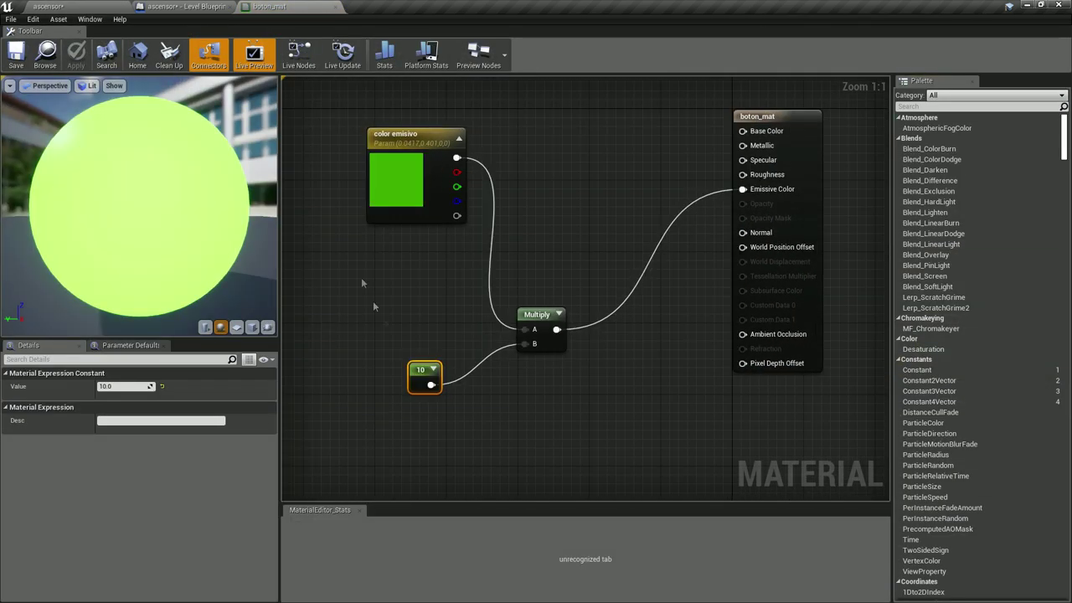
pyautogui.click(335, 7)
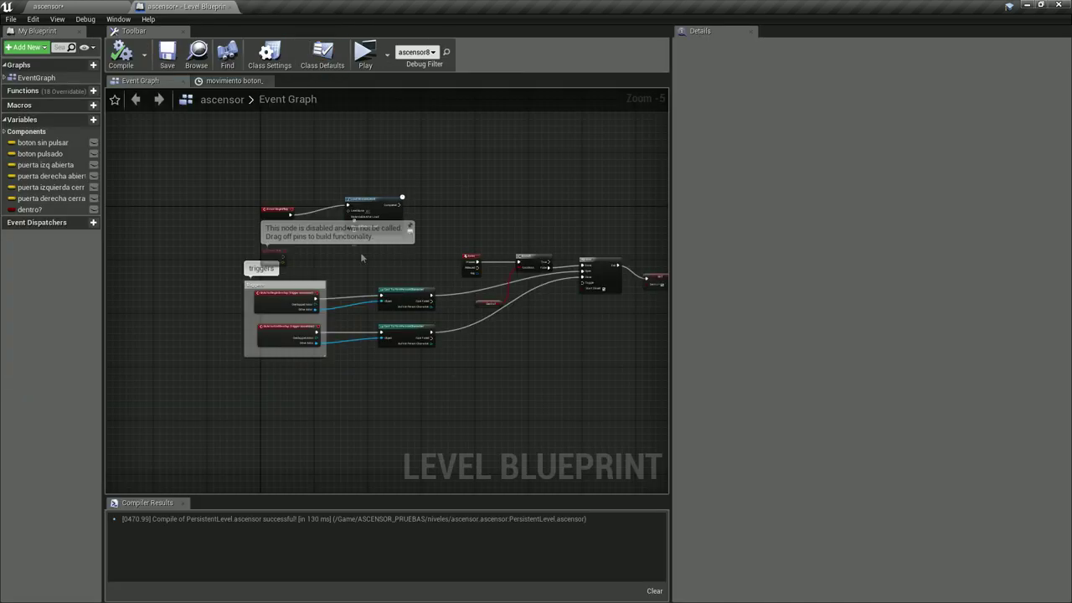
pyautogui.click(49, 5)
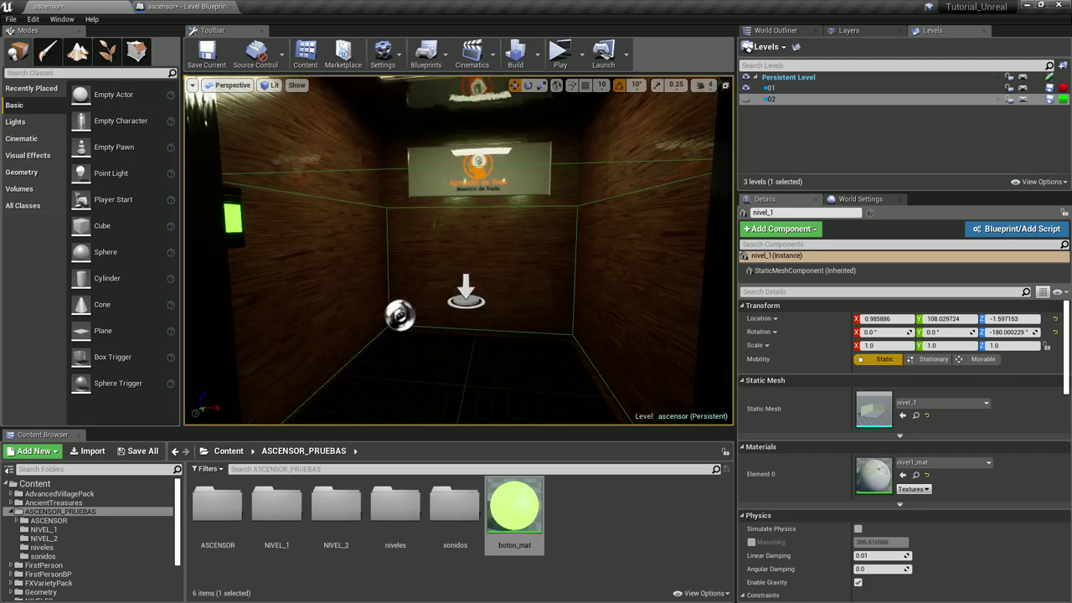
pyautogui.press('f')
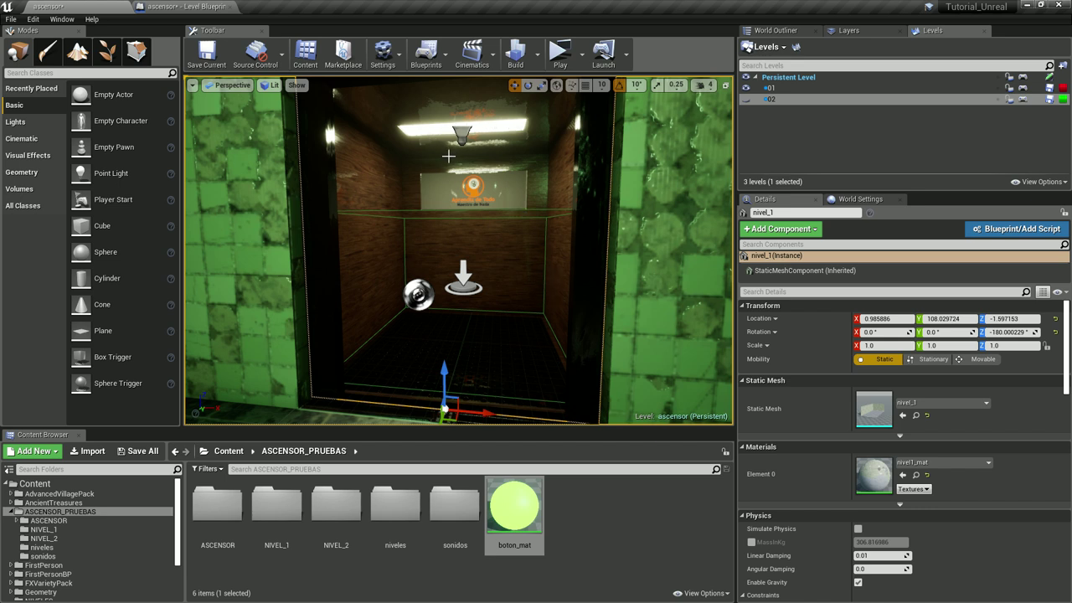
pyautogui.scroll(3, 448, 156)
pyautogui.scroll(3, 452, 153)
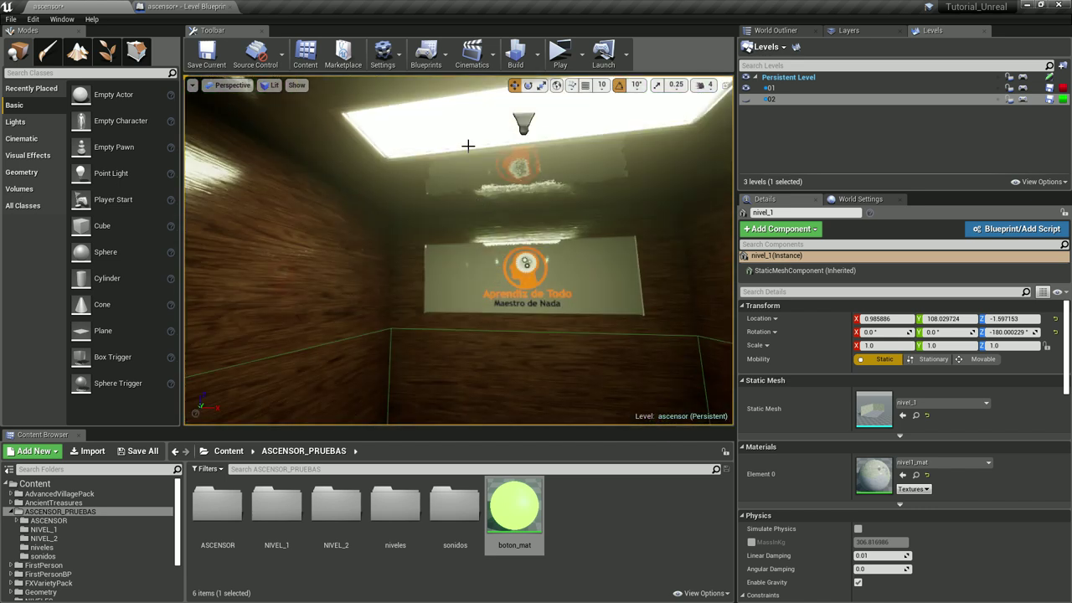
pyautogui.scroll(-3, 468, 146)
pyautogui.scroll(-3, 481, 284)
pyautogui.scroll(2, 486, 296)
pyautogui.scroll(-2, 486, 297)
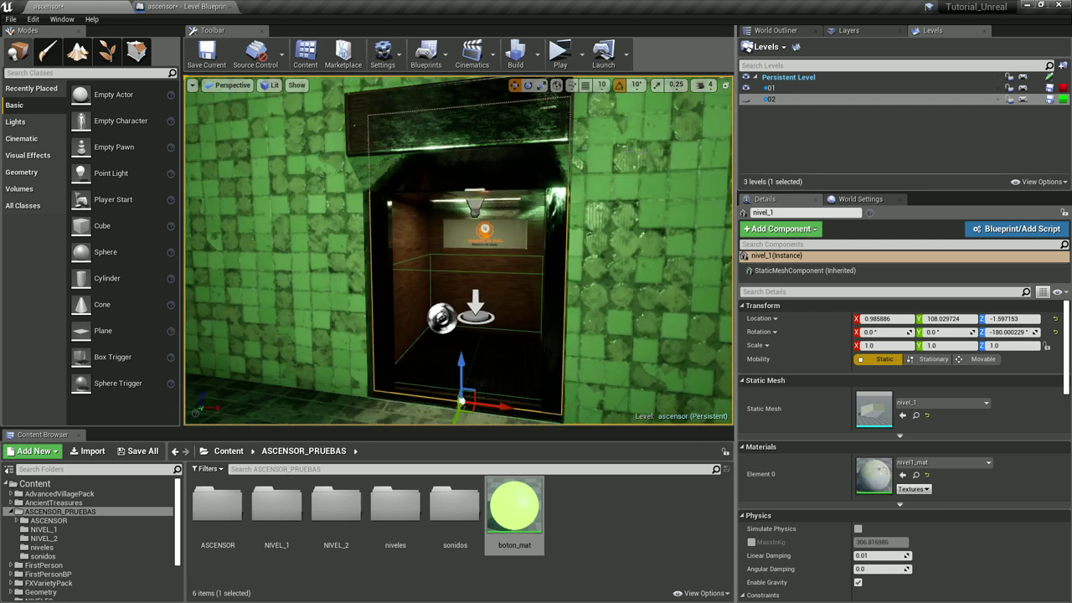
pyautogui.click(788, 77)
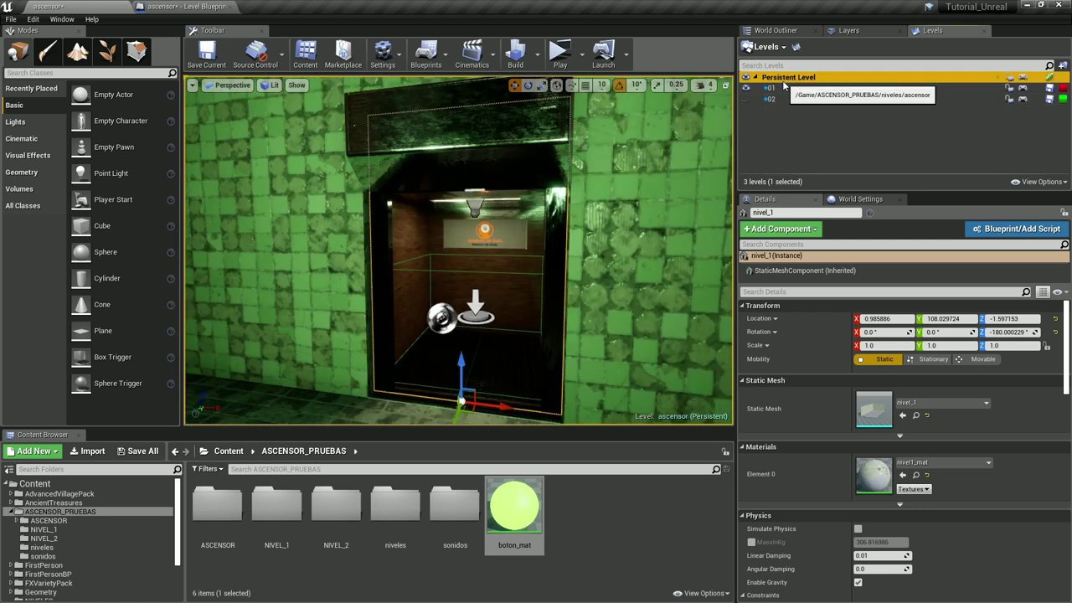
pyautogui.click(520, 121)
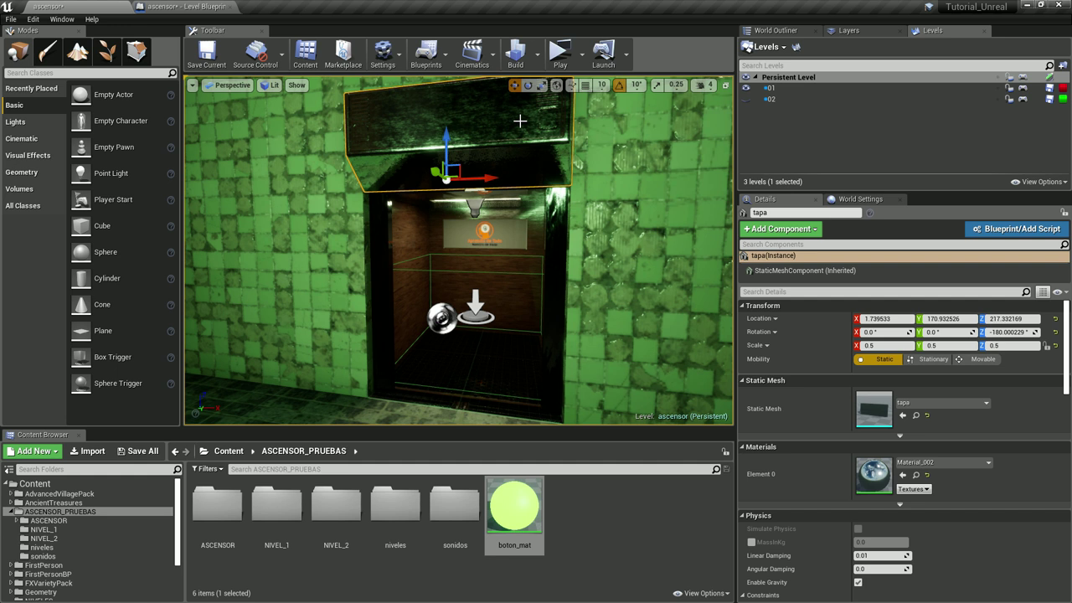
pyautogui.click(778, 31)
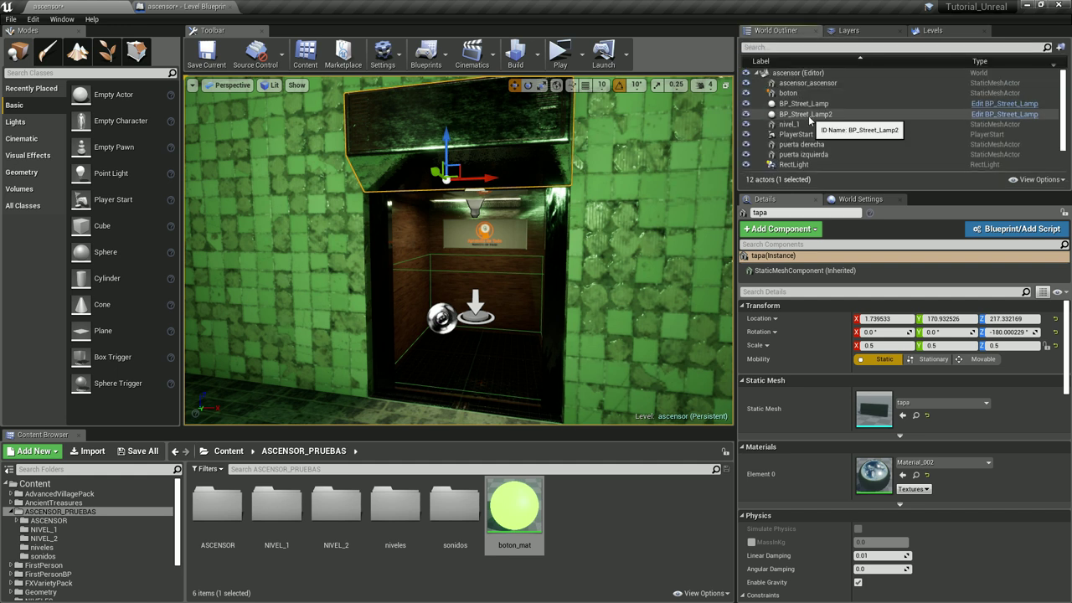
pyautogui.scroll(-2, 811, 145)
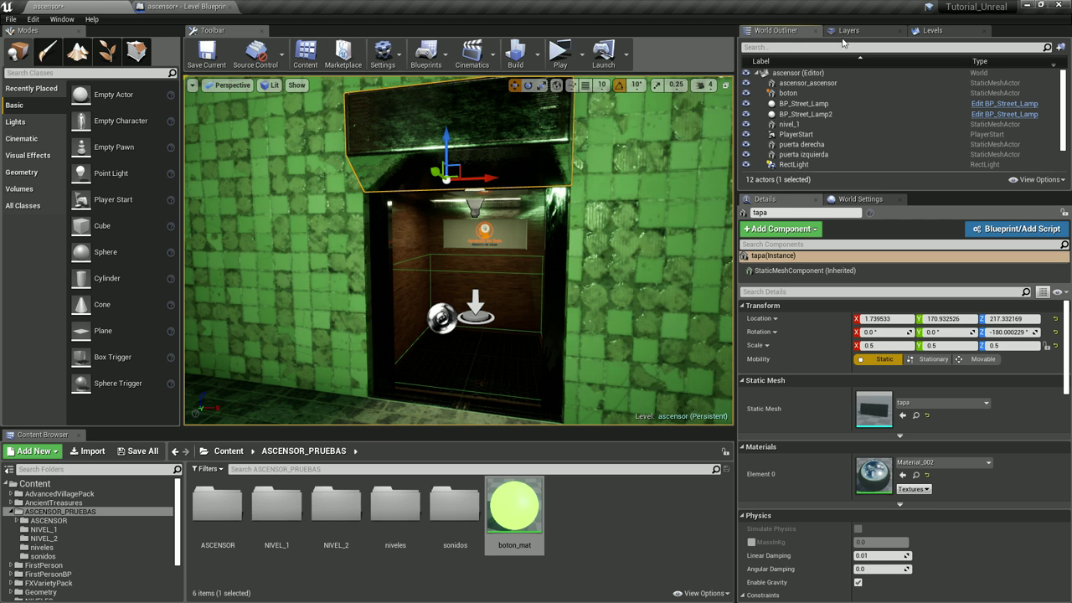
pyautogui.click(954, 36)
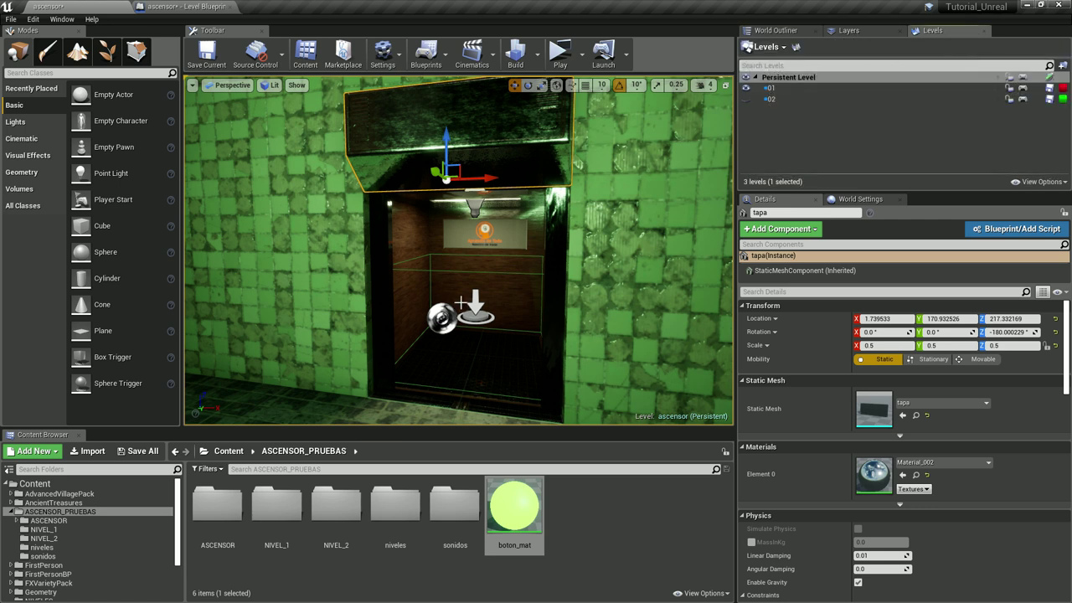
pyautogui.moveTo(480, 295); pyautogui.dragTo(507, 312)
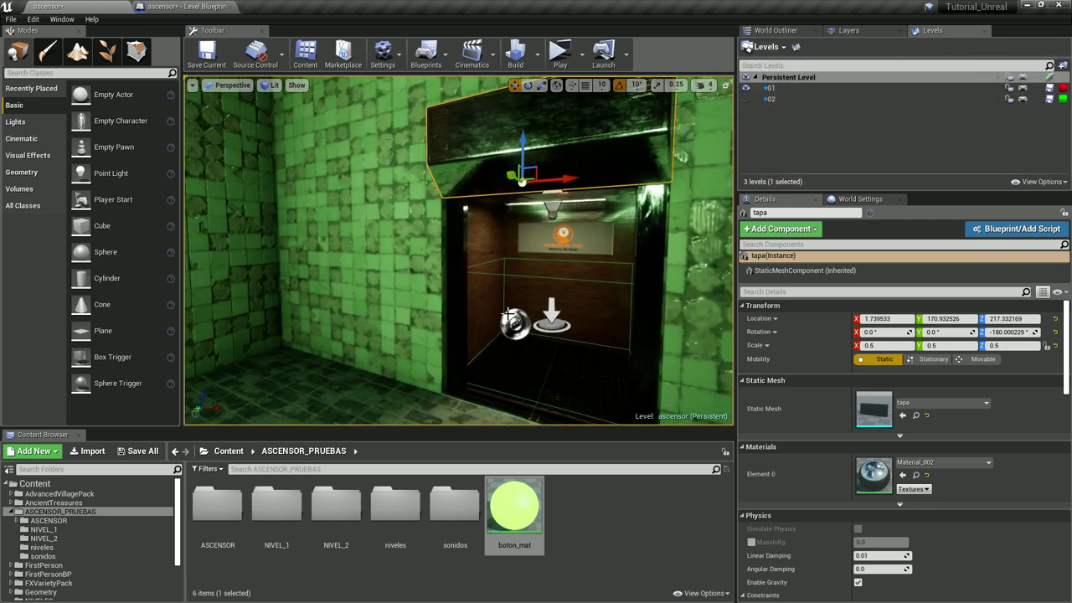
pyautogui.moveTo(508, 312)
pyautogui.mouseDown()
pyautogui.moveTo(520, 285)
pyautogui.moveTo(469, 285)
pyautogui.mouseUp()
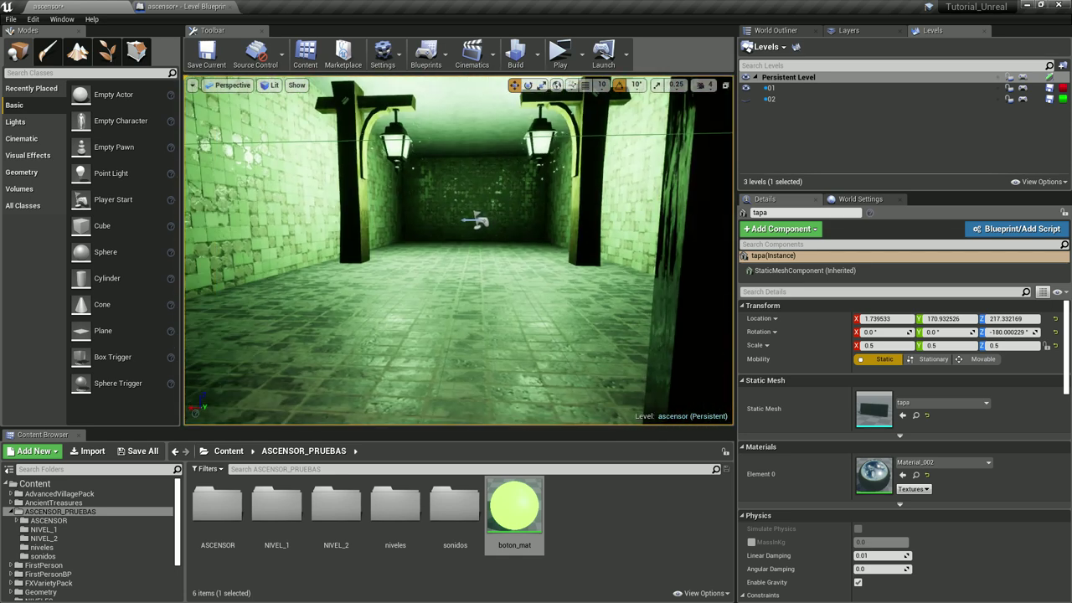
pyautogui.click(184, 7)
# - Frame the triggers comment and cast nodes, briefly viewing the elevator in the level
pyautogui.scroll(-2, 402, 397)
pyautogui.scroll(4, 397, 395)
pyautogui.moveTo(366, 349); pyautogui.dragTo(538, 366, button='right')
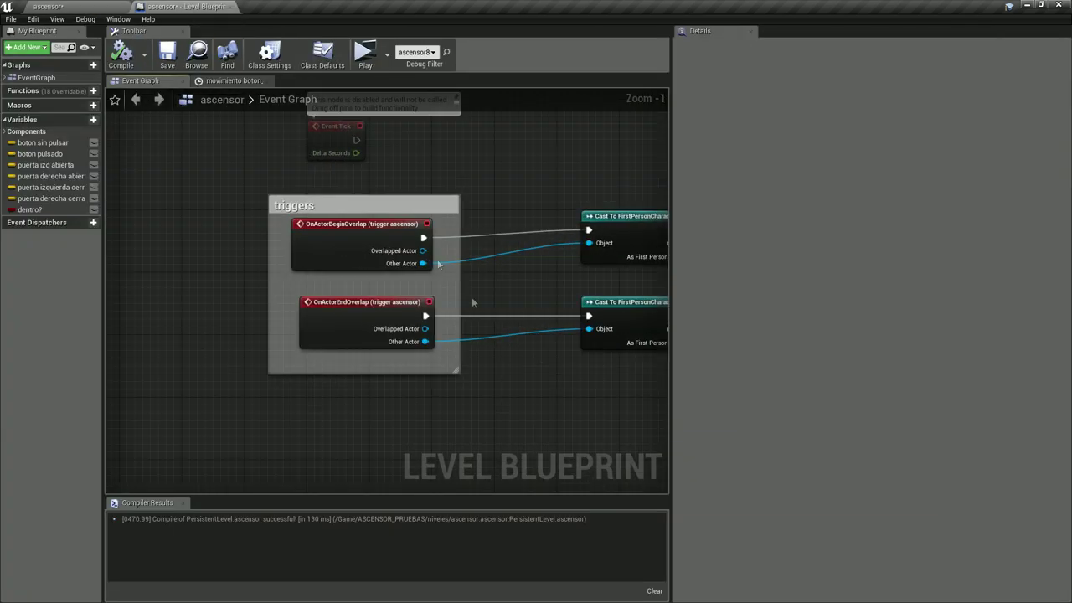
pyautogui.click(87, 6)
pyautogui.moveTo(407, 335); pyautogui.dragTo(404, 338, button='right')
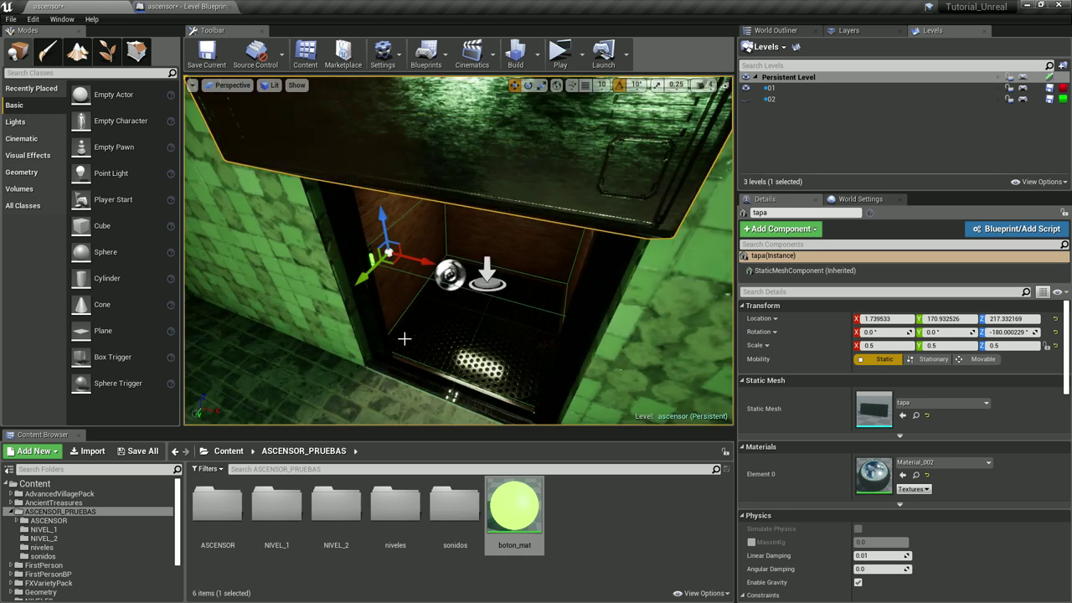
pyautogui.click(184, 7)
# - Trace the graph across the trigger casts, Enter, Dentro? Branch, Gate and SET nodes
pyautogui.scroll(-2, 522, 262)
pyautogui.moveTo(543, 410); pyautogui.dragTo(529, 360, button='right')
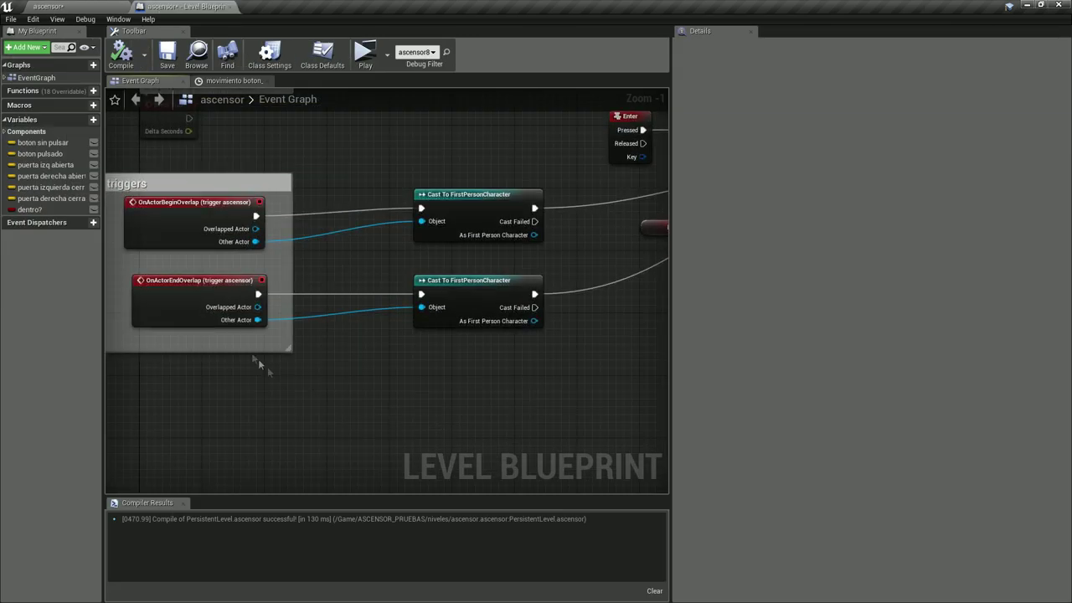
pyautogui.moveTo(455, 313); pyautogui.dragTo(234, 410, button='right')
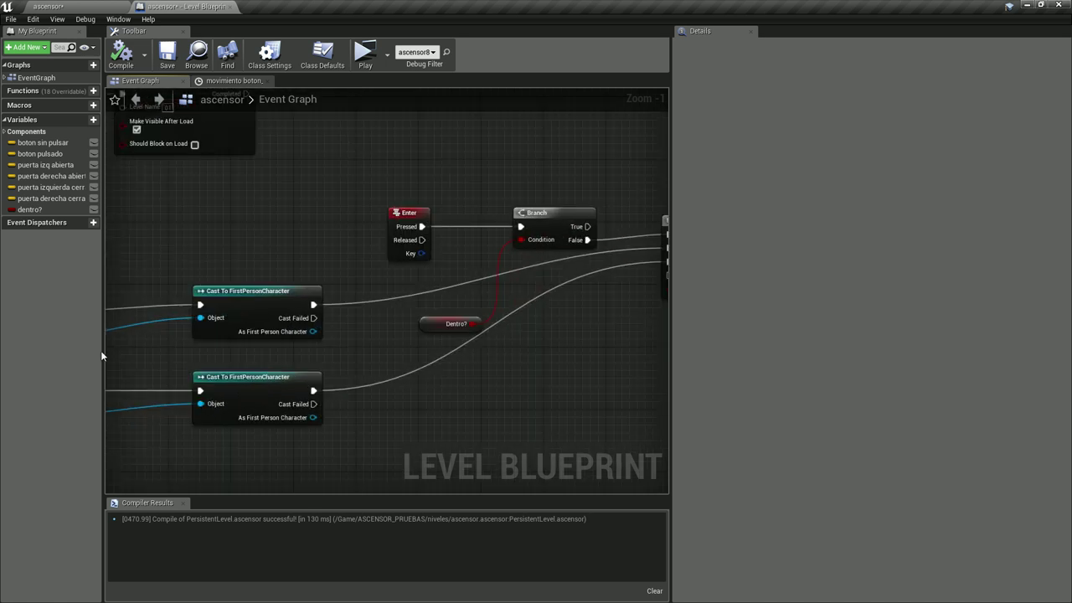
pyautogui.moveTo(332, 230); pyautogui.dragTo(122, 282, button='right')
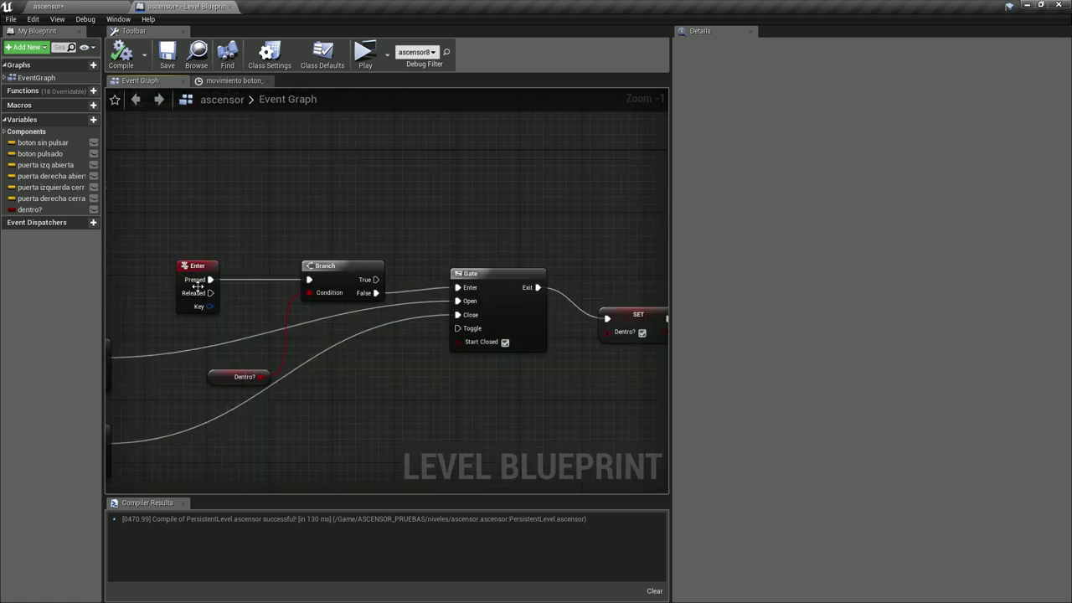
pyautogui.moveTo(381, 396); pyautogui.dragTo(395, 265, button='right')
pyautogui.moveTo(257, 338); pyautogui.dragTo(438, 338, button='right')
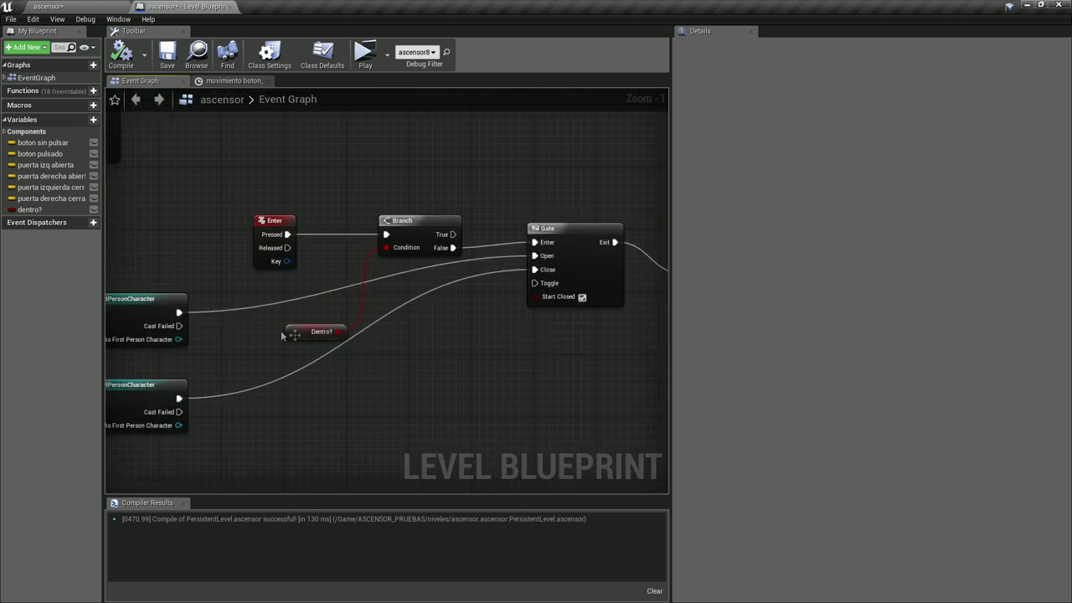
pyautogui.moveTo(573, 334); pyautogui.dragTo(361, 364, button='right')
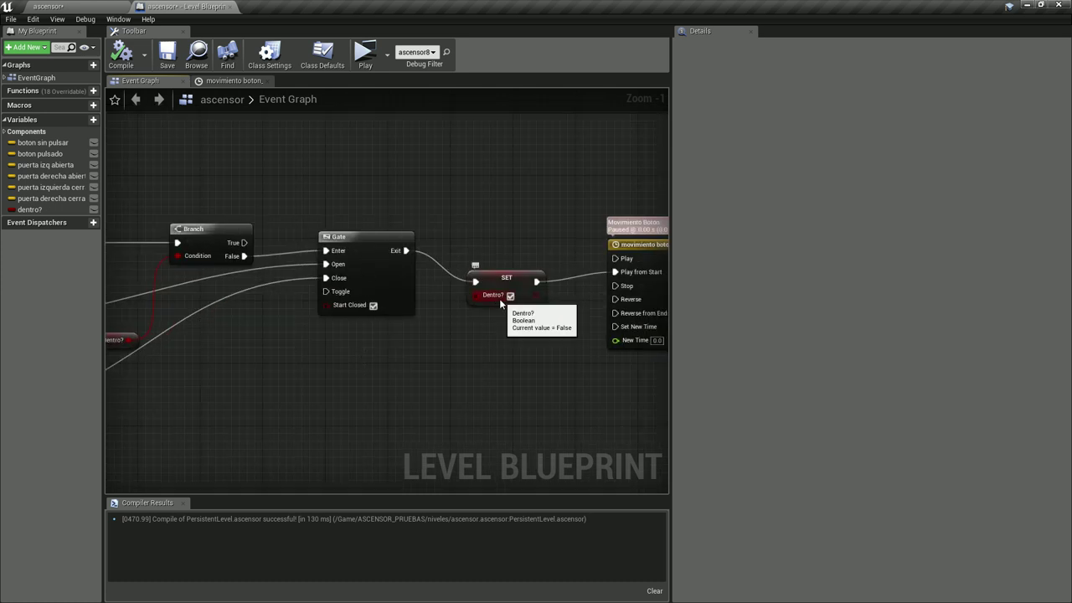
pyautogui.moveTo(489, 309); pyautogui.dragTo(560, 319, button='right')
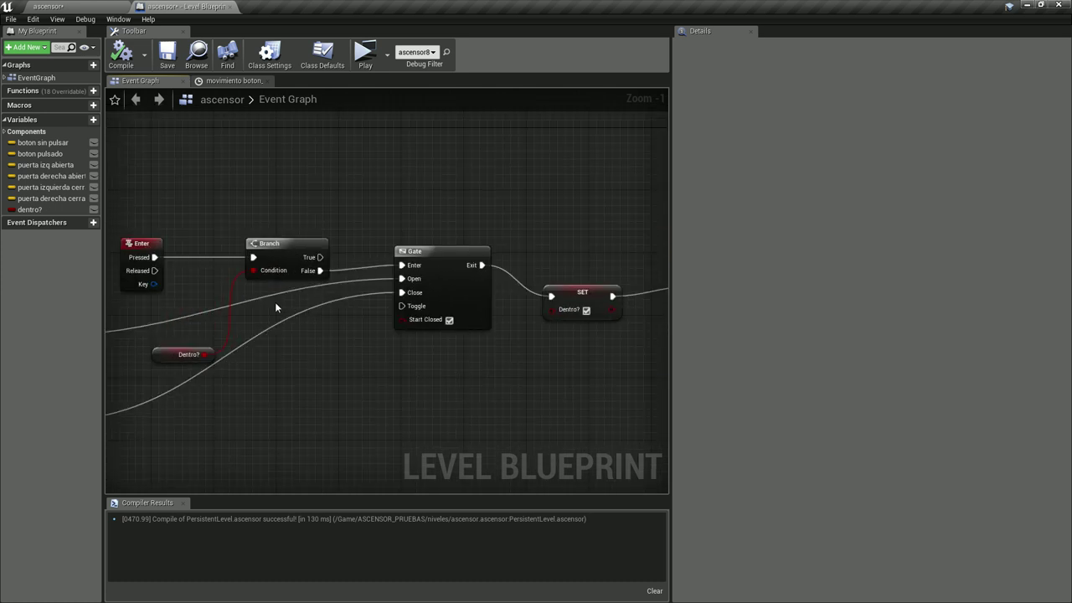
pyautogui.moveTo(275, 301); pyautogui.dragTo(394, 337, button='right')
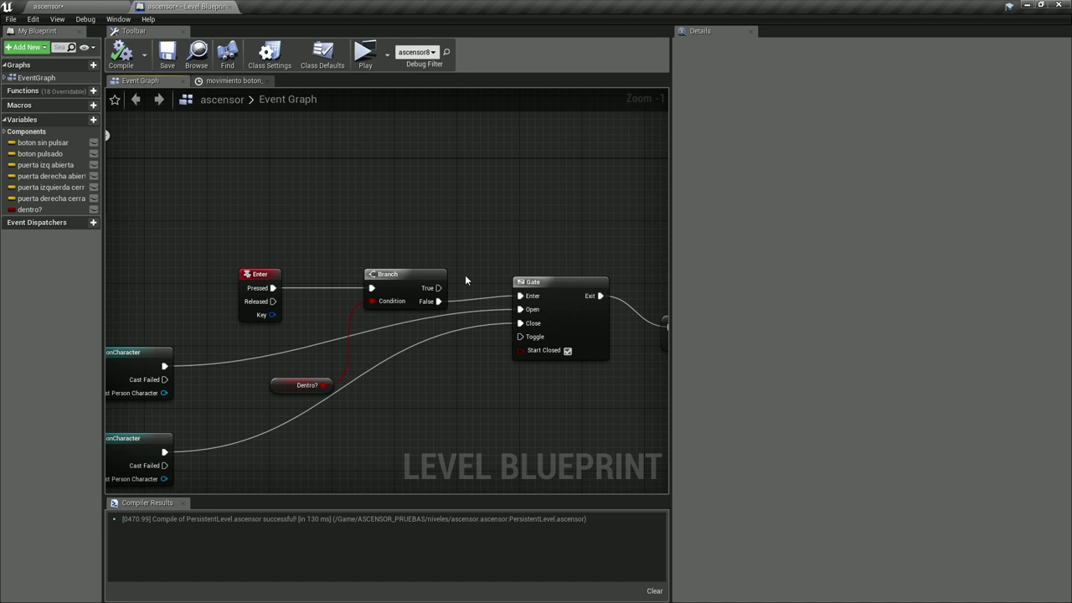
pyautogui.moveTo(178, 403); pyautogui.dragTo(233, 400, button='right')
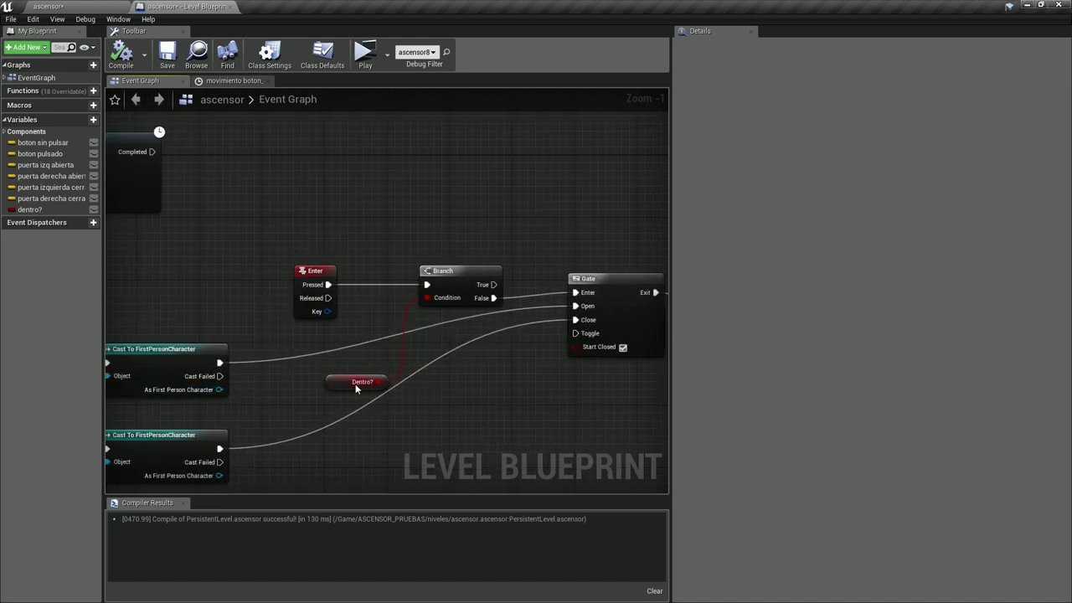
# - Set SET Dentro? to true and follow it into the movimiento boton timeline
pyautogui.moveTo(503, 376)
pyautogui.mouseDown(button='right')
pyautogui.moveTo(494, 338)
pyautogui.moveTo(370, 348)
pyautogui.mouseUp(button='right')
pyautogui.moveTo(617, 328); pyautogui.dragTo(535, 328, button='right')
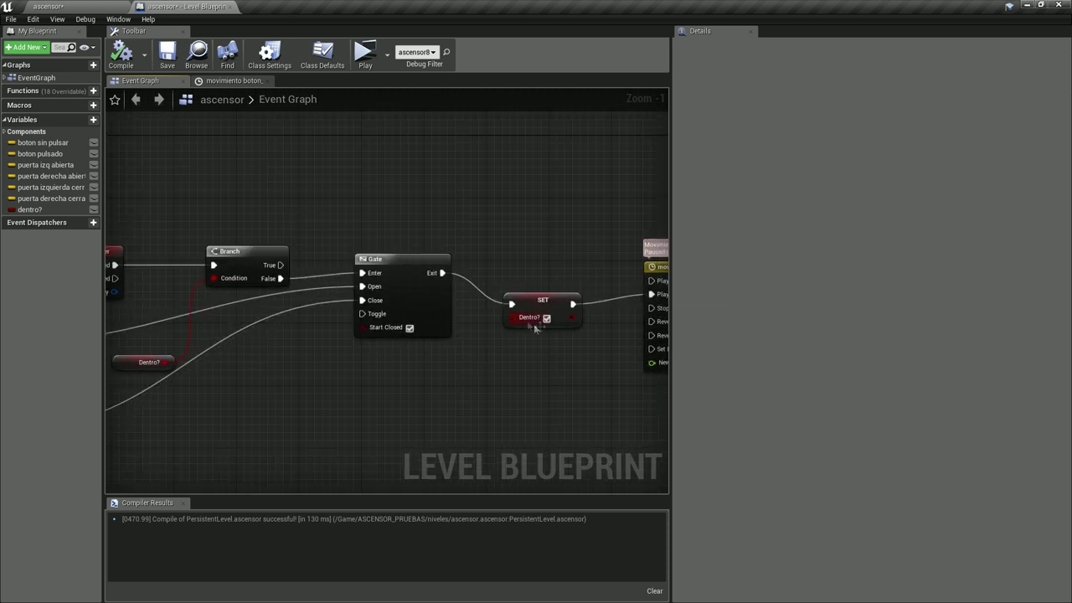
pyautogui.click(546, 318)
pyautogui.moveTo(498, 346); pyautogui.dragTo(531, 333, button='right')
pyautogui.moveTo(180, 307); pyautogui.dragTo(248, 295, button='right')
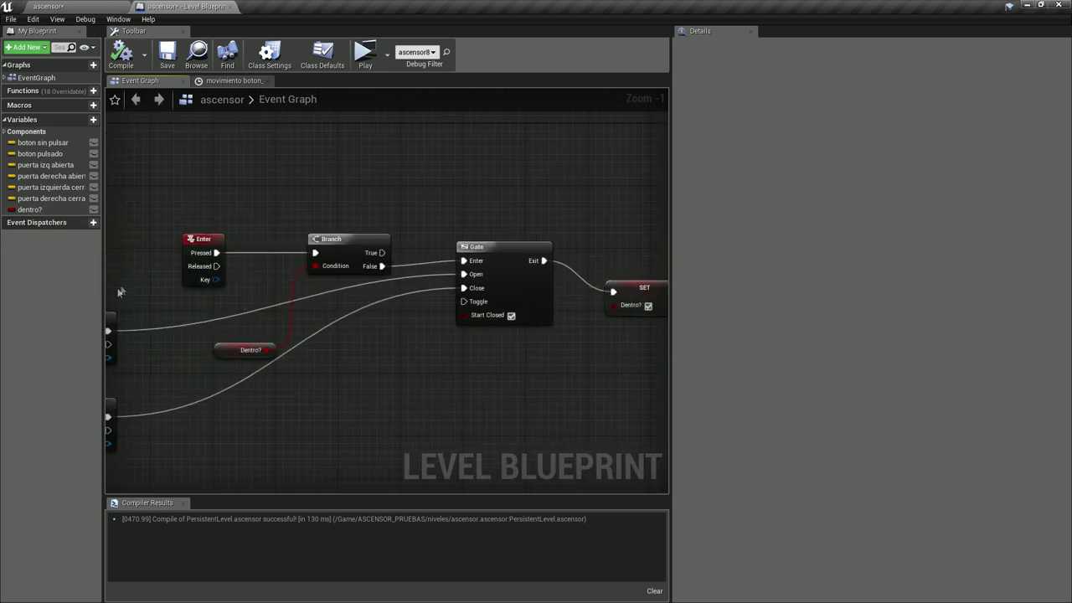
pyautogui.moveTo(366, 310); pyautogui.dragTo(373, 304, button='right')
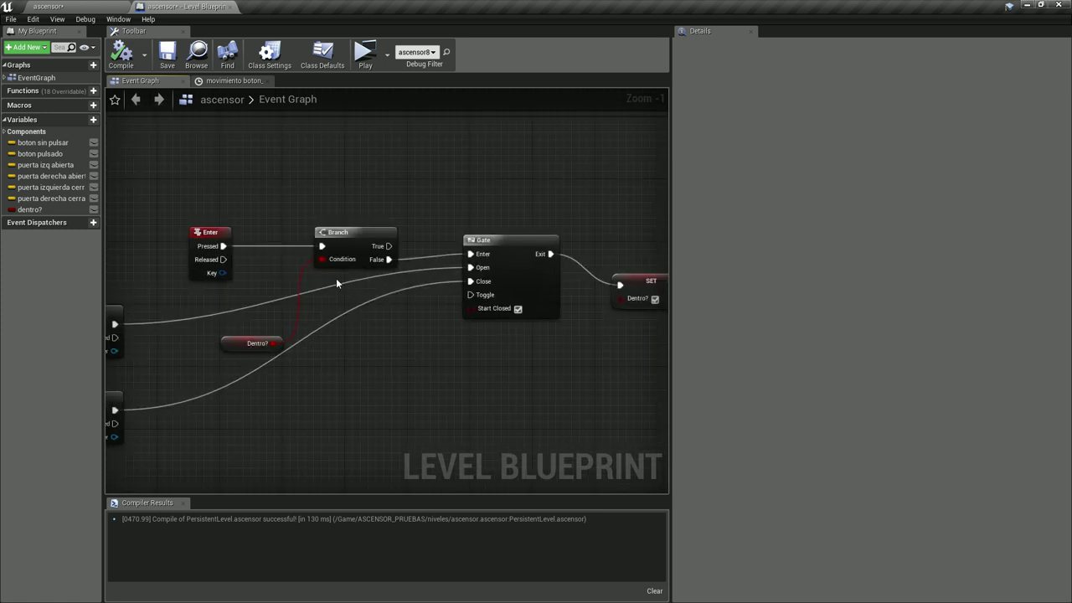
pyautogui.moveTo(336, 279); pyautogui.dragTo(440, 270, button='right')
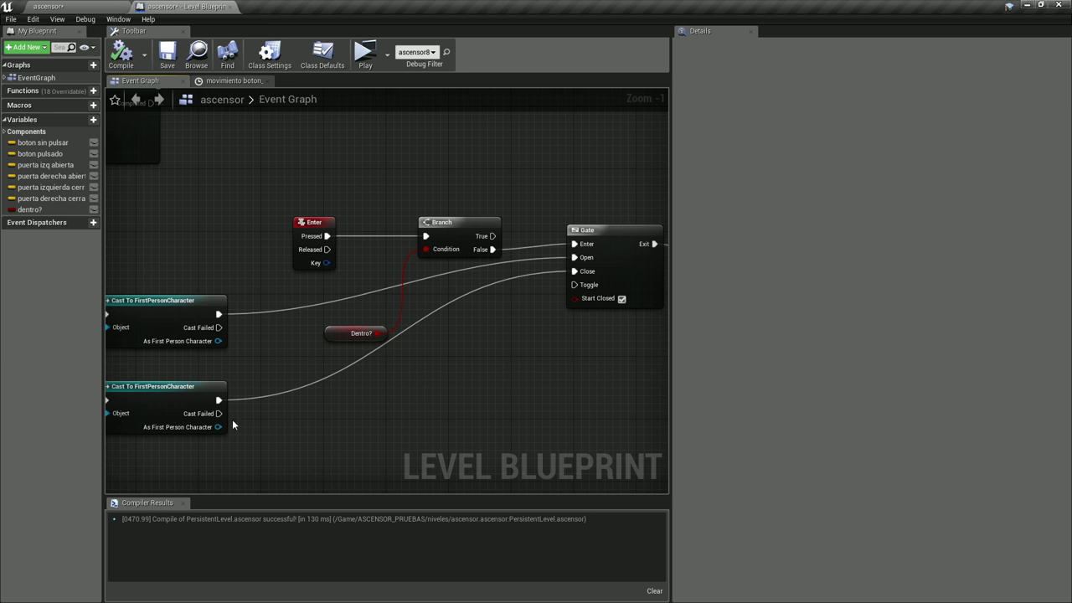
pyautogui.moveTo(233, 423); pyautogui.dragTo(248, 377, button='right')
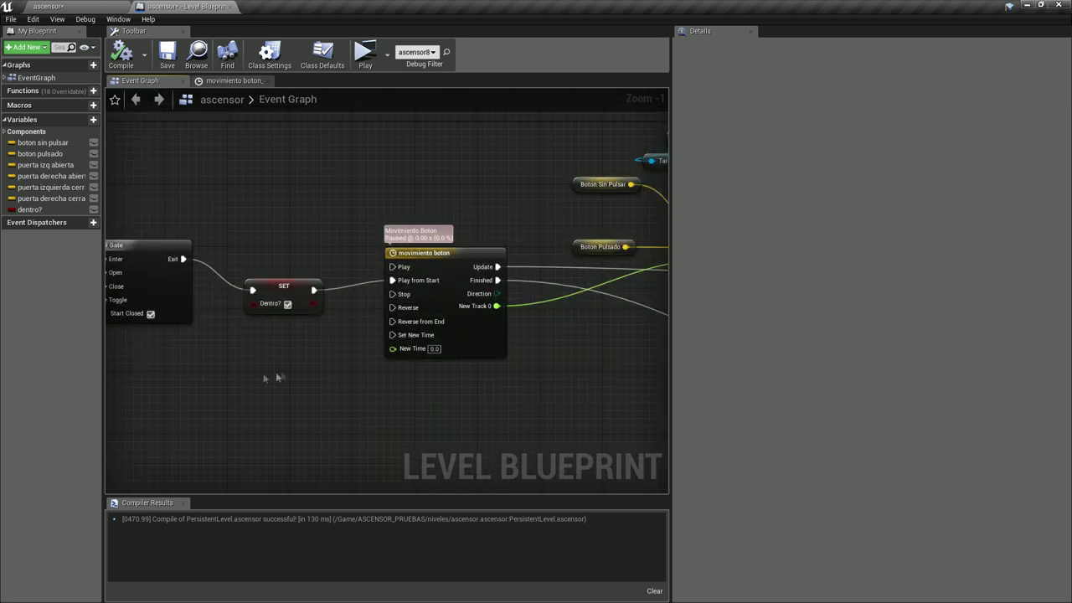
pyautogui.scroll(-1, 370, 313)
pyautogui.moveTo(440, 335); pyautogui.dragTo(385, 362, button='right')
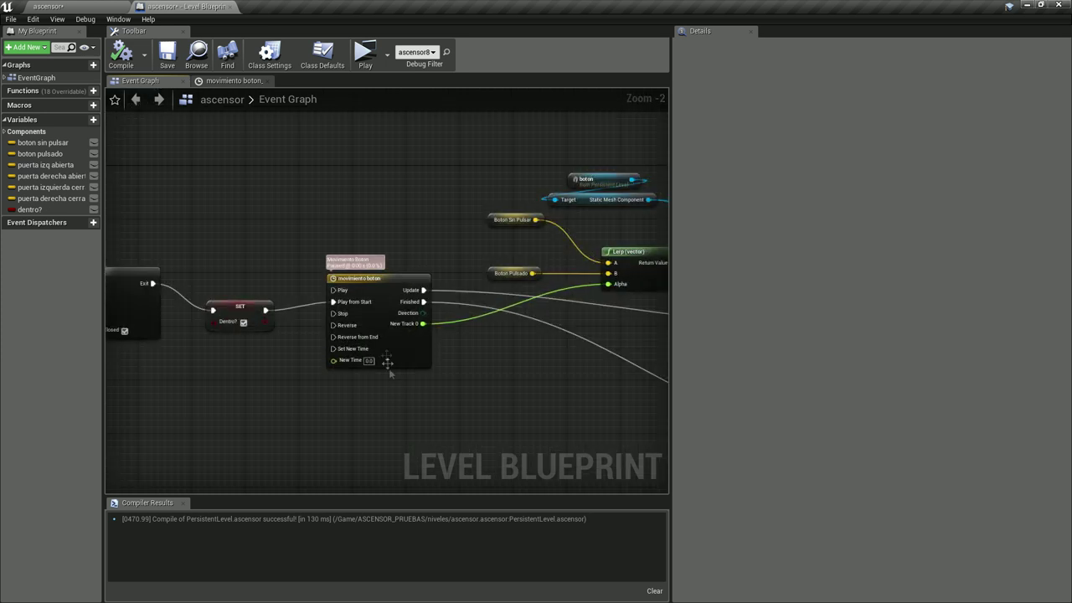
# - Confirm the movimiento boton timeline ramps 0 to 1 over 2.00 seconds, then close it
pyautogui.scroll(1, 371, 288)
pyautogui.doubleClick(372, 287)
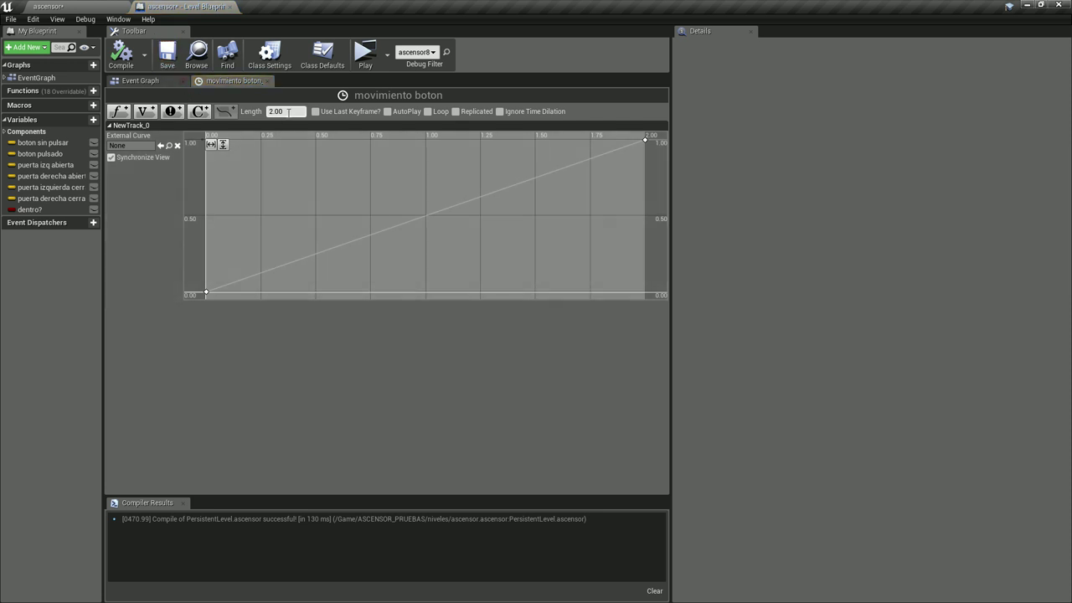
pyautogui.moveTo(203, 295)
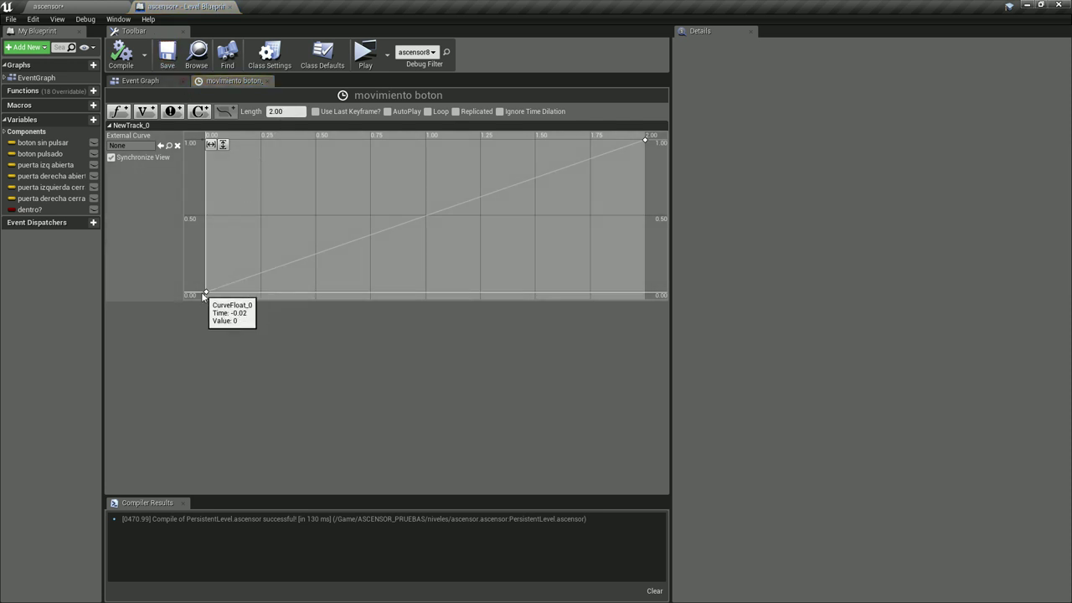
pyautogui.moveTo(639, 145)
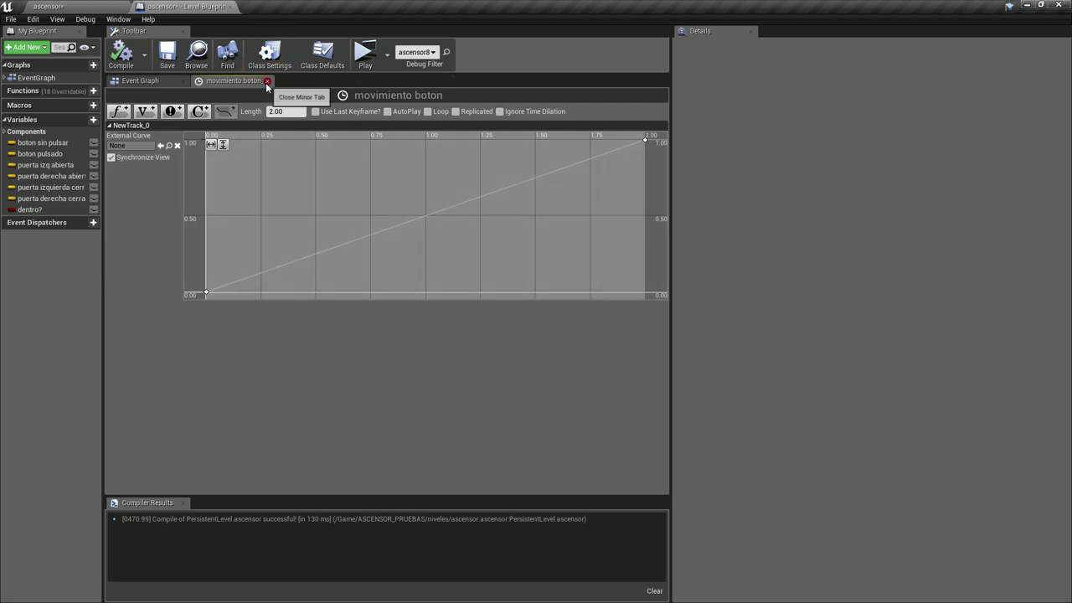
pyautogui.click(267, 81)
# - Dismiss the graph action list without adding anything and bring SetWorldLocation into view
pyautogui.scroll(-2, 379, 352)
pyautogui.rightClick(355, 336)
pyautogui.click(298, 222)
pyautogui.rightClick(297, 222)
pyautogui.press('Escape')
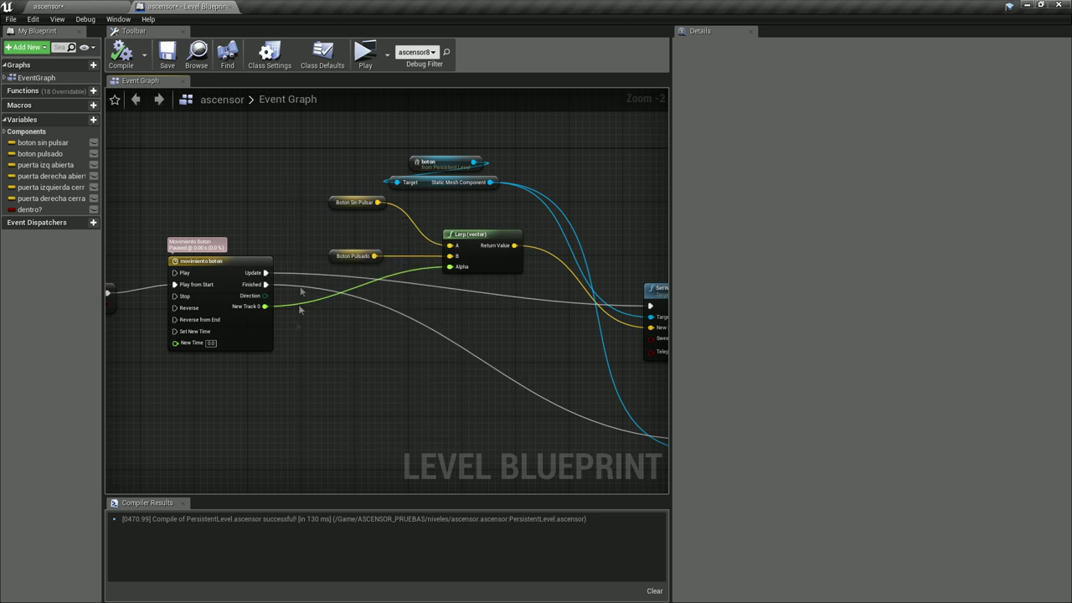
pyautogui.moveTo(364, 376); pyautogui.dragTo(281, 404, button='right')
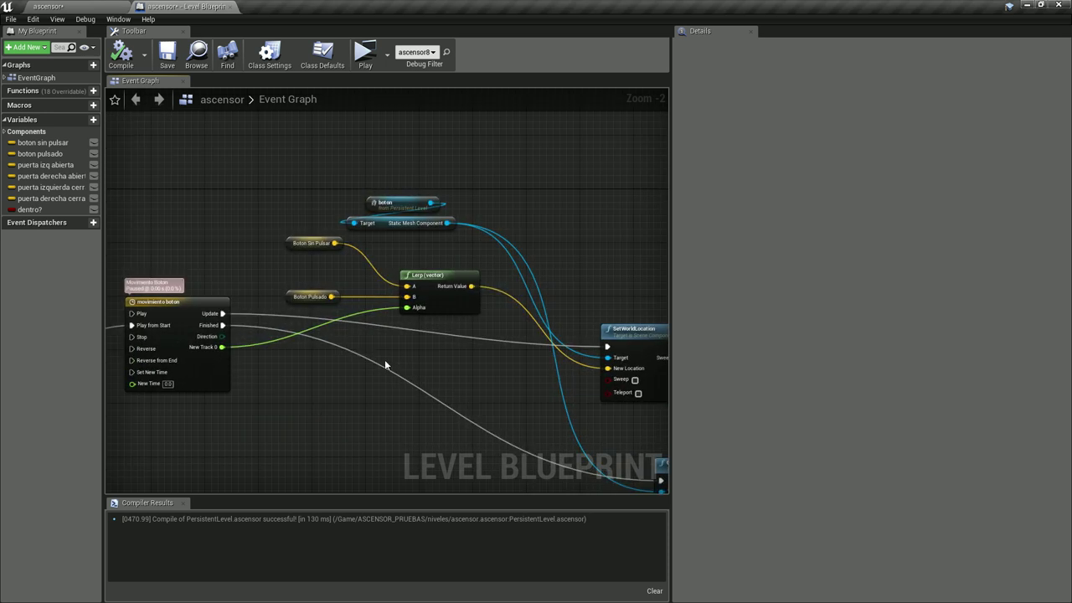
pyautogui.scroll(1, 385, 365)
pyautogui.scroll(1, 275, 299)
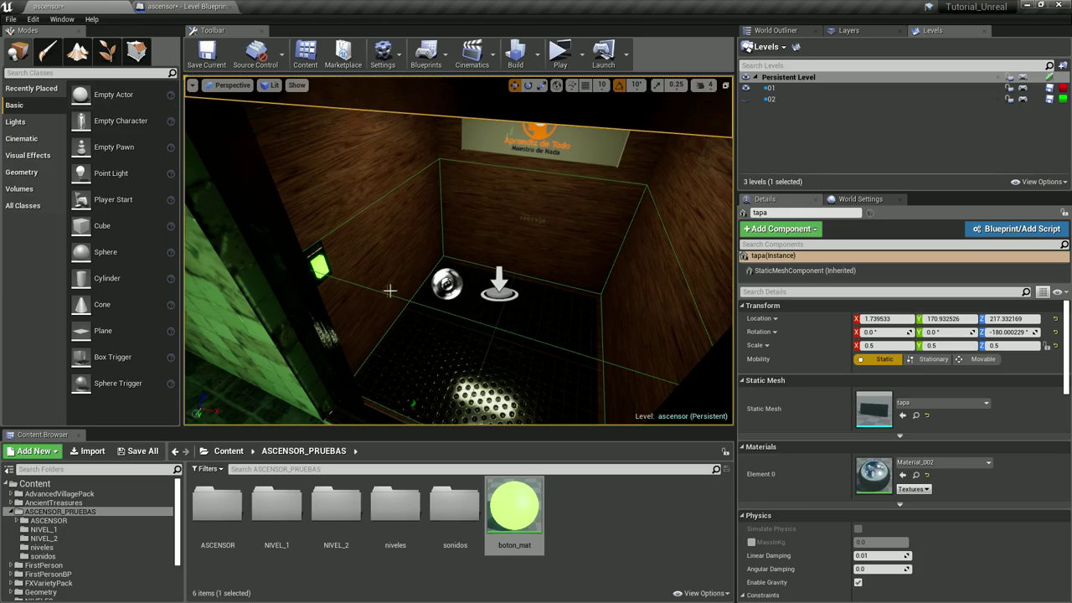
# - Select the green boton, then find the Create Dynamic Material Instance and Set Vector Parameter Value nodes
pyautogui.click(318, 266)
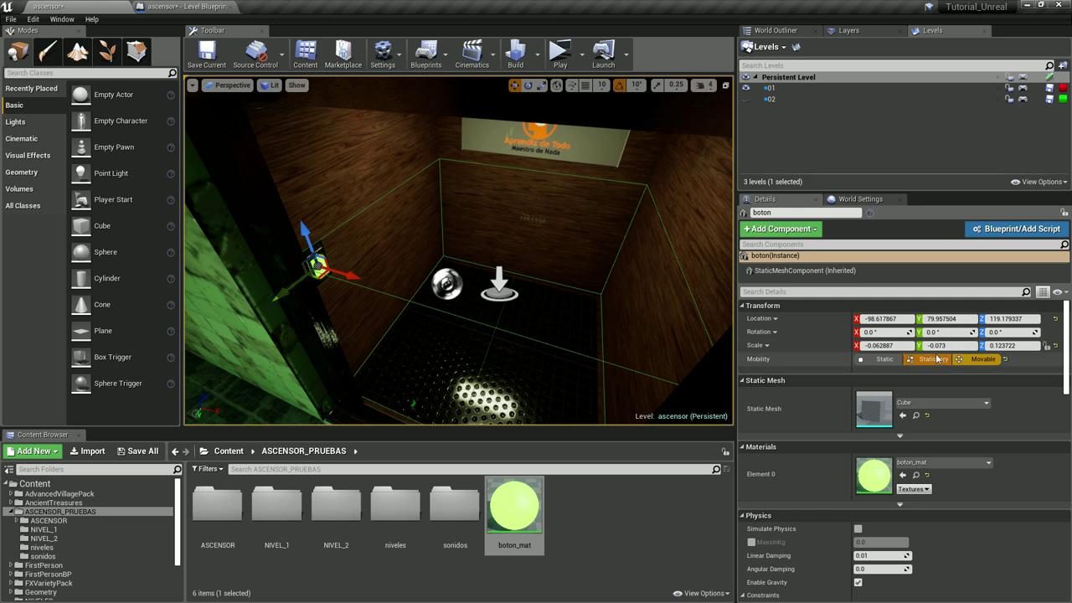
pyautogui.click(189, 5)
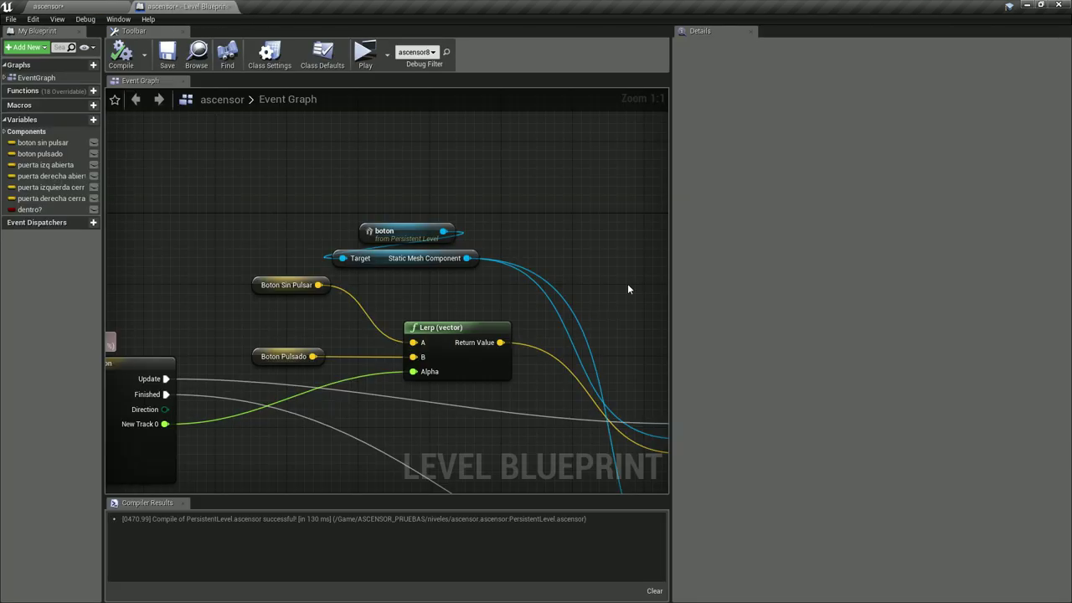
pyautogui.moveTo(628, 283); pyautogui.dragTo(515, 229, button='right')
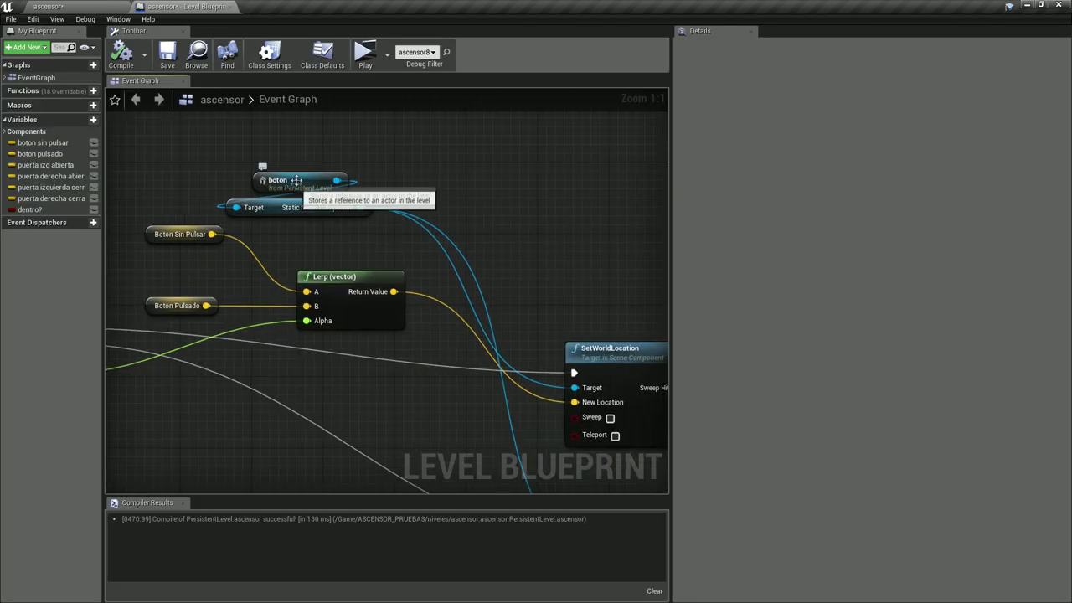
pyautogui.moveTo(515, 257); pyautogui.dragTo(384, 146, button='right')
pyautogui.scroll(-2, 385, 146)
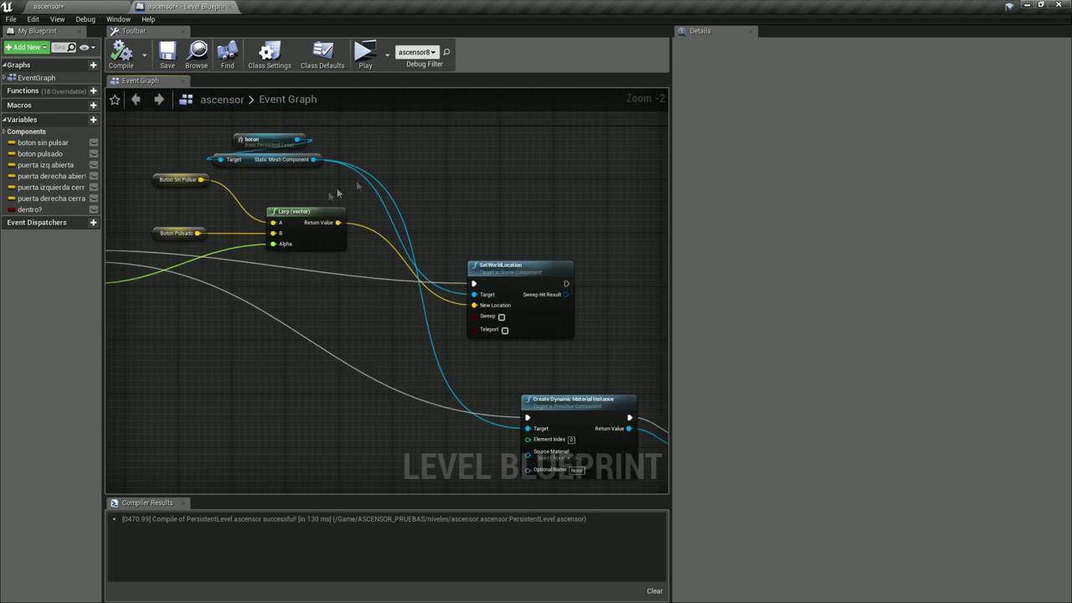
pyautogui.moveTo(215, 317); pyautogui.dragTo(493, 357, button='right')
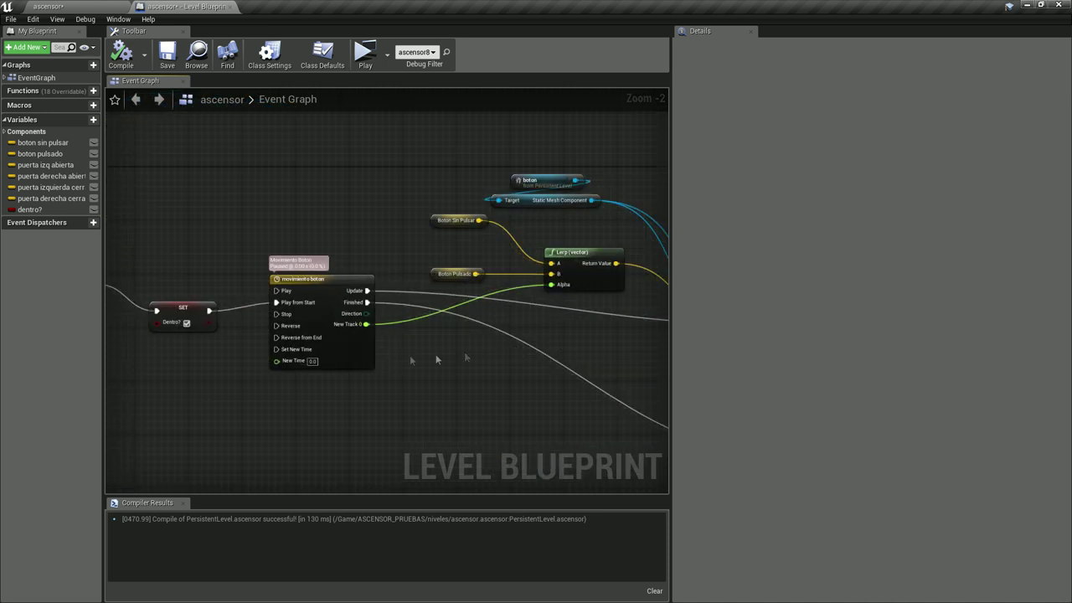
pyautogui.moveTo(332, 421); pyautogui.dragTo(211, 387, button='right')
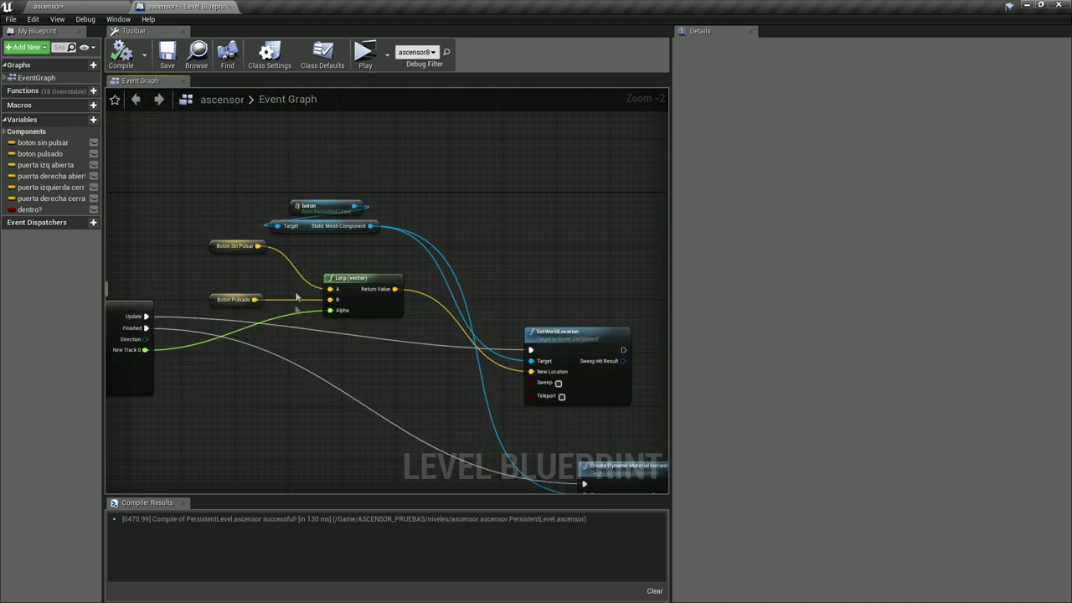
pyautogui.moveTo(299, 311); pyautogui.dragTo(188, 252, button='right')
# - Review SetWorldLocation and the material nodes alongside the timeline and Lerp nodes
pyautogui.moveTo(430, 379)
pyautogui.mouseDown(button='right')
pyautogui.moveTo(351, 358)
pyautogui.moveTo(251, 194)
pyautogui.mouseUp(button='right')
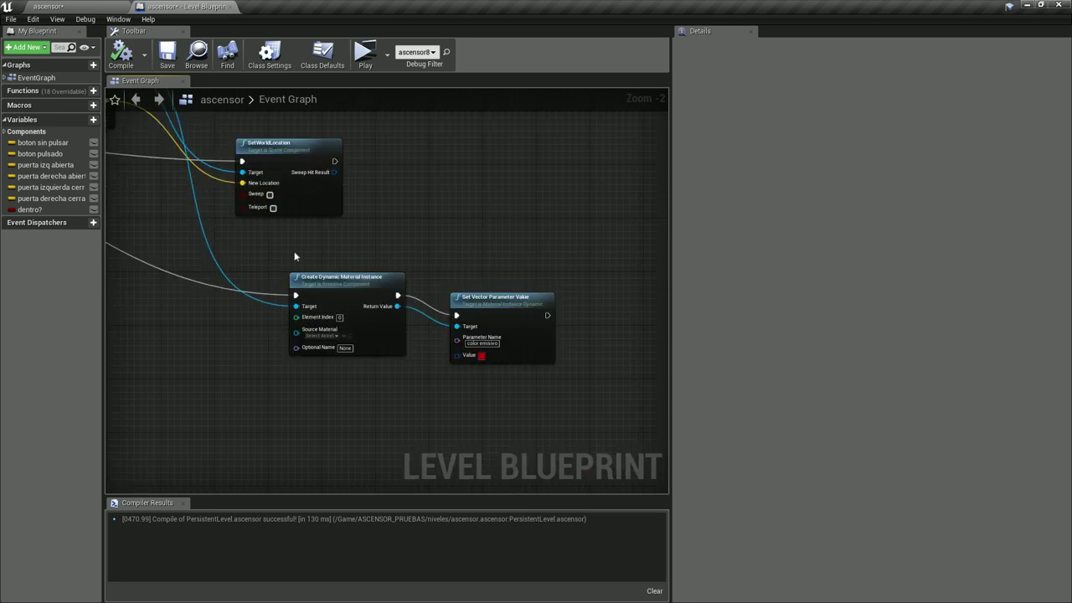
pyautogui.moveTo(294, 257); pyautogui.dragTo(341, 272, button='right')
pyautogui.click(326, 180)
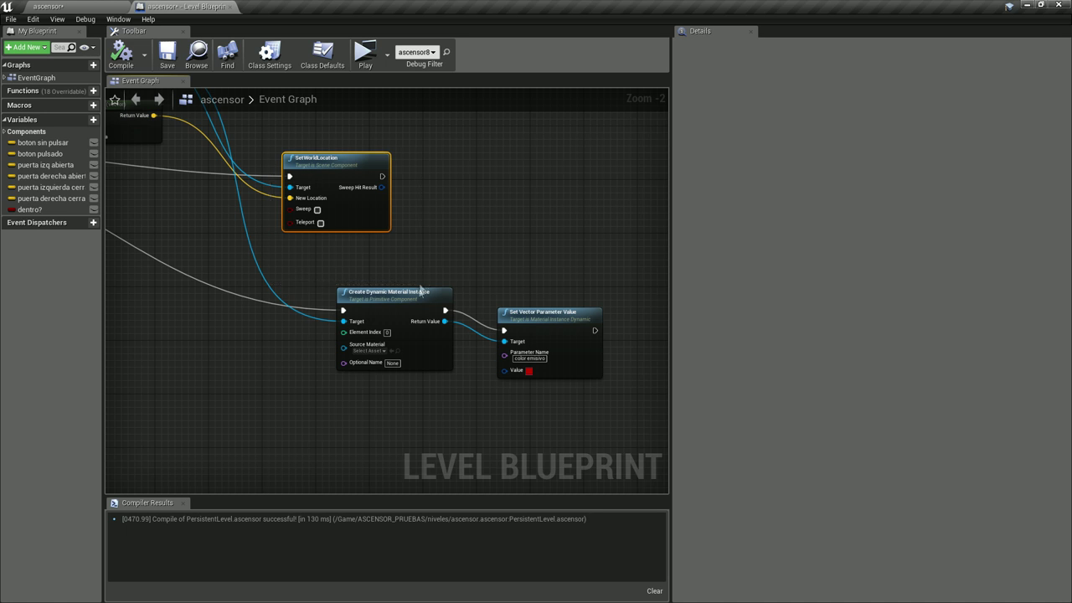
pyautogui.click(345, 274)
pyautogui.moveTo(239, 259); pyautogui.dragTo(591, 347, button='right')
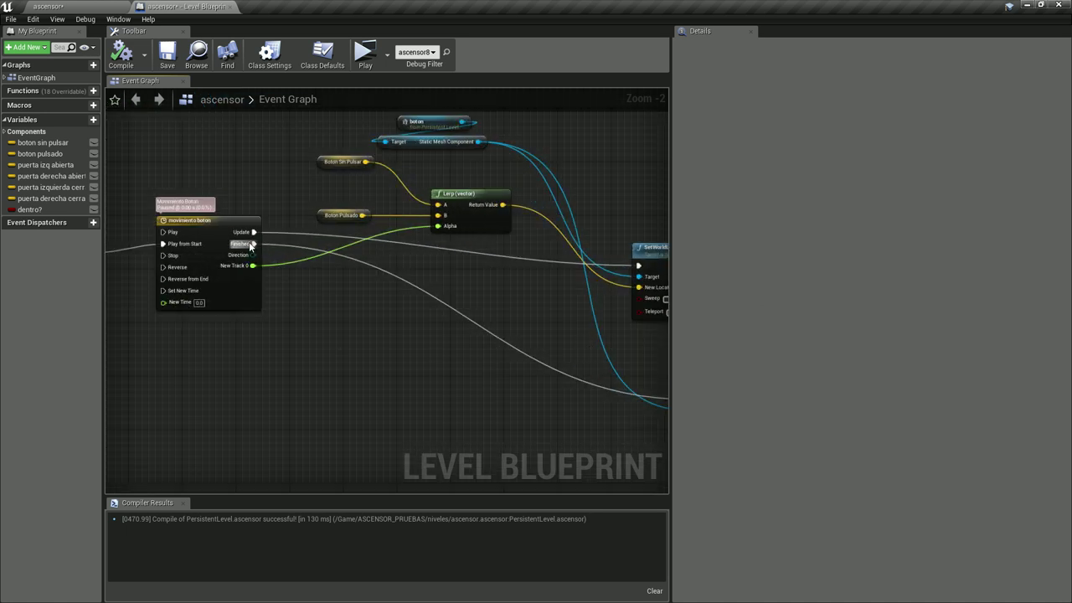
pyautogui.moveTo(410, 407); pyautogui.dragTo(218, 317, button='right')
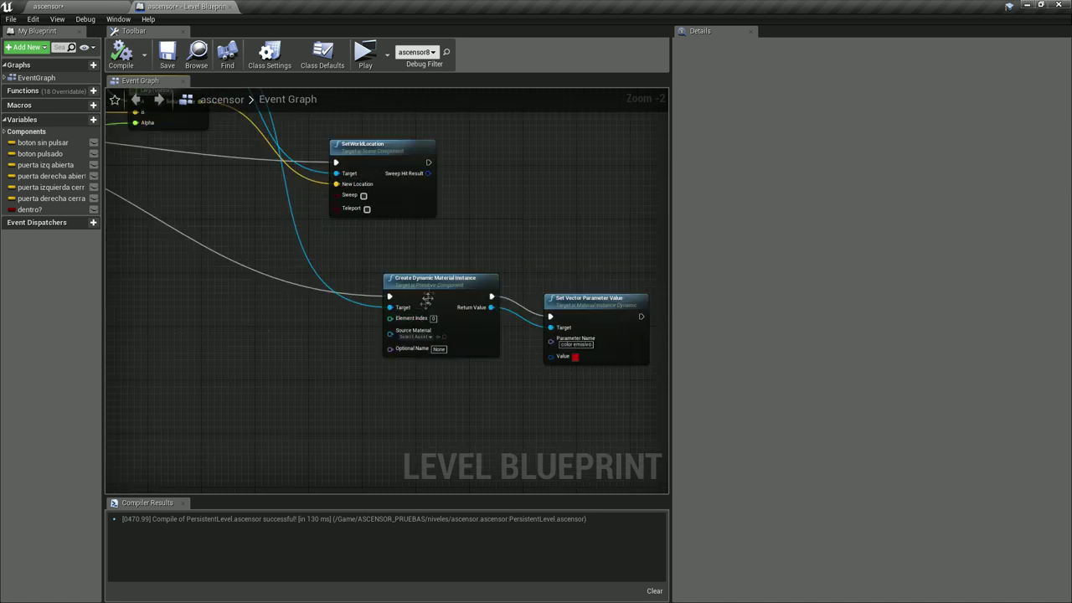
pyautogui.moveTo(365, 377); pyautogui.dragTo(644, 326, button='right')
pyautogui.moveTo(555, 379); pyautogui.dragTo(263, 329, button='right')
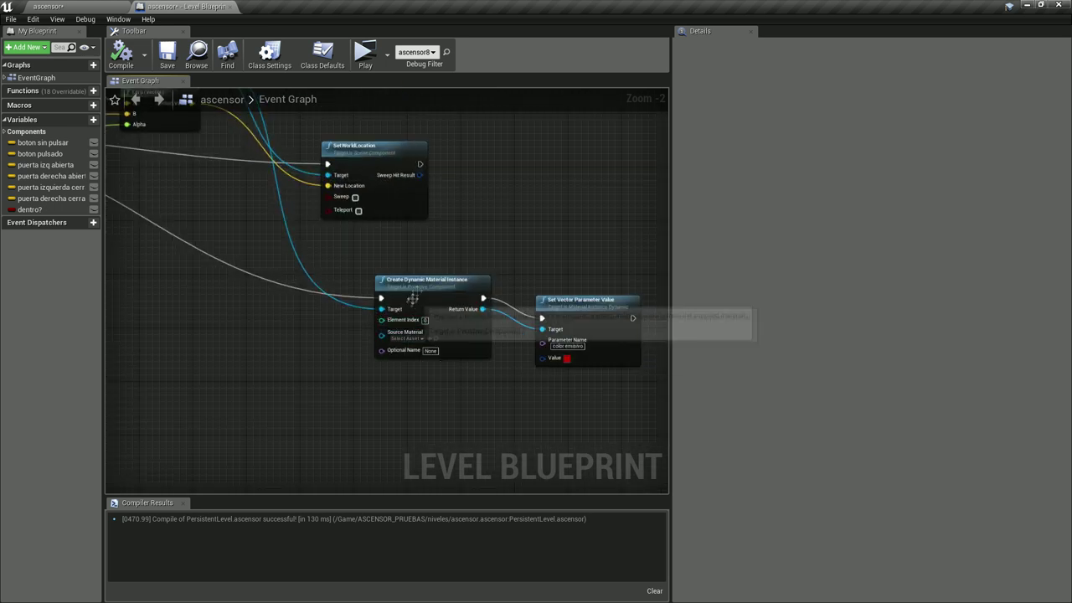
# - Reframe the boton, Lerp and Timeline nodes and nudge Set Vector Parameter Value up-left
pyautogui.moveTo(422, 303); pyautogui.dragTo(461, 304, button='right')
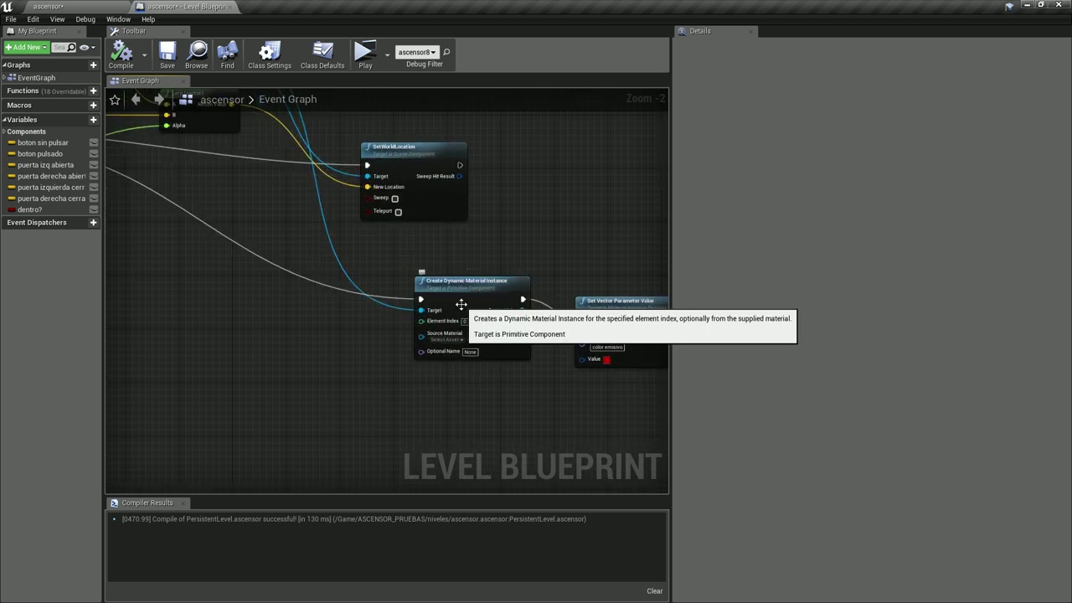
pyautogui.moveTo(416, 251); pyautogui.dragTo(475, 298, button='right')
pyautogui.moveTo(427, 335); pyautogui.dragTo(506, 433, button='right')
pyautogui.moveTo(320, 180); pyautogui.dragTo(326, 195, button='right')
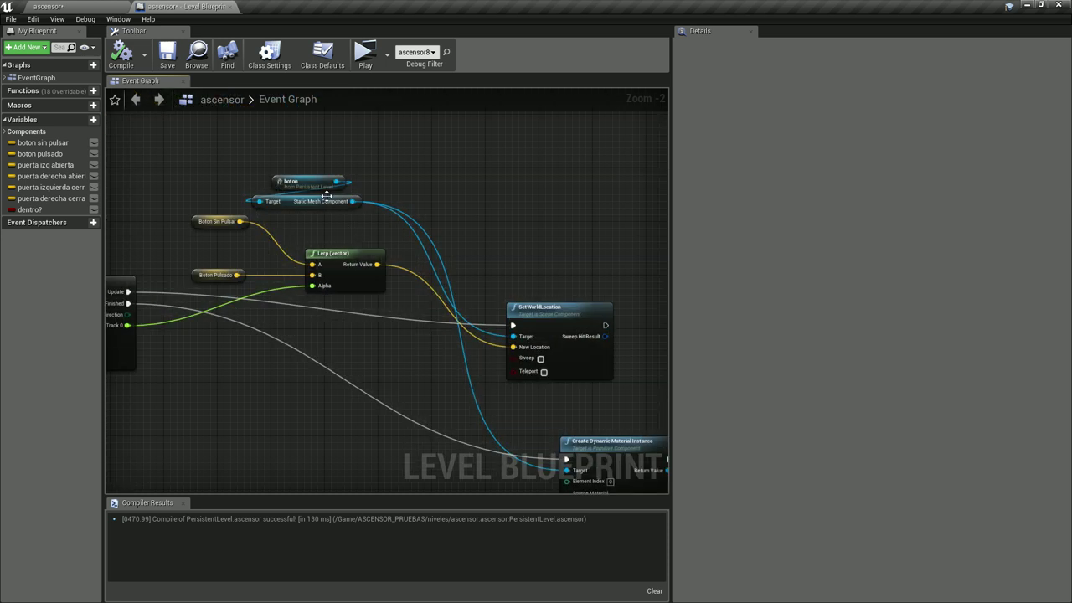
pyautogui.moveTo(399, 338); pyautogui.dragTo(185, 292, button='right')
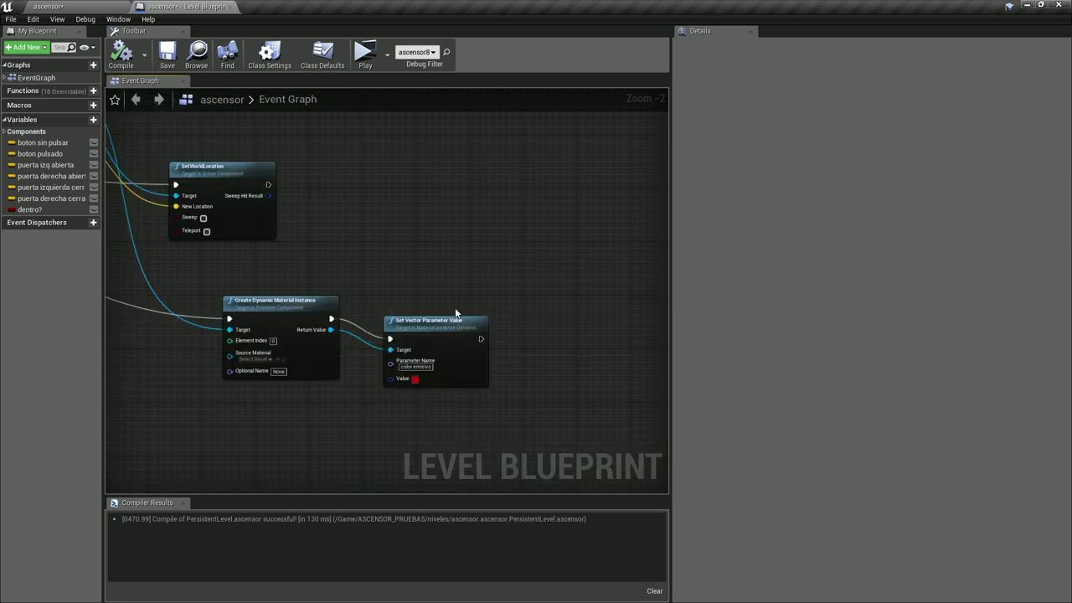
pyautogui.moveTo(451, 323); pyautogui.dragTo(444, 309)
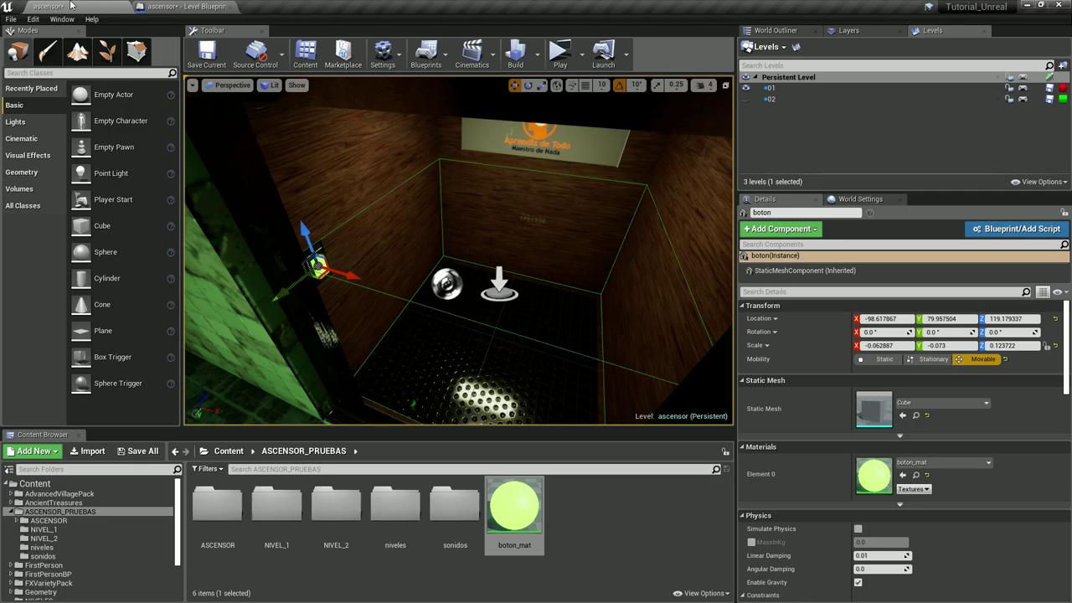
# - Confirm boton_mat's color emisivo parameter is green, close the material, and save the map
pyautogui.doubleClick(513, 507)
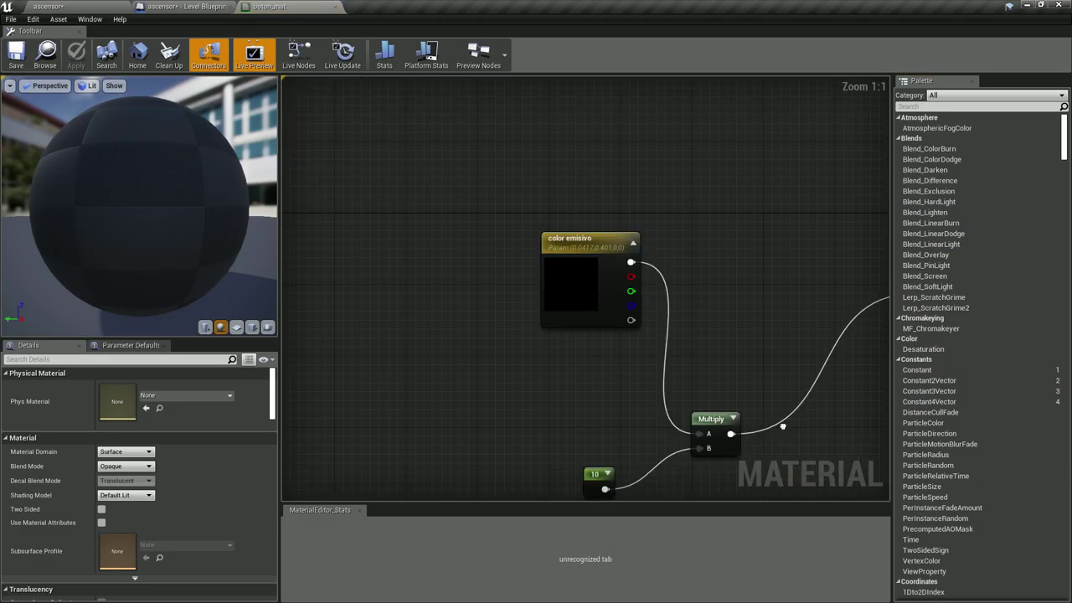
pyautogui.click(619, 252)
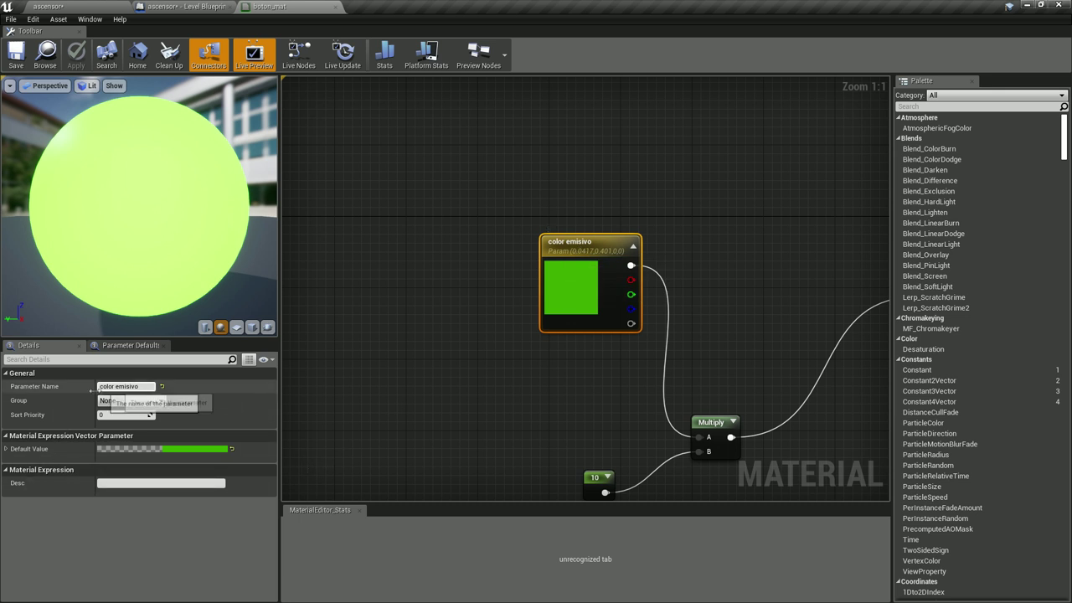
pyautogui.click(335, 6)
pyautogui.click(167, 54)
pyautogui.scroll(-3, 335, 260)
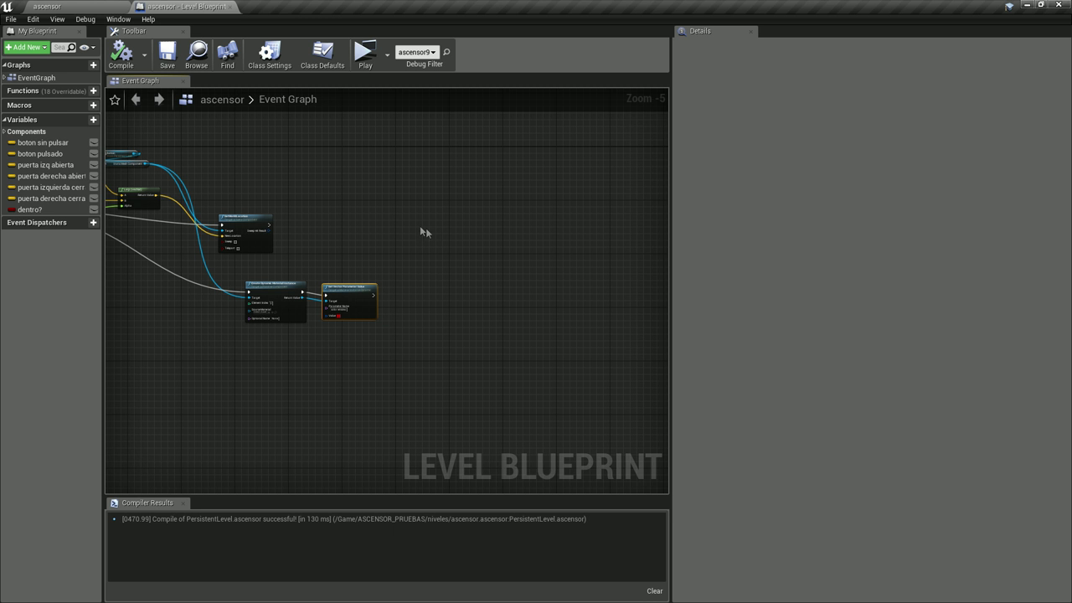
# - Launch a standalone preview, walk into the elevator, and press its button with E
pyautogui.click(102, 6)
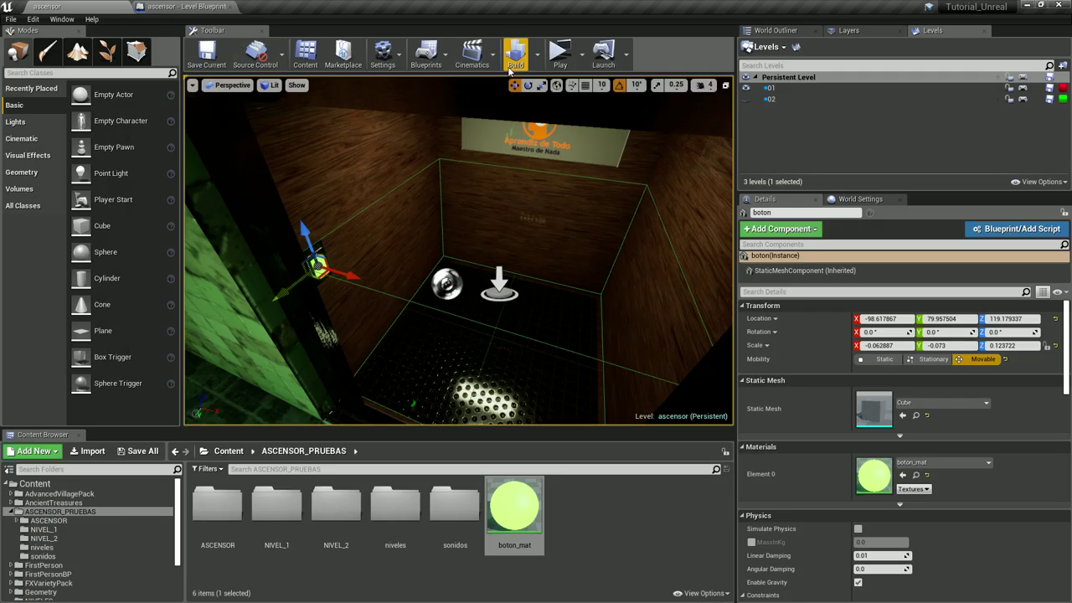
pyautogui.click(559, 52)
pyautogui.press('w')
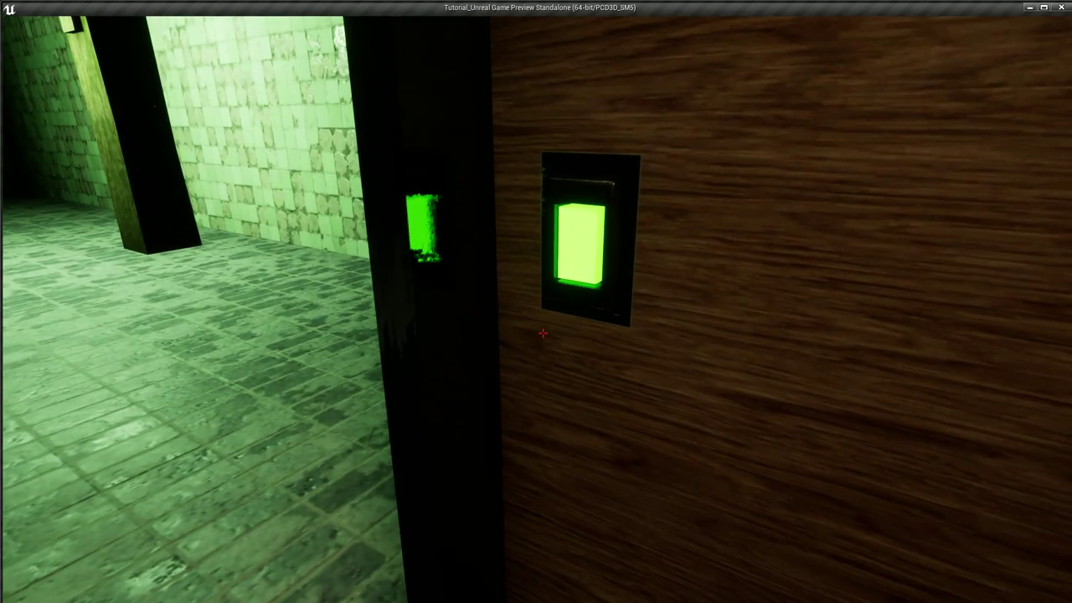
pyautogui.press('e')
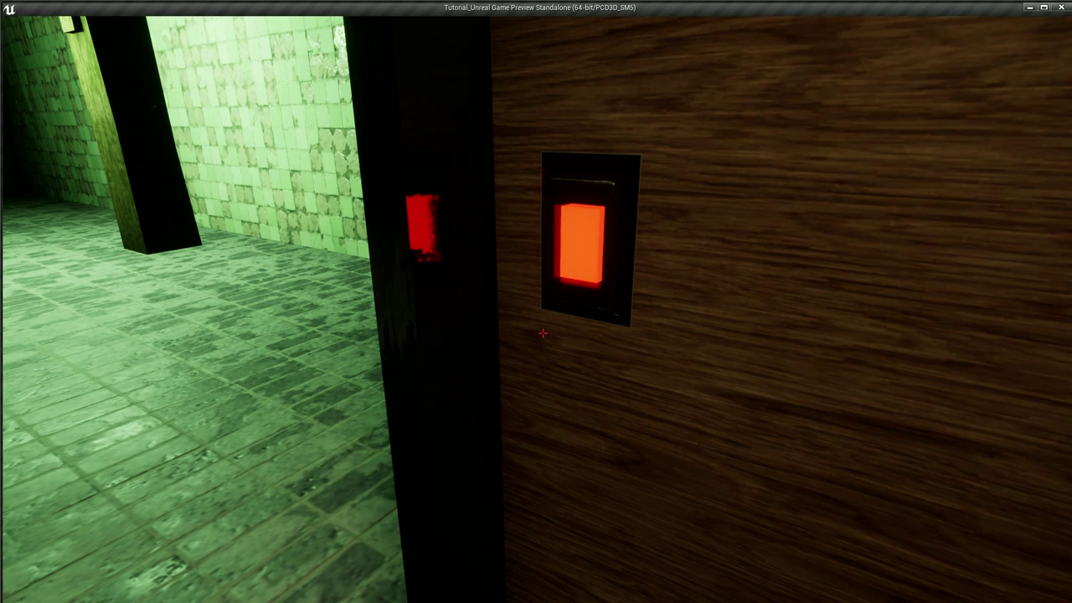
# - Walk the corridor back to the wall panel, press it again, and exit with Esc
pyautogui.press('w')
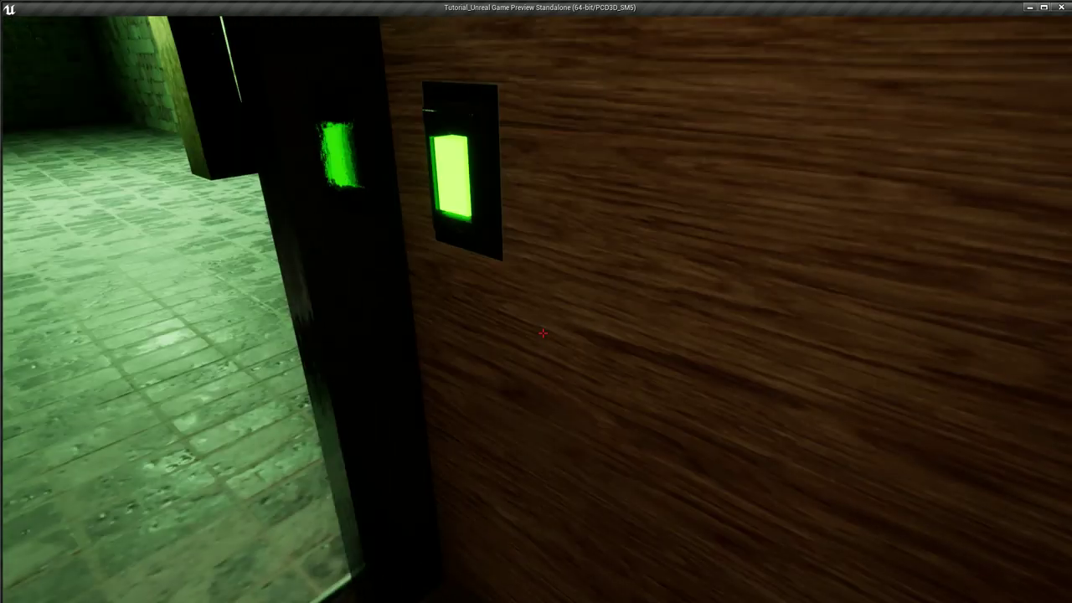
pyautogui.click(542, 332)
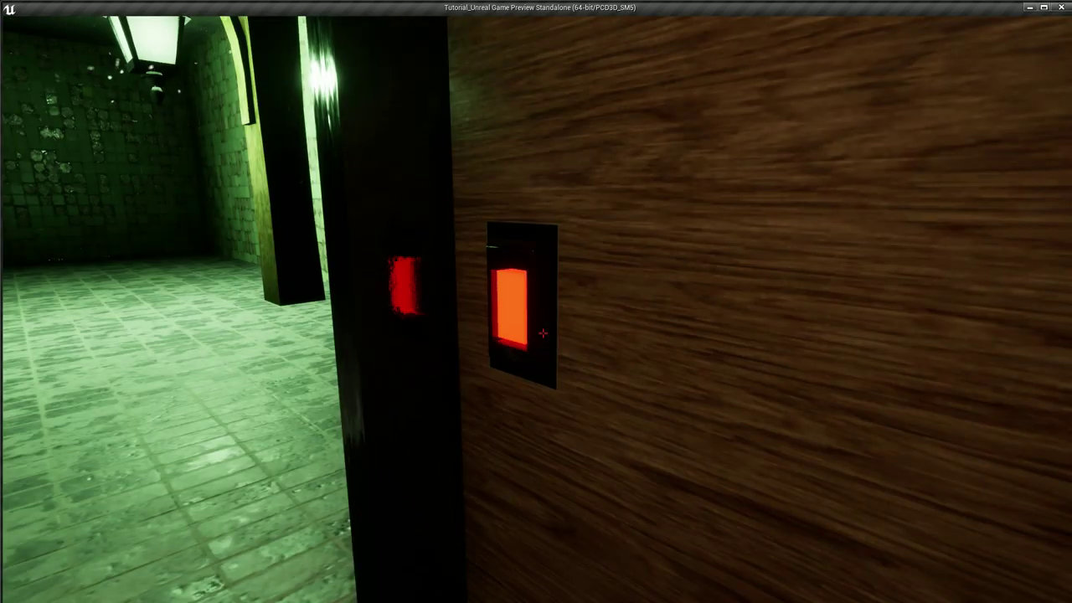
pyautogui.press('Escape')
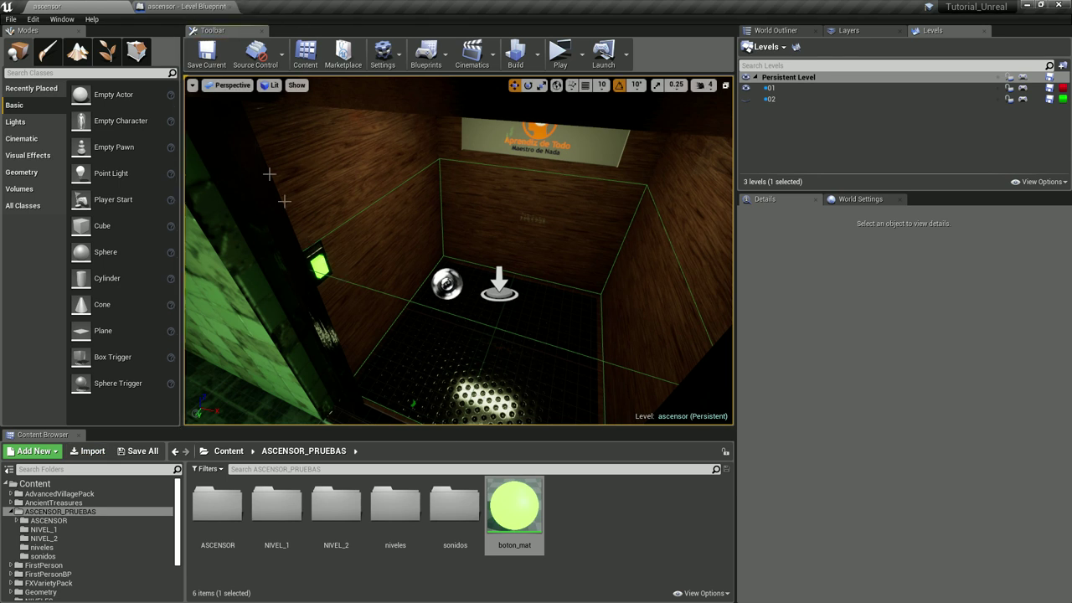
# - Add a Sequence node to the Level Blueprint by searching 'sequence'
pyautogui.click(171, 7)
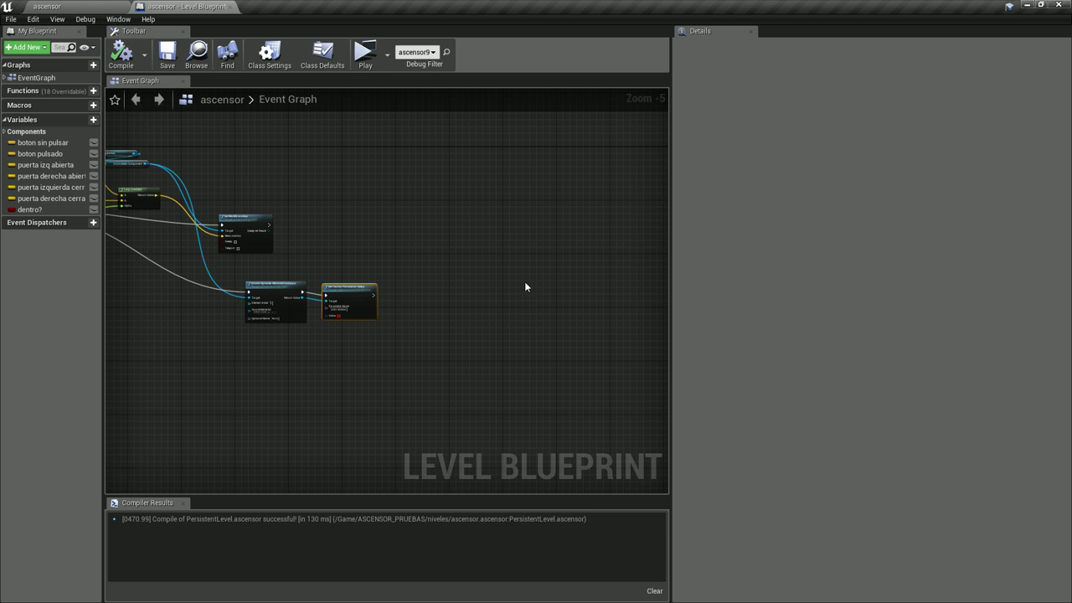
pyautogui.moveTo(524, 286); pyautogui.dragTo(438, 308, button='right')
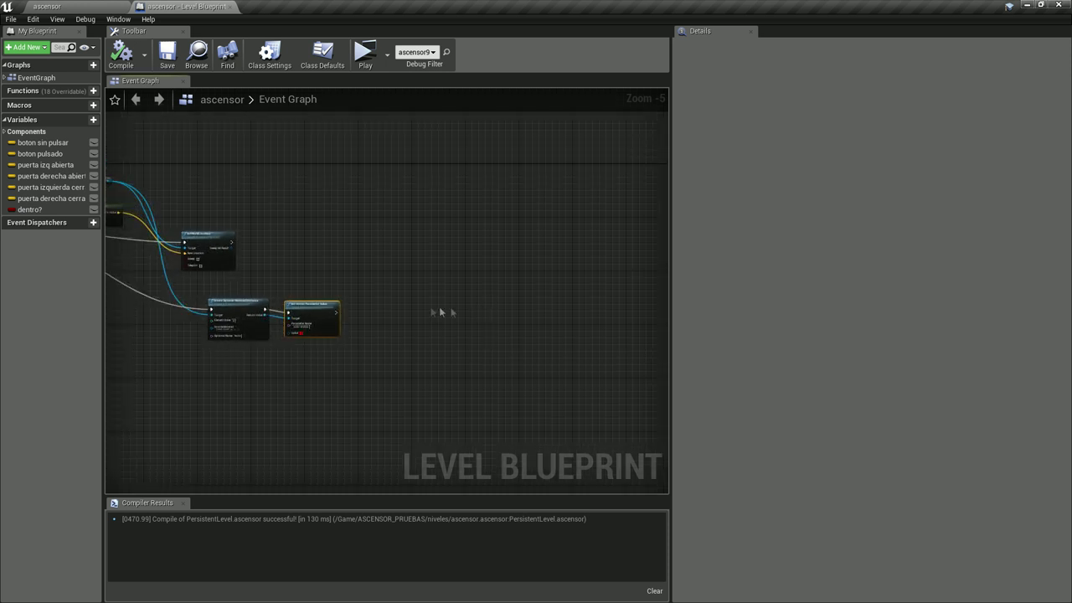
pyautogui.scroll(1, 417, 300)
pyautogui.rightClick(416, 302)
pyautogui.write('se')
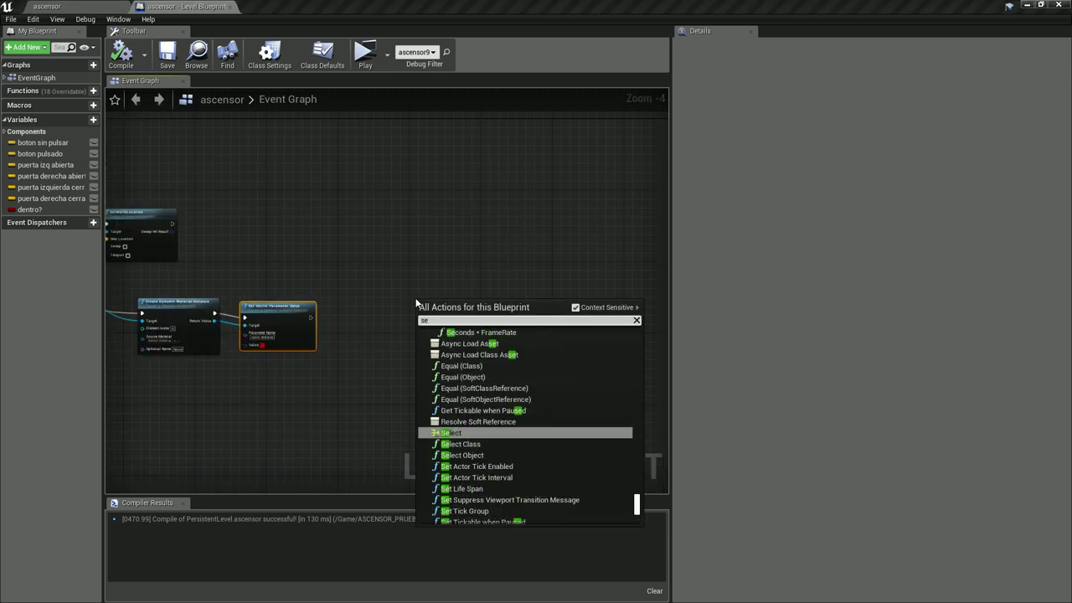
pyautogui.write('q')
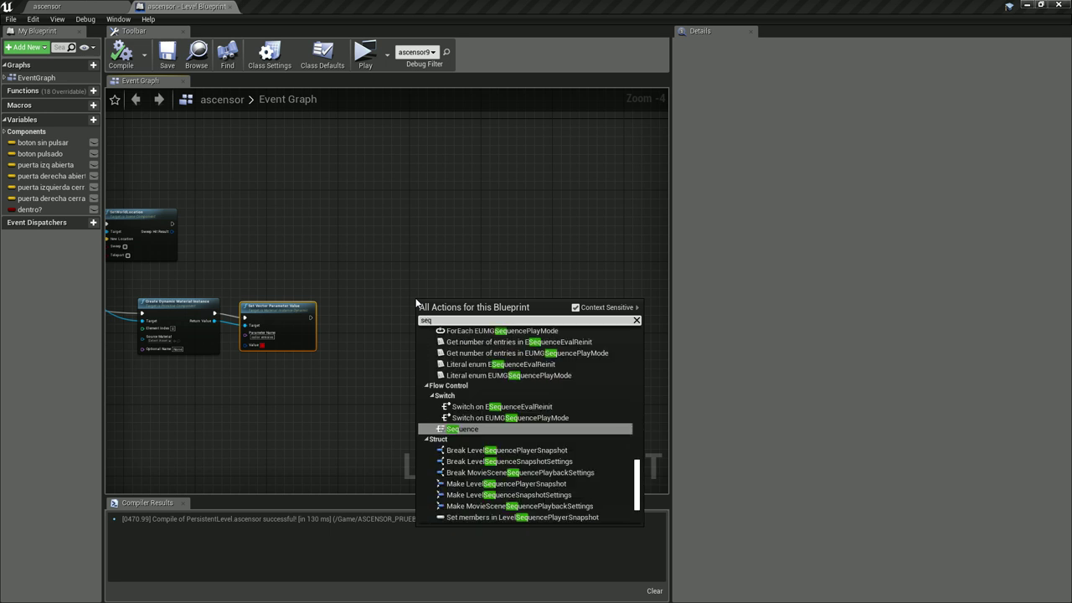
pyautogui.write('uence')
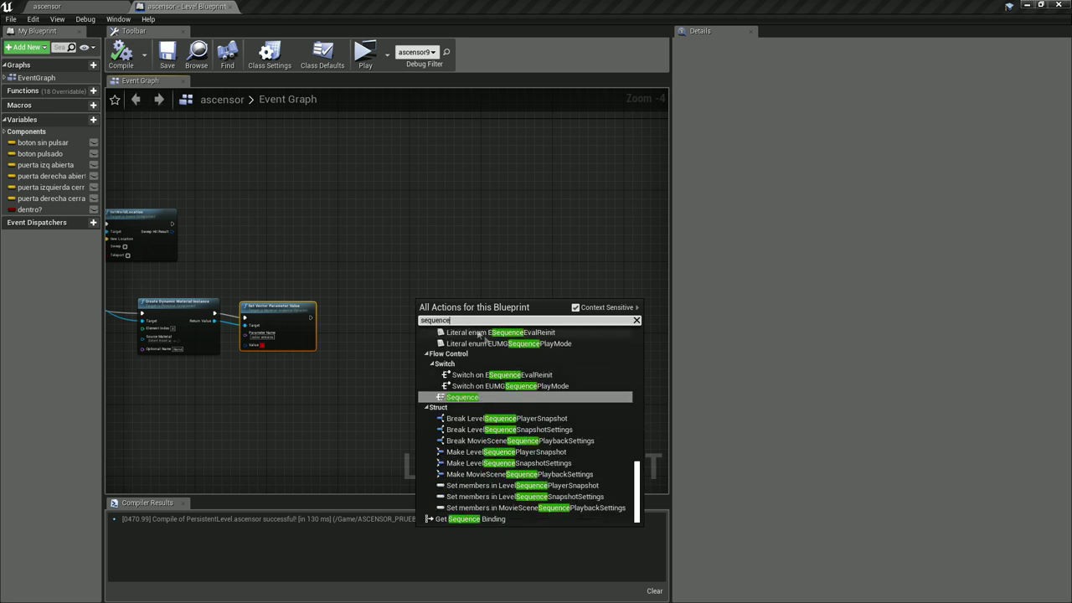
pyautogui.click(506, 397)
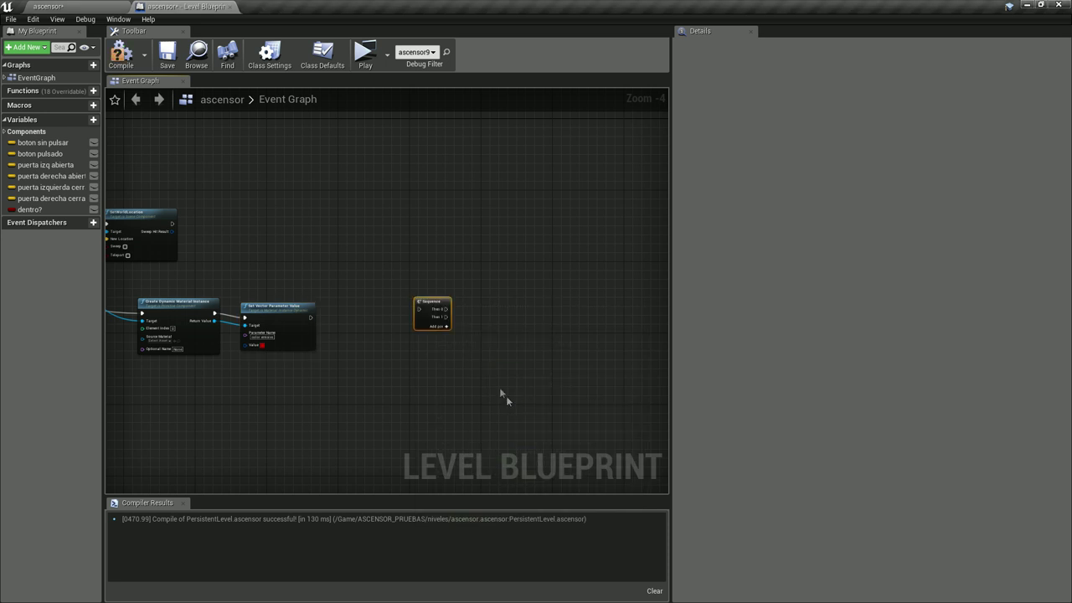
# - Place Sequence beside Set Vector Parameter Value and wire its execution output into it
pyautogui.scroll(2, 457, 335)
pyautogui.moveTo(402, 308)
pyautogui.mouseDown()
pyautogui.moveTo(269, 334)
pyautogui.moveTo(321, 327)
pyautogui.mouseUp()
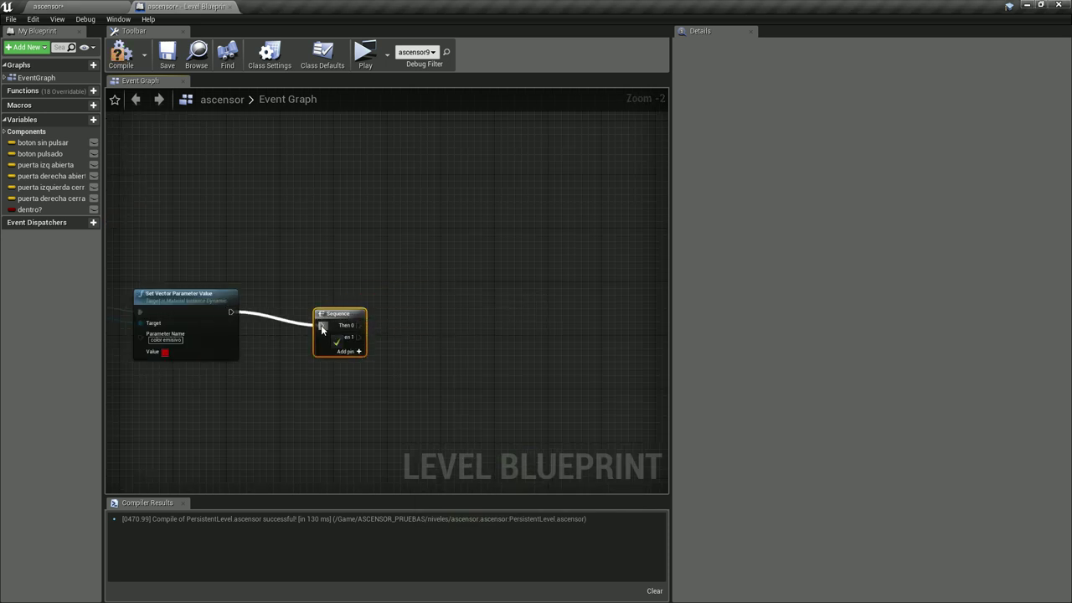
pyautogui.moveTo(368, 430); pyautogui.dragTo(354, 391, button='right')
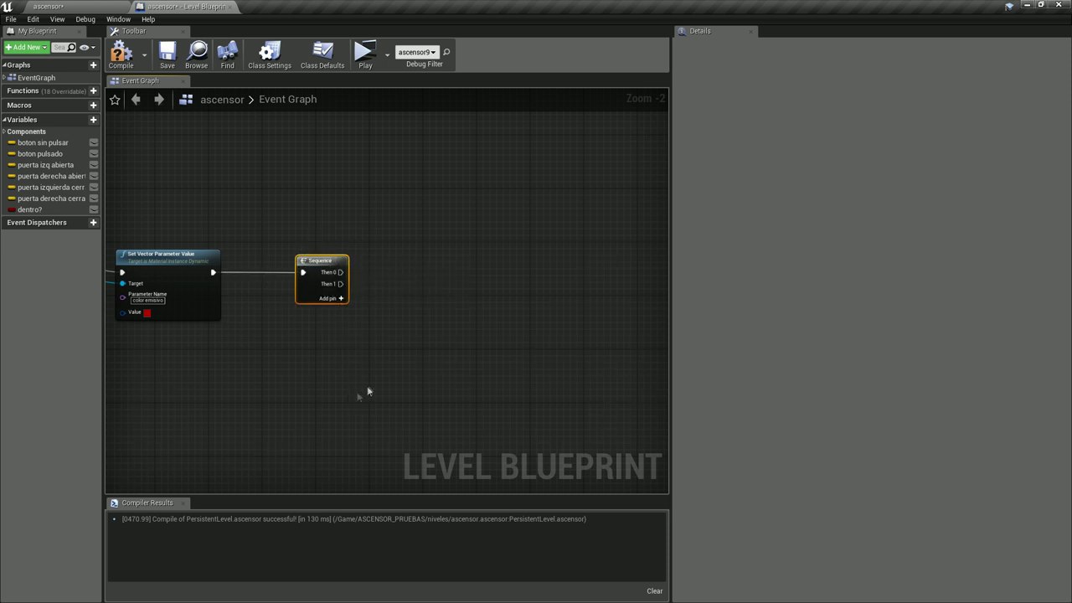
# - Search the blueprint action list for 'timeline'
pyautogui.rightClick(527, 300)
pyautogui.write('timeline')
pyautogui.scroll(1, 517, 290)
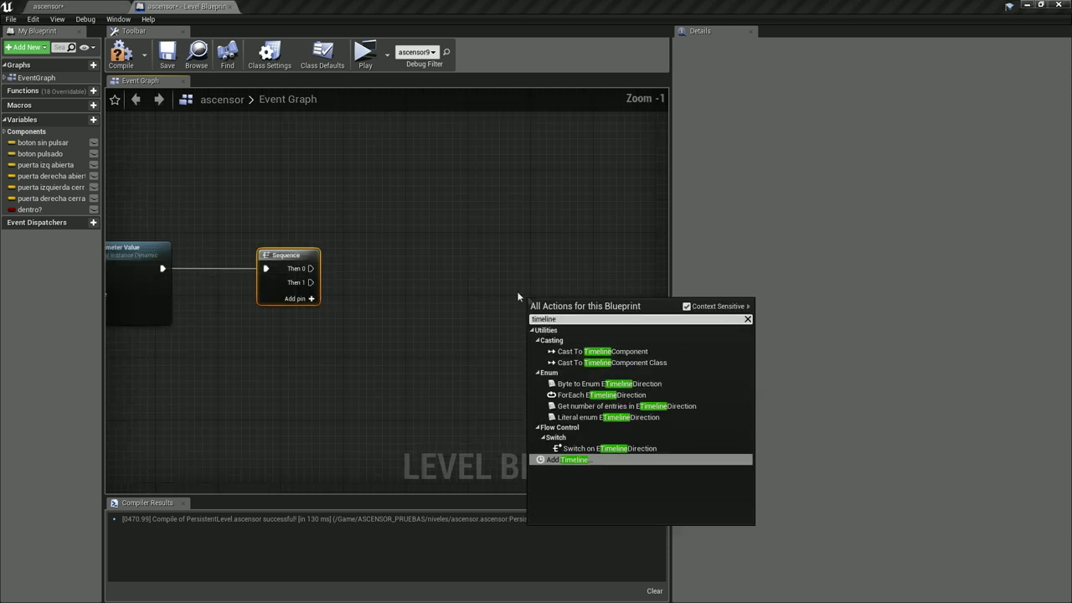
# - Add a Timeline node named 'mov puertas' and move it beside the Sequence
pyautogui.click(576, 459)
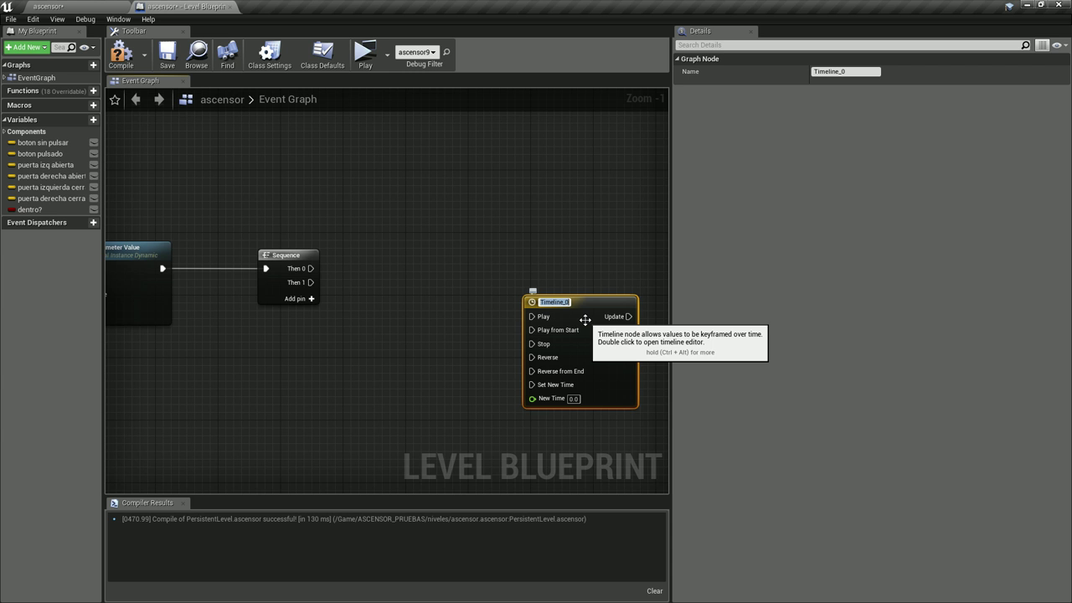
pyautogui.write('mov p')
pyautogui.write('uertas')
pyautogui.press('Return')
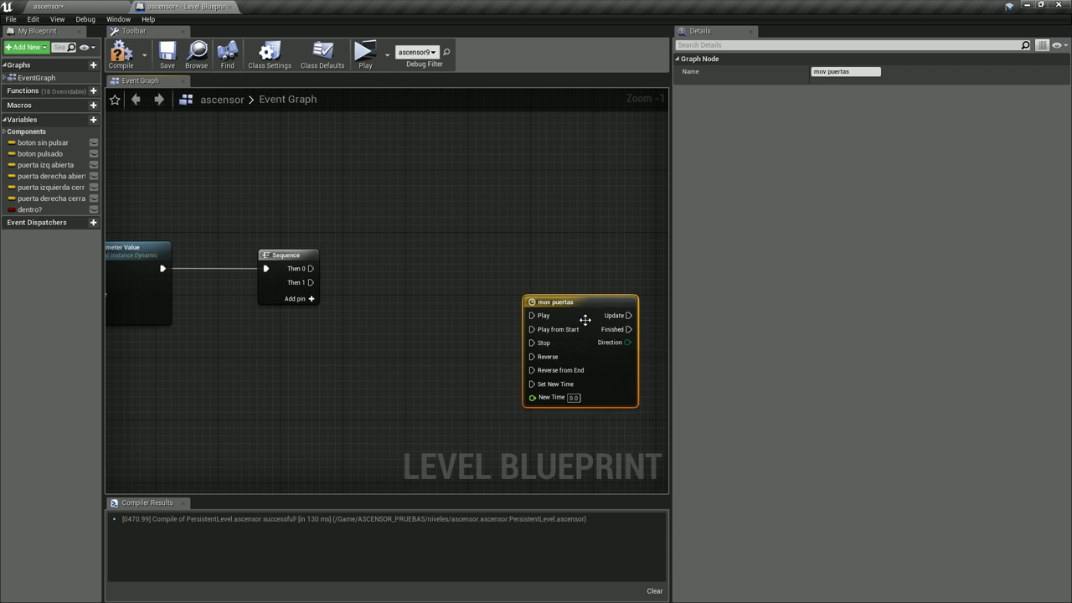
pyautogui.moveTo(606, 302); pyautogui.dragTo(480, 231)
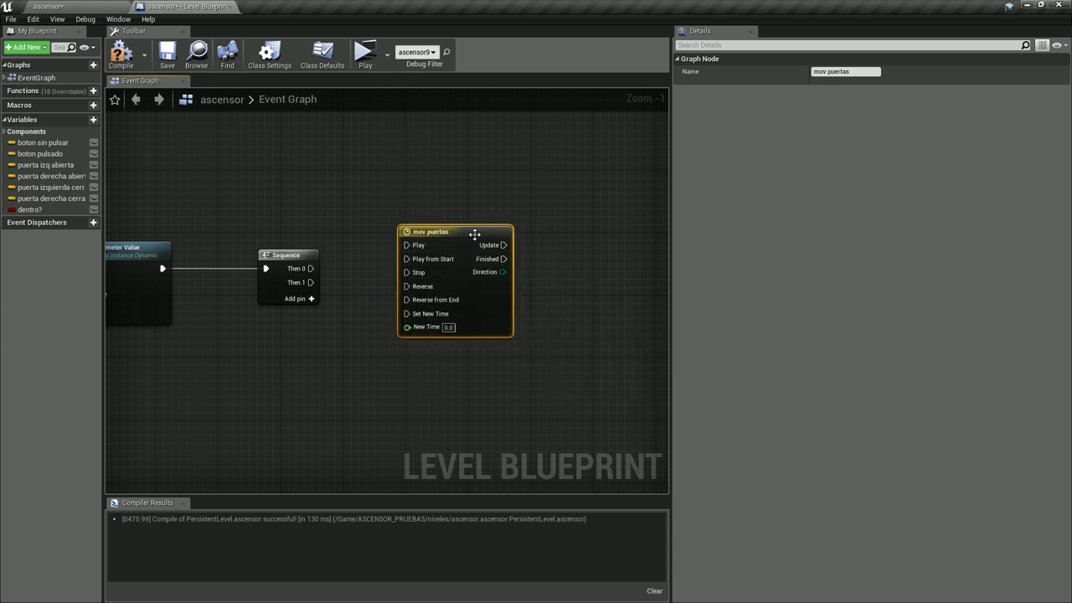
# - Rename the timeline node to 'mov puerta izquierda'
pyautogui.doubleClick(439, 230)
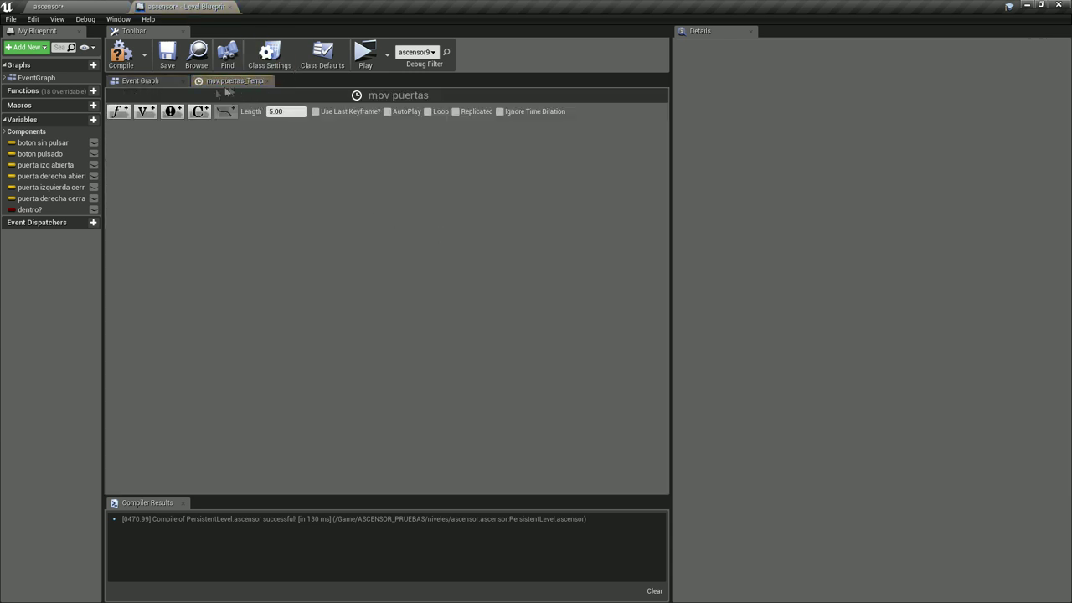
pyautogui.click(130, 83)
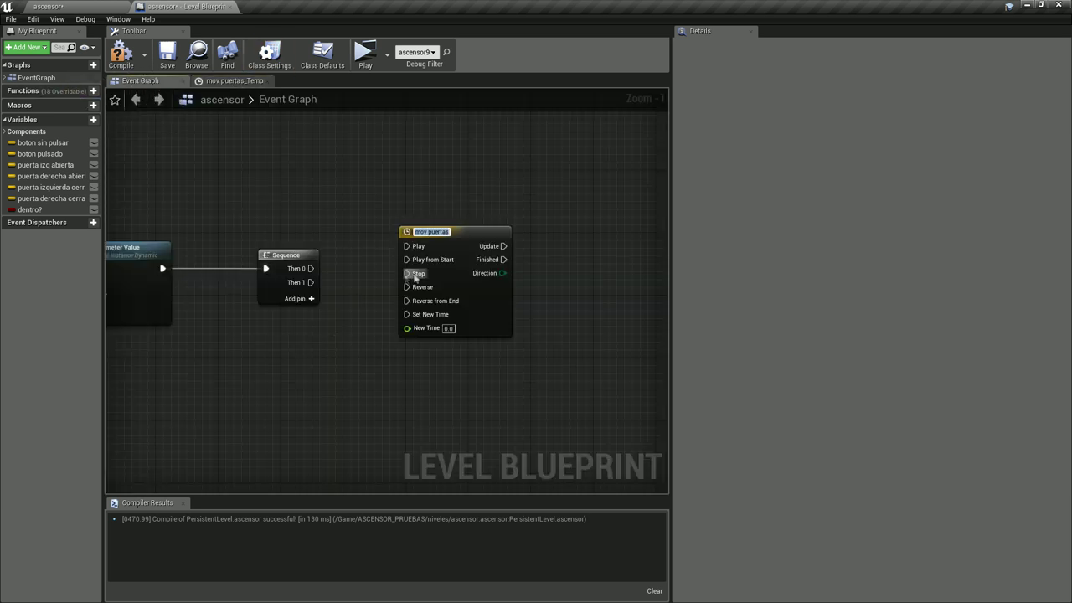
pyautogui.click(423, 232)
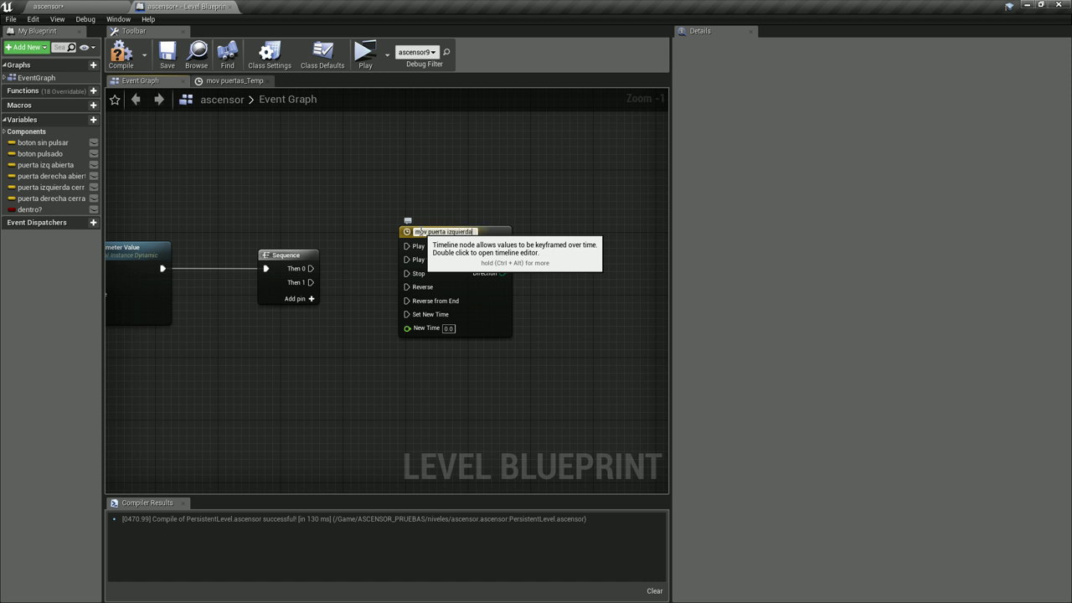
pyautogui.press('Return')
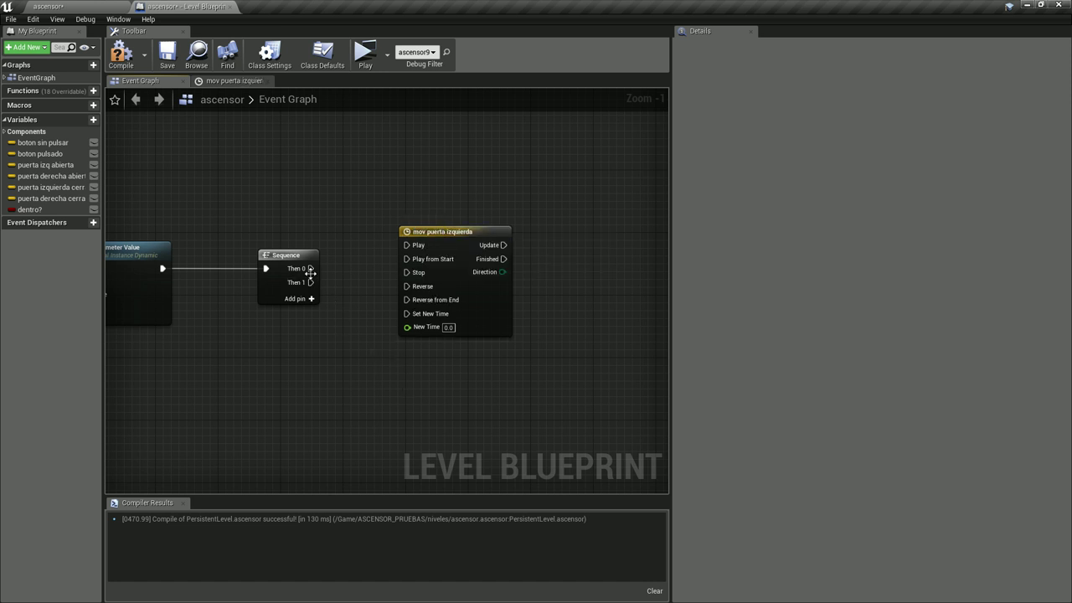
# - Rename the timeline to 'cerrar puerta izquierda' and wire Sequence Then 0 to Play from Start
pyautogui.doubleClick(431, 233)
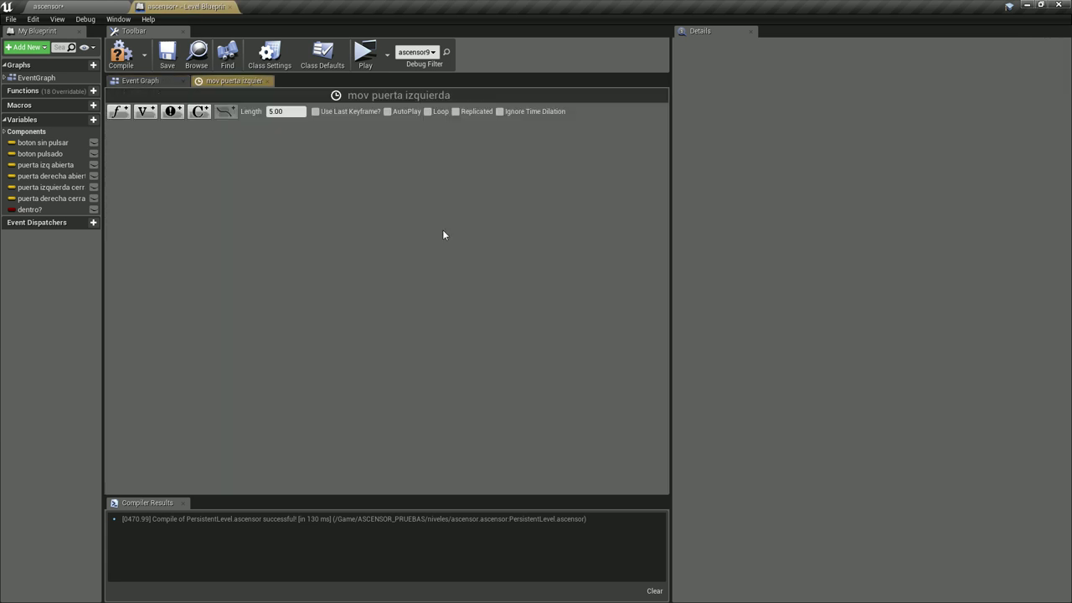
pyautogui.click(155, 80)
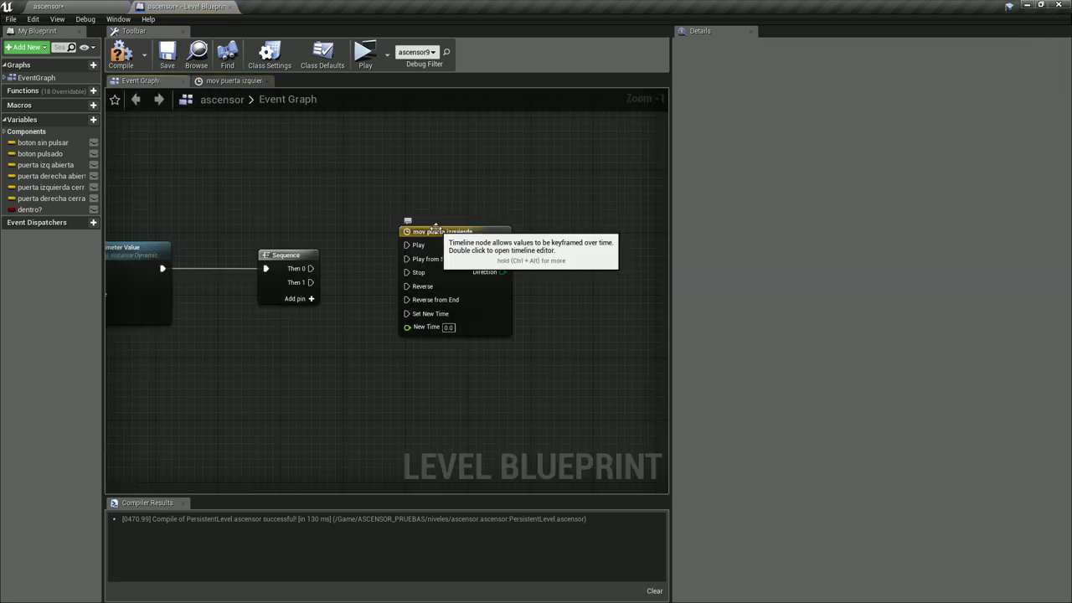
pyautogui.click(431, 232)
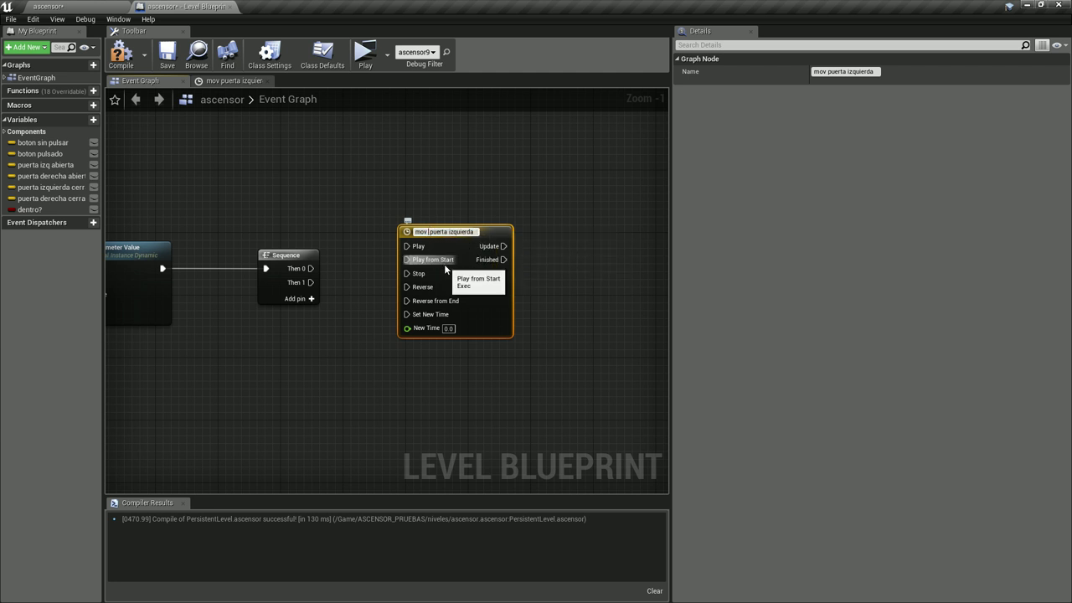
pyautogui.write('dcee')
pyautogui.press('BackSpace')
pyautogui.press('BackSpace')
pyautogui.press('BackSpace')
pyautogui.write('cerrar')
pyautogui.press('Return')
pyautogui.moveTo(310, 268); pyautogui.dragTo(408, 259)
# - Set the timeline length to 4.00 and add a float track
pyautogui.doubleClick(427, 252)
pyautogui.click(292, 111)
pyautogui.click(154, 132)
pyautogui.click(119, 110)
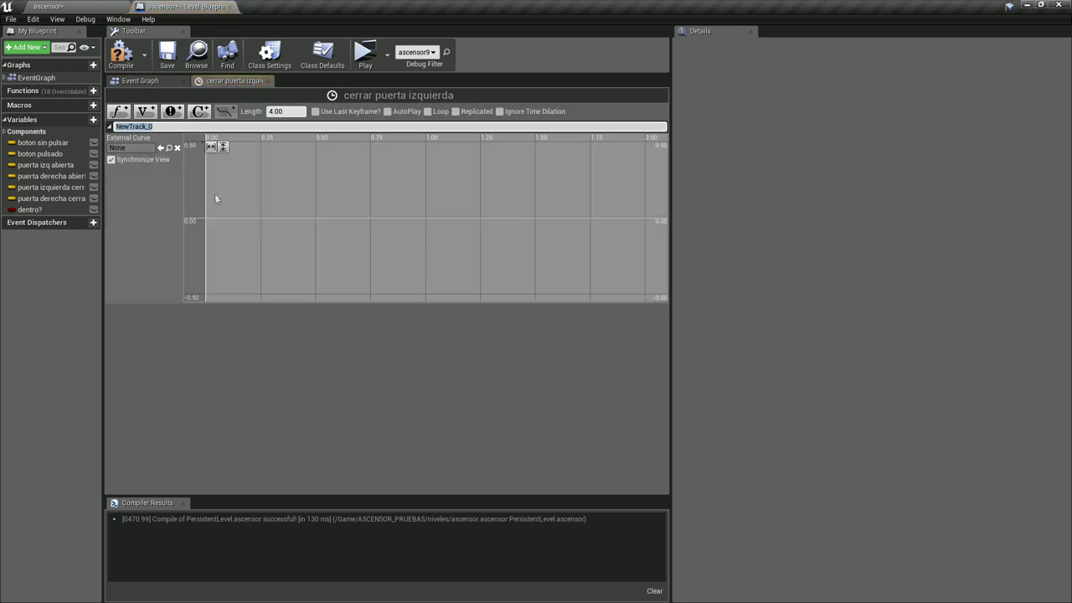
# - Add the first curve key at time 0 with value 0
pyautogui.rightClick(225, 229)
pyautogui.click(252, 243)
pyautogui.click(268, 144)
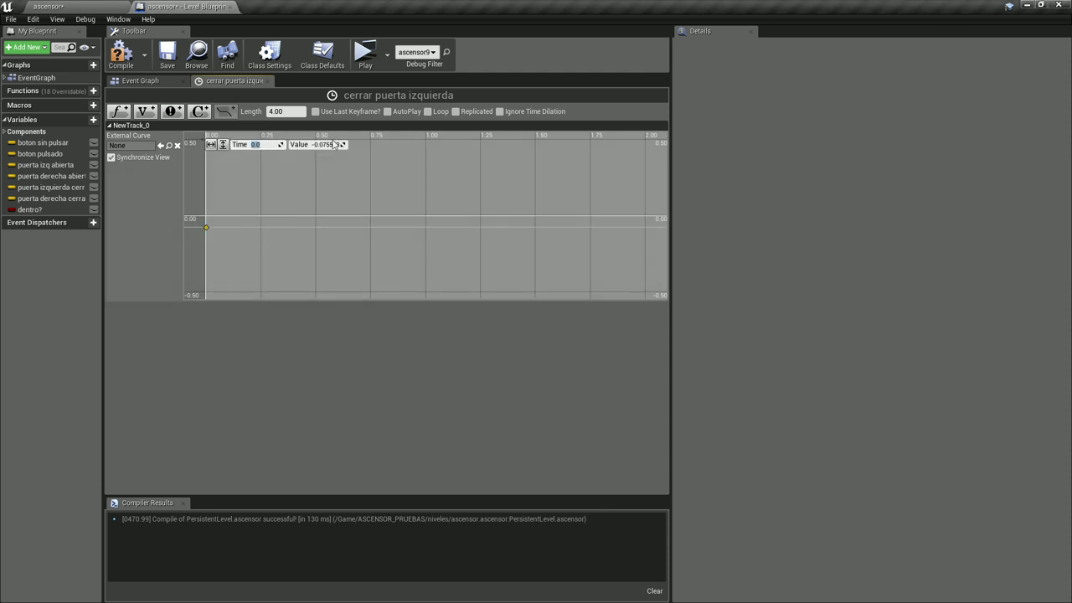
pyautogui.click(331, 147)
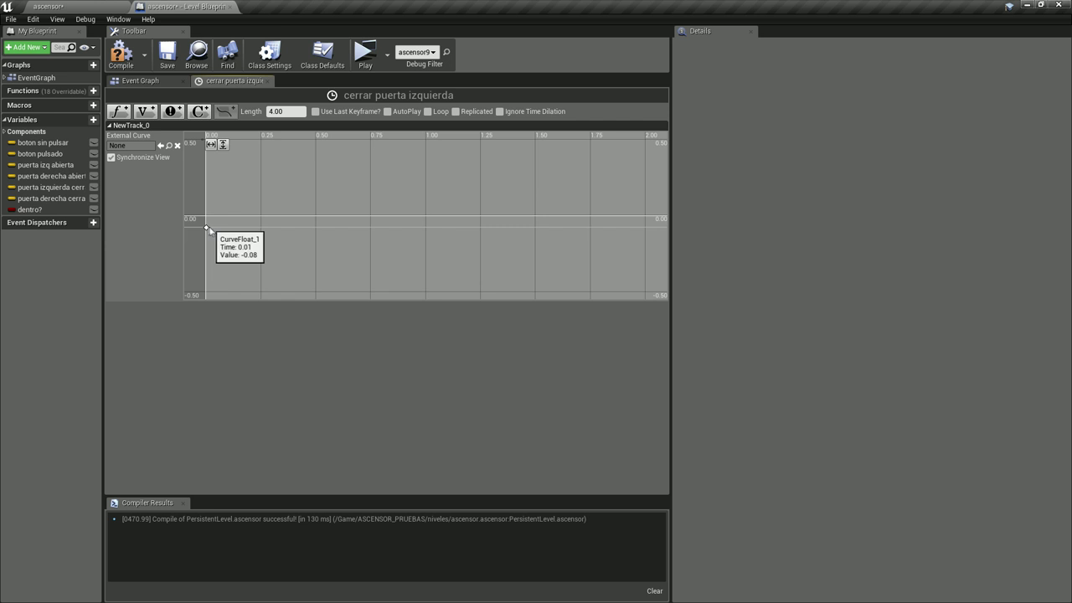
pyautogui.click(206, 227)
pyautogui.click(314, 146)
pyautogui.write('0')
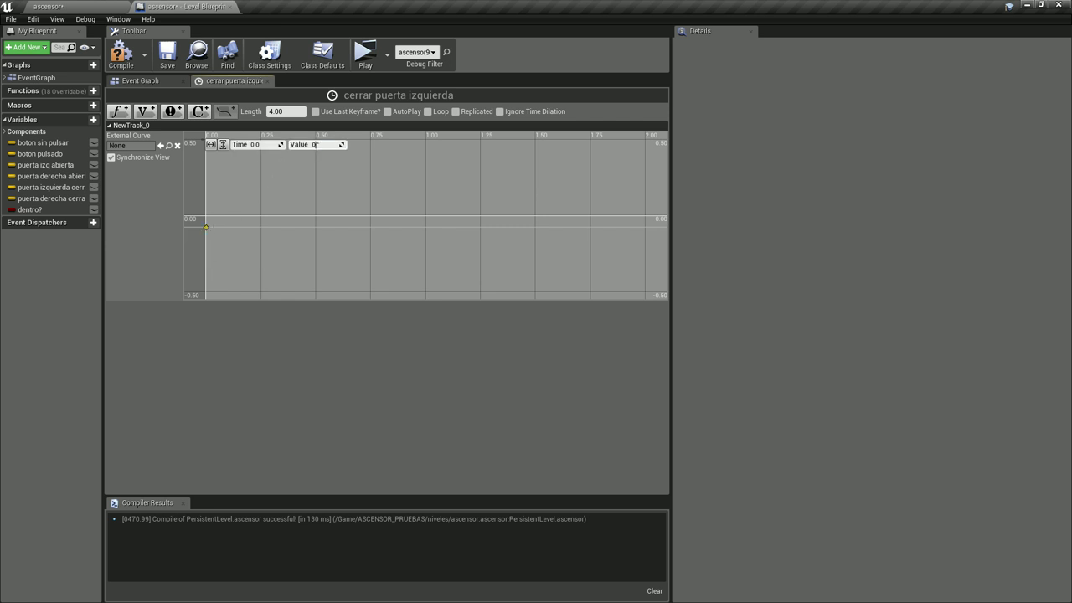
pyautogui.press('Return')
# - Add a second key at time 4.0 with value 1.0, then close the timeline editor
pyautogui.rightClick(313, 178)
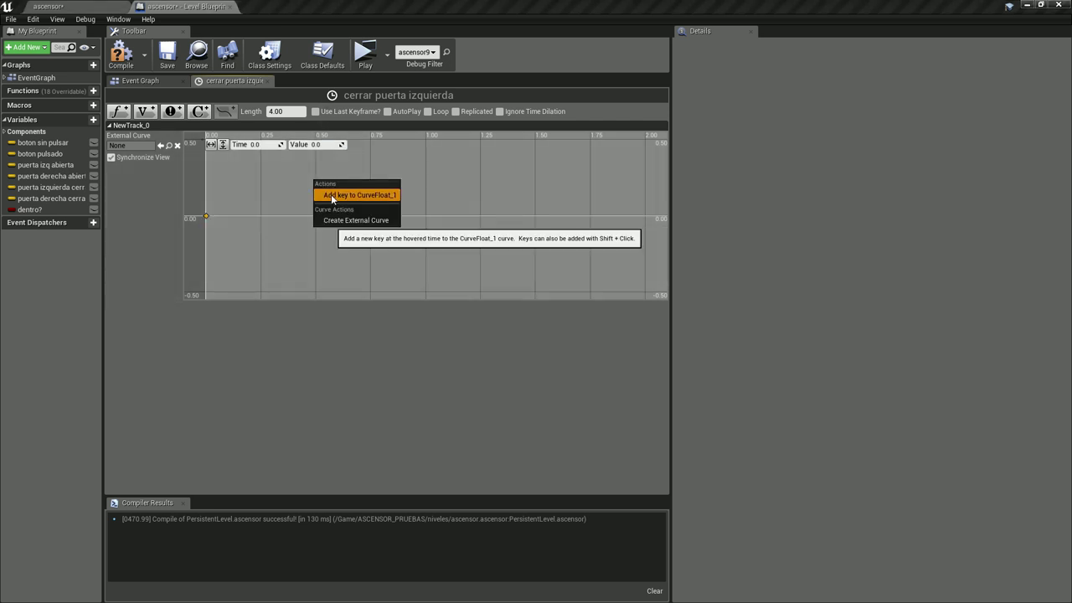
pyautogui.click(320, 194)
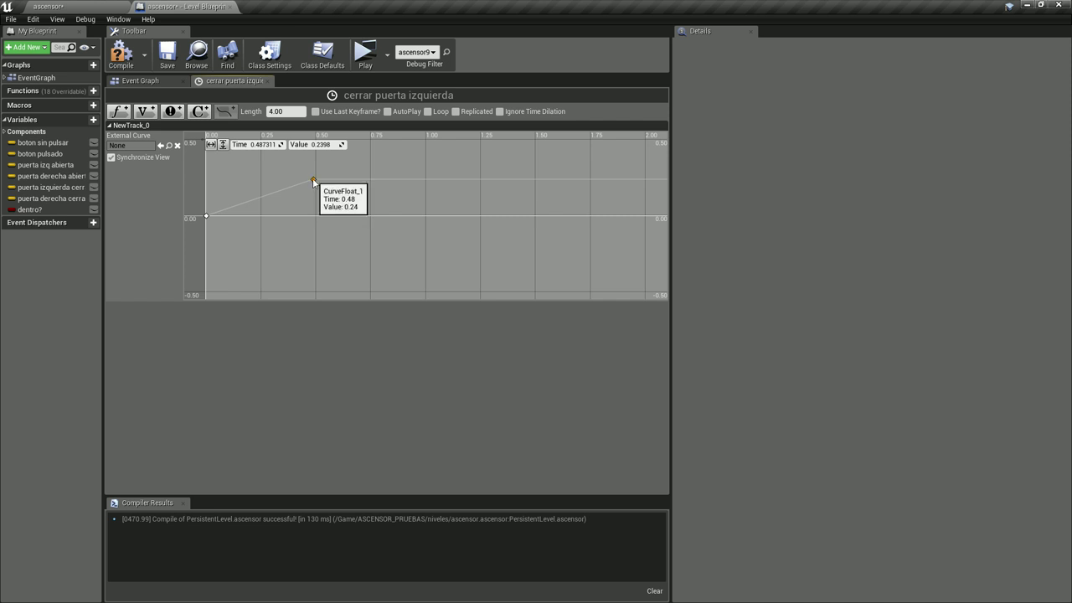
pyautogui.click(265, 144)
pyautogui.write('4')
pyautogui.press('Return')
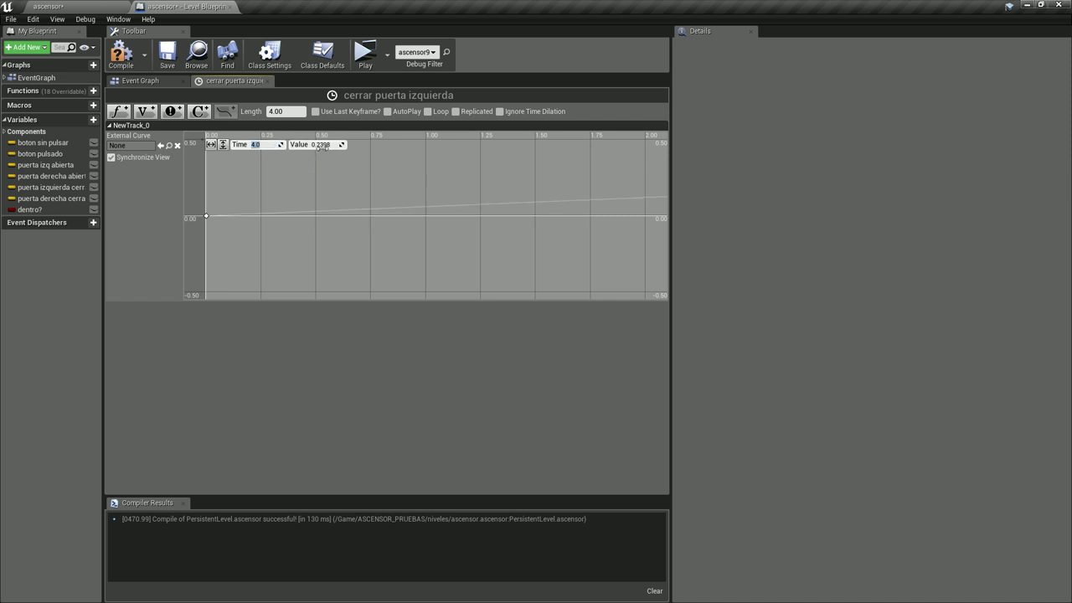
pyautogui.write('1')
pyautogui.press('Return')
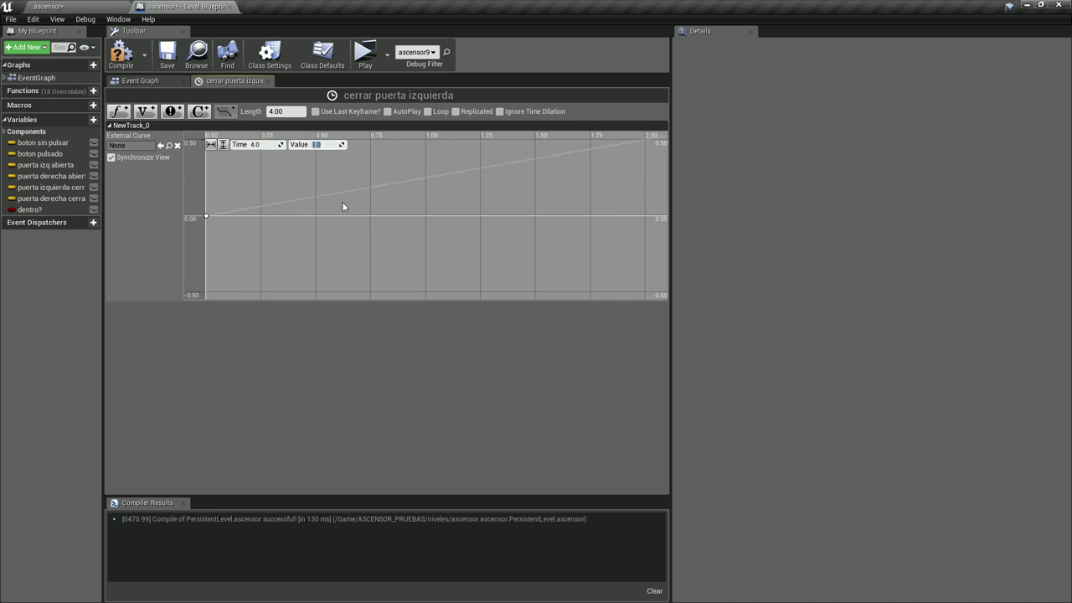
pyautogui.scroll(-2, 388, 231)
pyautogui.scroll(-2, 388, 232)
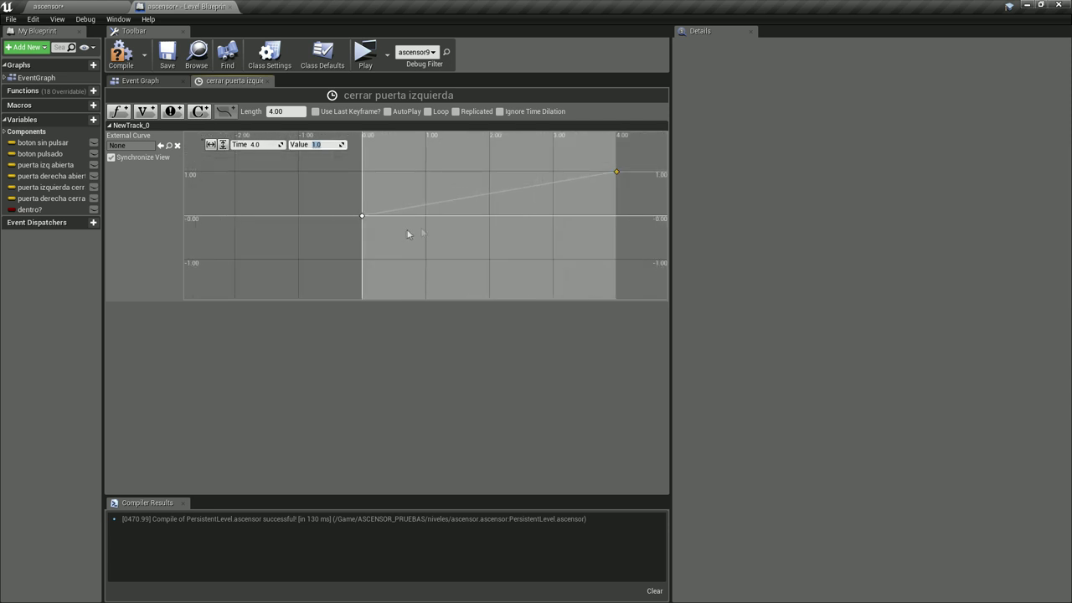
pyautogui.click(362, 217)
pyautogui.click(268, 80)
pyautogui.moveTo(411, 274); pyautogui.dragTo(346, 253, button='right')
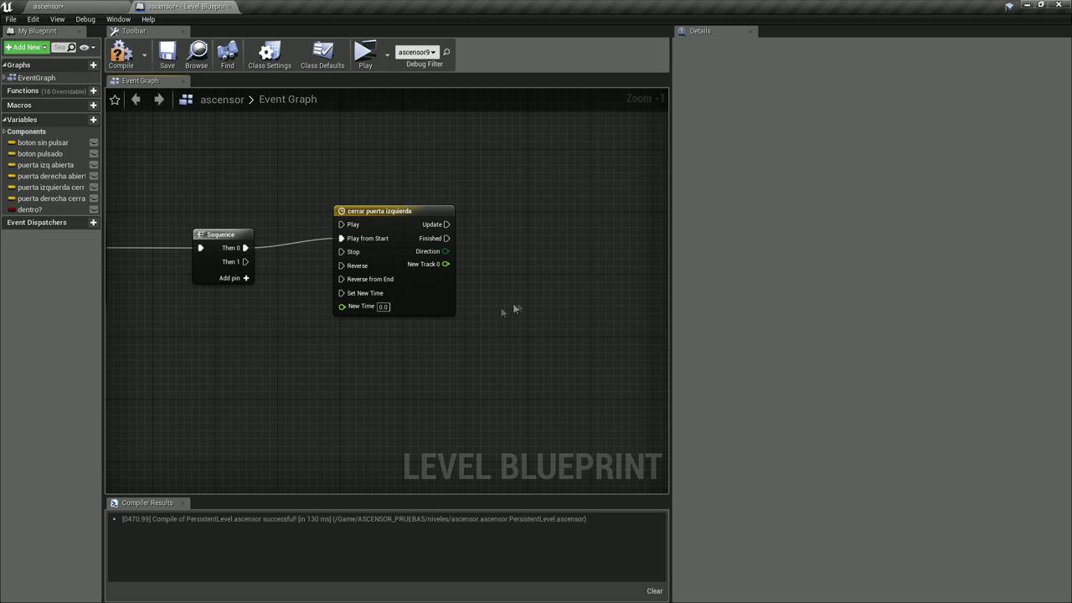
# - Place the Lerp (vector) node beside the new timeline
pyautogui.moveTo(507, 308); pyautogui.dragTo(328, 433, button='right')
pyautogui.scroll(-4, 519, 393)
pyautogui.moveTo(519, 393); pyautogui.dragTo(445, 287, button='right')
pyautogui.scroll(1, 489, 433)
pyautogui.scroll(1, 489, 433)
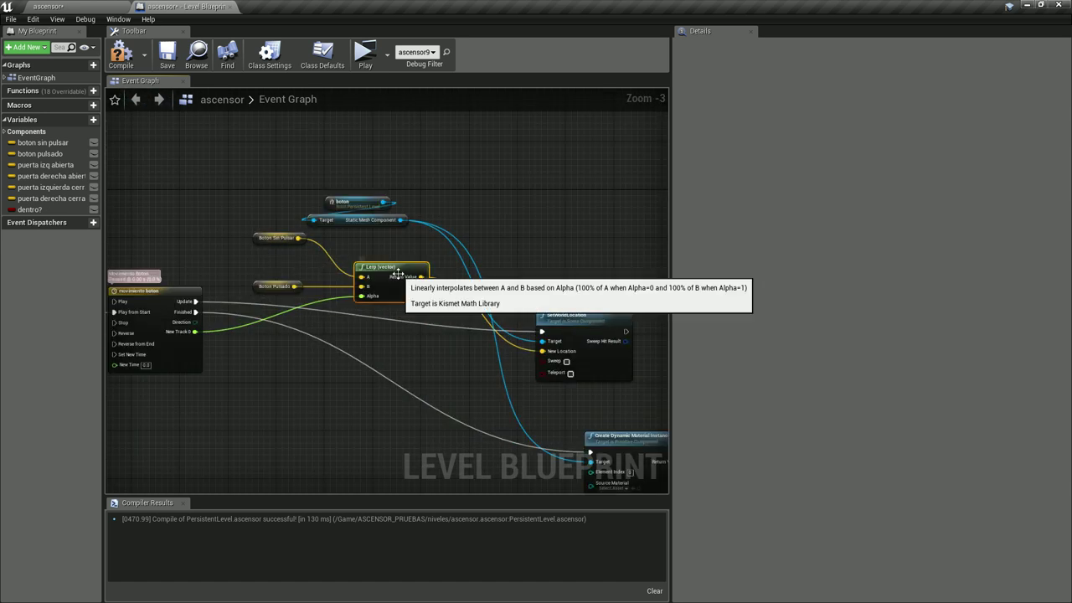
pyautogui.click(387, 293)
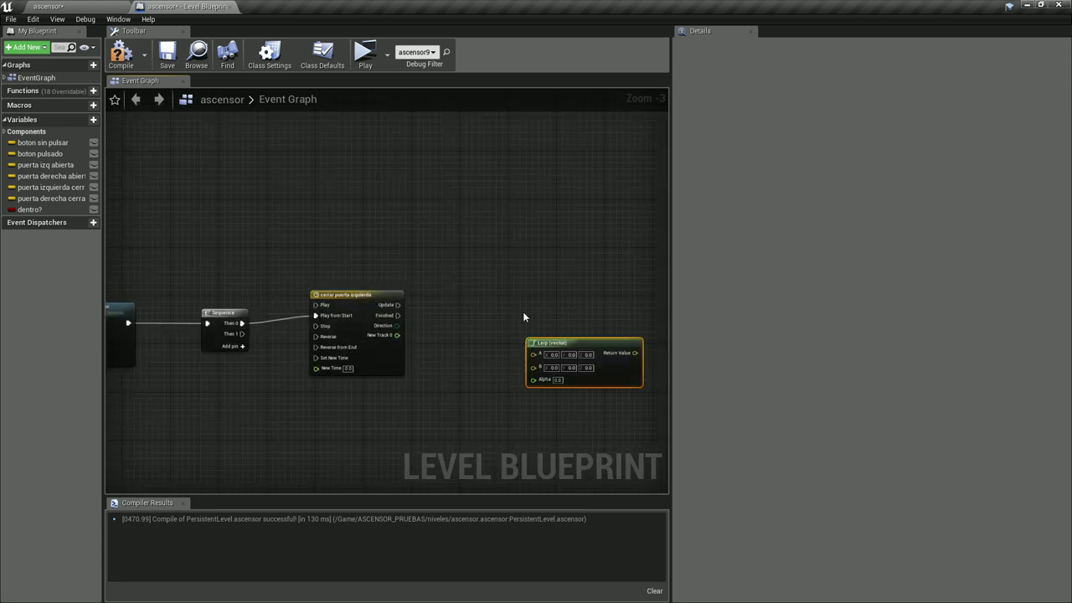
pyautogui.moveTo(525, 313); pyautogui.dragTo(453, 256, button='right')
pyautogui.moveTo(529, 287); pyautogui.dragTo(486, 257)
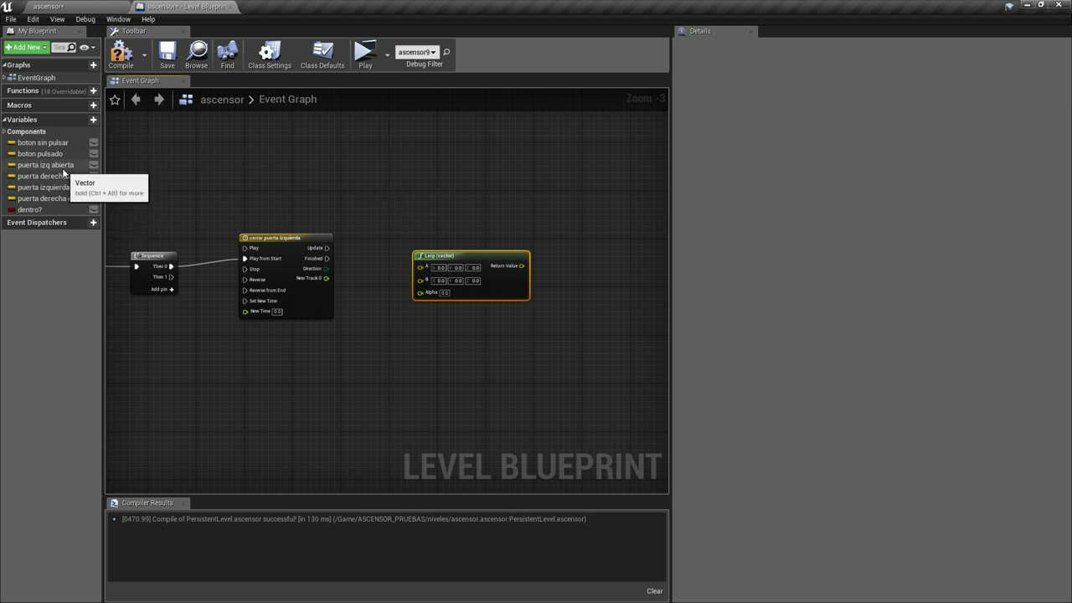
# - Add getters for Puerta Izq Abierta and Puerta Izquierda Cerrada next to the Lerp
pyautogui.moveTo(63, 167); pyautogui.dragTo(345, 193)
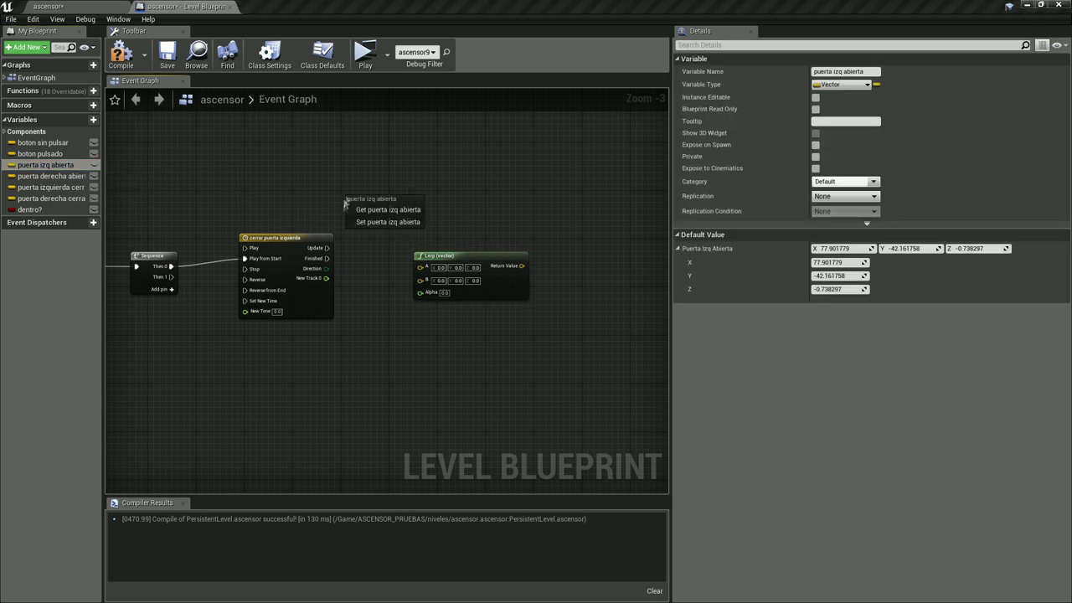
pyautogui.click(358, 210)
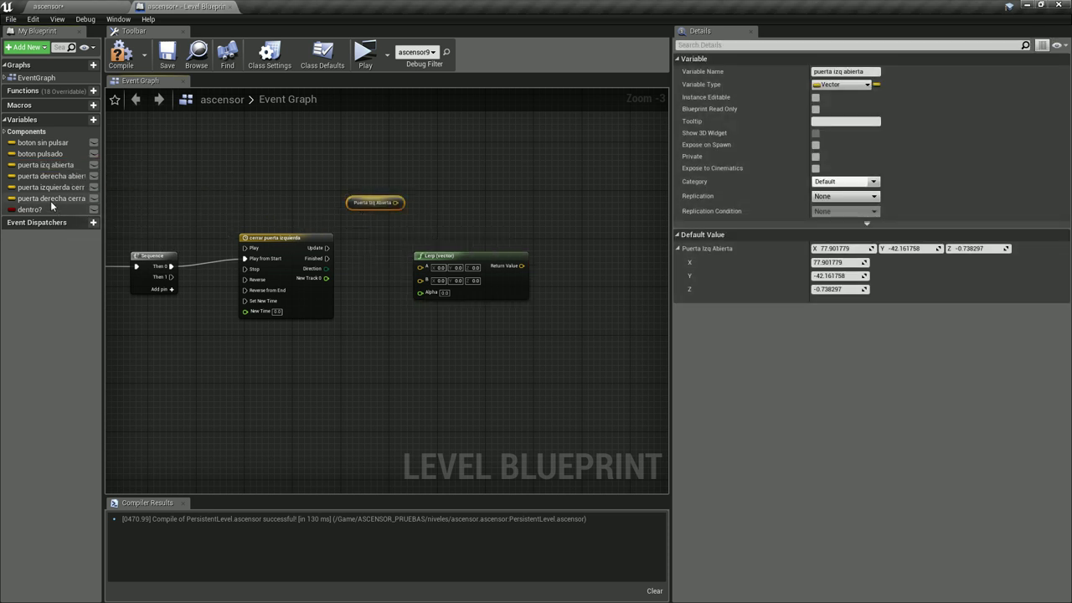
pyautogui.moveTo(50, 187); pyautogui.dragTo(368, 222)
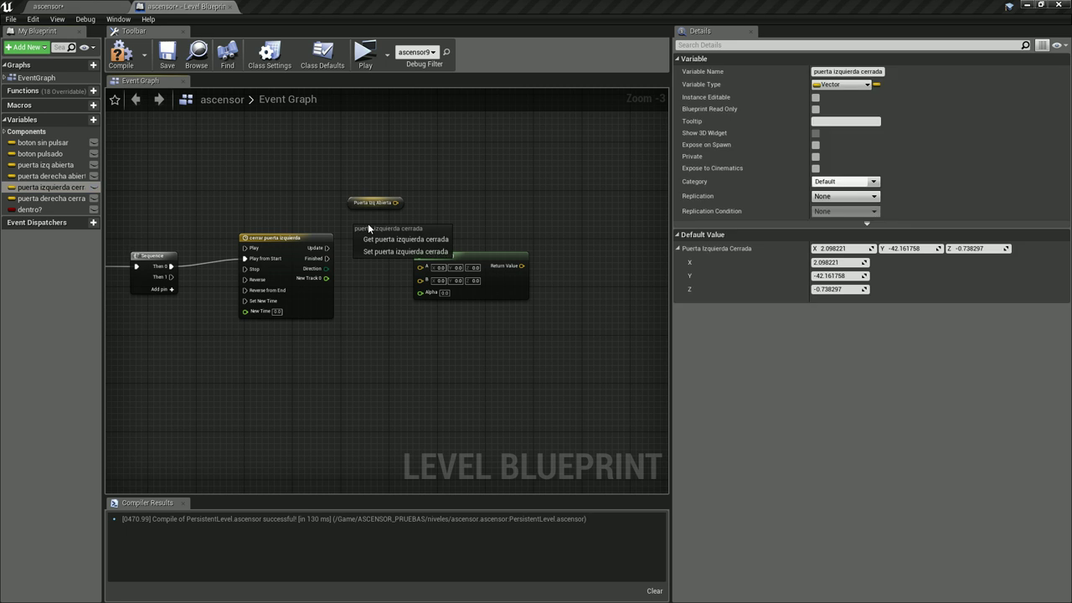
pyautogui.click(435, 239)
pyautogui.scroll(3, 442, 216)
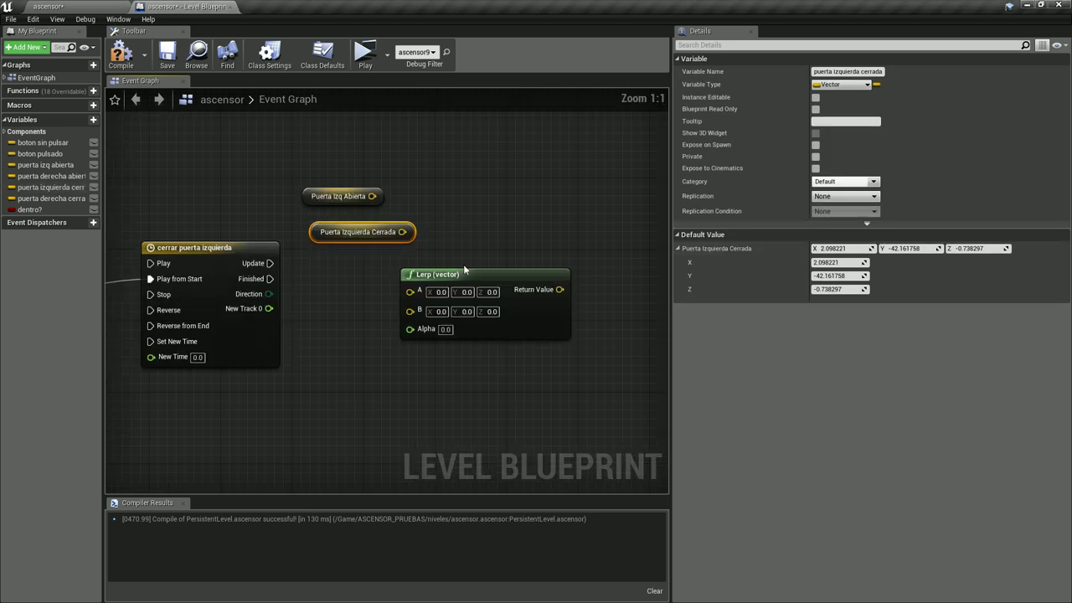
pyautogui.moveTo(466, 275); pyautogui.dragTo(534, 245)
# - Wire Puerta Izq Abierta to A, Puerta Izquierda Cerrada to B, and New Track 0 to Alpha
pyautogui.moveTo(402, 232); pyautogui.dragTo(482, 282)
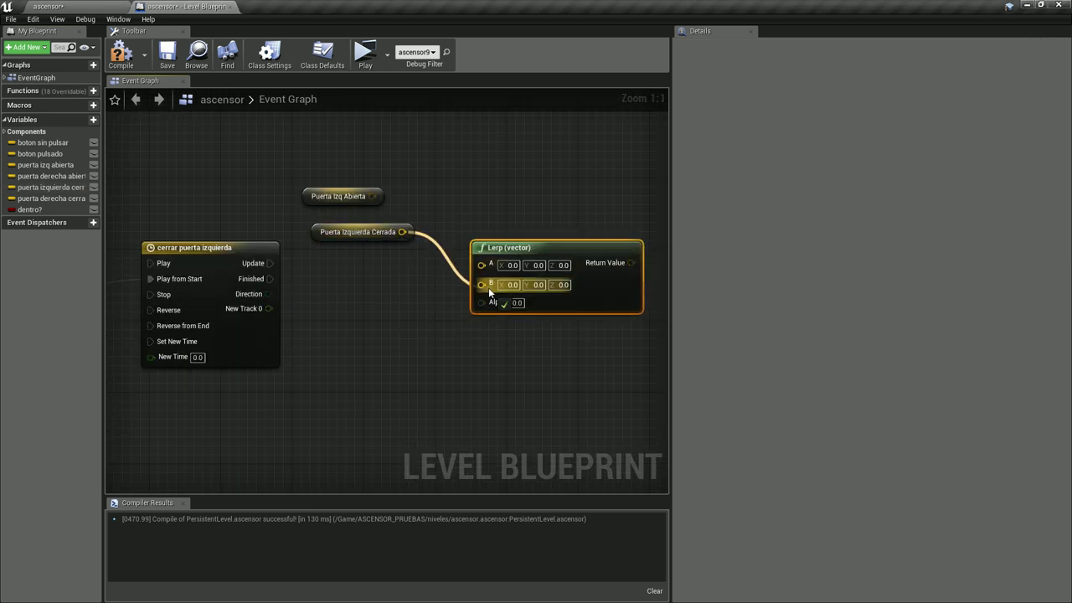
pyautogui.moveTo(370, 196); pyautogui.dragTo(481, 263)
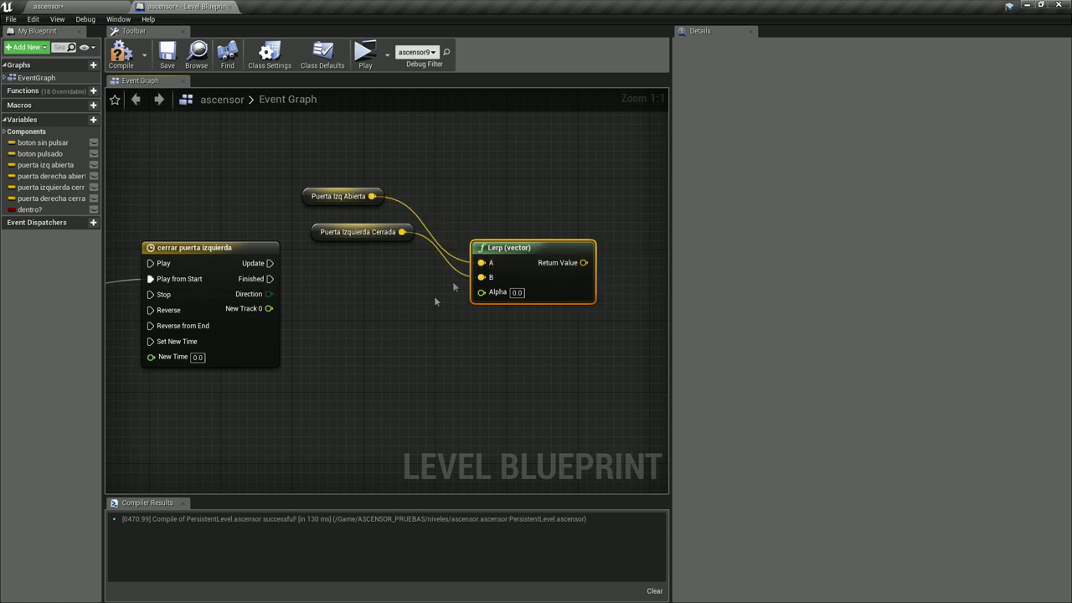
pyautogui.moveTo(269, 309); pyautogui.dragTo(498, 295)
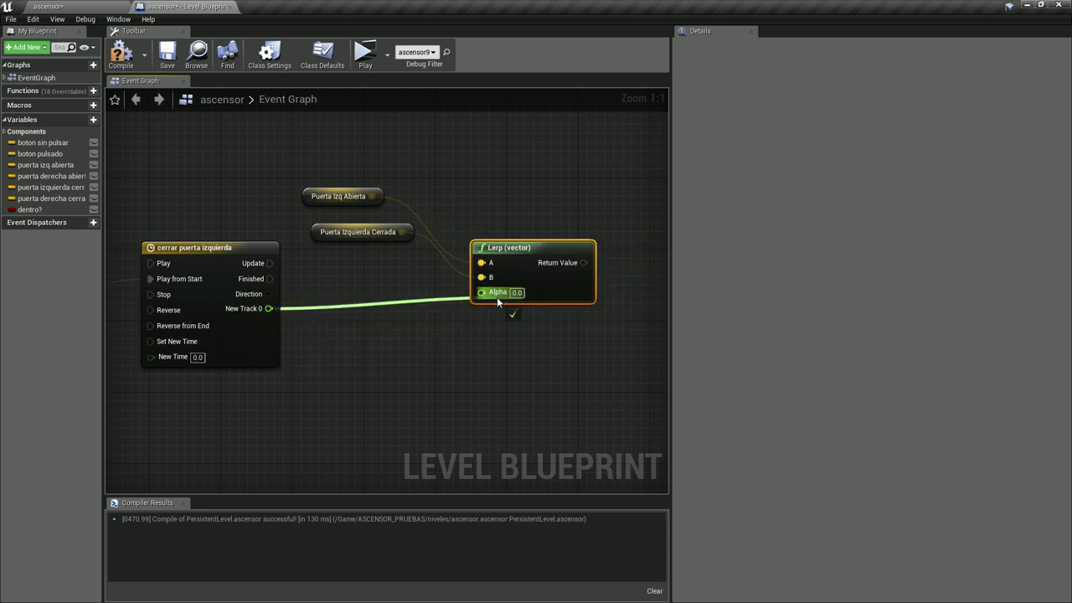
pyautogui.moveTo(525, 402)
pyautogui.mouseDown(button='right')
pyautogui.moveTo(461, 398)
pyautogui.moveTo(427, 375)
pyautogui.mouseUp(button='right')
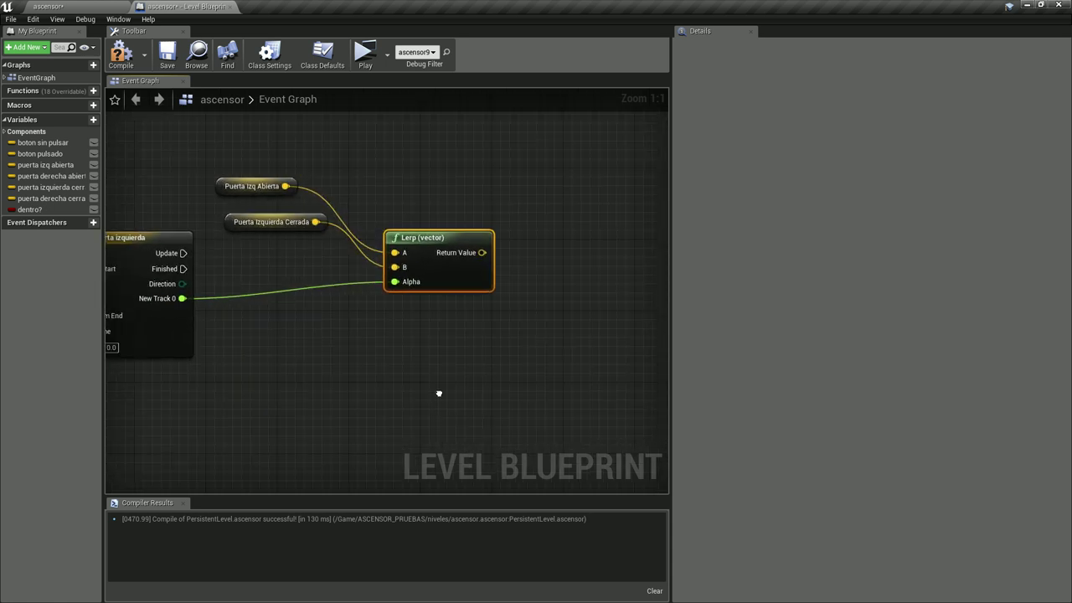
pyautogui.rightClick(452, 293)
# - Add a reference to the puerta izquierda door actor in the Level Blueprint
pyautogui.write('set world')
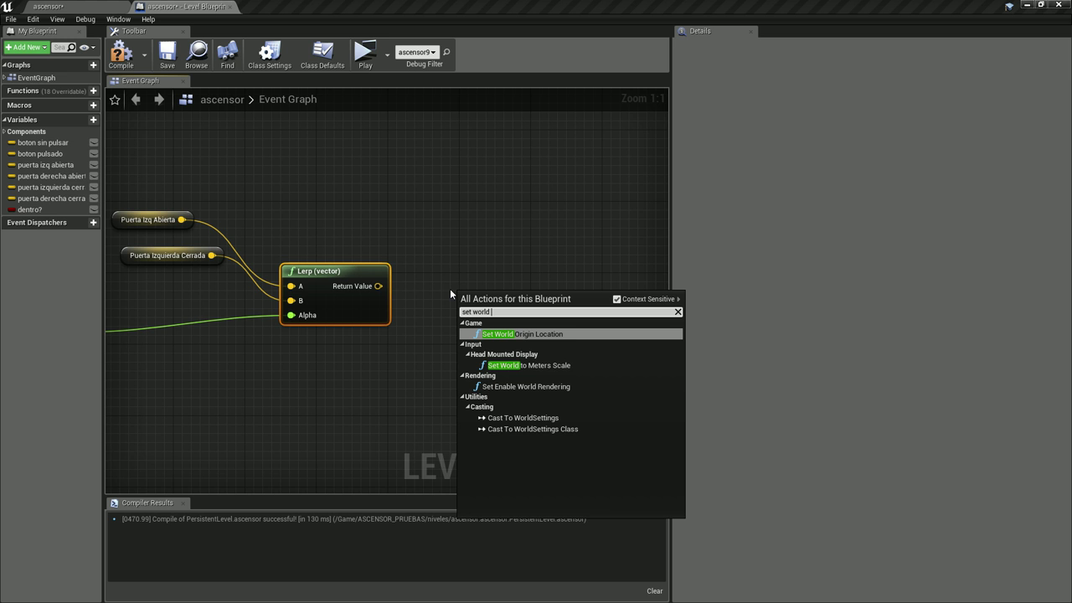
pyautogui.write(' loca')
pyautogui.click(504, 243)
pyautogui.rightClick(504, 243)
pyautogui.moveTo(404, 216); pyautogui.dragTo(435, 284, button='right')
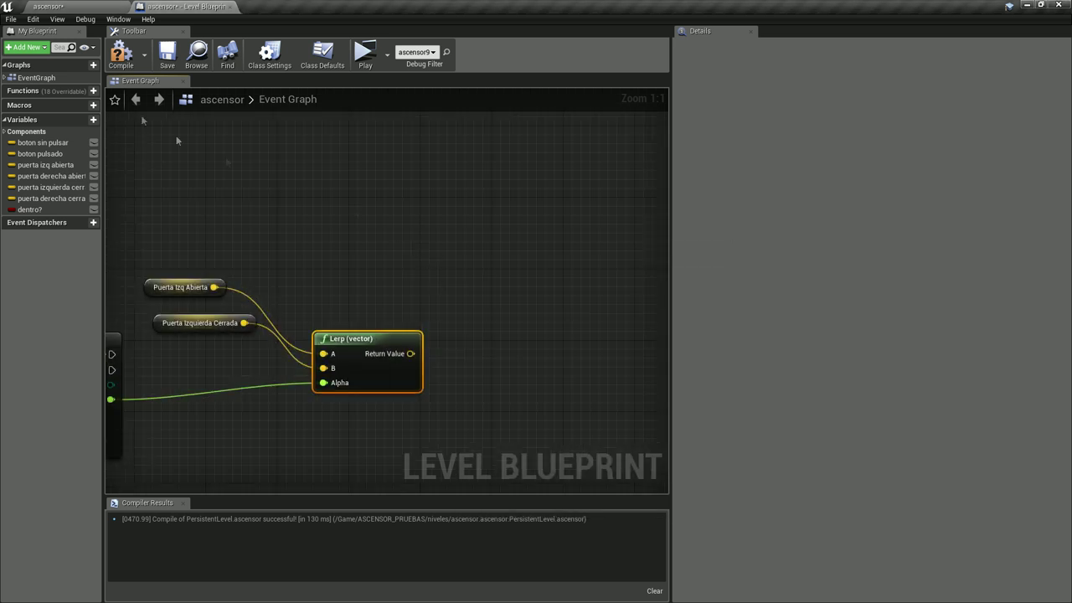
pyautogui.click(90, 5)
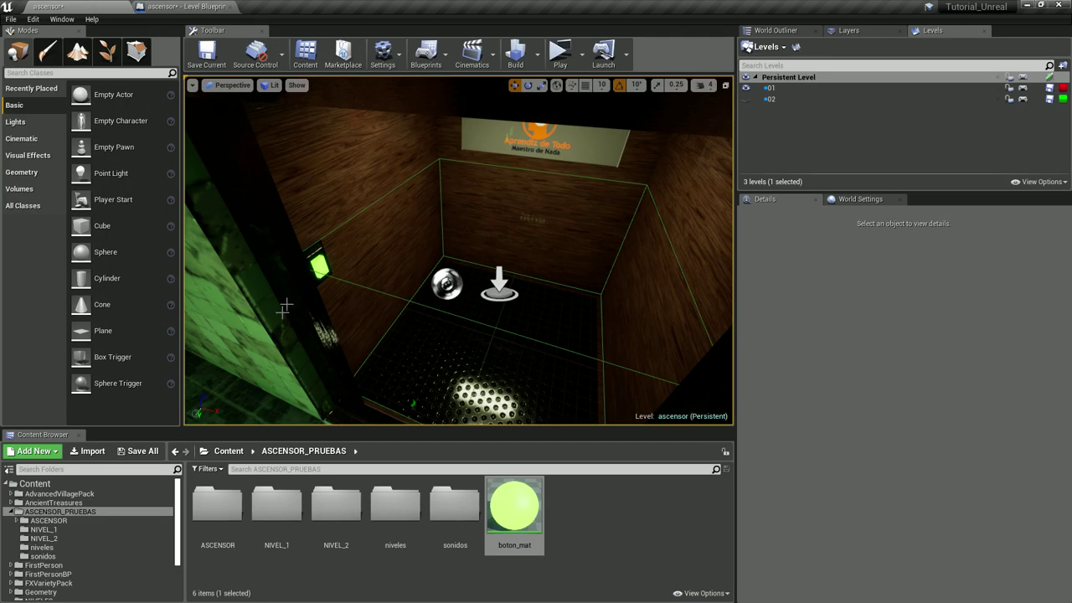
pyautogui.click(444, 284)
pyautogui.click(184, 5)
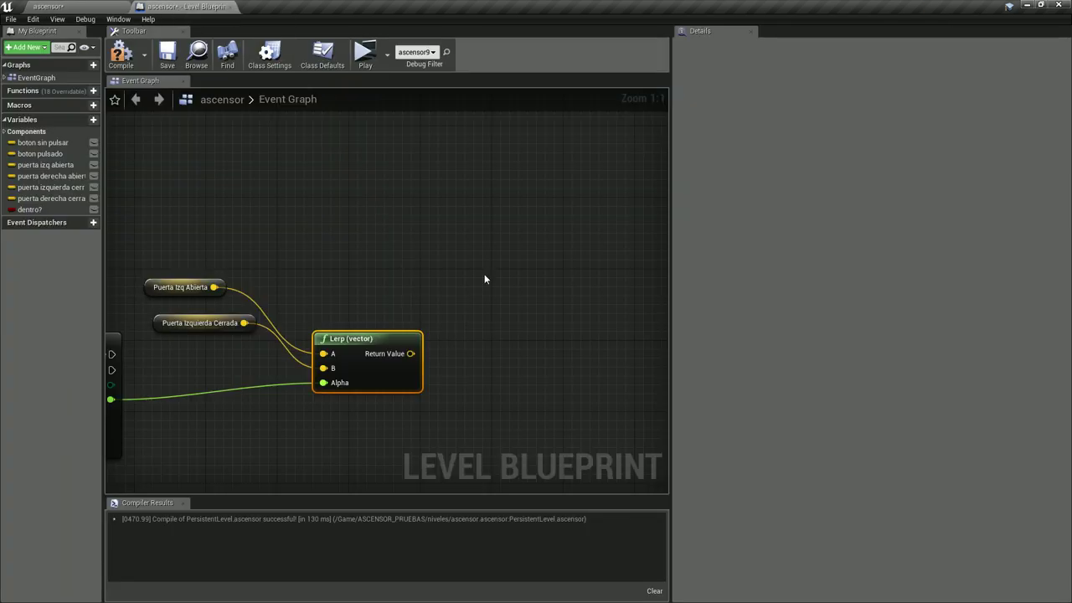
pyautogui.rightClick(484, 274)
pyautogui.click(527, 327)
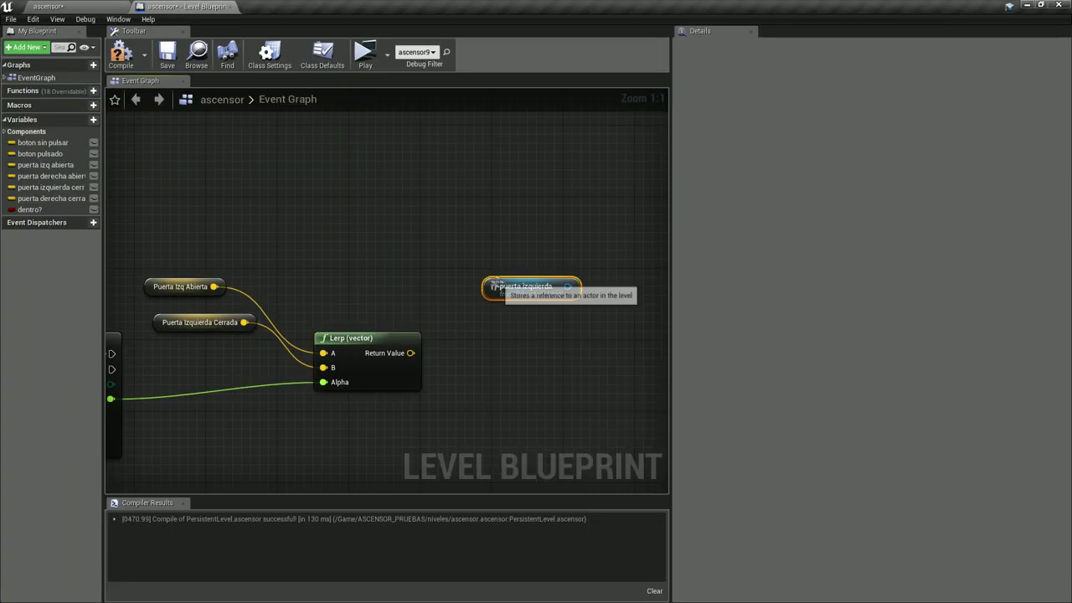
# - Add a SetWorldLocation node from the puerta izquierda reference
pyautogui.moveTo(295, 271); pyautogui.dragTo(293, 278, button='right')
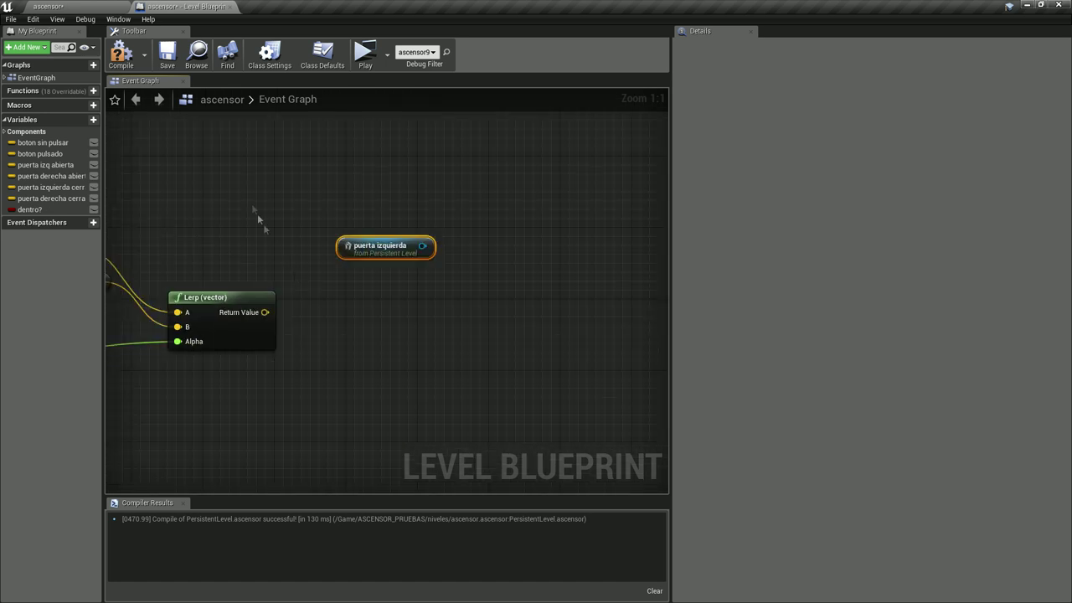
pyautogui.moveTo(426, 245); pyautogui.dragTo(470, 216)
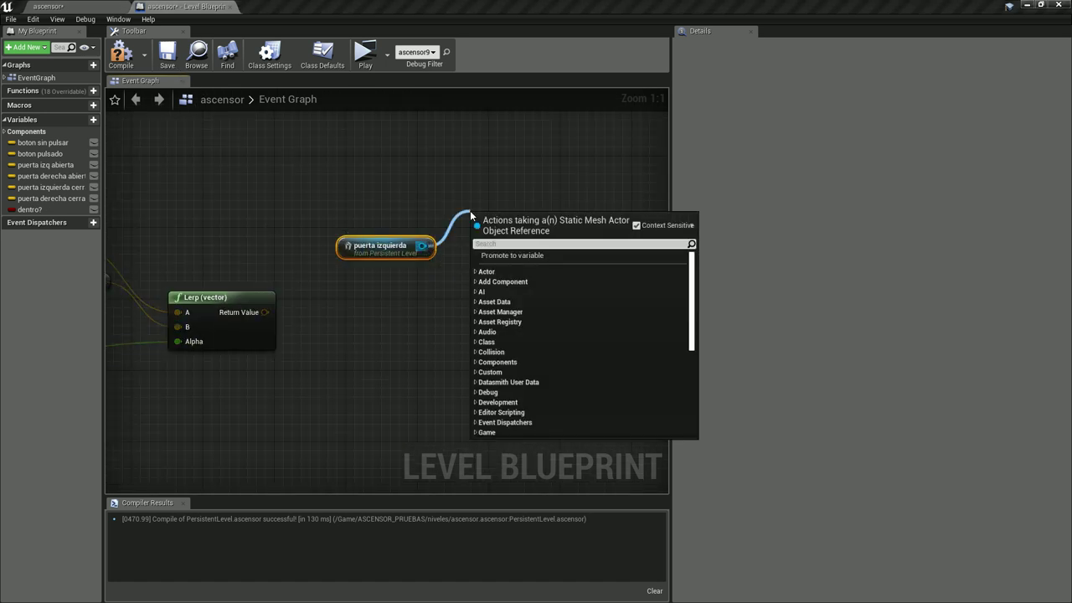
pyautogui.write('set w')
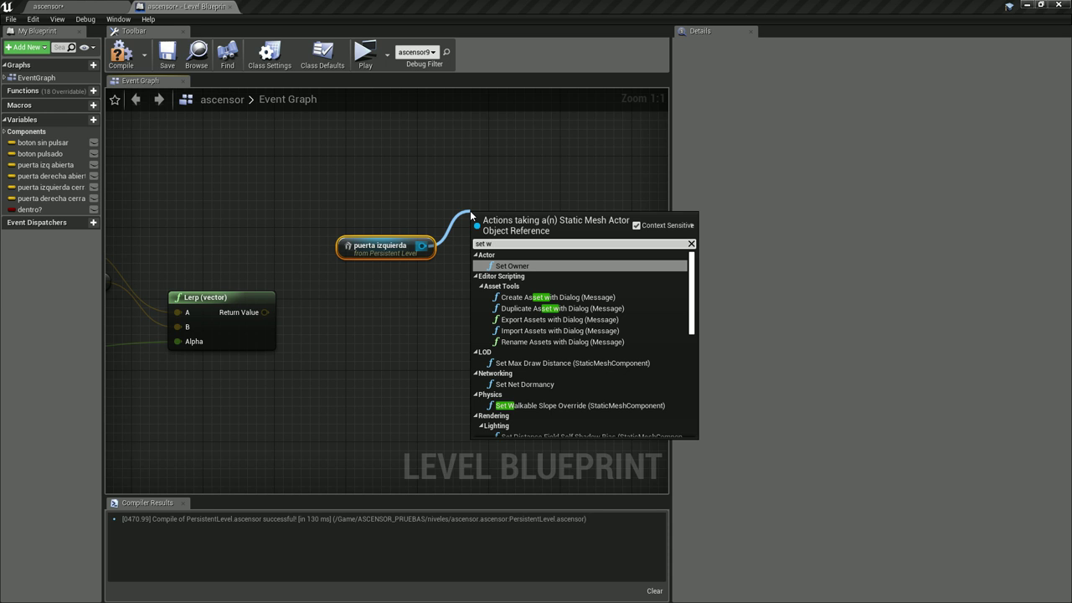
pyautogui.write('orld lo')
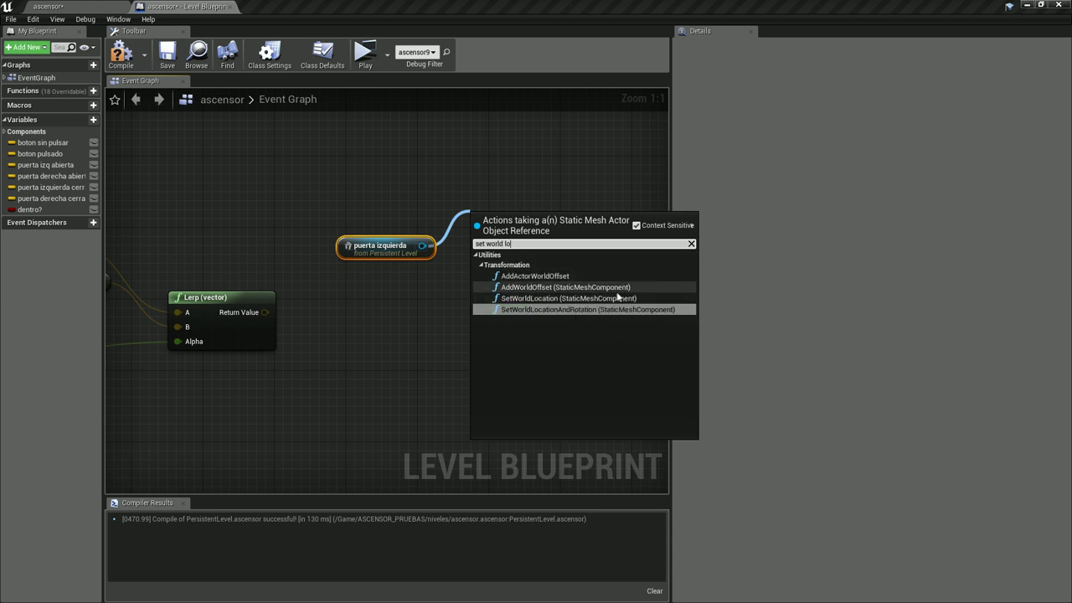
pyautogui.click(566, 298)
pyautogui.moveTo(409, 201)
pyautogui.mouseDown()
pyautogui.moveTo(427, 201)
pyautogui.moveTo(374, 229)
pyautogui.mouseUp()
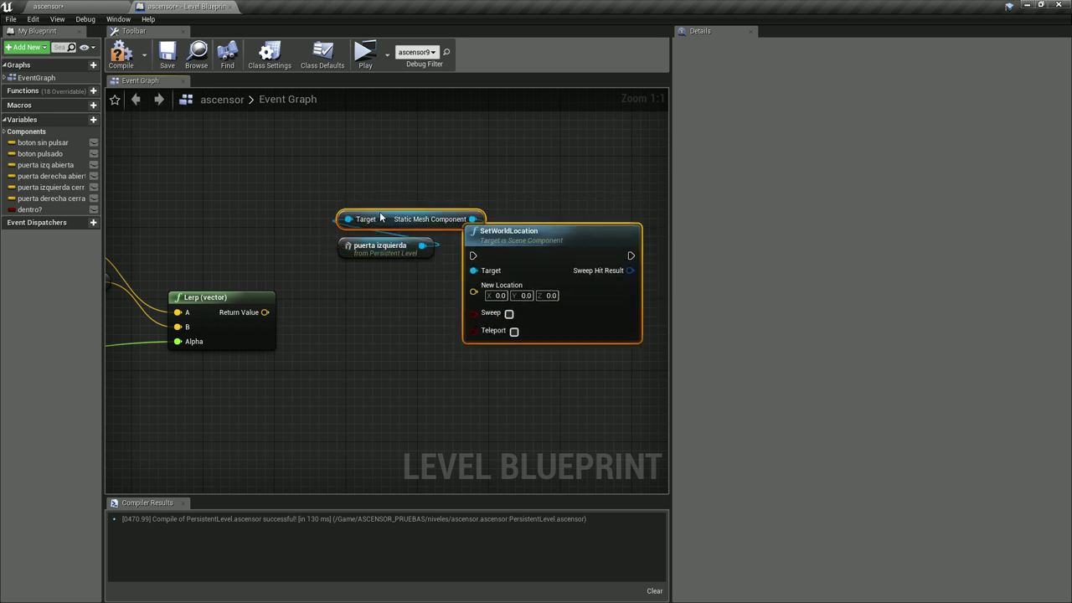
pyautogui.moveTo(513, 323); pyautogui.dragTo(573, 326)
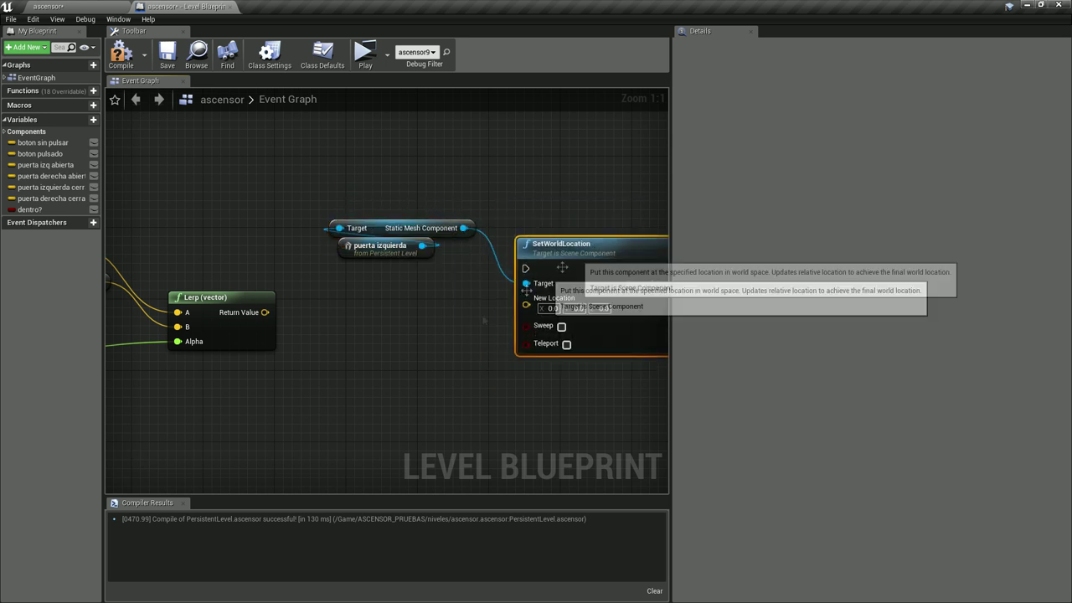
# - Feed the Lerp result into New Location and the timeline's Update into SetWorldLocation
pyautogui.moveTo(265, 312); pyautogui.dragTo(526, 298)
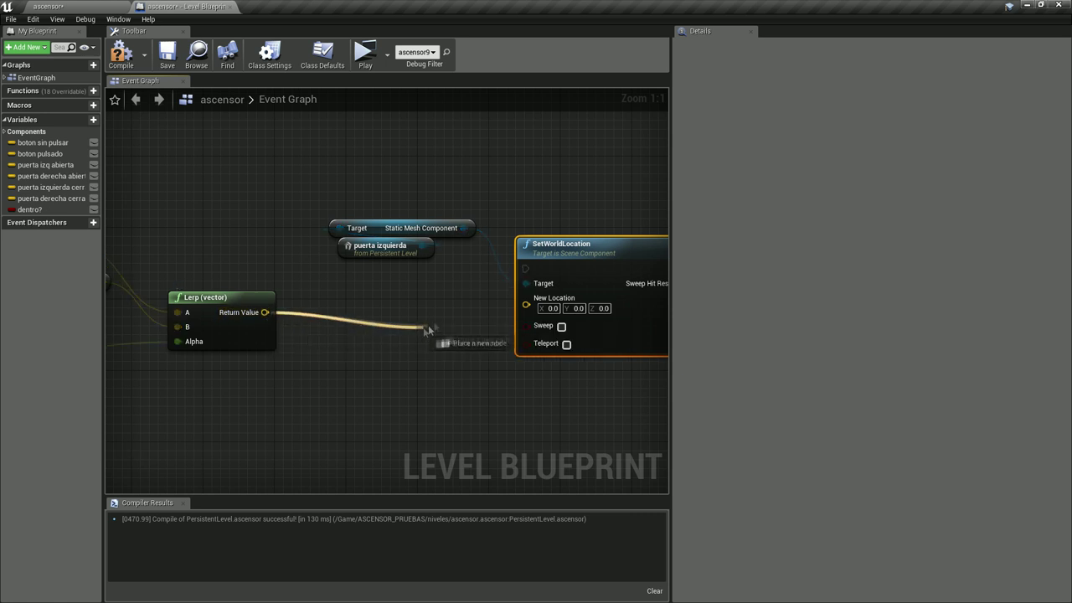
pyautogui.scroll(-1, 398, 366)
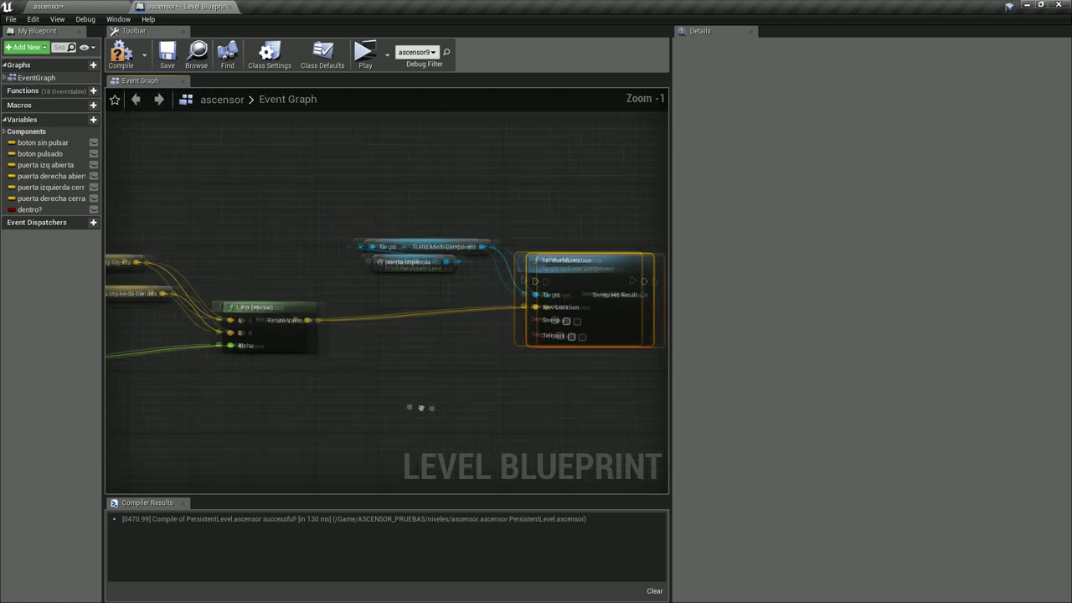
pyautogui.scroll(-1, 477, 368)
pyautogui.scroll(-1, 475, 376)
pyautogui.moveTo(220, 319)
pyautogui.mouseDown()
pyautogui.moveTo(465, 299)
pyautogui.moveTo(460, 292)
pyautogui.mouseUp()
pyautogui.moveTo(437, 449); pyautogui.dragTo(592, 427, button='right')
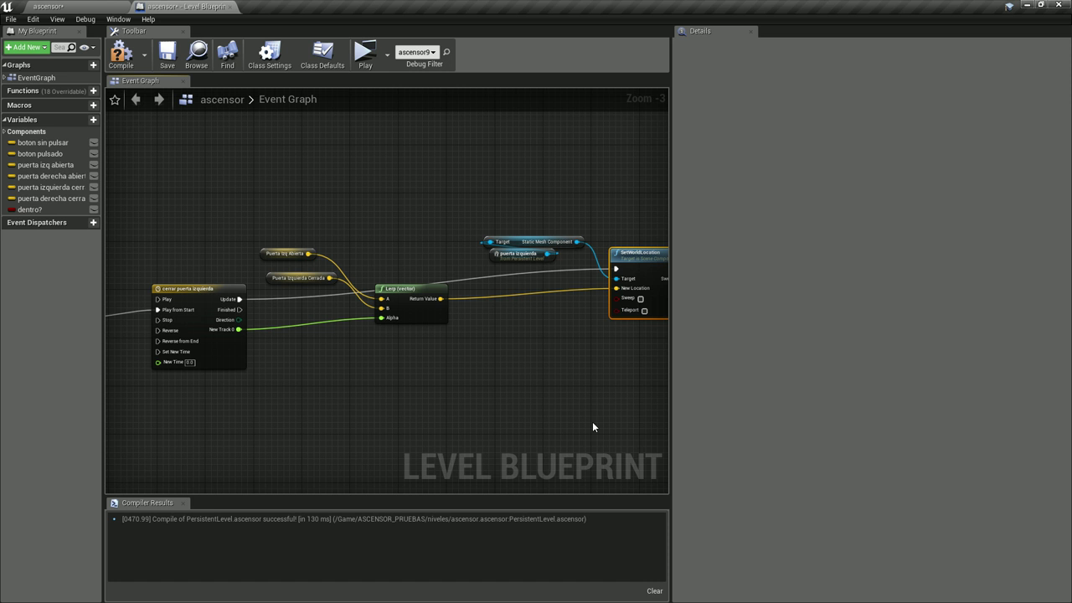
pyautogui.moveTo(485, 371); pyautogui.dragTo(255, 331, button='right')
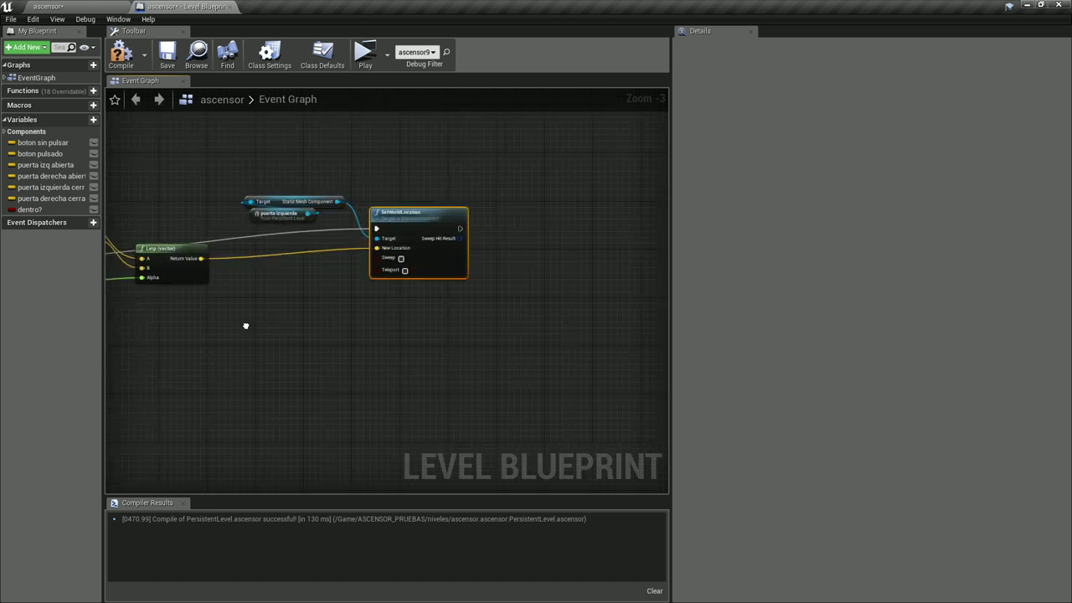
pyautogui.moveTo(287, 286); pyautogui.dragTo(502, 307, button='right')
# - Copy the timeline, Lerp and SetWorldLocation nodes and paste them below the original chain
pyautogui.moveTo(445, 383); pyautogui.dragTo(470, 380, button='right')
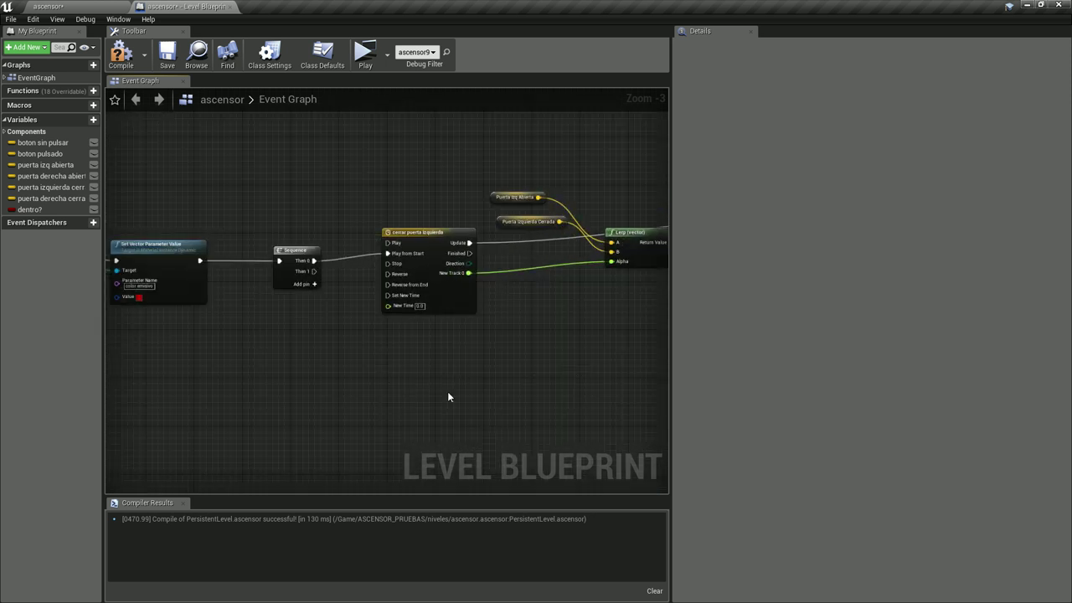
pyautogui.scroll(-1, 469, 393)
pyautogui.moveTo(490, 397); pyautogui.dragTo(267, 399, button='right')
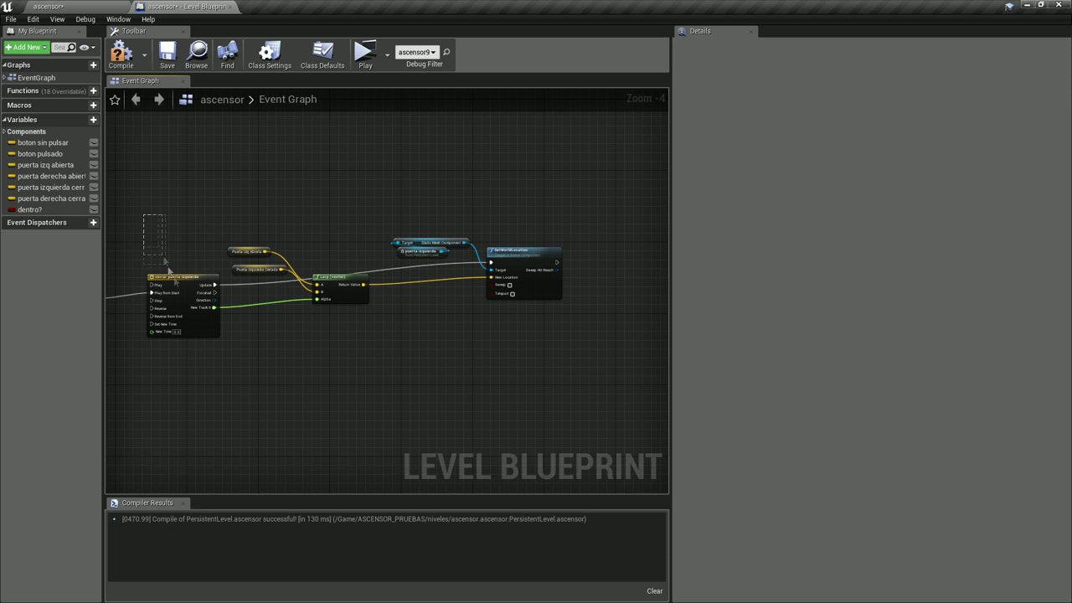
pyautogui.moveTo(157, 248); pyautogui.dragTo(551, 340)
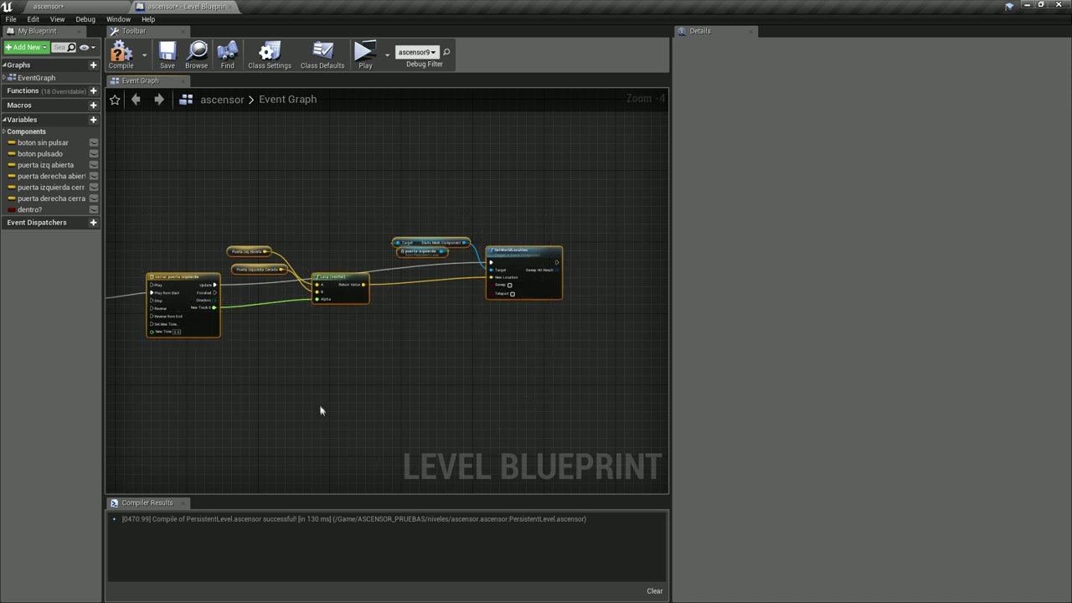
pyautogui.moveTo(321, 412); pyautogui.dragTo(497, 302, button='right')
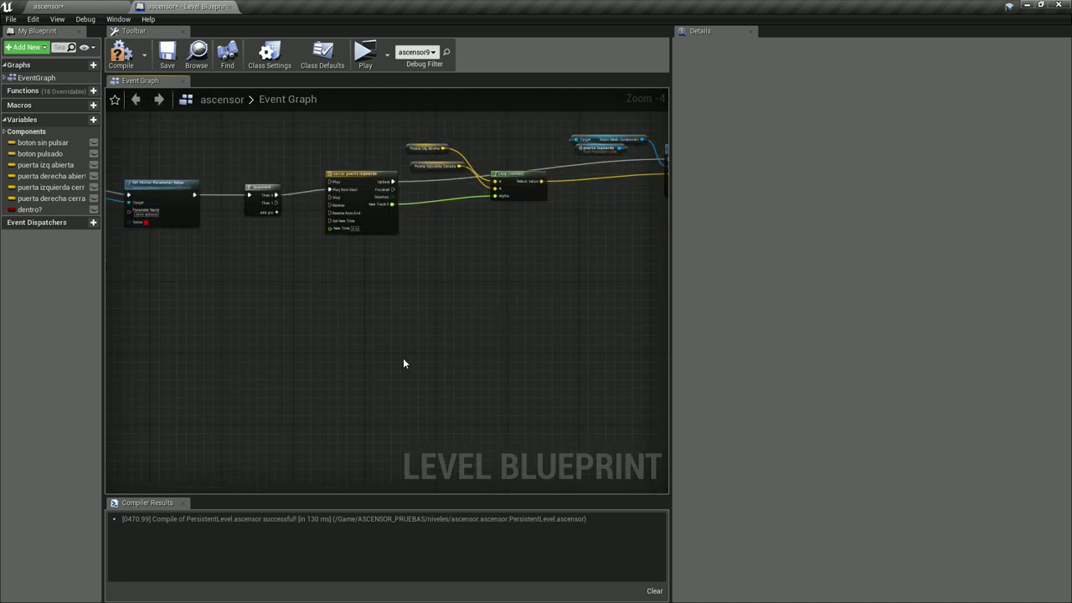
pyautogui.hotkey('ctrl', 'v')
pyautogui.moveTo(427, 377)
pyautogui.mouseDown()
pyautogui.moveTo(483, 316)
pyautogui.moveTo(519, 302)
pyautogui.mouseUp()
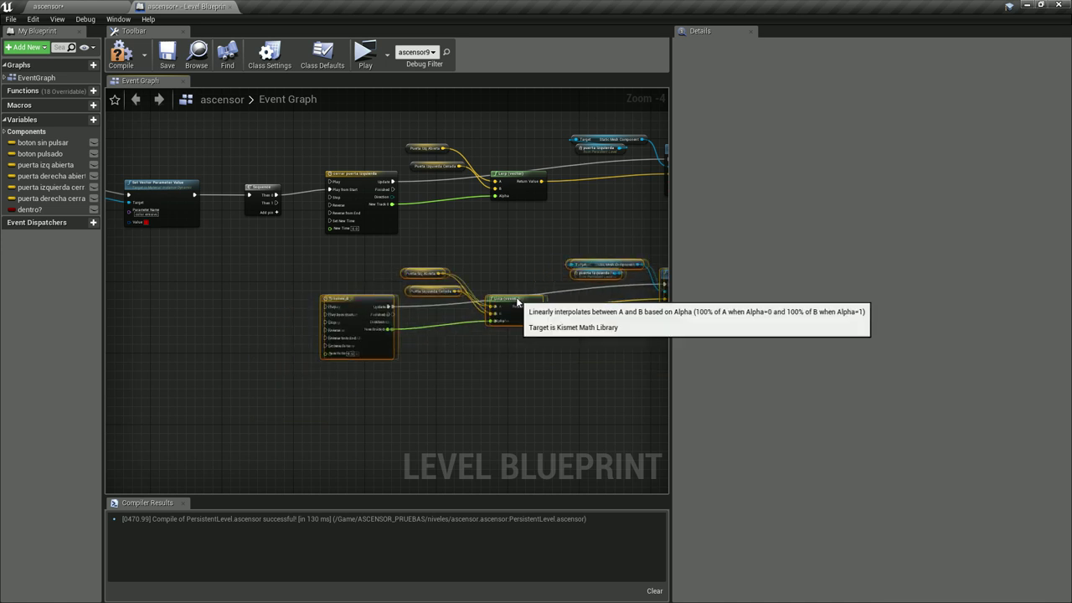
pyautogui.click(281, 245)
# - Wire Sequence Then 1 to the copy's Play from Start and delete the copied left-door getters
pyautogui.scroll(1, 272, 203)
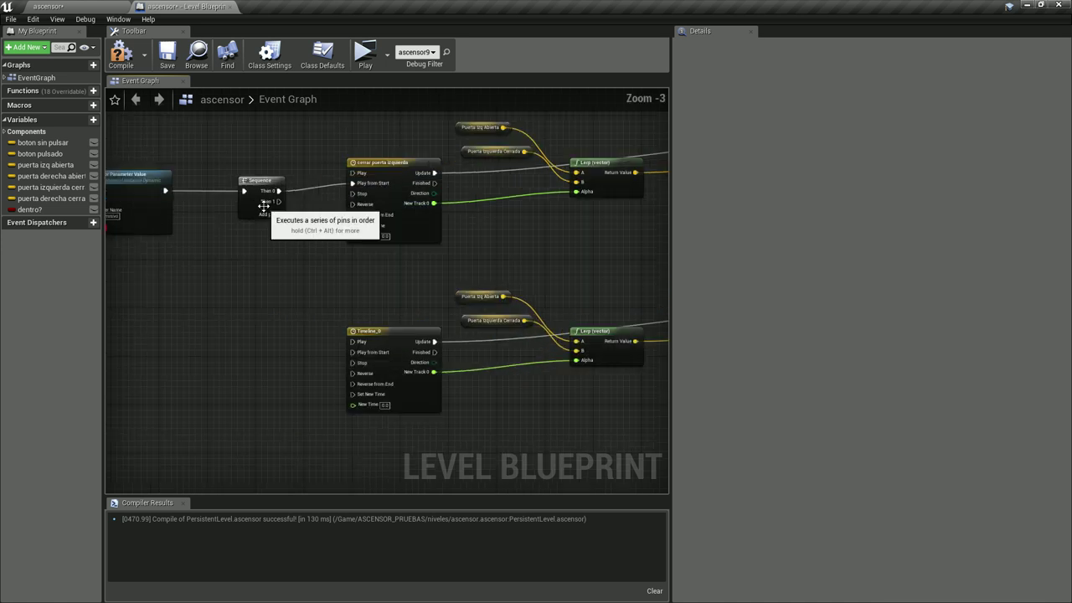
pyautogui.scroll(1, 272, 203)
pyautogui.moveTo(280, 201); pyautogui.dragTo(362, 368)
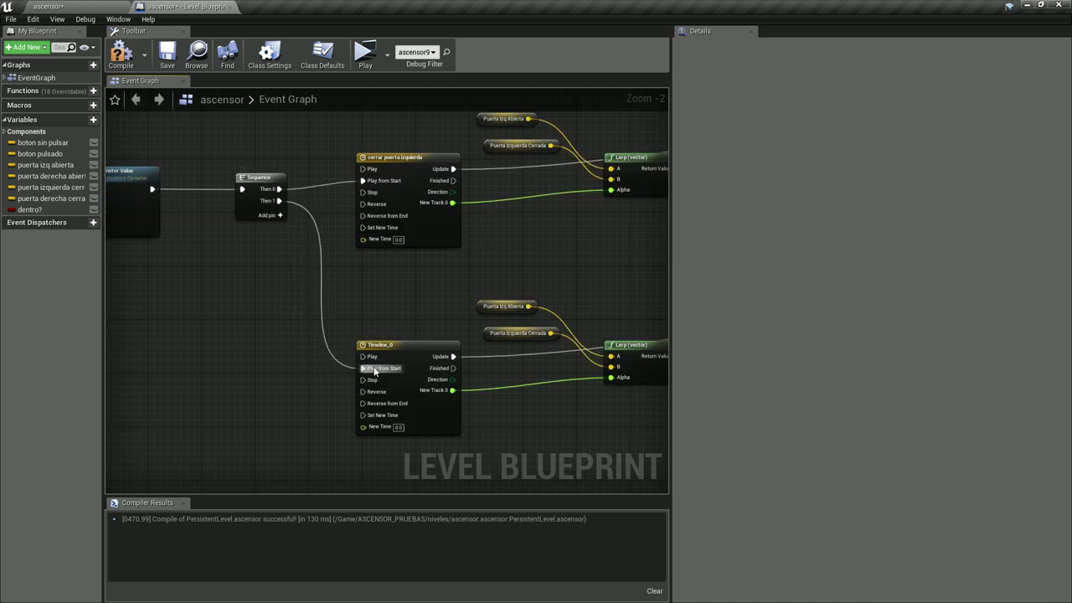
pyautogui.moveTo(371, 371); pyautogui.dragTo(304, 342, button='right')
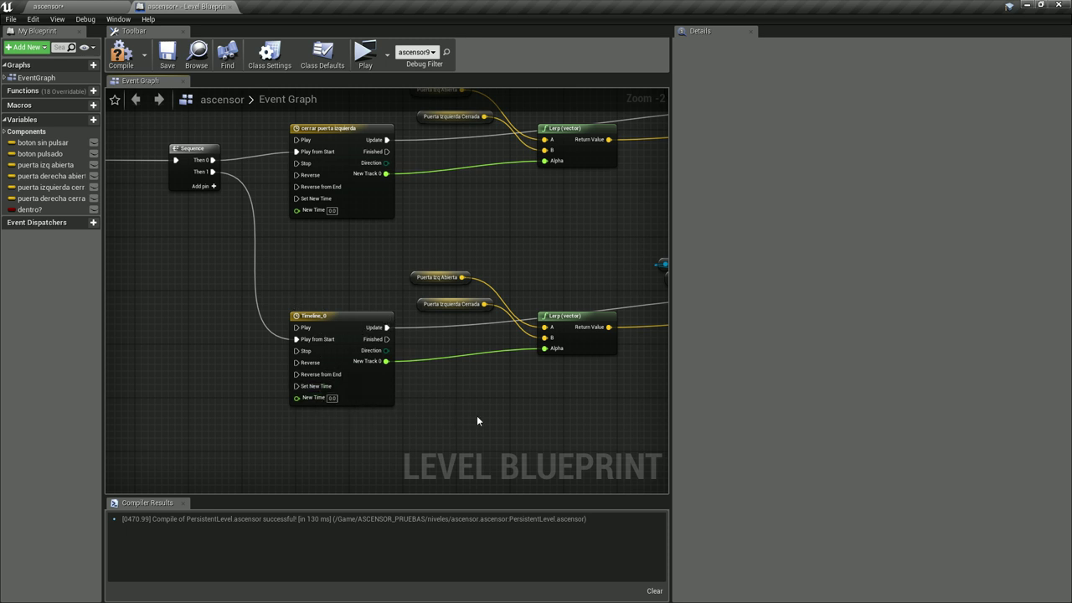
pyautogui.moveTo(477, 416); pyautogui.dragTo(386, 388, button='right')
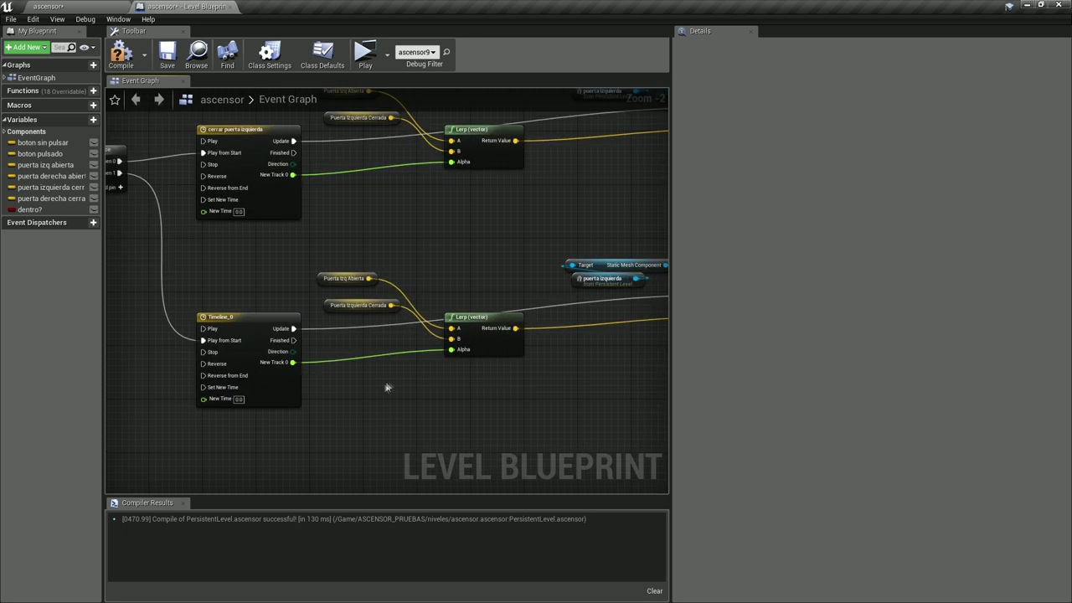
pyautogui.click(361, 277)
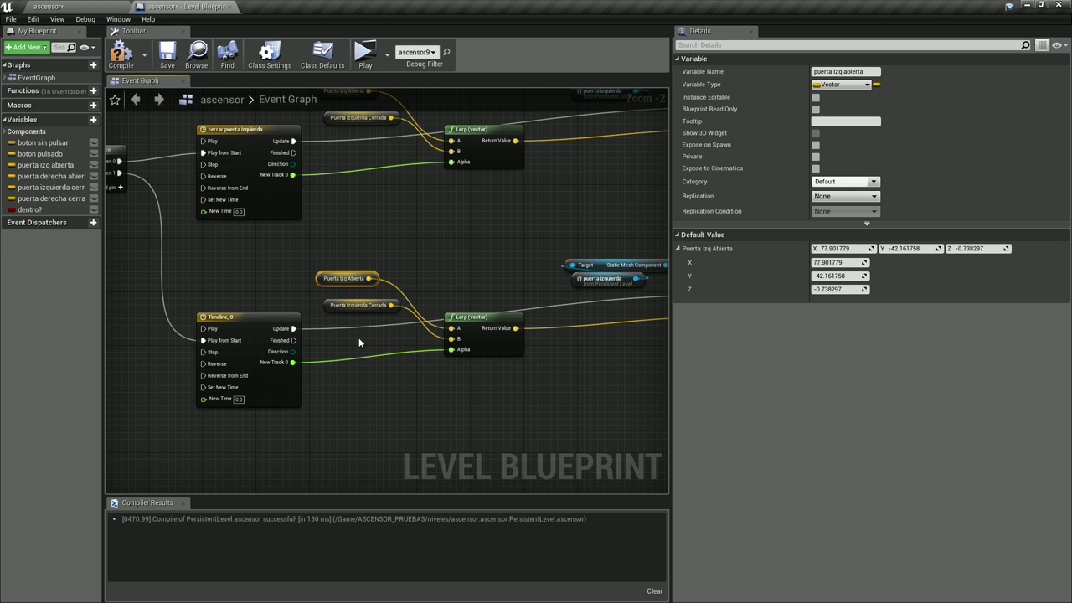
pyautogui.press('Delete')
pyautogui.click(348, 304)
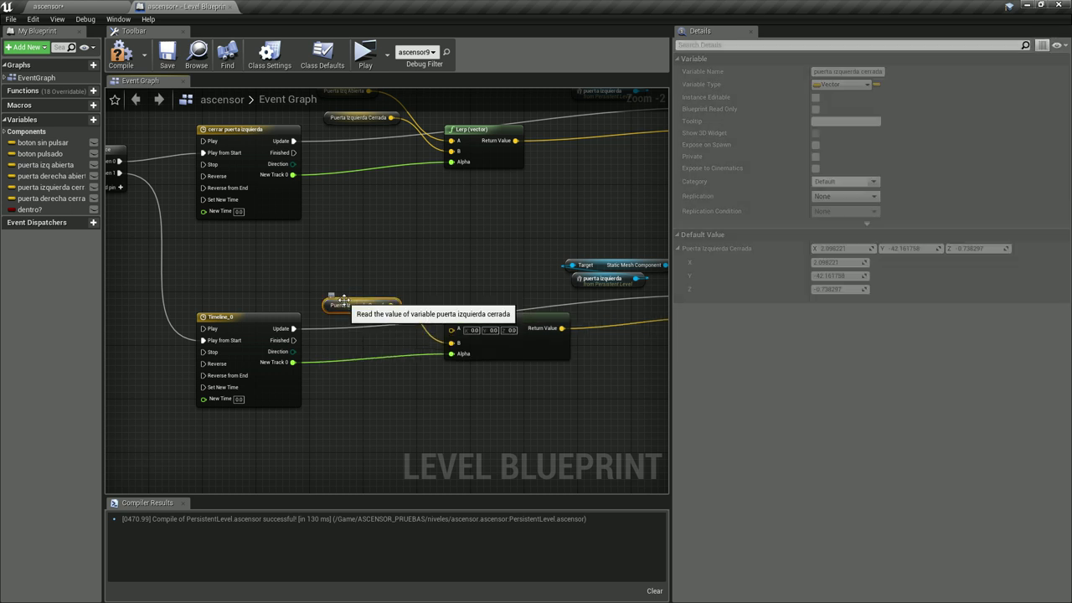
# - Replace the copied getters with Puerta Derecha Abierta and Puerta Derecha Cerrada, wiring Abierta to A
pyautogui.press('Delete')
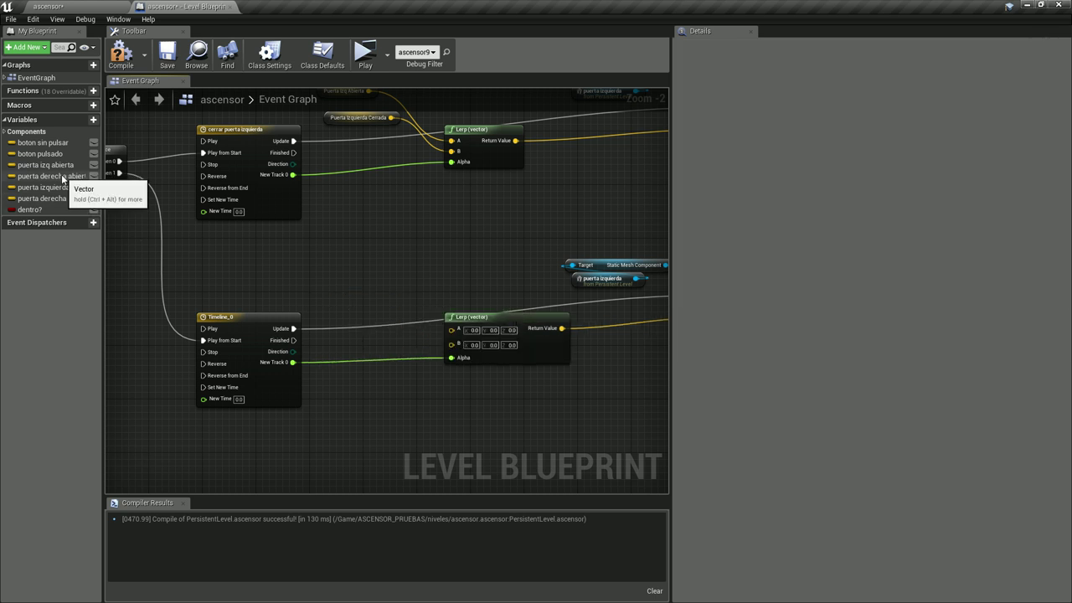
pyautogui.moveTo(50, 198); pyautogui.dragTo(303, 243)
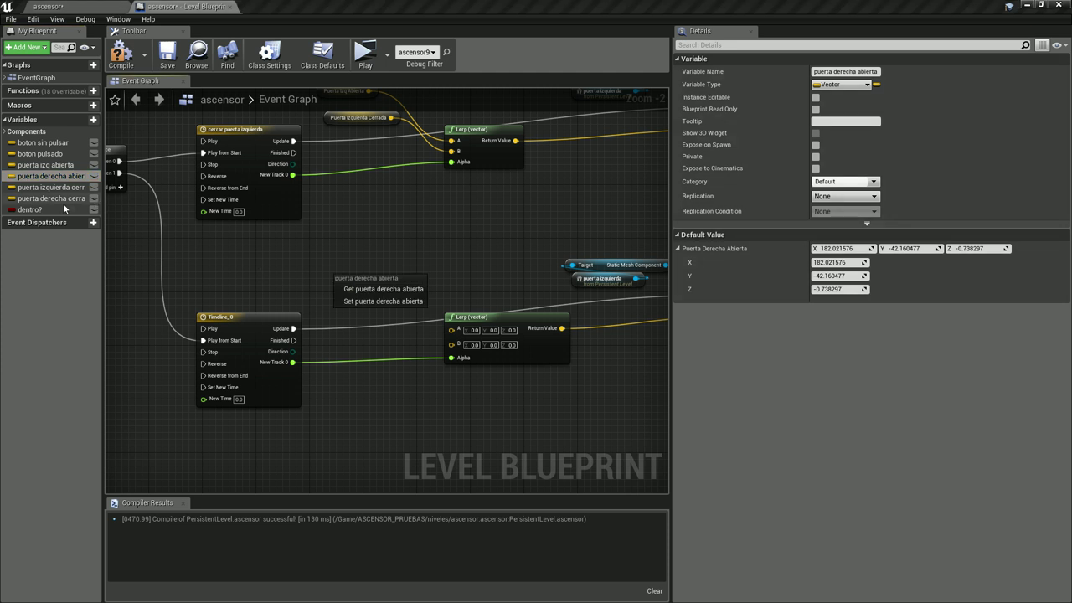
pyautogui.moveTo(329, 306); pyautogui.dragTo(328, 306)
pyautogui.click(63, 176)
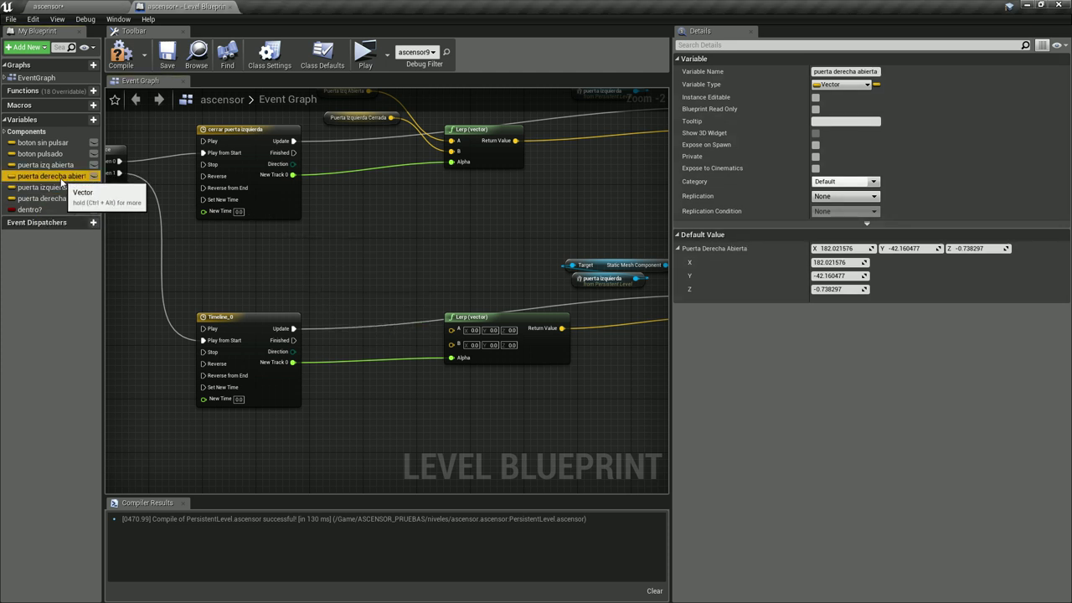
pyautogui.keyDown('ctrl'); pyautogui.moveTo(61, 183); pyautogui.dragTo(348, 283); pyautogui.keyUp('ctrl')
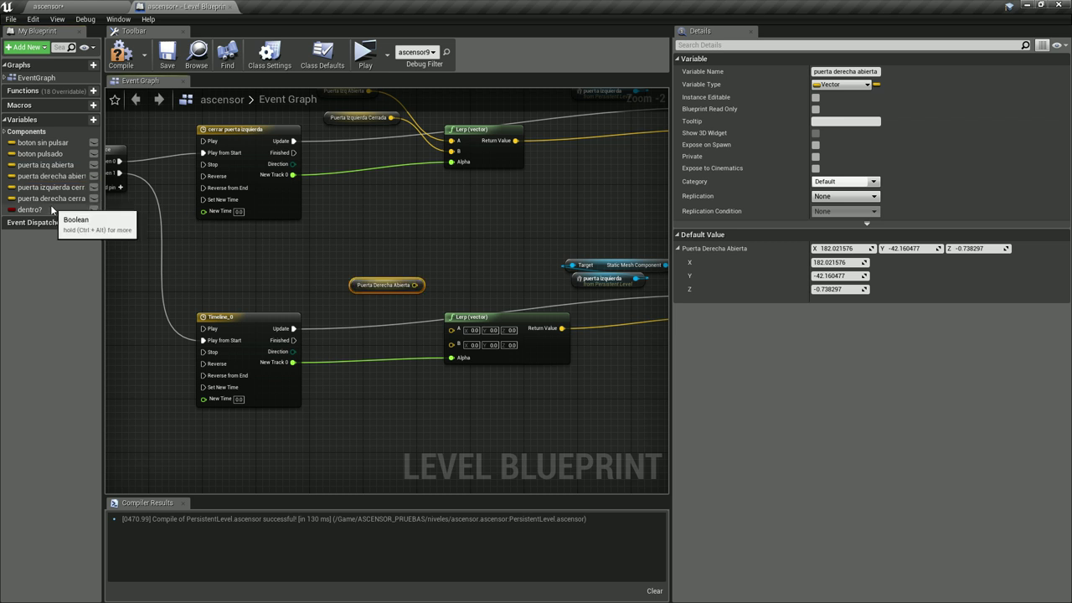
pyautogui.keyDown('ctrl'); pyautogui.moveTo(50, 200); pyautogui.dragTo(371, 322); pyautogui.keyUp('ctrl')
pyautogui.scroll(2, 371, 325)
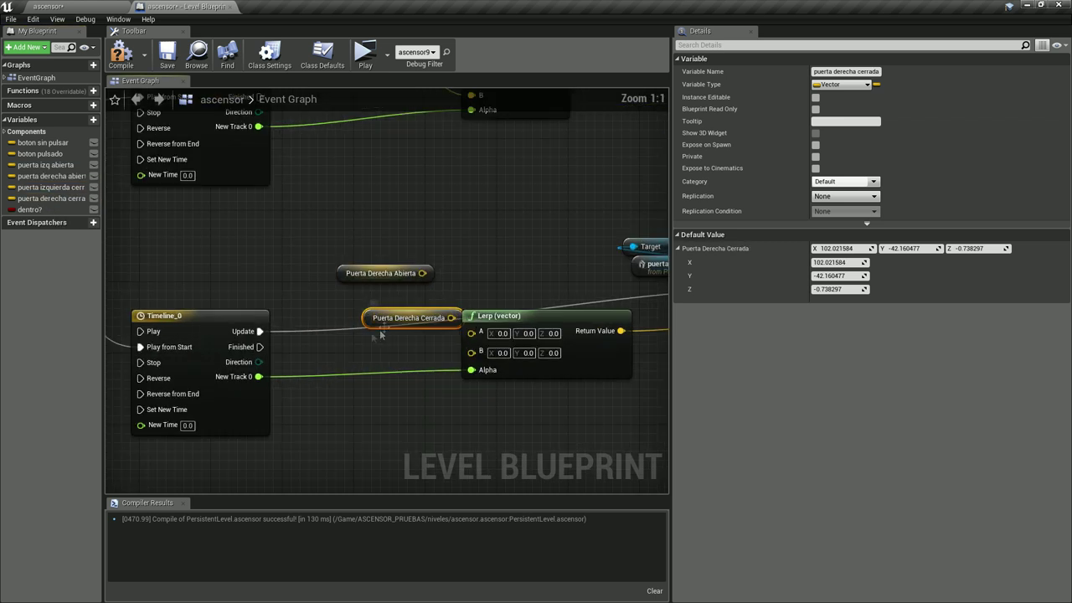
pyautogui.moveTo(423, 273); pyautogui.dragTo(472, 345)
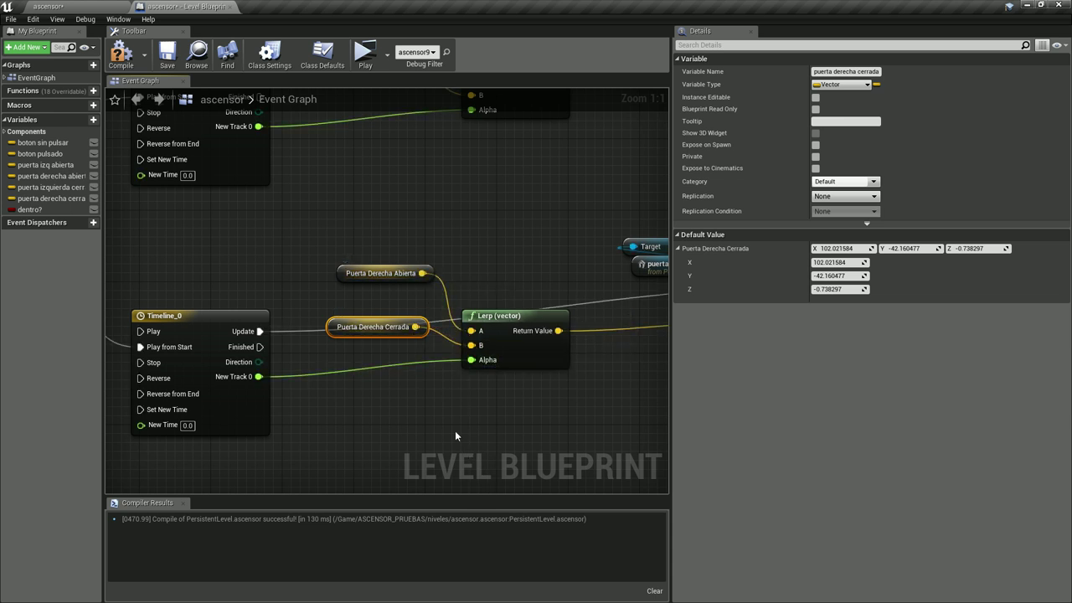
pyautogui.moveTo(584, 419); pyautogui.dragTo(314, 433, button='right')
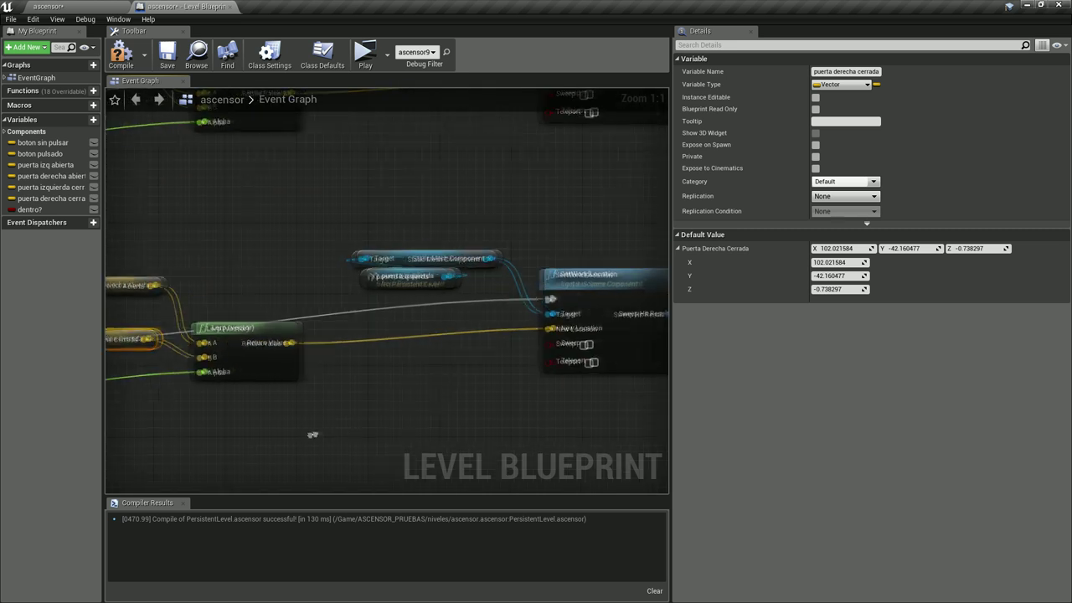
# - Delete the copied left-door references and select the puerta derecha door in the level
pyautogui.moveTo(336, 216); pyautogui.dragTo(454, 293)
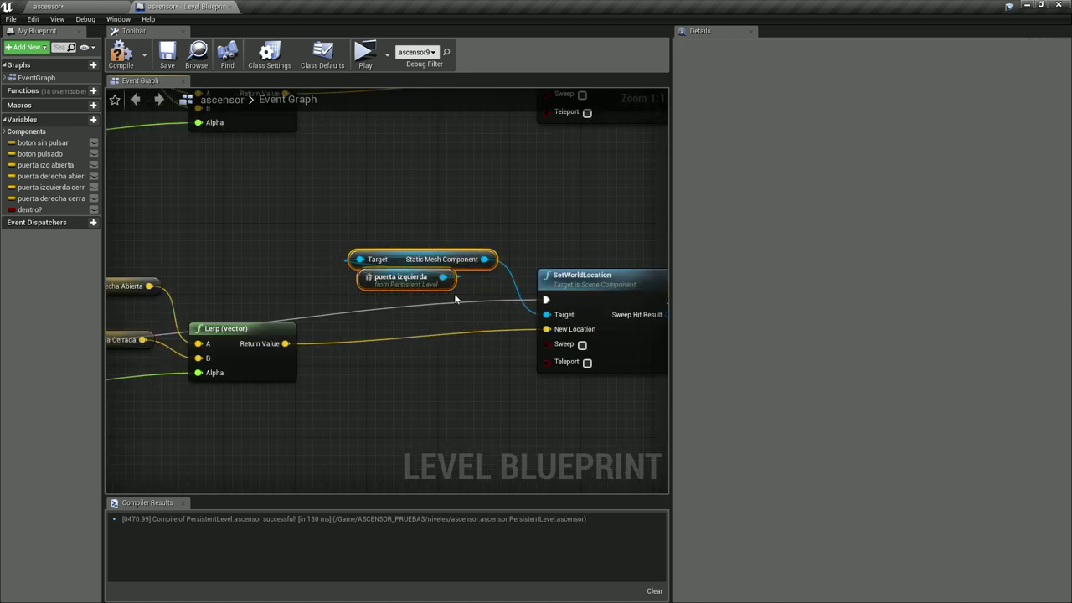
pyautogui.press('Delete')
pyautogui.click(80, 7)
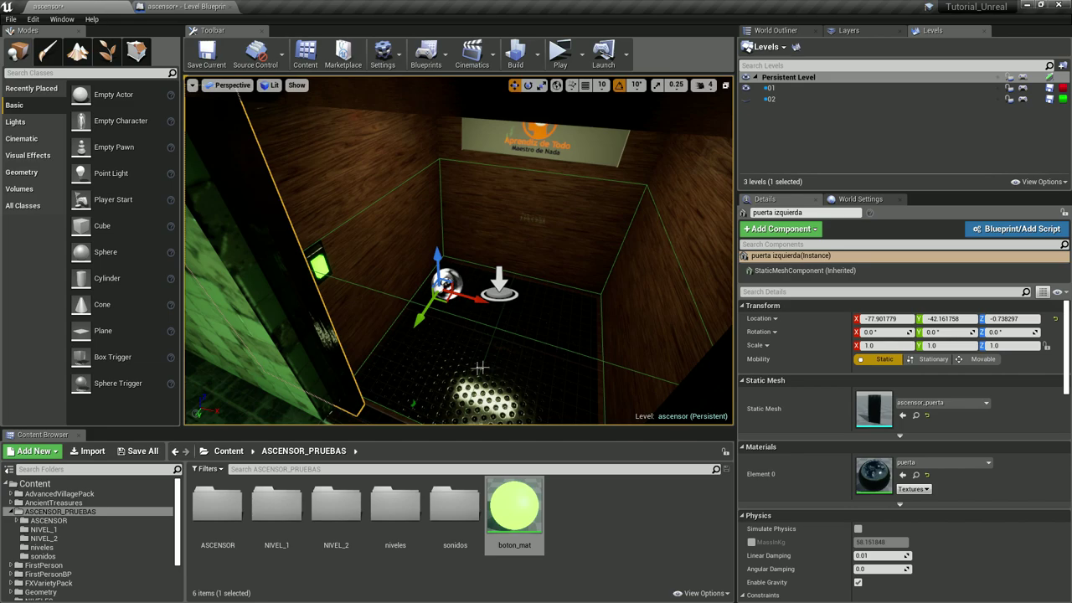
pyautogui.rightClick(637, 340)
pyautogui.click(669, 414)
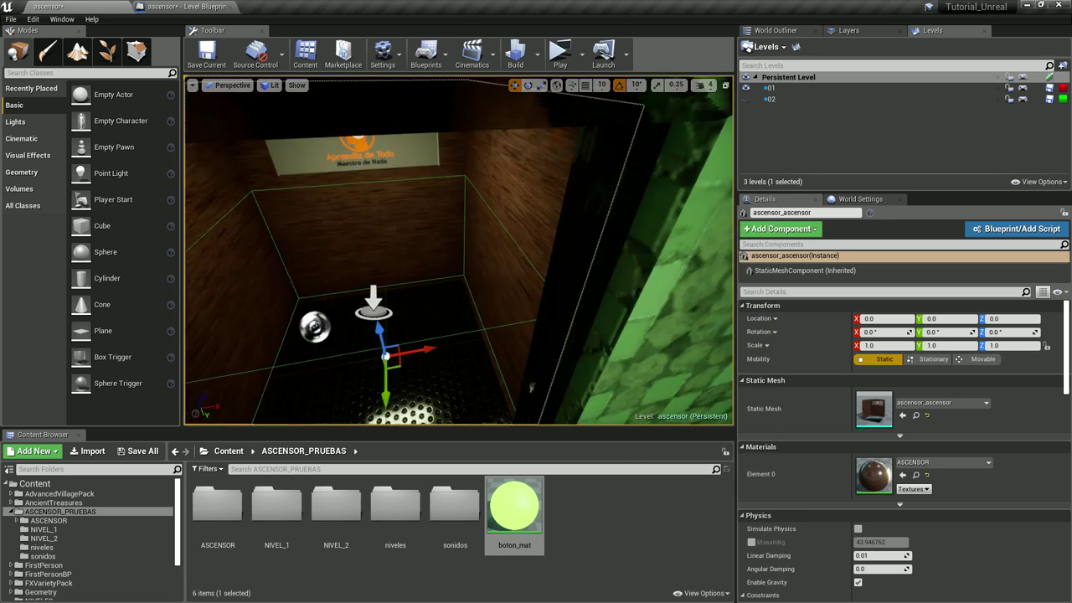
pyautogui.click(531, 264)
pyautogui.press('f')
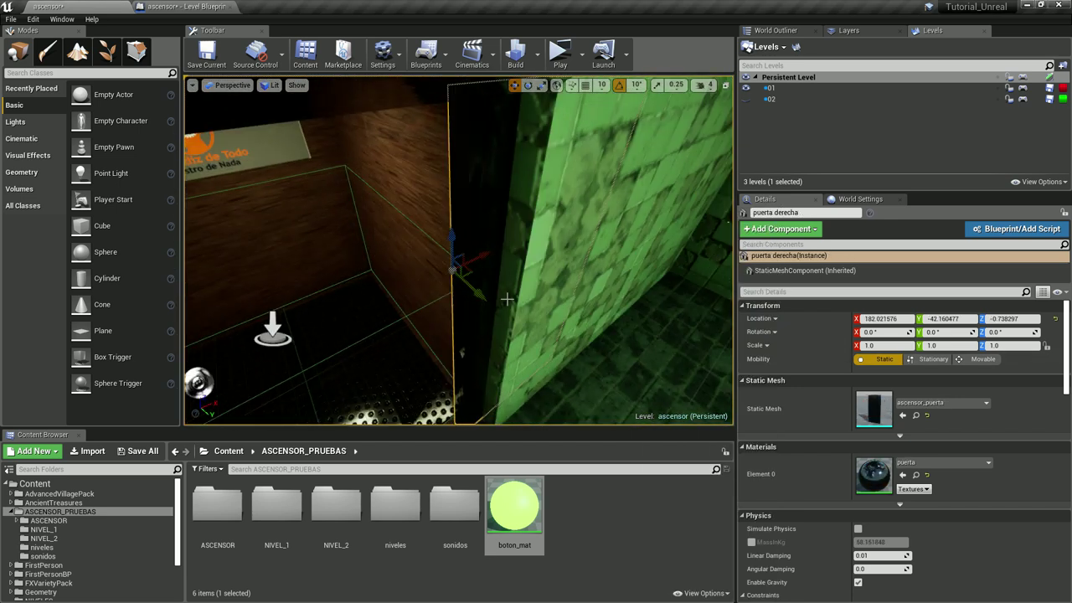
pyautogui.click(184, 6)
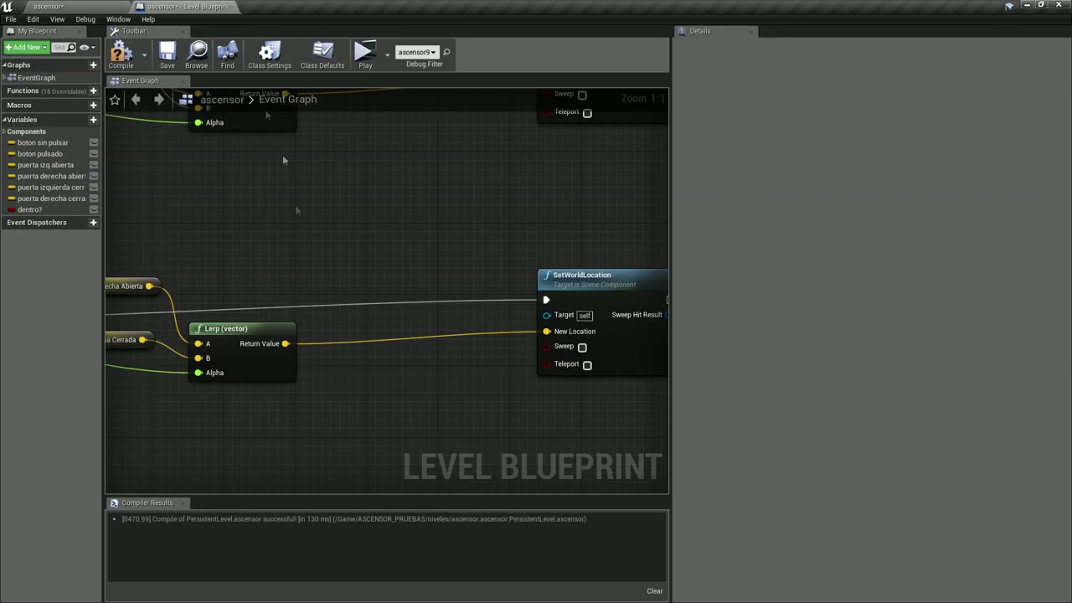
# - Add a puerta derecha reference and a SetWorldLocation node from its mesh component
pyautogui.moveTo(467, 413)
pyautogui.mouseDown(button='right')
pyautogui.moveTo(298, 391)
pyautogui.moveTo(383, 222)
pyautogui.mouseUp(button='right')
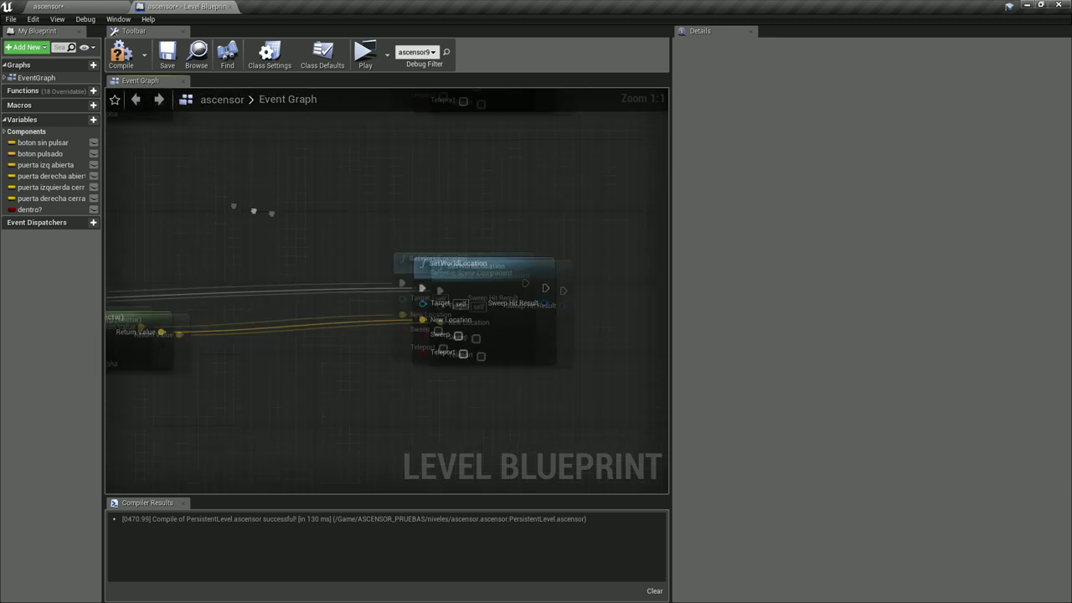
pyautogui.rightClick(384, 221)
pyautogui.click(439, 279)
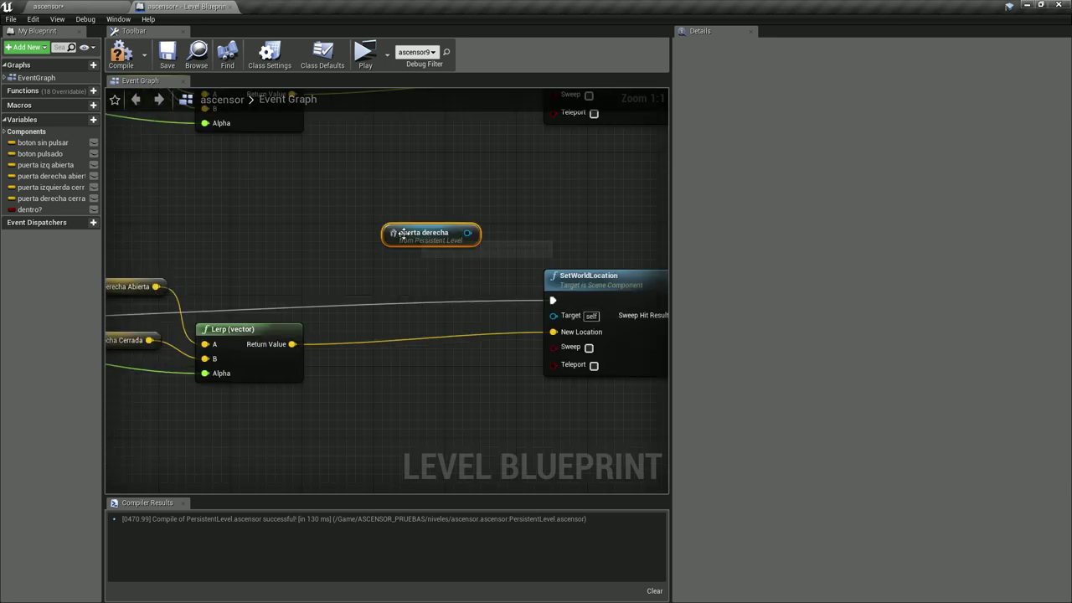
pyautogui.moveTo(517, 195); pyautogui.dragTo(227, 265, button='right')
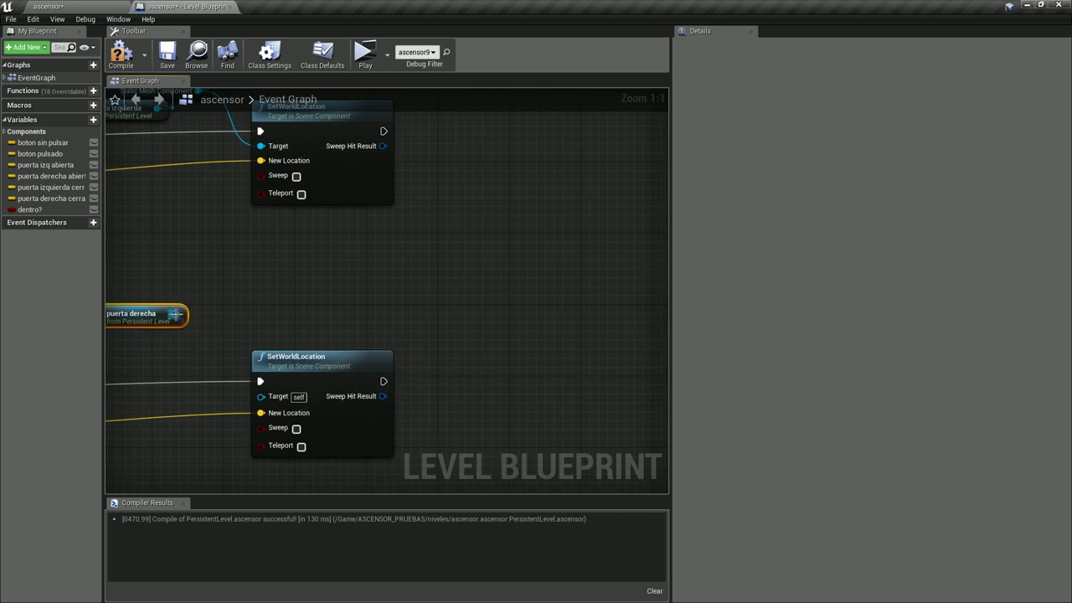
pyautogui.moveTo(179, 314); pyautogui.dragTo(274, 289)
pyautogui.write('set worl')
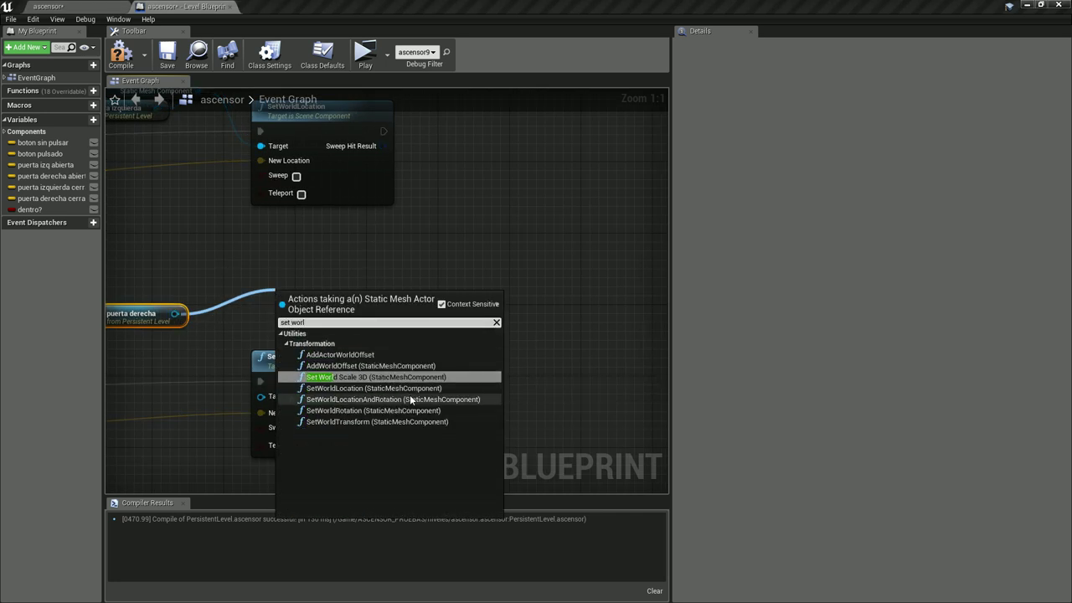
pyautogui.click(394, 387)
pyautogui.moveTo(368, 293)
pyautogui.mouseDown()
pyautogui.moveTo(534, 350)
pyautogui.moveTo(553, 333)
pyautogui.mouseUp()
# - Connect an execution wire from the copied SetWorldLocation to the new node
pyautogui.scroll(-2, 360, 315)
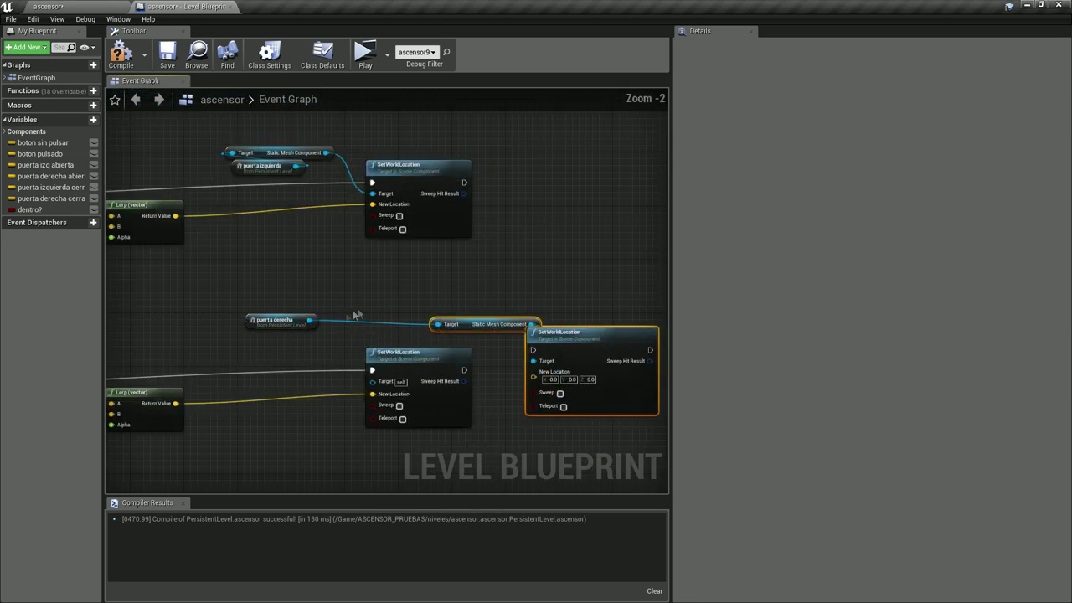
pyautogui.moveTo(469, 324)
pyautogui.mouseDown()
pyautogui.moveTo(271, 314)
pyautogui.moveTo(413, 320)
pyautogui.mouseUp()
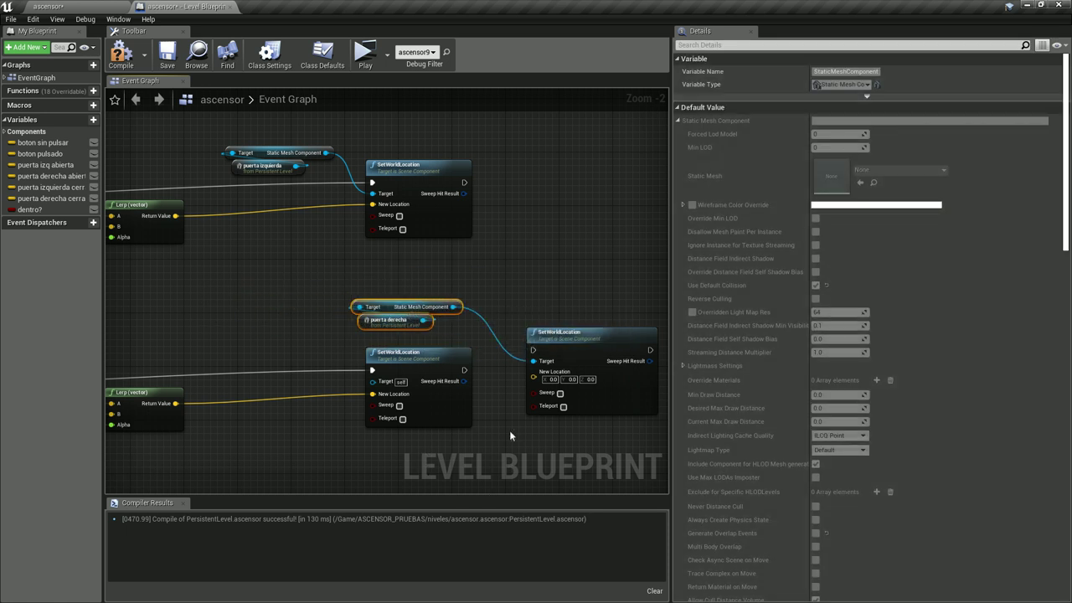
pyautogui.moveTo(511, 444); pyautogui.dragTo(437, 355, button='right')
pyautogui.moveTo(392, 285)
pyautogui.mouseDown()
pyautogui.moveTo(460, 307)
pyautogui.moveTo(459, 265)
pyautogui.mouseUp()
pyautogui.scroll(-2, 460, 276)
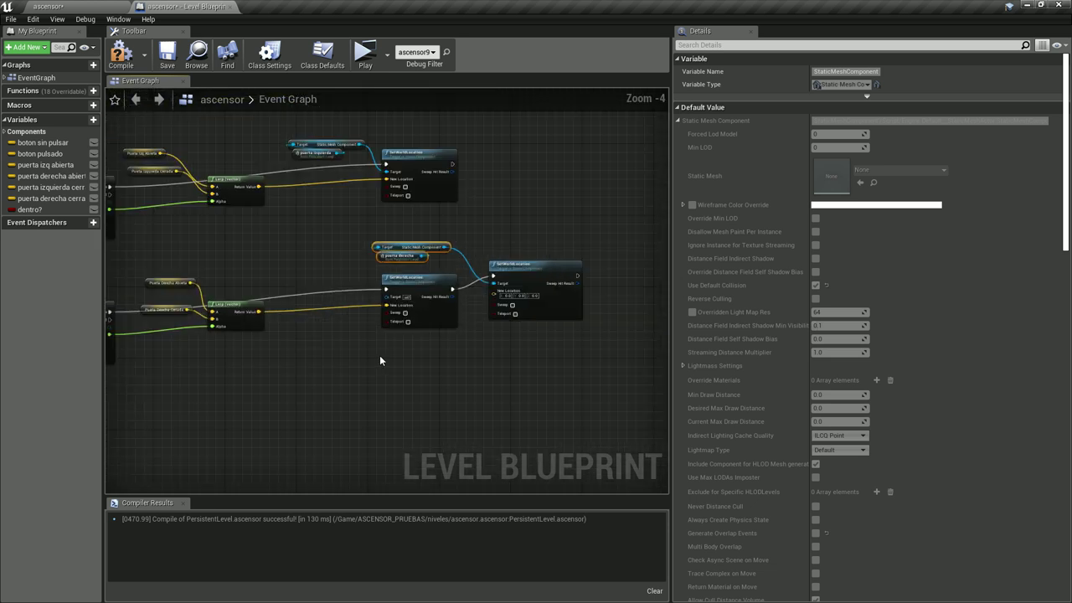
pyautogui.scroll(1, 405, 354)
pyautogui.scroll(-2, 440, 339)
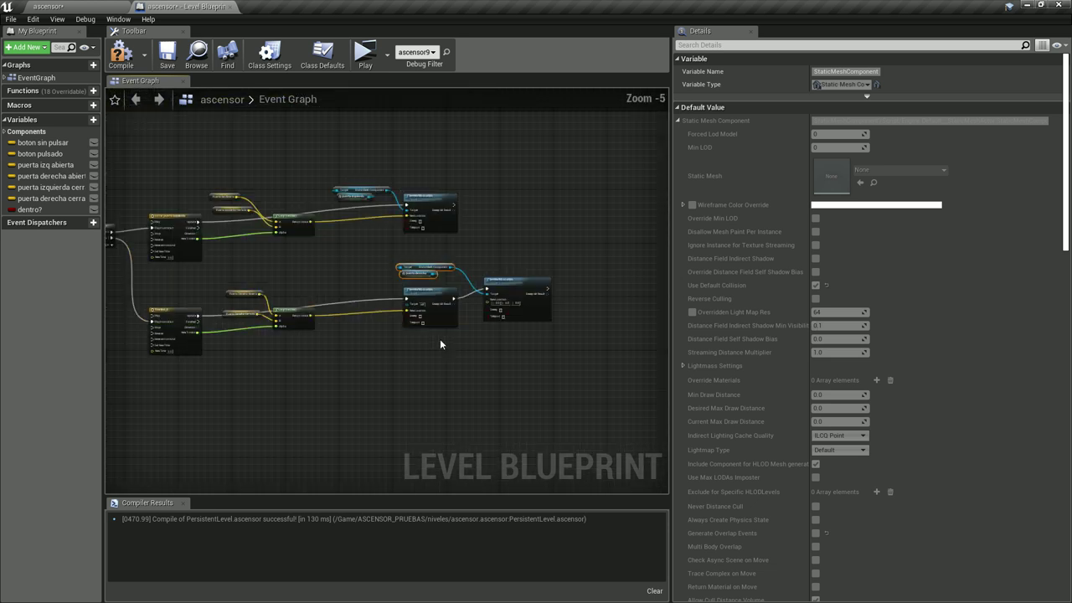
pyautogui.scroll(3, 440, 339)
# - Delete the redundant SetWorldLocation and wire the puerta derecha mesh into the remaining Target
pyautogui.moveTo(517, 204); pyautogui.dragTo(577, 348)
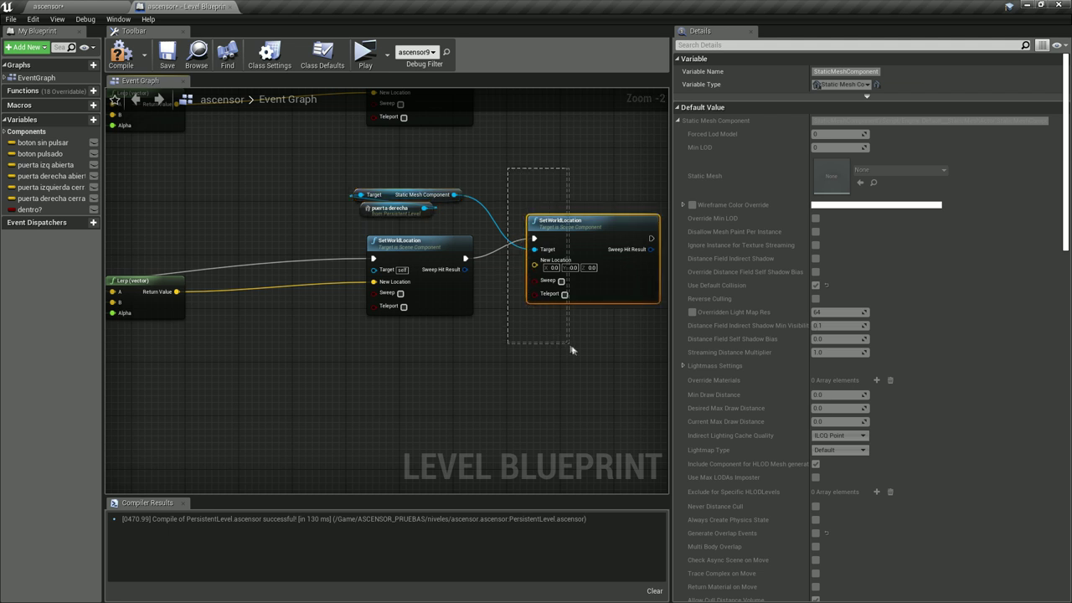
pyautogui.press('Delete')
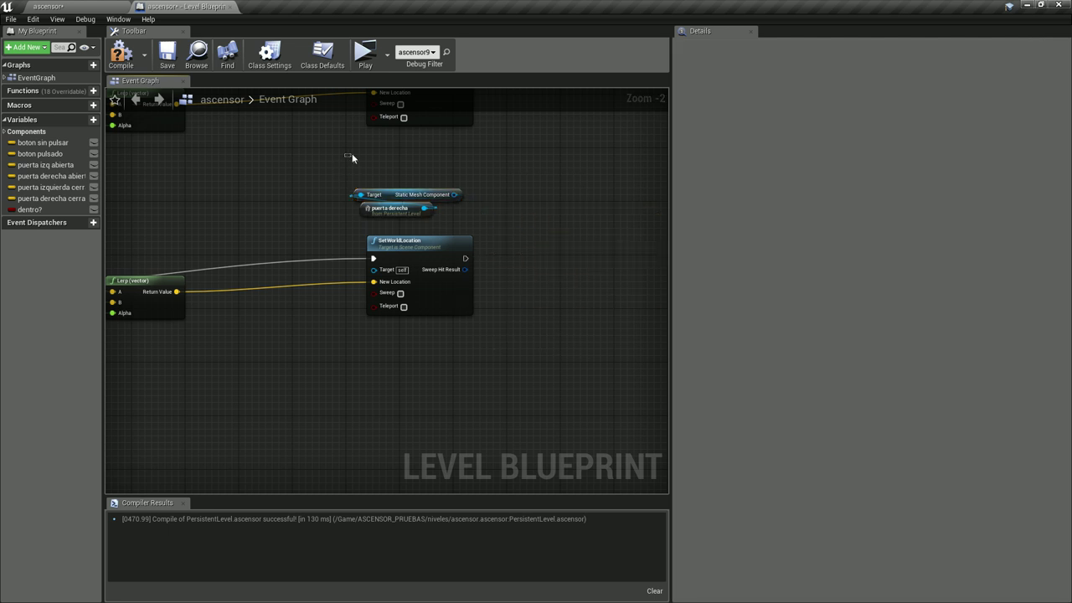
pyautogui.moveTo(397, 200); pyautogui.dragTo(282, 200)
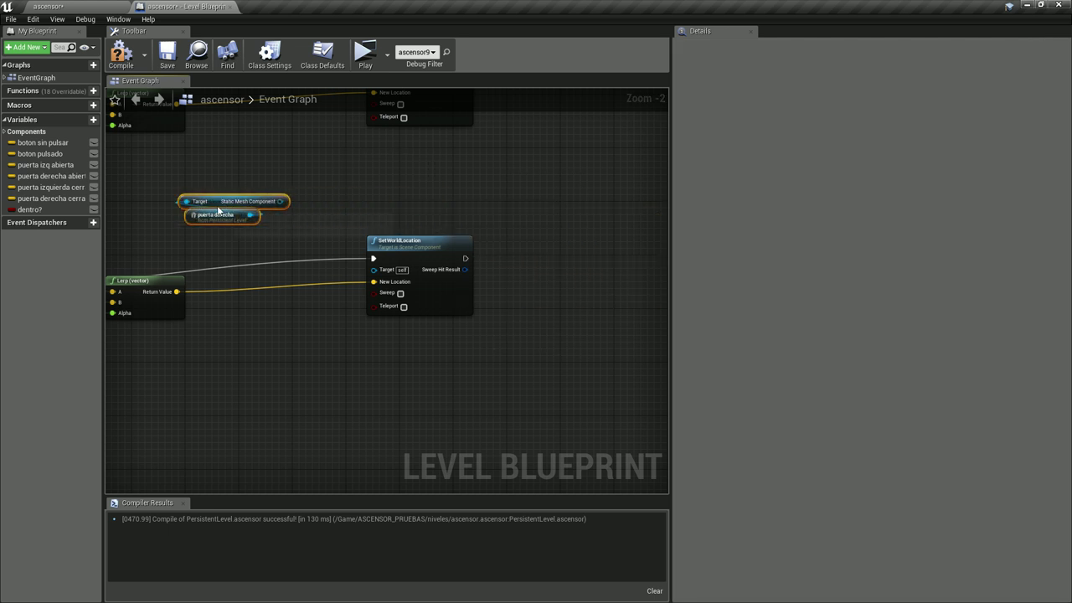
pyautogui.moveTo(347, 195); pyautogui.dragTo(374, 269)
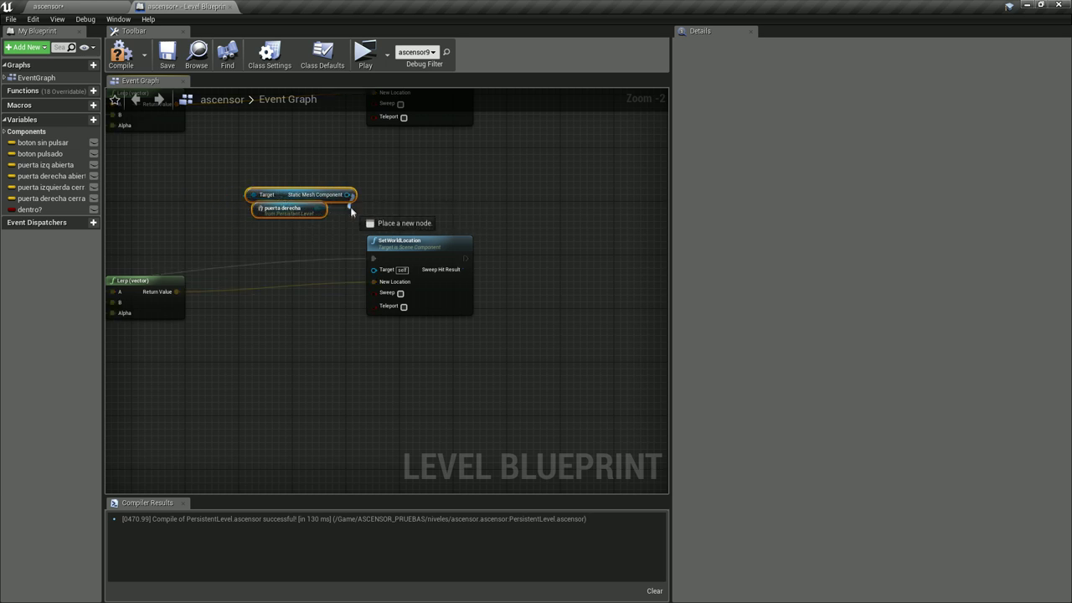
pyautogui.moveTo(327, 350); pyautogui.dragTo(573, 361, button='right')
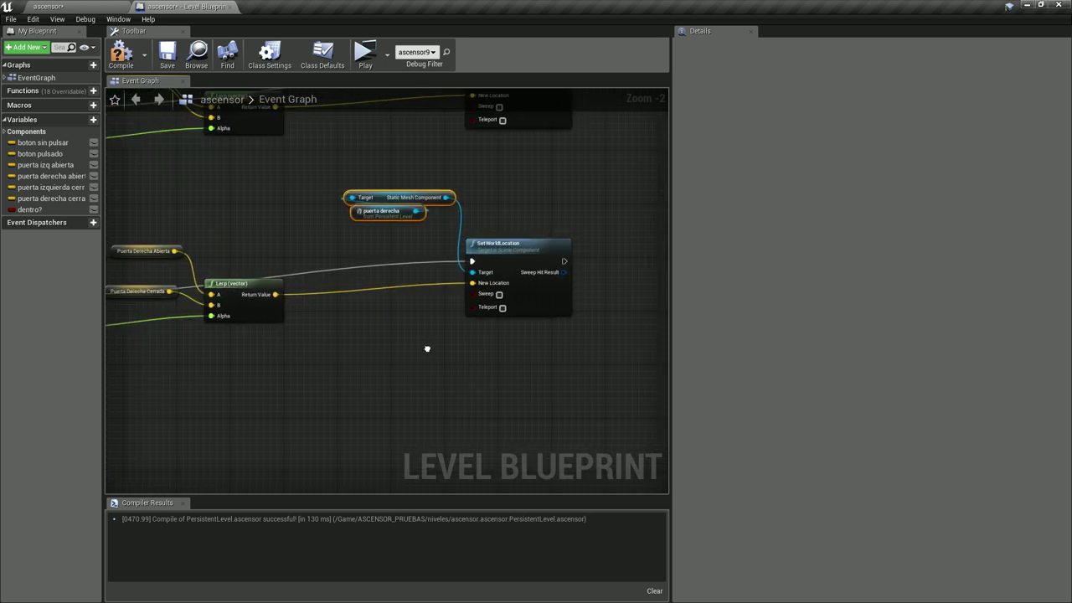
pyautogui.scroll(-3, 572, 361)
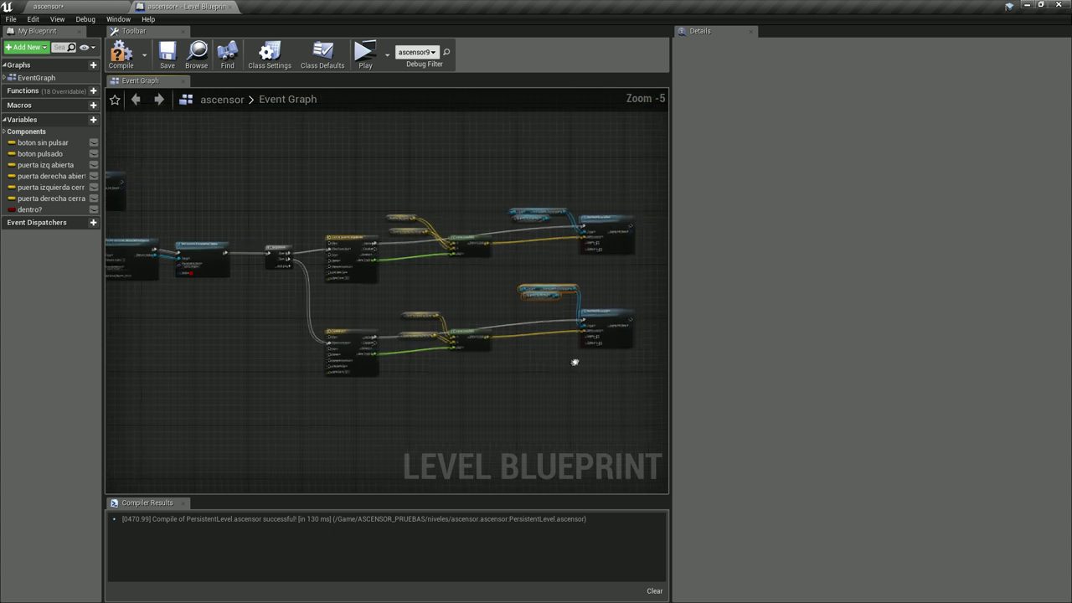
# - Play the level, walk through the elevator doorway and back, then stop the preview
pyautogui.click(365, 54)
pyautogui.press('w')
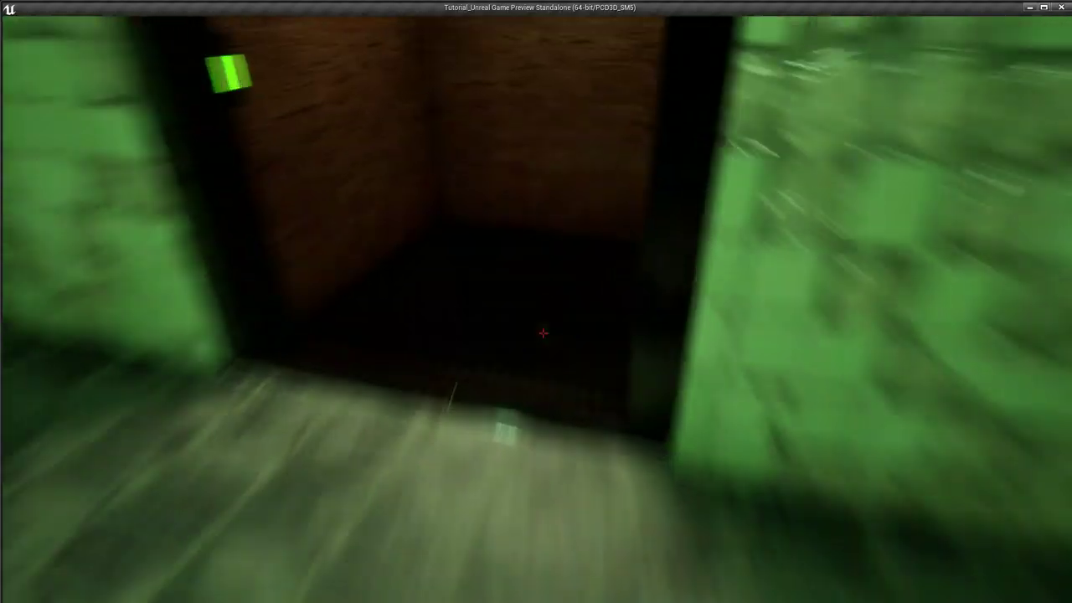
pyautogui.press('w')
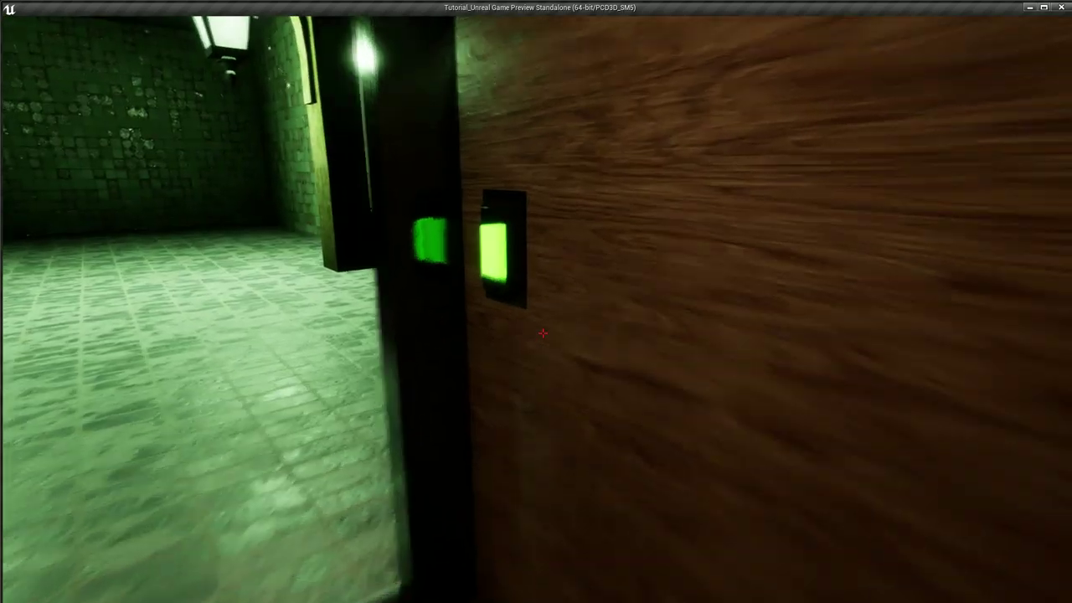
pyautogui.press('w')
pyautogui.press('s')
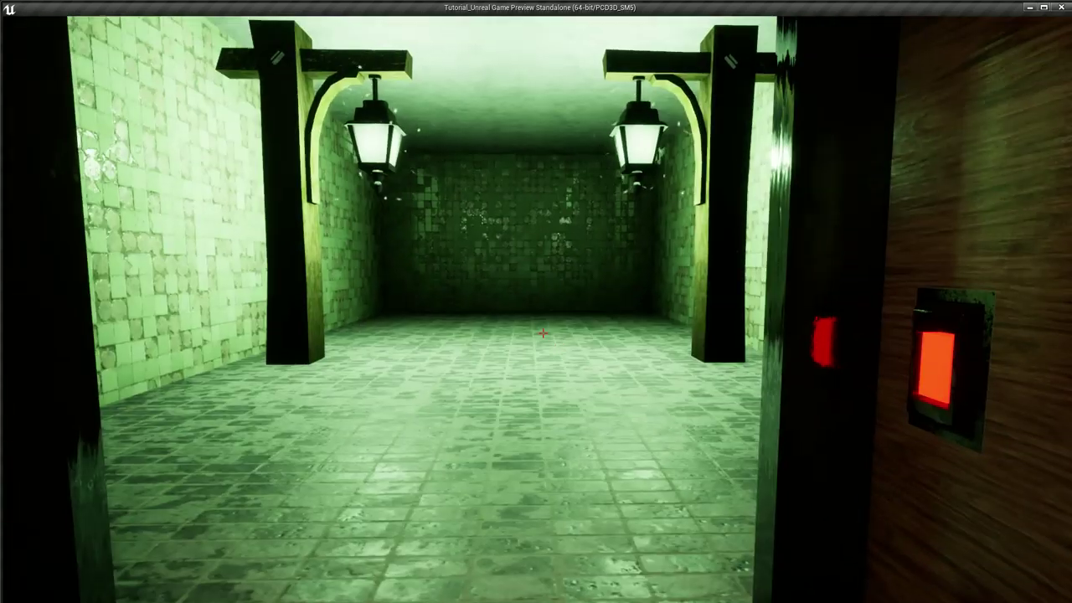
pyautogui.press('Escape')
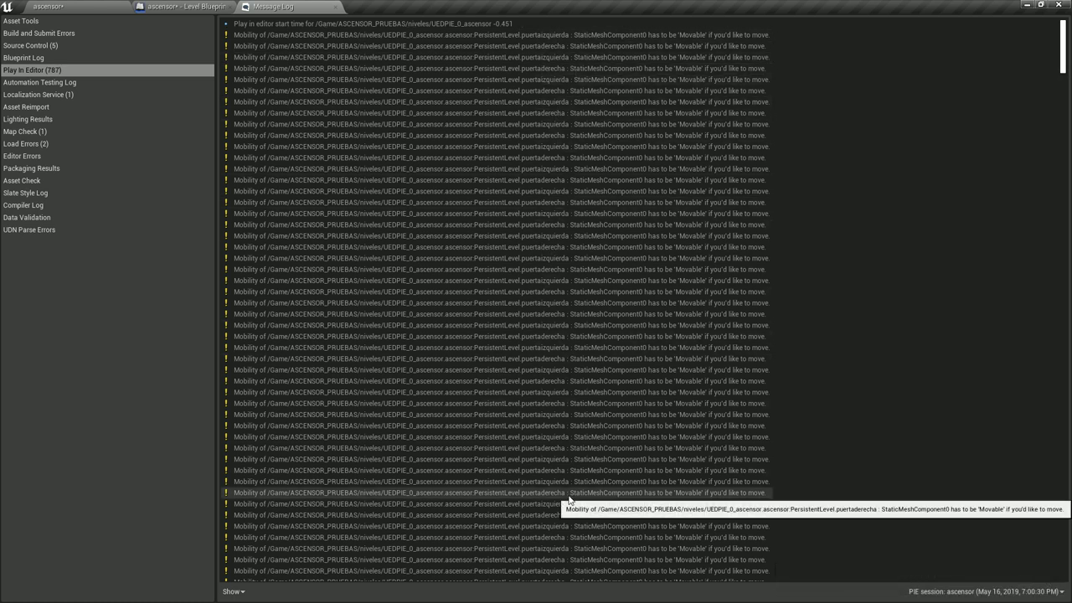
# - Close the Message Log of Movable mobility warnings and return to the level editor
pyautogui.scroll(-3, 585, 509)
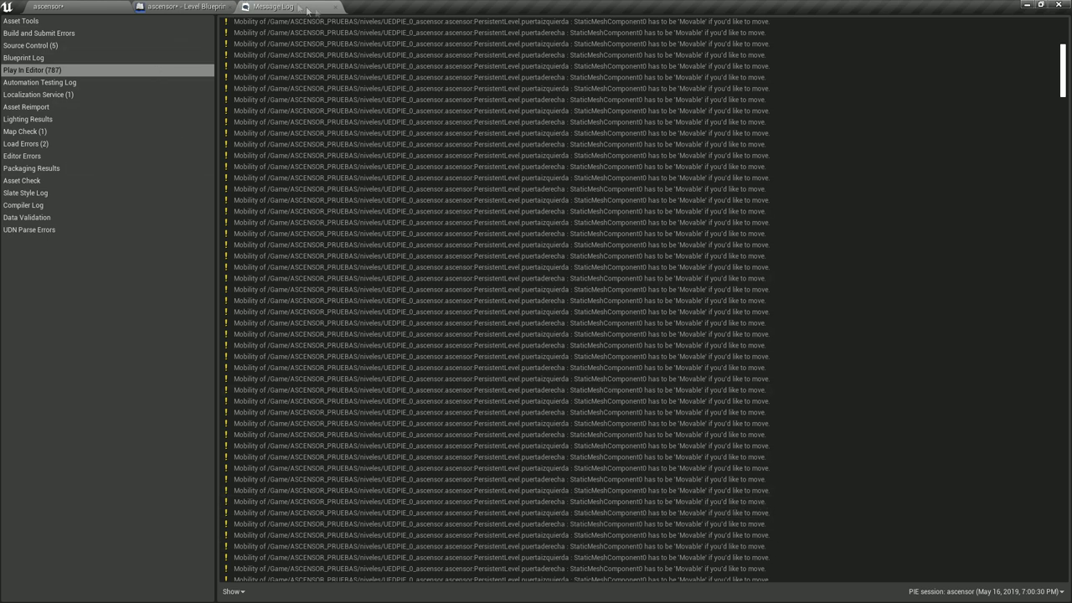
pyautogui.click(336, 7)
pyautogui.click(48, 6)
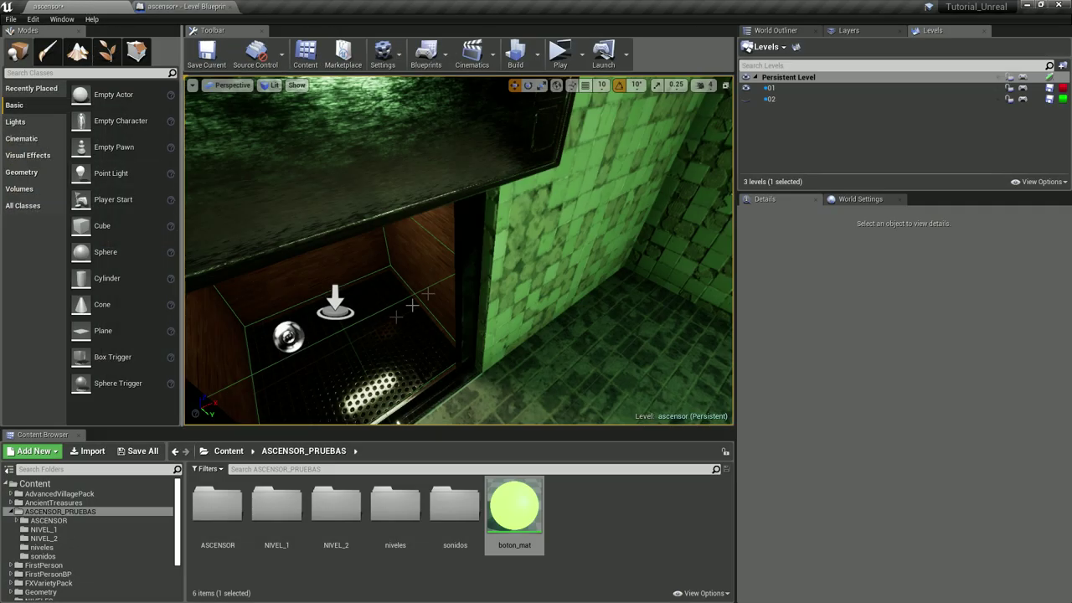
# - Select the right and left elevator doors and make their mobility Movable
pyautogui.click(464, 248)
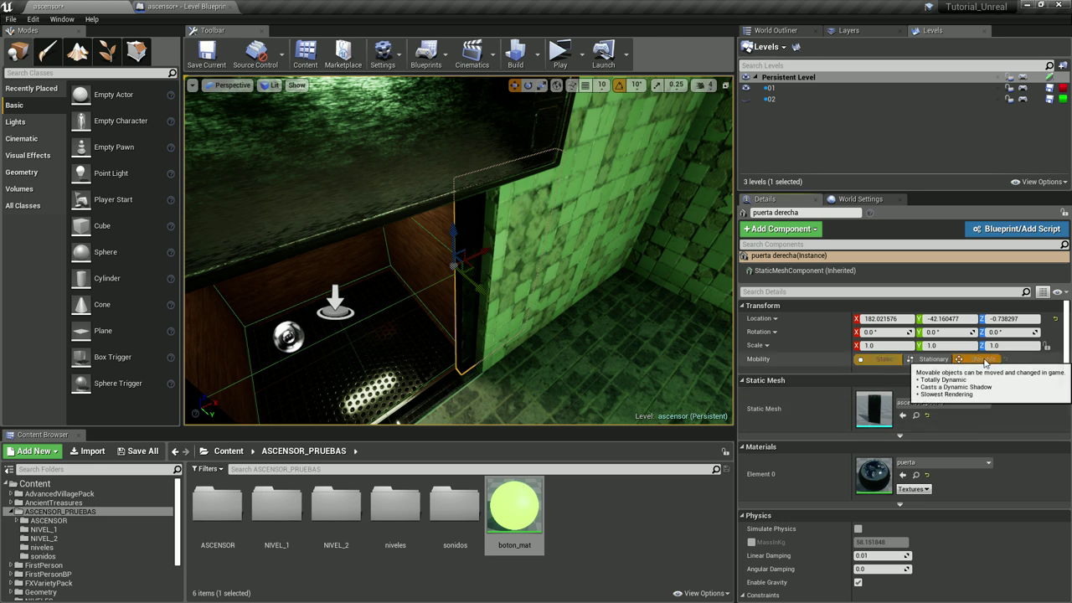
pyautogui.moveTo(530, 317); pyautogui.dragTo(352, 309, button='right')
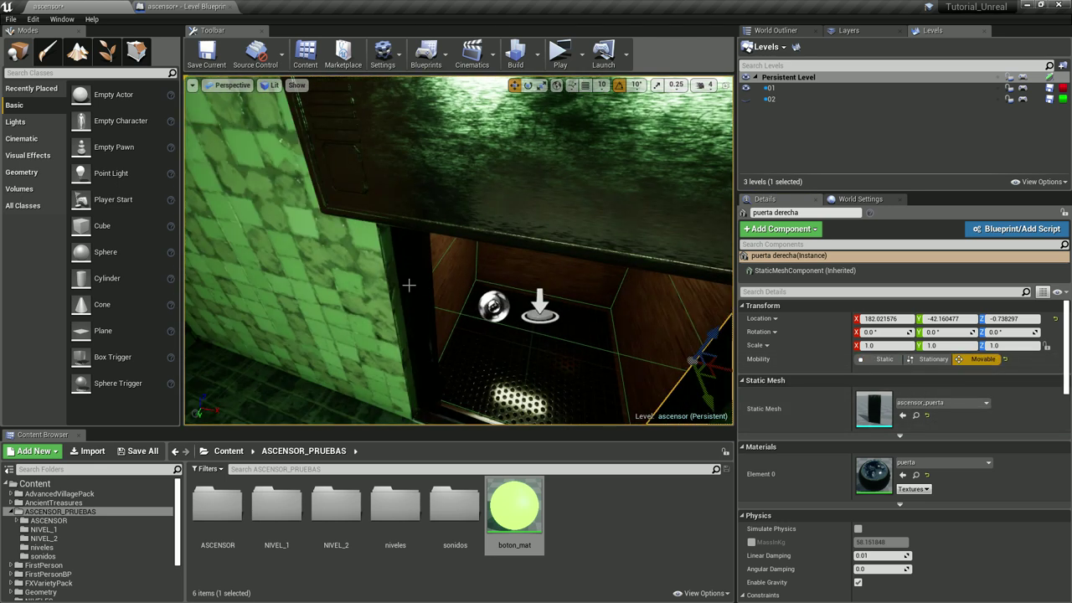
pyautogui.click(409, 285)
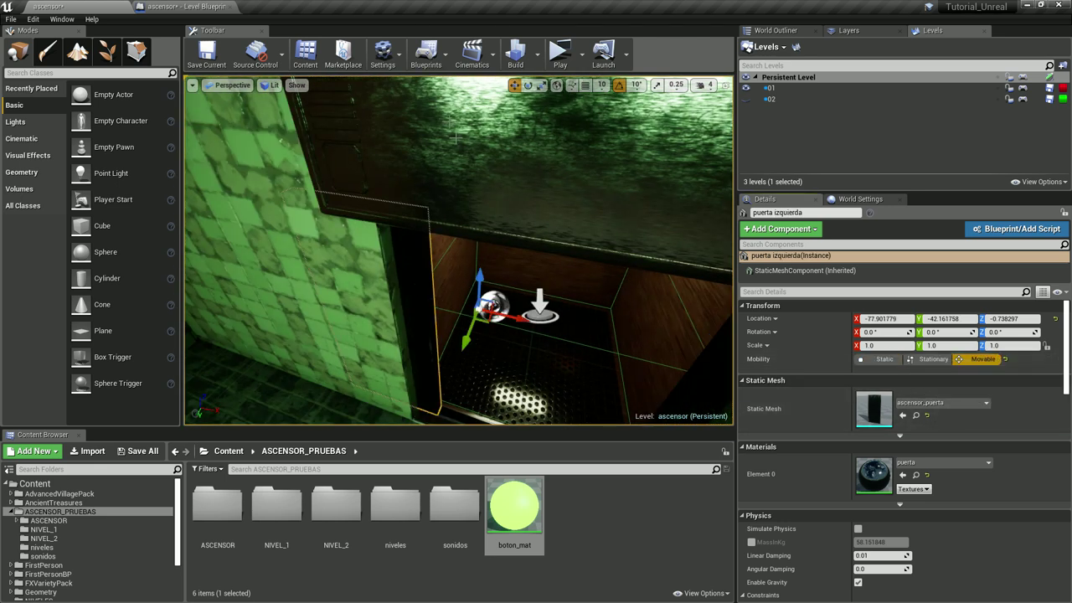
# - Test the doors in a new preview by pressing E at the elevator button, then reselect the left door
pyautogui.click(560, 55)
pyautogui.press('w')
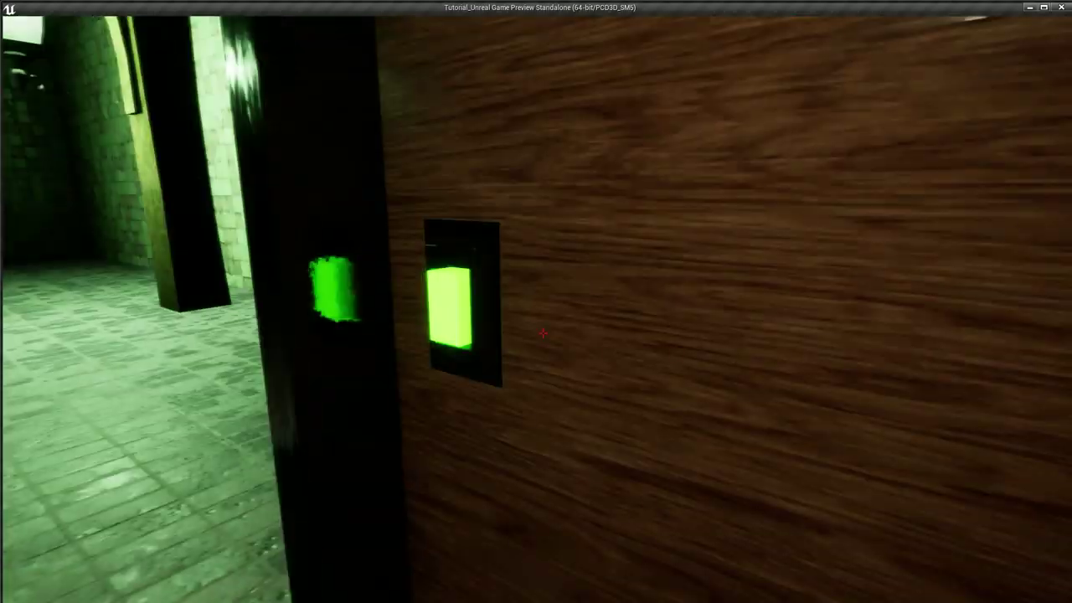
pyautogui.press('e')
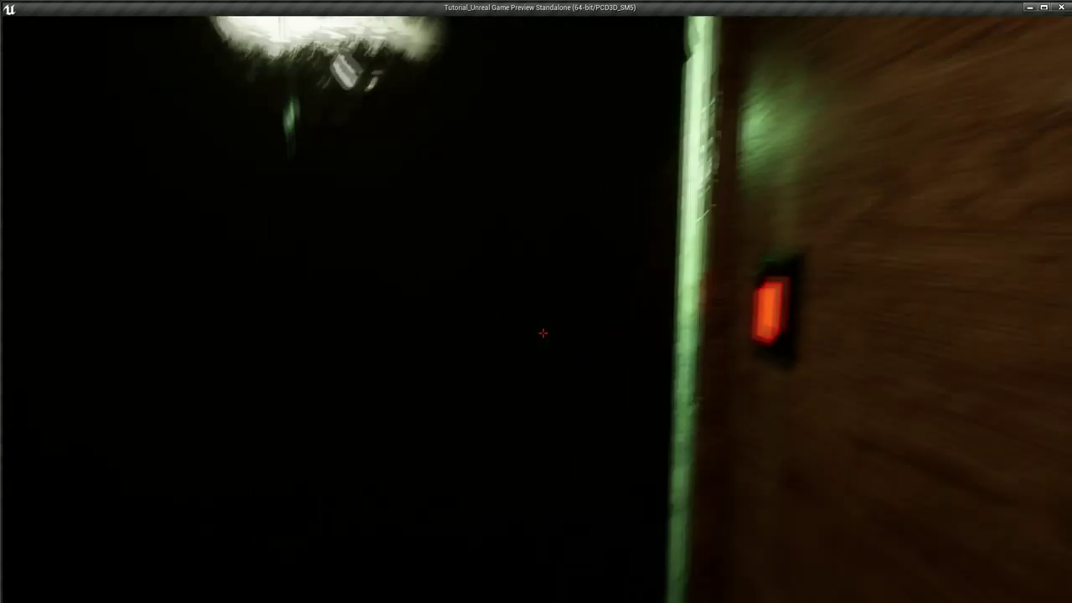
pyautogui.press('Escape')
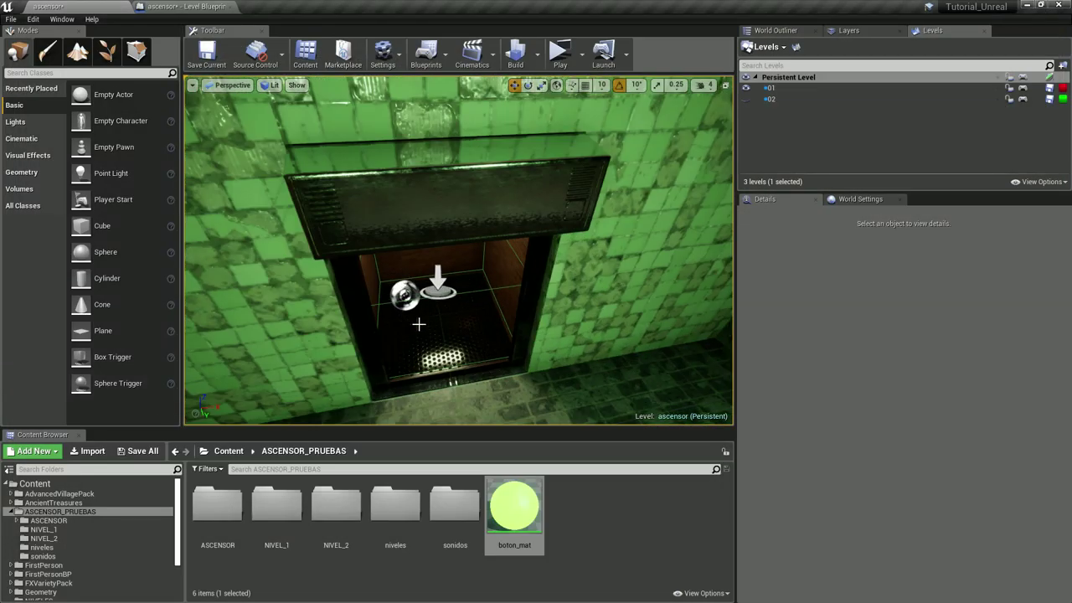
pyautogui.click(358, 305)
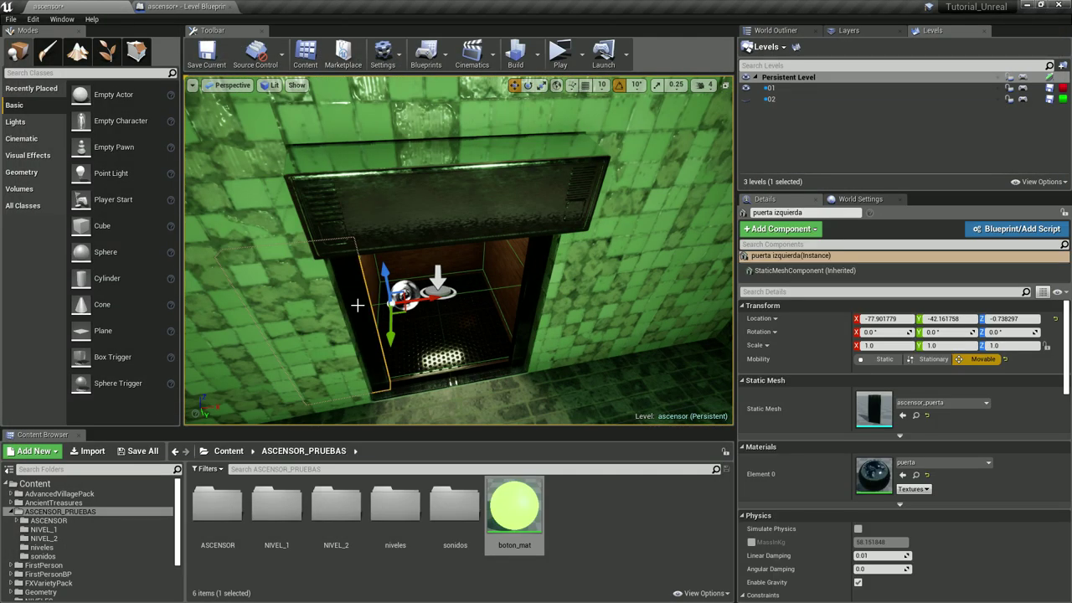
pyautogui.click(777, 30)
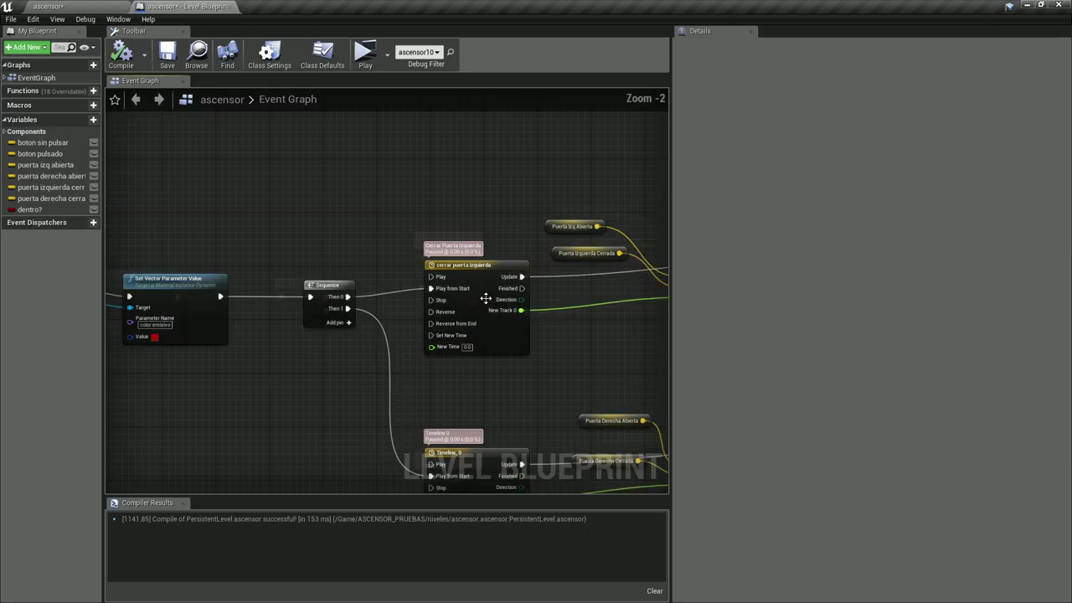
# - Pan the Event Graph to show both doors' timelines, Lerp and SetWorldLocation nodes
pyautogui.scroll(1, 486, 298)
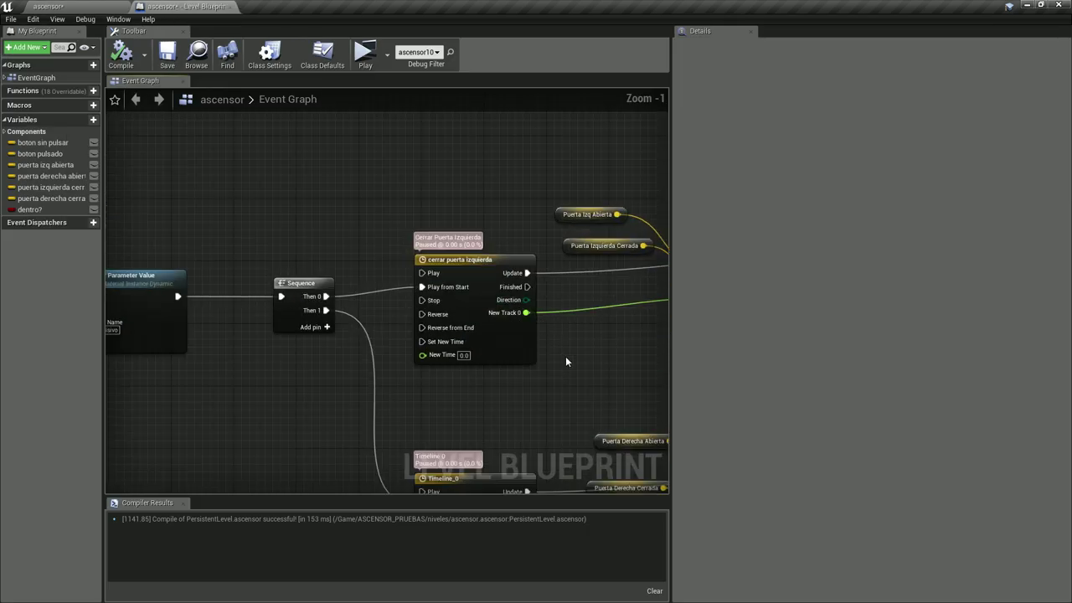
pyautogui.moveTo(565, 361); pyautogui.dragTo(383, 354, button='right')
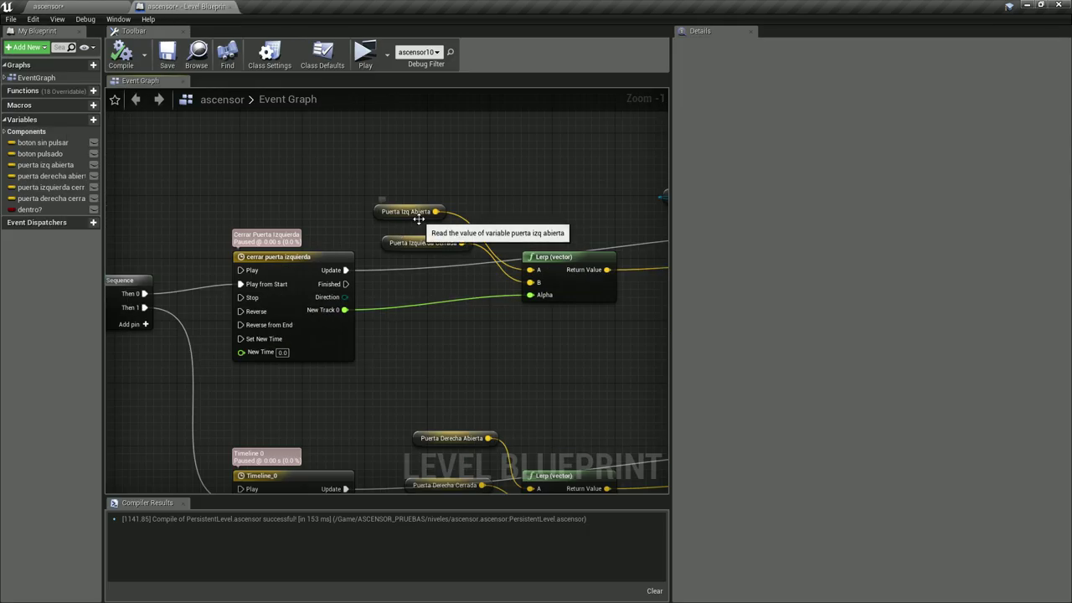
pyautogui.scroll(1, 416, 216)
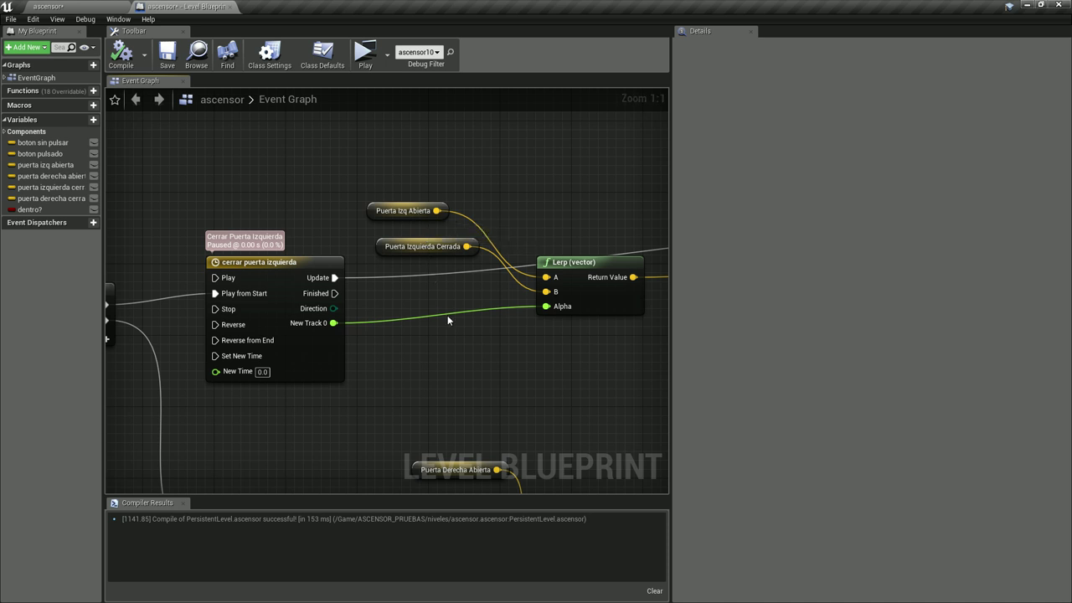
pyautogui.moveTo(447, 315); pyautogui.dragTo(456, 294, button='right')
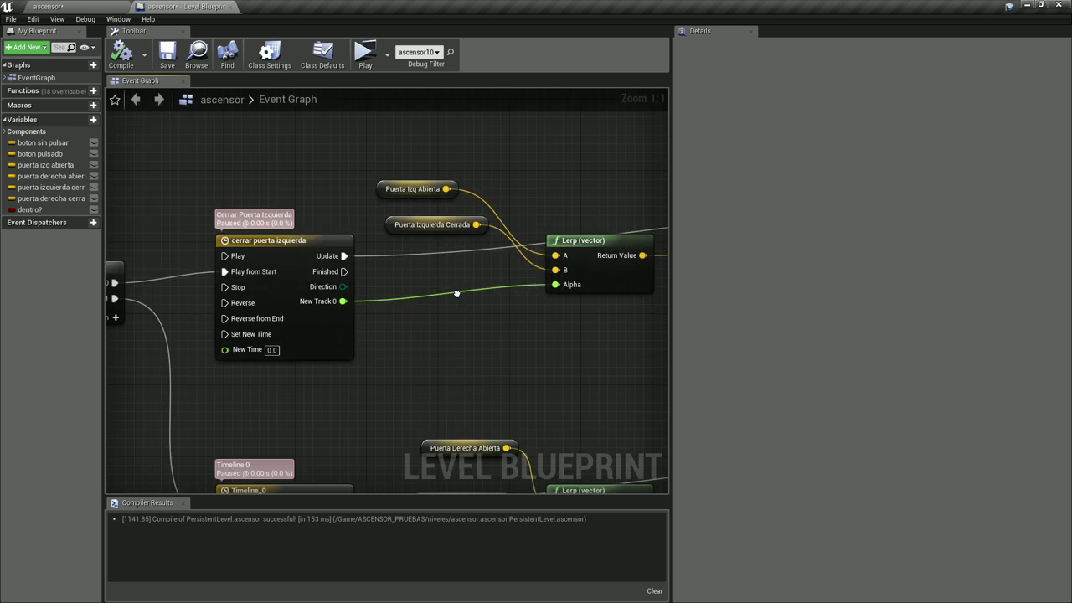
pyautogui.moveTo(456, 294); pyautogui.dragTo(453, 207, button='right')
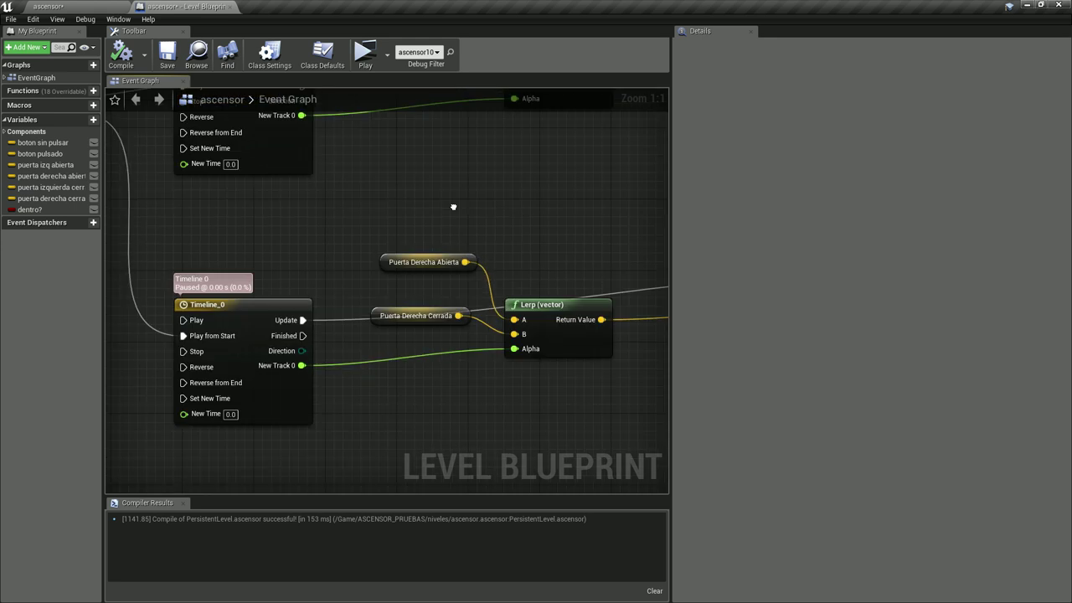
pyautogui.moveTo(437, 406)
pyautogui.mouseDown(button='right')
pyautogui.moveTo(433, 389)
pyautogui.moveTo(338, 352)
pyautogui.moveTo(500, 381)
pyautogui.moveTo(498, 487)
pyautogui.moveTo(346, 405)
pyautogui.mouseUp(button='right')
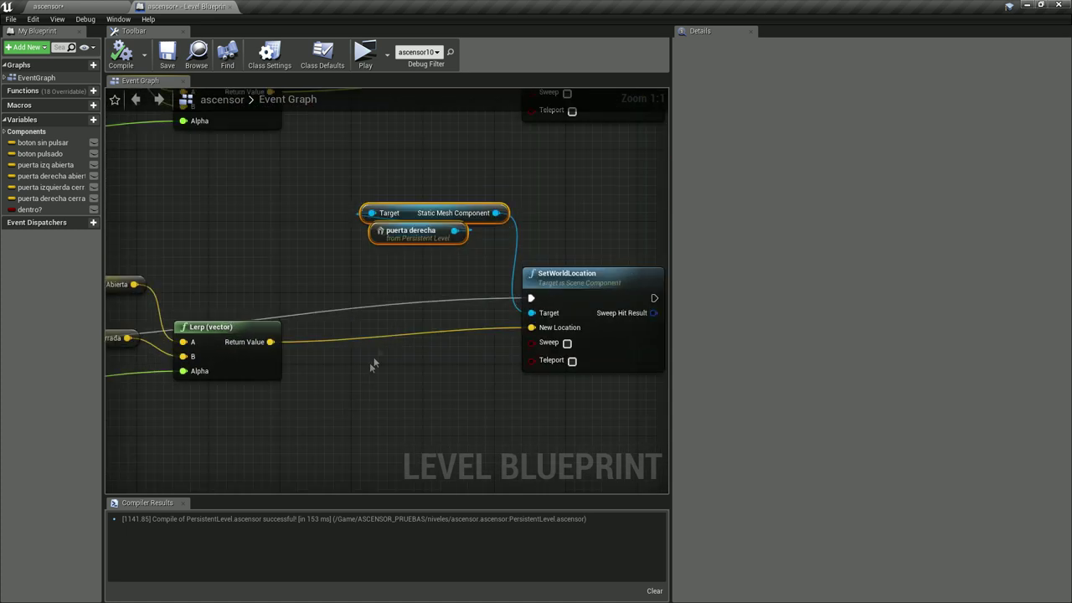
pyautogui.moveTo(367, 375)
pyautogui.mouseDown(button='right')
pyautogui.moveTo(260, 517)
pyautogui.moveTo(286, 378)
pyautogui.mouseUp(button='right')
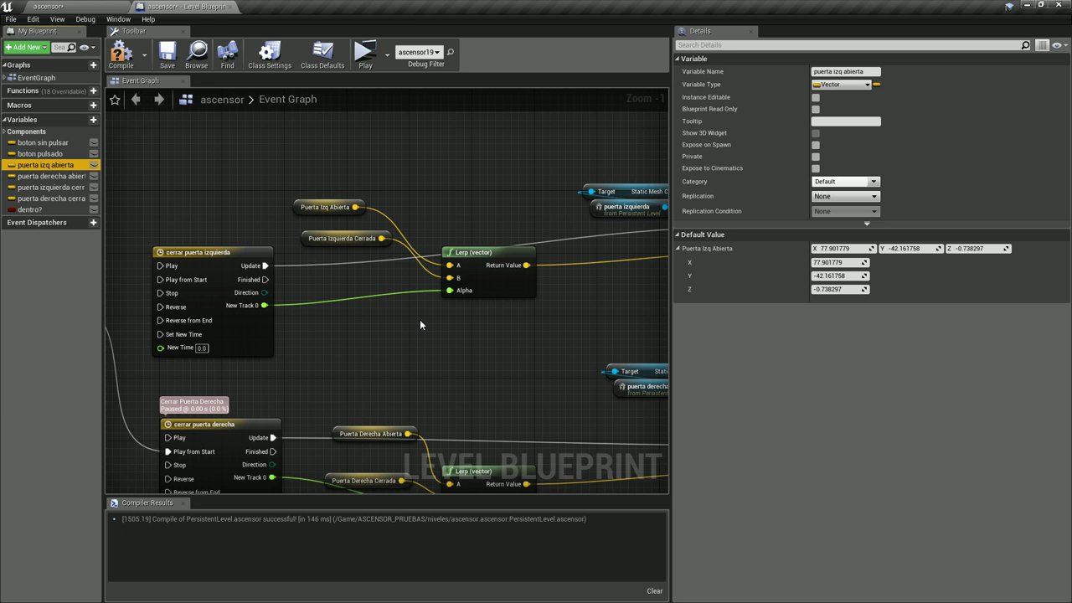
pyautogui.moveTo(432, 375)
pyautogui.mouseDown(button='right')
pyautogui.moveTo(614, 321)
pyautogui.moveTo(527, 283)
pyautogui.mouseUp(button='right')
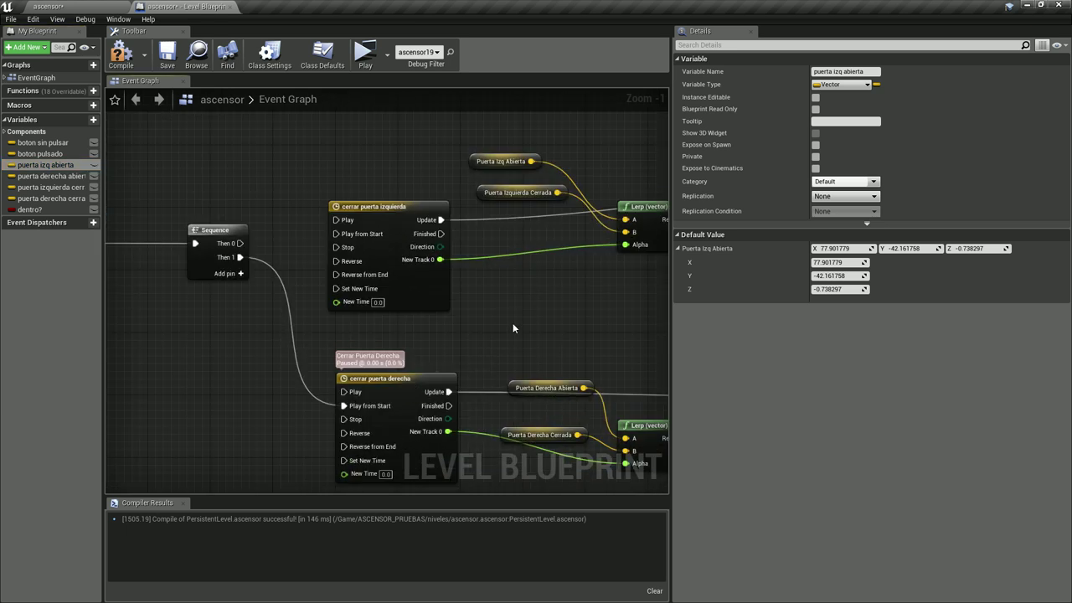
# - Make Puerta Izq Abierta's X default negative, -77.901779
pyautogui.moveTo(513, 322); pyautogui.dragTo(373, 388, button='right')
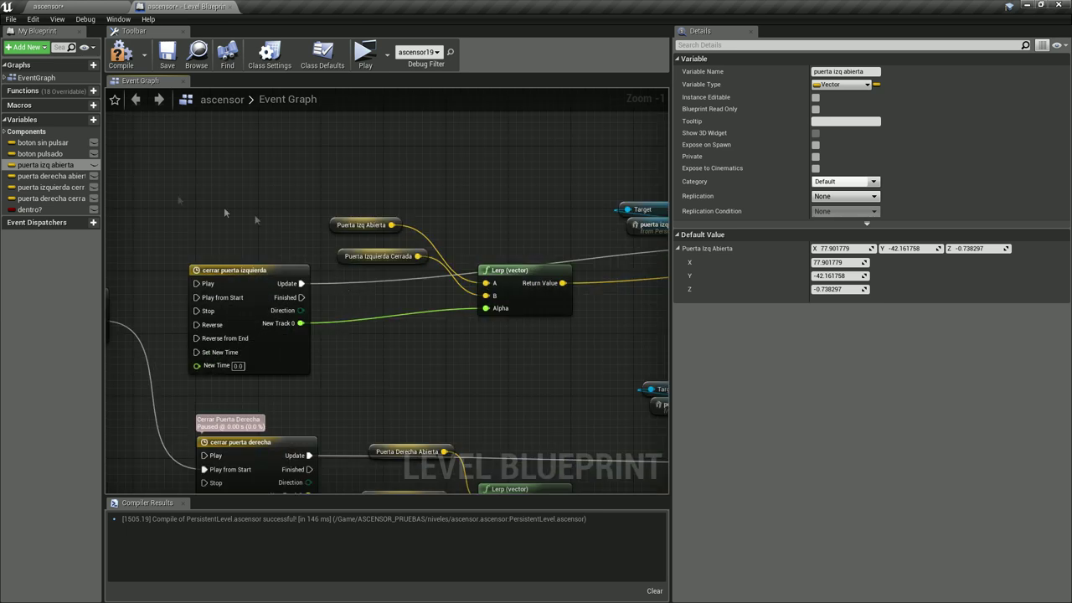
pyautogui.click(102, 6)
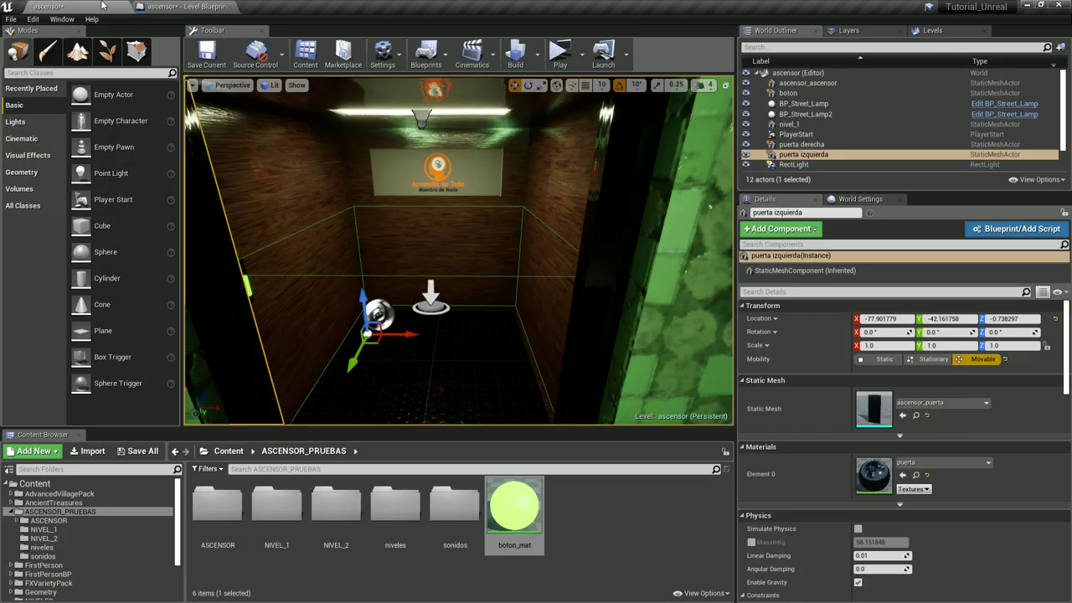
pyautogui.click(173, 5)
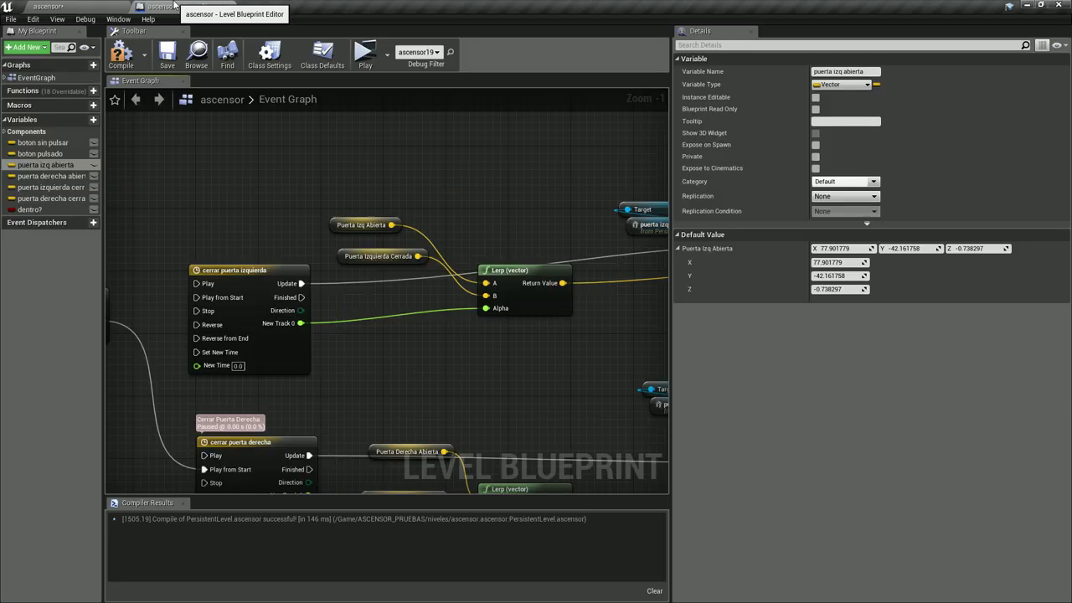
pyautogui.click(823, 248)
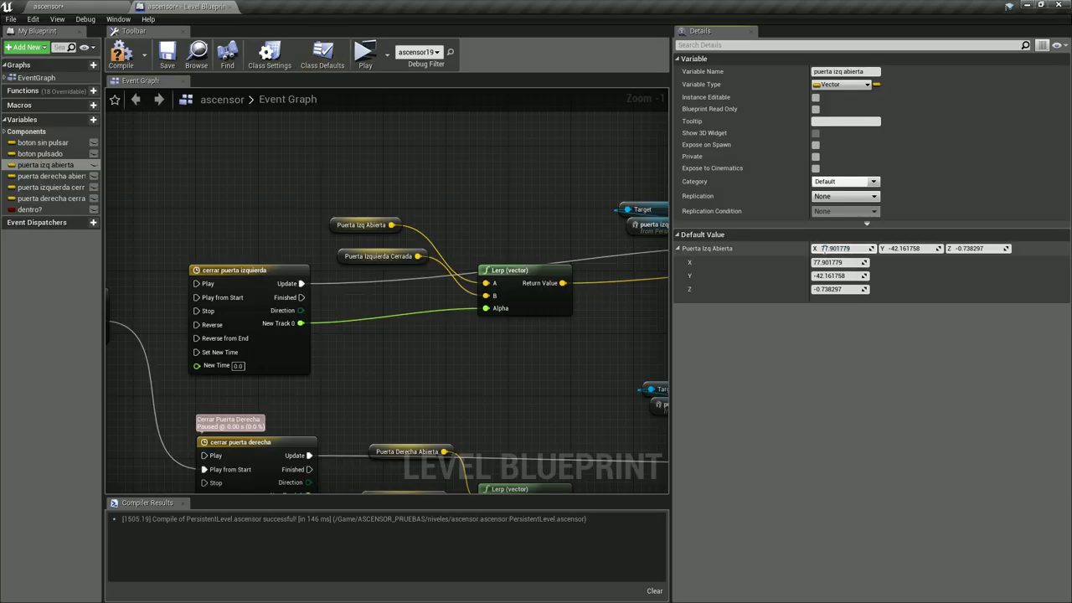
pyautogui.write('-')
# - Wire Sequence Then 0 to the left door's Play from Start, compile, and play-test
pyautogui.moveTo(212, 352); pyautogui.dragTo(388, 335, button='right')
pyautogui.moveTo(277, 290); pyautogui.dragTo(372, 281)
pyautogui.click(121, 55)
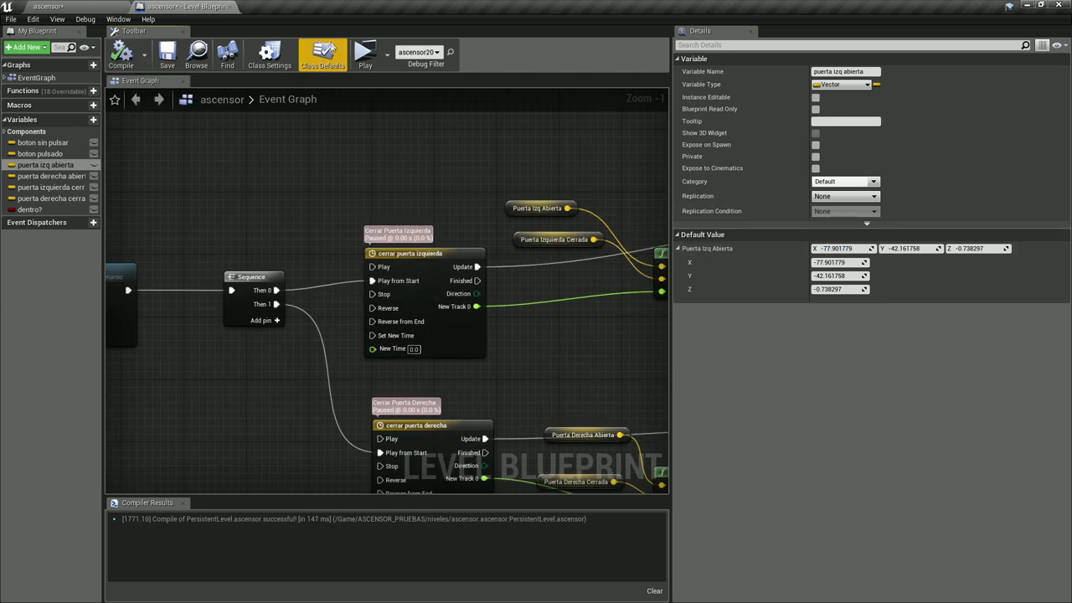
pyautogui.click(365, 54)
pyautogui.press('w')
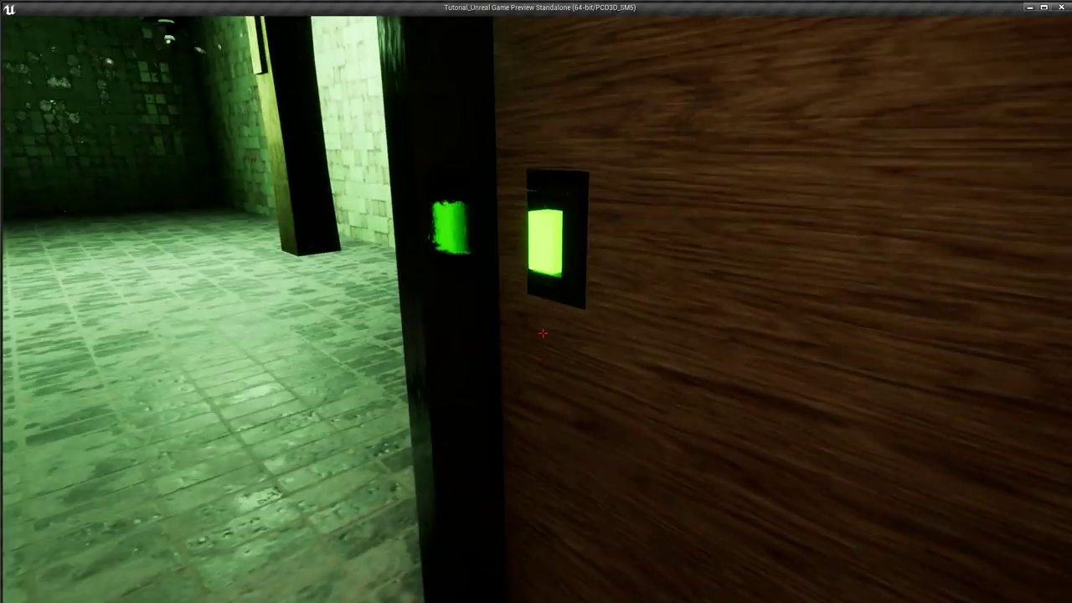
pyautogui.press('a')
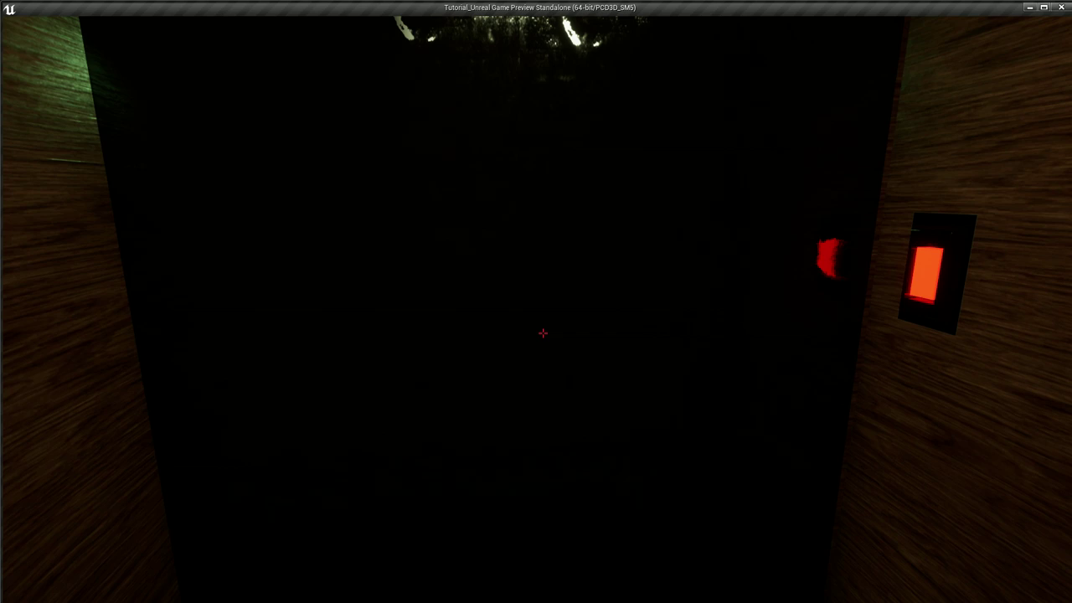
pyautogui.press('Escape')
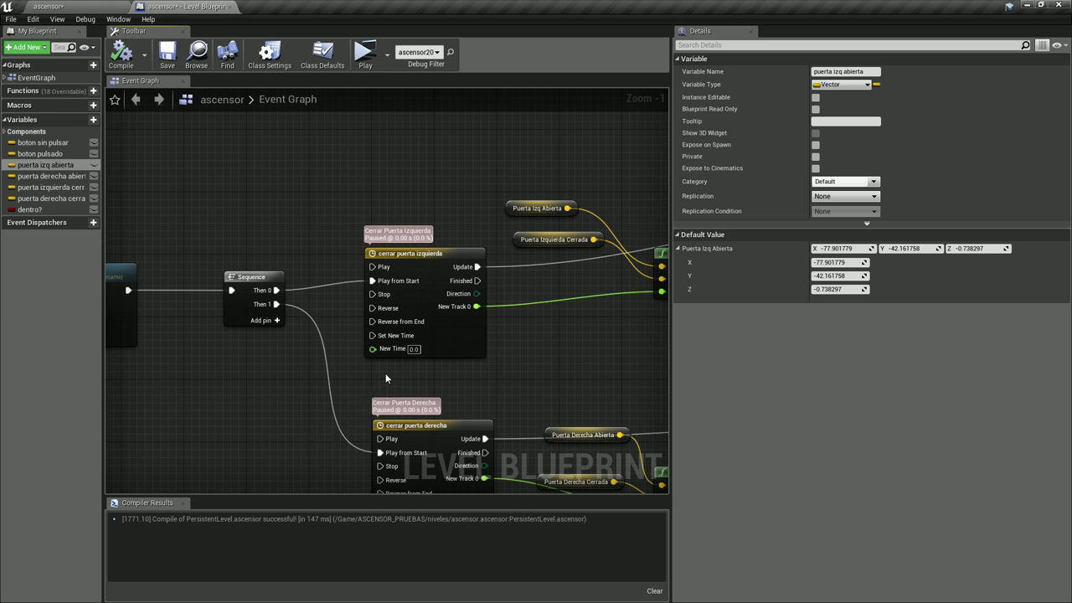
# - Frame the Sequence node and add a third output pin, Then 2
pyautogui.moveTo(427, 394); pyautogui.dragTo(339, 345, button='right')
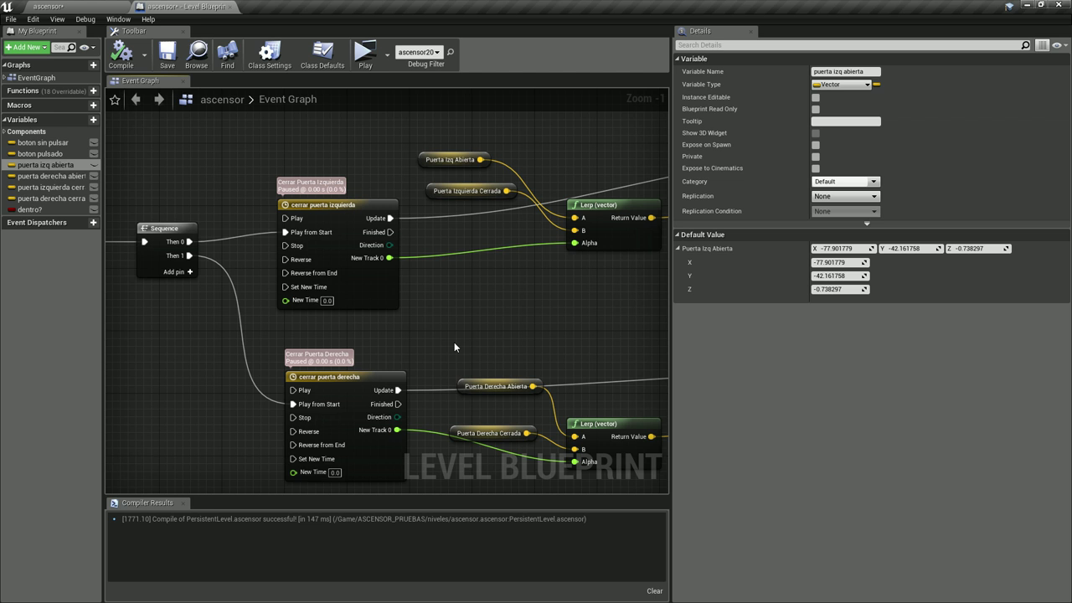
pyautogui.moveTo(548, 325); pyautogui.dragTo(547, 324, button='right')
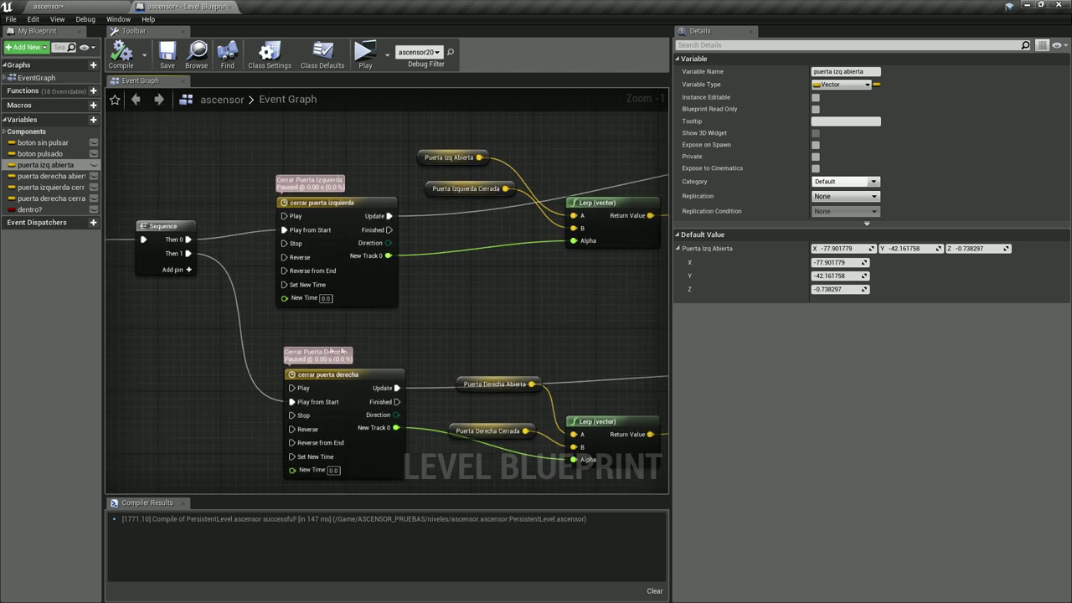
pyautogui.scroll(-3, 284, 264)
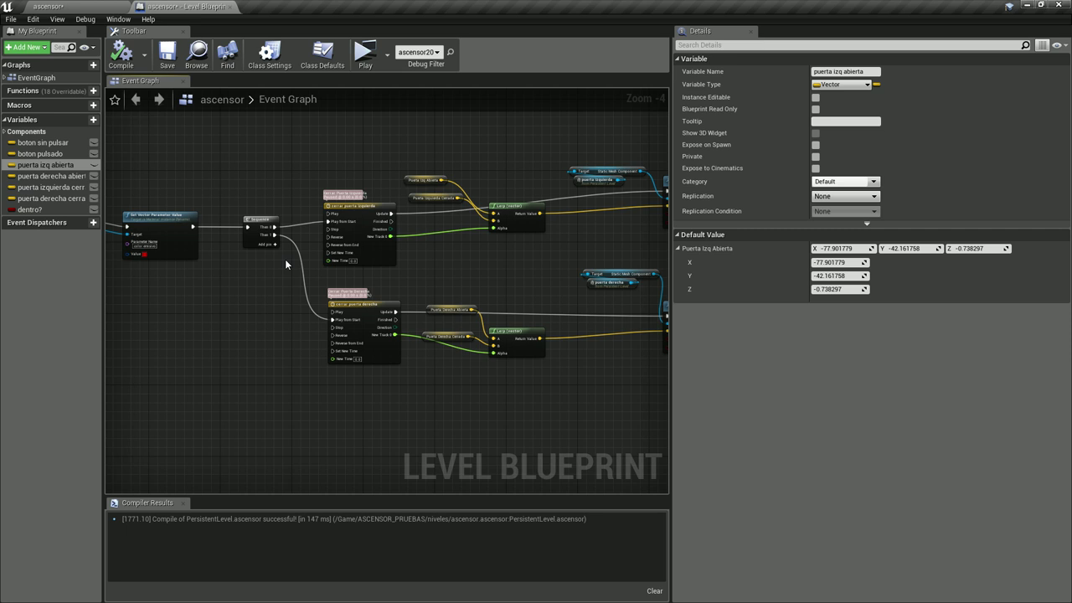
pyautogui.scroll(2, 335, 289)
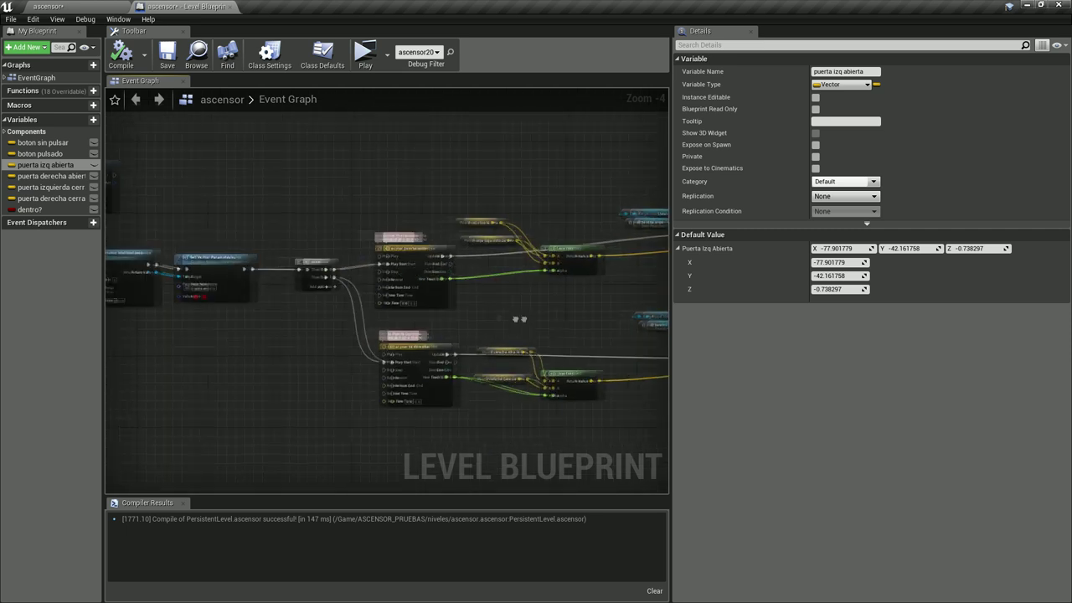
pyautogui.scroll(-2, 534, 279)
pyautogui.moveTo(535, 280); pyautogui.dragTo(506, 262, button='right')
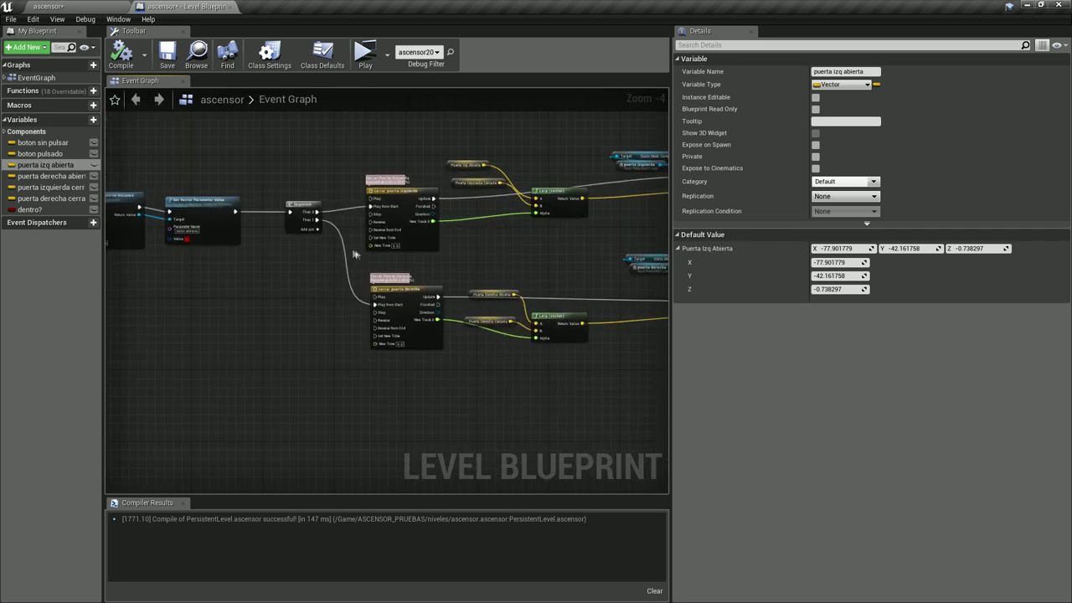
pyautogui.click(312, 230)
pyautogui.scroll(1, 600, 427)
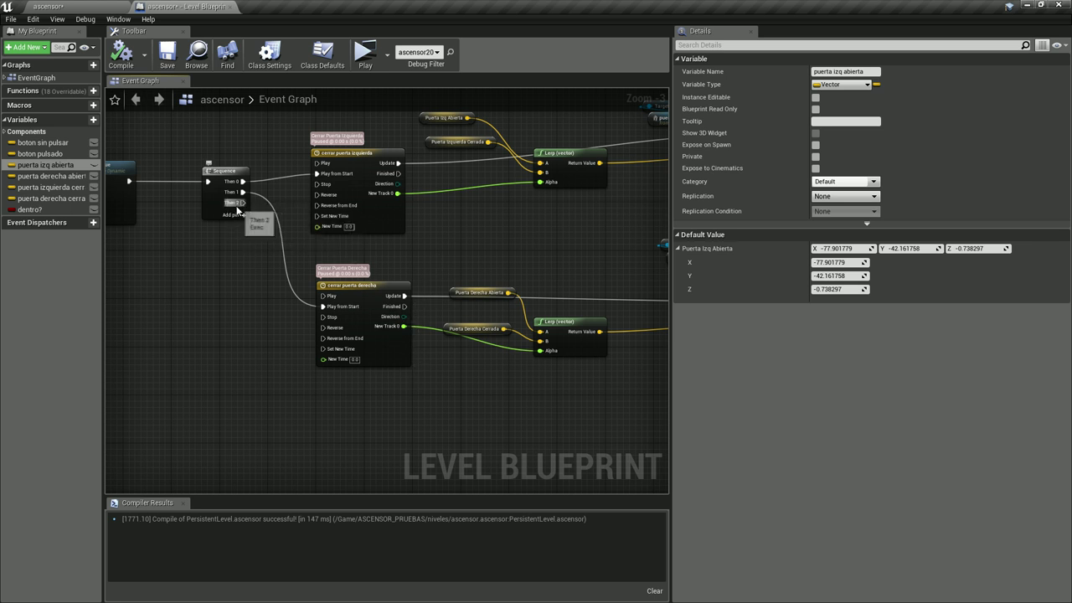
# - Remove the extra Then 2 output pin from the Sequence node
pyautogui.rightClick(238, 211)
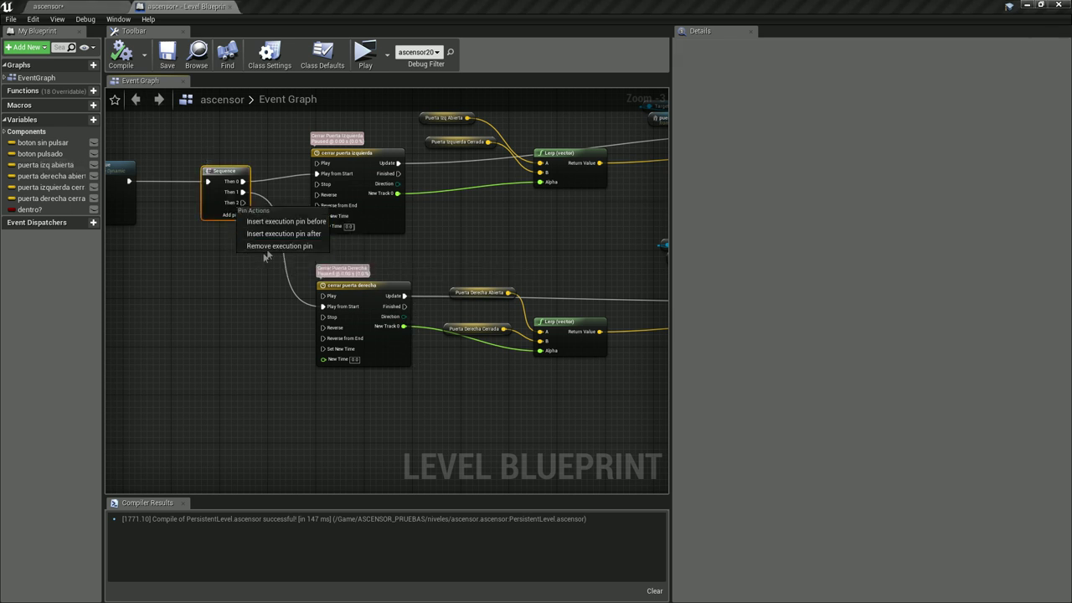
pyautogui.click(269, 246)
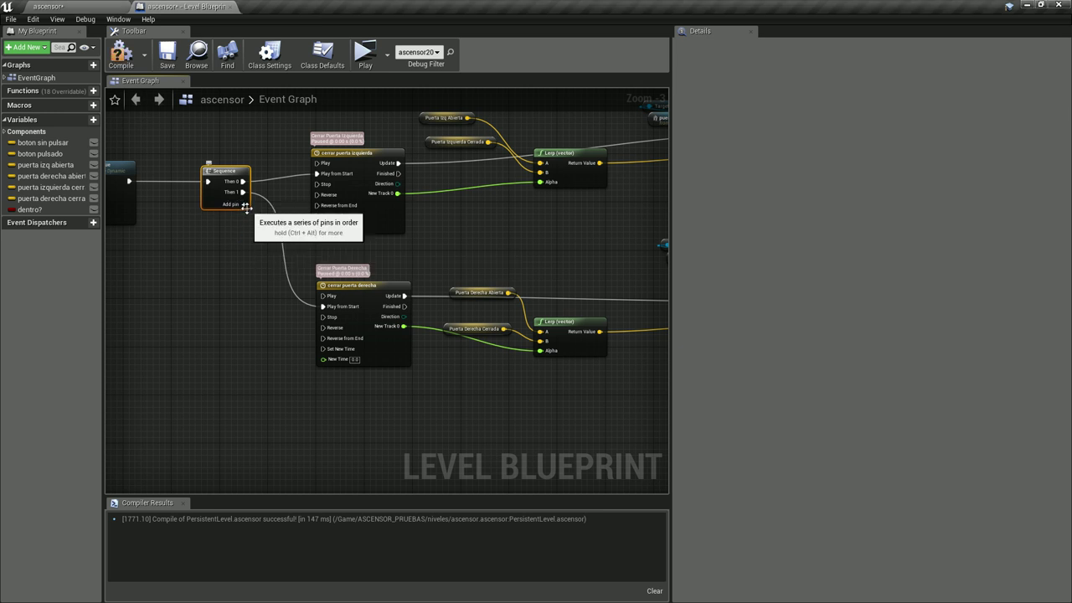
pyautogui.moveTo(212, 287)
pyautogui.mouseDown(button='right')
pyautogui.moveTo(192, 312)
pyautogui.moveTo(227, 186)
pyautogui.mouseUp(button='right')
pyautogui.moveTo(270, 214); pyautogui.dragTo(321, 339, button='right')
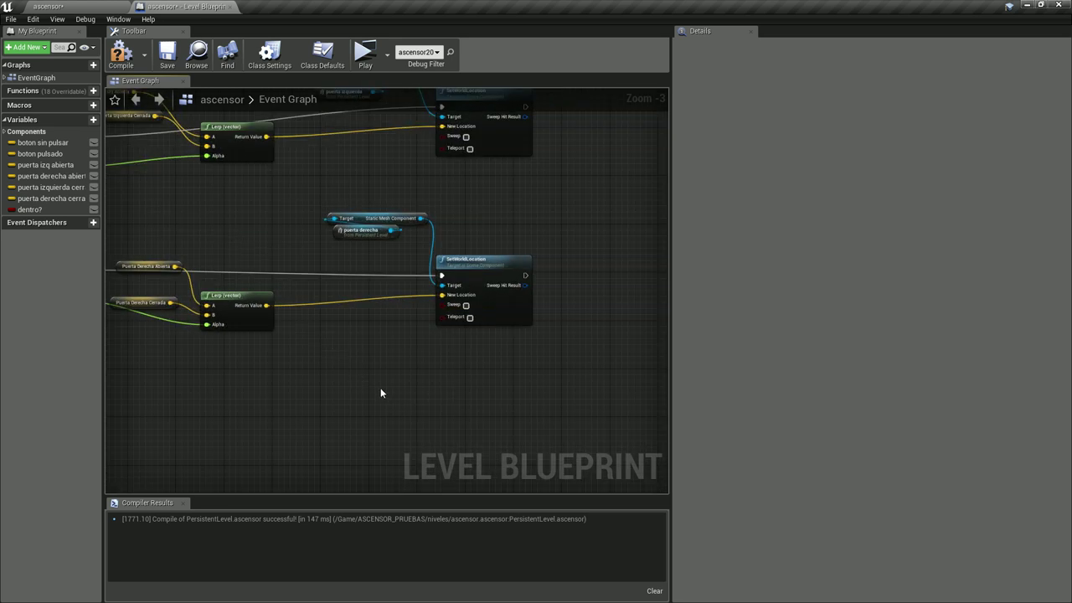
pyautogui.moveTo(380, 393); pyautogui.dragTo(512, 398, button='right')
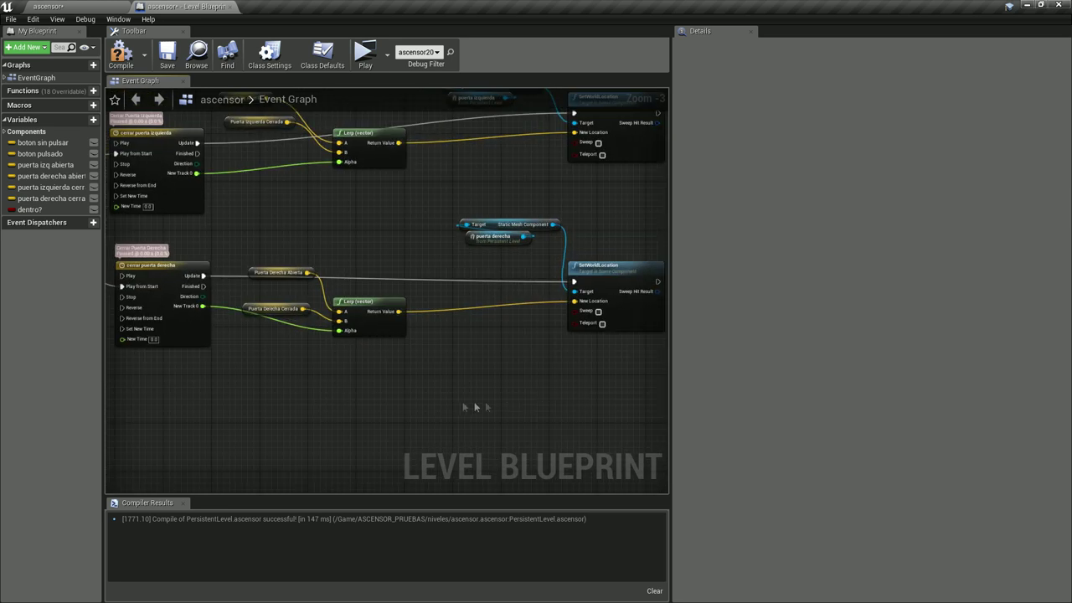
pyautogui.moveTo(349, 390); pyautogui.dragTo(271, 378, button='right')
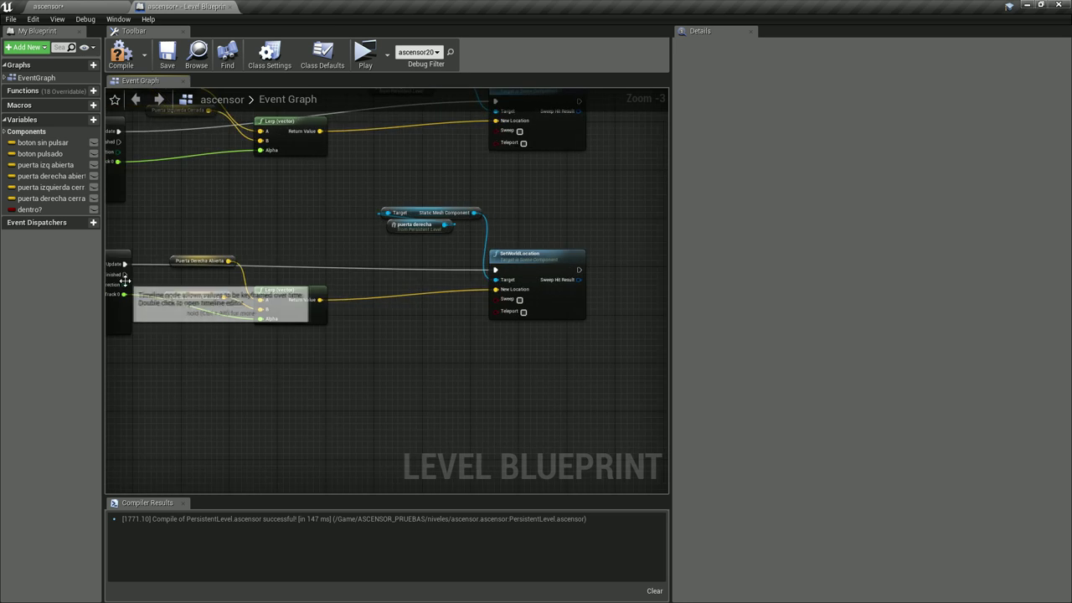
# - Add a Spawn Sound at Location node off the right door timeline's Finished output
pyautogui.moveTo(124, 275); pyautogui.dragTo(555, 395)
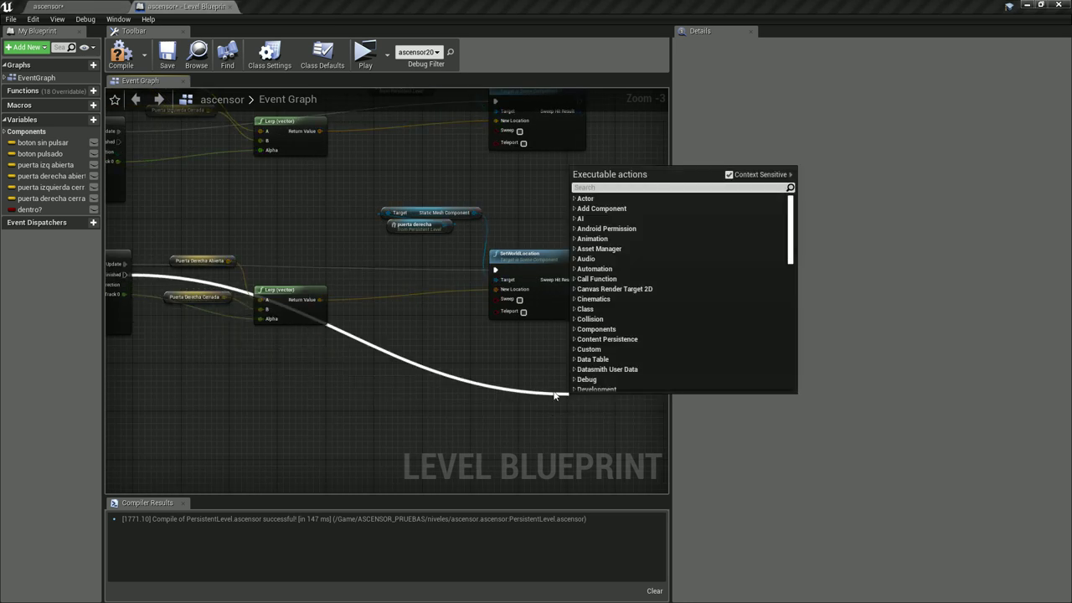
pyautogui.write('spaw')
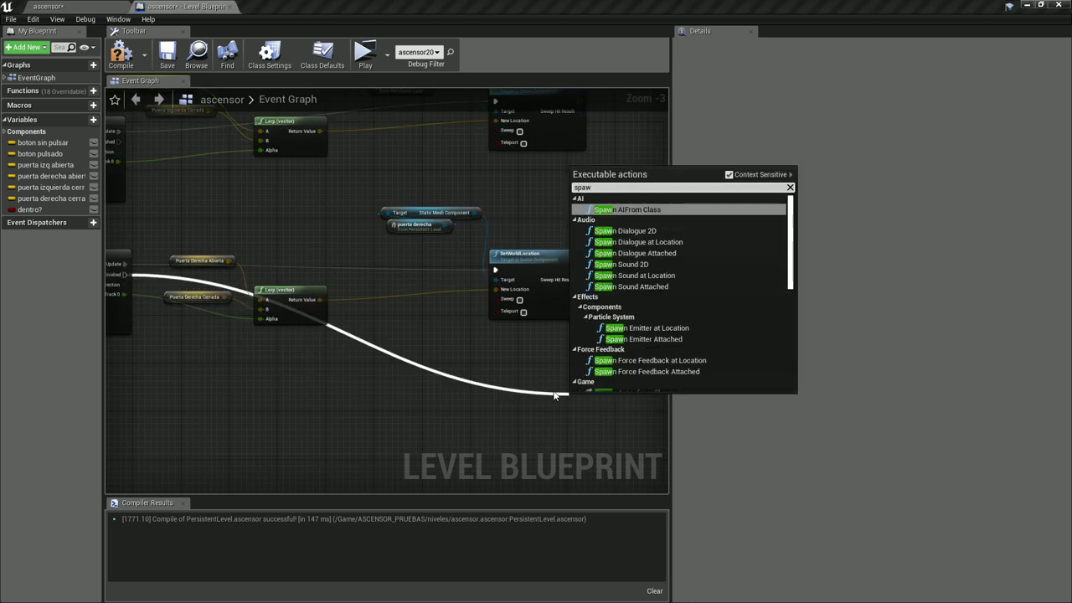
pyautogui.click(661, 277)
pyautogui.moveTo(642, 387); pyautogui.dragTo(395, 296, button='right')
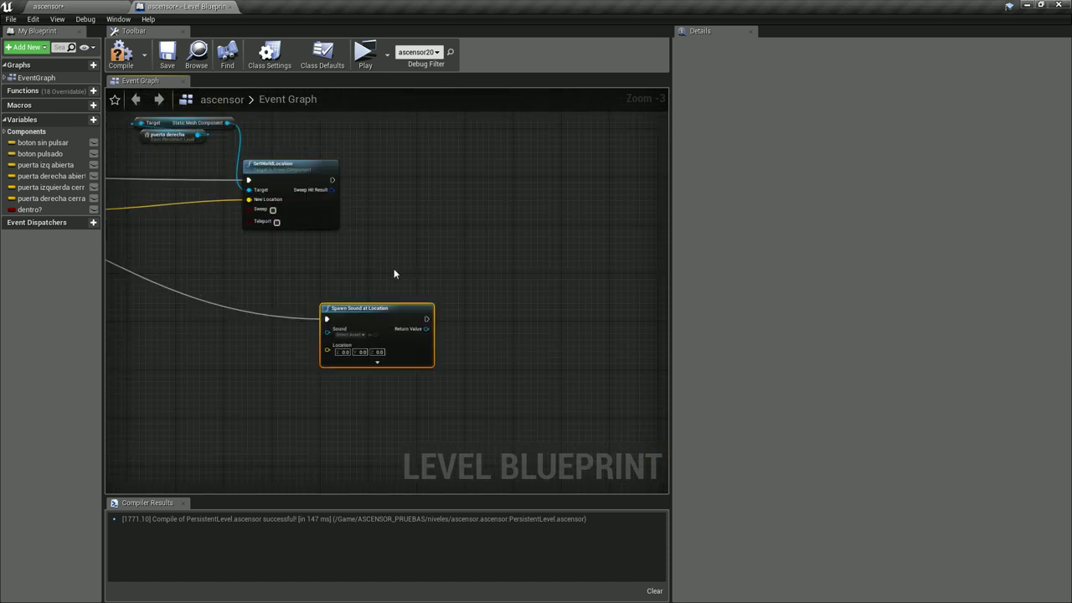
pyautogui.moveTo(402, 309); pyautogui.dragTo(507, 255)
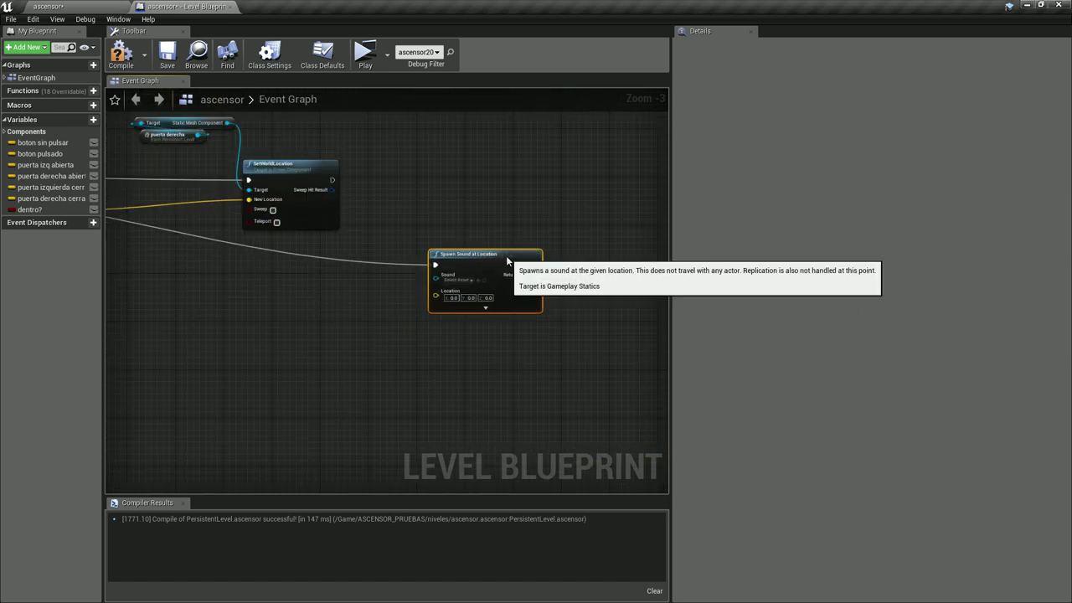
pyautogui.click(69, 6)
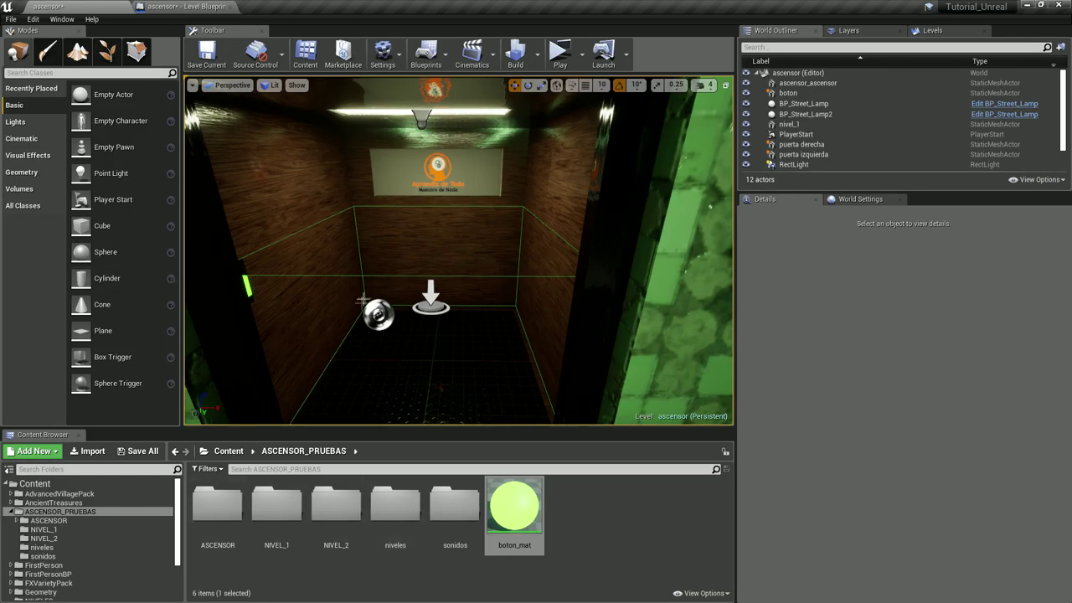
# - Add a trigger ascensor reference with GetActorLocation wired into Spawn Sound at Location's Location
pyautogui.click(433, 310)
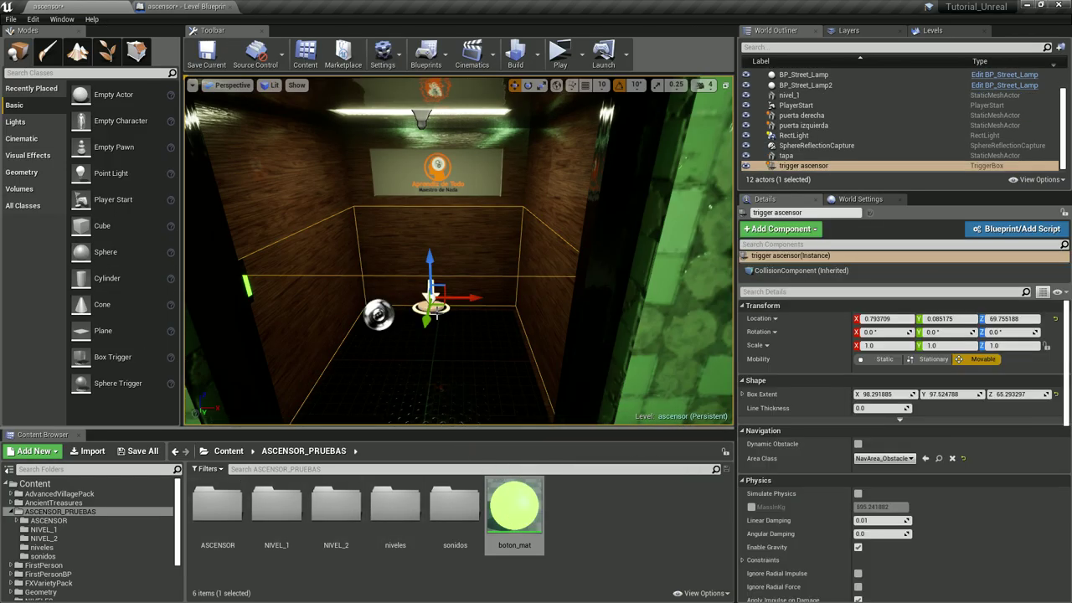
pyautogui.click(186, 6)
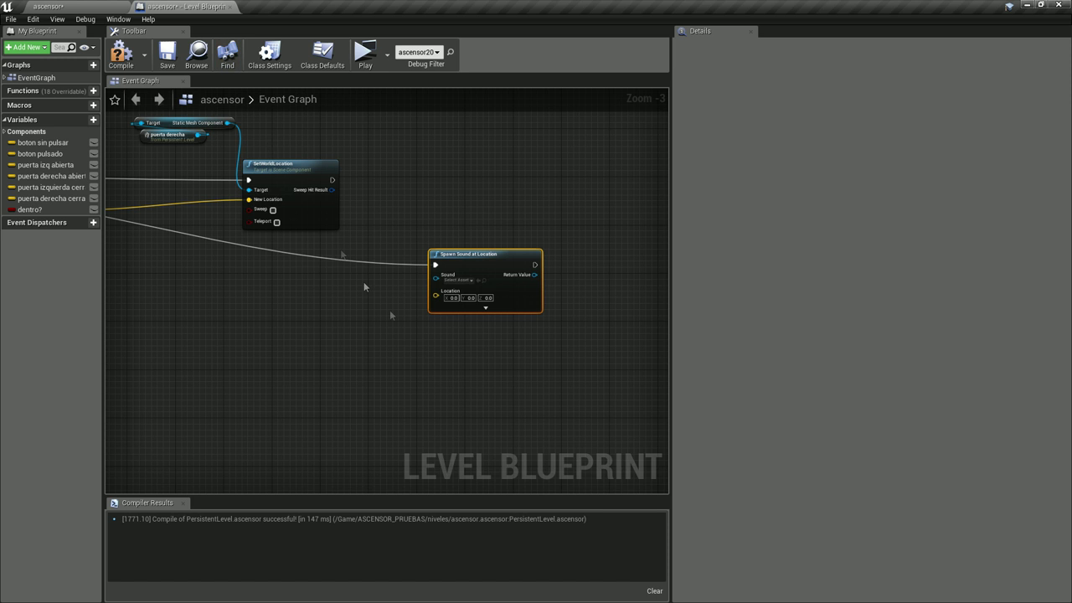
pyautogui.rightClick(281, 295)
pyautogui.click(363, 350)
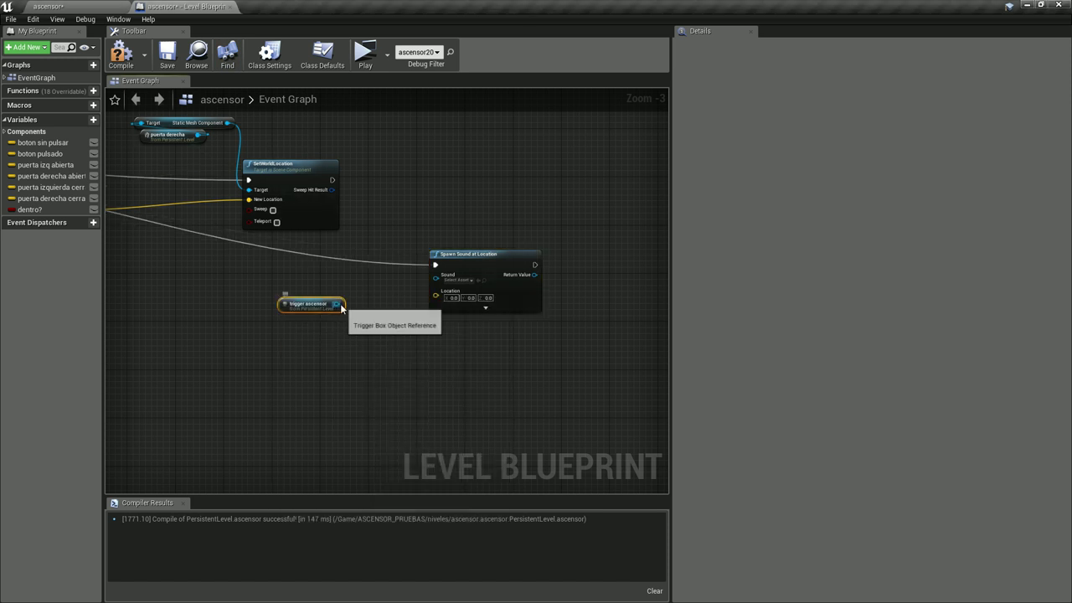
pyautogui.moveTo(339, 304); pyautogui.dragTo(359, 349)
pyautogui.write('get')
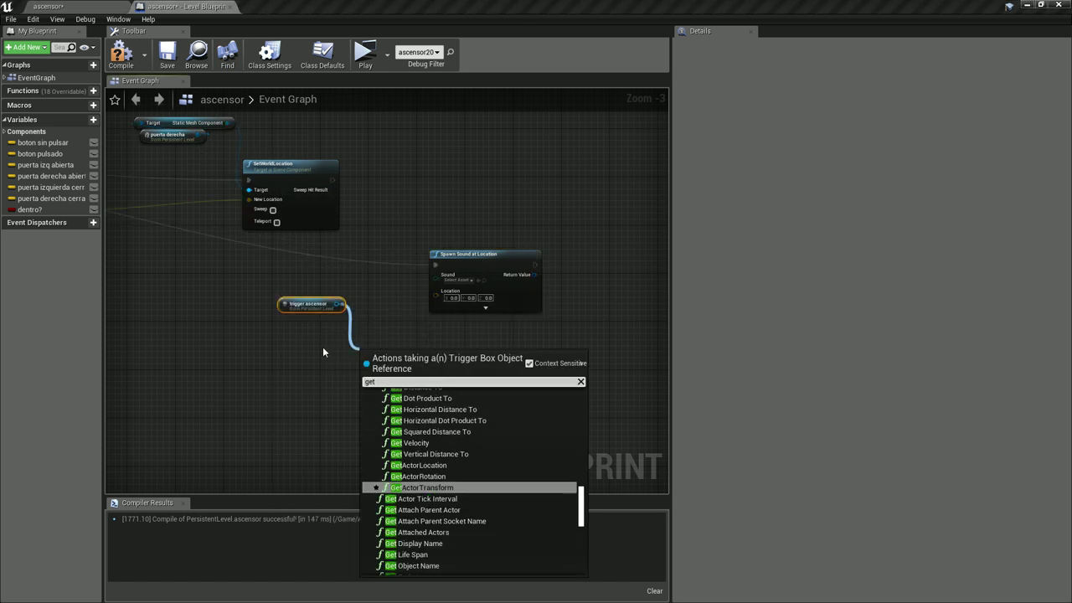
pyautogui.write(' world loc')
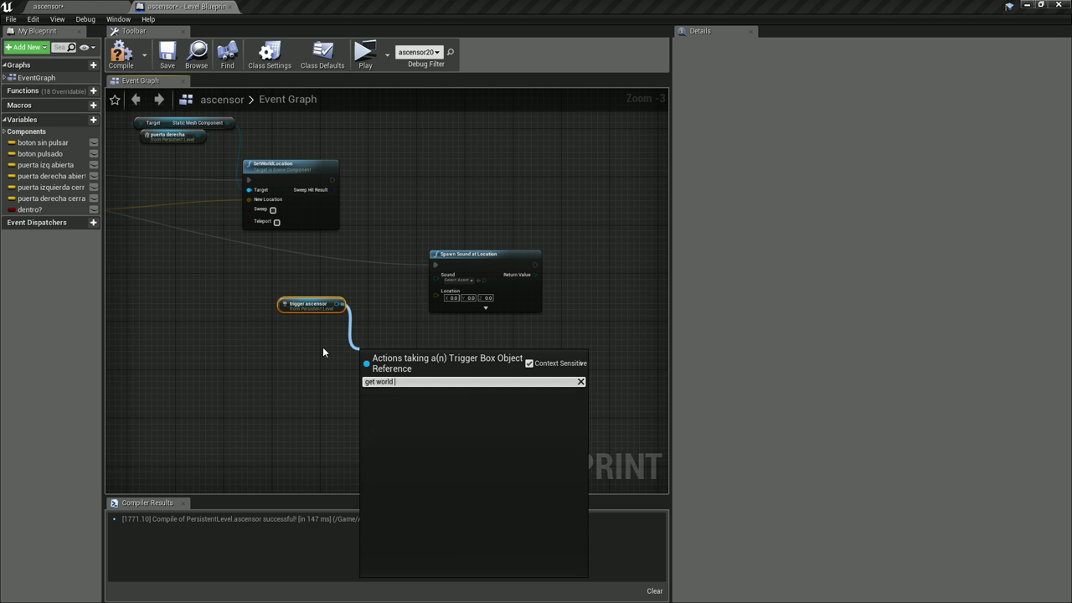
pyautogui.press('BackSpace')
pyautogui.press('BackSpace')
pyautogui.press('BackSpace')
pyautogui.press('BackSpace')
pyautogui.press('BackSpace')
pyautogui.press('BackSpace')
pyautogui.write('loca')
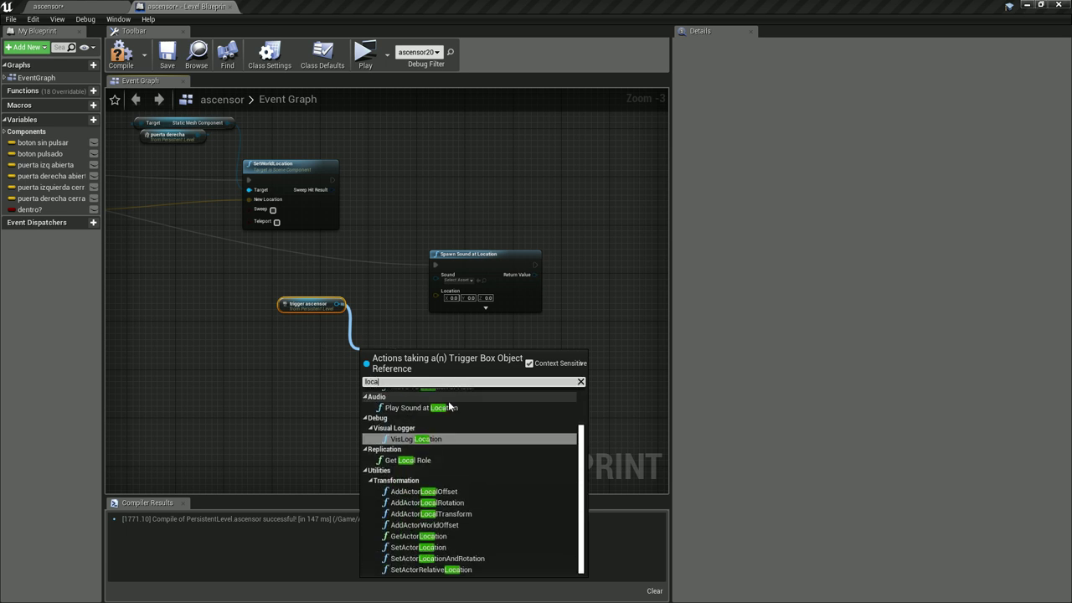
pyautogui.write('tio')
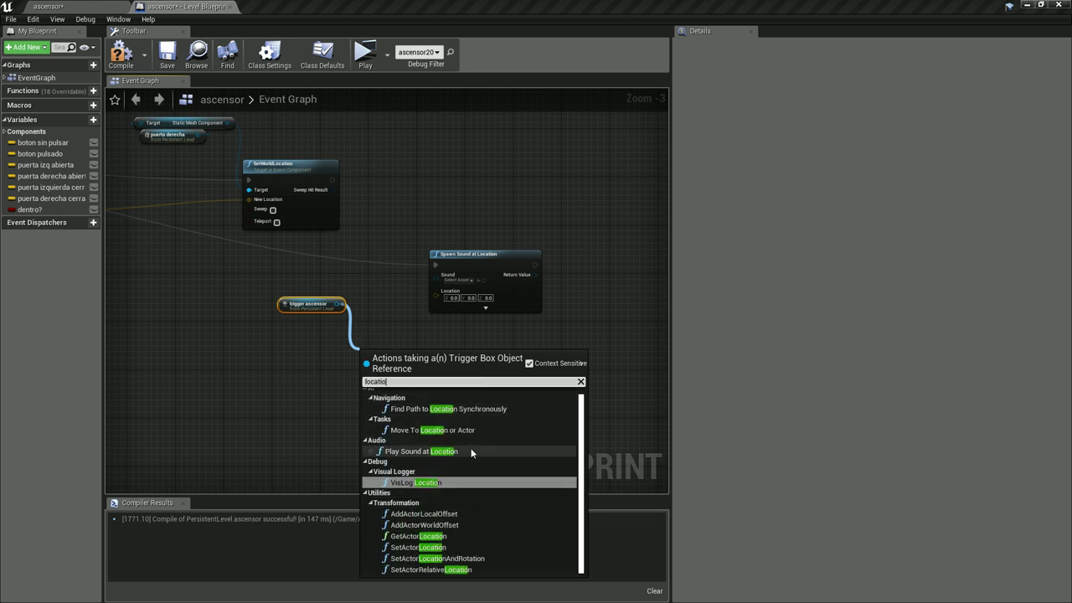
pyautogui.click(474, 535)
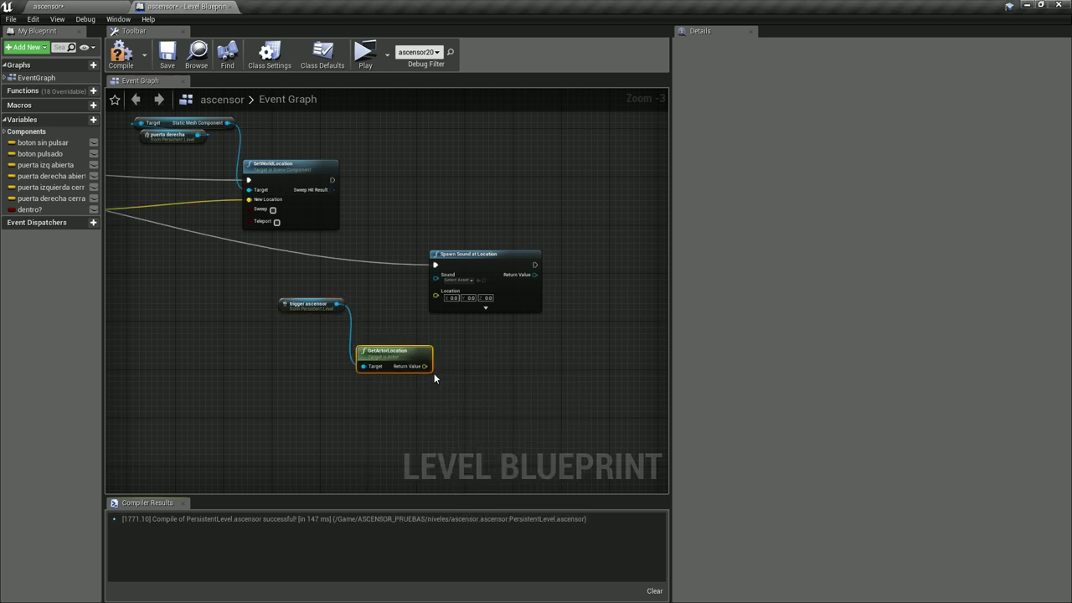
pyautogui.moveTo(424, 366)
pyautogui.mouseDown()
pyautogui.moveTo(435, 298)
pyautogui.moveTo(495, 194)
pyautogui.moveTo(560, 244)
pyautogui.mouseUp()
# - Rearrange the Spawn Sound, trigger and location nodes neatly in the graph
pyautogui.moveTo(260, 292); pyautogui.dragTo(560, 292, button='right')
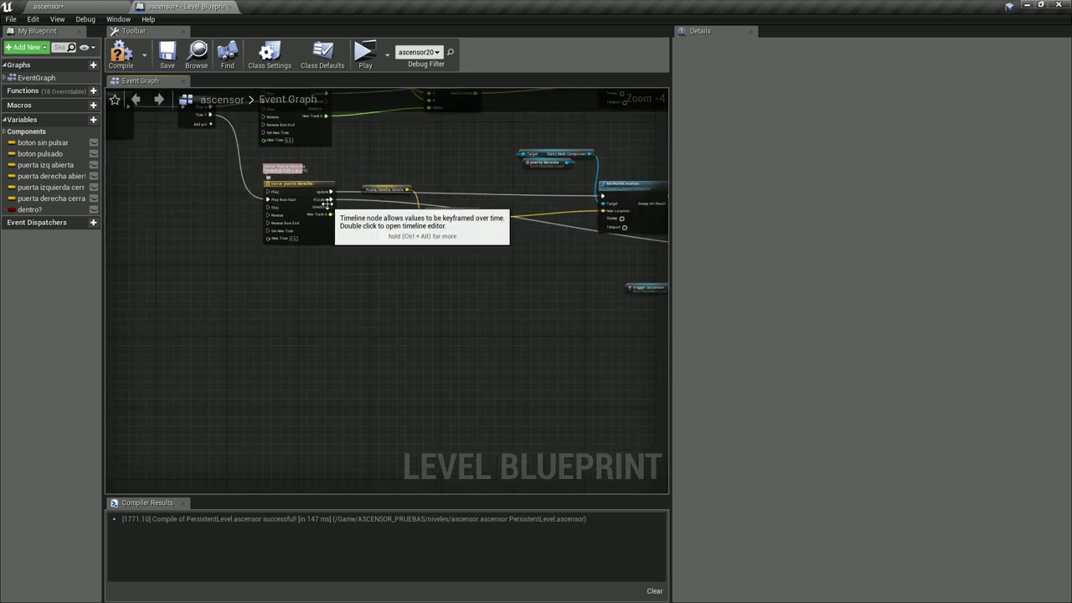
pyautogui.scroll(1, 578, 331)
pyautogui.moveTo(578, 330); pyautogui.dragTo(93, 301, button='right')
pyautogui.moveTo(570, 224)
pyautogui.mouseDown()
pyautogui.moveTo(576, 295)
pyautogui.moveTo(585, 268)
pyautogui.mouseUp()
pyautogui.moveTo(513, 418); pyautogui.dragTo(412, 418, button='right')
pyautogui.scroll(-3, 412, 418)
pyautogui.moveTo(261, 337)
pyautogui.mouseDown()
pyautogui.moveTo(317, 375)
pyautogui.moveTo(516, 401)
pyautogui.mouseUp()
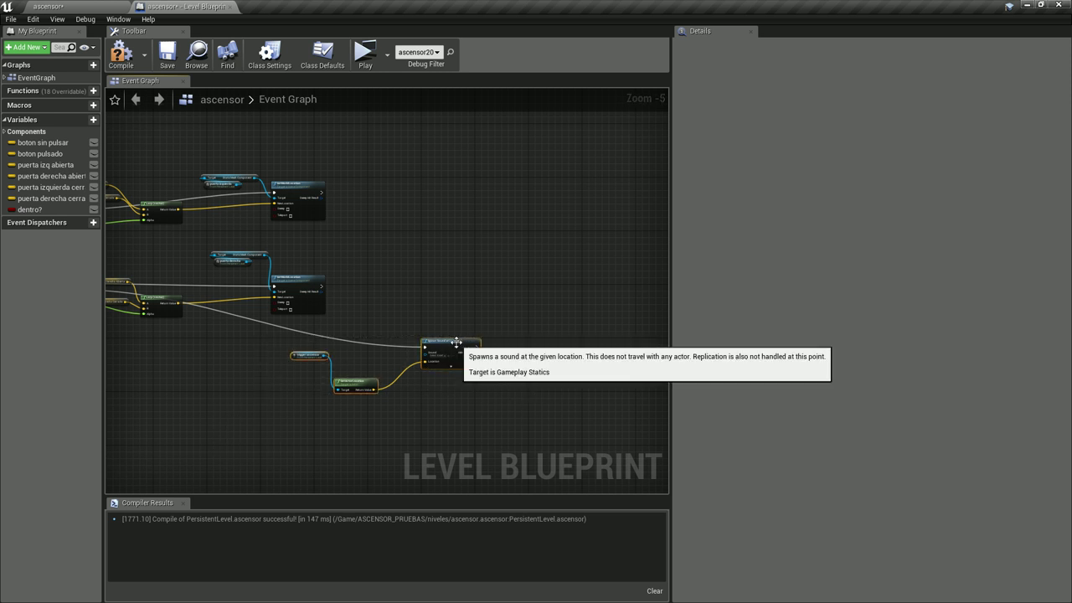
pyautogui.moveTo(461, 340); pyautogui.dragTo(488, 436)
pyautogui.moveTo(361, 282); pyautogui.dragTo(377, 220, button='right')
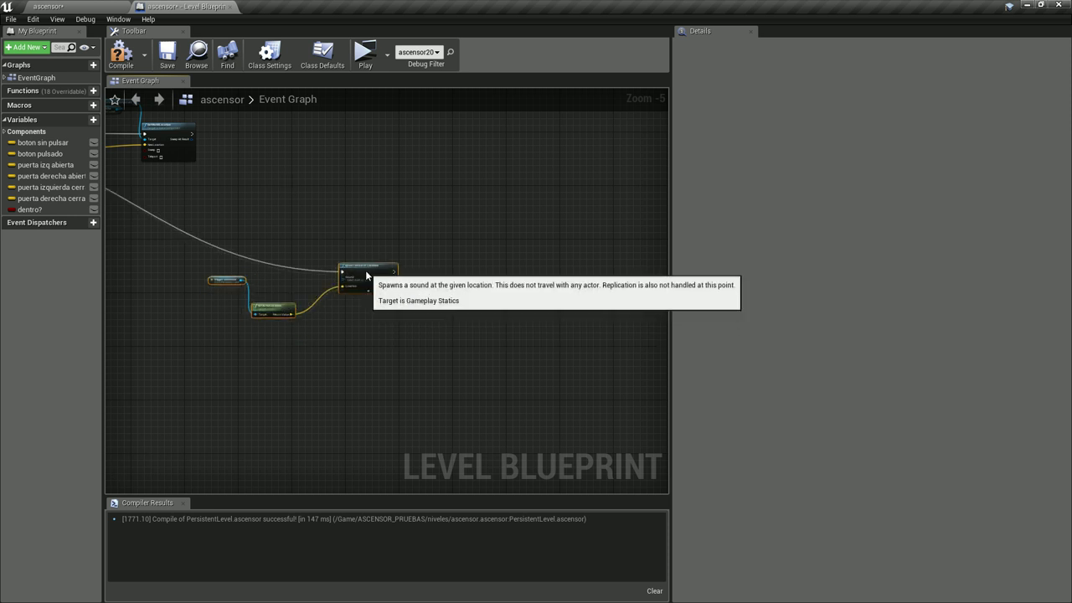
pyautogui.click(78, 5)
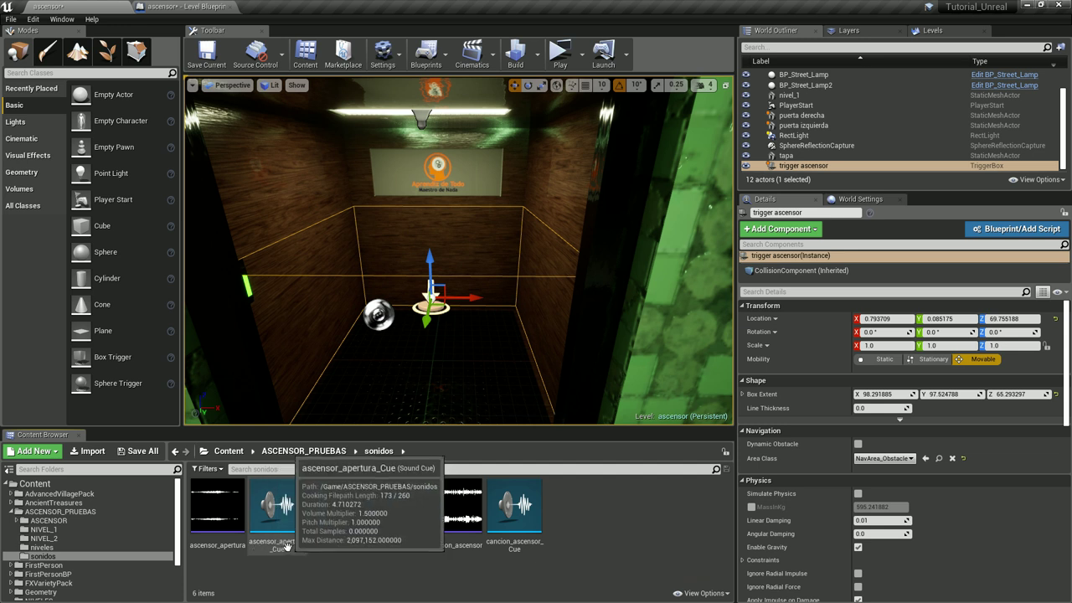
# - Delete the ascensor_apertura_Cue, ascensor_cierre_y_movimiento_Cue and cancion_ascensor_Cue assets
pyautogui.click(258, 540)
pyautogui.keyDown('ctrl'); pyautogui.click(408, 540); pyautogui.keyUp('ctrl')
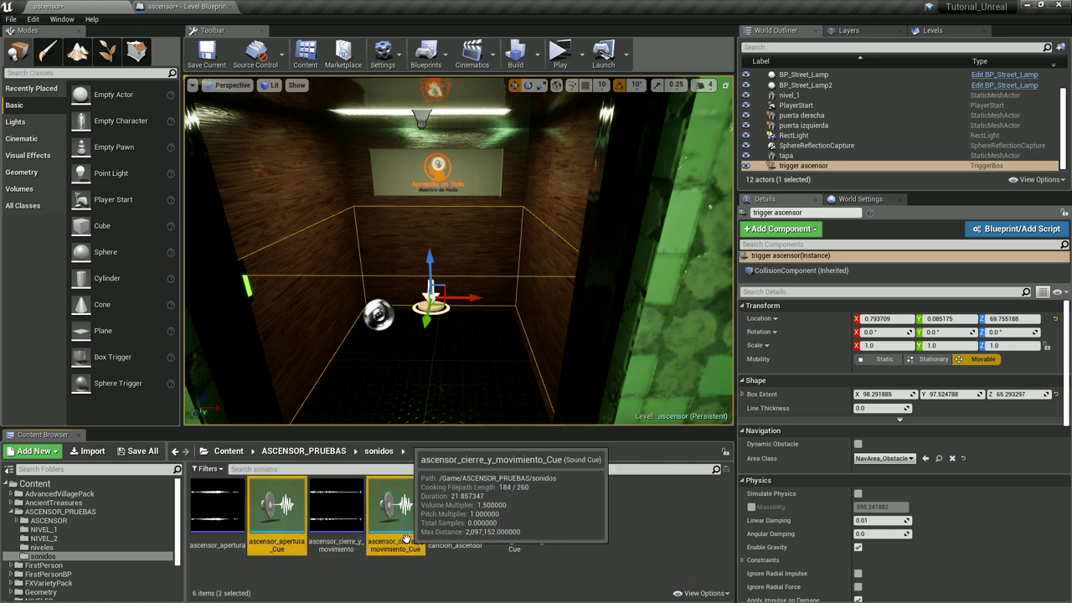
pyautogui.keyDown('ctrl'); pyautogui.click(541, 528); pyautogui.keyUp('ctrl')
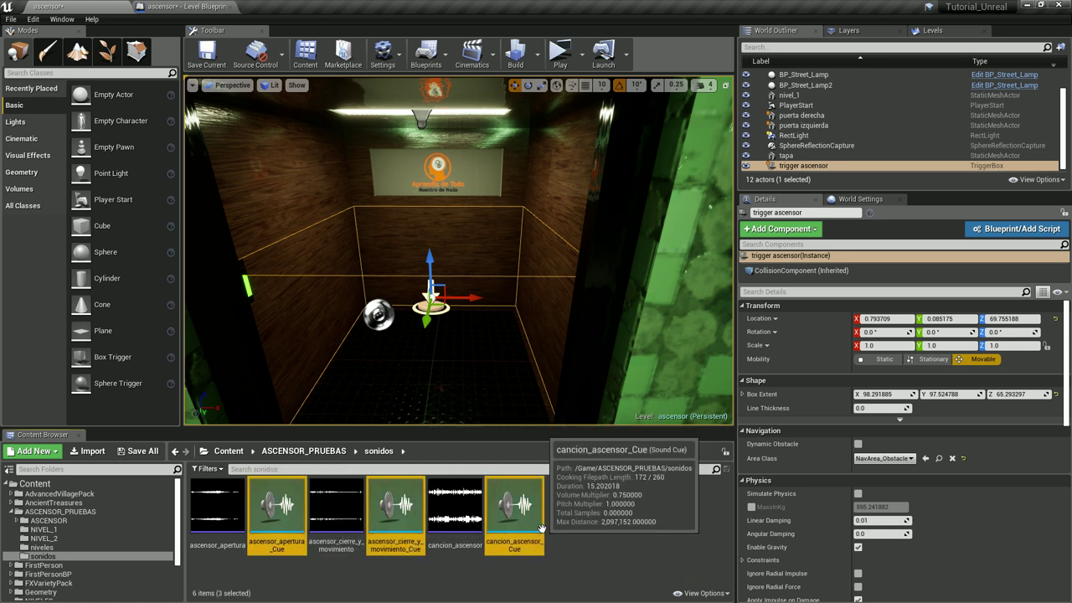
pyautogui.press('Delete')
pyautogui.click(486, 484)
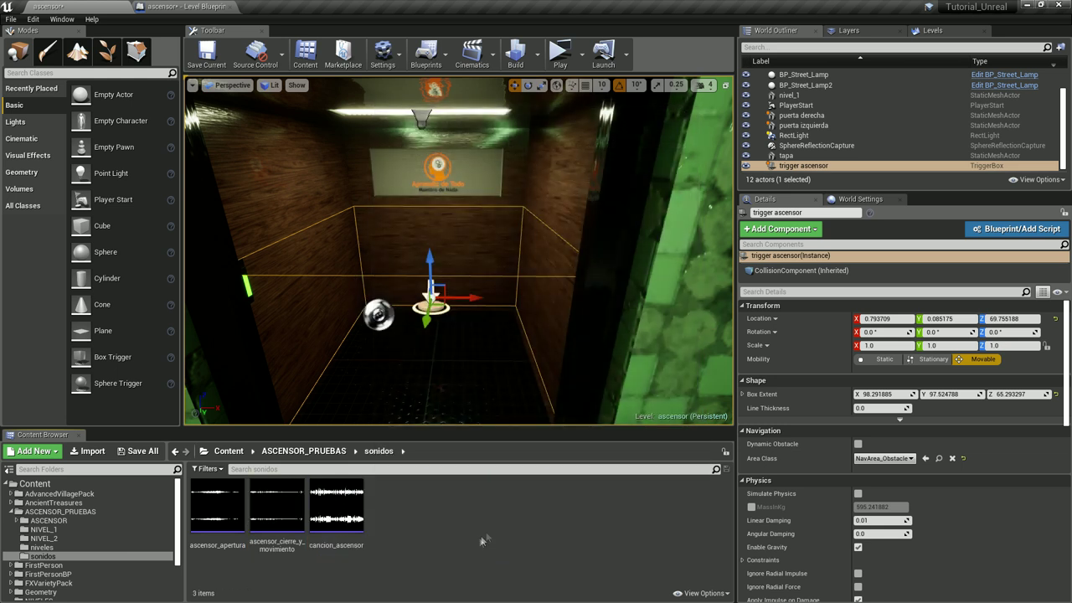
# - Preview the ascensor_apertura, ascensor_cierre_y_movimiento and cancion_ascensor sound waves
pyautogui.moveTo(281, 537)
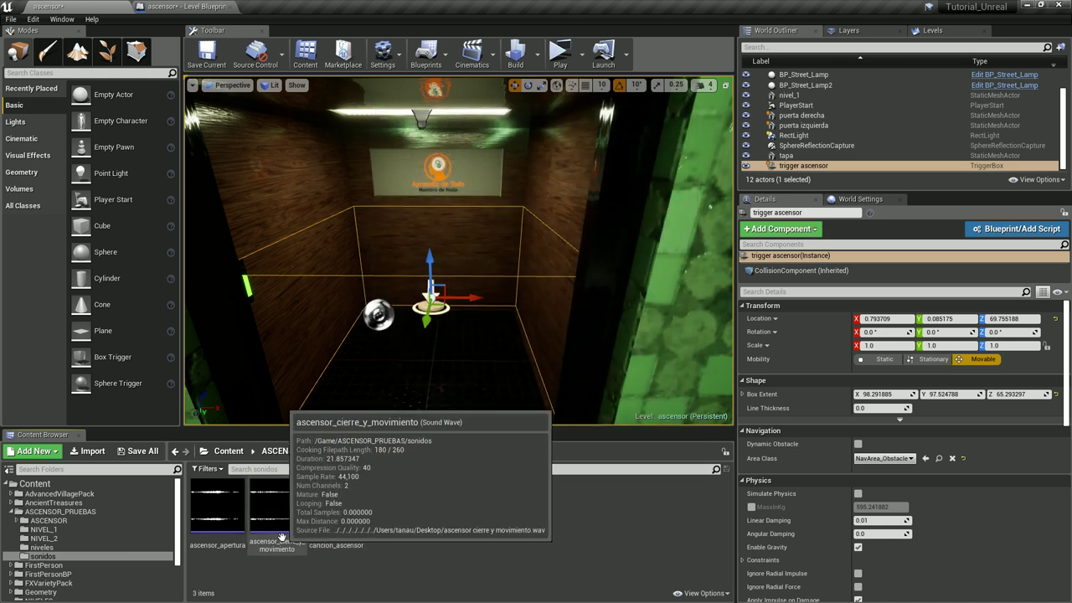
pyautogui.moveTo(228, 523)
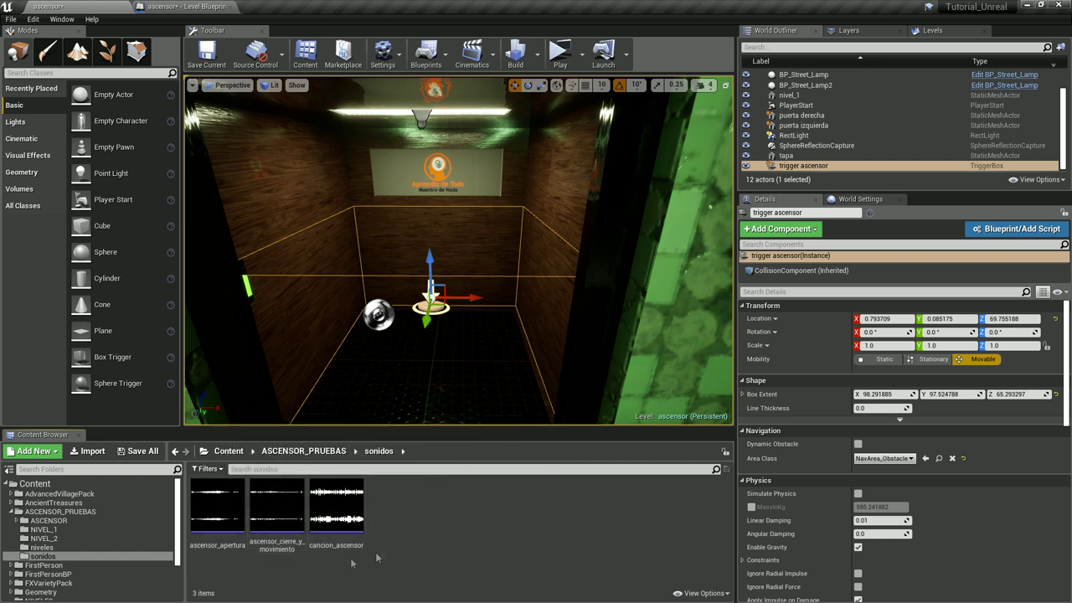
pyautogui.click(217, 507)
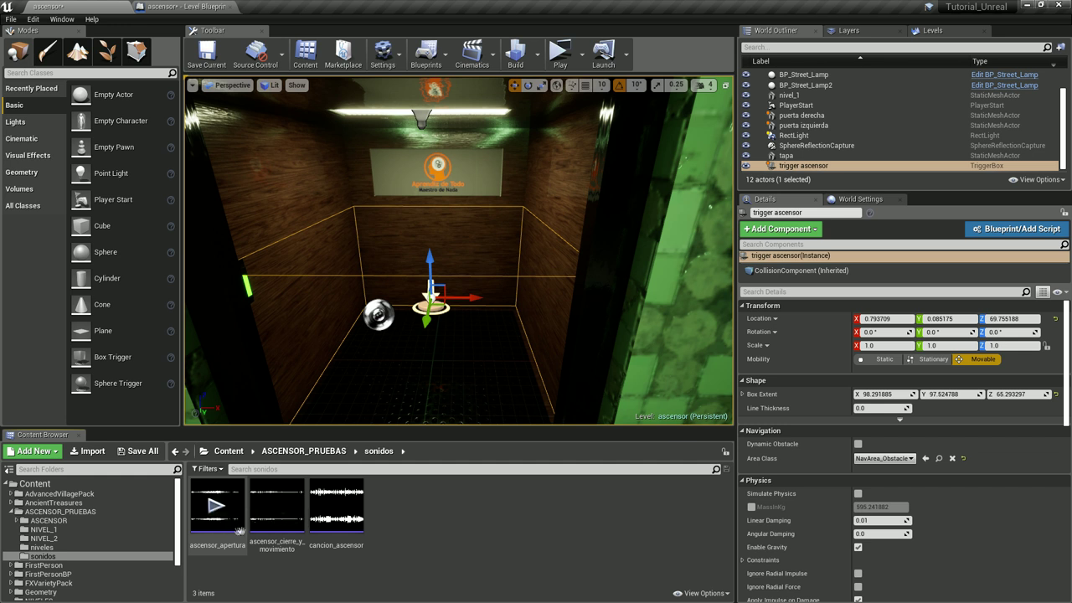
pyautogui.click(277, 505)
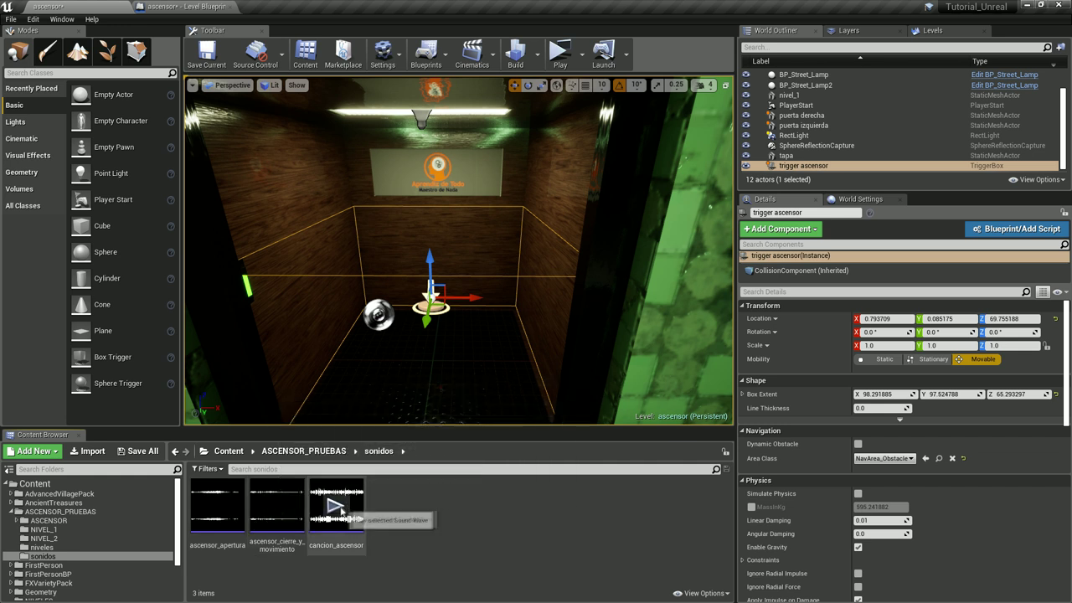
pyautogui.click(335, 506)
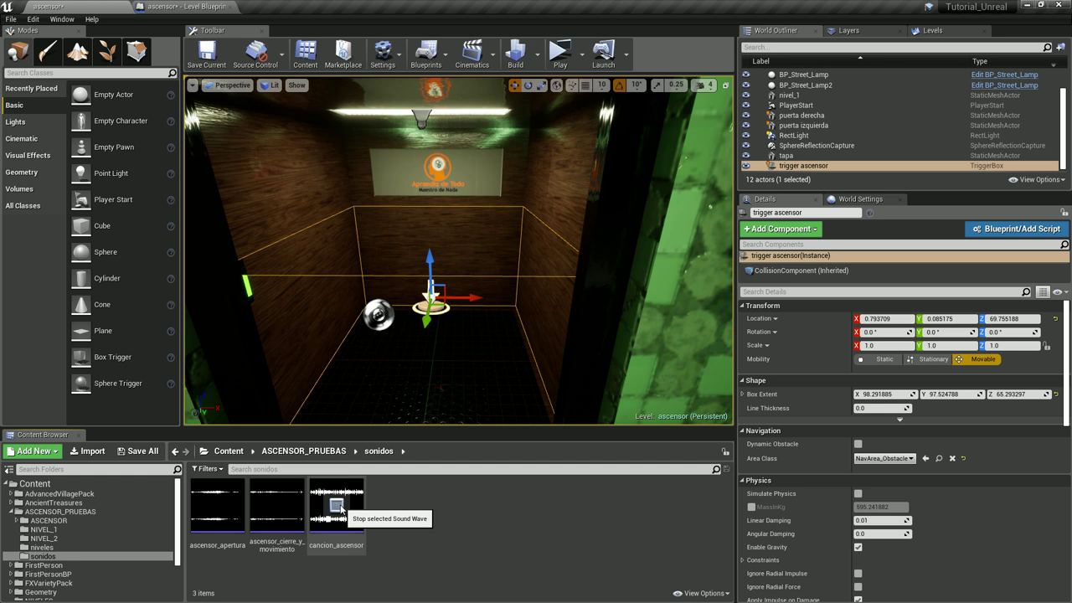
pyautogui.click(337, 507)
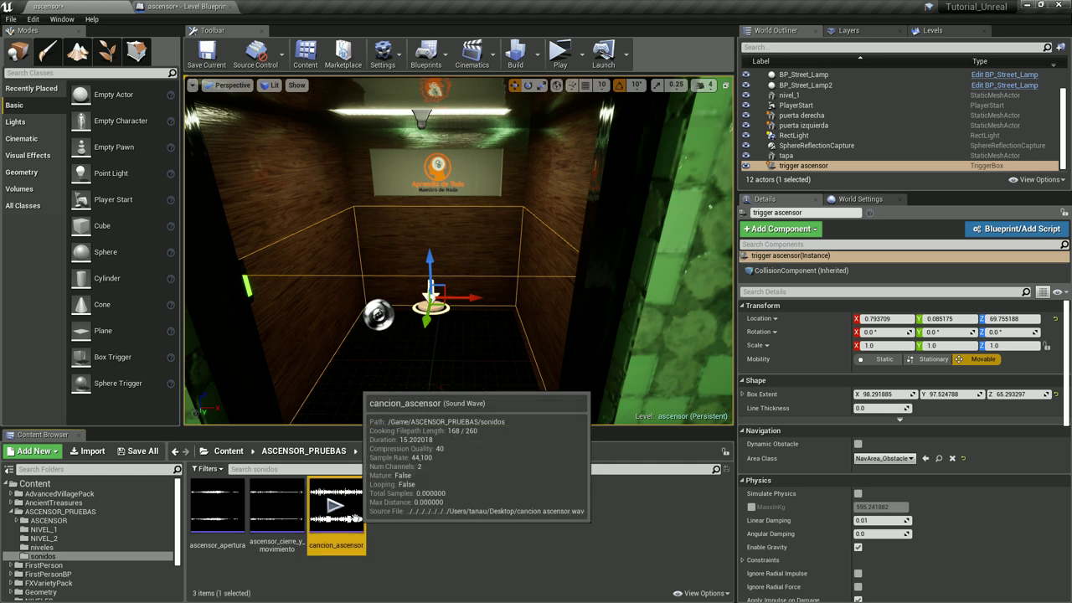
# - Create a sound cue from cancion_ascensor with its default name
pyautogui.rightClick(357, 531)
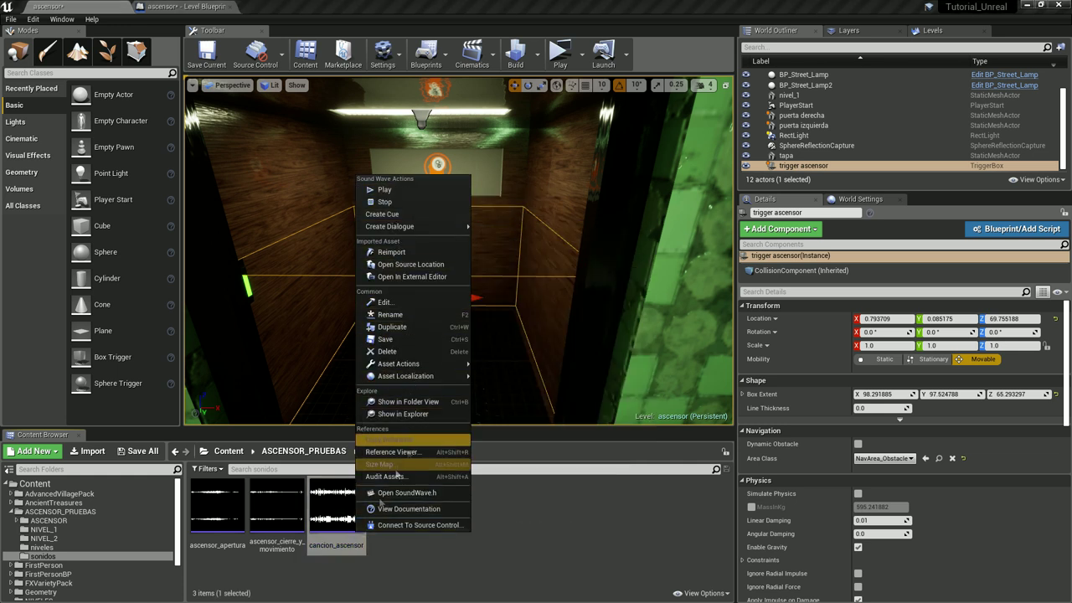
pyautogui.moveTo(352, 549)
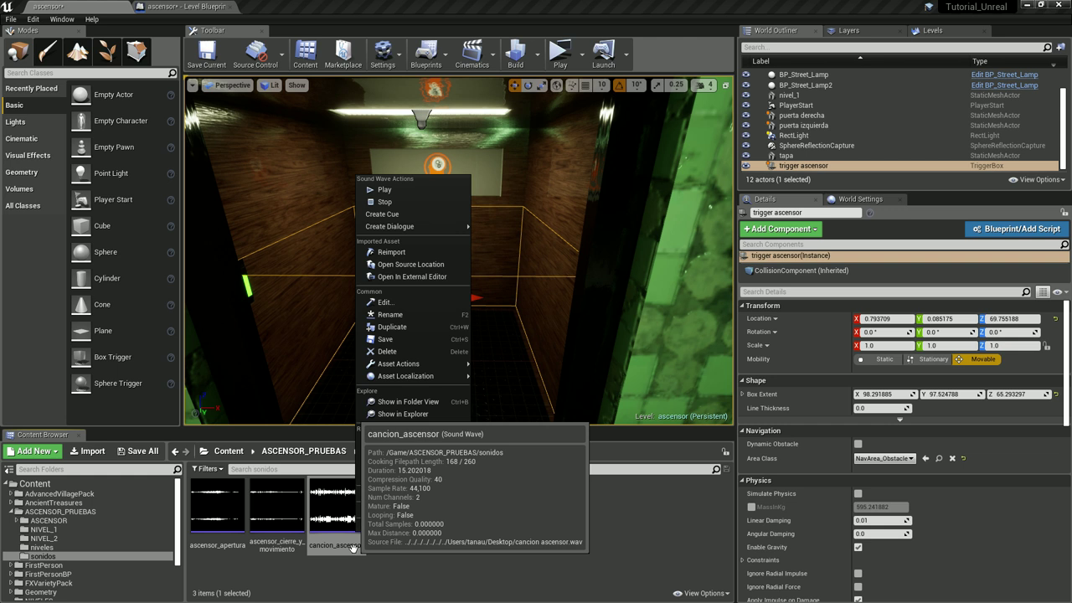
pyautogui.click(383, 214)
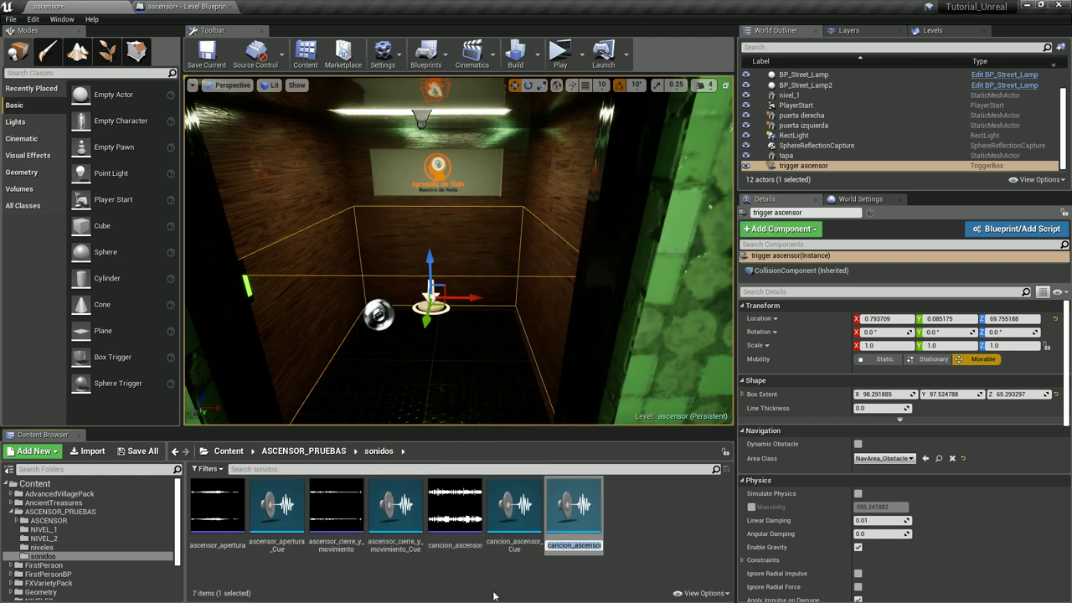
pyautogui.press('Return')
pyautogui.click(344, 584)
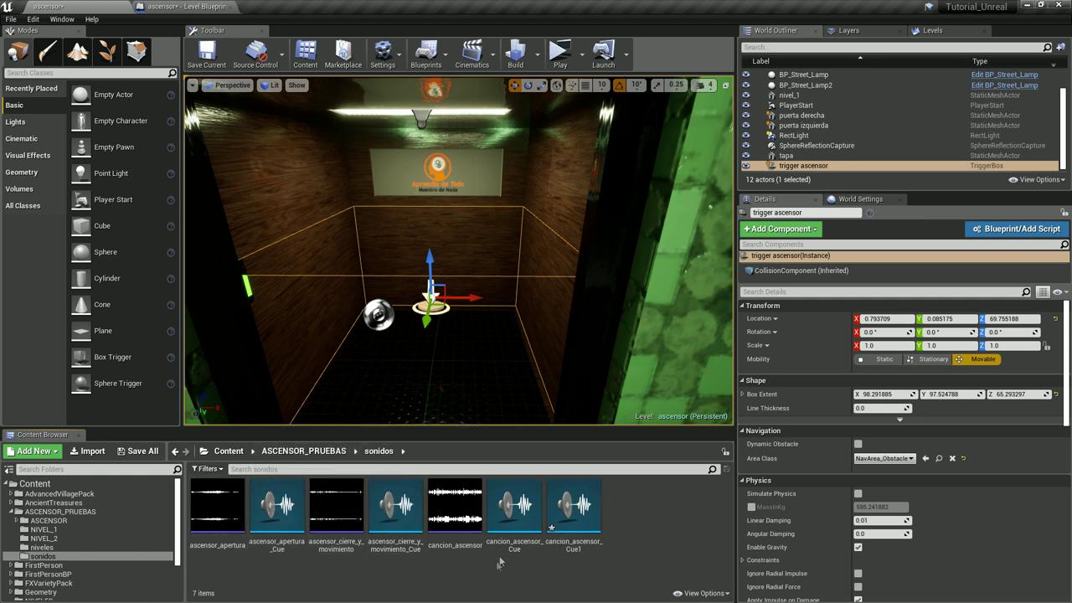
# - Delete the extra cancion_ascensor_Cue1 and open cancion_ascensor_Cue for editing
pyautogui.doubleClick(574, 510)
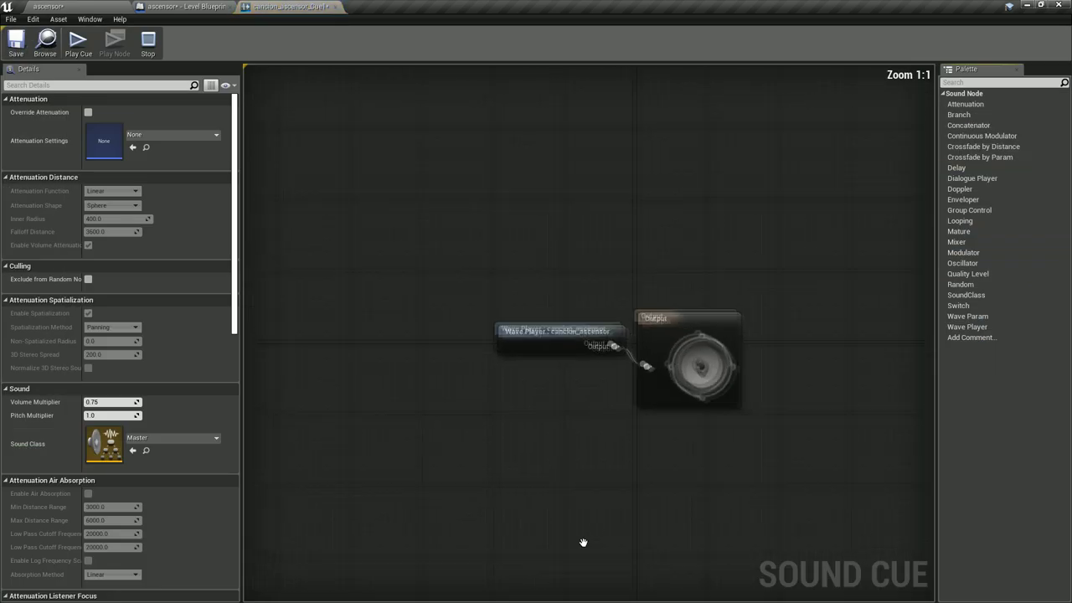
pyautogui.click(326, 6)
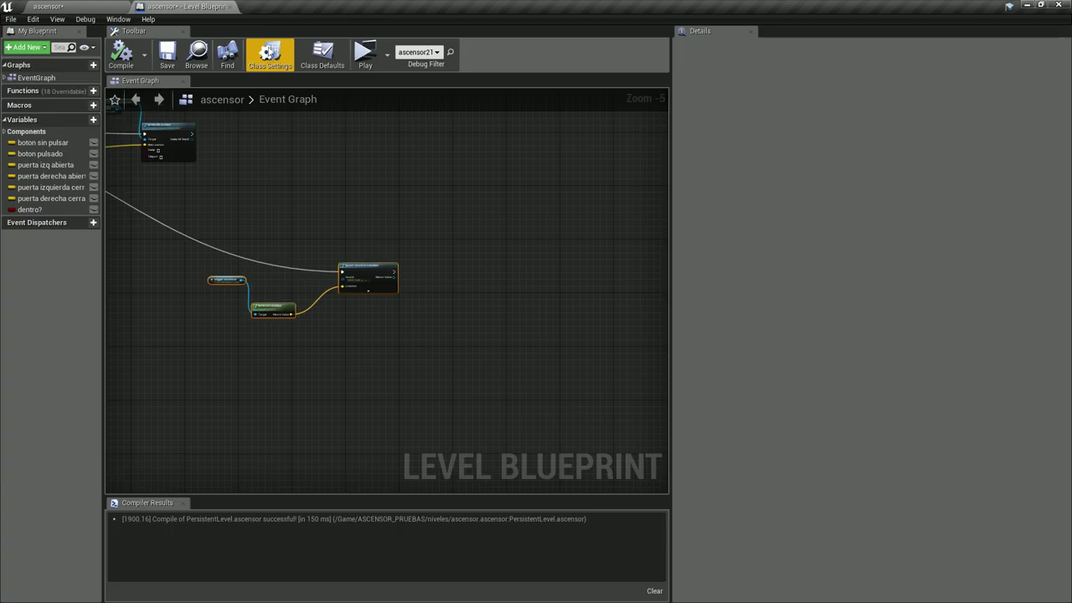
pyautogui.click(47, 6)
pyautogui.click(585, 529)
pyautogui.press('Delete')
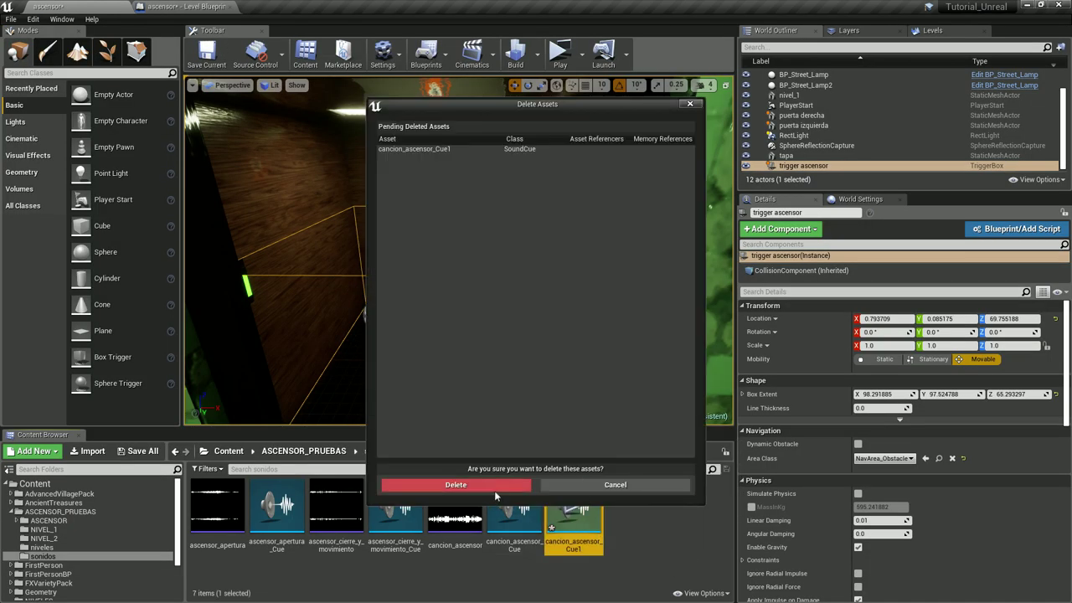
pyautogui.click(494, 486)
pyautogui.doubleClick(514, 515)
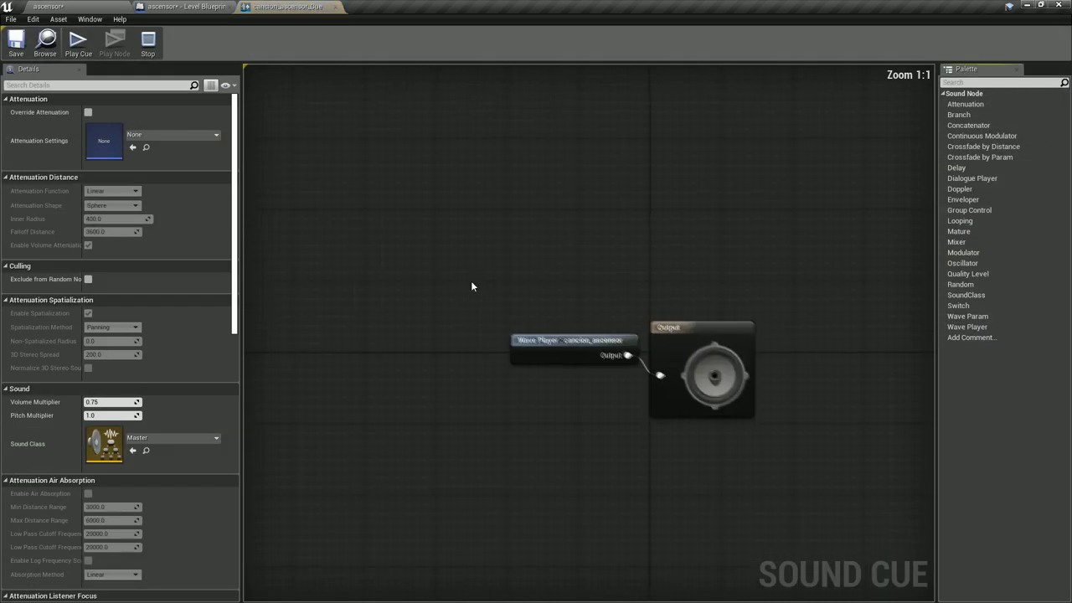
# - Inspect the cue's Wave Player and Output nodes, moving the Wave Player up and left
pyautogui.moveTo(392, 242); pyautogui.dragTo(767, 484)
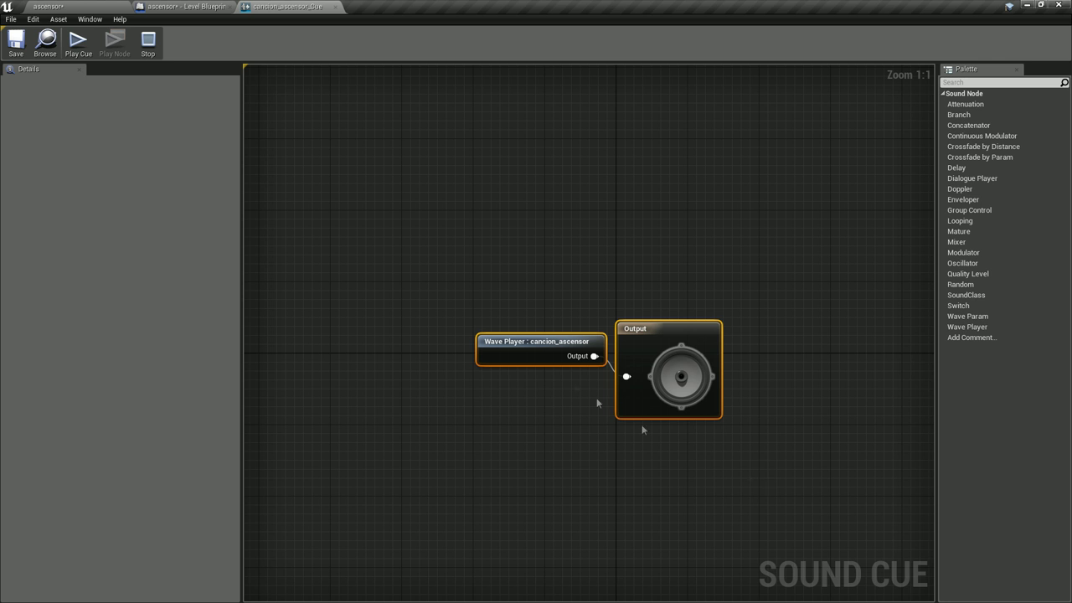
pyautogui.moveTo(441, 250); pyautogui.dragTo(740, 481)
pyautogui.click(647, 362)
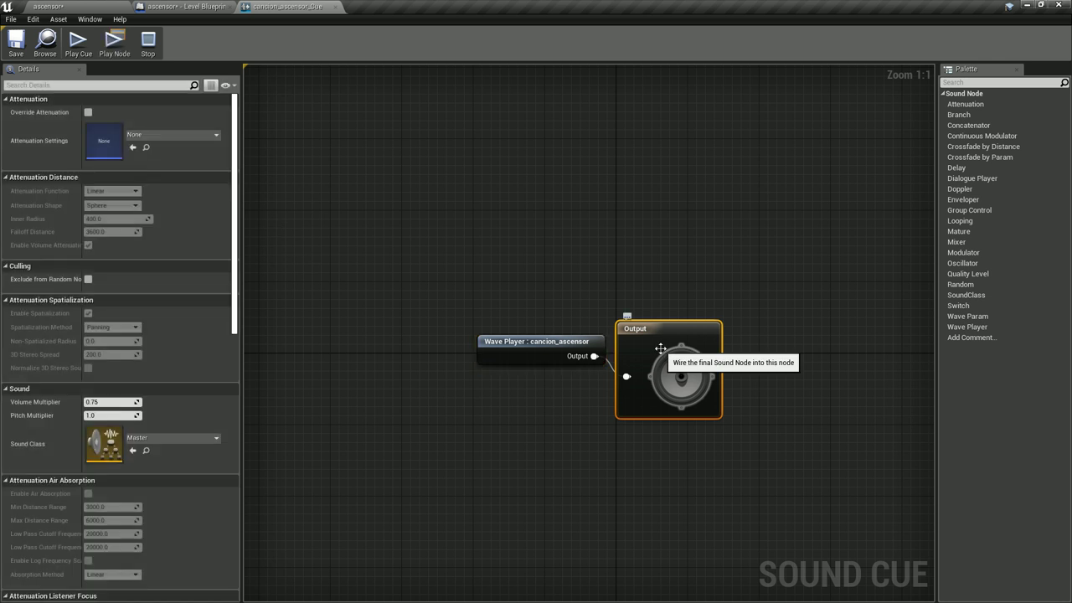
pyautogui.click(500, 349)
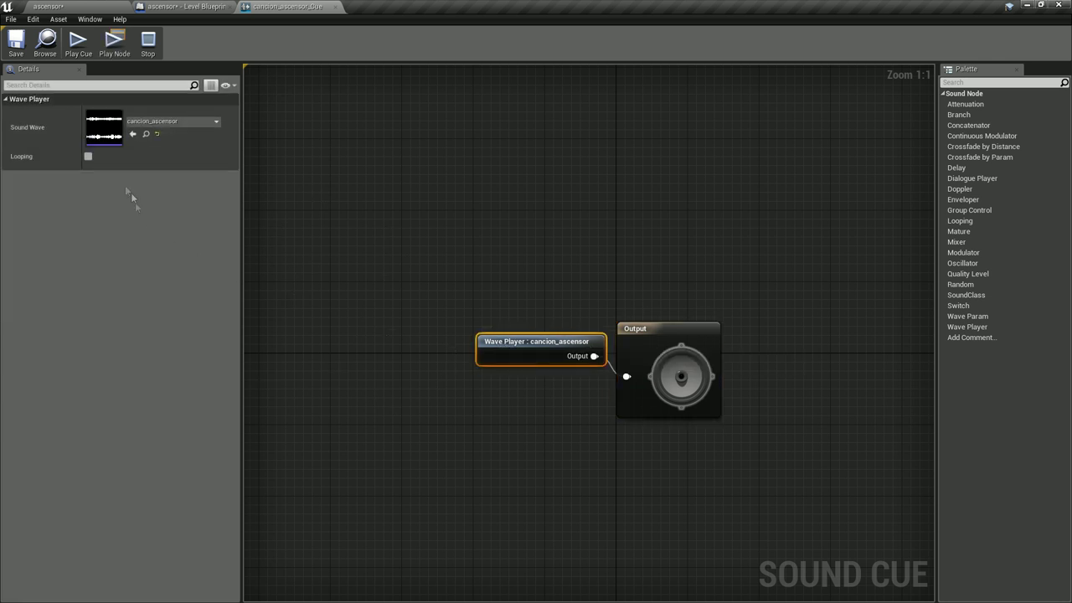
pyautogui.click(645, 341)
pyautogui.moveTo(489, 340); pyautogui.dragTo(299, 288)
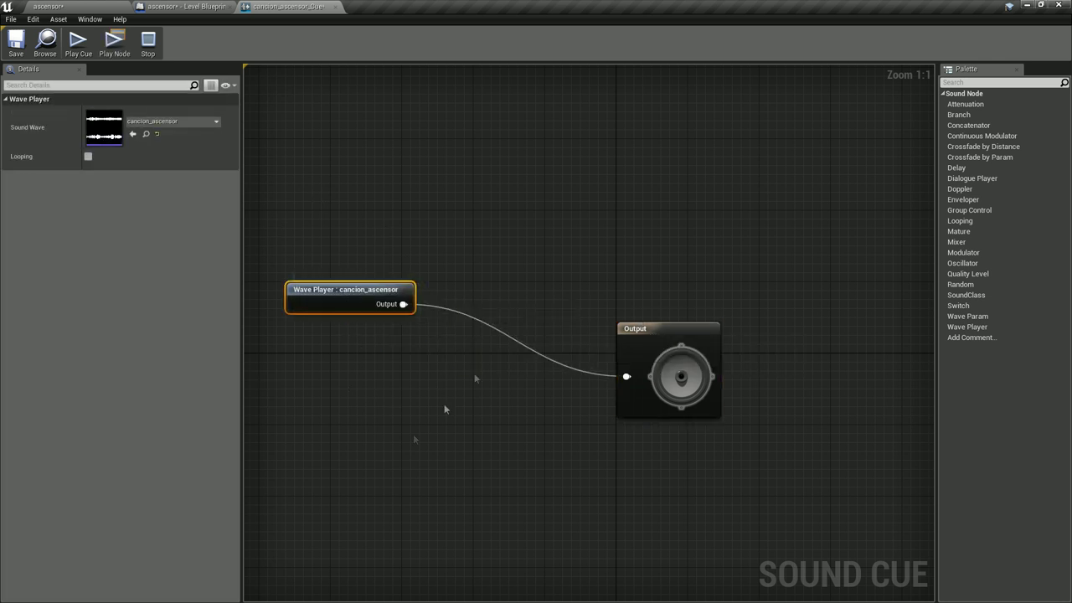
# - Set the Output's Volume Multiplier to 0.75, save the cue, and close its editor
pyautogui.click(652, 333)
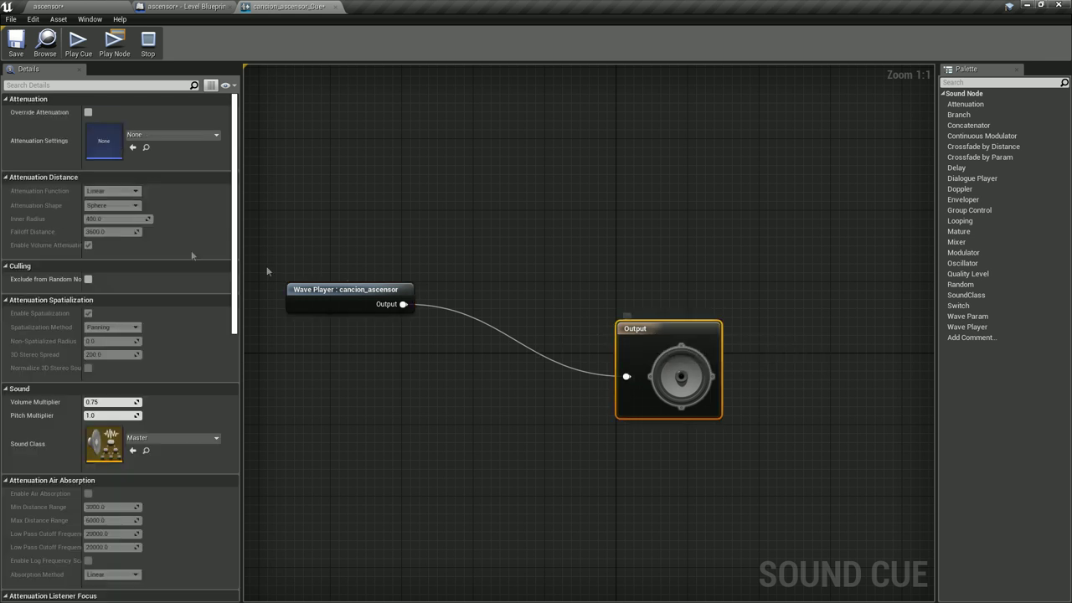
pyautogui.click(108, 402)
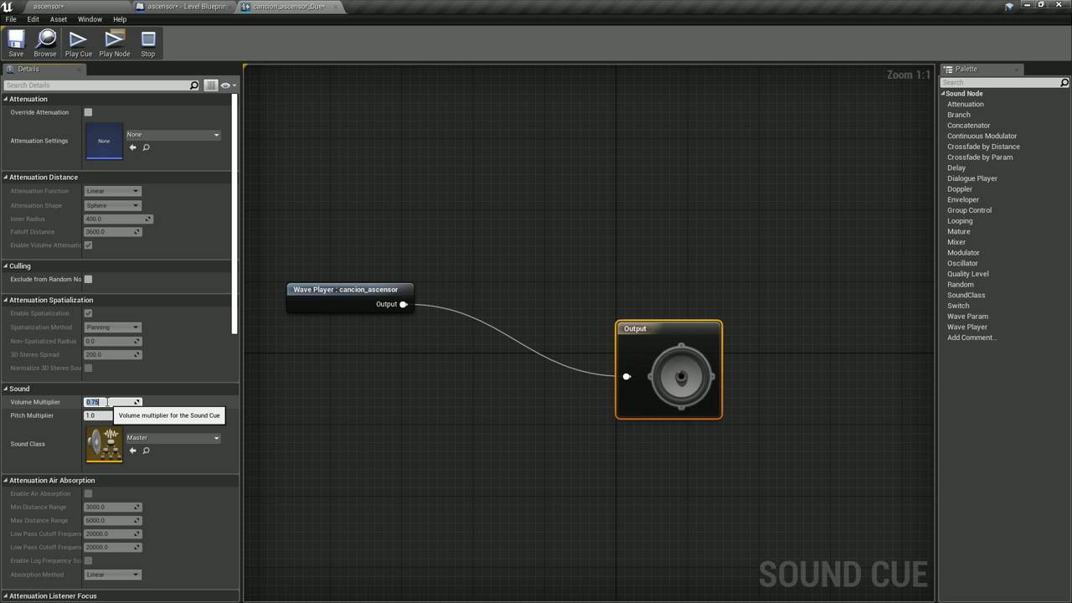
pyautogui.click(284, 398)
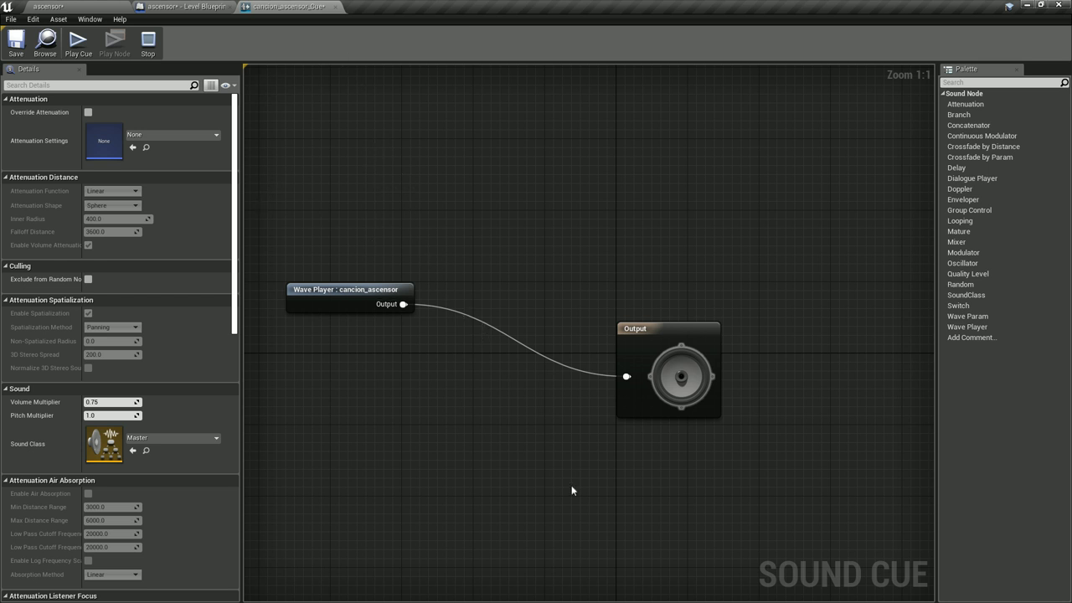
pyautogui.hotkey('ctrl', 's')
pyautogui.click(336, 7)
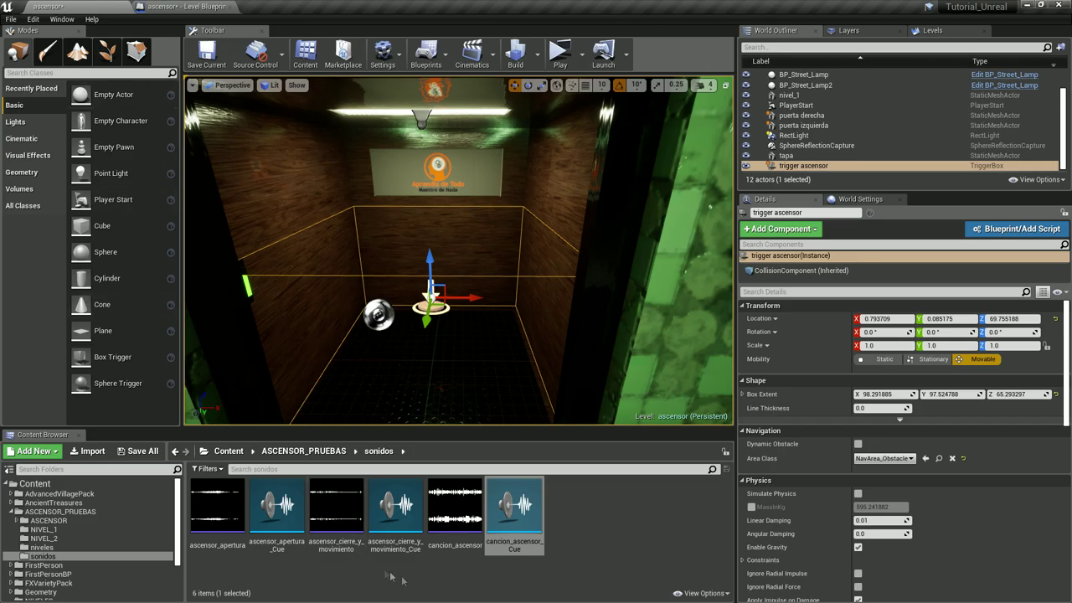
# - Give ascensor_cierre_y_movimiento_Cue a 1.5 Volume Multiplier and close it
pyautogui.doubleClick(403, 522)
pyautogui.moveTo(556, 361); pyautogui.dragTo(375, 364)
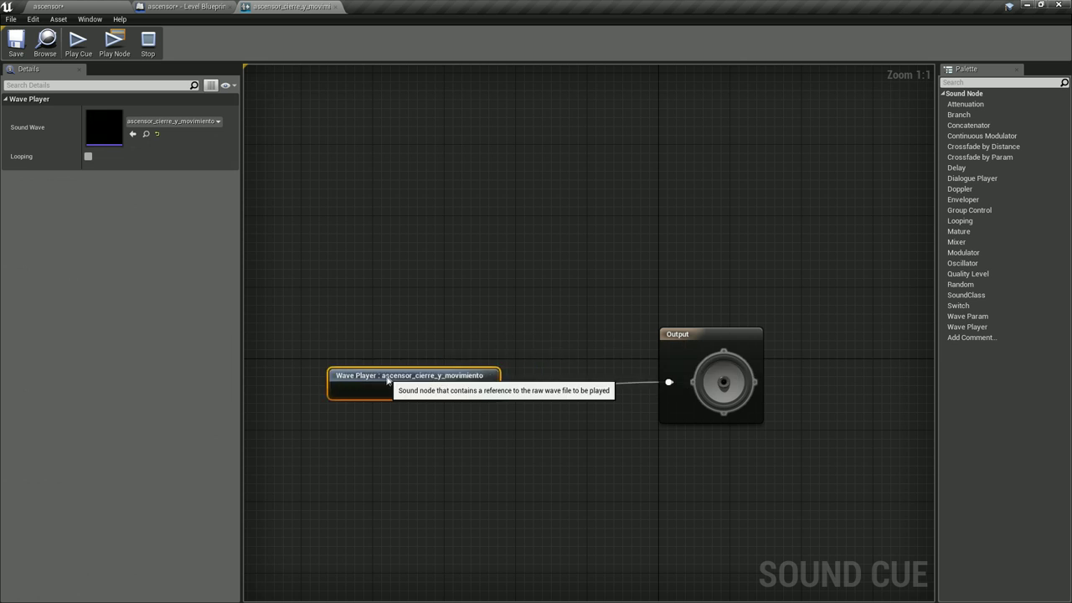
pyautogui.moveTo(428, 467); pyautogui.dragTo(474, 473, button='right')
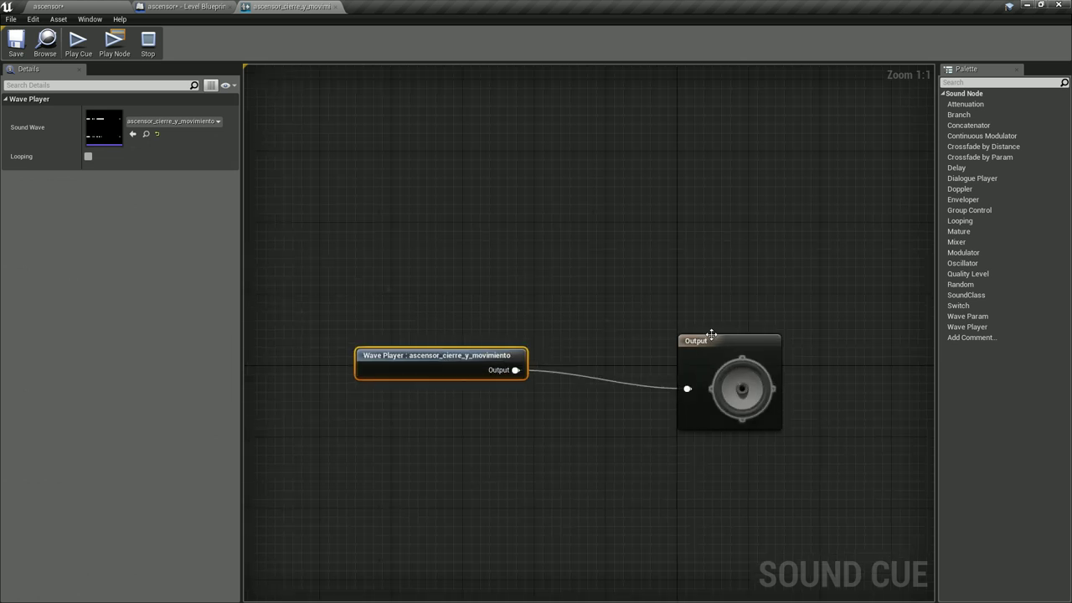
pyautogui.click(711, 335)
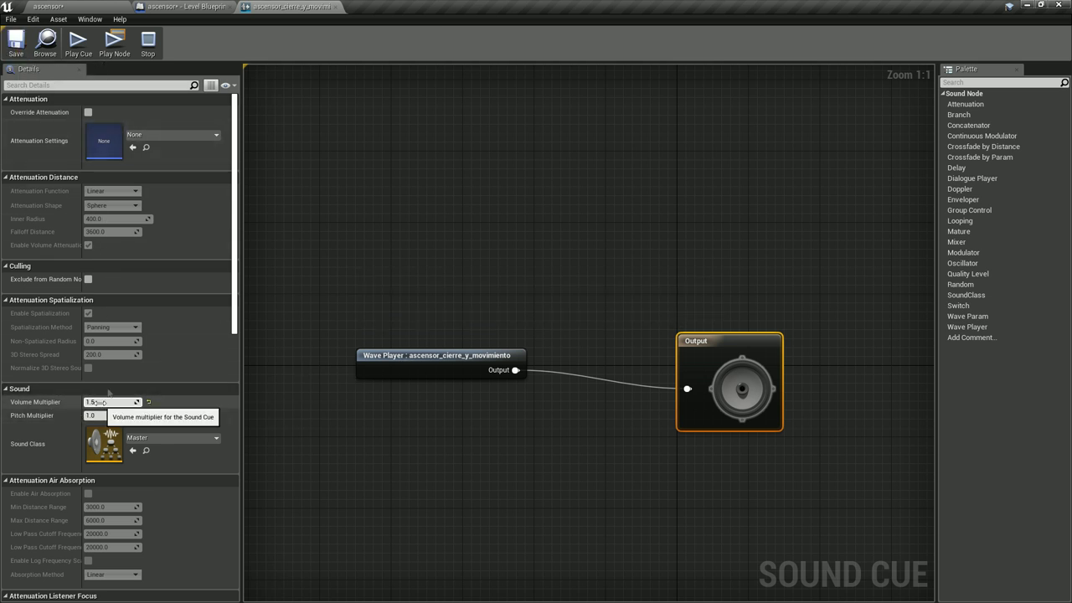
pyautogui.click(336, 7)
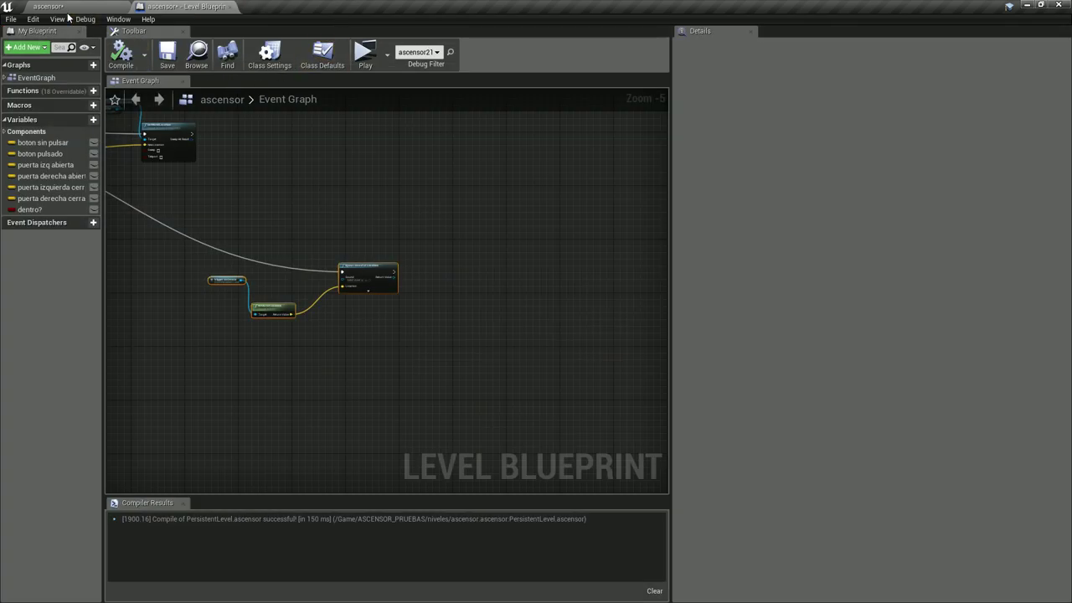
# - Bring the Spawn Sound at Location nodes into view in the Level Blueprint event graph
pyautogui.click(73, 6)
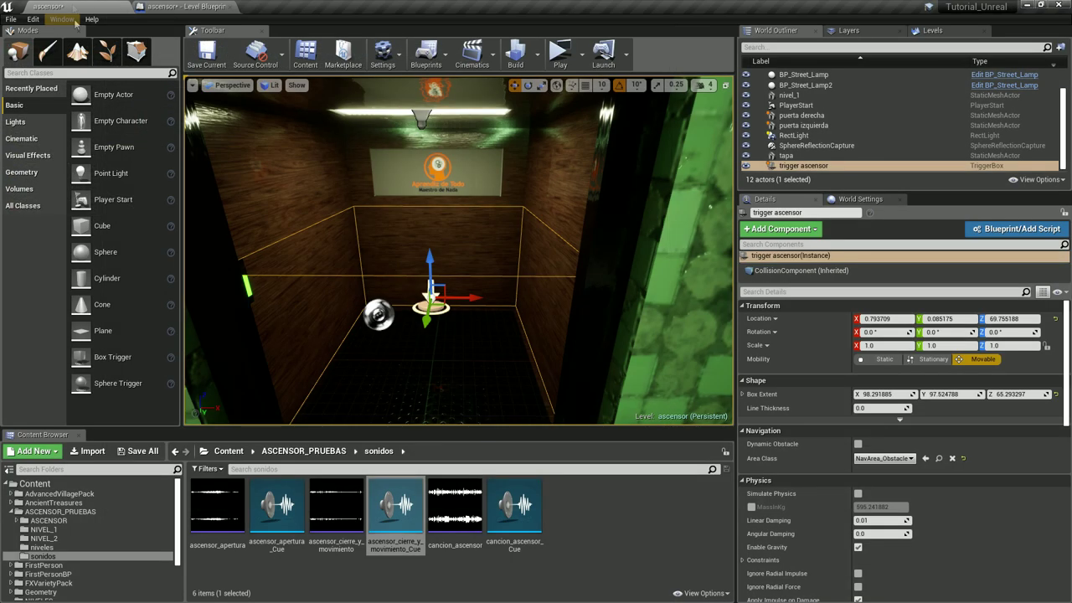
pyautogui.click(183, 6)
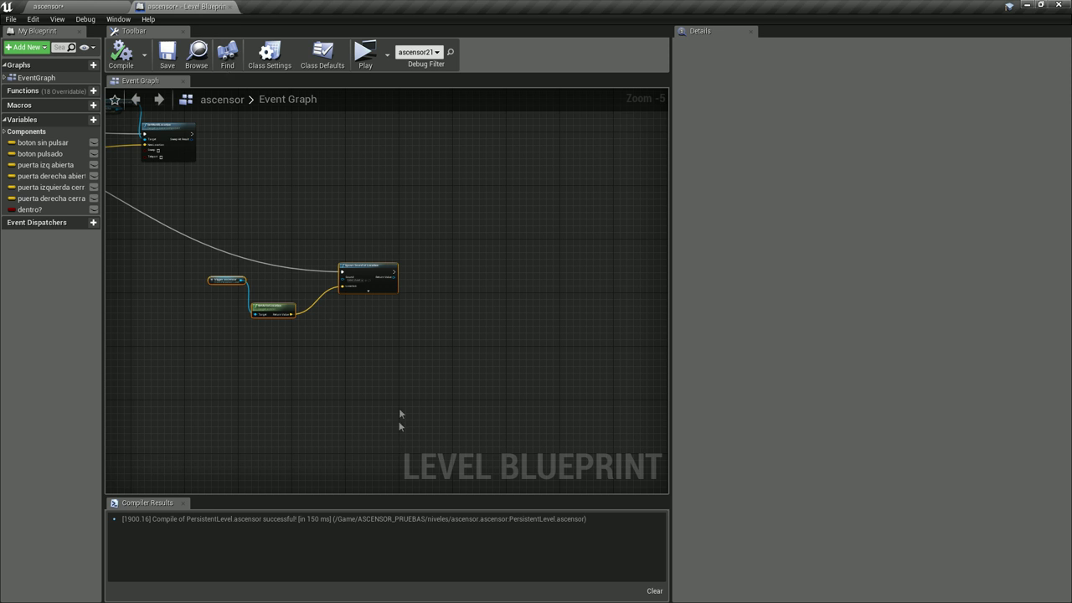
pyautogui.scroll(3, 335, 301)
pyautogui.moveTo(366, 323); pyautogui.dragTo(547, 410, button='right')
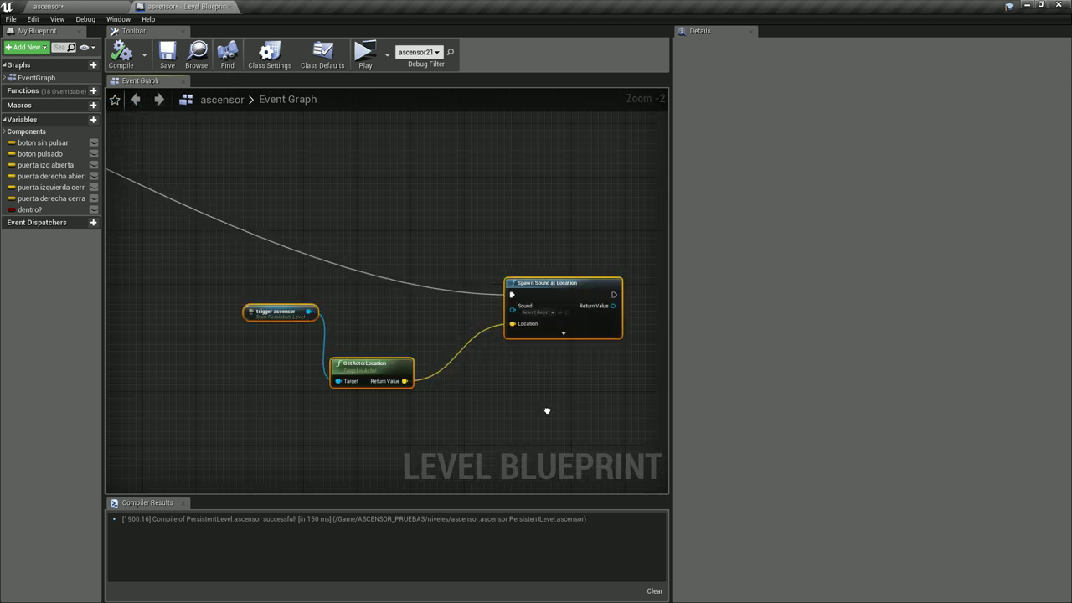
pyautogui.scroll(-2, 547, 410)
pyautogui.moveTo(469, 249)
pyautogui.mouseDown(button='right')
pyautogui.moveTo(519, 299)
pyautogui.moveTo(305, 252)
pyautogui.mouseUp(button='right')
pyautogui.scroll(-1, 519, 301)
pyautogui.scroll(2, 519, 304)
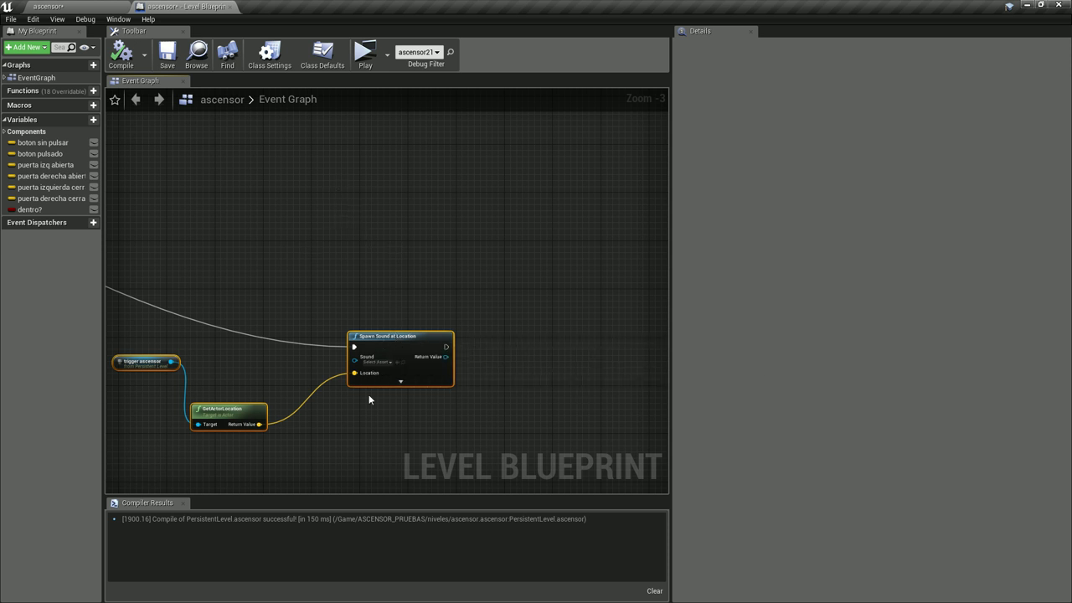
# - Assign cancion_ascensor_Cue as the Spawn Sound at Location sound and compile the Level Blueprint
pyautogui.click(60, 7)
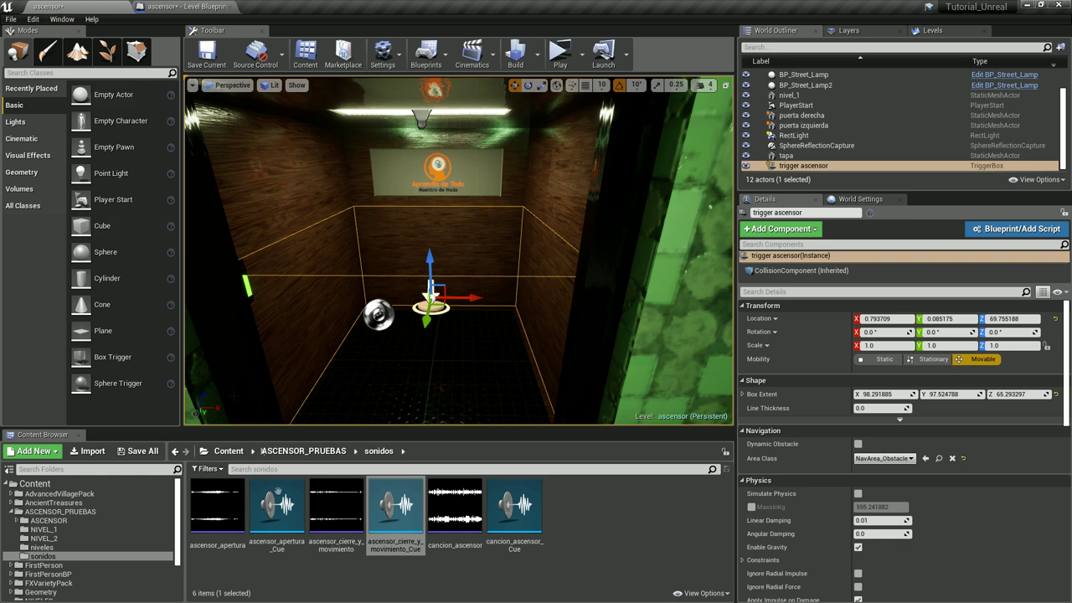
pyautogui.click(514, 507)
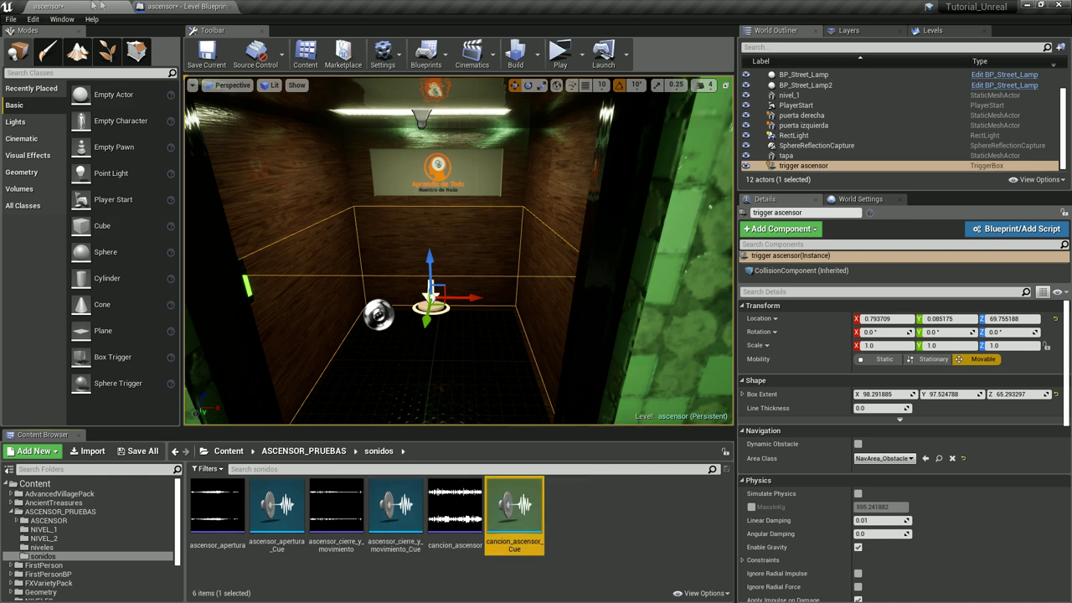
pyautogui.click(175, 6)
pyautogui.scroll(3, 392, 370)
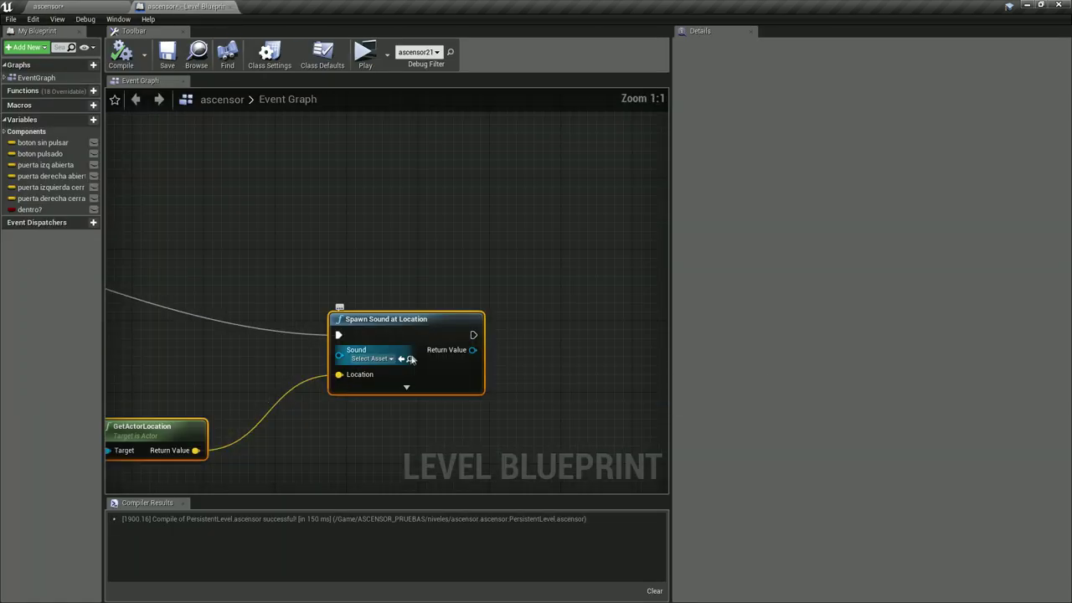
pyautogui.click(402, 359)
pyautogui.scroll(-3, 387, 389)
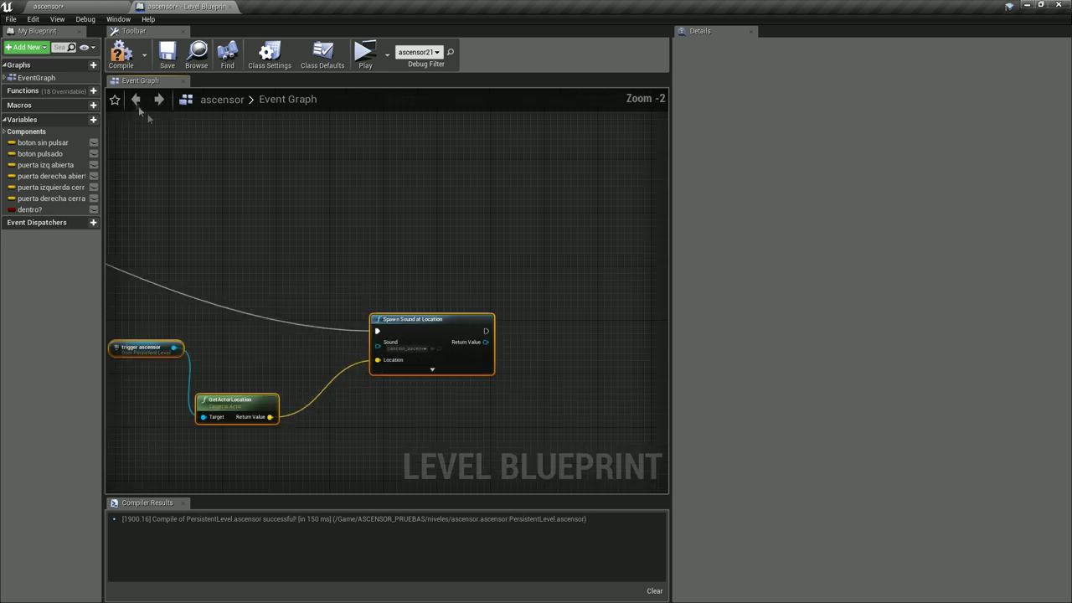
pyautogui.click(114, 56)
pyautogui.scroll(-6, 511, 266)
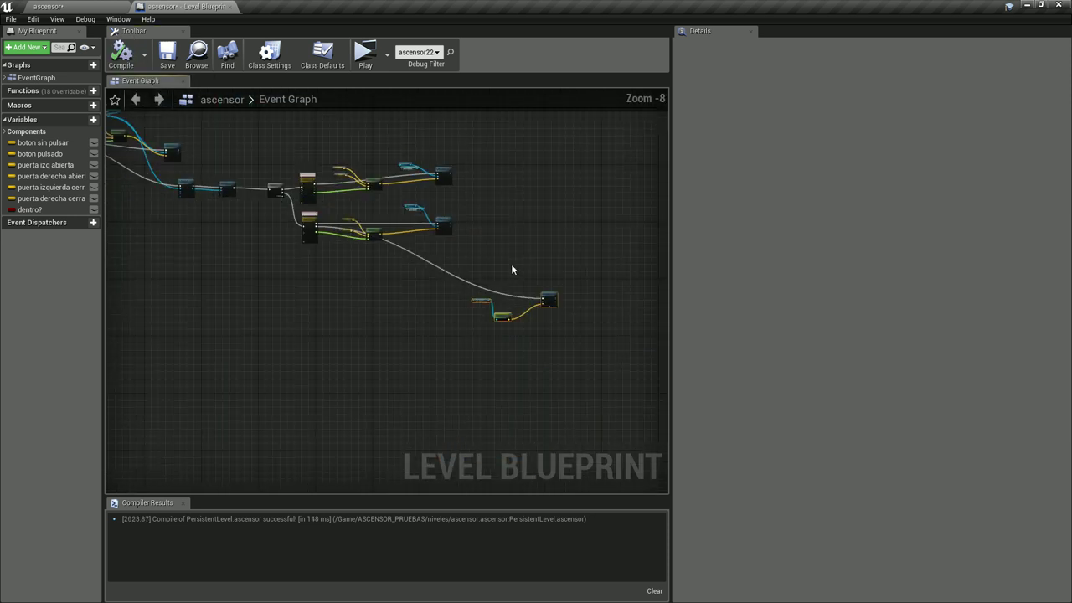
pyautogui.moveTo(306, 316); pyautogui.dragTo(394, 356, button='right')
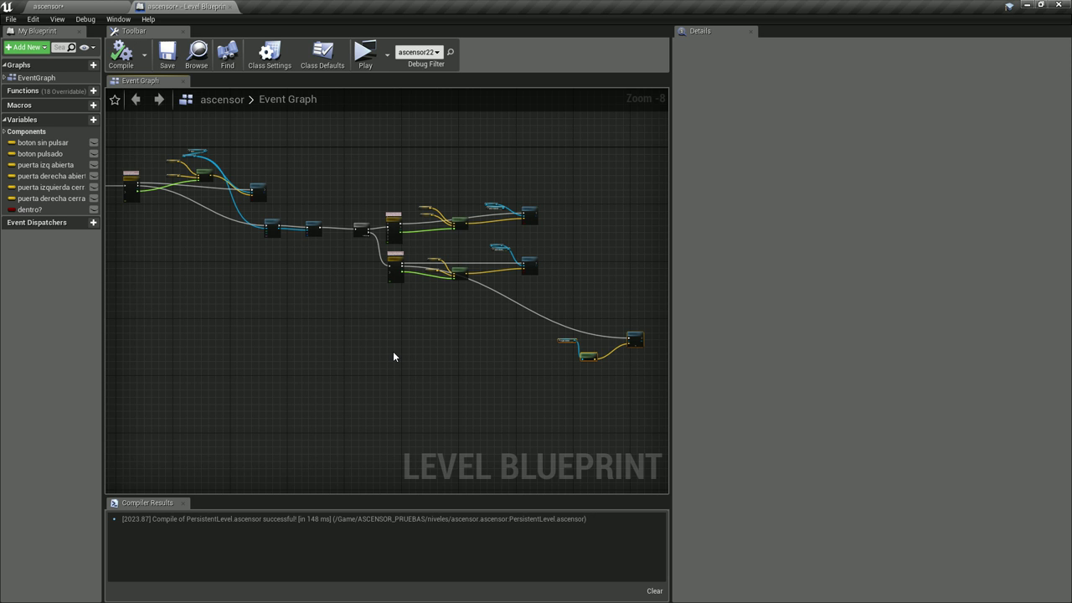
pyautogui.moveTo(364, 314); pyautogui.dragTo(639, 431, button='right')
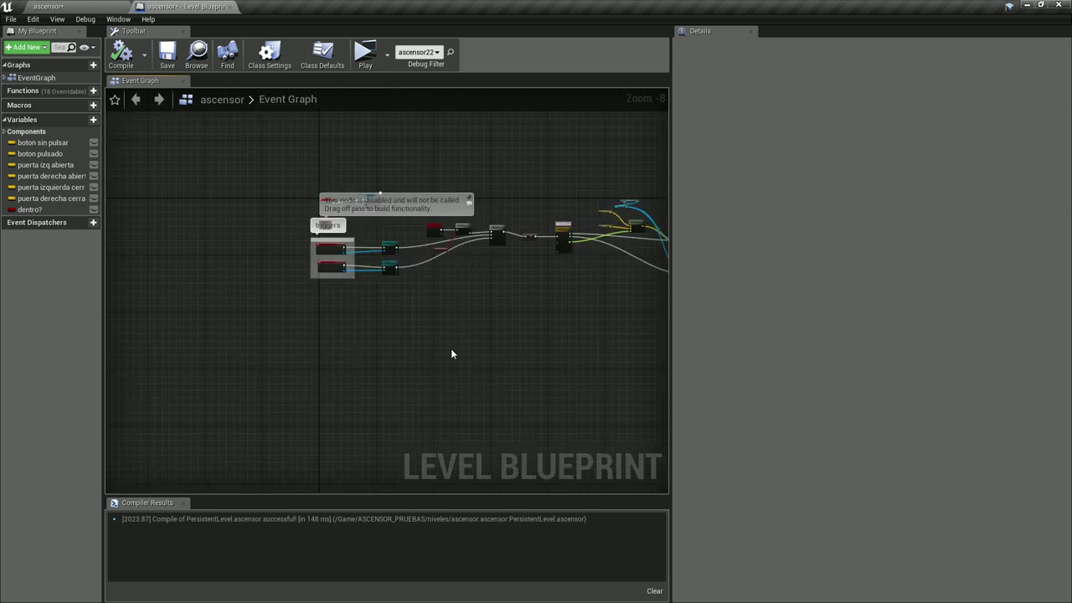
pyautogui.moveTo(467, 340); pyautogui.dragTo(422, 360, button='right')
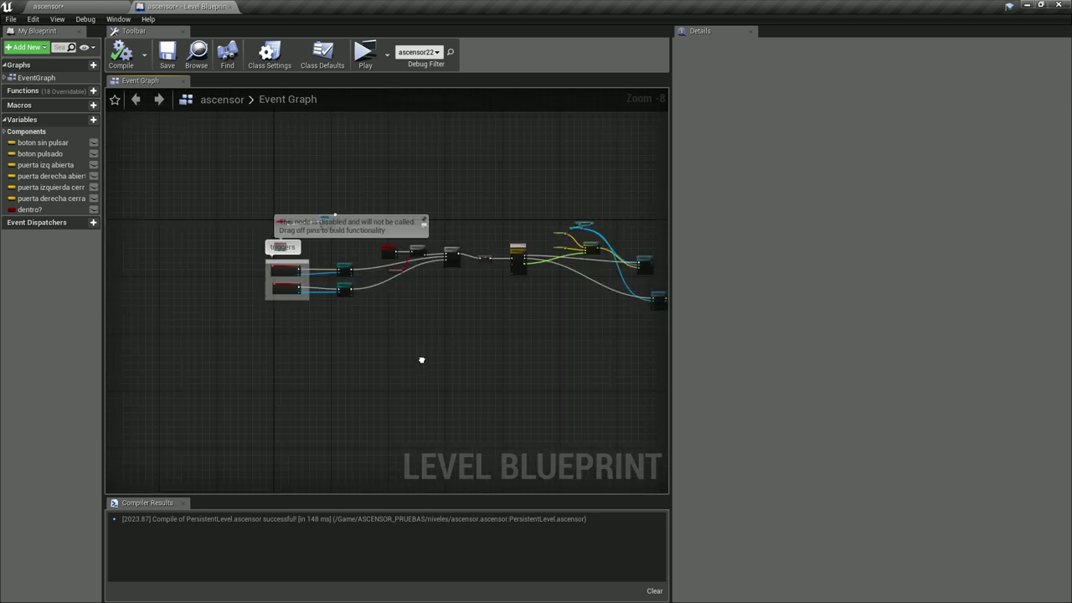
pyautogui.scroll(1, 421, 360)
pyautogui.scroll(1, 407, 390)
pyautogui.scroll(2, 262, 407)
pyautogui.scroll(2, 399, 337)
pyautogui.moveTo(482, 354); pyautogui.dragTo(267, 302, button='right')
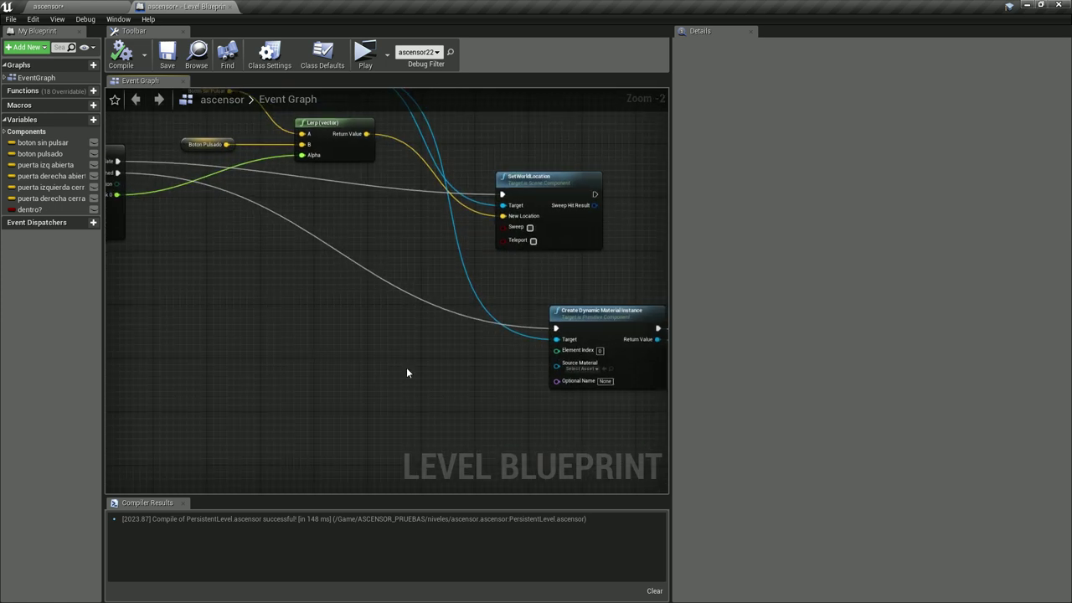
pyautogui.moveTo(407, 372); pyautogui.dragTo(334, 344, button='right')
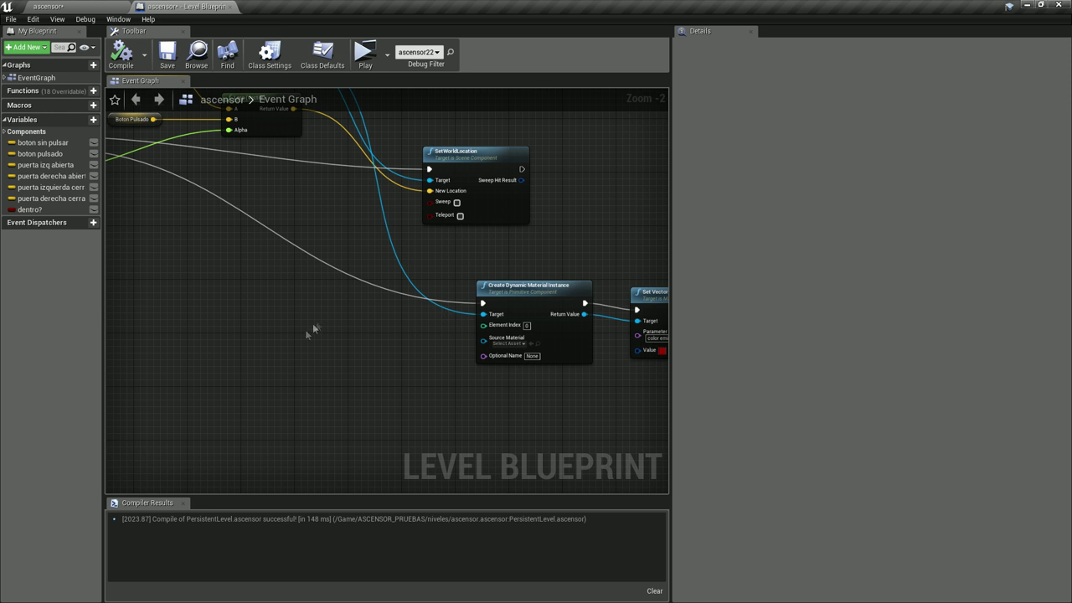
pyautogui.moveTo(318, 321); pyautogui.dragTo(348, 362, button='right')
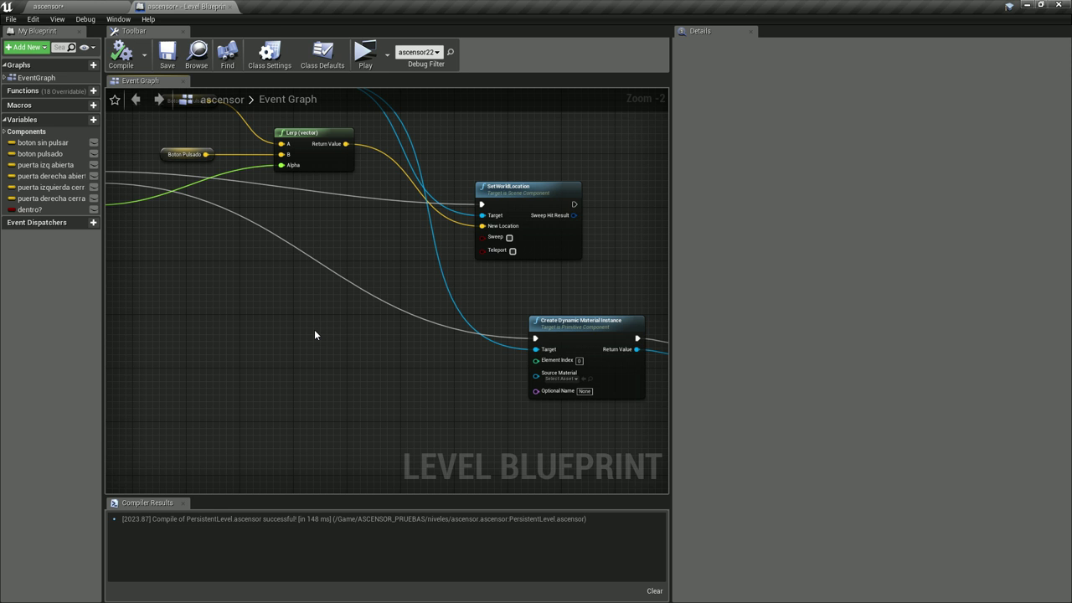
pyautogui.rightClick(315, 335)
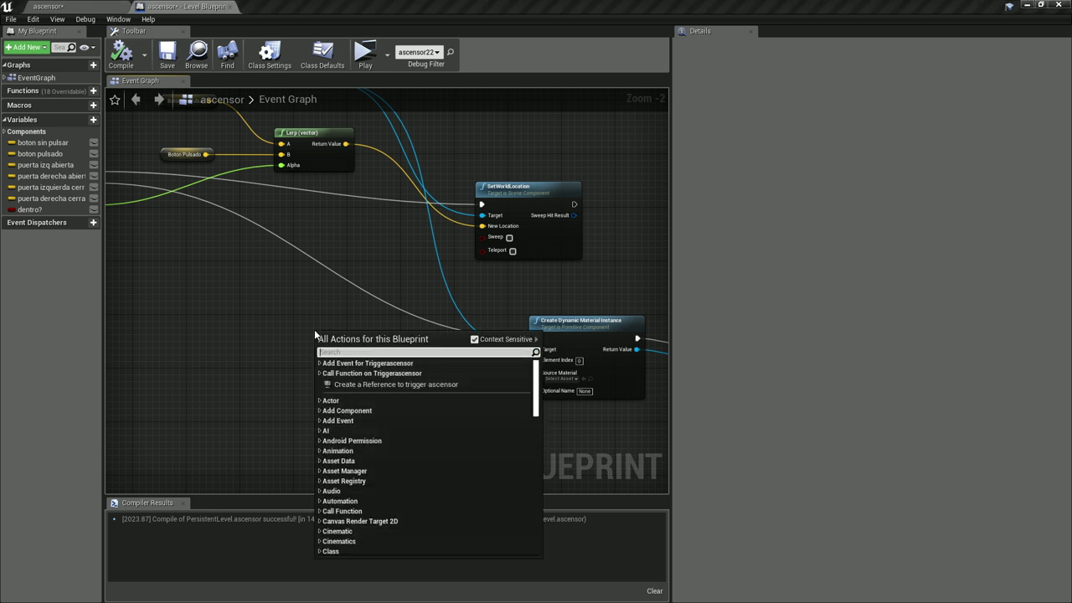
# - Add a Play Sound at Location node and wire it before Create Dynamic Material Instance
pyautogui.write('pl')
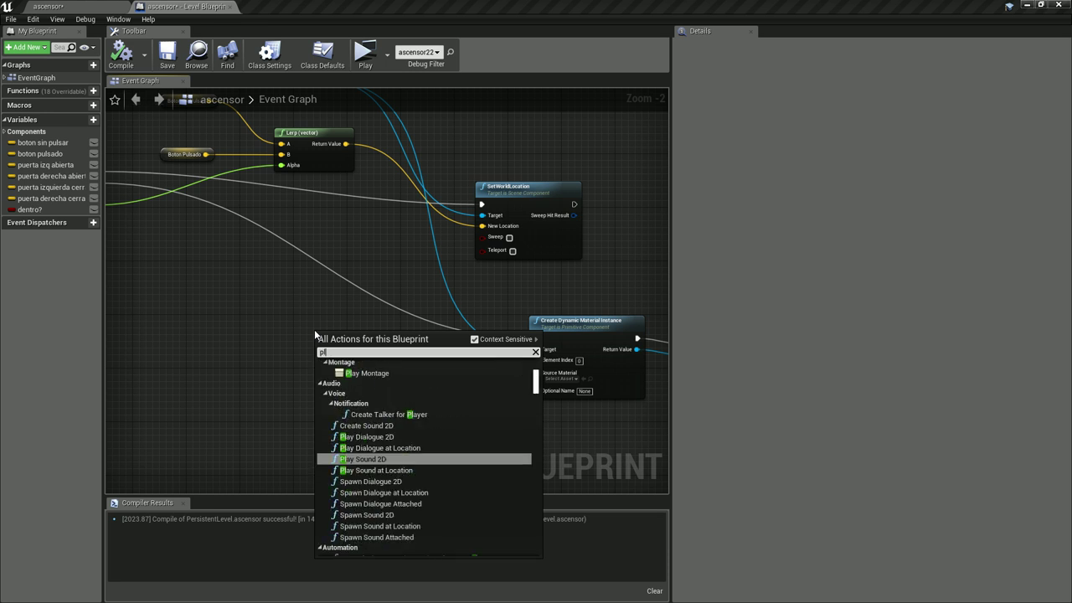
pyautogui.write('ay sound')
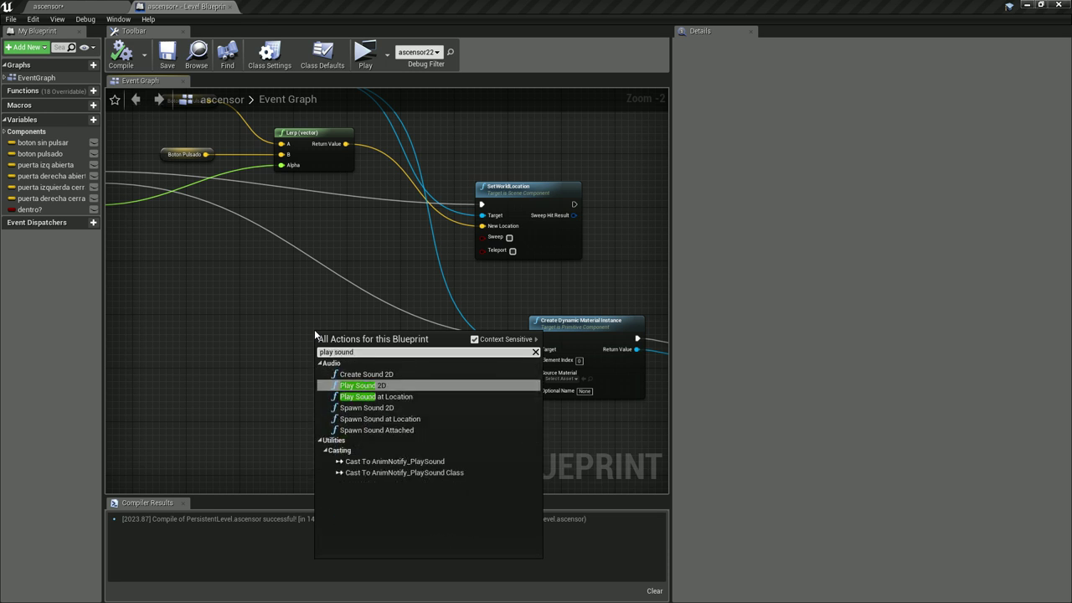
pyautogui.click(406, 397)
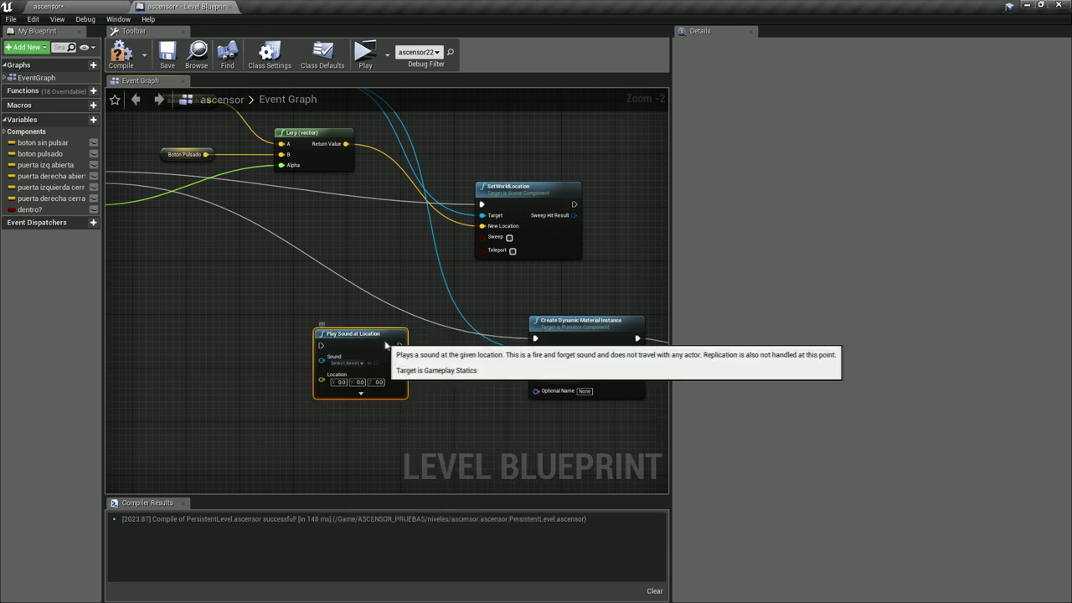
pyautogui.keyDown('ctrl'); pyautogui.moveTo(535, 338); pyautogui.dragTo(344, 340); pyautogui.keyUp('ctrl')
pyautogui.moveTo(419, 338); pyautogui.dragTo(535, 338)
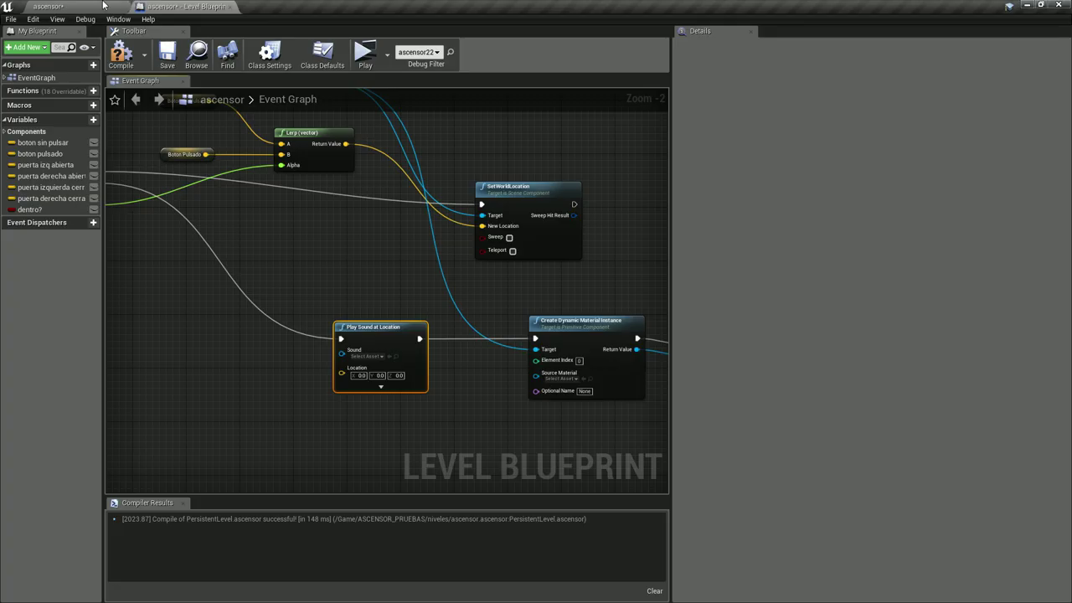
# - Set the node's sound to ascensor_cierre_y_movimiento_Cue and launch the game preview
pyautogui.click(103, 6)
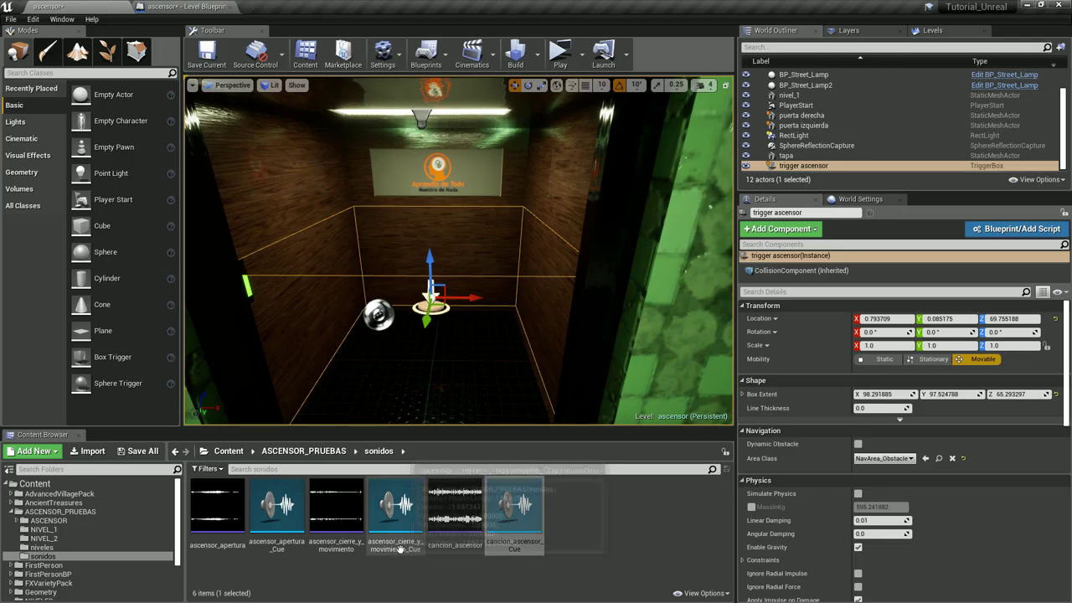
pyautogui.moveTo(400, 548); pyautogui.dragTo(388, 378)
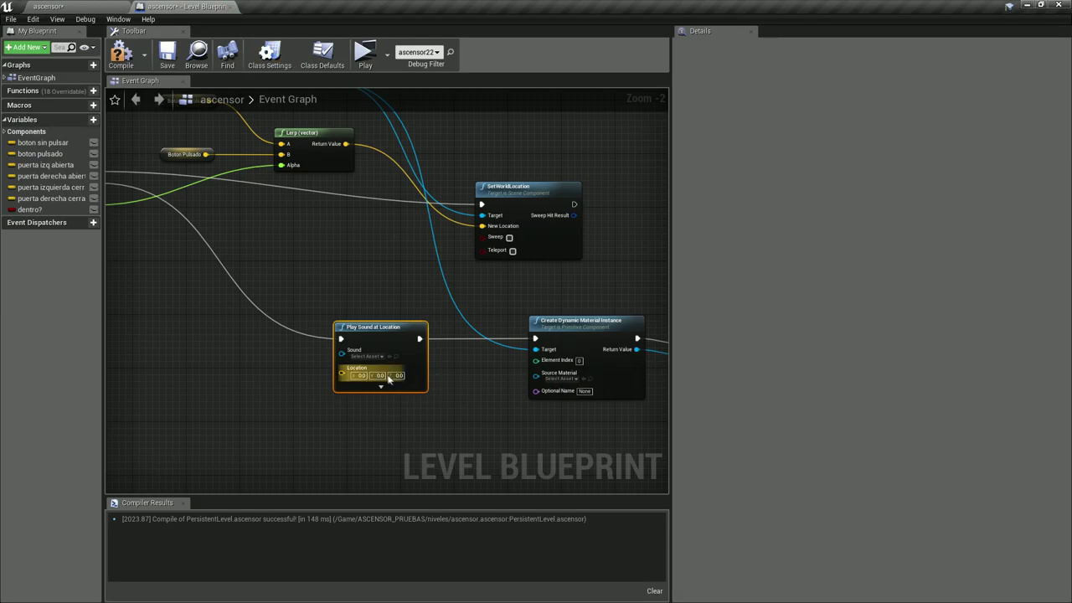
pyautogui.scroll(1, 388, 379)
pyautogui.moveTo(388, 378); pyautogui.dragTo(384, 356)
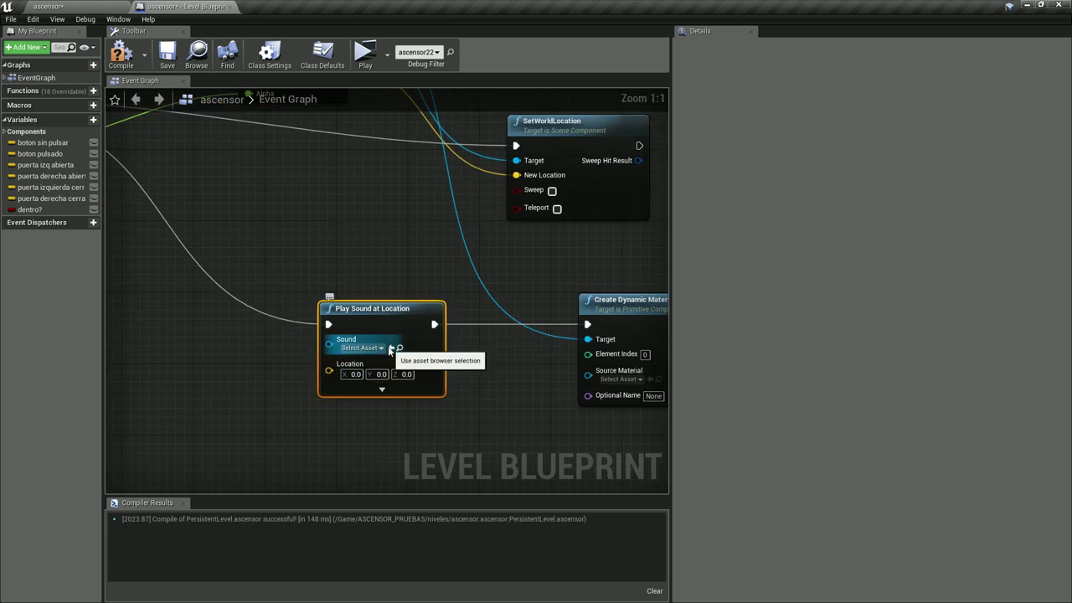
pyautogui.scroll(1, 389, 438)
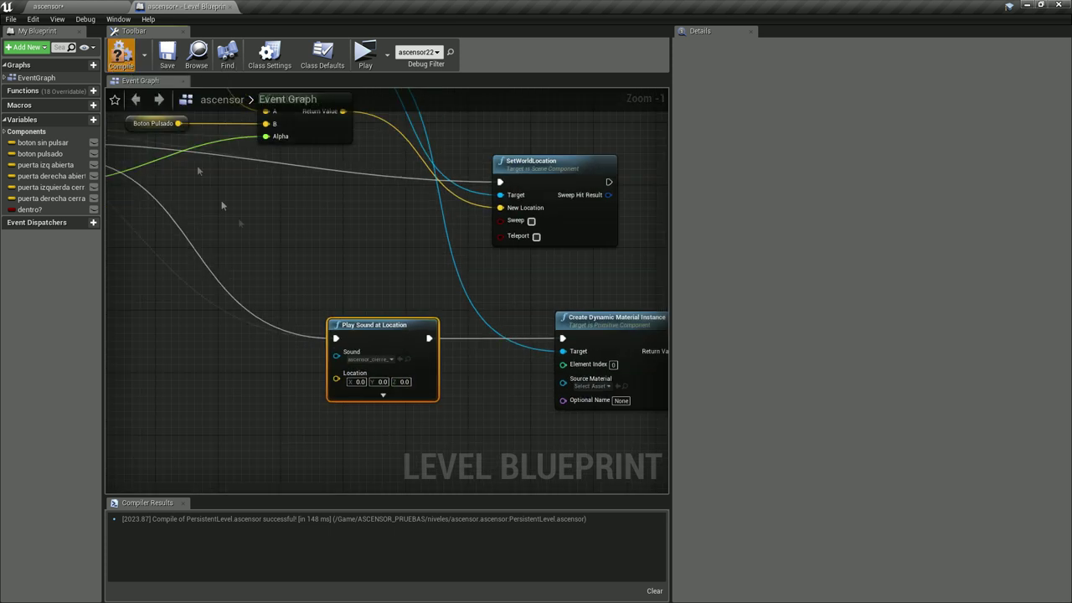
pyautogui.click(365, 58)
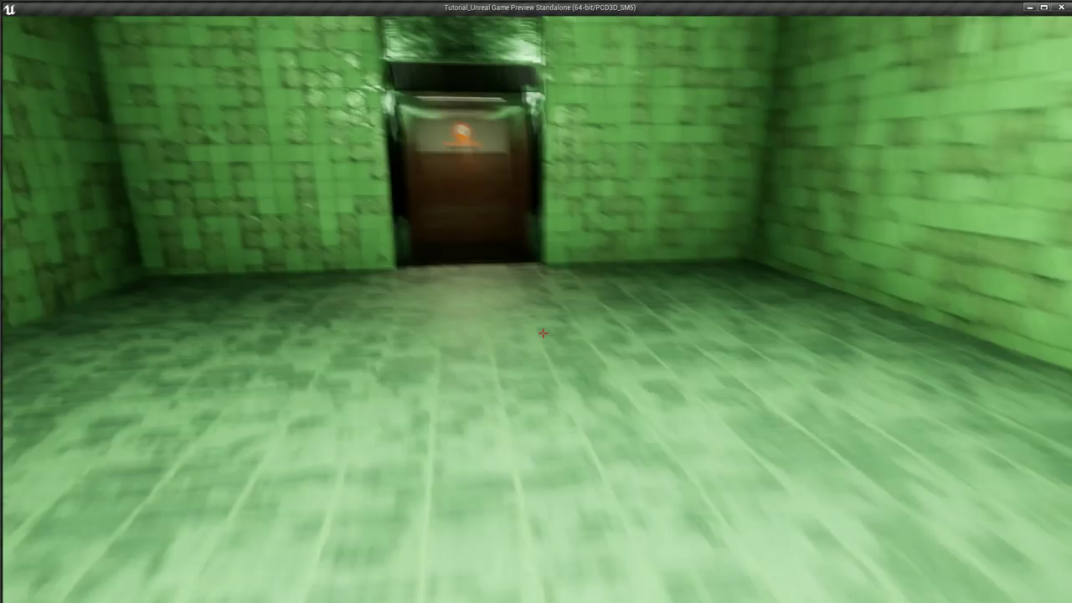
# - Walk up to the elevator panel, call the elevator with E and step inside
pyautogui.press('w')
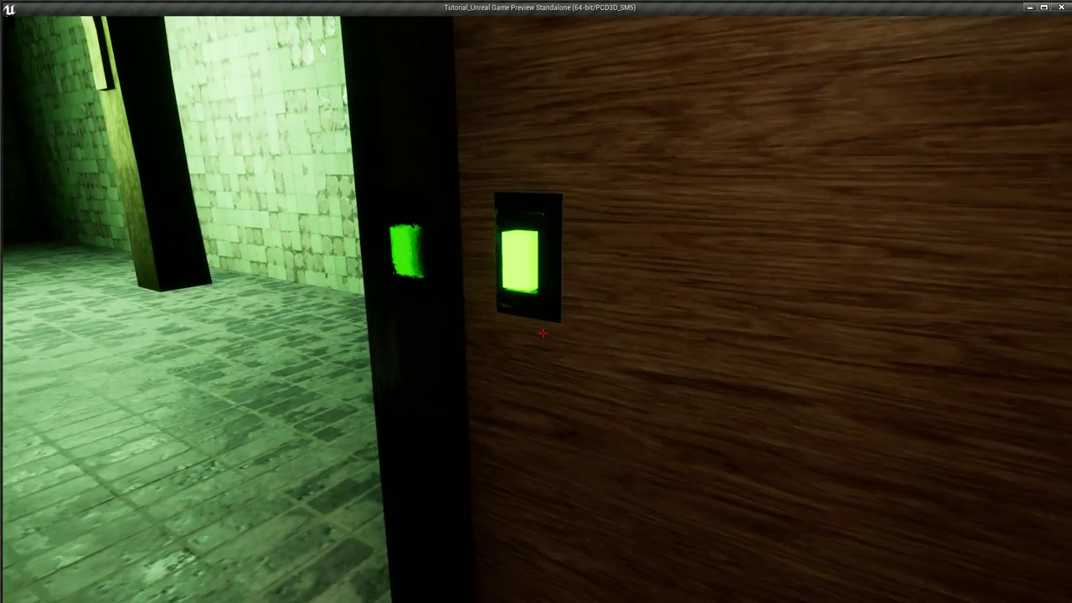
pyautogui.moveTo(543, 333)
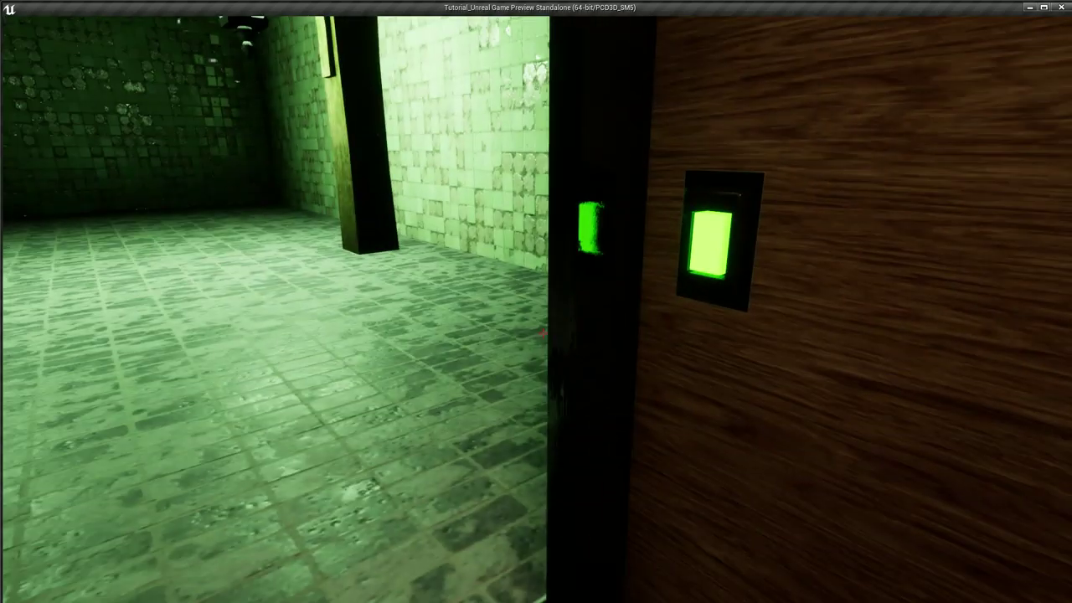
pyautogui.press('e')
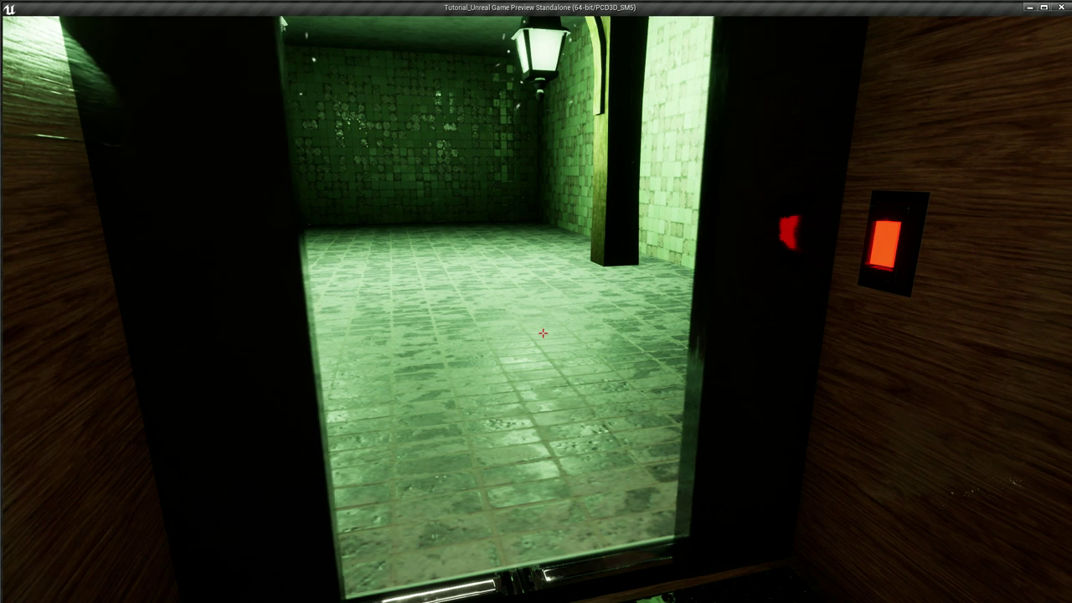
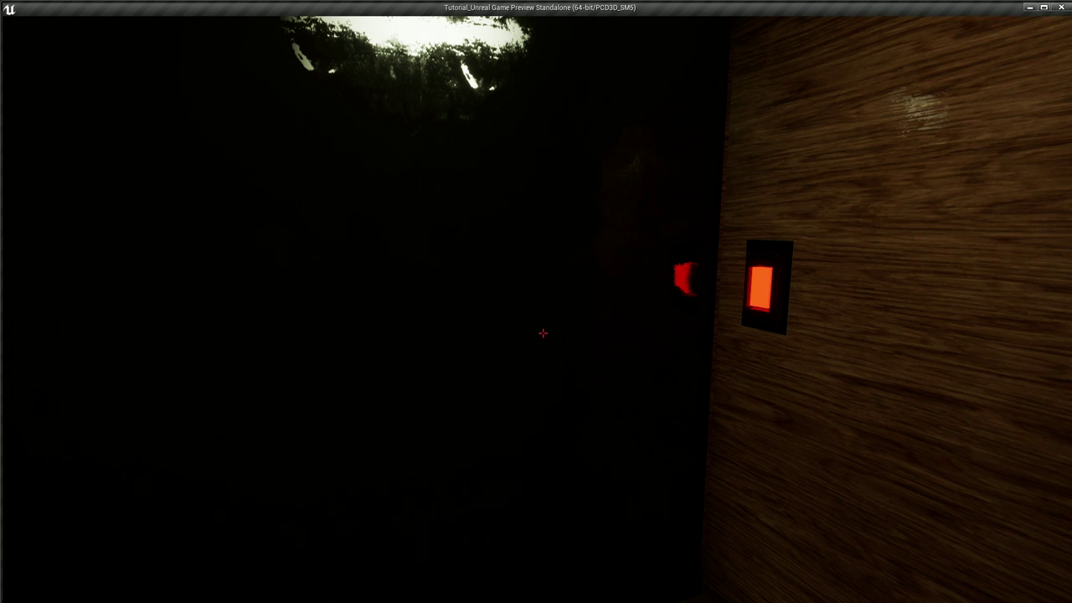
# - Stop the Standalone Game preview and return to the ascensor Level Blueprint
pyautogui.press('Escape')
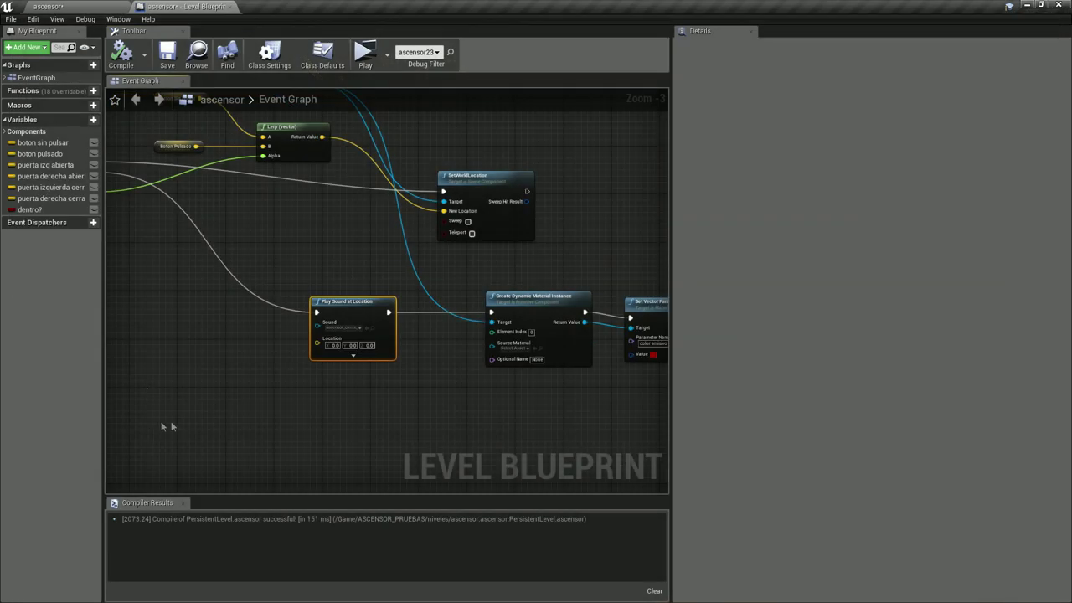
# - Pan the Event Graph to review the Sequence node and both cerrar puerta timelines
pyautogui.moveTo(450, 443); pyautogui.dragTo(414, 412, button='right')
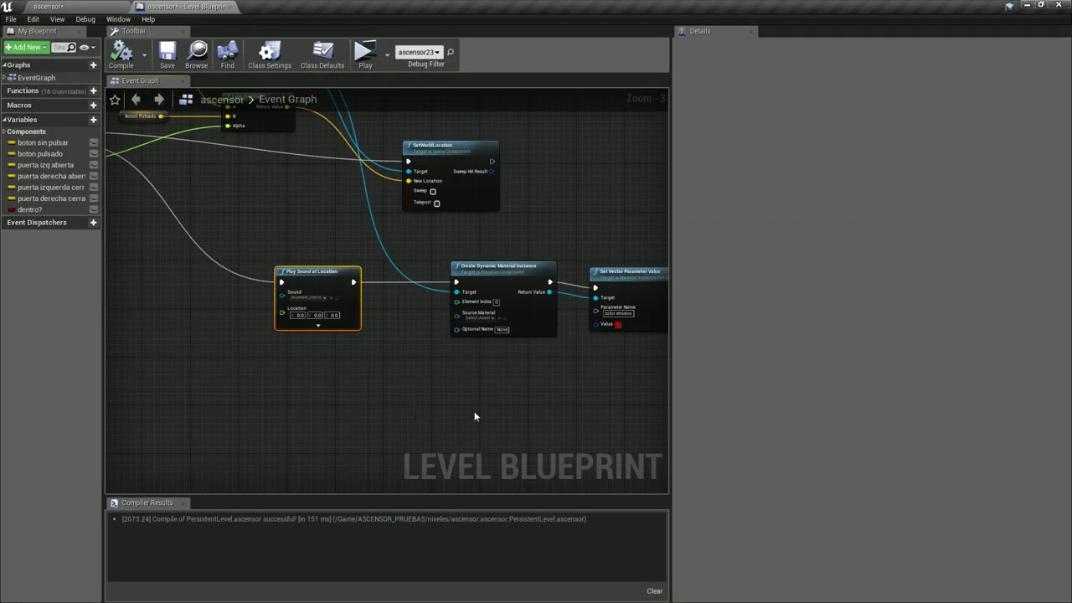
pyautogui.moveTo(506, 412); pyautogui.dragTo(432, 390, button='right')
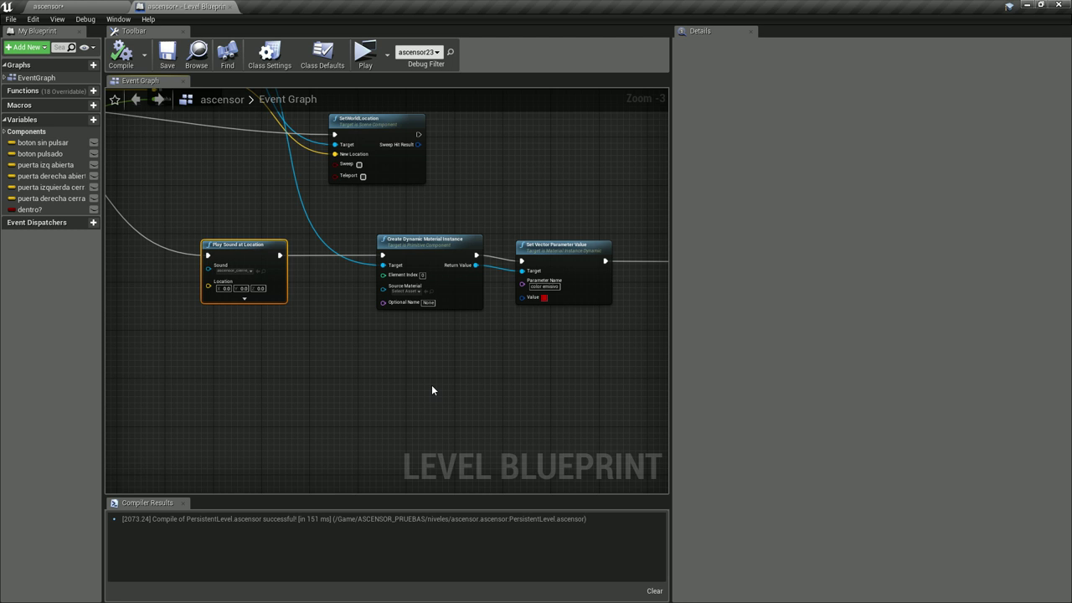
pyautogui.moveTo(469, 391); pyautogui.dragTo(402, 408, button='right')
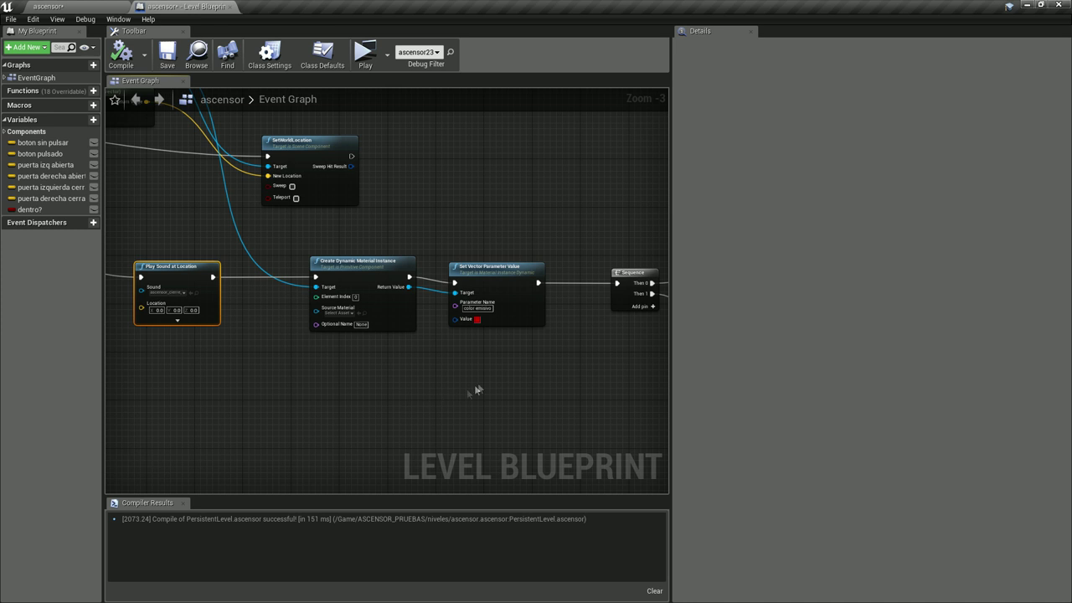
pyautogui.moveTo(461, 390); pyautogui.dragTo(382, 427, button='right')
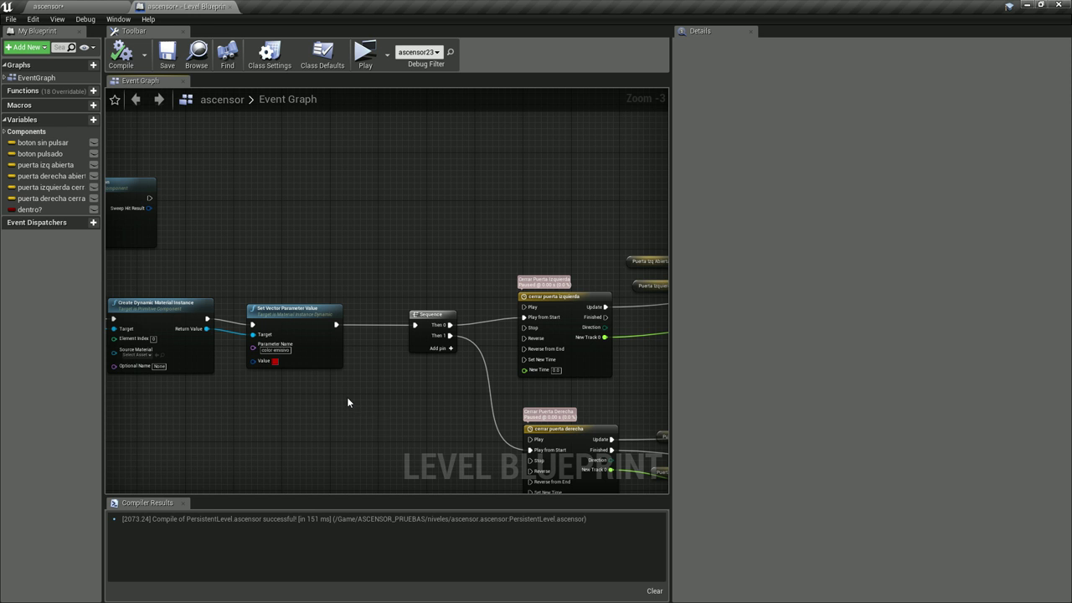
# - Save the level blueprint and the ascensor map
pyautogui.click(163, 71)
pyautogui.click(48, 6)
pyautogui.click(207, 54)
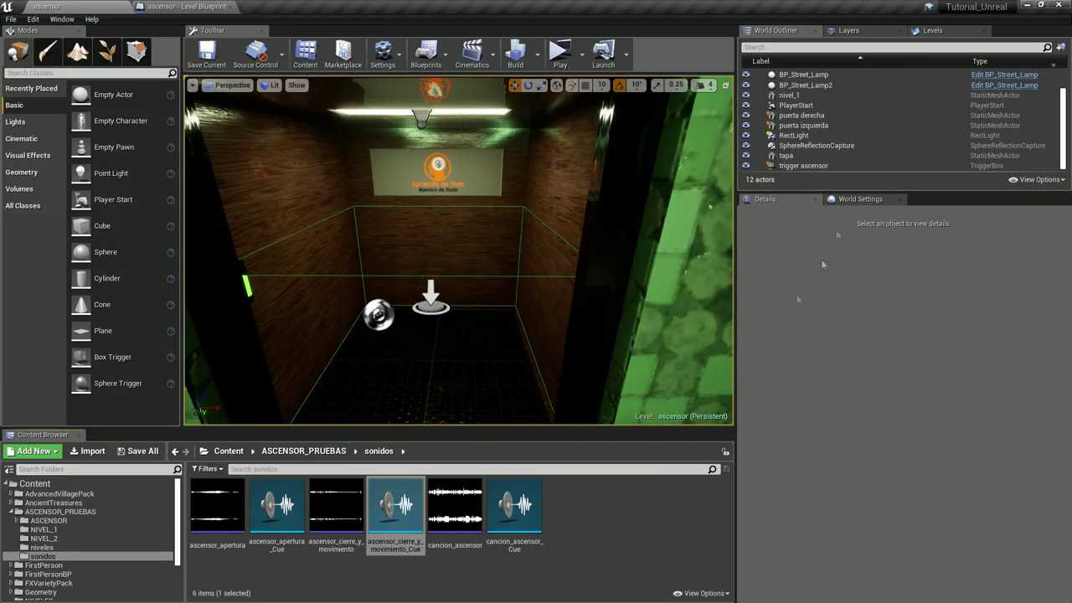
# - In the Levels list, hide sublevels 01 and 02, then show the elevator sublevel again
pyautogui.click(939, 34)
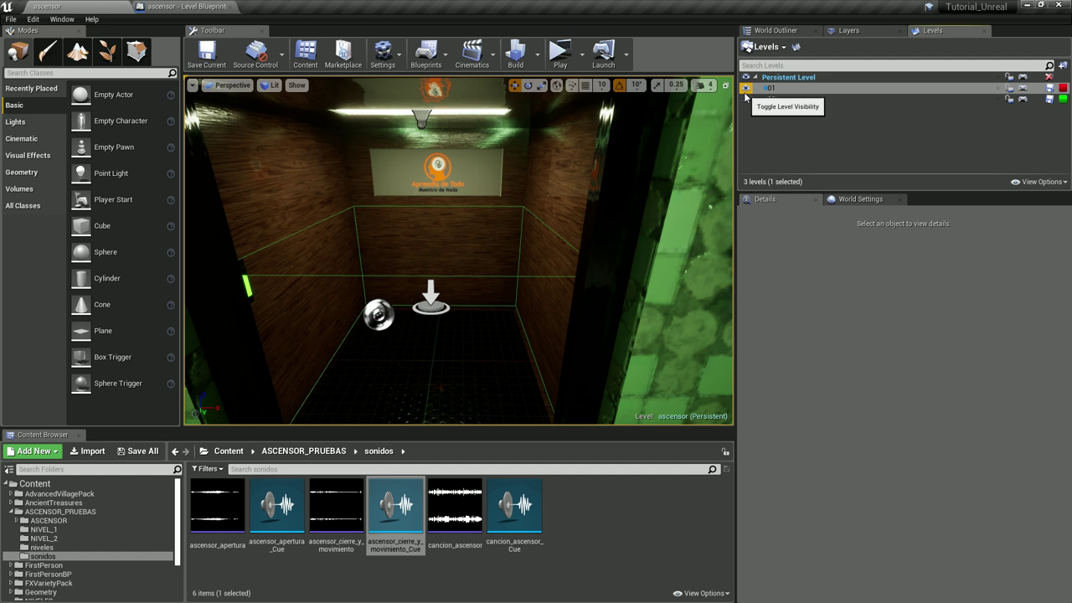
pyautogui.click(746, 88)
pyautogui.click(746, 99)
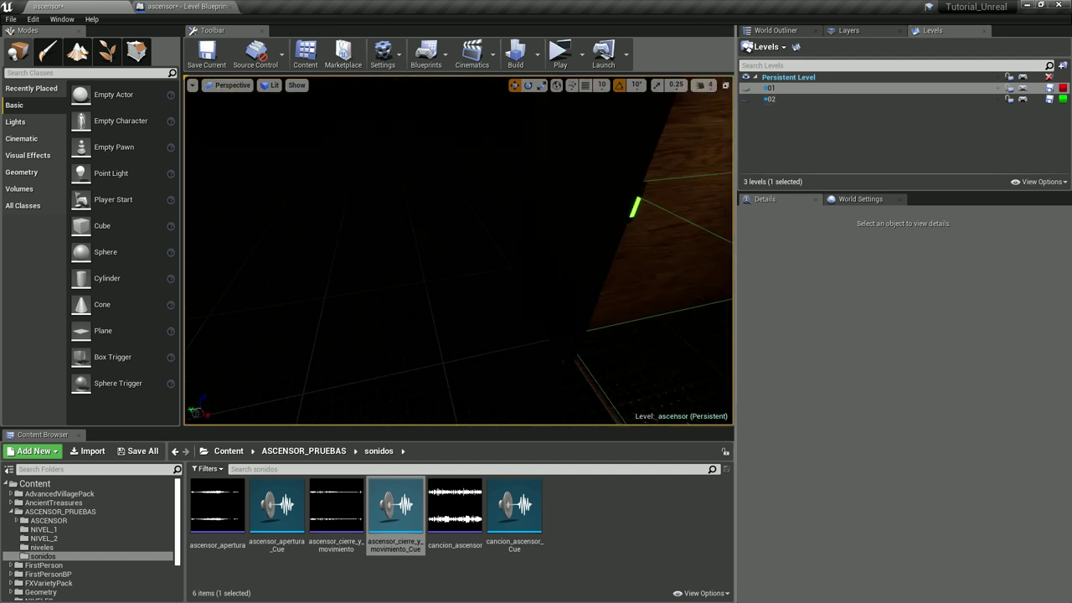
pyautogui.click(783, 99)
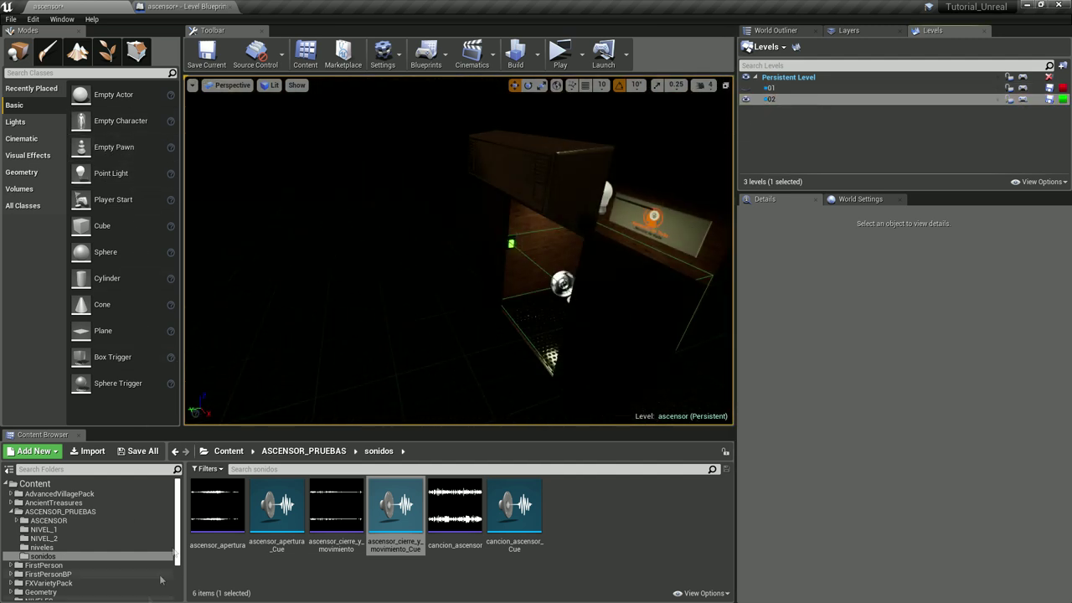
# - Open the ASCENSOR_PRUEBAS > NIVEL_2 folder and make sublevel 02 the current level
pyautogui.click(267, 454)
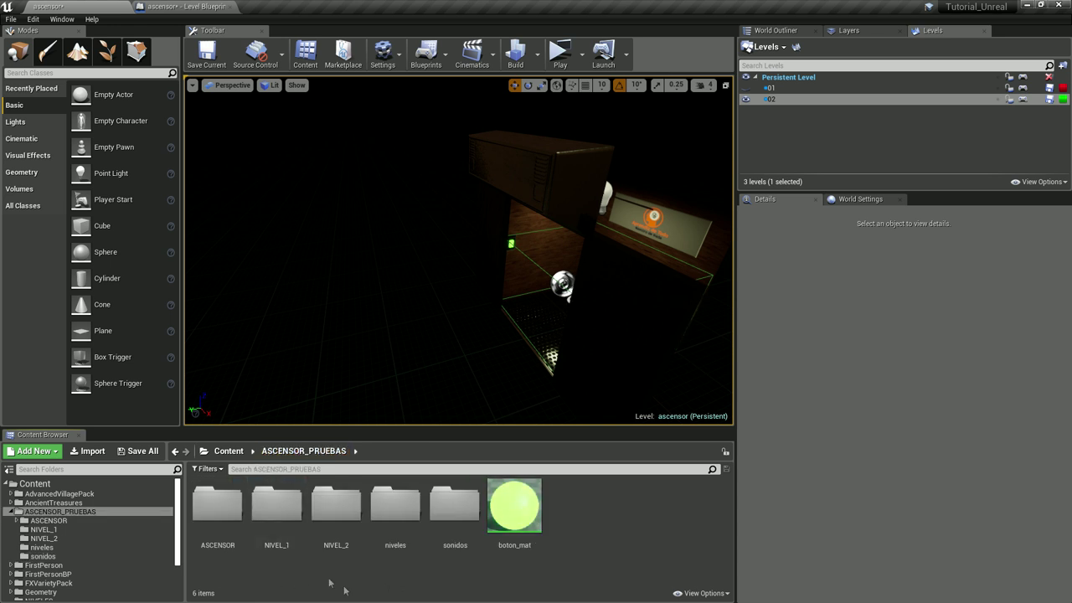
pyautogui.doubleClick(343, 509)
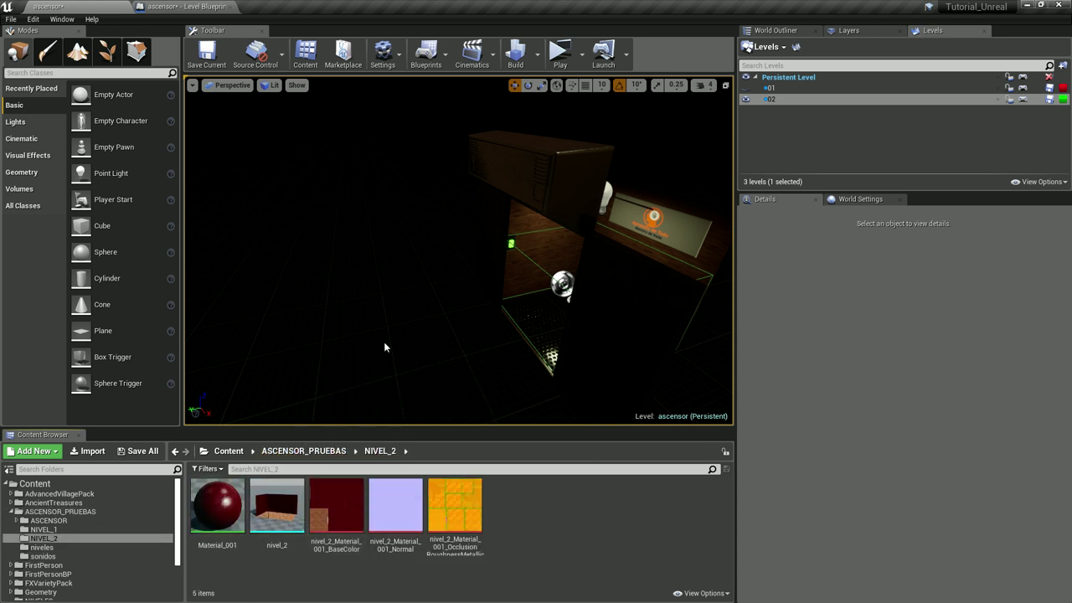
pyautogui.scroll(-3, 384, 346)
pyautogui.scroll(2, 392, 319)
pyautogui.scroll(2, 389, 316)
pyautogui.doubleClick(783, 100)
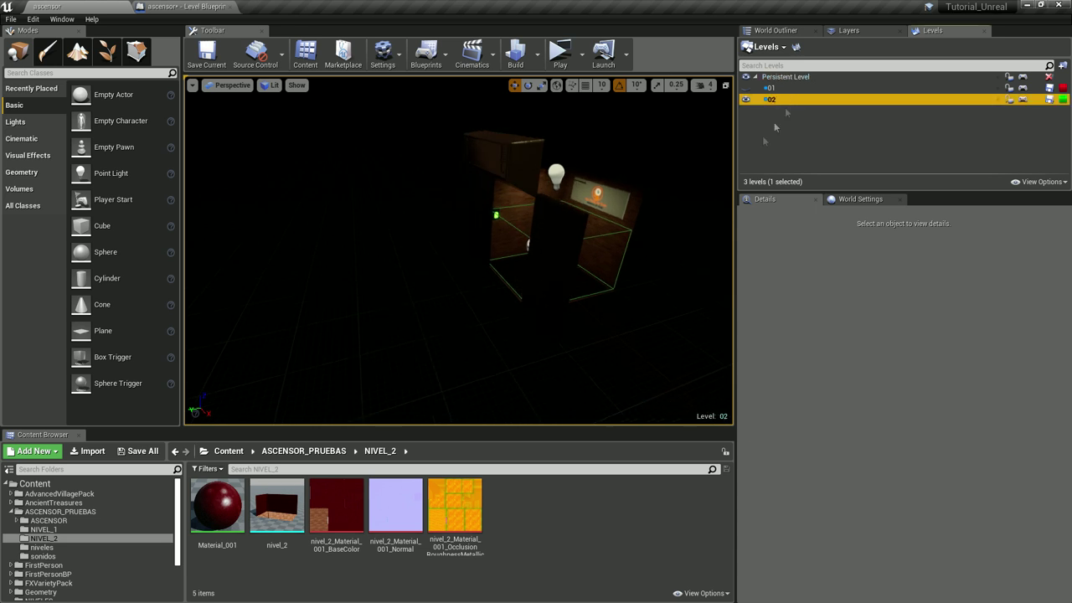
# - Place the nivel_2 room mesh into the viewport and frame it with F
pyautogui.click(277, 509)
pyautogui.moveTo(277, 507); pyautogui.dragTo(215, 306)
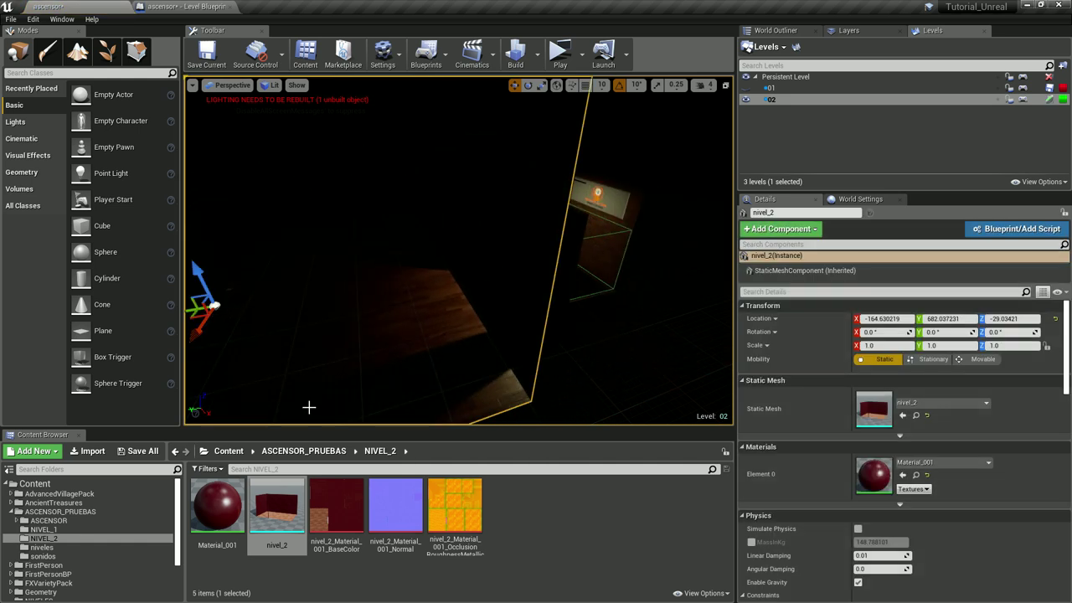
pyautogui.press('f')
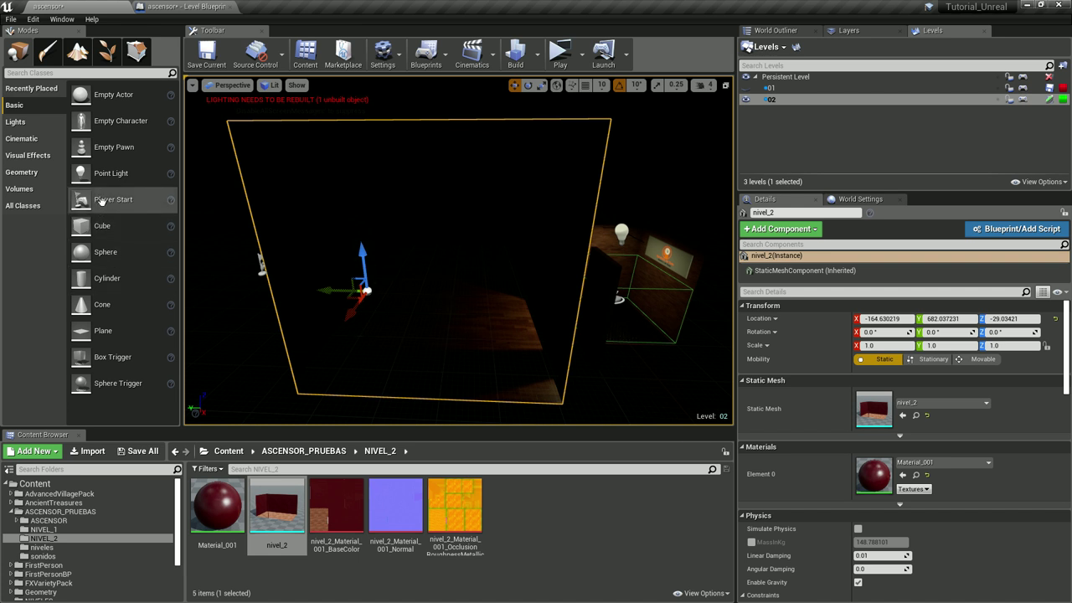
# - Preview a point light from the Lights category and open the viewport view-mode menu
pyautogui.click(17, 122)
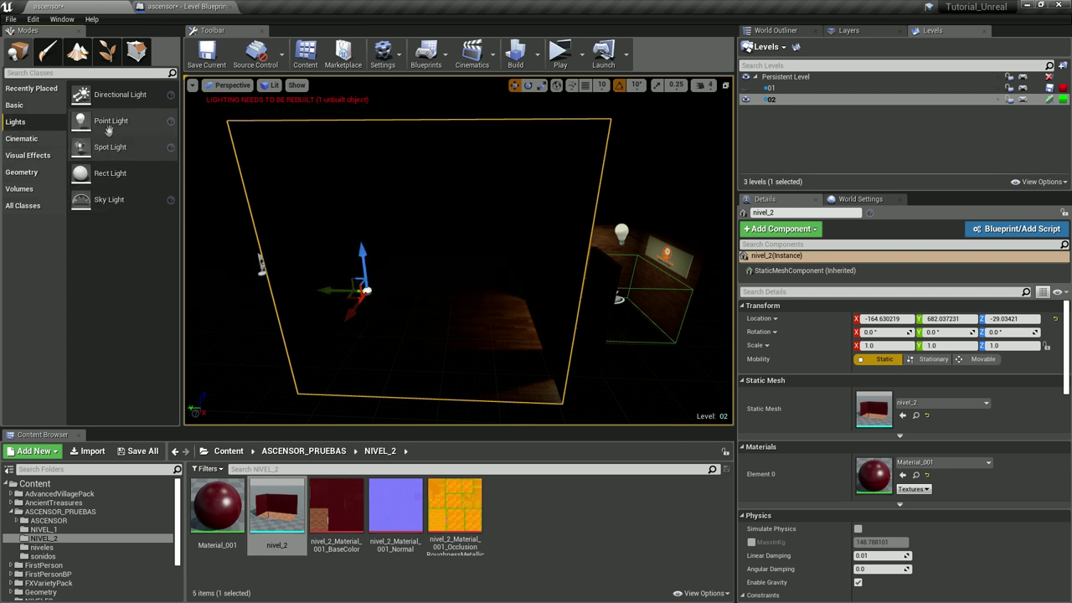
pyautogui.moveTo(107, 121); pyautogui.dragTo(99, 123)
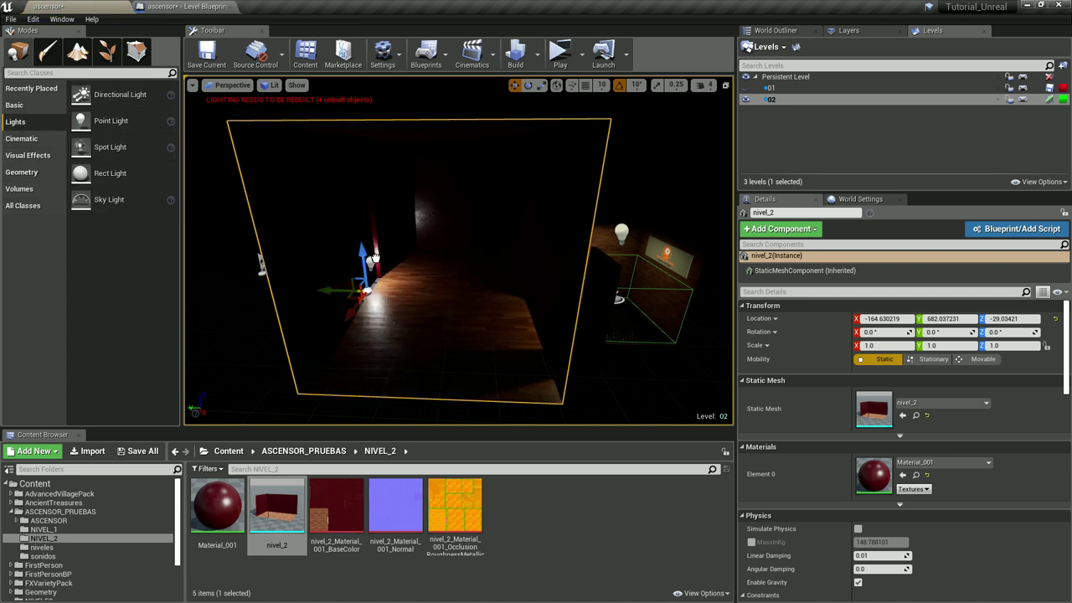
pyautogui.click(270, 84)
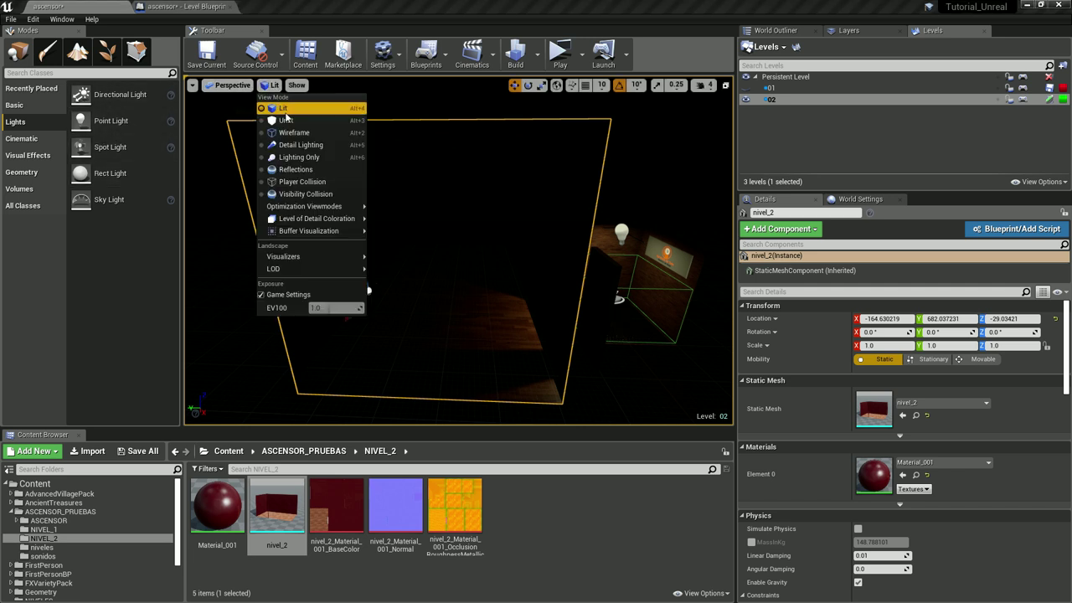
# - Switch the viewport to Unlit and rotate the nivel_2 room 180 degrees
pyautogui.click(290, 117)
pyautogui.moveTo(491, 304); pyautogui.dragTo(491, 289, button='right')
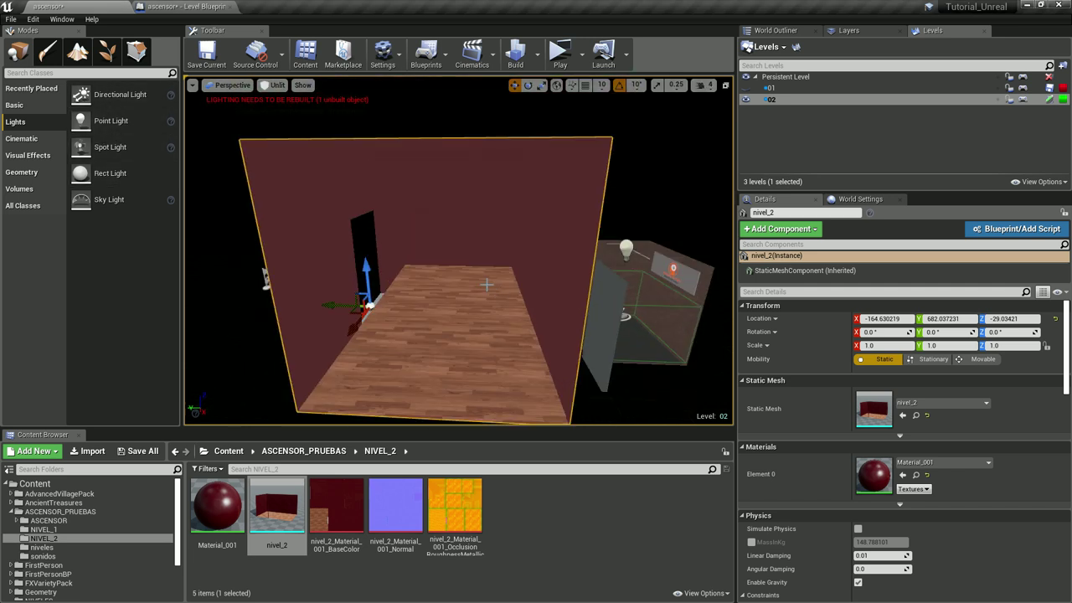
pyautogui.press('e')
pyautogui.moveTo(404, 331); pyautogui.dragTo(336, 346)
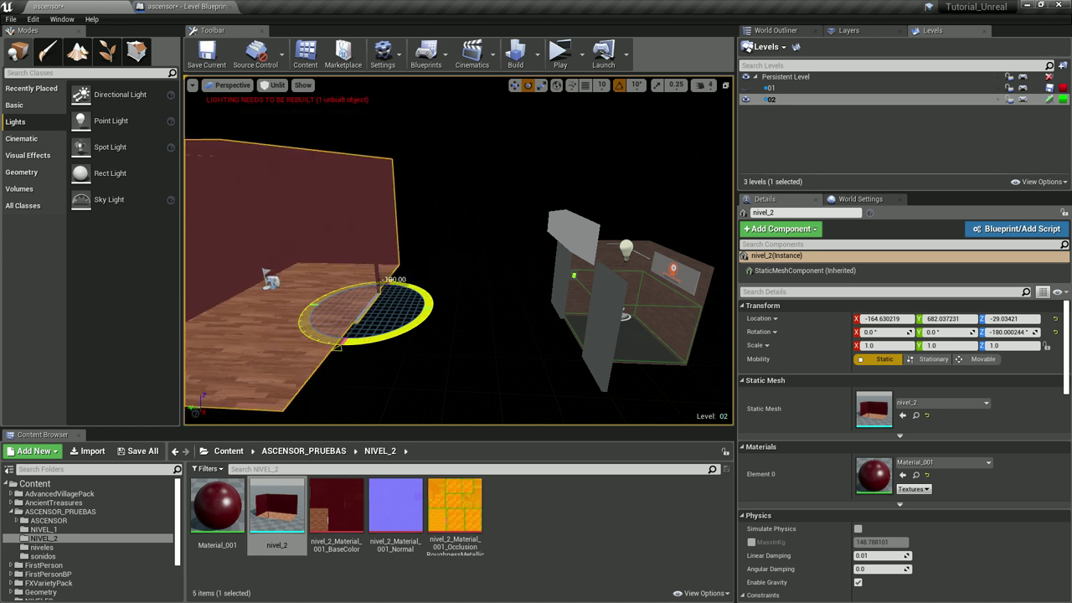
pyautogui.moveTo(459, 252); pyautogui.dragTo(444, 249, button='right')
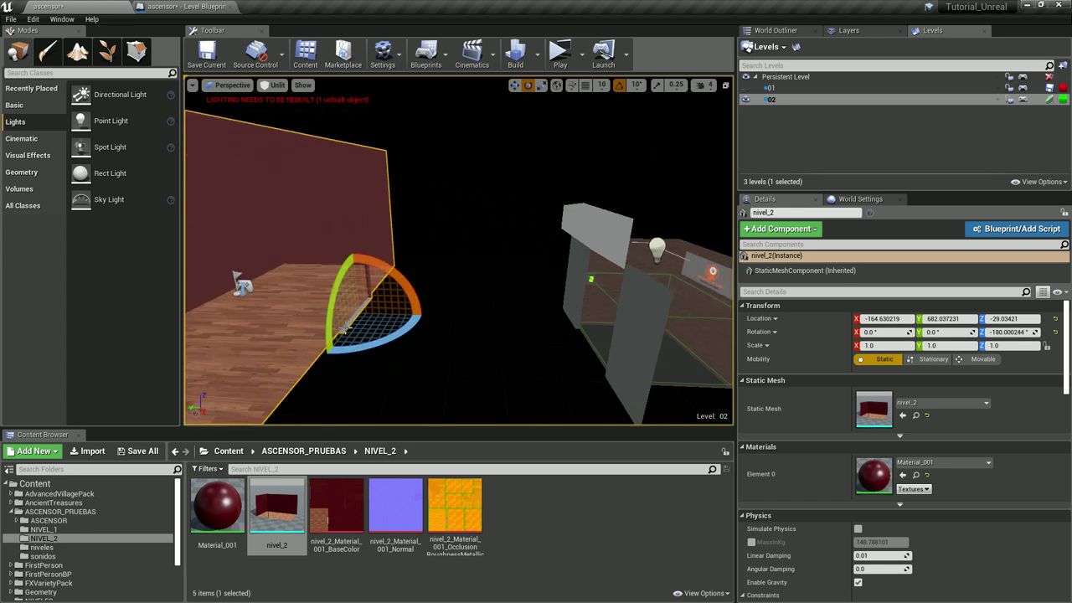
pyautogui.press('w')
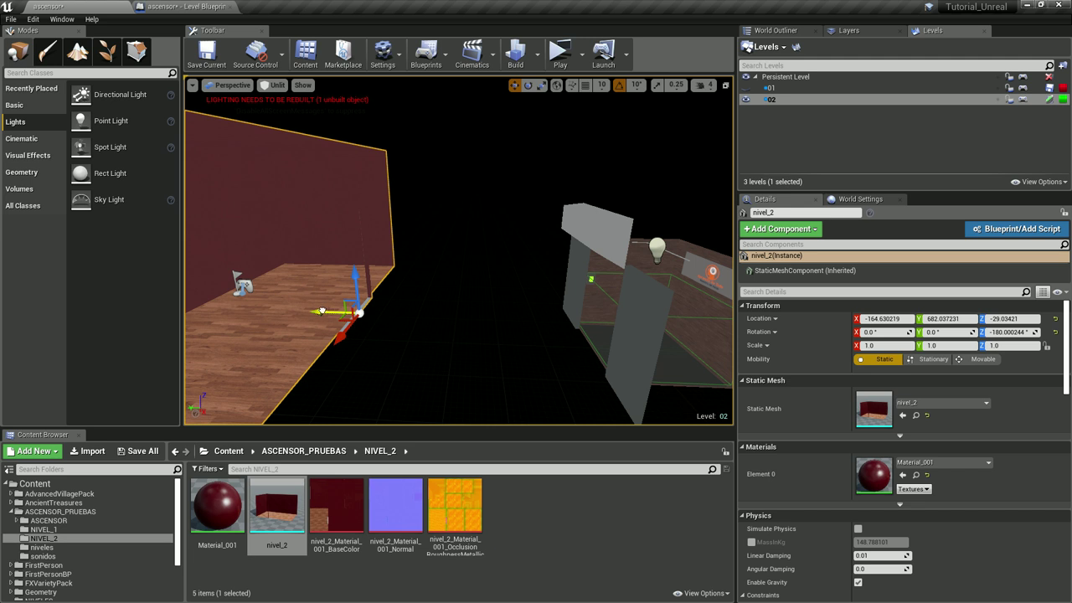
# - Move the room along Y and X so it sits in the elevator doorway
pyautogui.moveTo(322, 311); pyautogui.dragTo(372, 325)
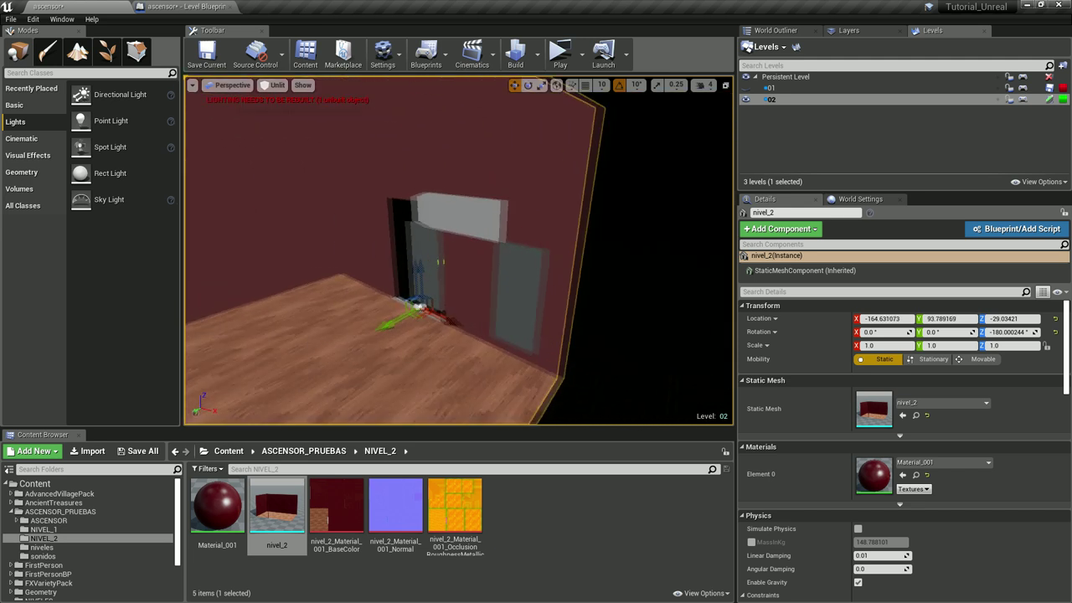
pyautogui.moveTo(424, 331); pyautogui.dragTo(423, 331, button='right')
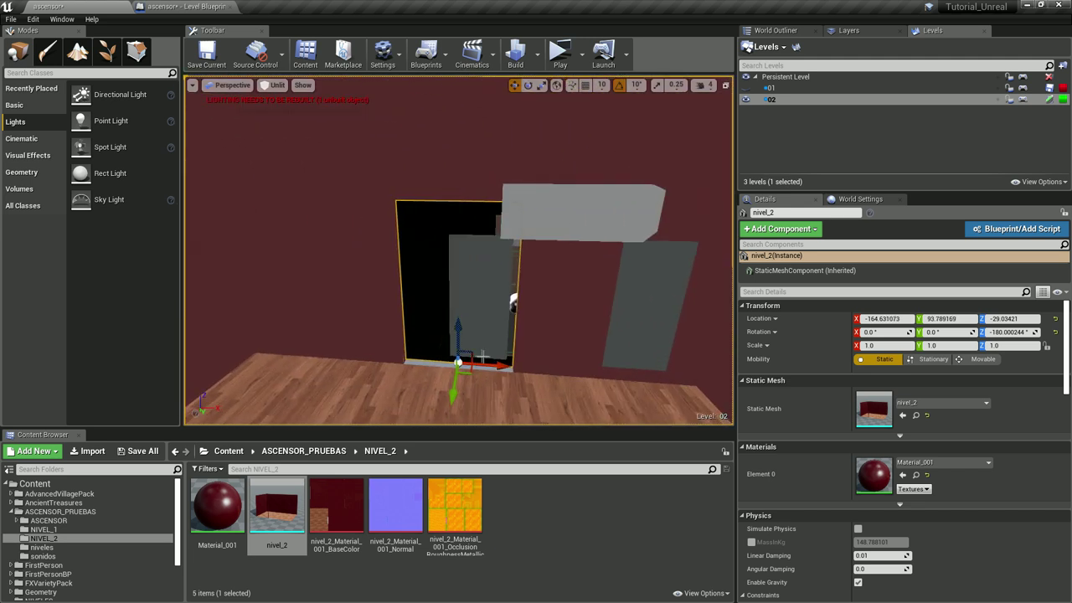
pyautogui.moveTo(501, 367); pyautogui.dragTo(602, 388)
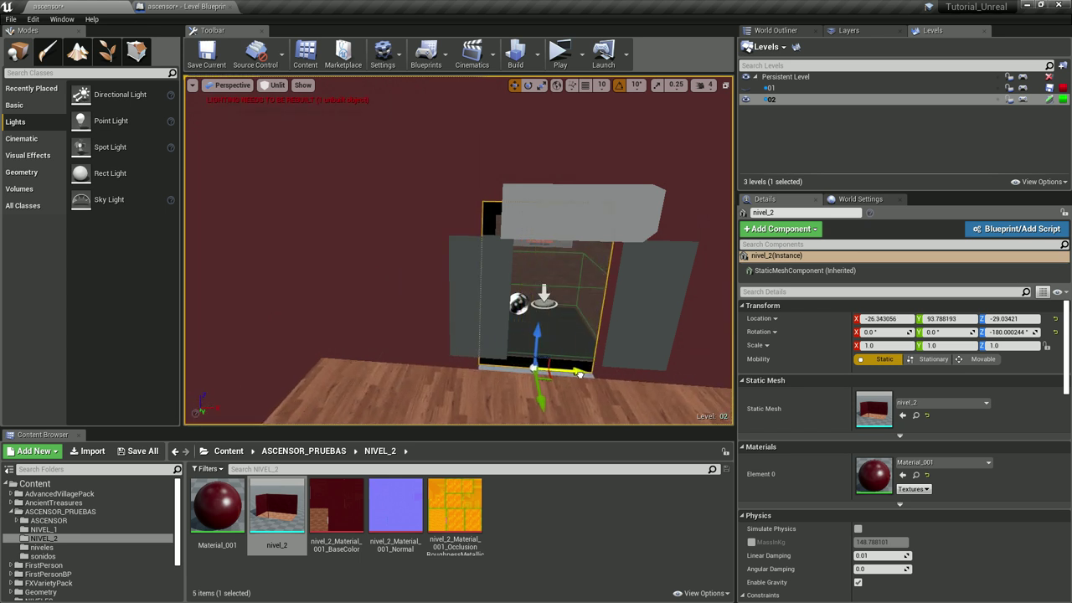
pyautogui.moveTo(566, 378); pyautogui.dragTo(570, 395)
pyautogui.moveTo(497, 351)
pyautogui.mouseDown(button='right')
pyautogui.moveTo(460, 327)
pyautogui.moveTo(449, 339)
pyautogui.mouseUp(button='right')
pyautogui.moveTo(405, 310)
pyautogui.mouseDown()
pyautogui.moveTo(381, 354)
pyautogui.moveTo(404, 351)
pyautogui.mouseUp()
pyautogui.moveTo(404, 350); pyautogui.dragTo(378, 381, button='right')
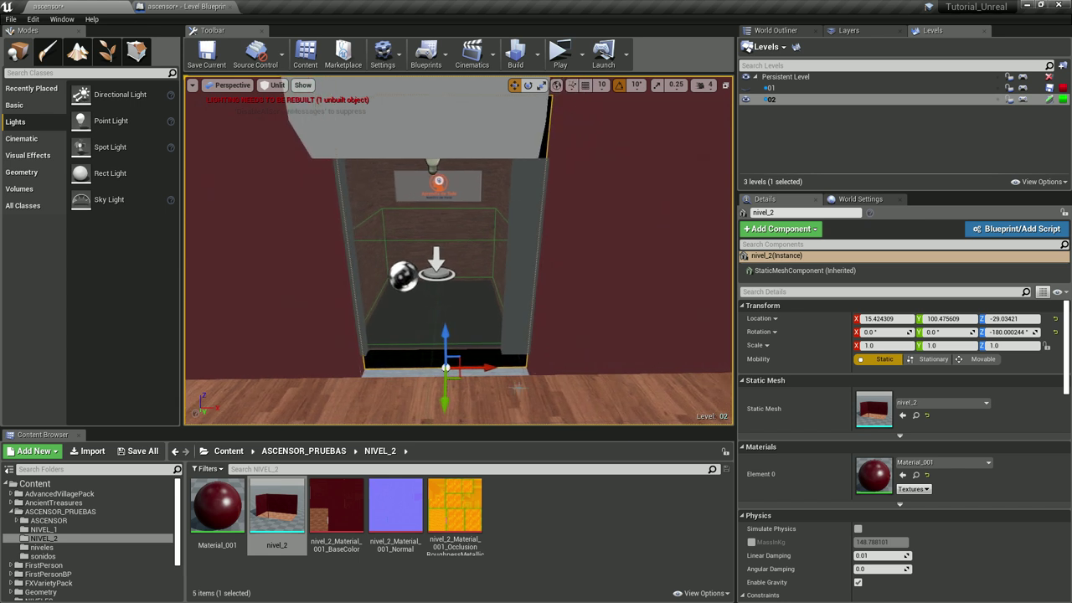
# - Slide the floor slightly along X and raise the platform along Z
pyautogui.moveTo(487, 368); pyautogui.dragTo(479, 371)
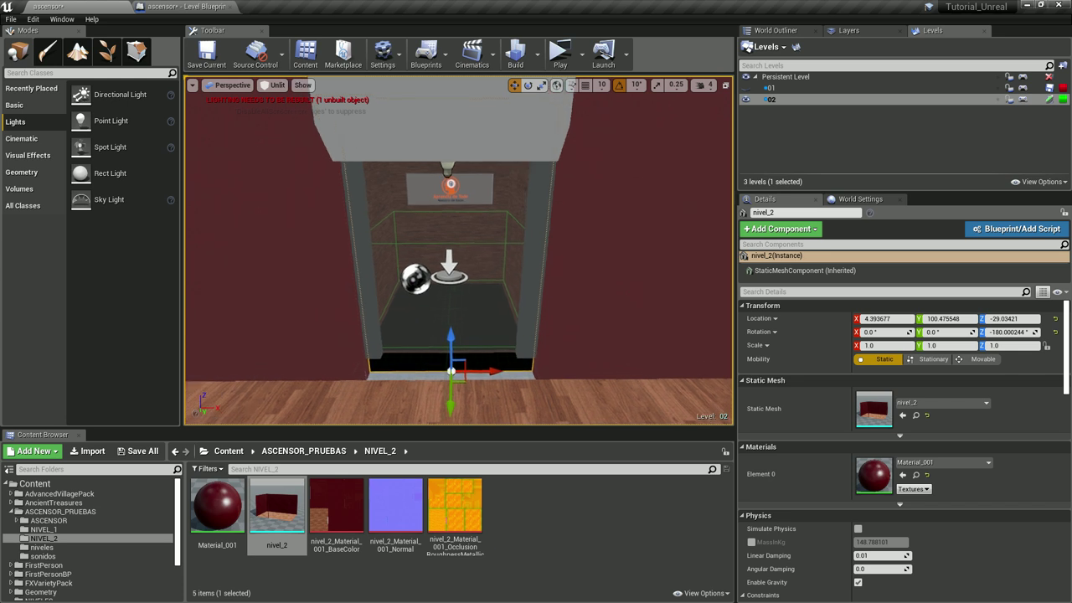
pyautogui.moveTo(519, 374); pyautogui.dragTo(519, 375, button='right')
pyautogui.moveTo(505, 376); pyautogui.dragTo(456, 387)
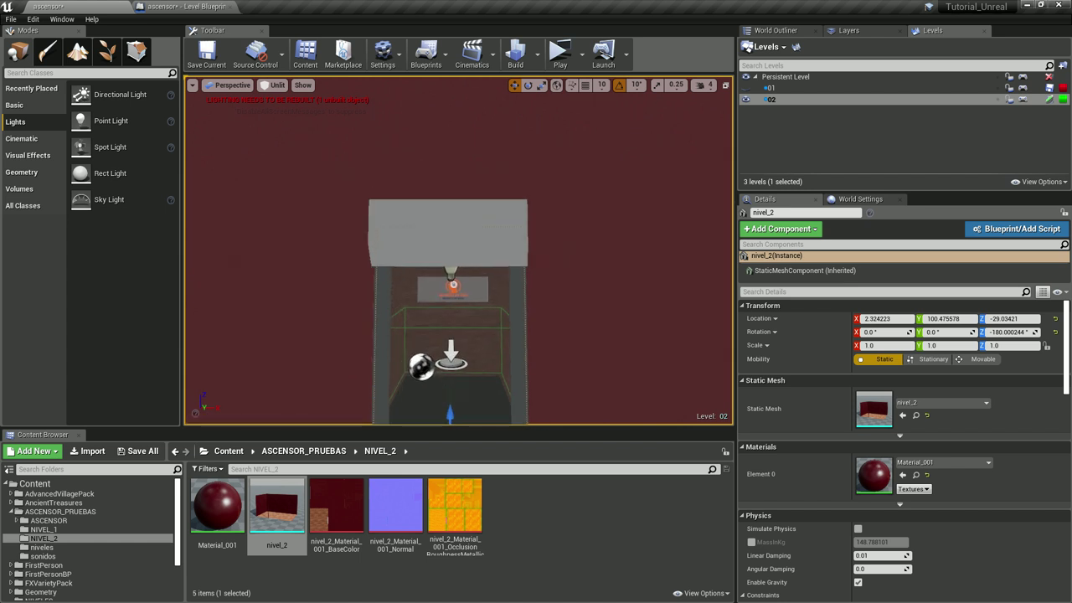
pyautogui.moveTo(456, 388)
pyautogui.mouseDown()
pyautogui.moveTo(456, 360)
pyautogui.moveTo(466, 363)
pyautogui.mouseUp()
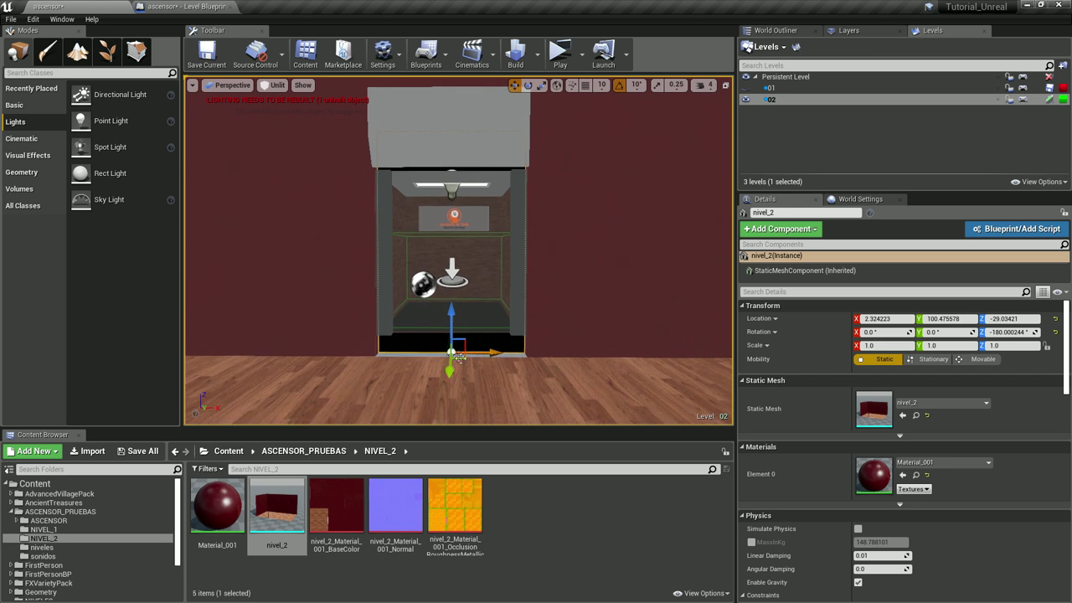
pyautogui.moveTo(450, 314); pyautogui.dragTo(455, 295)
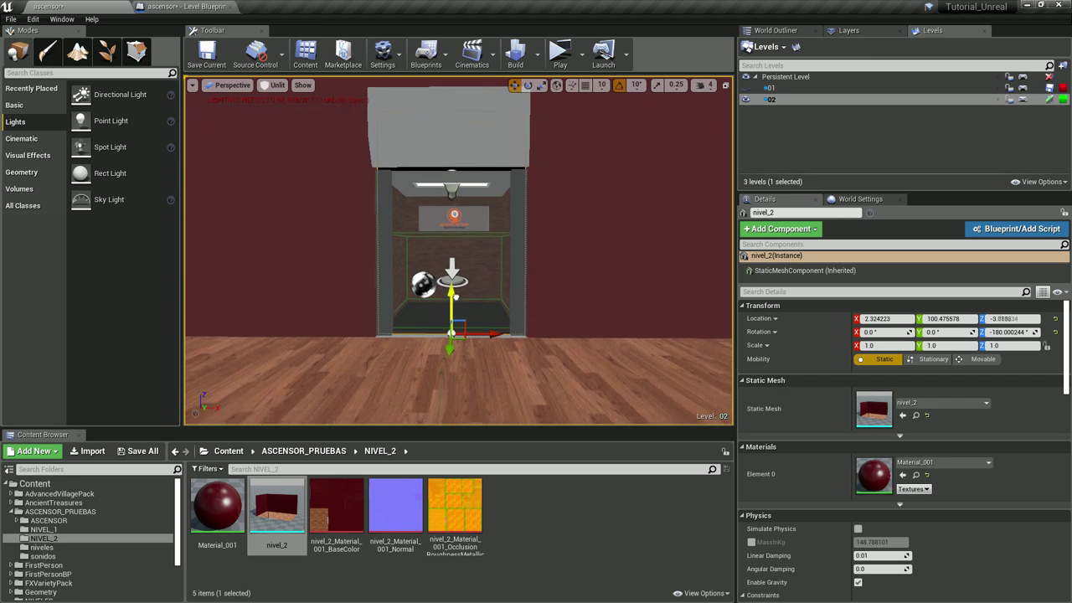
pyautogui.moveTo(455, 294); pyautogui.dragTo(456, 268)
# - Nudge the floor piece along Y to 109.259163 and select the elevator's tapa ceiling lid
pyautogui.moveTo(459, 251); pyautogui.dragTo(475, 314, button='right')
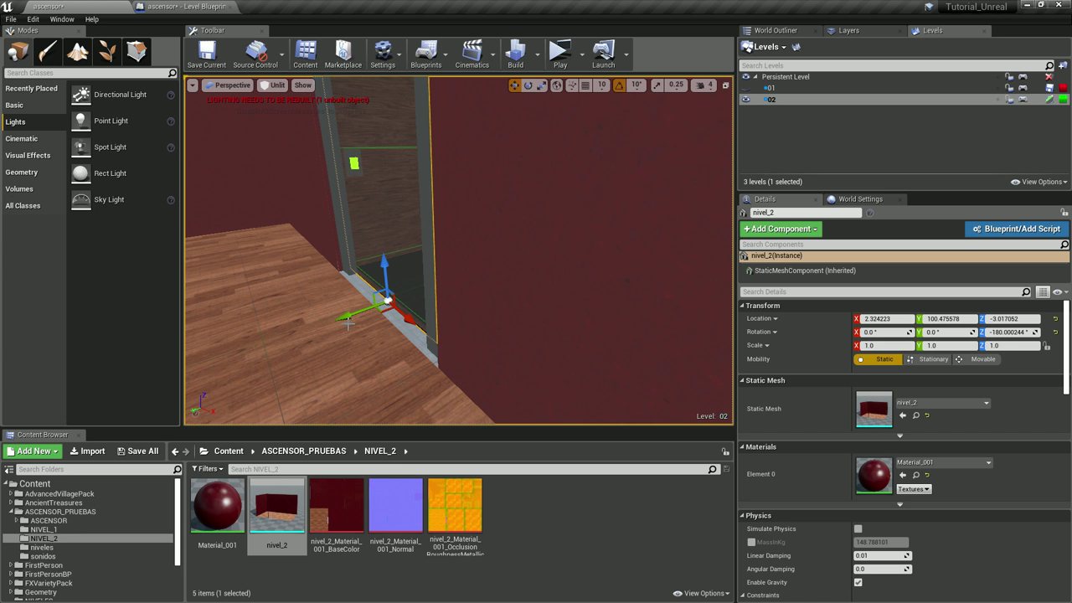
pyautogui.moveTo(346, 321); pyautogui.dragTo(336, 330)
pyautogui.moveTo(321, 347); pyautogui.dragTo(364, 301, button='right')
pyautogui.press('w')
pyautogui.click(517, 182)
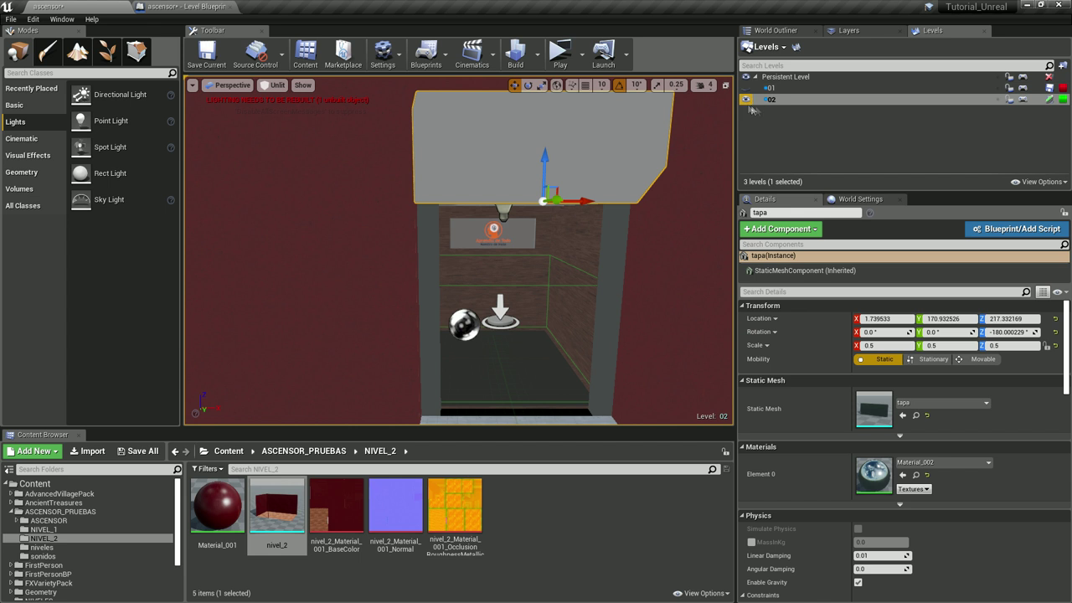
# - With Persistent Level current, lower the tapa lid to Z 214.71, then make level 02 current
pyautogui.doubleClick(785, 76)
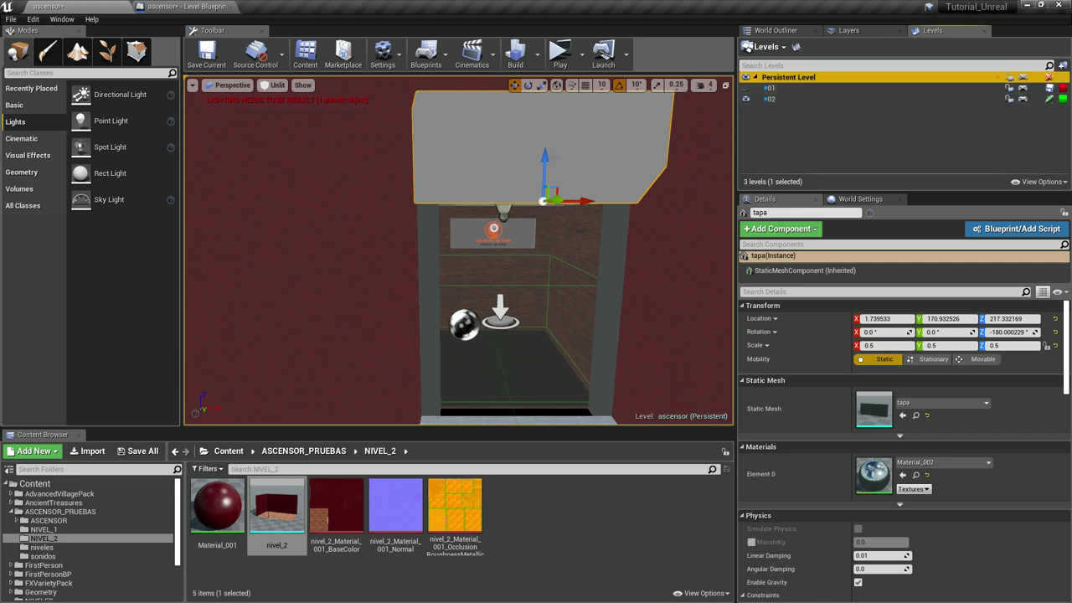
pyautogui.moveTo(548, 153); pyautogui.dragTo(546, 156)
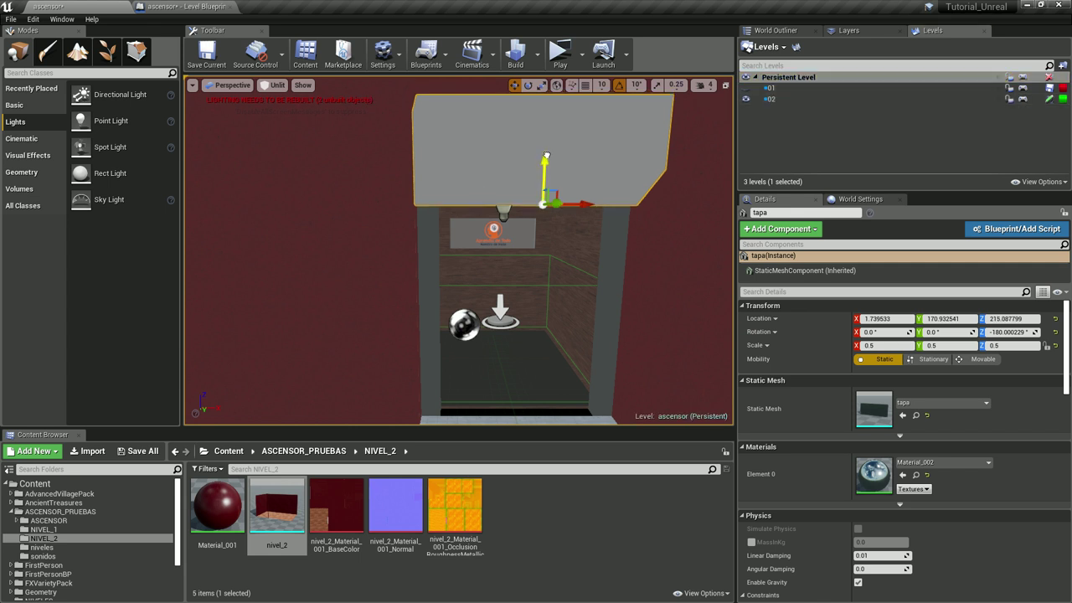
pyautogui.scroll(-2, 500, 278)
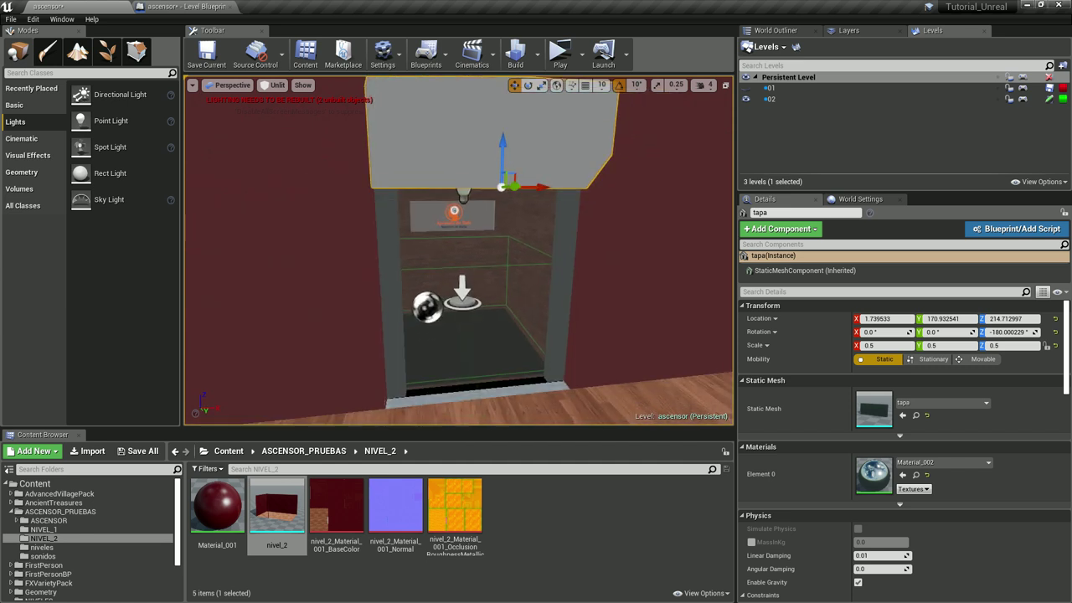
pyautogui.scroll(-2, 500, 278)
pyautogui.doubleClick(768, 99)
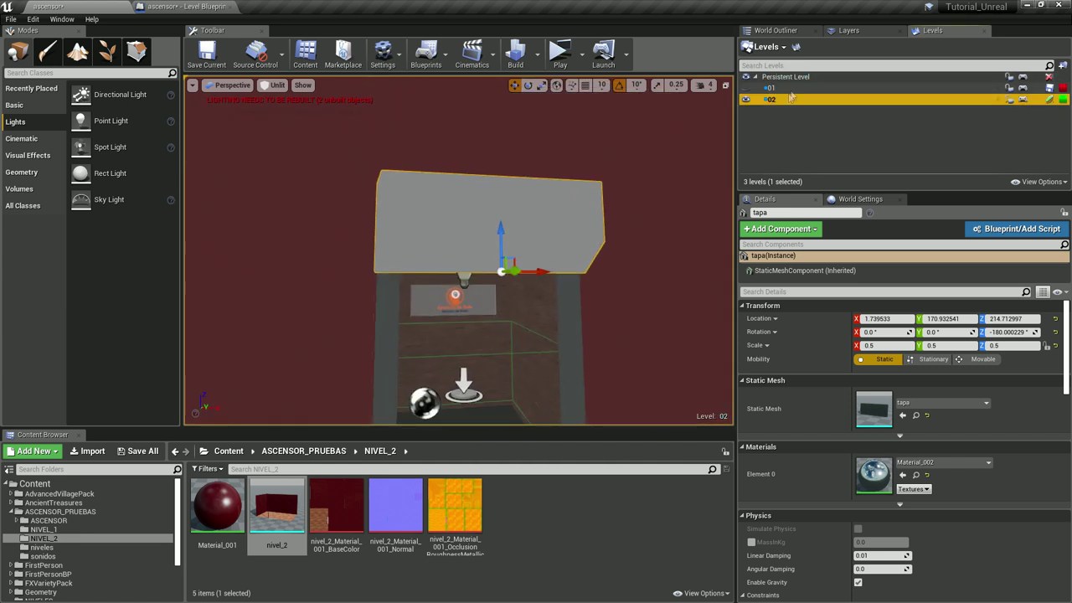
pyautogui.moveTo(605, 277)
pyautogui.mouseDown()
pyautogui.moveTo(569, 252)
pyautogui.moveTo(620, 252)
pyautogui.moveTo(279, 155)
pyautogui.moveTo(343, 193)
pyautogui.moveTo(277, 193)
pyautogui.mouseUp()
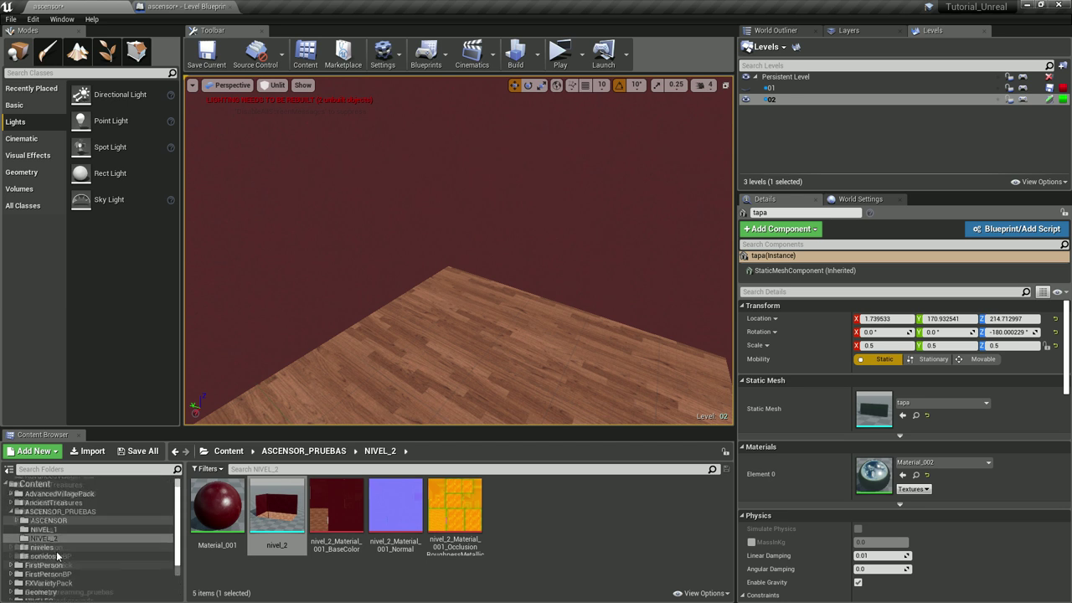
# - Place a BP_Street_Lamp from AdvancedVillagePack Blueprints, rotate it -90° and slide it toward the wall
pyautogui.click(69, 494)
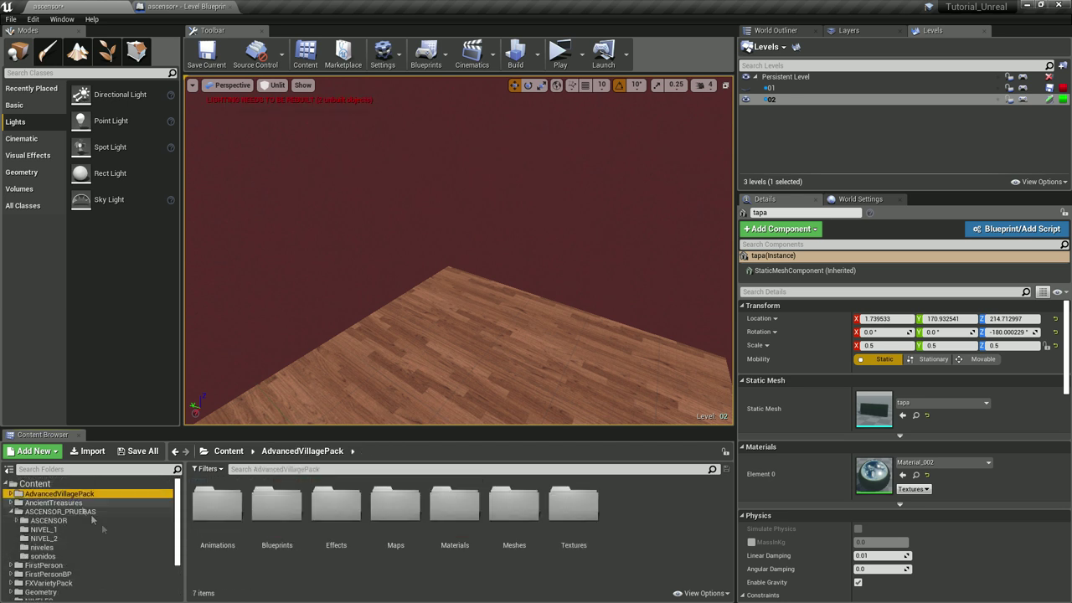
pyautogui.doubleClick(272, 502)
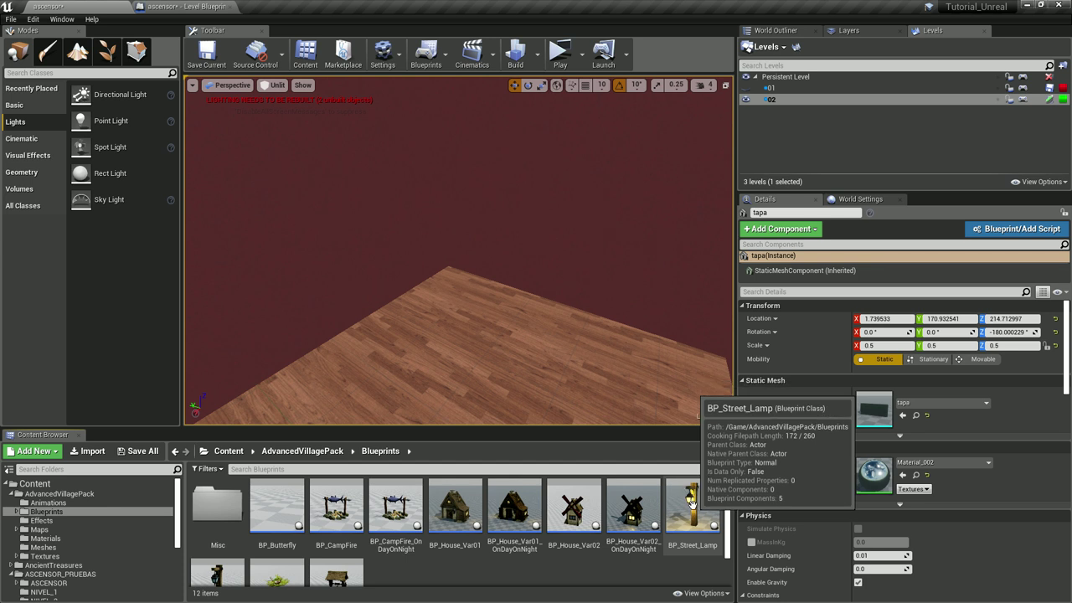
pyautogui.moveTo(686, 490); pyautogui.dragTo(458, 310)
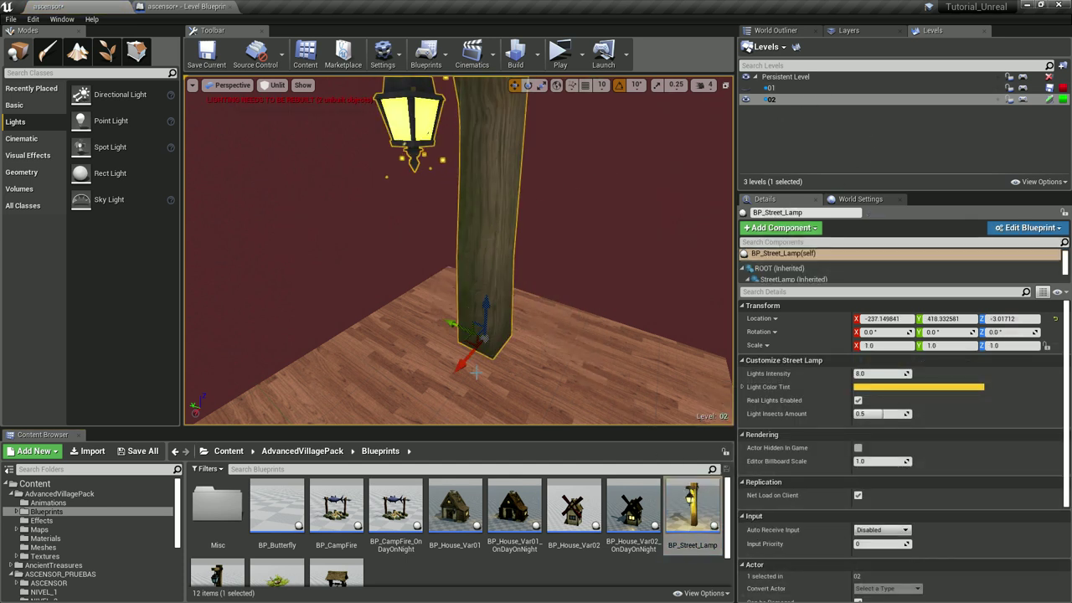
pyautogui.press('e')
pyautogui.moveTo(475, 372)
pyautogui.mouseDown()
pyautogui.moveTo(548, 345)
pyautogui.moveTo(551, 370)
pyautogui.mouseUp()
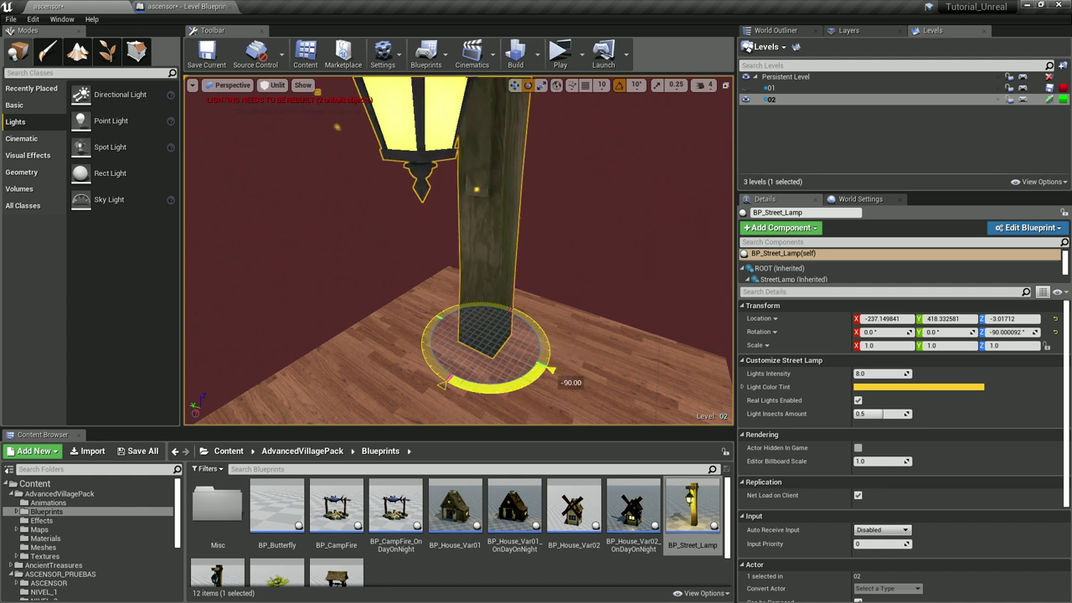
pyautogui.press('w')
pyautogui.moveTo(460, 365); pyautogui.dragTo(486, 326)
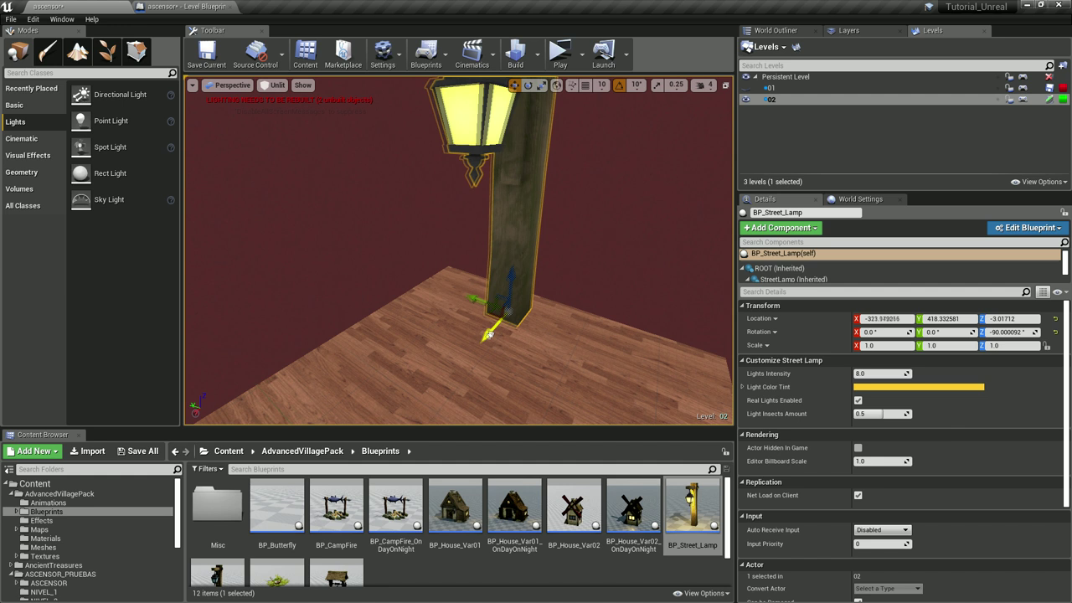
# - Nudge the lamp back along X to about X -310.23, Y 513.95, and switch the viewport to Lit
pyautogui.rightClick(481, 222)
pyautogui.moveTo(397, 232); pyautogui.dragTo(361, 218, button='right')
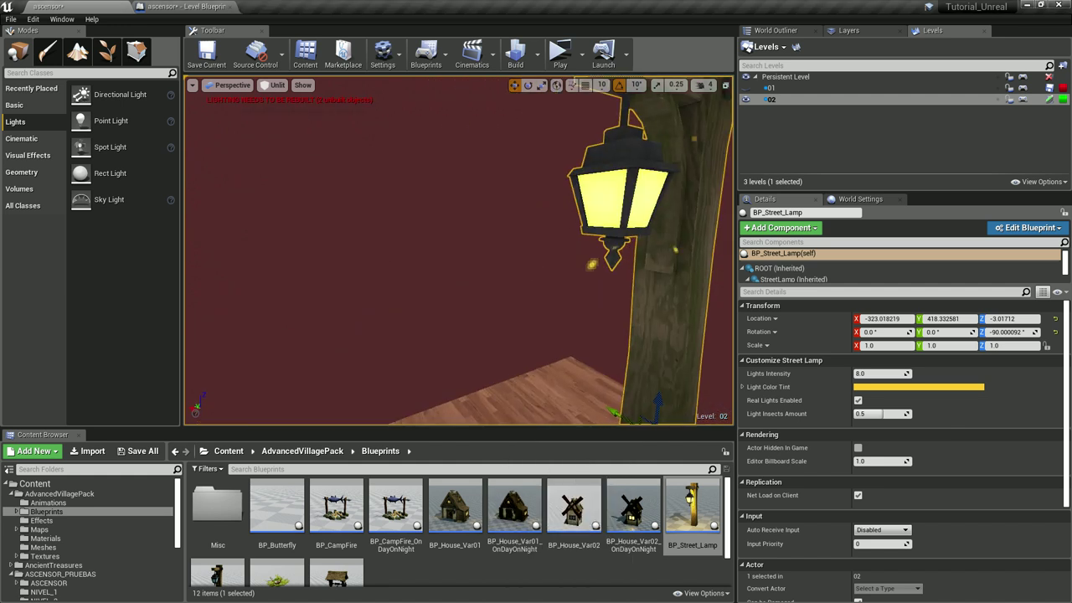
pyautogui.moveTo(459, 251); pyautogui.dragTo(392, 373, button='right')
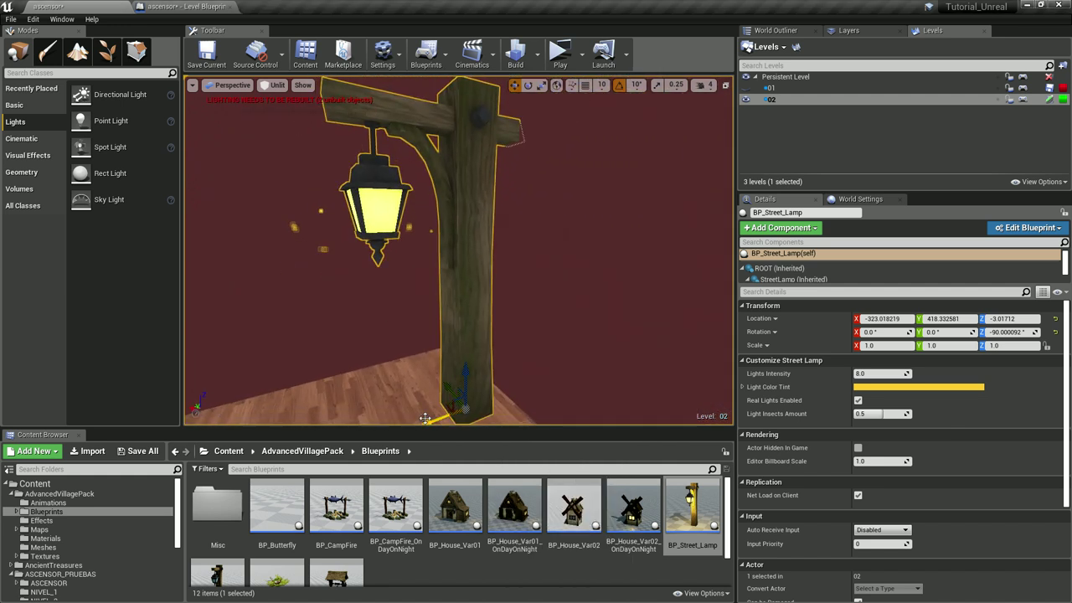
pyautogui.moveTo(428, 417); pyautogui.dragTo(424, 356)
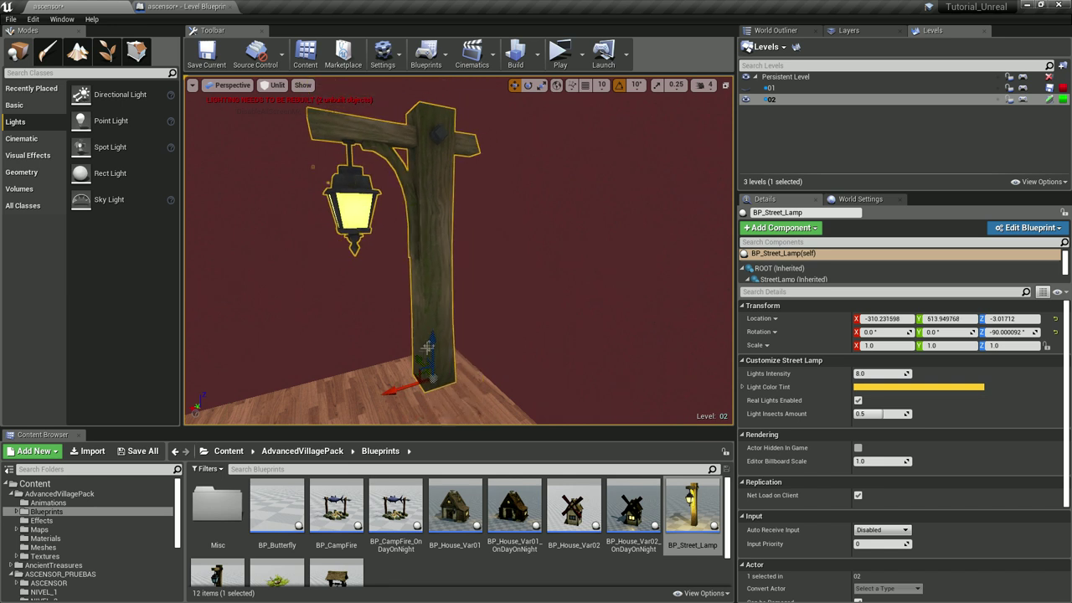
pyautogui.moveTo(425, 352); pyautogui.dragTo(451, 288, button='right')
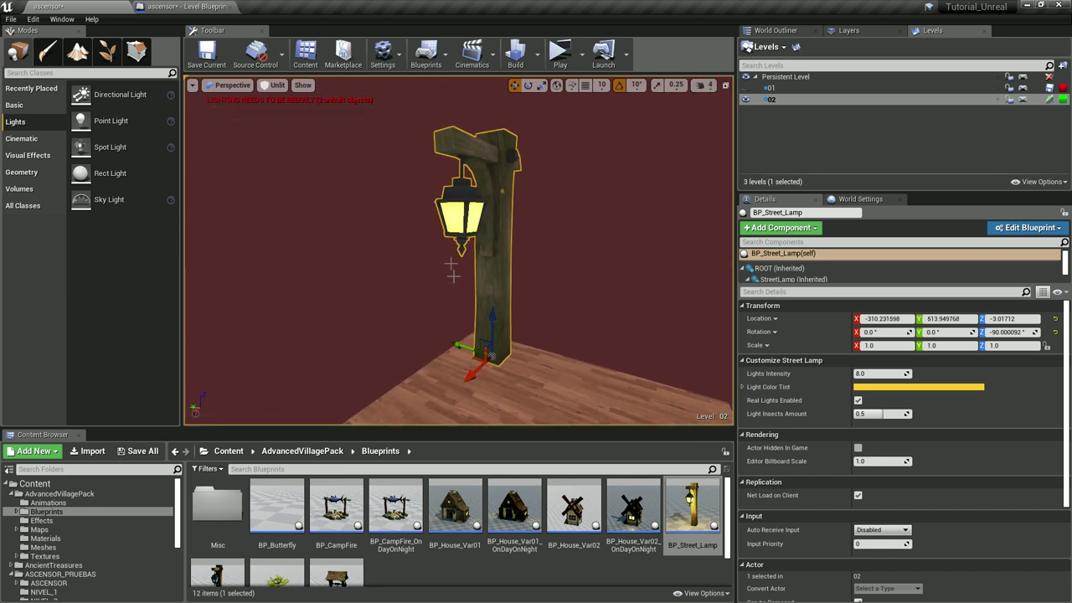
pyautogui.click(272, 84)
pyautogui.click(280, 111)
pyautogui.scroll(2, 419, 209)
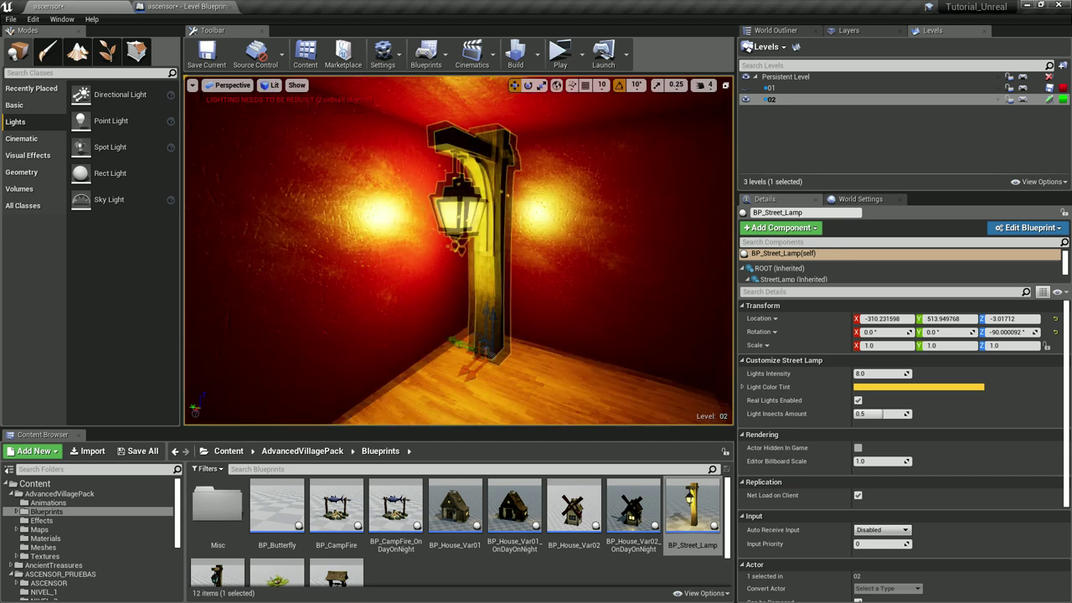
# - Change the street lamp's Light Color Tint to a pale blue (C8D7FFFF)
pyautogui.click(882, 387)
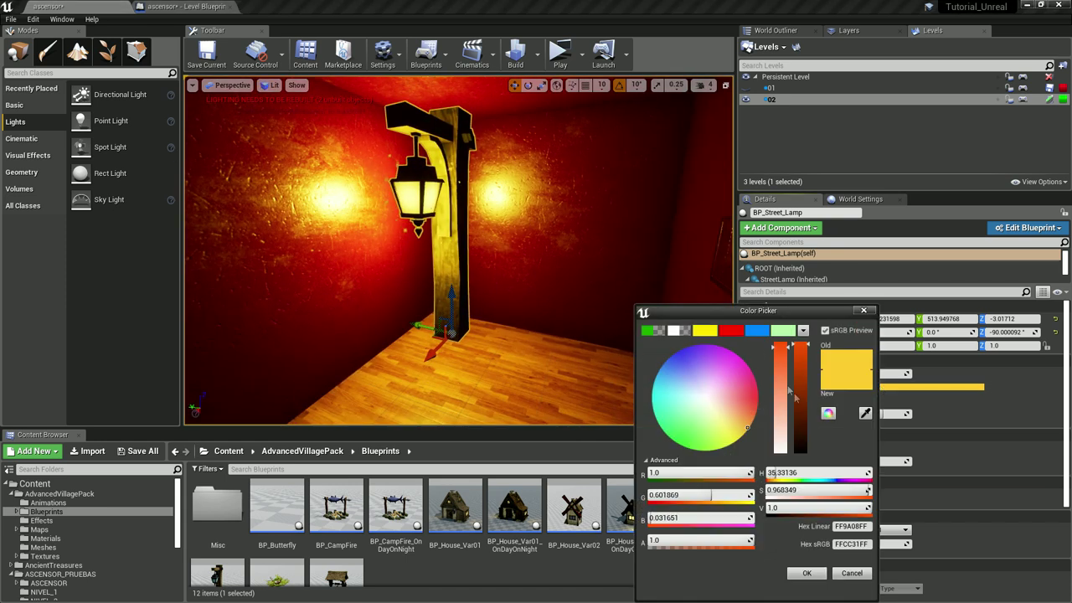
pyautogui.click(756, 330)
pyautogui.click(777, 414)
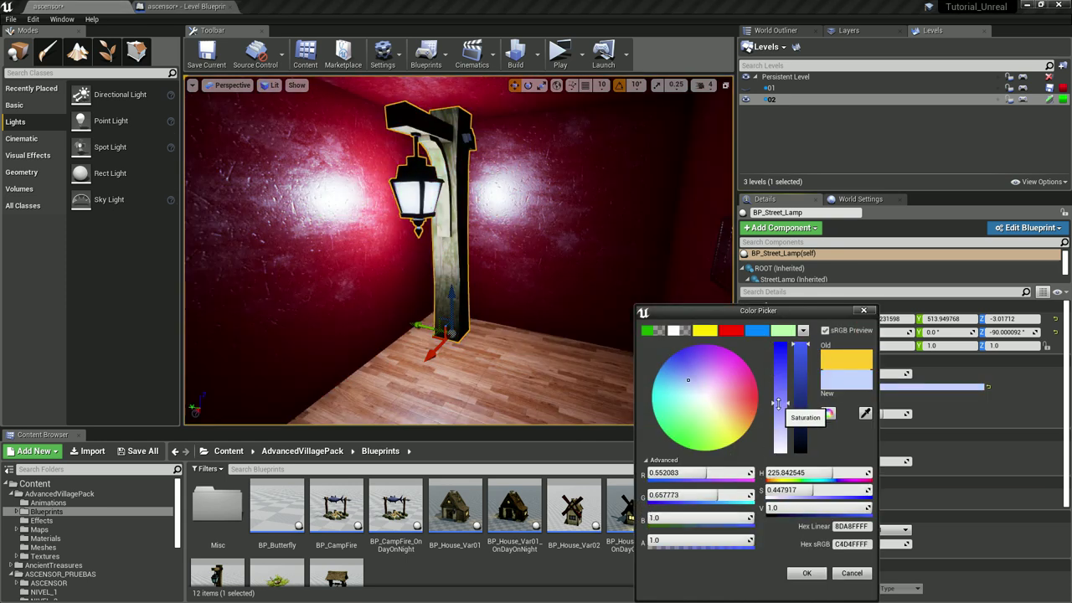
pyautogui.moveTo(777, 414); pyautogui.dragTo(780, 405)
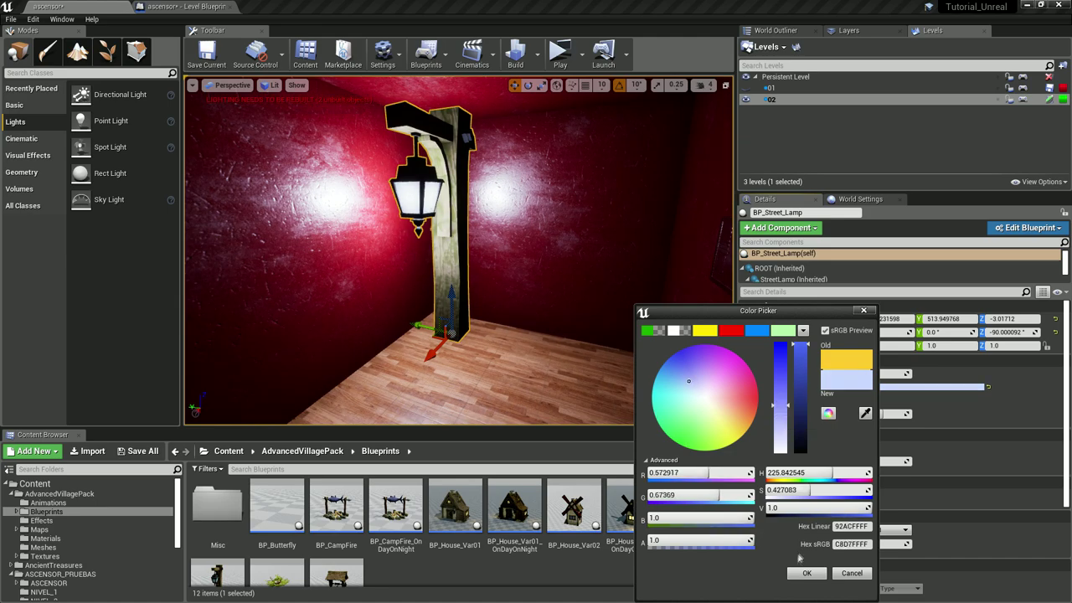
pyautogui.click(806, 573)
# - Frame the lamp, save the level with Ctrl+S, and make level 01 visible
pyautogui.press('f')
pyautogui.moveTo(458, 251); pyautogui.dragTo(469, 245, button='right')
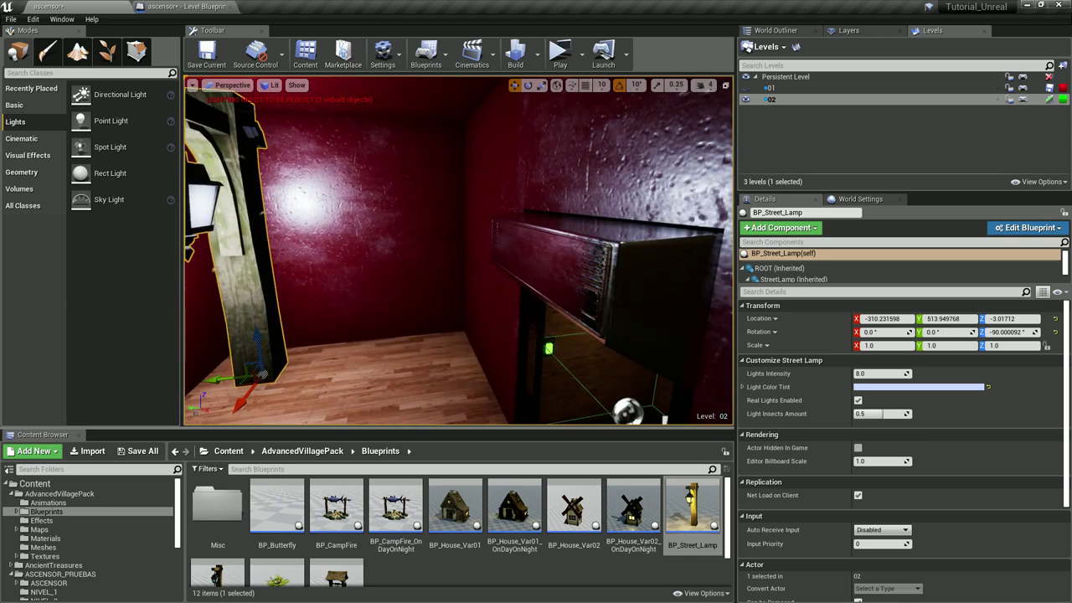
pyautogui.press('f')
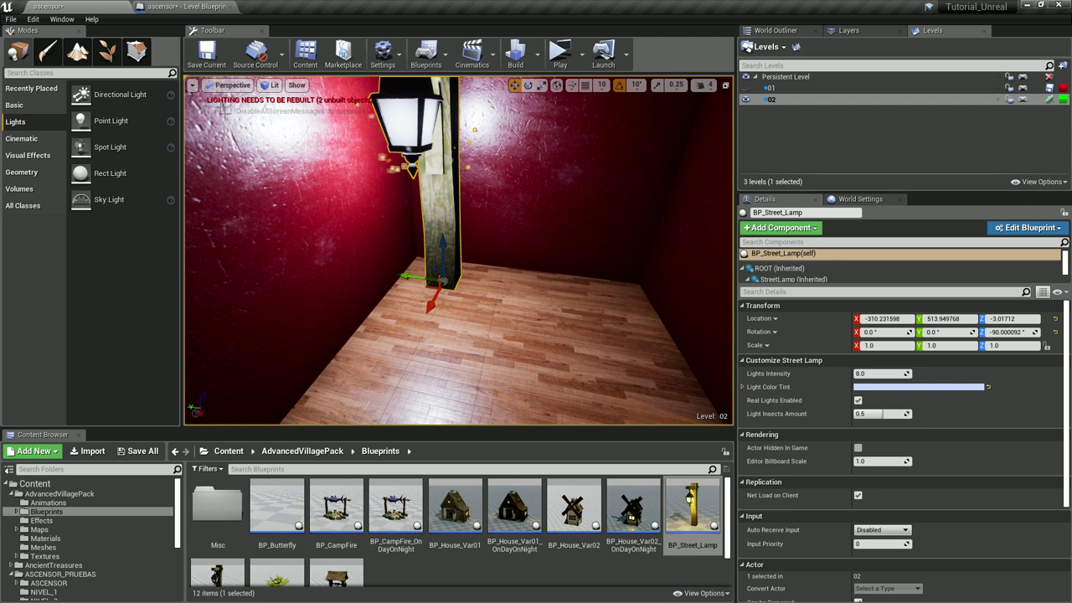
pyautogui.hotkey('ctrl', 's')
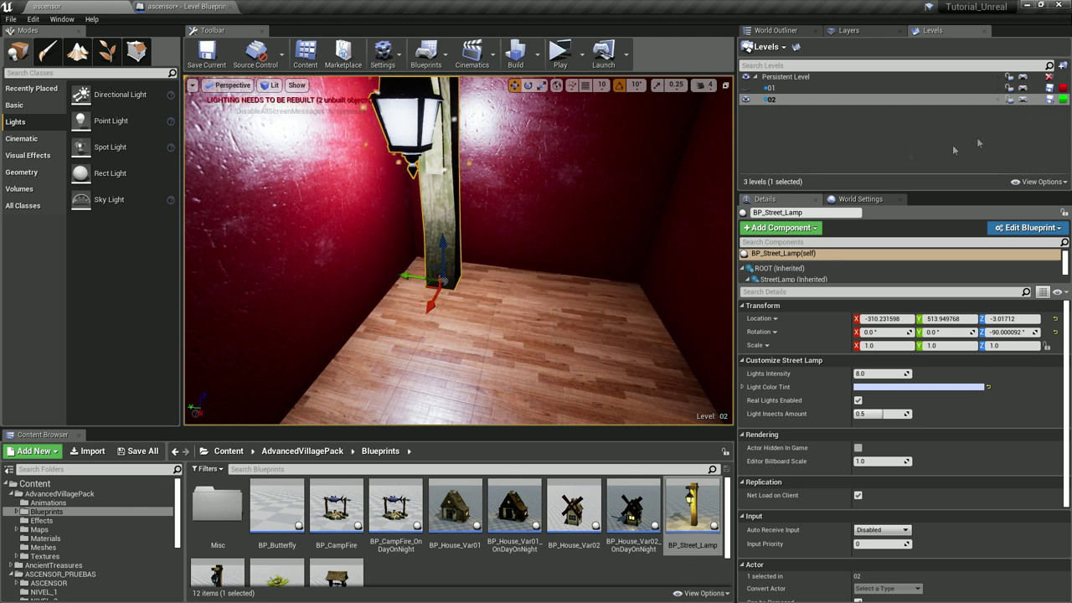
pyautogui.click(745, 87)
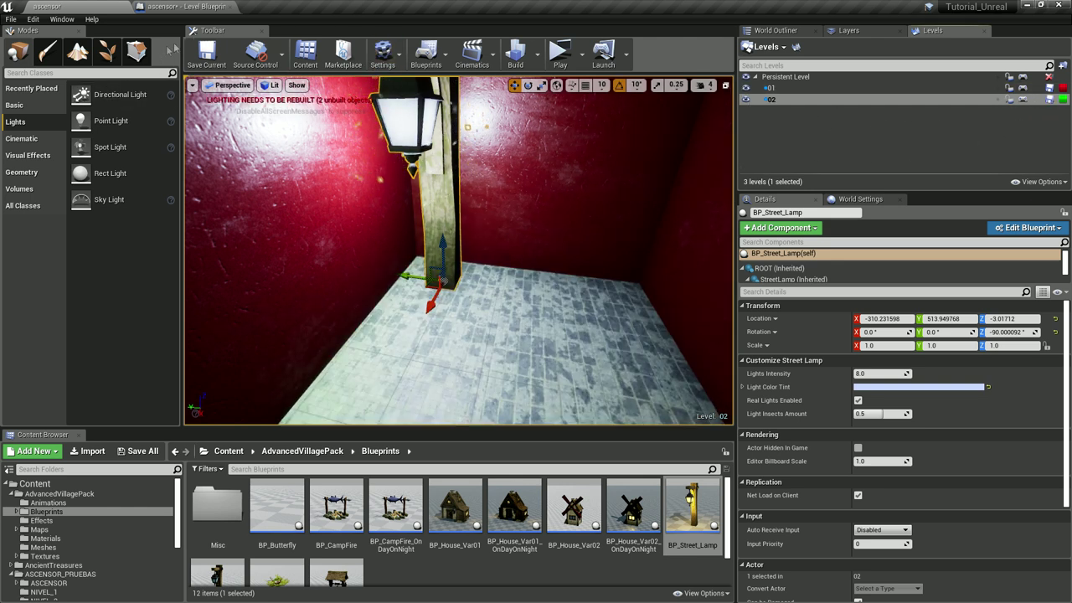
# - Save the ascensor level via Save Selected, run a full Build, and close the Message Log
pyautogui.click(136, 451)
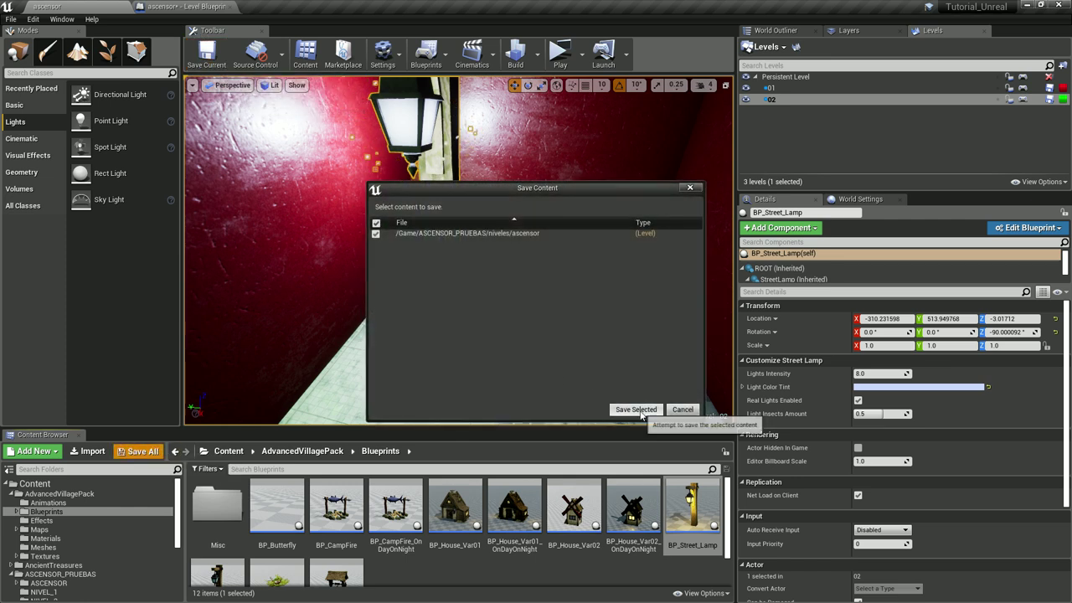
pyautogui.click(638, 409)
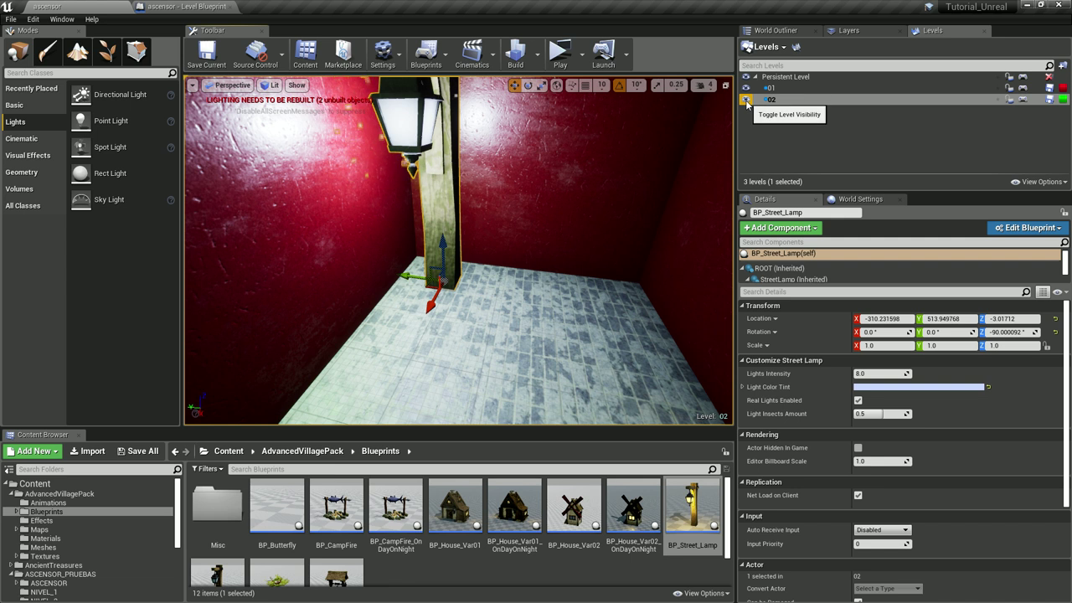
pyautogui.click(515, 52)
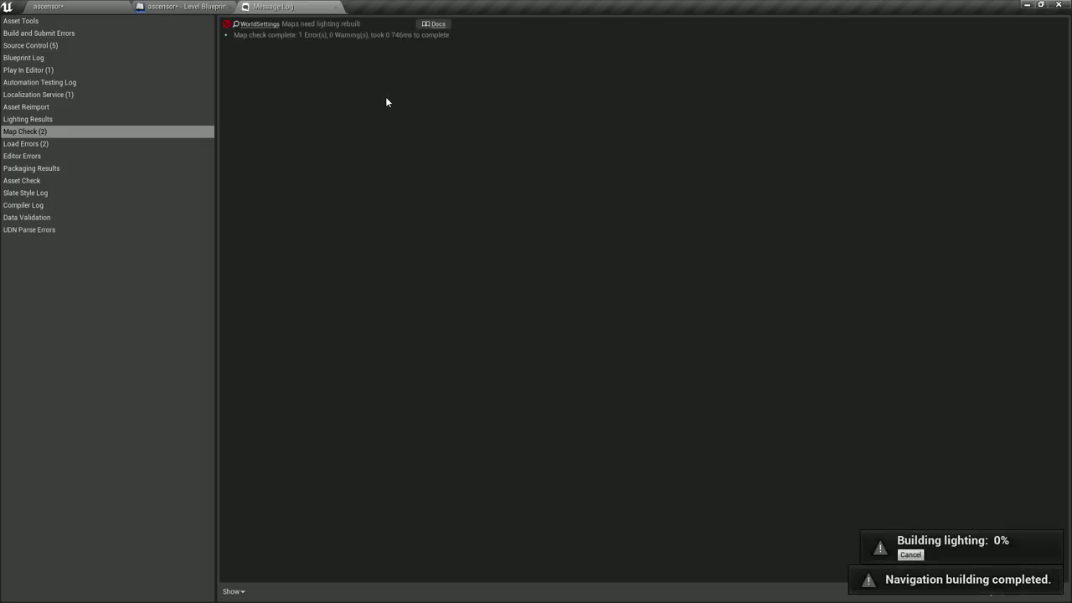
pyautogui.click(335, 9)
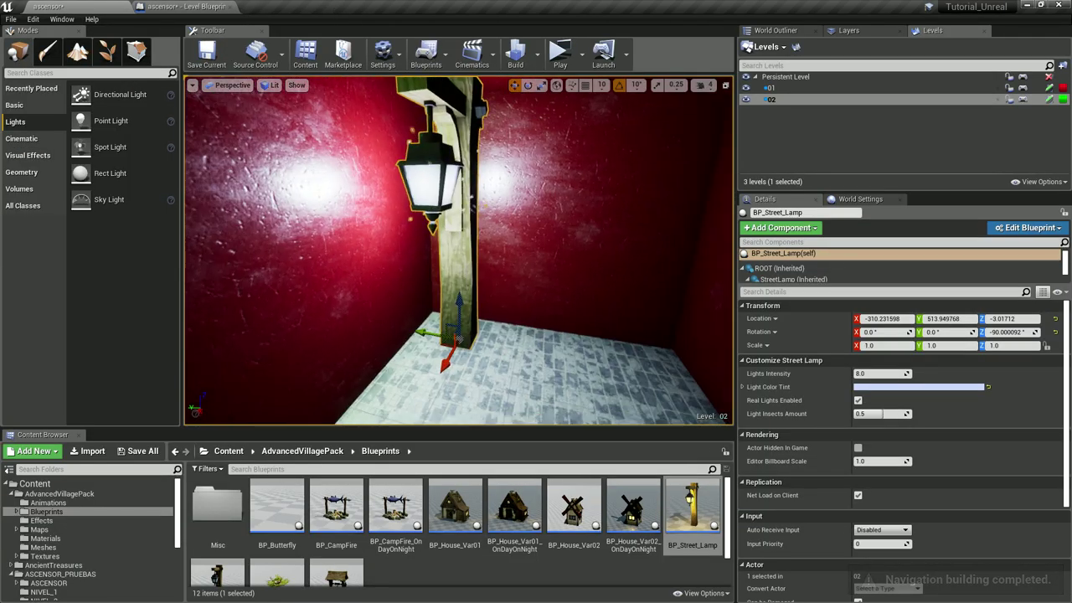
# - Hide level 01 again and look around the elevator doorway and street lamp
pyautogui.click(746, 87)
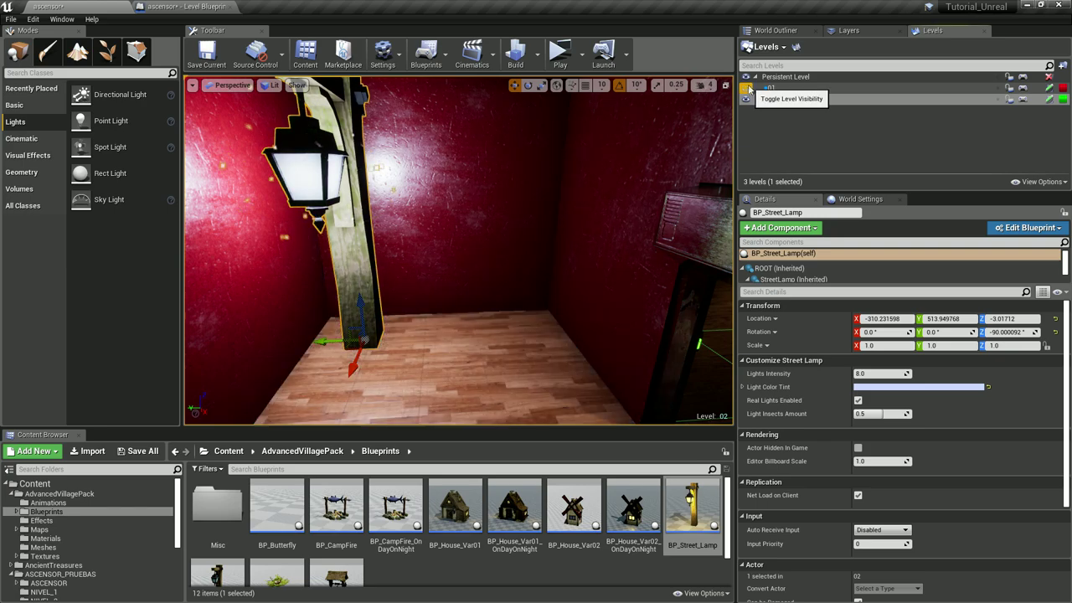
pyautogui.moveTo(458, 251); pyautogui.dragTo(459, 251, button='right')
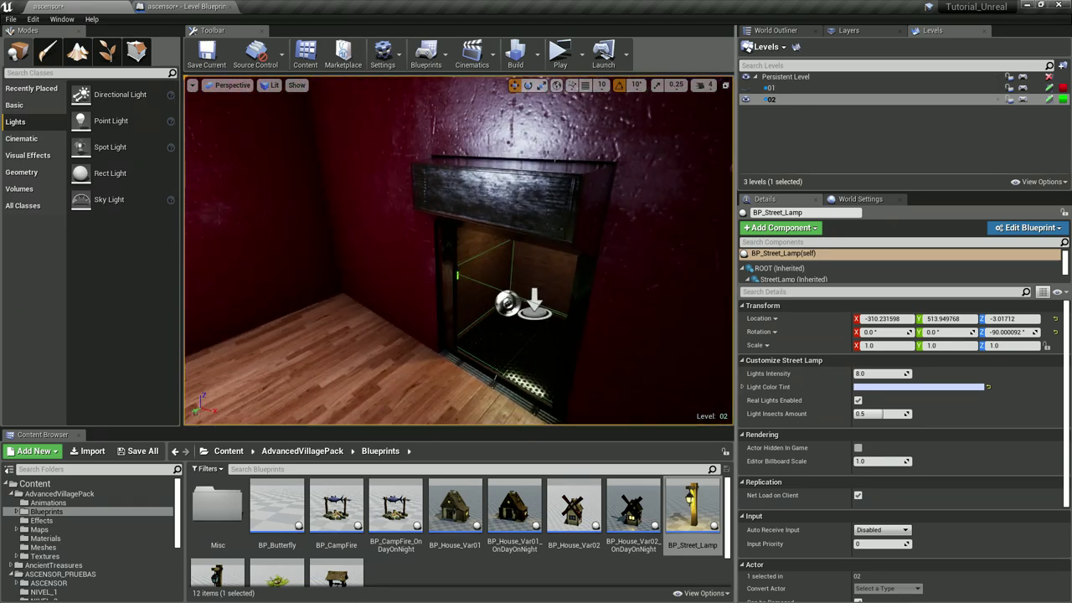
pyautogui.moveTo(549, 306); pyautogui.dragTo(549, 306, button='right')
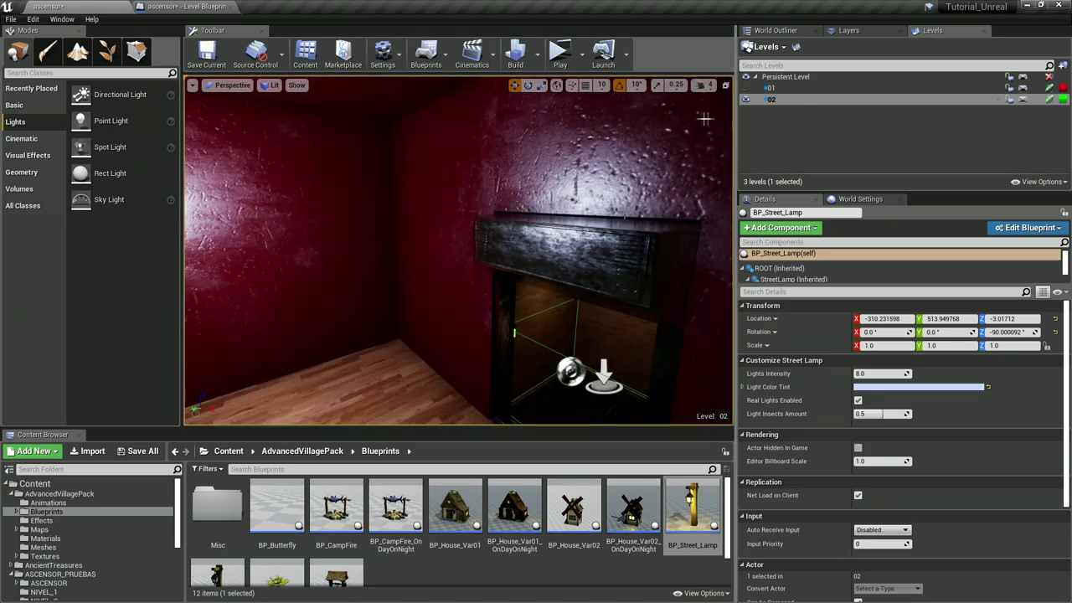
pyautogui.moveTo(459, 251); pyautogui.dragTo(459, 252, button='right')
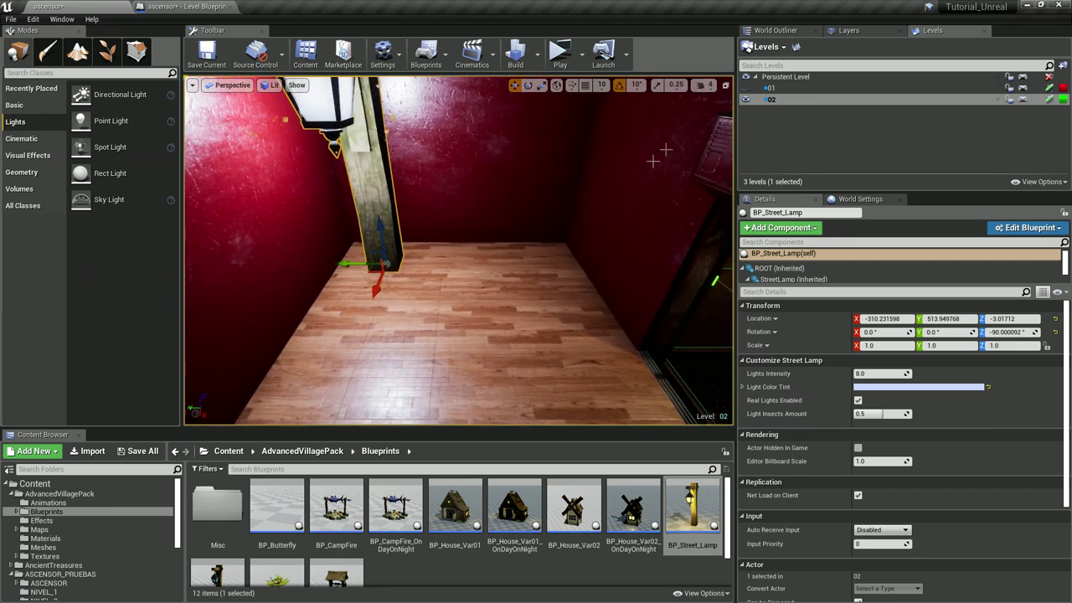
# - Make the Persistent Level current and toggle level 02's visibility so it ends hidden
pyautogui.doubleClick(788, 76)
pyautogui.scroll(-3, 549, 236)
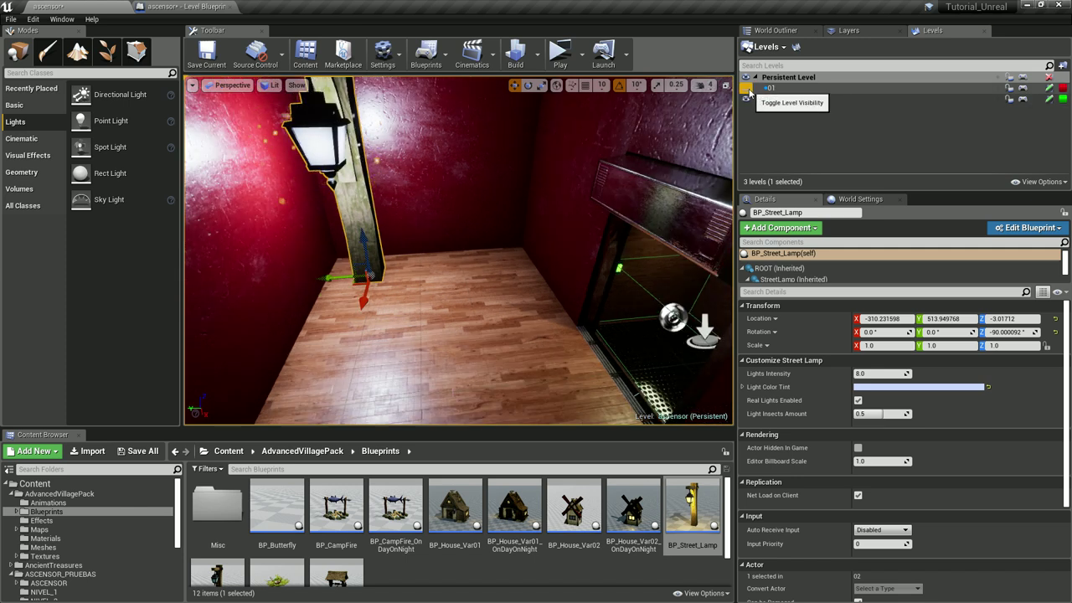
pyautogui.click(746, 99)
pyautogui.click(746, 99)
pyautogui.click(746, 100)
pyautogui.click(746, 99)
pyautogui.moveTo(440, 249)
pyautogui.mouseDown(button='right')
pyautogui.moveTo(372, 222)
pyautogui.moveTo(654, 417)
pyautogui.moveTo(687, 415)
pyautogui.mouseUp(button='right')
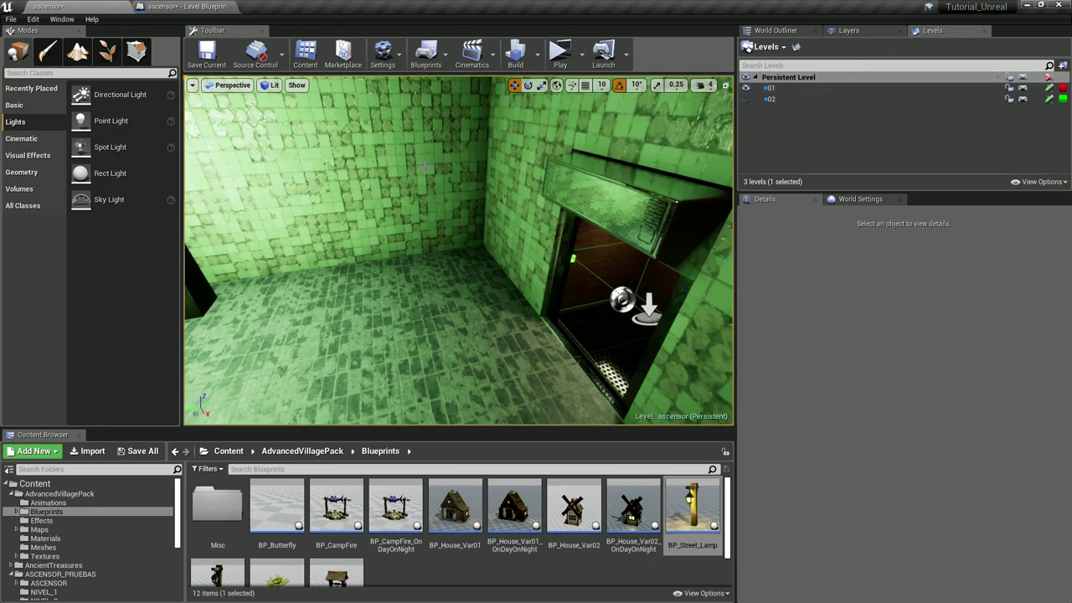
# - Select the Persistent Level and return to the level blueprint's Event Graph, zoomed out
pyautogui.click(782, 33)
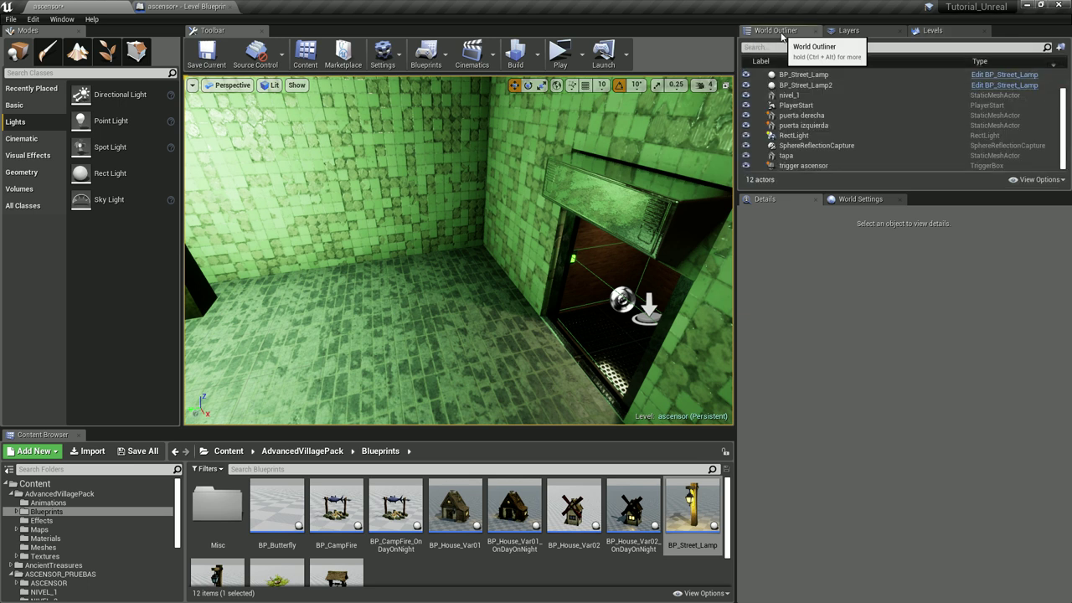
pyautogui.click(932, 30)
pyautogui.click(824, 79)
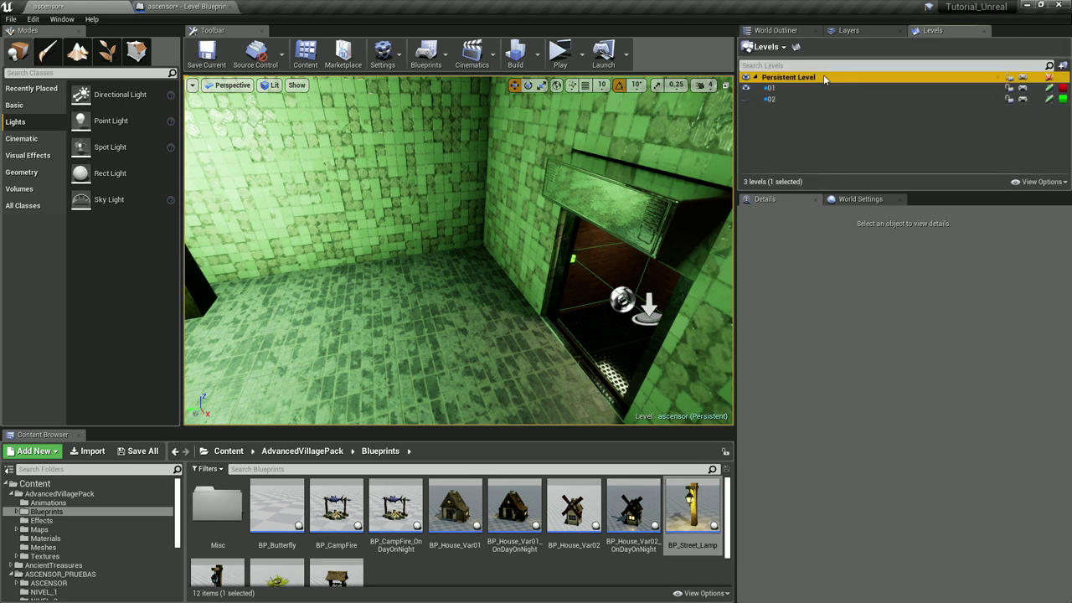
pyautogui.click(787, 31)
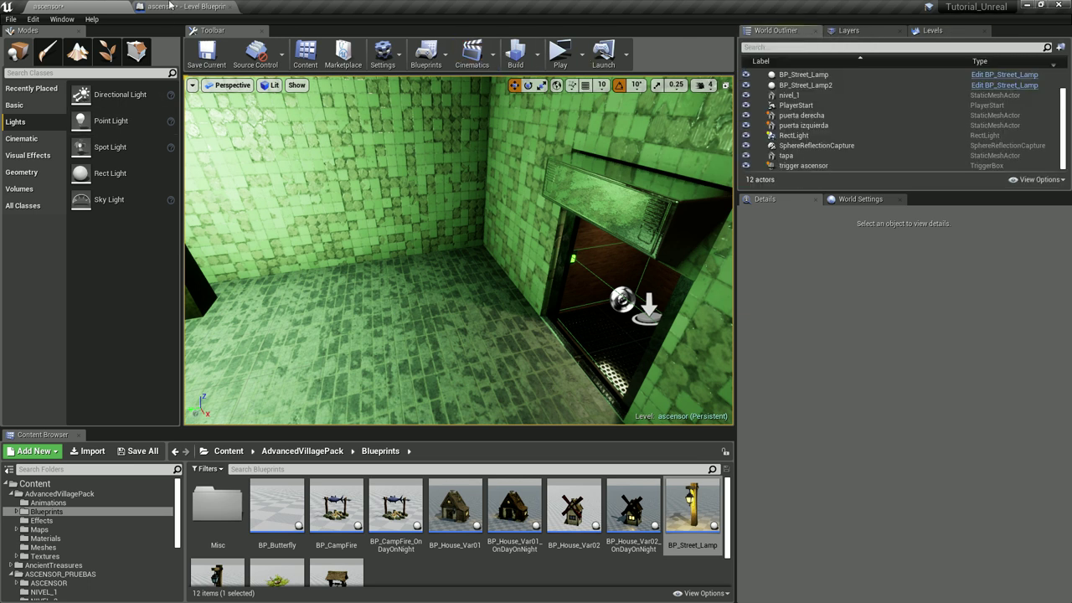
pyautogui.click(180, 6)
pyautogui.moveTo(444, 270); pyautogui.dragTo(148, 201, button='right')
pyautogui.scroll(-2, 491, 359)
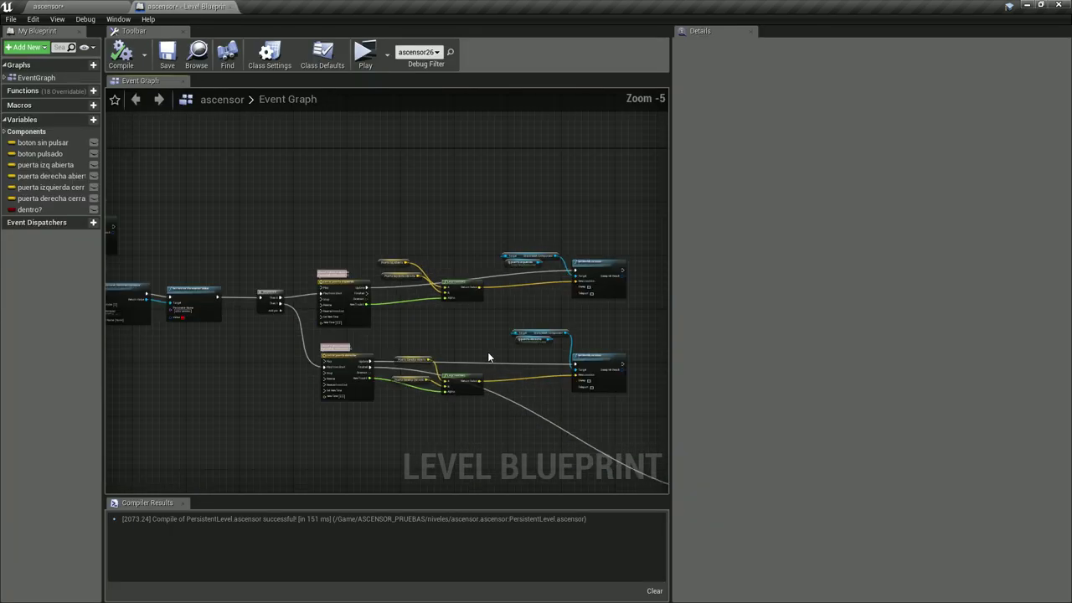
# - Pan and zoom the Event Graph onto the Play Sound at Location node
pyautogui.moveTo(491, 359)
pyautogui.mouseDown(button='right')
pyautogui.moveTo(426, 333)
pyautogui.moveTo(277, 209)
pyautogui.moveTo(225, 204)
pyautogui.mouseUp(button='right')
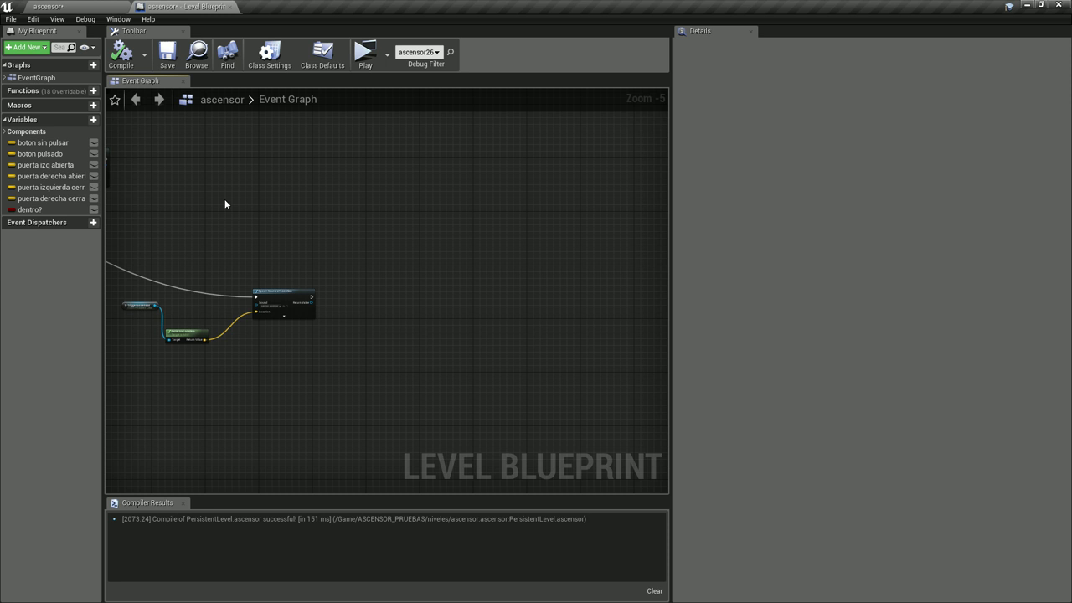
pyautogui.moveTo(464, 267); pyautogui.dragTo(430, 226, button='right')
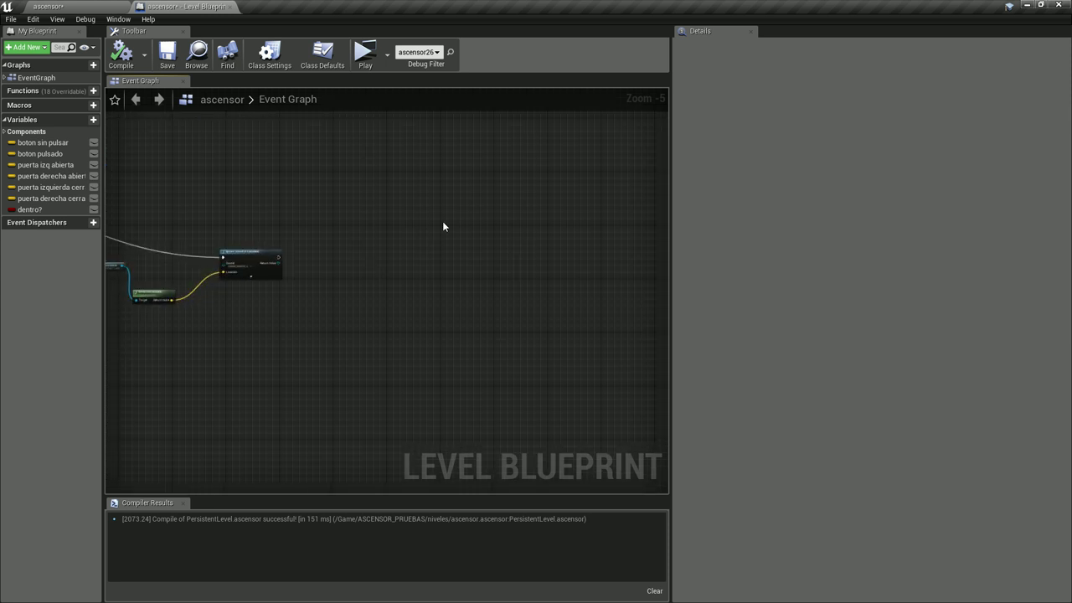
pyautogui.moveTo(470, 266); pyautogui.dragTo(440, 278, button='right')
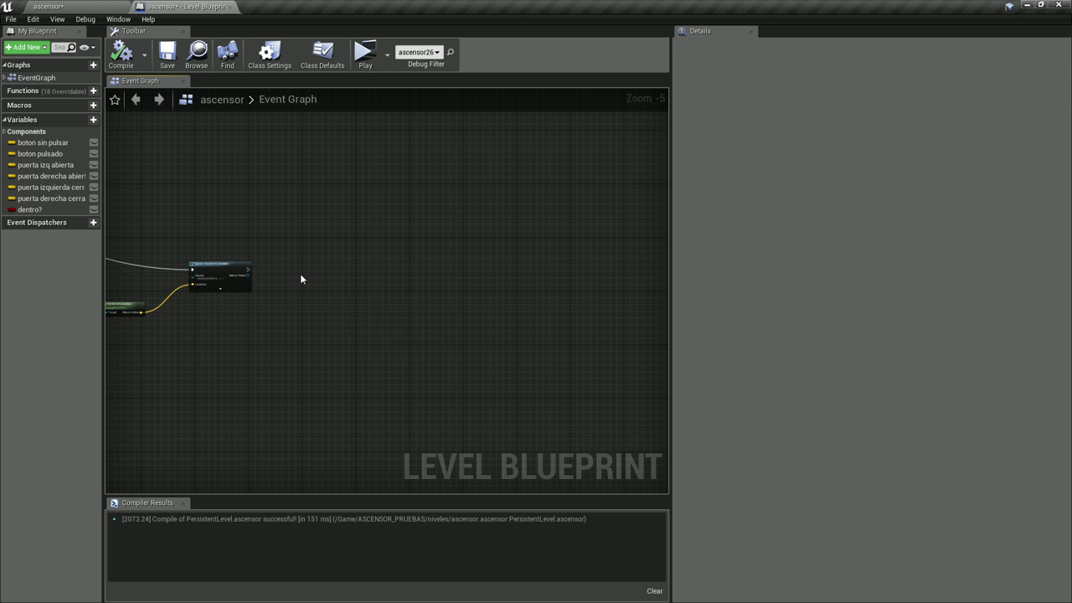
pyautogui.scroll(3, 300, 273)
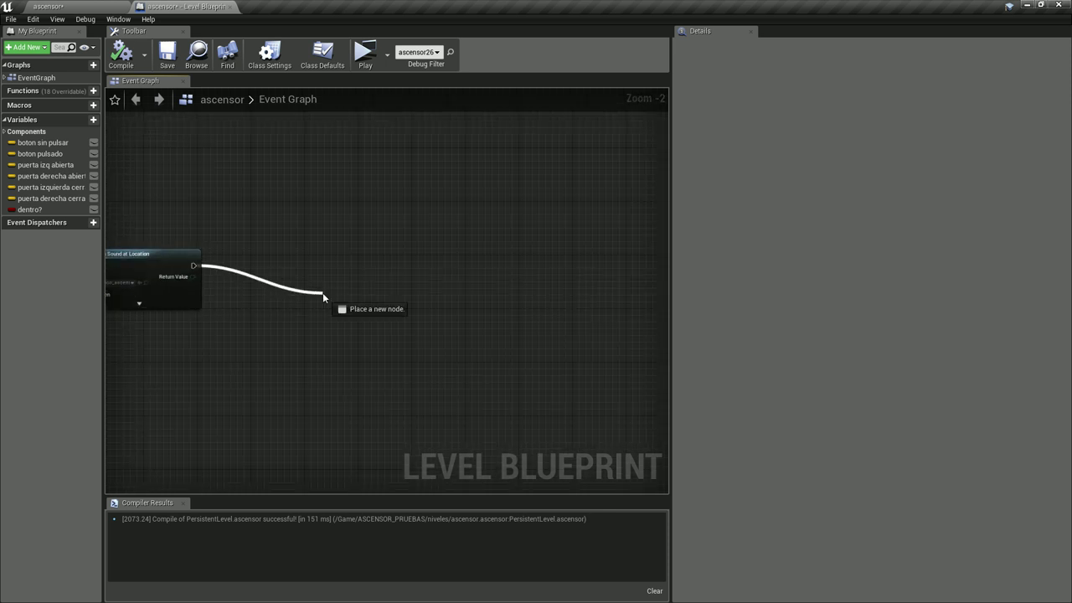
# - Add an Unload Stream Level node after the sound node and clear its default level name
pyautogui.moveTo(194, 266); pyautogui.dragTo(324, 294)
pyautogui.write('load')
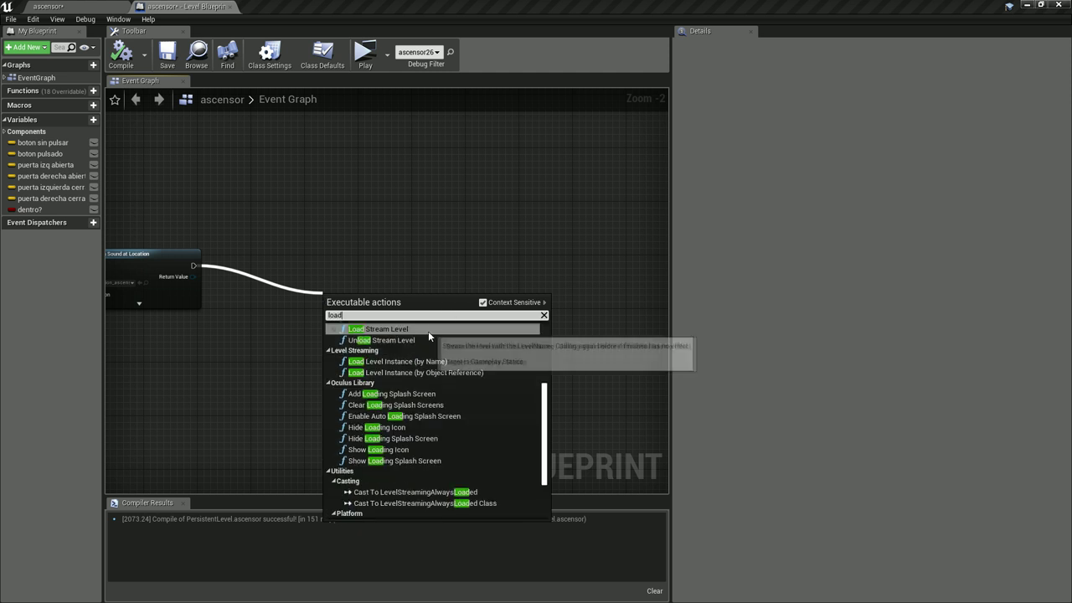
pyautogui.click(369, 249)
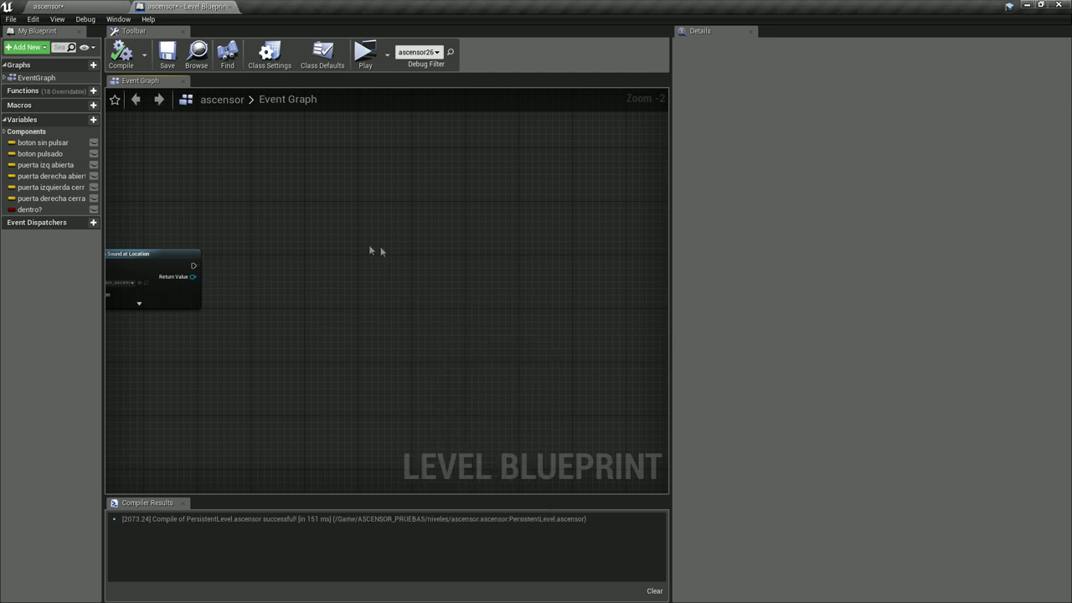
pyautogui.moveTo(193, 266); pyautogui.dragTo(284, 265)
pyautogui.write('un')
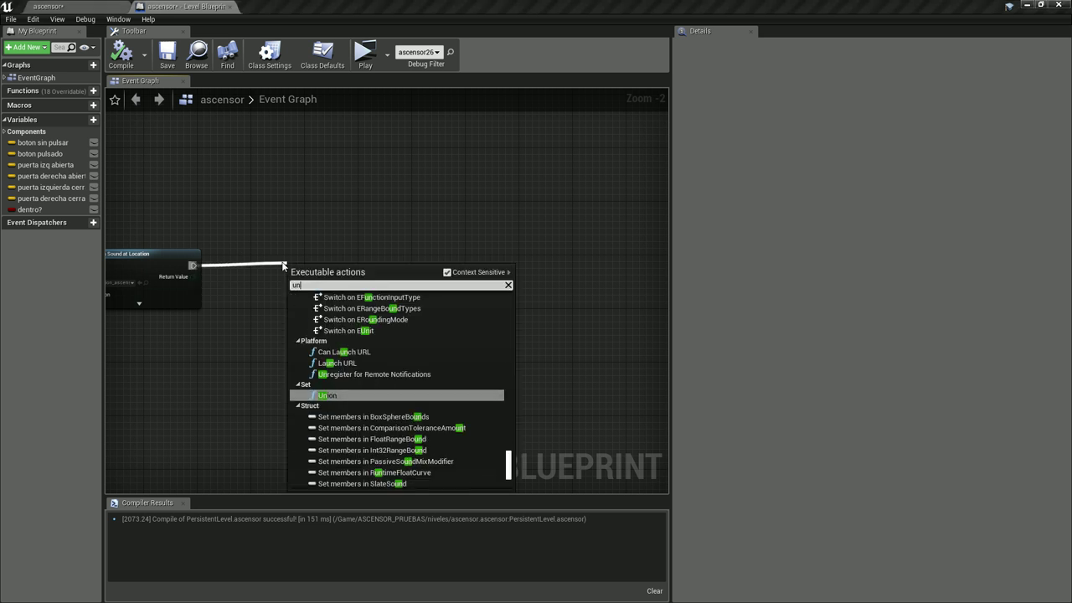
pyautogui.write('loadd')
pyautogui.click(361, 340)
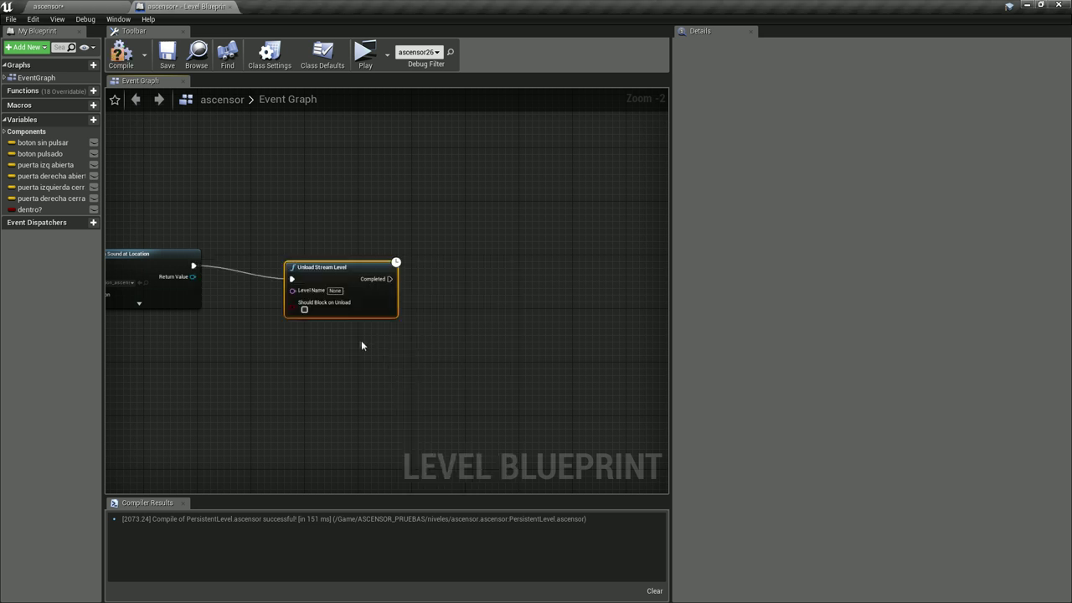
pyautogui.scroll(1, 317, 295)
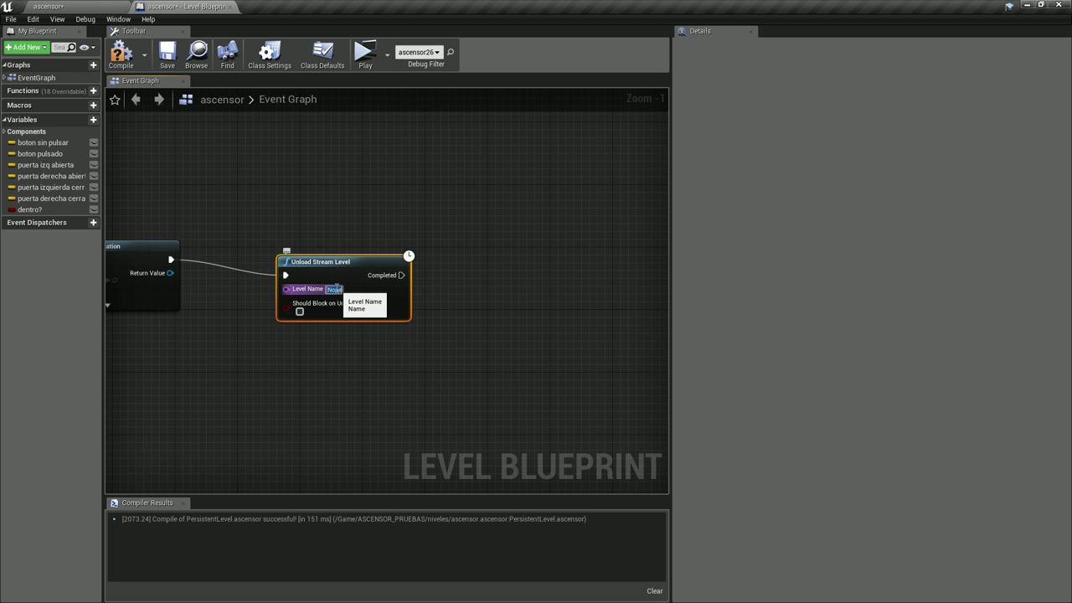
pyautogui.press('BackSpace')
pyautogui.moveTo(423, 285)
pyautogui.mouseDown(button='right')
pyautogui.moveTo(316, 290)
pyautogui.moveTo(360, 349)
pyautogui.mouseUp(button='right')
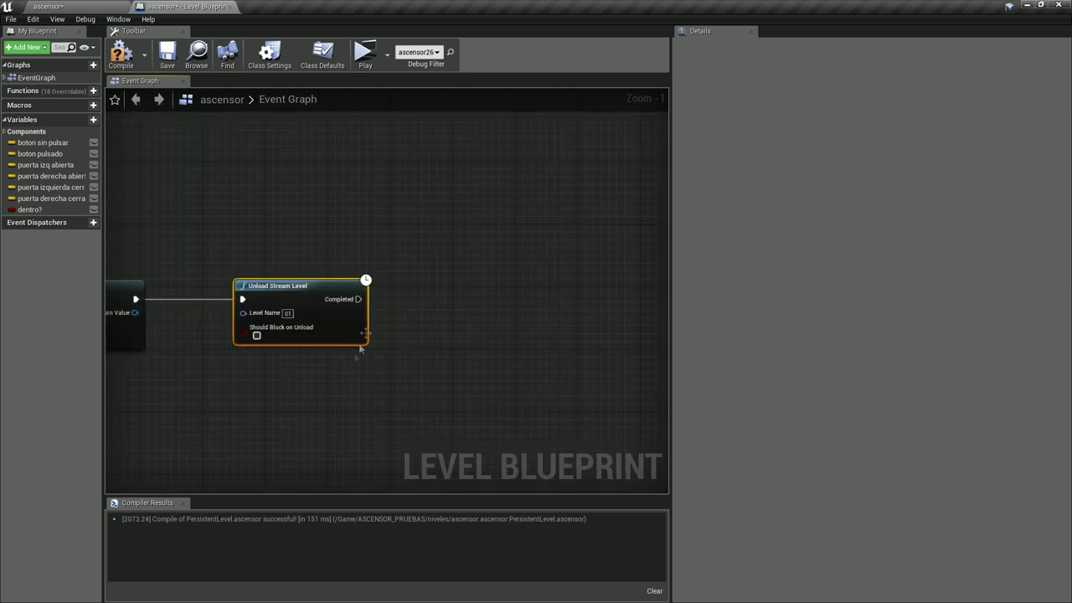
# - Add a Delay node after the unload step with a Duration of 15 seconds
pyautogui.moveTo(358, 299); pyautogui.dragTo(470, 308)
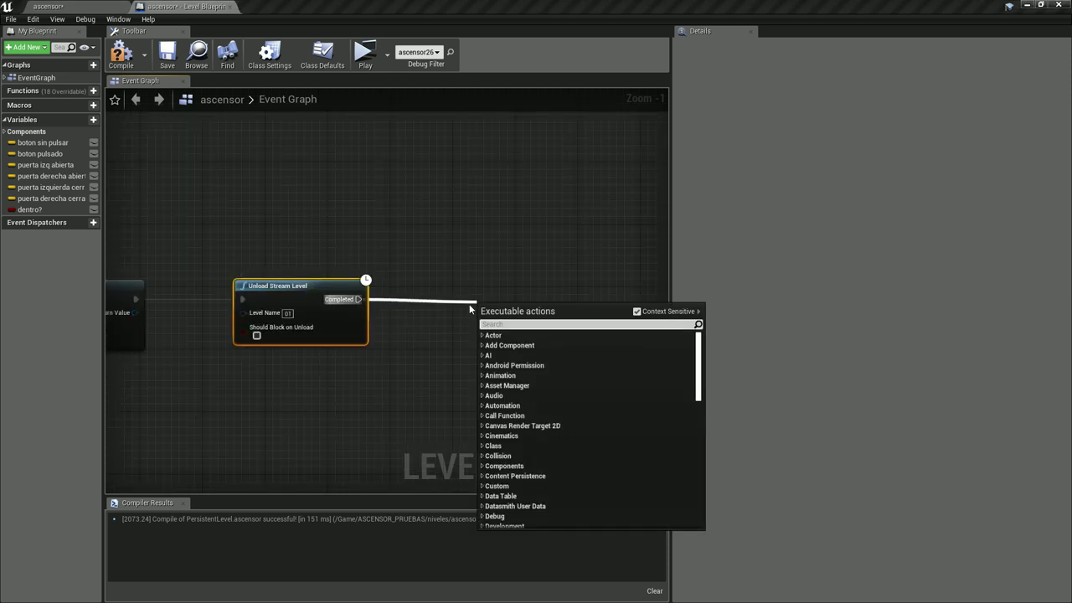
pyautogui.write('delay')
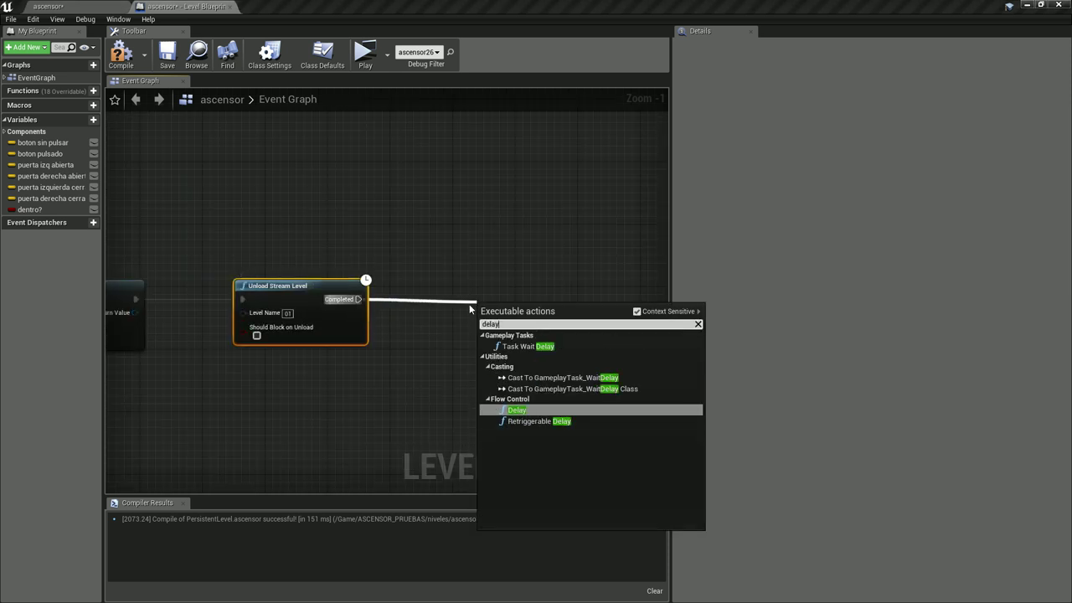
pyautogui.click(536, 410)
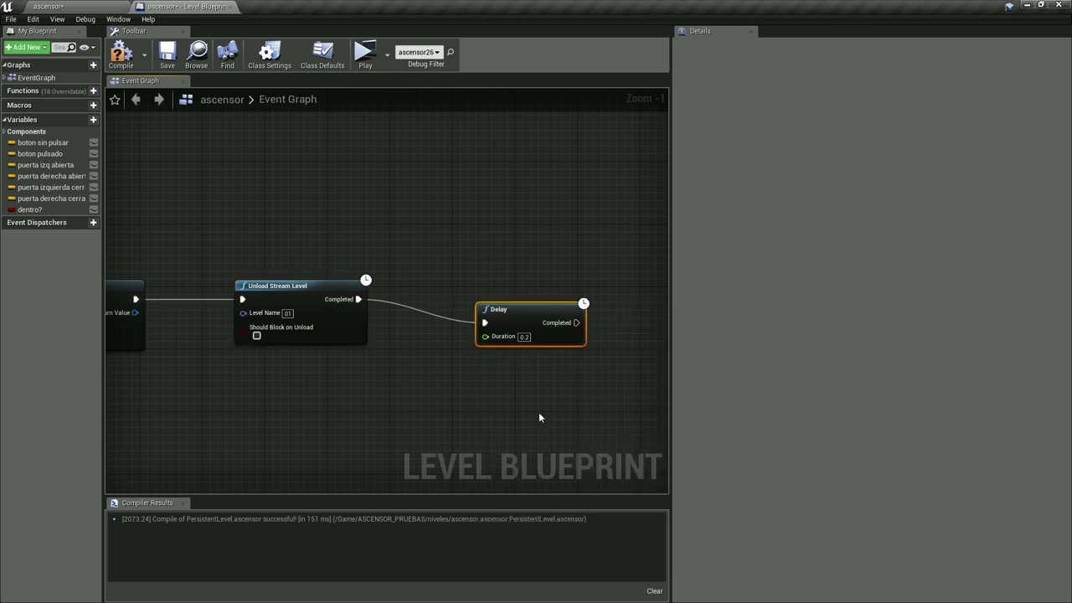
pyautogui.moveTo(538, 412); pyautogui.dragTo(453, 390, button='right')
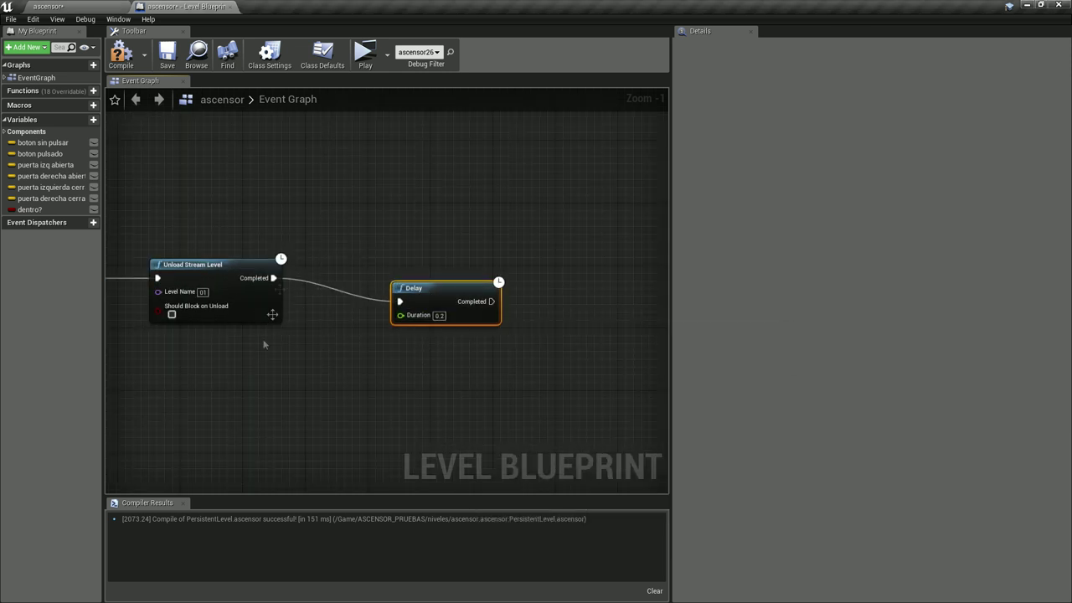
pyautogui.moveTo(444, 359); pyautogui.dragTo(393, 357, button='right')
pyautogui.click(387, 313)
pyautogui.write('15')
pyautogui.press('Return')
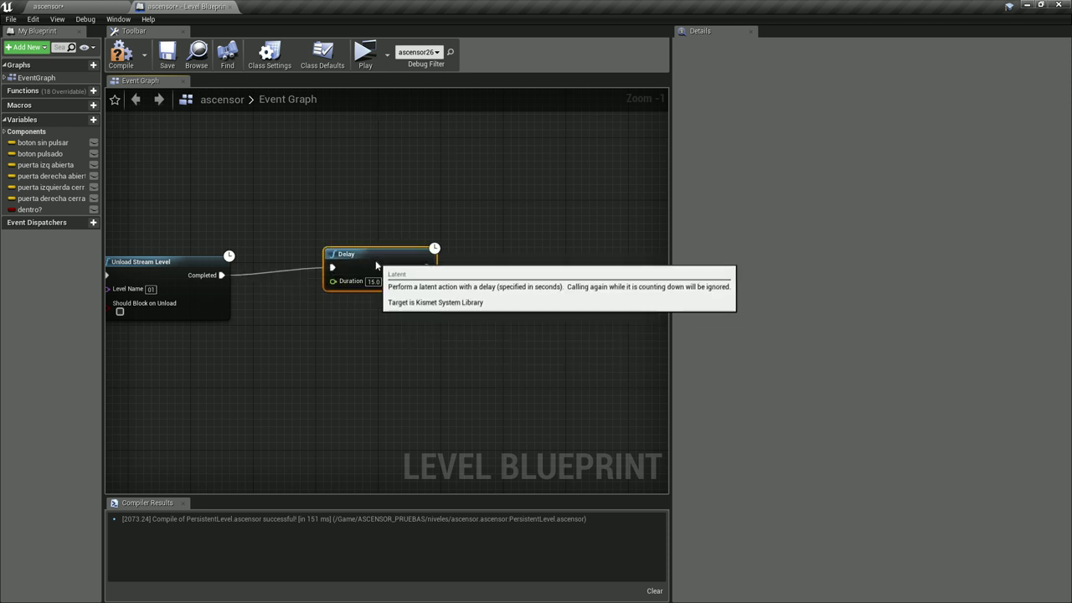
# - Add a Load Stream Level node after the Delay
pyautogui.moveTo(376, 272)
pyautogui.mouseDown(button='right')
pyautogui.moveTo(354, 335)
pyautogui.moveTo(280, 352)
pyautogui.moveTo(488, 356)
pyautogui.mouseUp(button='right')
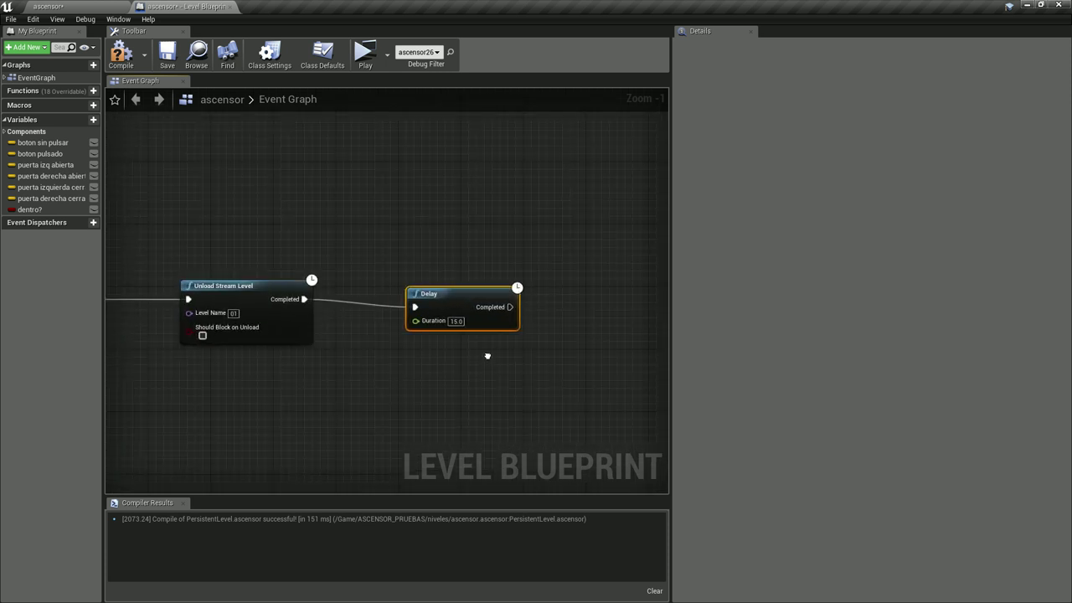
pyautogui.moveTo(488, 356); pyautogui.dragTo(358, 346, button='right')
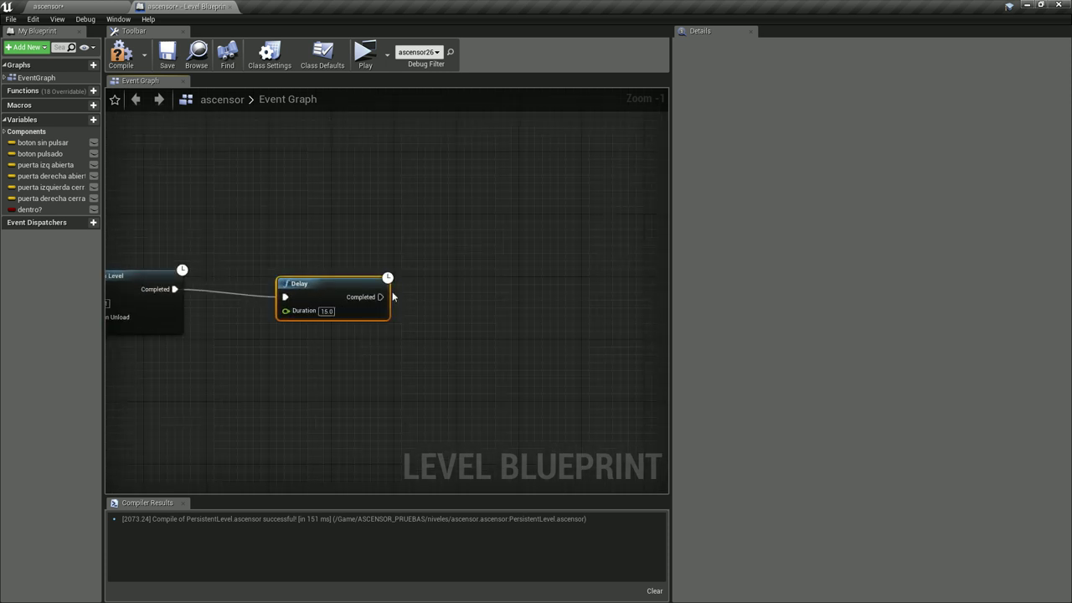
pyautogui.moveTo(378, 296); pyautogui.dragTo(455, 280)
pyautogui.write('load')
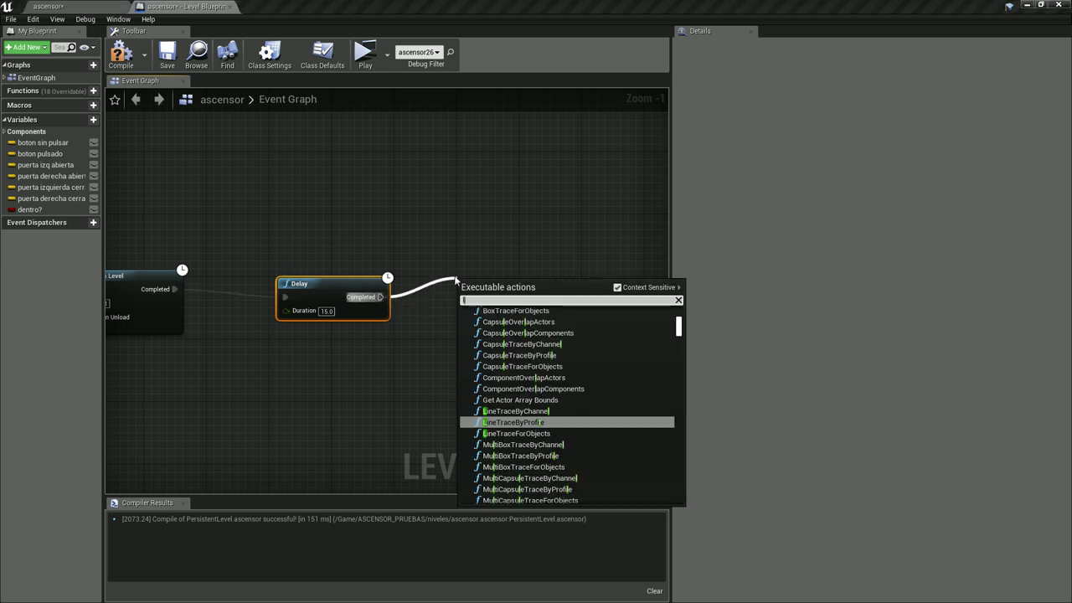
pyautogui.click(539, 358)
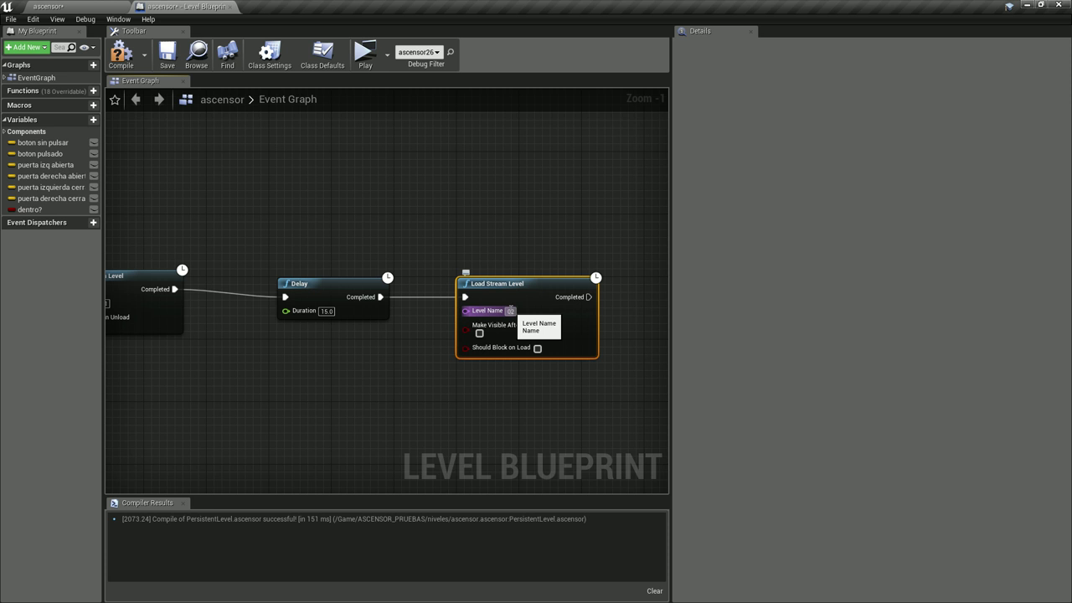
# - Box-select the unload, delay and load nodes and wrap them in a comment
pyautogui.scroll(-1, 261, 389)
pyautogui.moveTo(210, 220); pyautogui.dragTo(649, 450)
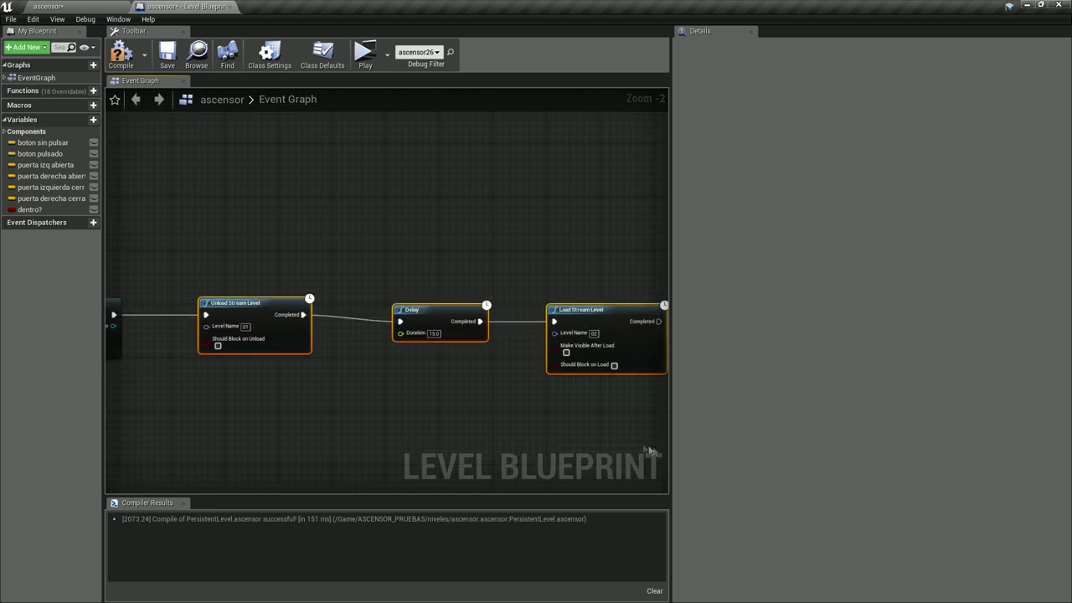
pyautogui.write('ccar')
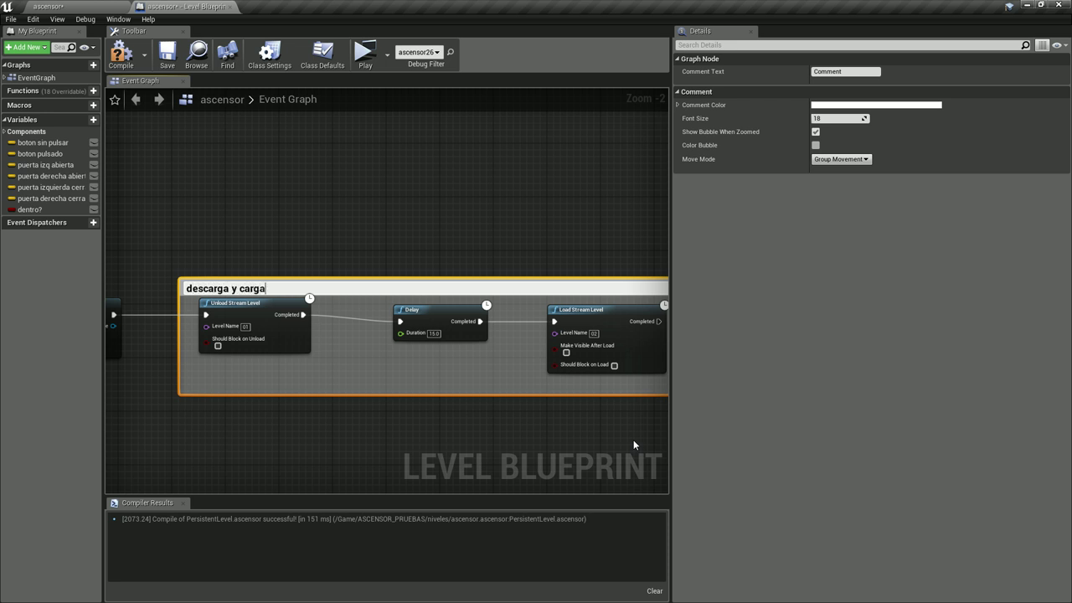
# - Finish the 'descarga y carga' comment, then box the door animation nodes as 'animacion puertas'
pyautogui.write('el')
pyautogui.press('Return')
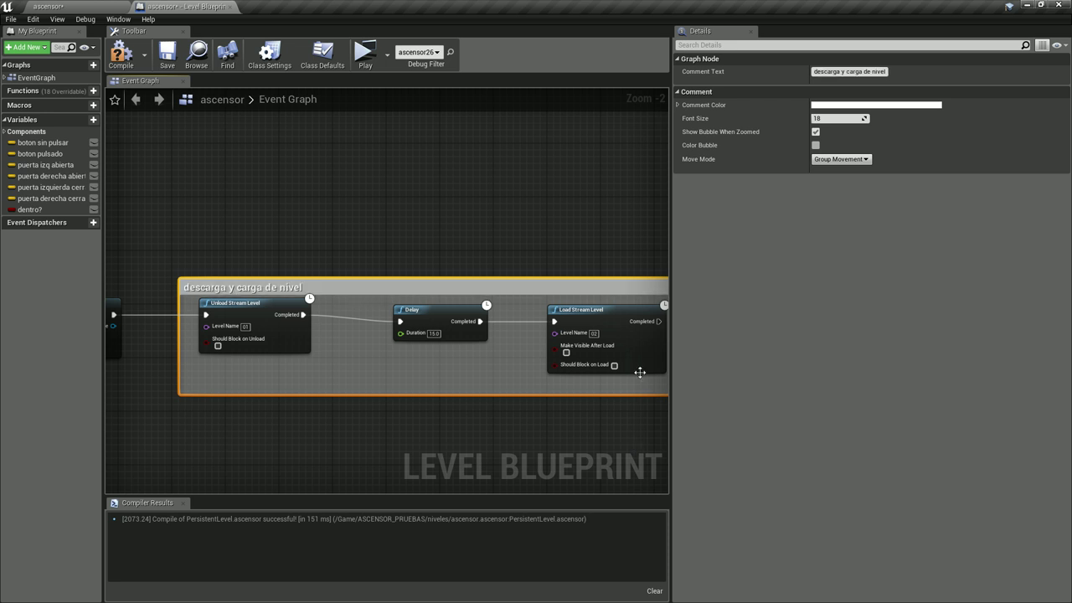
pyautogui.scroll(-1, 639, 360)
pyautogui.scroll(-1, 509, 364)
pyautogui.scroll(-2, 508, 364)
pyautogui.scroll(-1, 256, 282)
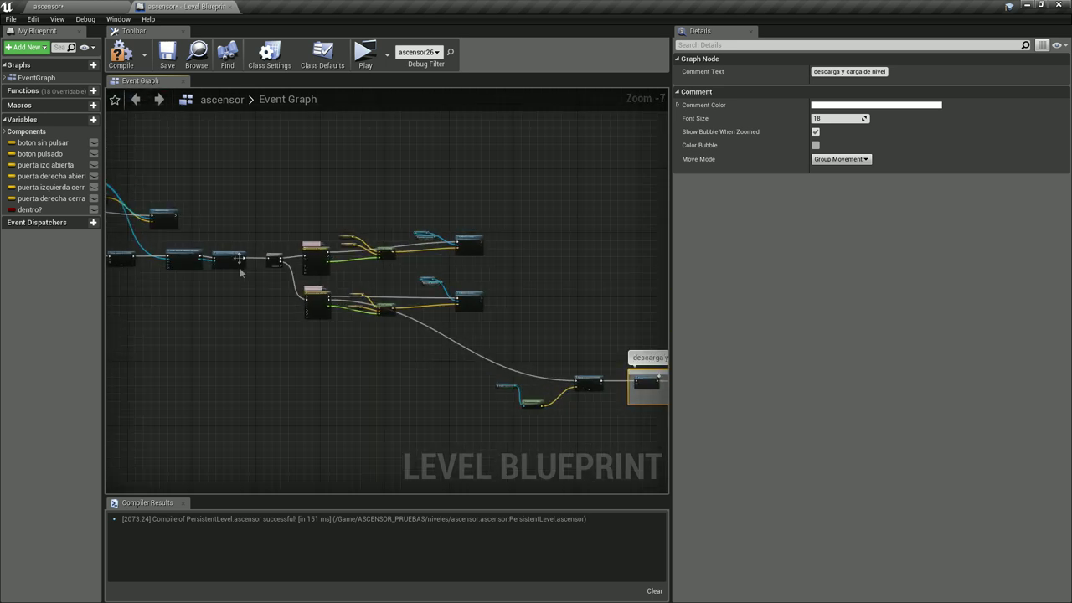
pyautogui.moveTo(259, 186); pyautogui.dragTo(538, 348)
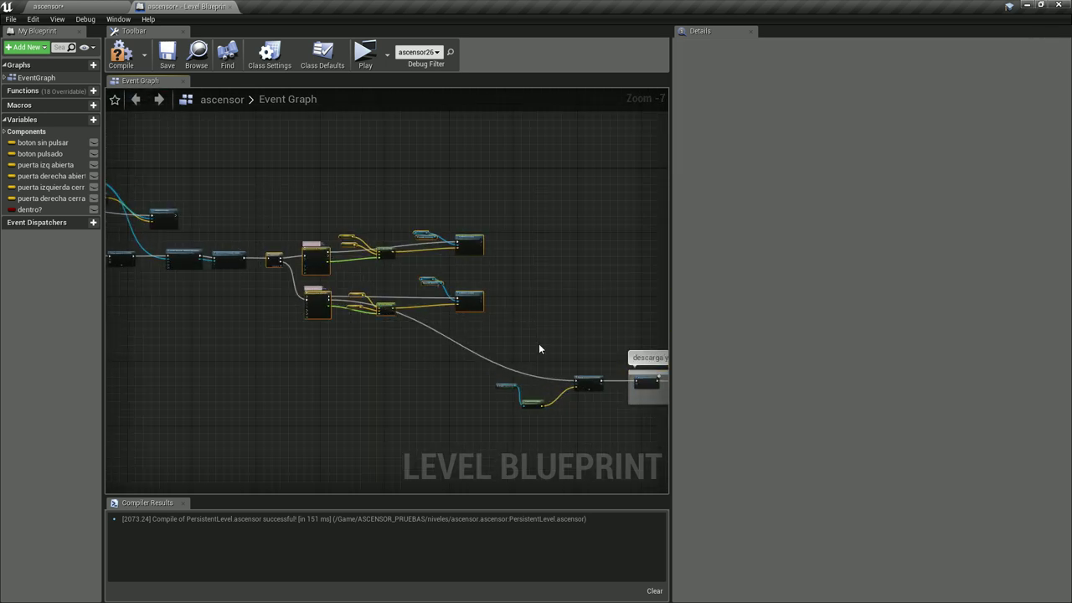
pyautogui.press('c')
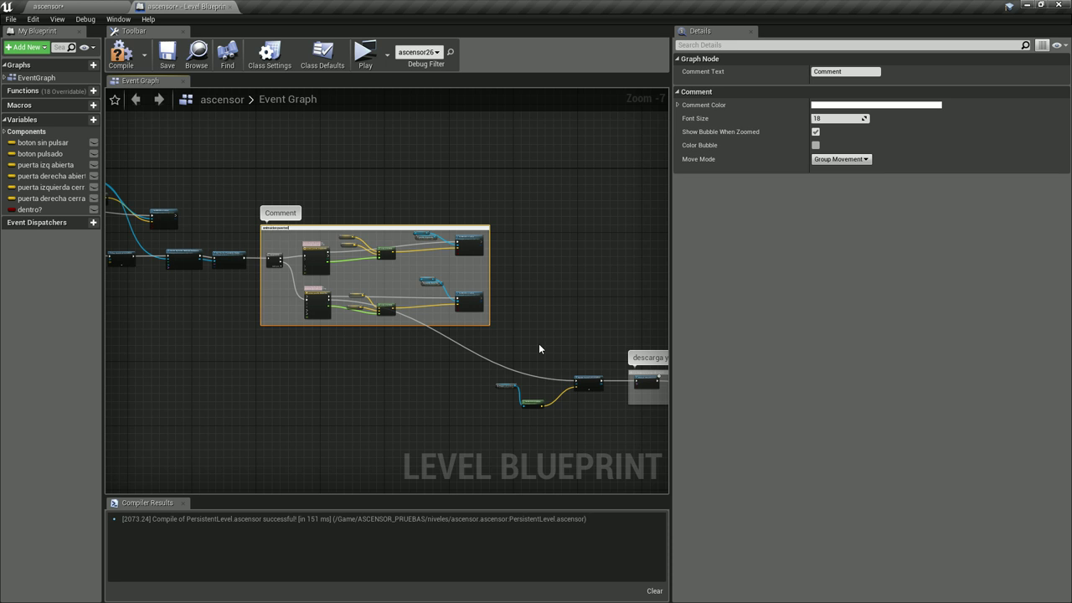
pyautogui.write('animacion puertas')
pyautogui.press('Return')
# - Wrap the button nodes in an 'animacion boton y color boton' comment that includes the timeline
pyautogui.moveTo(223, 344); pyautogui.dragTo(519, 393, button='right')
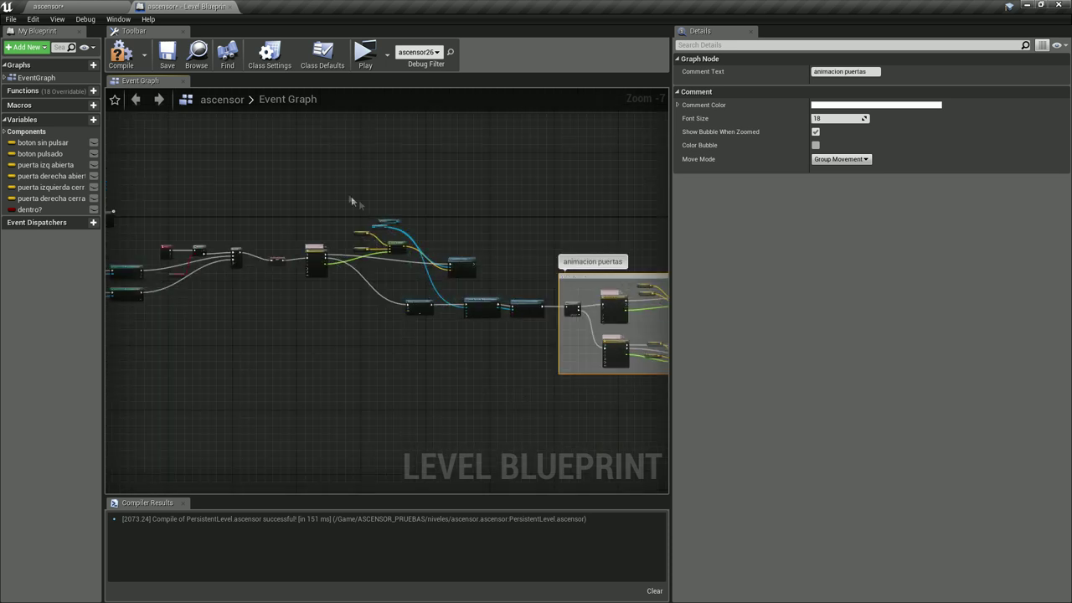
pyautogui.moveTo(349, 177); pyautogui.dragTo(490, 386)
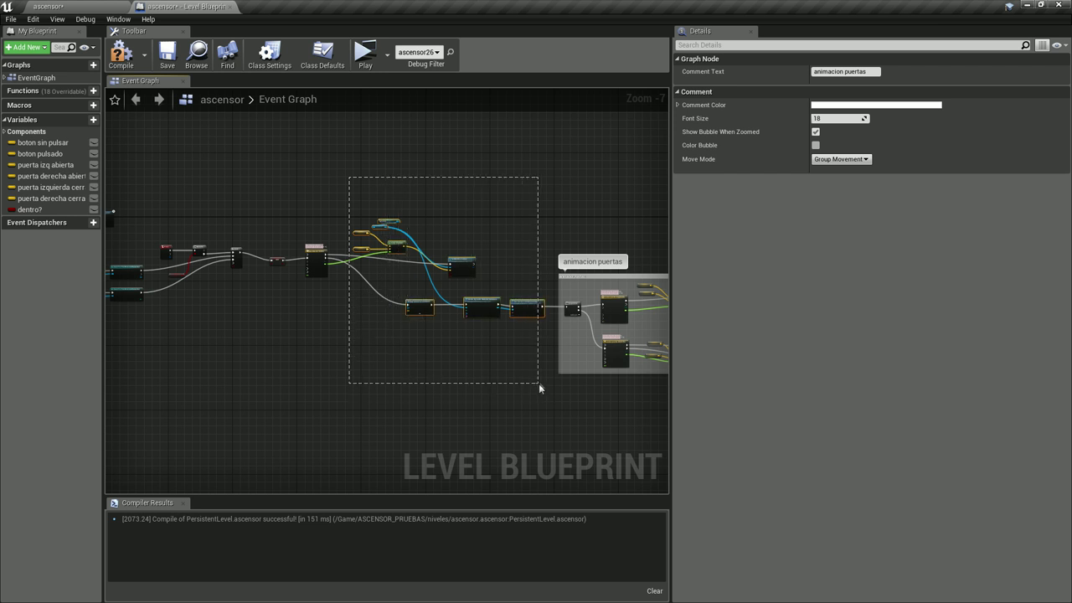
pyautogui.moveTo(490, 386)
pyautogui.mouseDown()
pyautogui.moveTo(504, 317)
pyautogui.moveTo(506, 330)
pyautogui.mouseUp()
pyautogui.press('c')
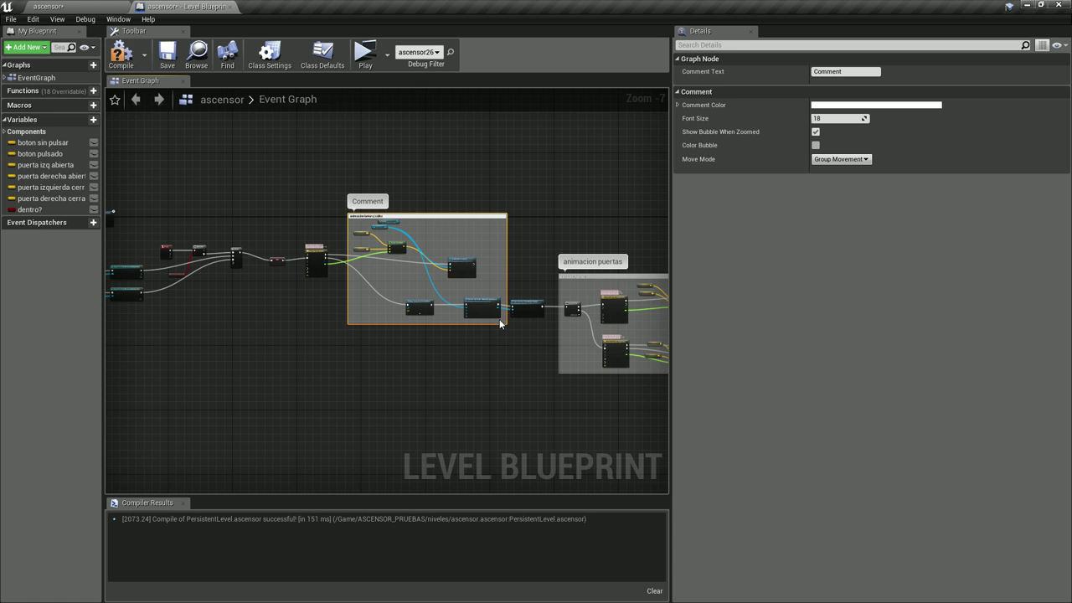
pyautogui.scroll(3, 442, 265)
pyautogui.write('or bo')
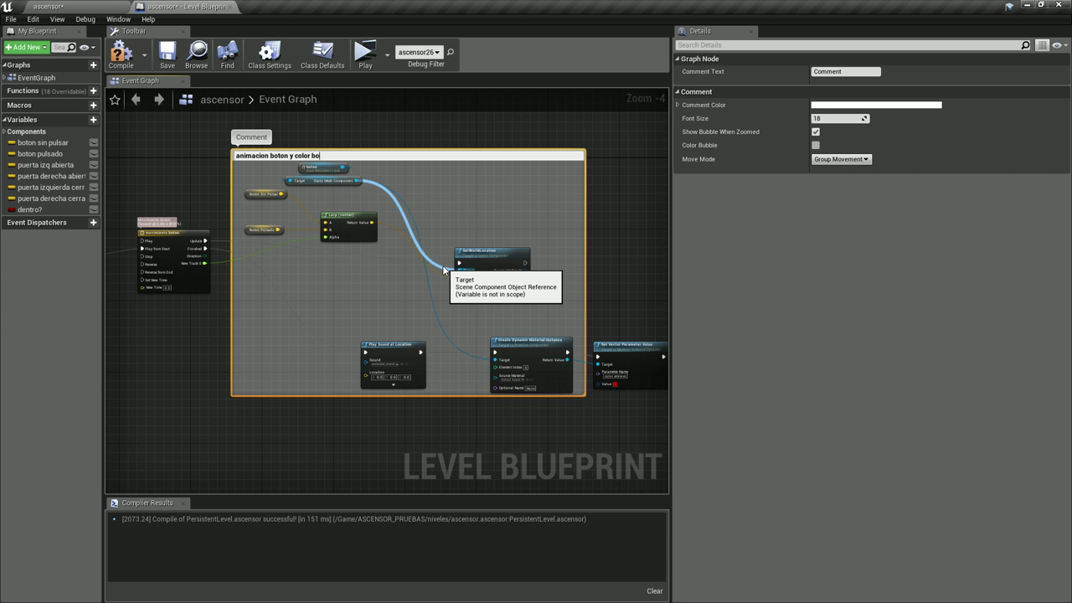
pyautogui.write('ton')
pyautogui.press('BackSpace')
pyautogui.press('BackSpace')
pyautogui.write('on')
pyautogui.press('Return')
pyautogui.scroll(-2, 374, 360)
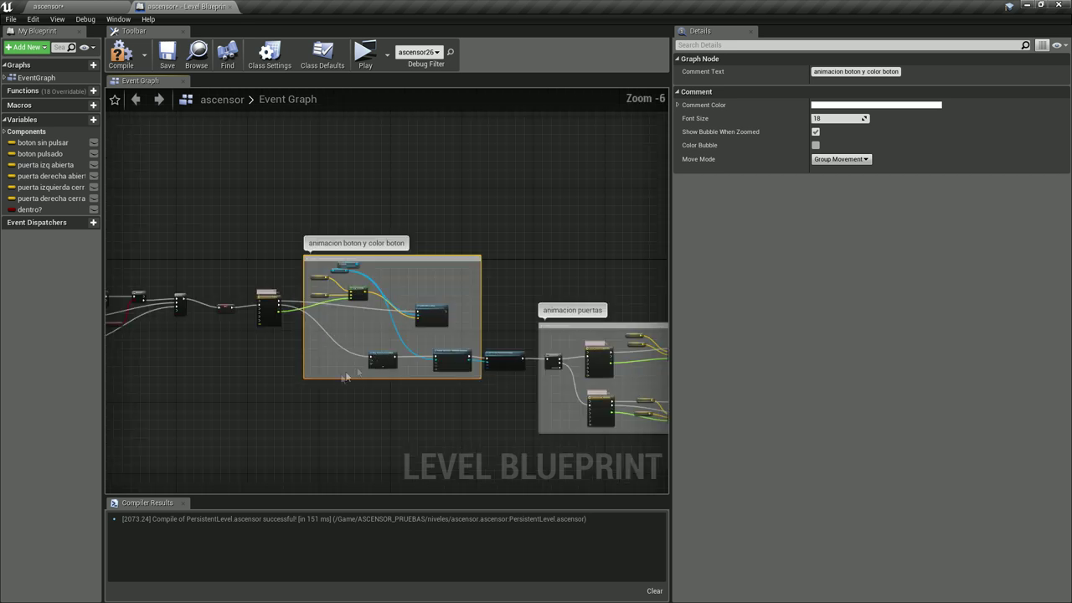
pyautogui.moveTo(345, 377); pyautogui.dragTo(357, 340, button='right')
pyautogui.scroll(2, 285, 317)
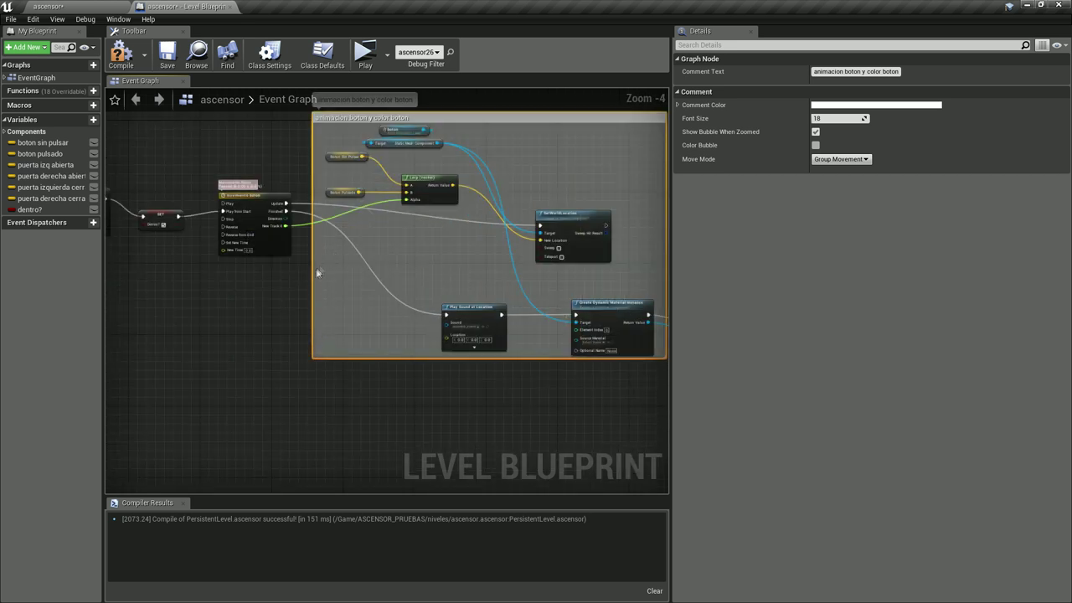
pyautogui.moveTo(313, 272); pyautogui.dragTo(197, 271)
pyautogui.scroll(-2, 284, 427)
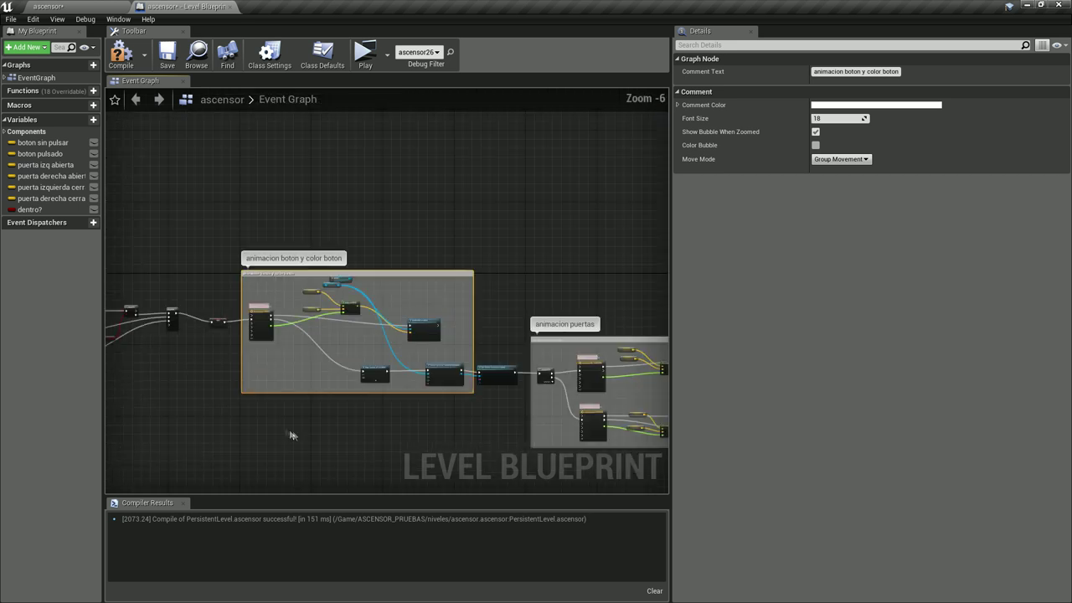
# - Box the Enter, Branch, Gate and SET nodes in a 'comprobacion del trigger y jugador' comment
pyautogui.moveTo(291, 436); pyautogui.dragTo(417, 407, button='right')
pyautogui.scroll(2, 320, 357)
pyautogui.scroll(1, 270, 427)
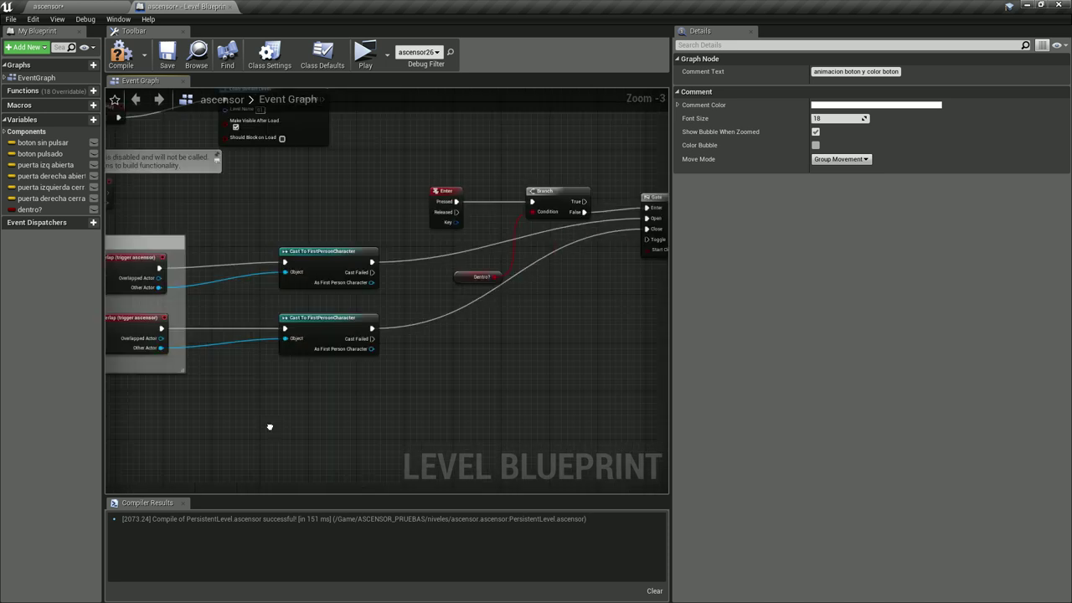
pyautogui.scroll(-1, 281, 419)
pyautogui.moveTo(354, 420); pyautogui.dragTo(289, 430, button='right')
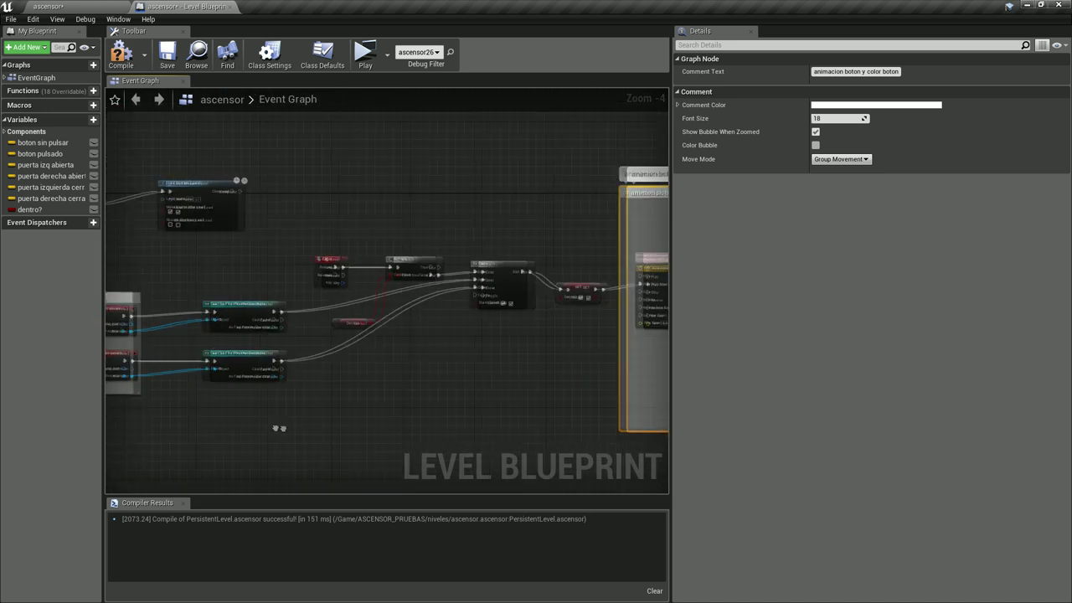
pyautogui.moveTo(246, 192); pyautogui.dragTo(560, 398)
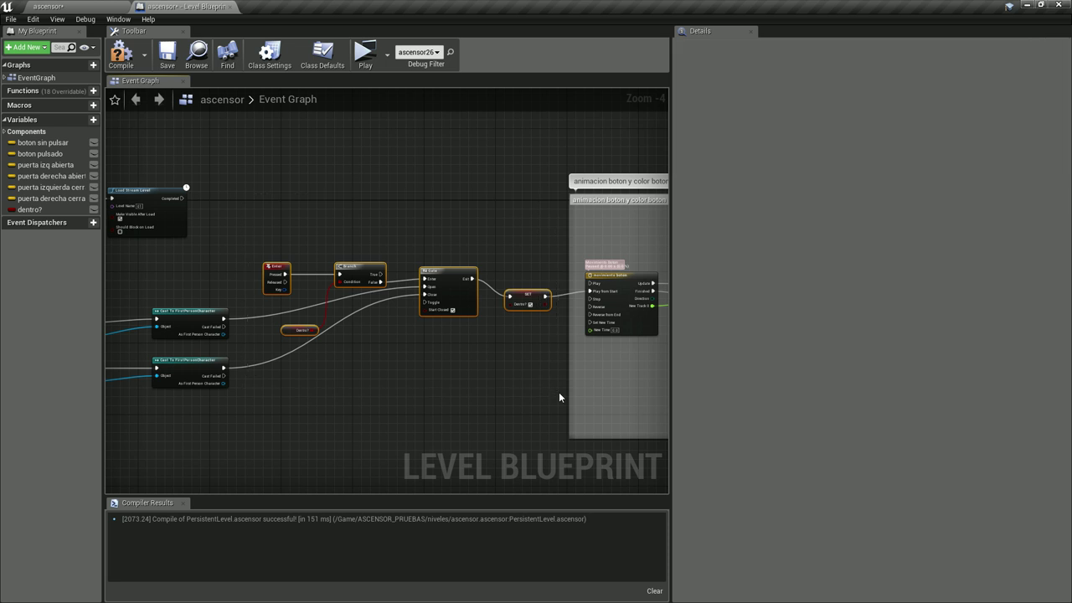
pyautogui.press('c')
pyautogui.write('comprobacion del trigger y jug')
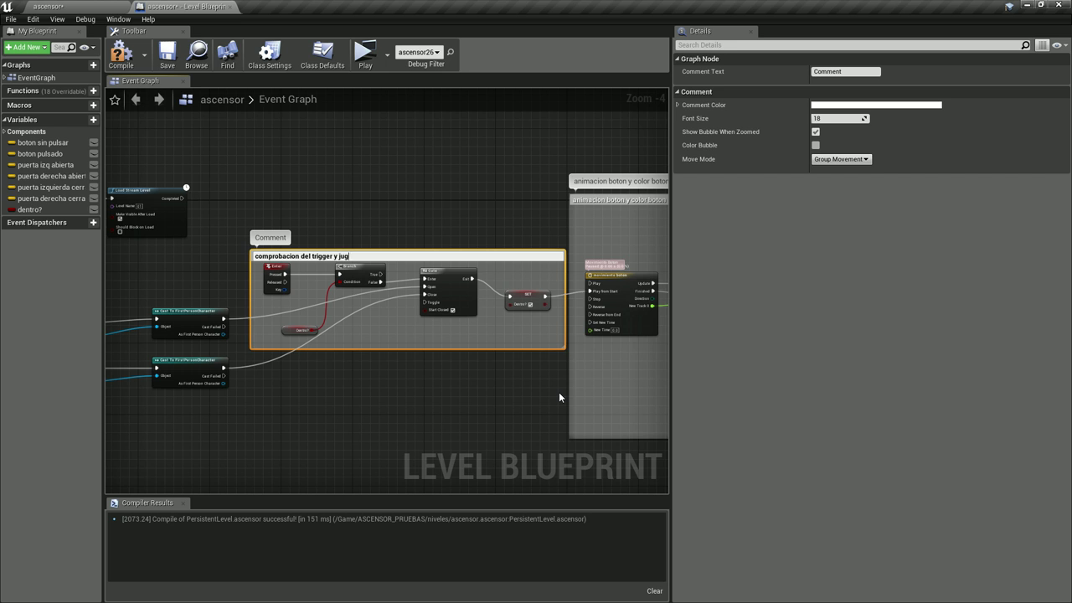
pyautogui.write('ador')
pyautogui.press('Return')
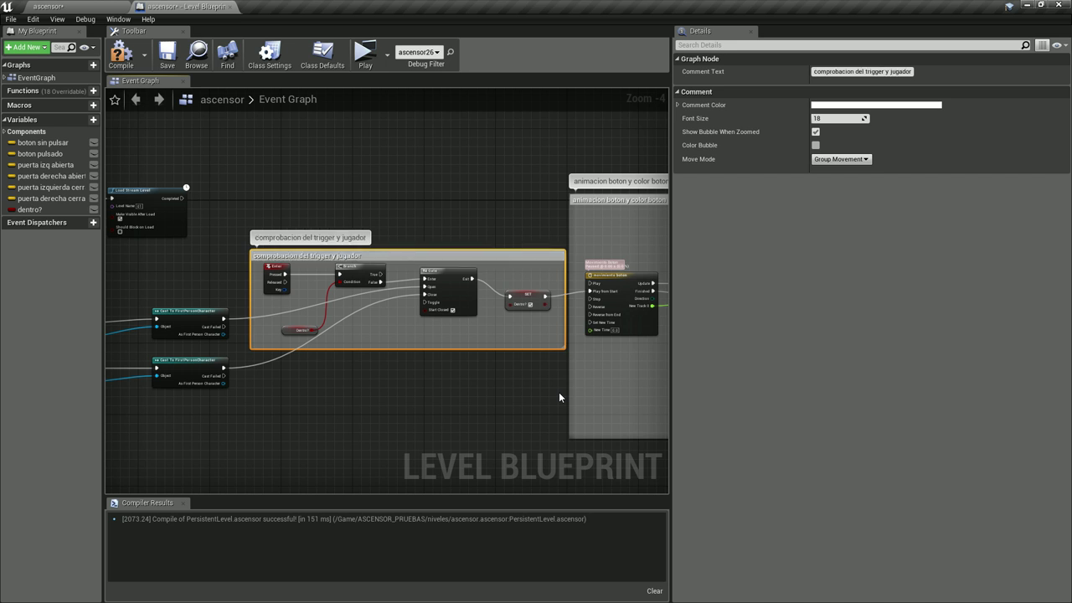
pyautogui.scroll(-1, 469, 150)
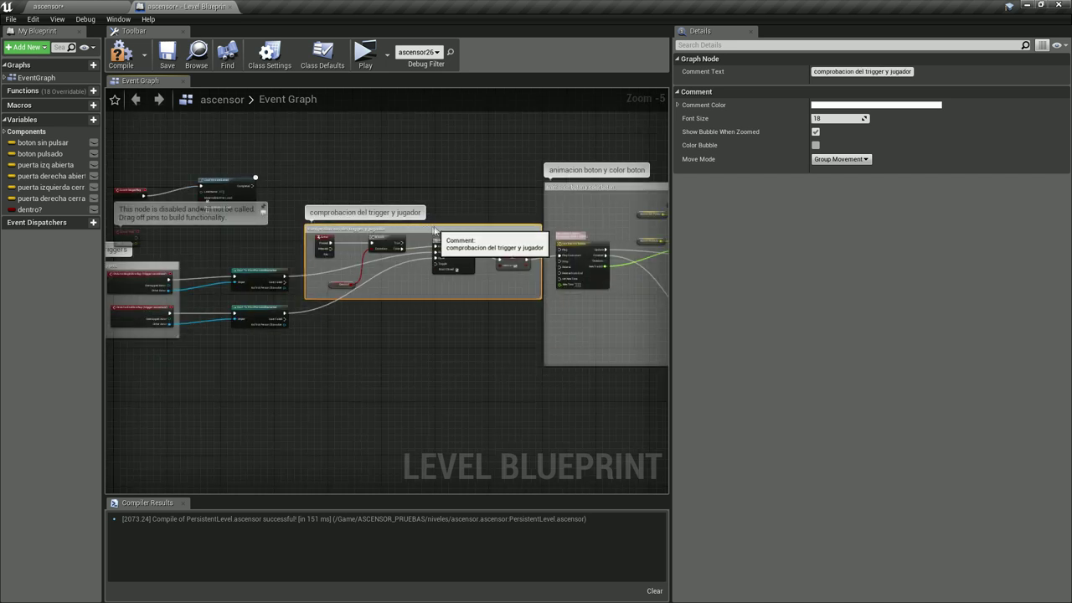
pyautogui.moveTo(432, 229); pyautogui.dragTo(425, 228)
# - Select the BeginPlay and Load Stream Level nodes together
pyautogui.moveTo(427, 301); pyautogui.dragTo(369, 333, button='right')
pyautogui.scroll(-1, 361, 376)
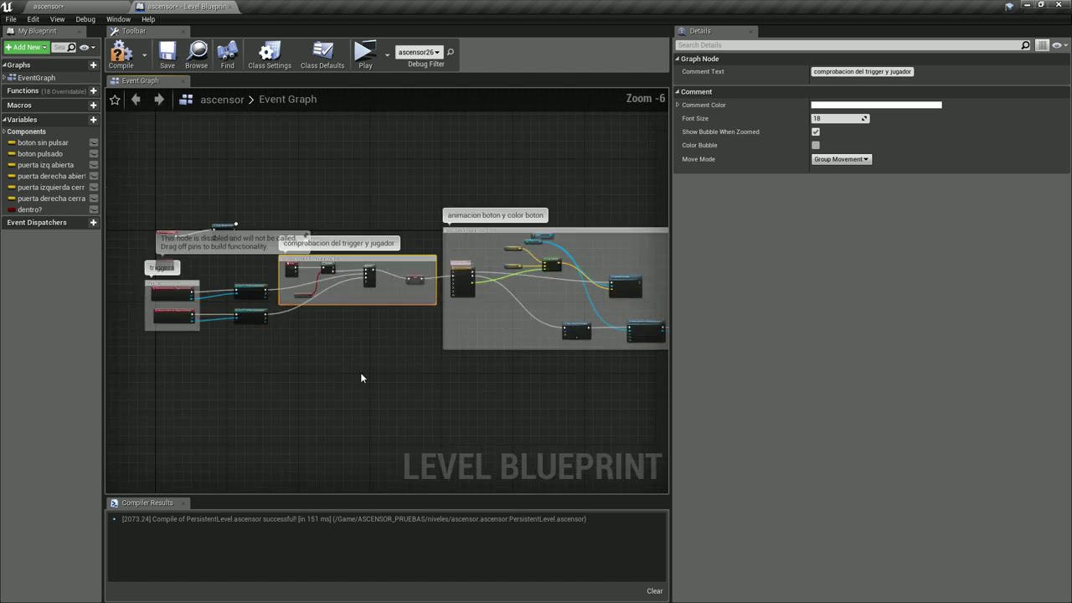
pyautogui.moveTo(361, 376); pyautogui.dragTo(304, 340, button='right')
pyautogui.scroll(3, 188, 154)
pyautogui.moveTo(180, 181); pyautogui.dragTo(488, 283)
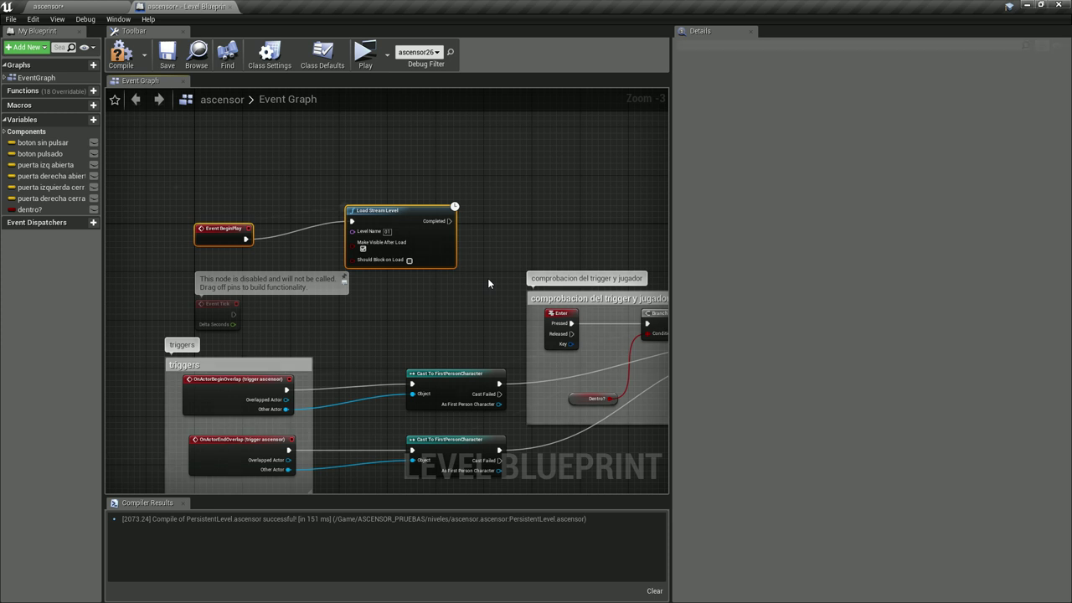
# - Title the BeginPlay comment 'begin play', colour it green and move it upward
pyautogui.write('cbegi')
pyautogui.write('n play')
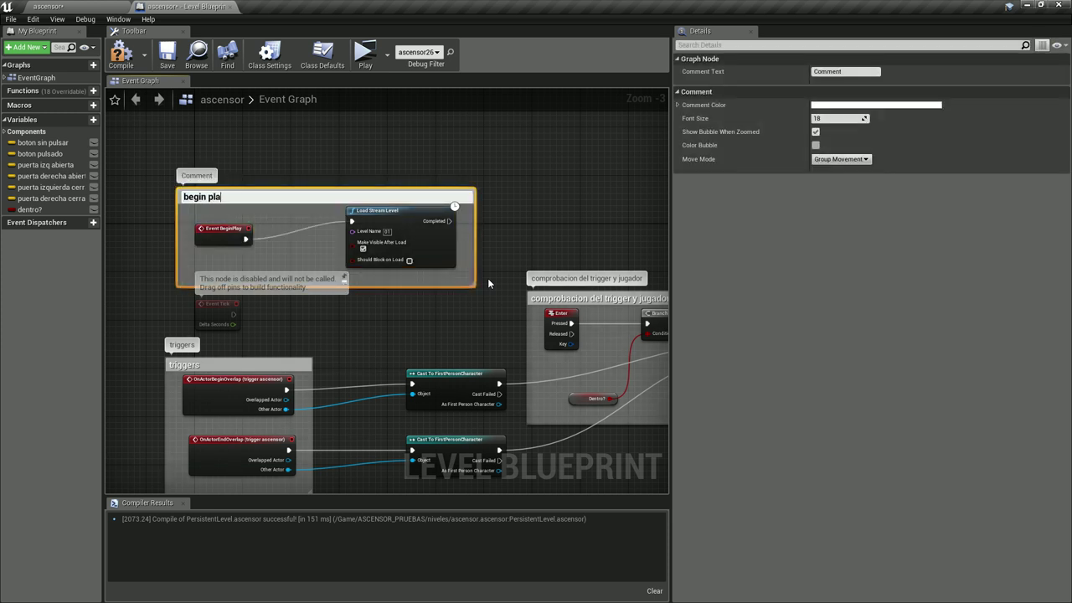
pyautogui.press('Return')
pyautogui.click(871, 105)
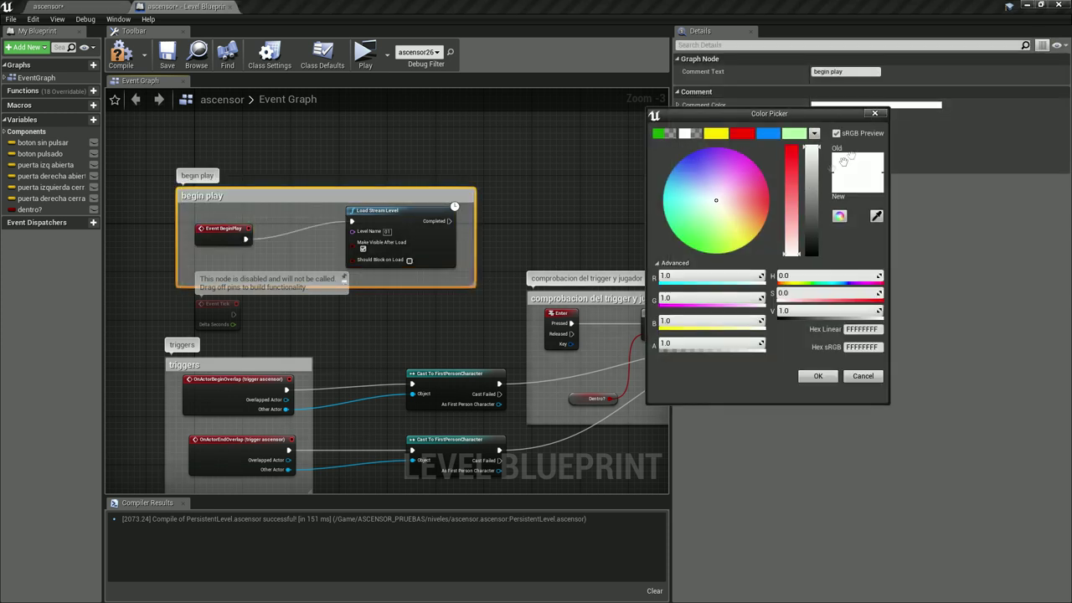
pyautogui.click(657, 136)
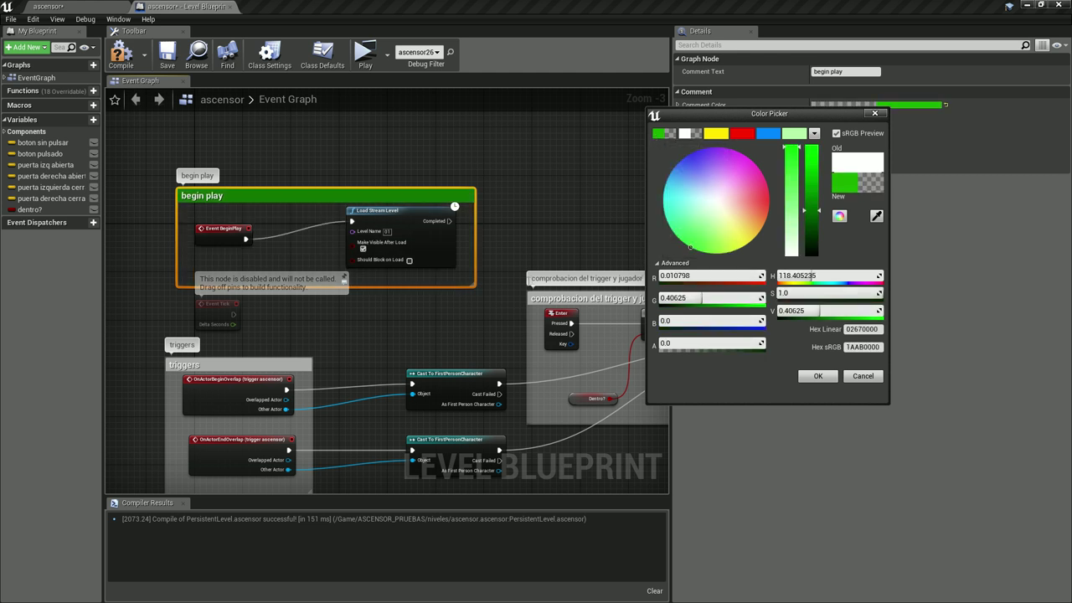
pyautogui.click(819, 376)
pyautogui.scroll(-1, 416, 266)
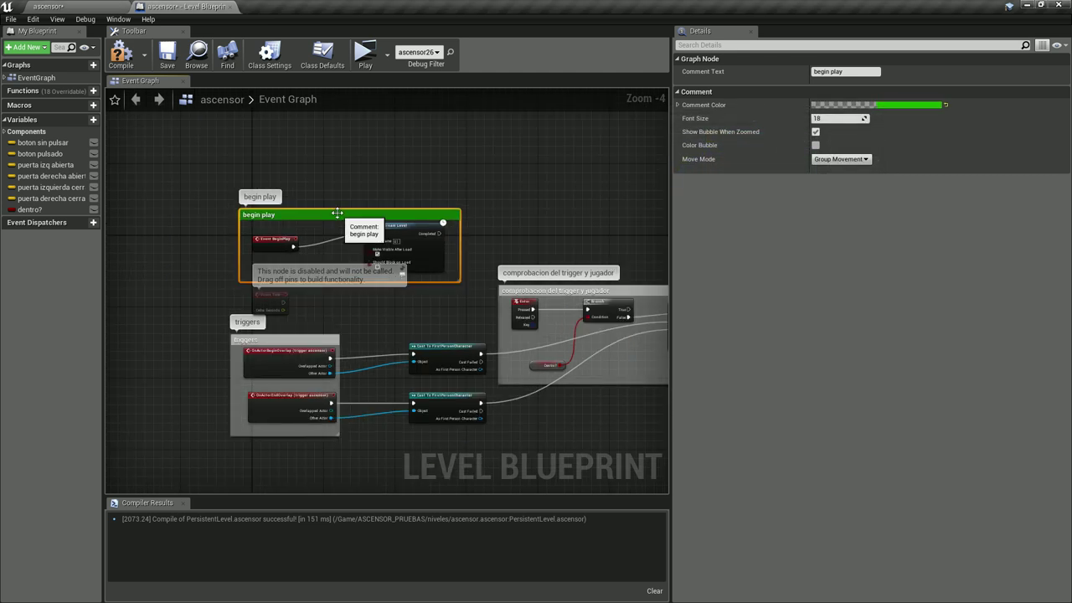
pyautogui.moveTo(336, 213); pyautogui.dragTo(341, 173)
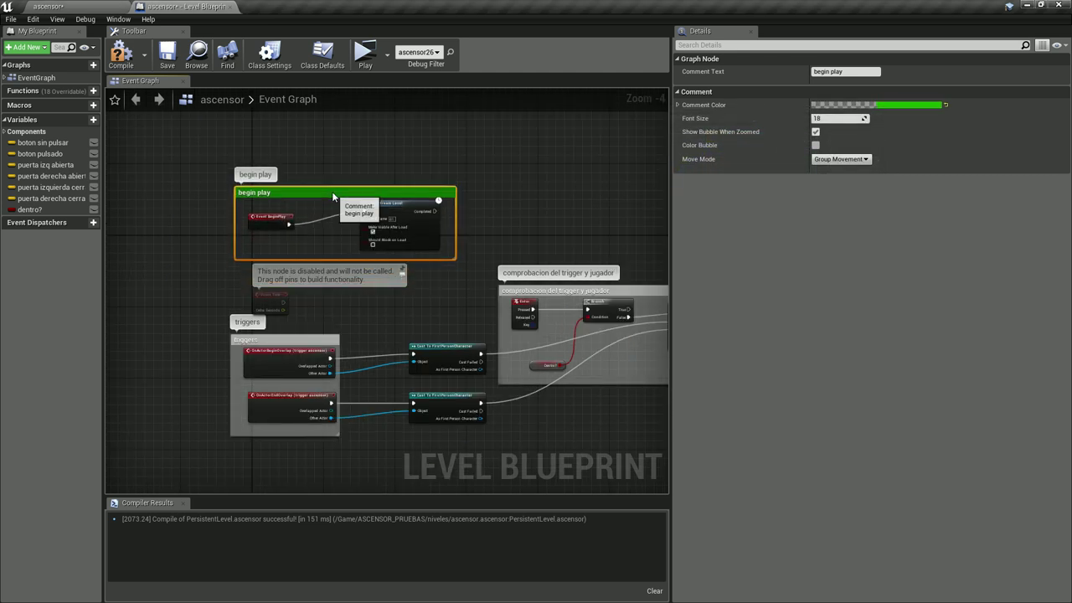
# - Reset the begin play comment's colour, then recolour it bright green
pyautogui.click(855, 106)
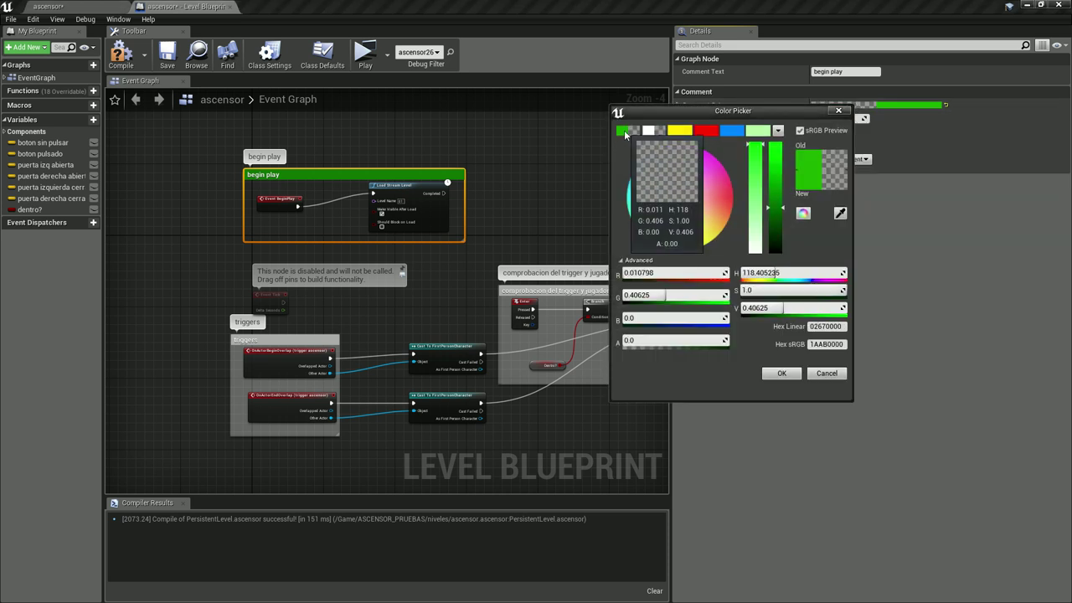
pyautogui.click(789, 378)
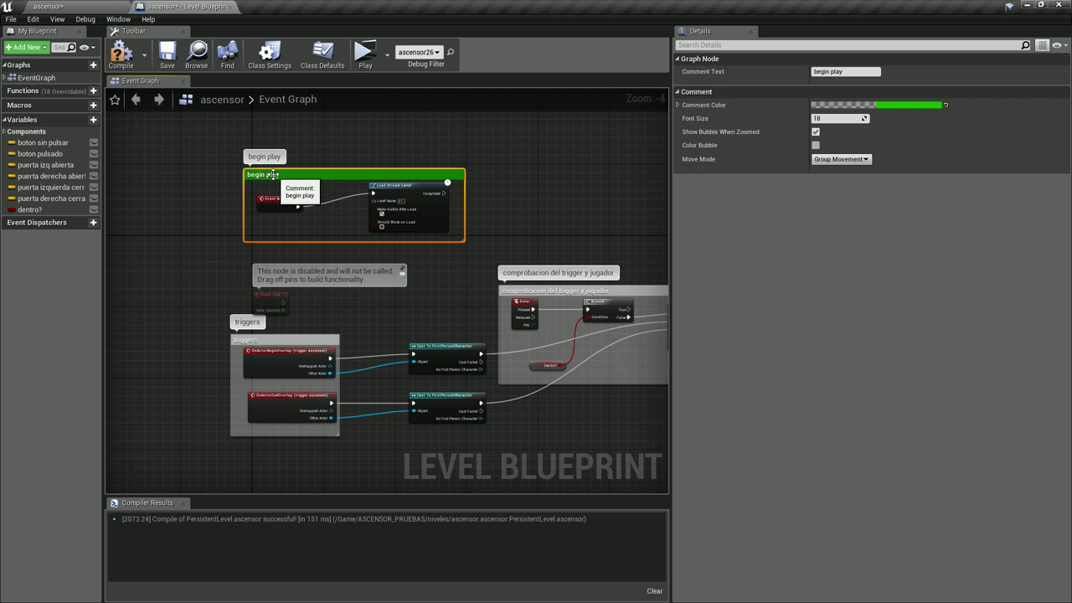
pyautogui.click(946, 107)
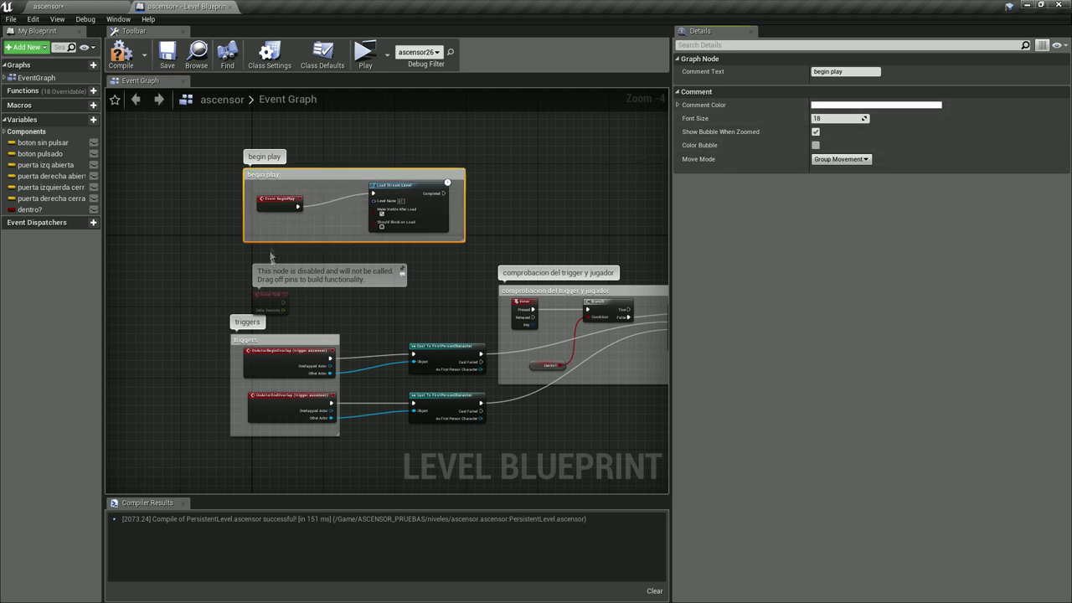
pyautogui.click(315, 228)
pyautogui.click(373, 177)
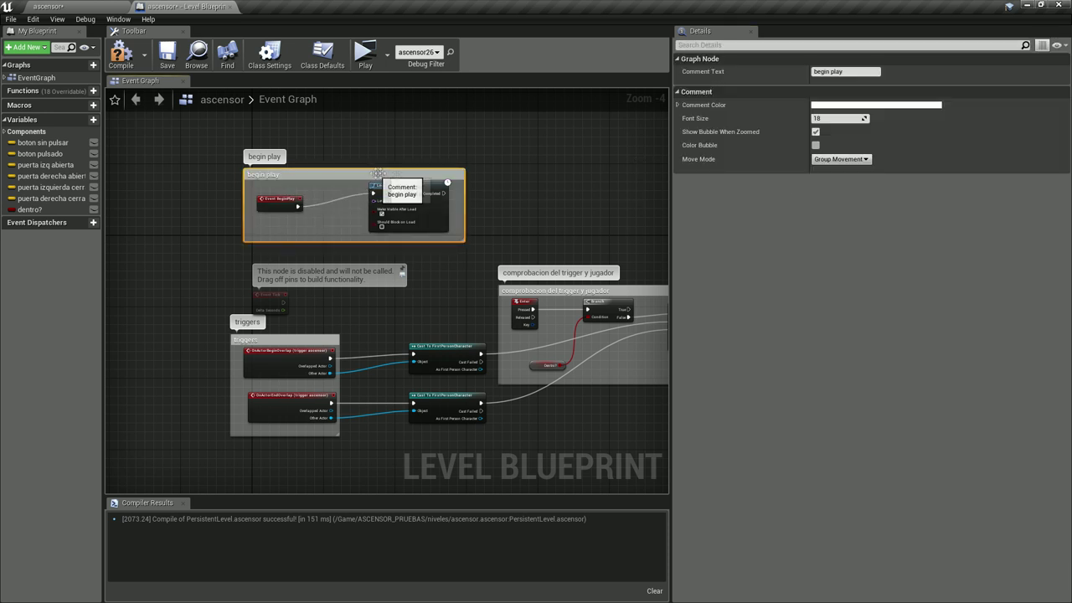
pyautogui.click(876, 105)
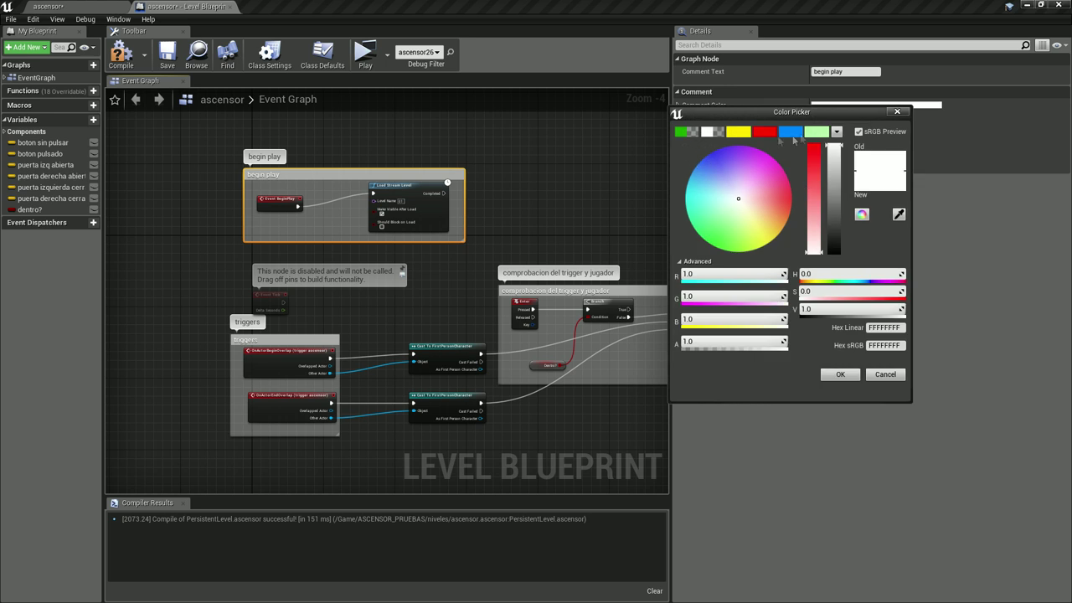
pyautogui.click(724, 245)
pyautogui.click(840, 375)
# - Widen the button comment to cover its last node and pan to the ungrouped sound nodes
pyautogui.moveTo(346, 317)
pyautogui.mouseDown(button='right')
pyautogui.moveTo(307, 256)
pyautogui.moveTo(205, 375)
pyautogui.mouseUp(button='right')
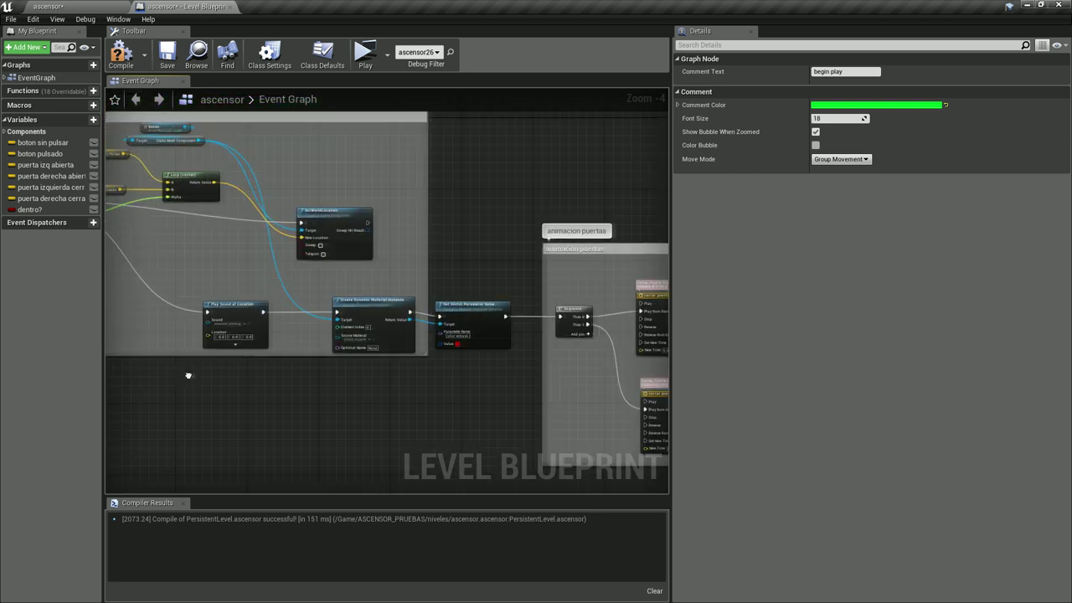
pyautogui.moveTo(205, 375); pyautogui.dragTo(198, 382, button='right')
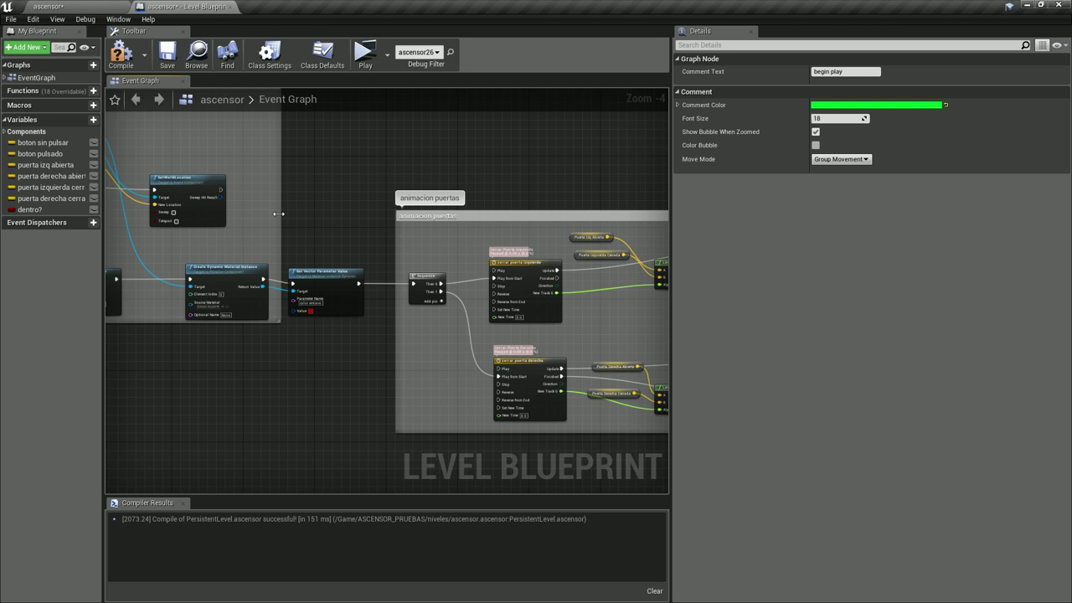
pyautogui.moveTo(278, 214); pyautogui.dragTo(385, 213)
pyautogui.moveTo(330, 360)
pyautogui.mouseDown(button='right')
pyautogui.moveTo(585, 402)
pyautogui.moveTo(313, 338)
pyautogui.mouseUp(button='right')
pyautogui.moveTo(360, 430); pyautogui.dragTo(201, 206, button='right')
pyautogui.scroll(-3, 268, 222)
pyautogui.scroll(4, 339, 344)
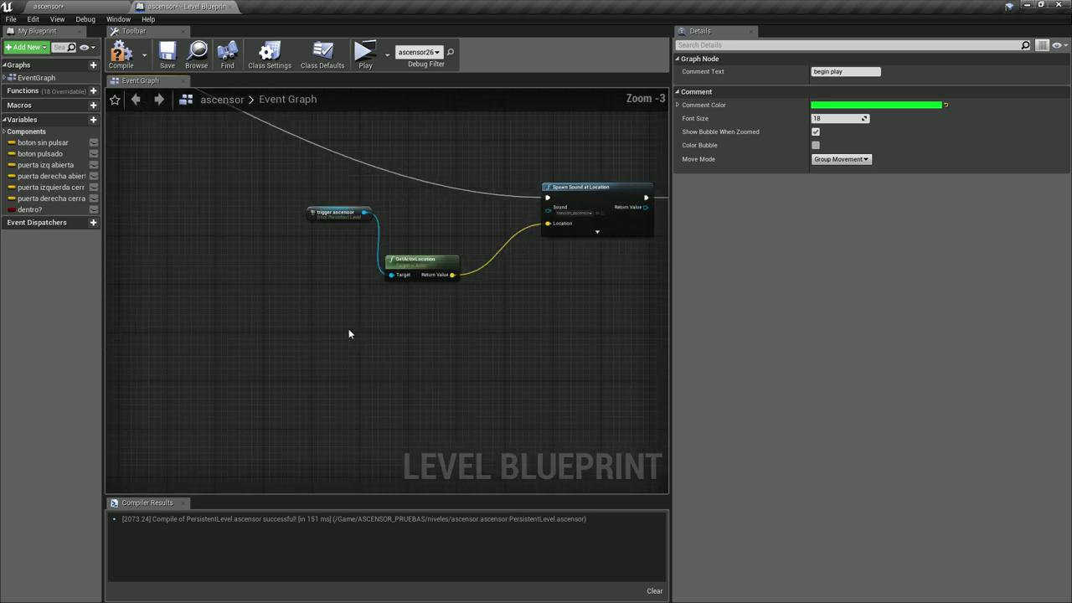
pyautogui.moveTo(349, 334); pyautogui.dragTo(265, 330, button='right')
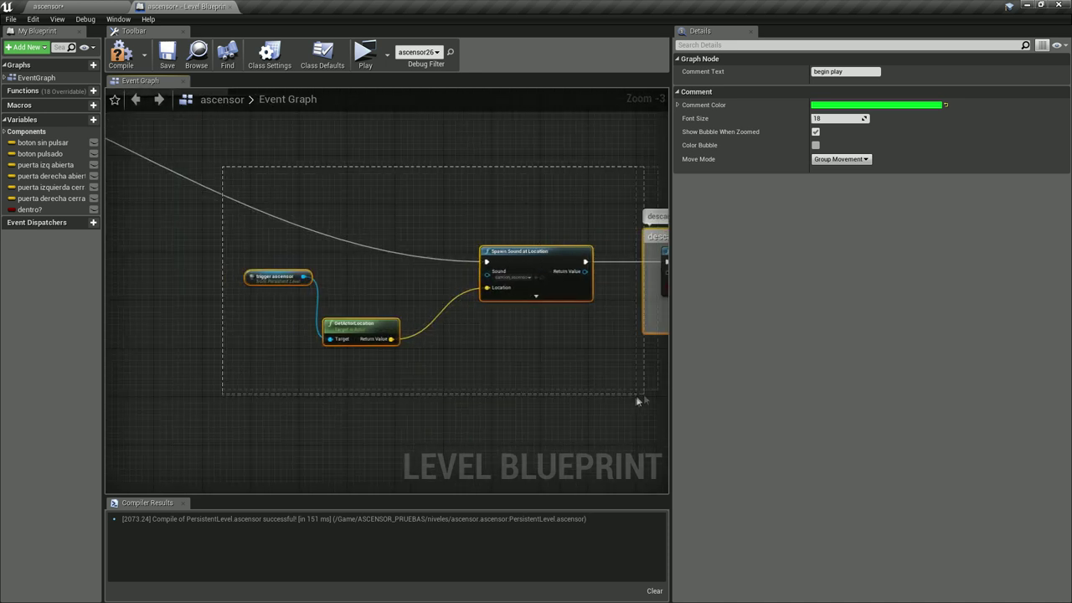
# - Box the trigger, GetActorLocation and Spawn Sound nodes in a 'cancion ascensor' comment
pyautogui.moveTo(364, 270); pyautogui.dragTo(617, 393)
pyautogui.write('cso')
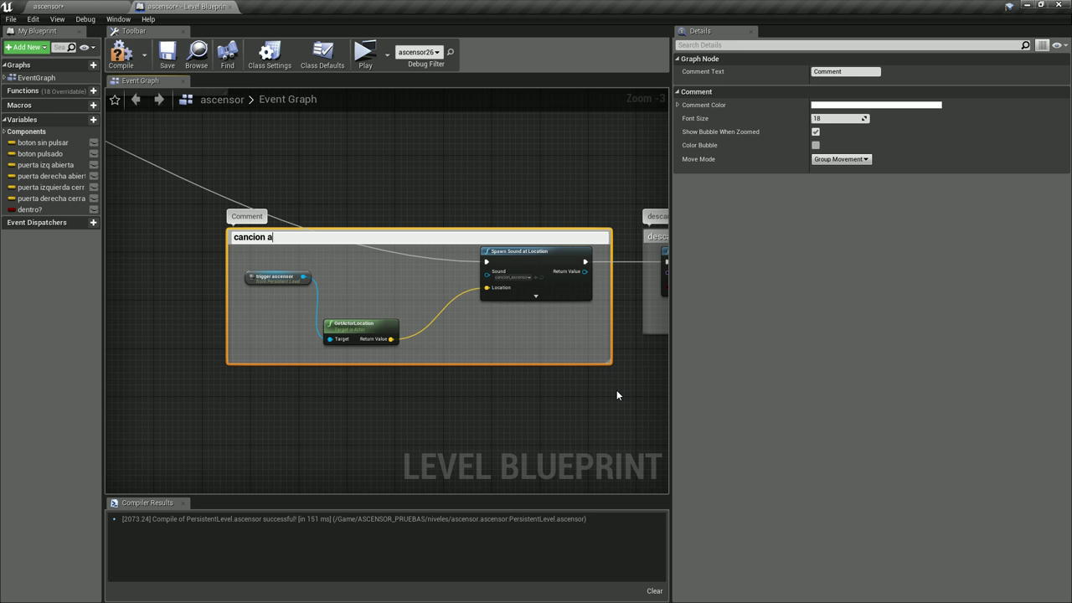
pyautogui.write('or')
pyautogui.press('Return')
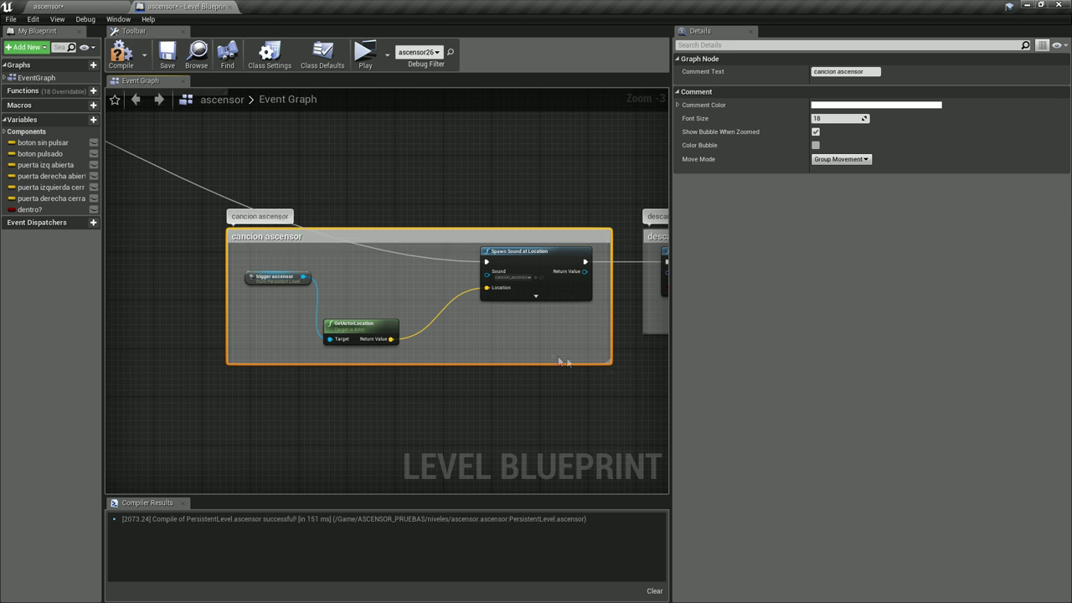
# - Wrap the Play Sound at Location node in a 'sonido puertas cerrando' comment
pyautogui.scroll(-2, 616, 389)
pyautogui.moveTo(565, 410); pyautogui.dragTo(425, 372, button='right')
pyautogui.scroll(-3, 424, 377)
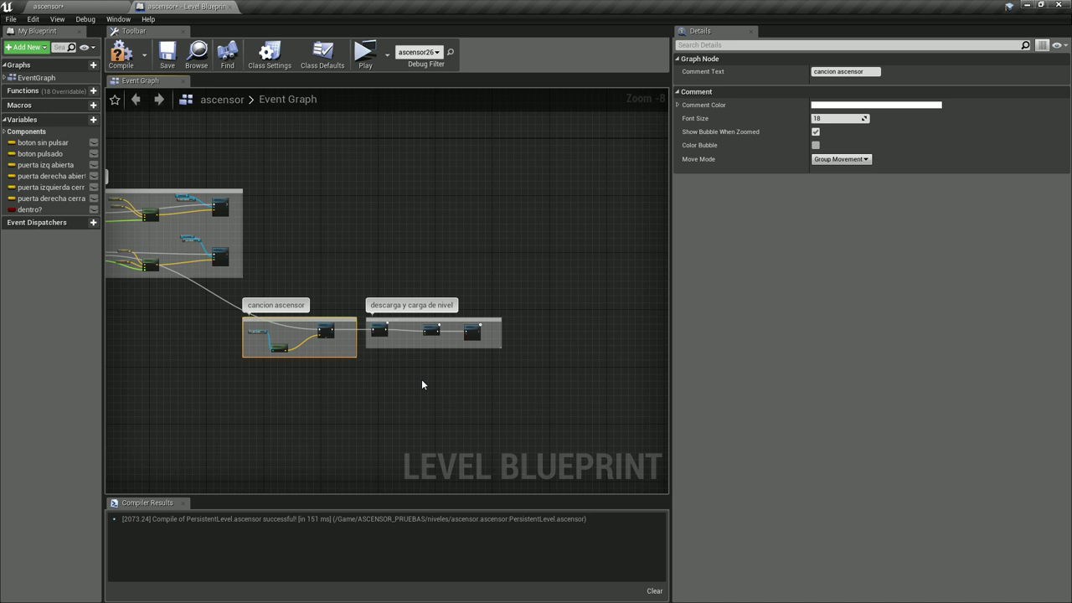
pyautogui.moveTo(421, 384); pyautogui.dragTo(410, 355, button='right')
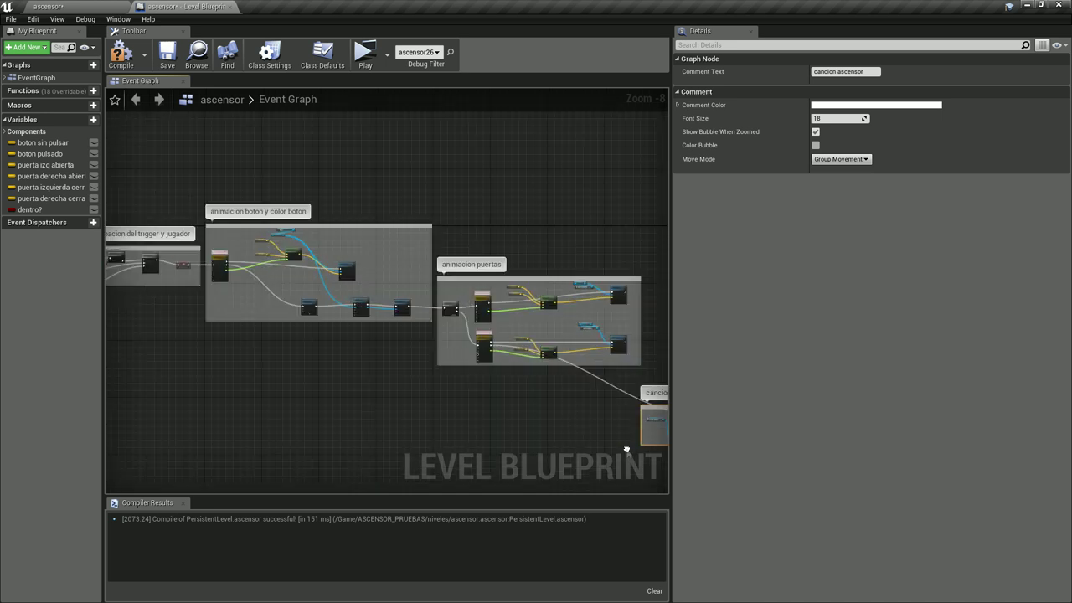
pyautogui.scroll(1, 410, 355)
pyautogui.scroll(3, 409, 355)
pyautogui.moveTo(334, 224); pyautogui.dragTo(424, 315)
pyautogui.press('c')
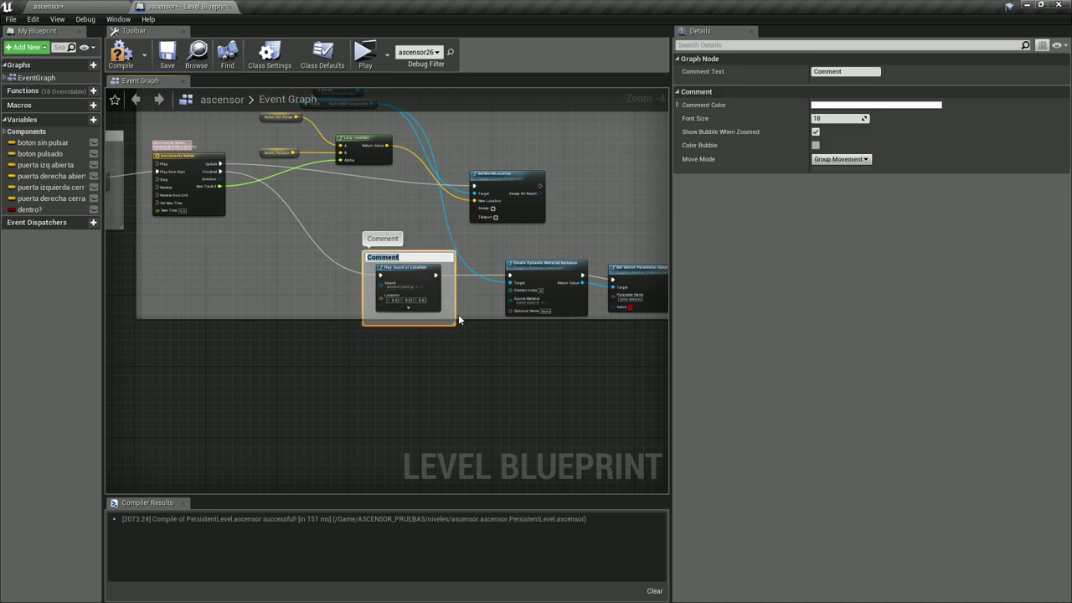
pyautogui.write('sonido')
pyautogui.write(' puertas c')
pyautogui.write('errando')
pyautogui.press('Return')
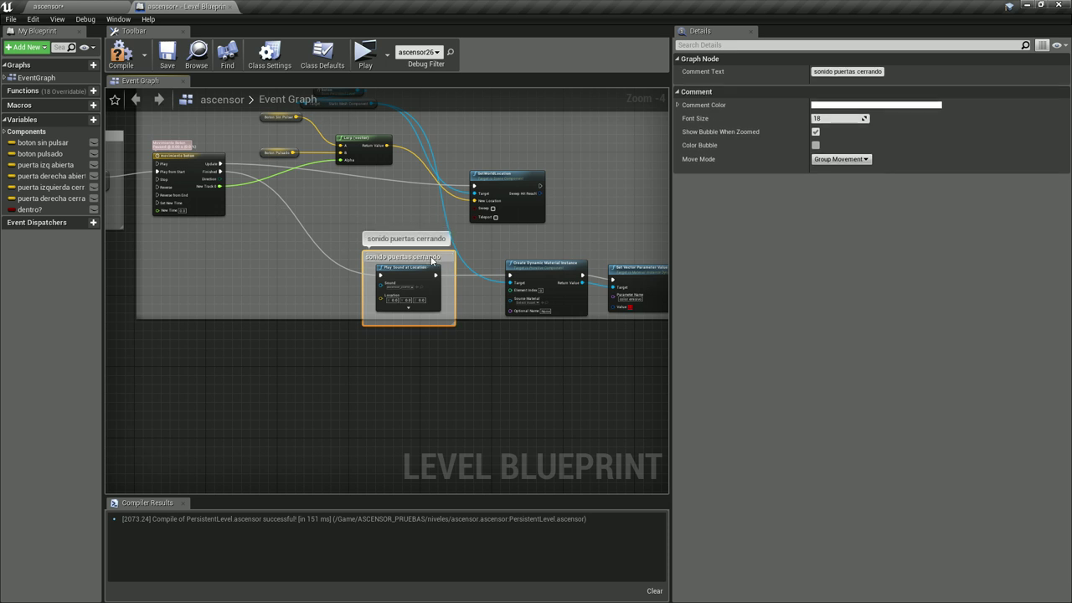
pyautogui.click(366, 343)
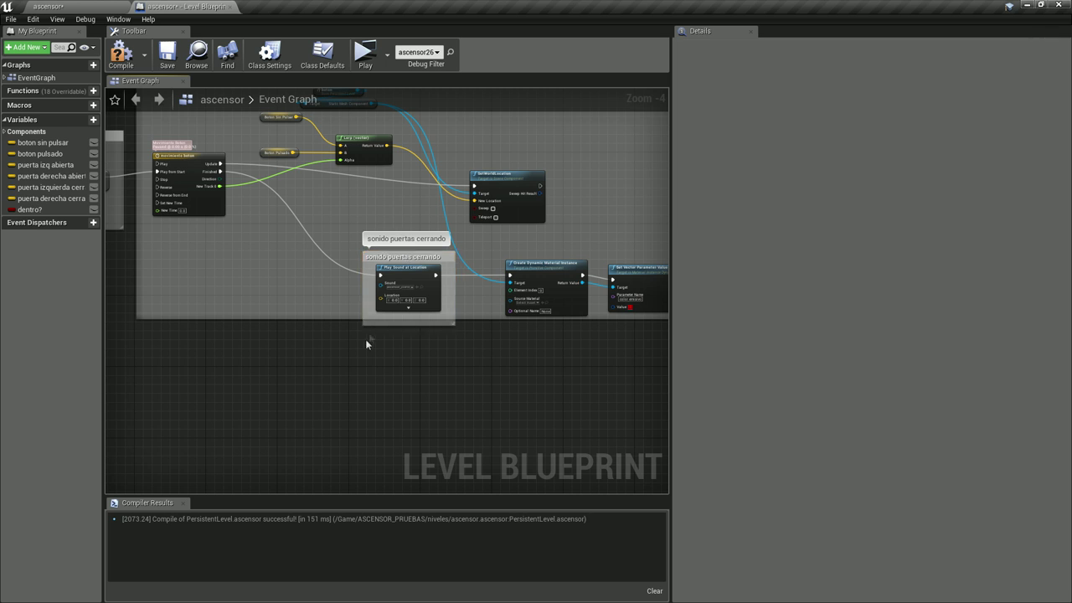
# - Tint the 'sonido puertas cerrando' comment pink-purple
pyautogui.scroll(2, 378, 262)
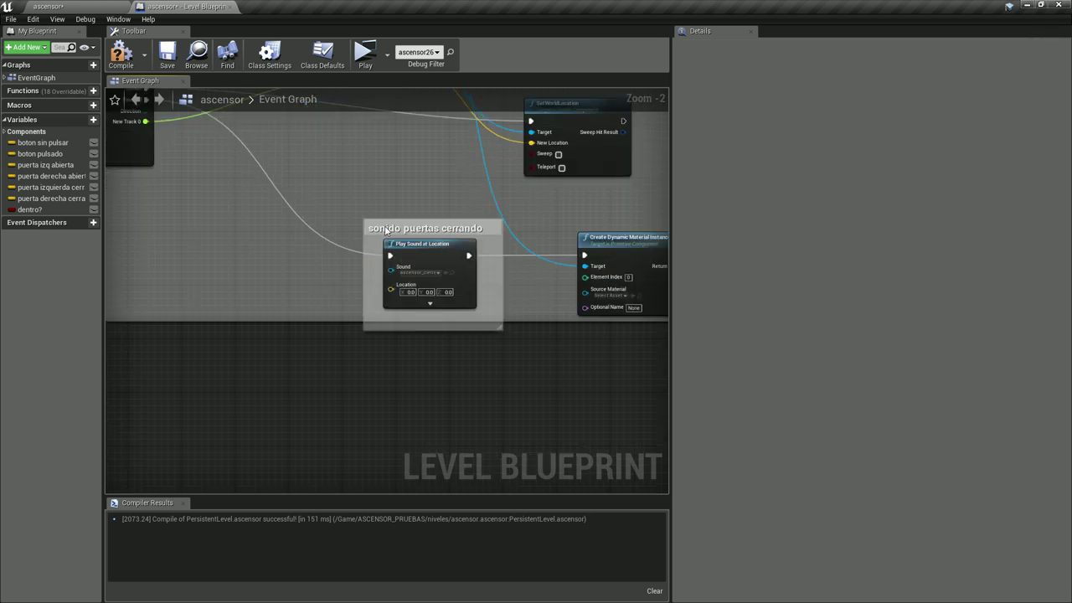
pyautogui.click(431, 246)
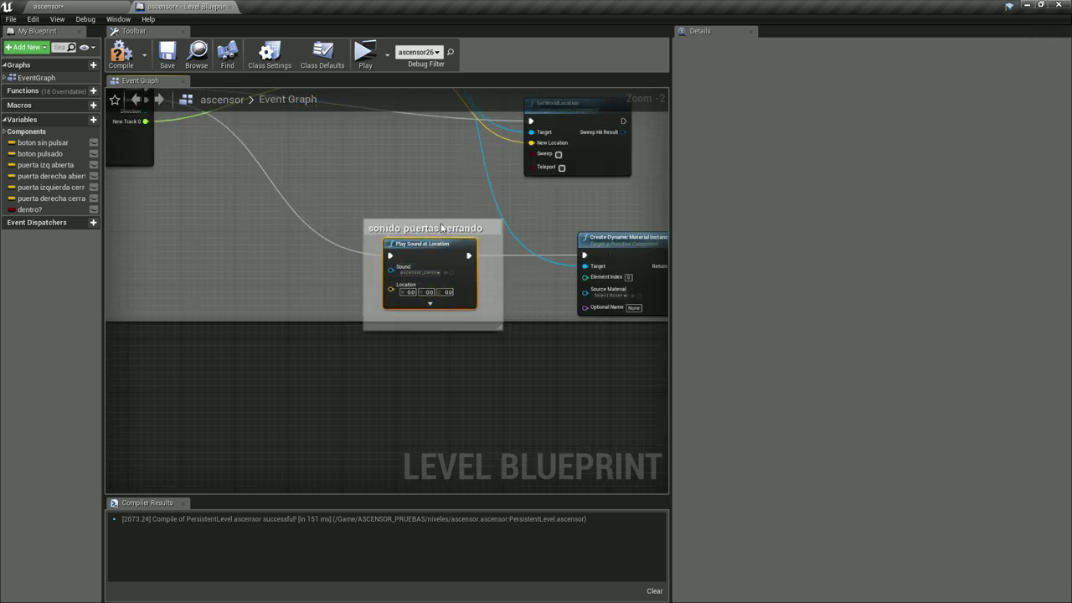
pyautogui.scroll(1, 487, 226)
pyautogui.click(486, 227)
pyautogui.scroll(1, 381, 175)
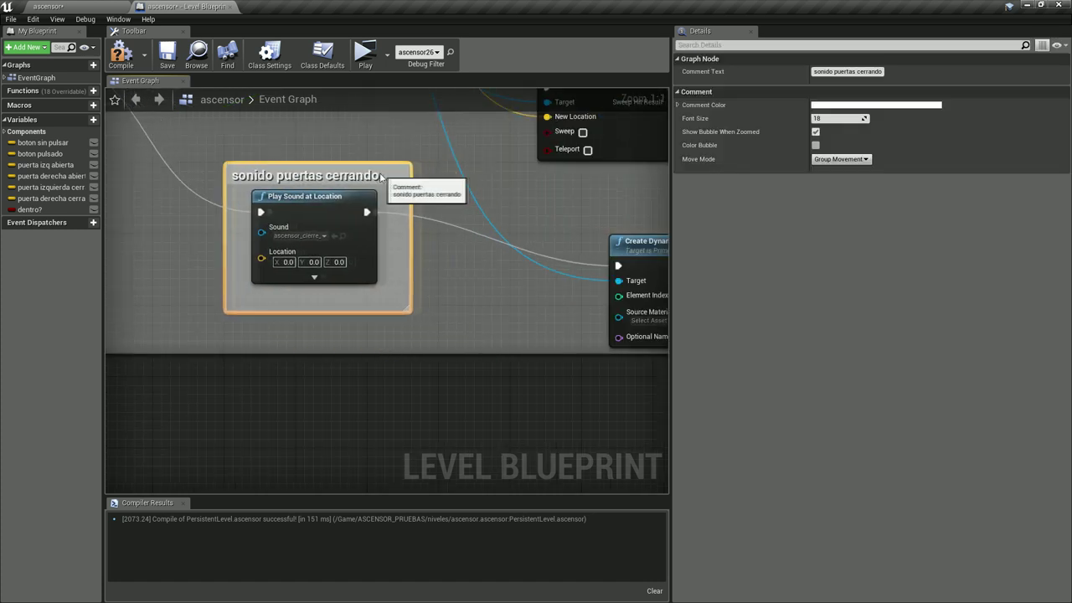
pyautogui.scroll(-4, 384, 199)
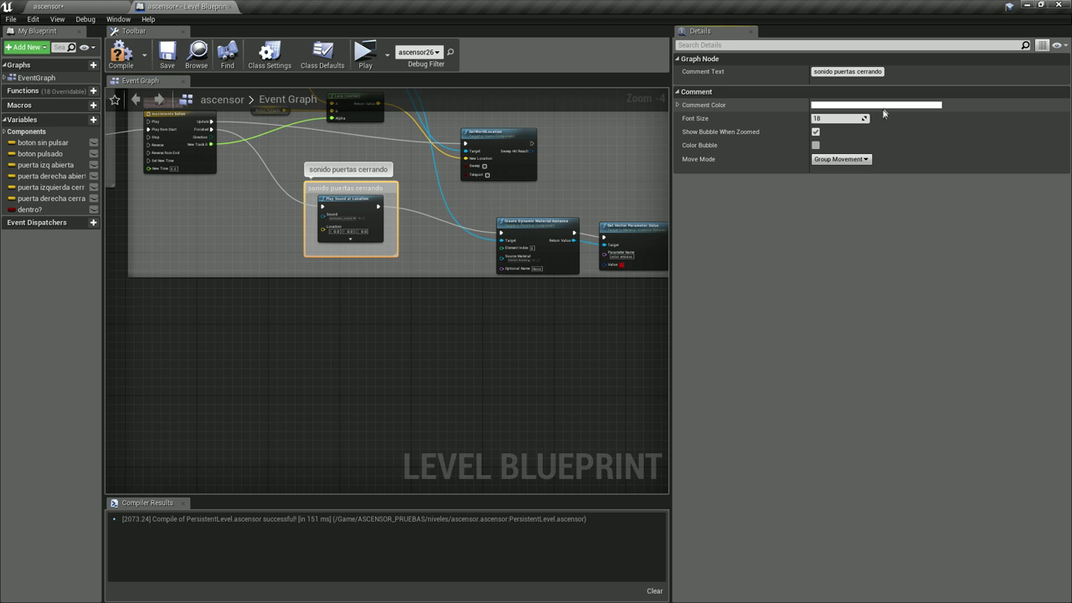
pyautogui.click(882, 106)
pyautogui.moveTo(714, 177); pyautogui.dragTo(724, 170)
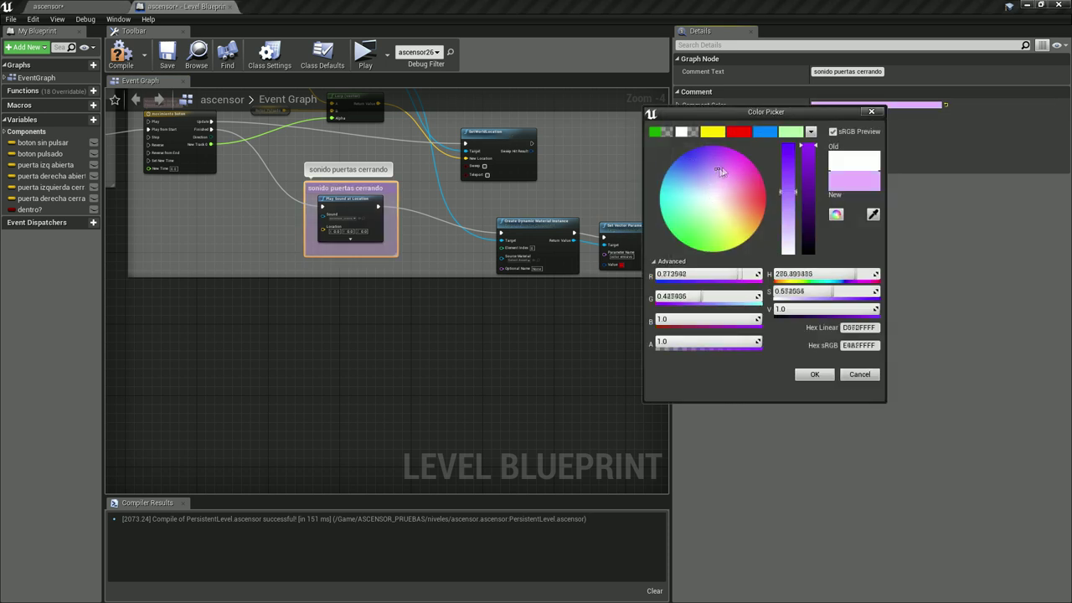
pyautogui.click(798, 375)
# - Save the sonido puertas cerrando pink (EFA1FFFF) as a reusable colour swatch
pyautogui.scroll(-3, 387, 412)
pyautogui.moveTo(388, 412); pyautogui.dragTo(175, 274, button='right')
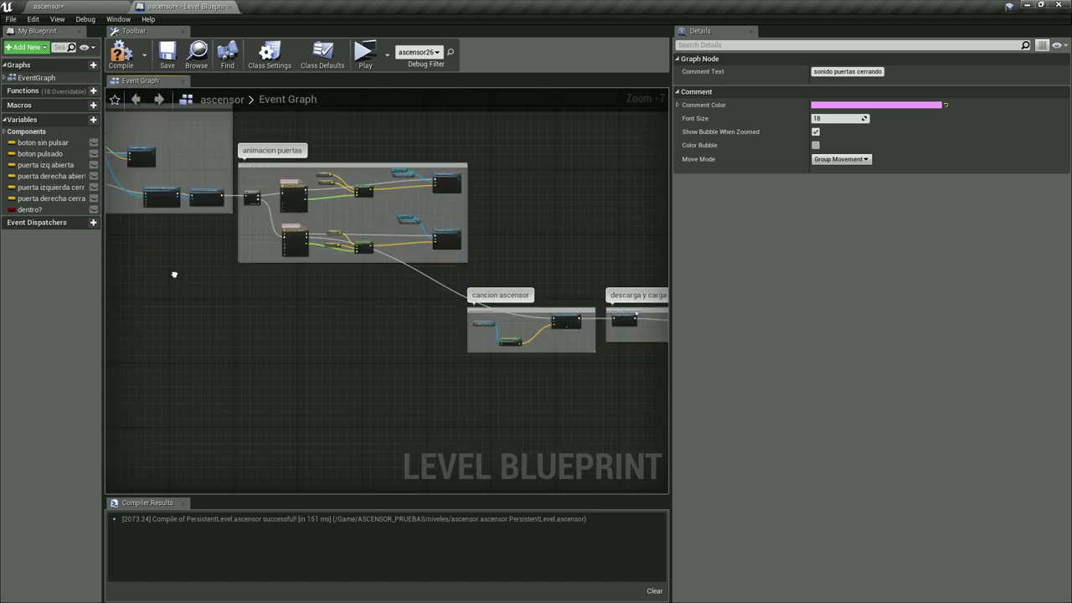
pyautogui.scroll(3, 478, 350)
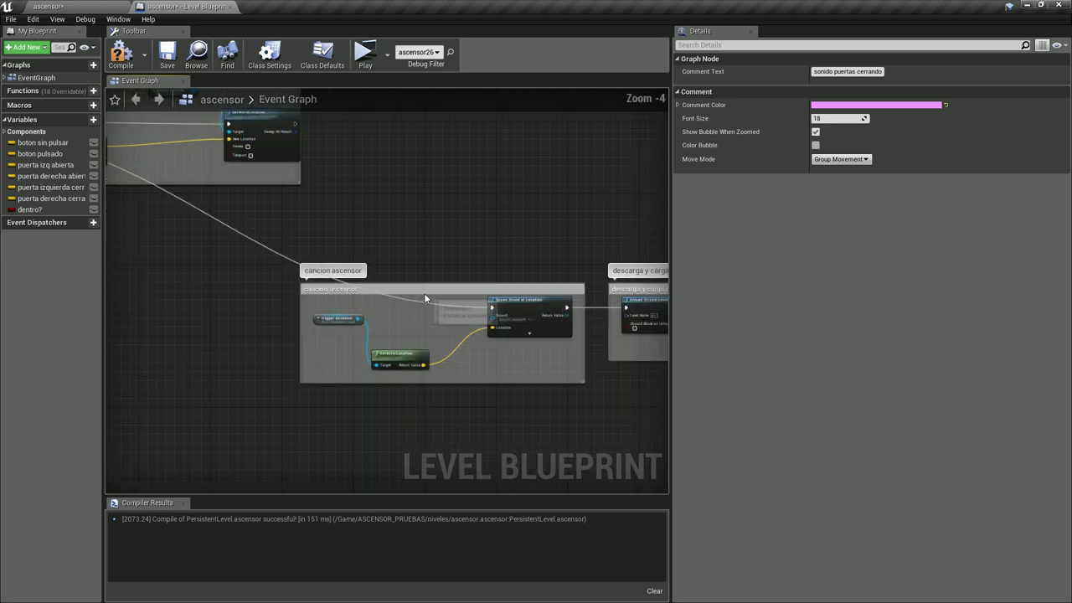
pyautogui.click(462, 290)
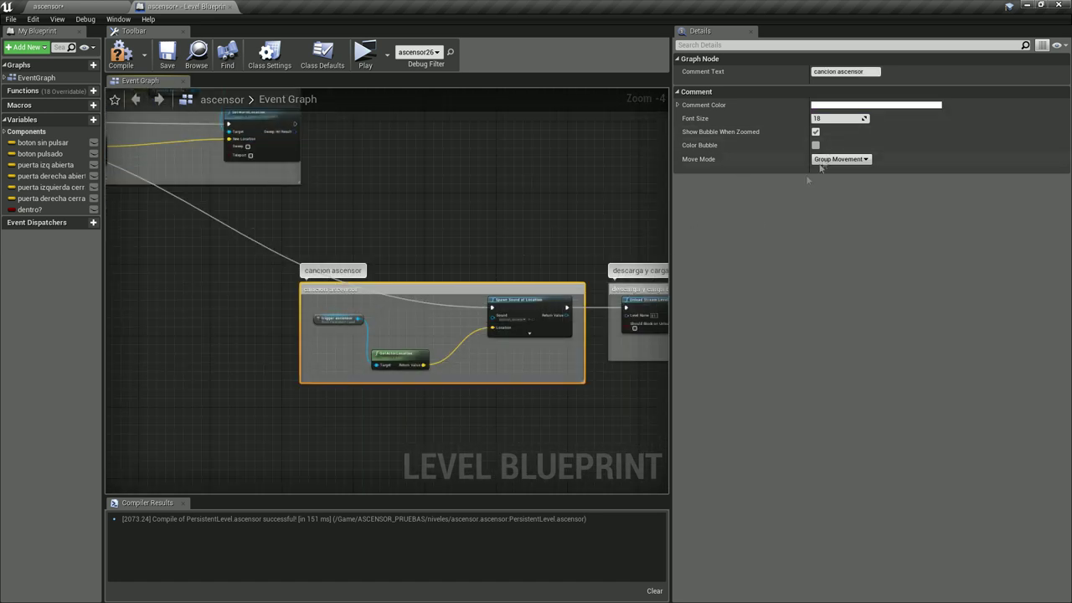
pyautogui.click(859, 106)
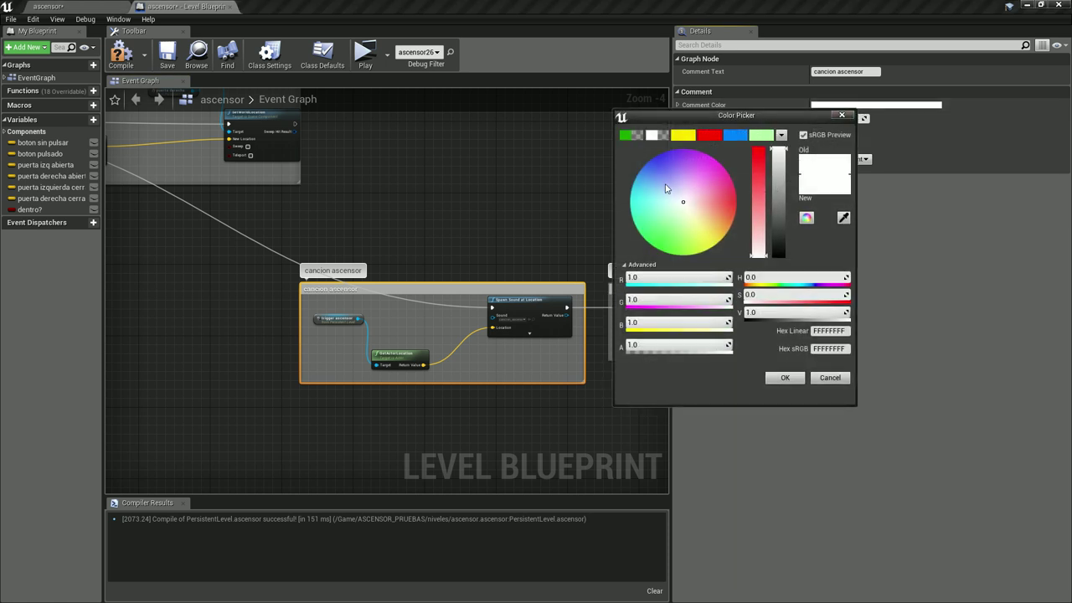
pyautogui.click(830, 378)
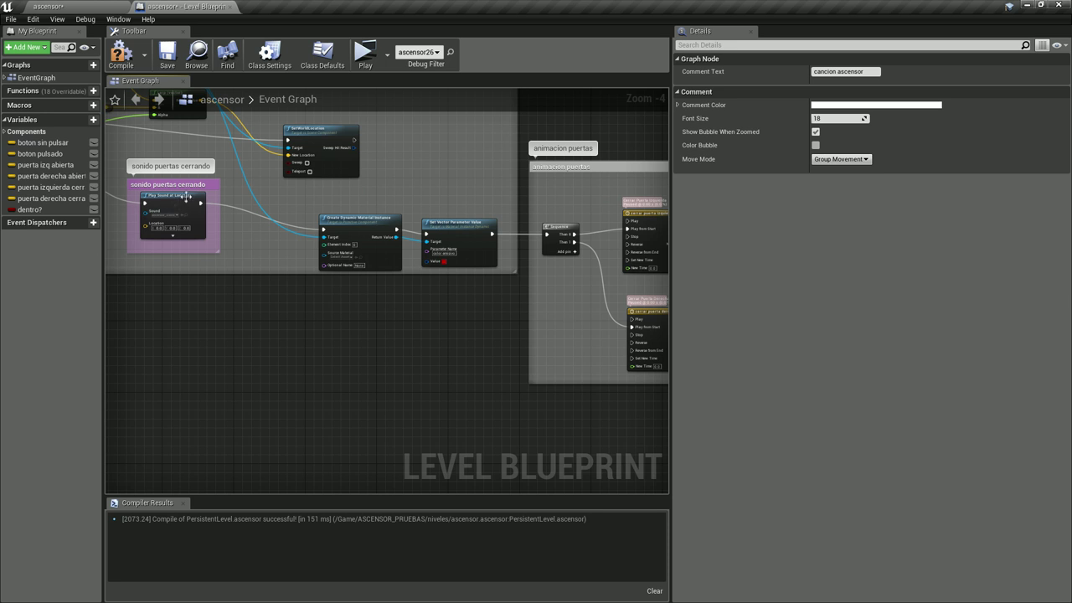
pyautogui.click(206, 187)
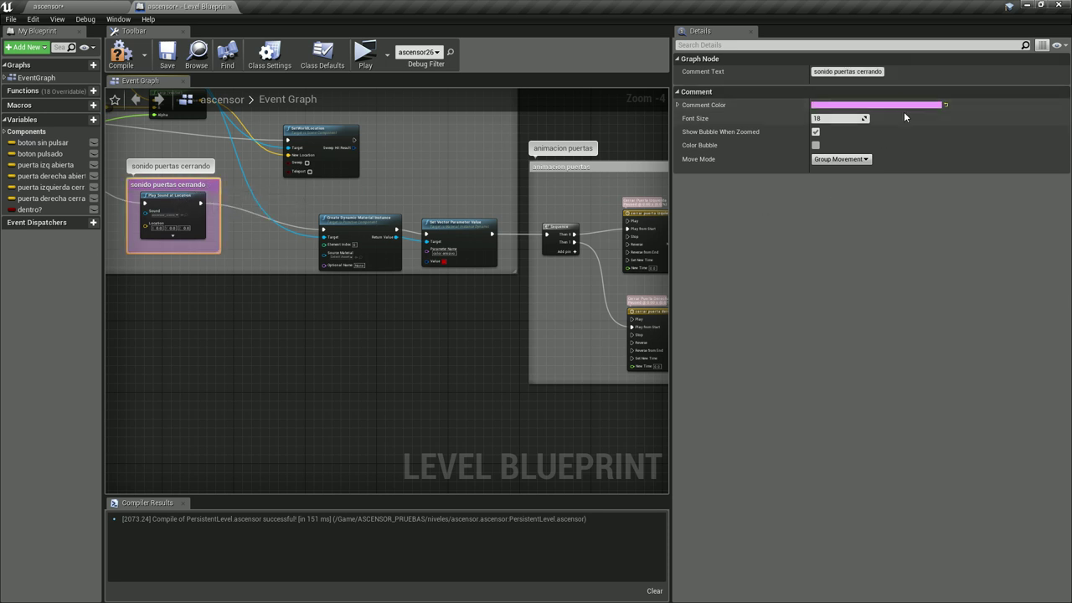
pyautogui.click(833, 106)
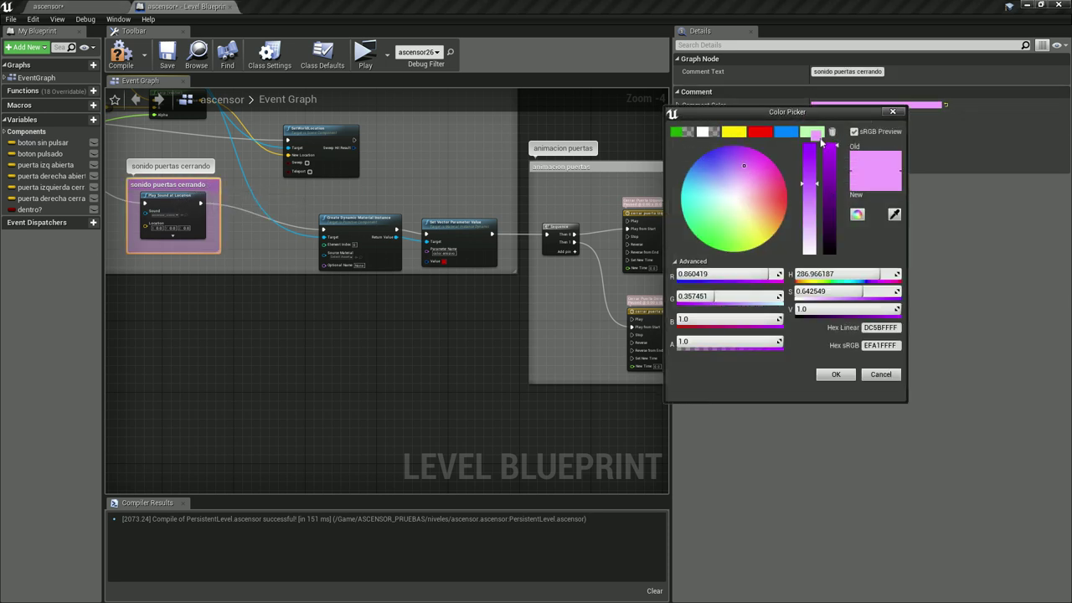
pyautogui.moveTo(862, 168); pyautogui.dragTo(812, 132)
pyautogui.click(837, 376)
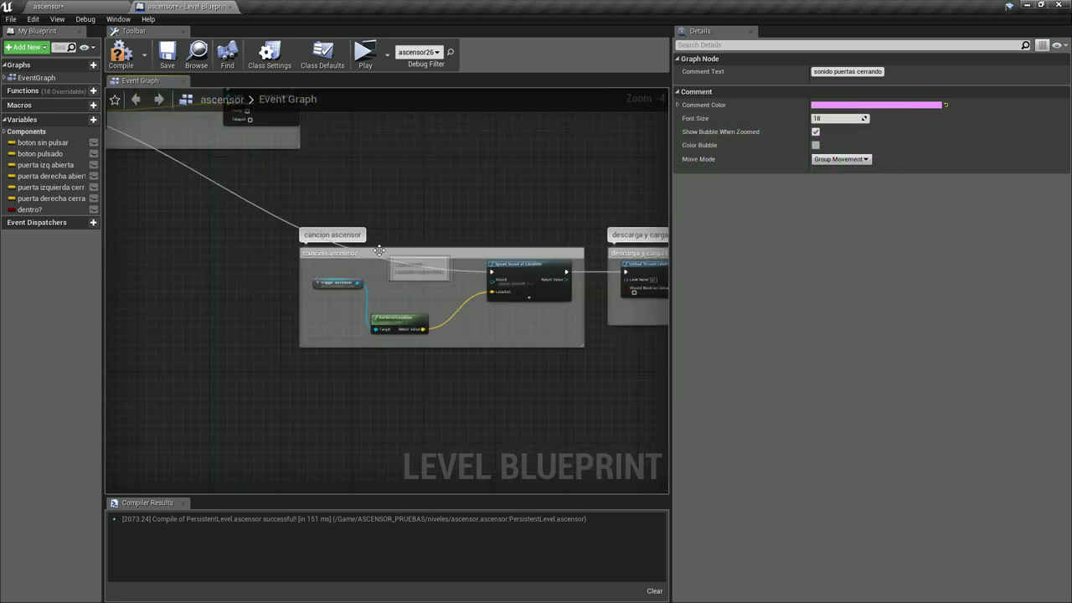
# - Apply the saved pink swatch to the 'cancion ascensor' comment
pyautogui.click(377, 253)
pyautogui.click(864, 106)
pyautogui.click(770, 136)
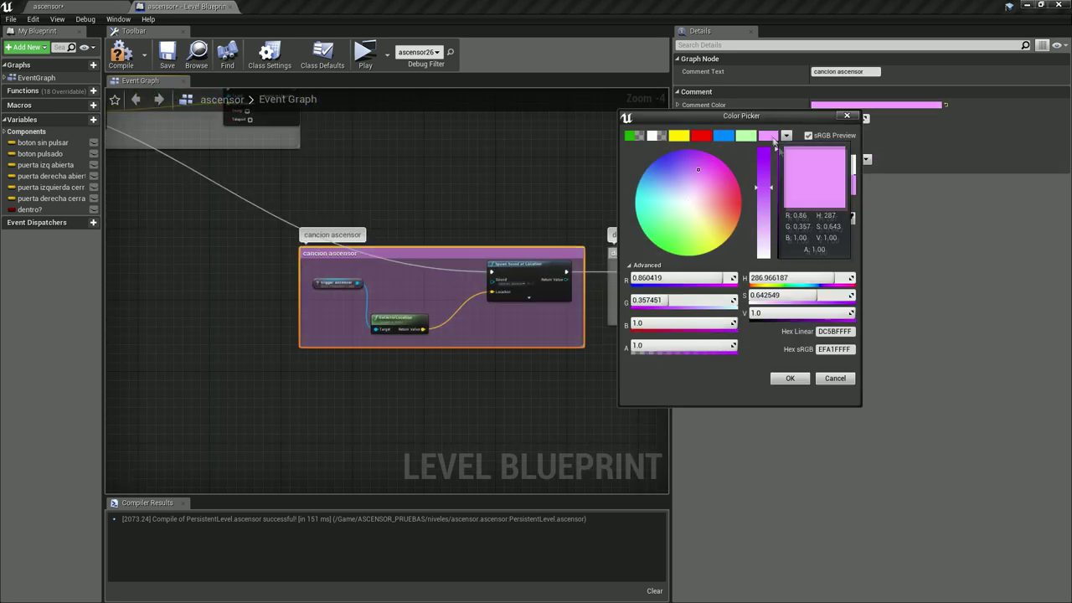
pyautogui.click(782, 376)
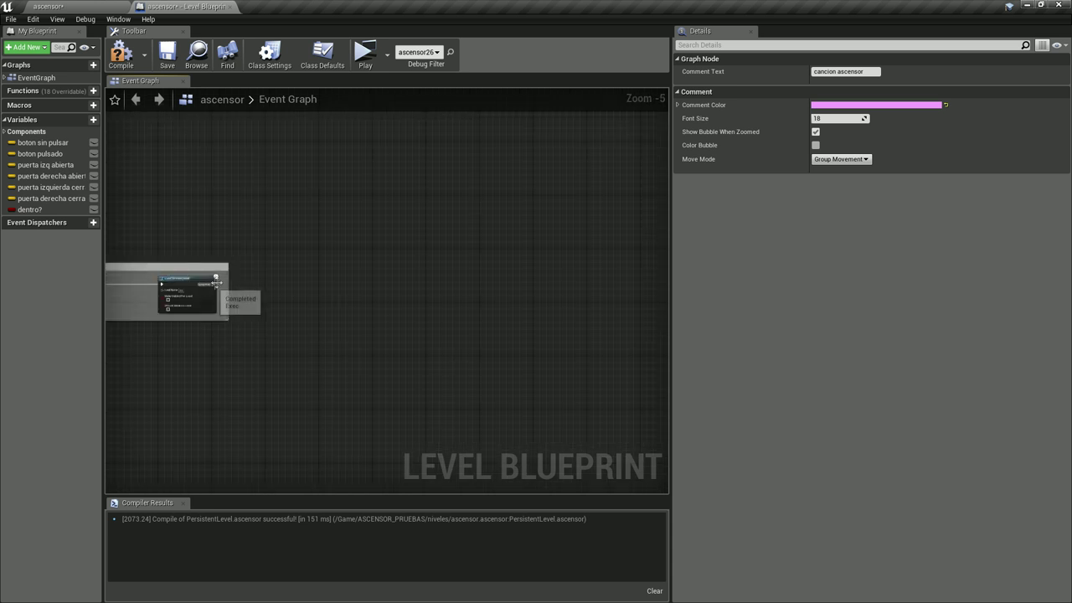
# - Attach a Play Sound at Location node to Load Stream Level's Completed pin, then return to the level editor
pyautogui.scroll(2, 240, 299)
pyautogui.scroll(1, 195, 269)
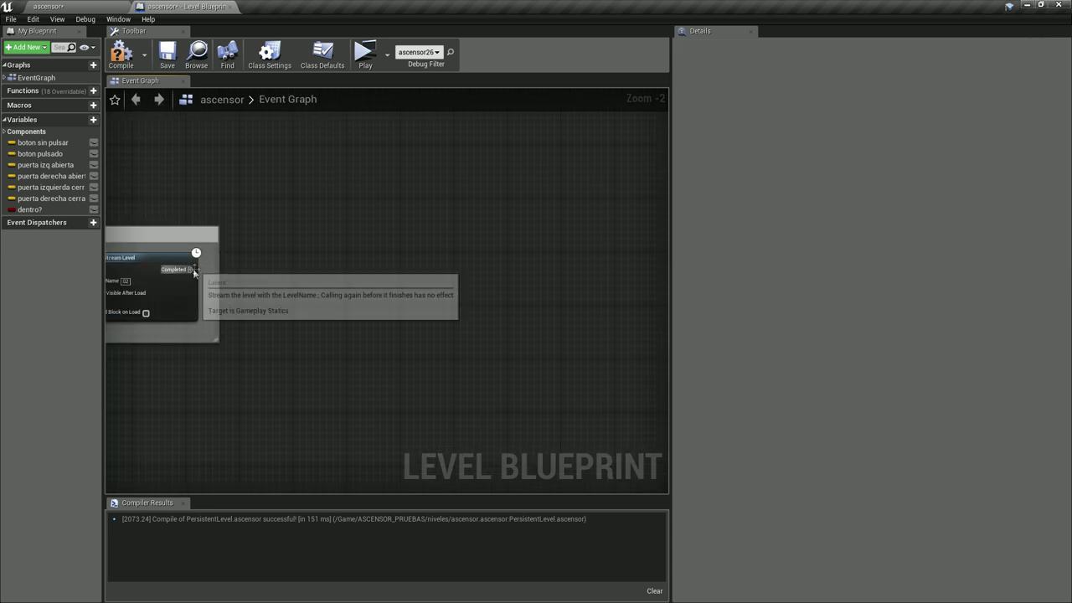
pyautogui.moveTo(194, 268); pyautogui.dragTo(306, 289)
pyautogui.write('play sound')
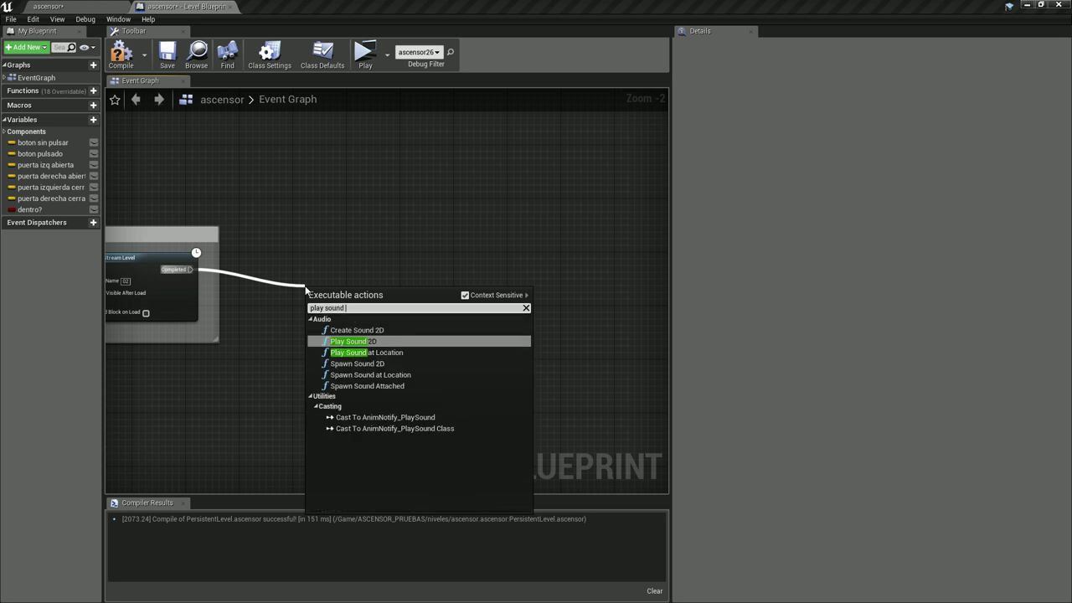
pyautogui.click(351, 342)
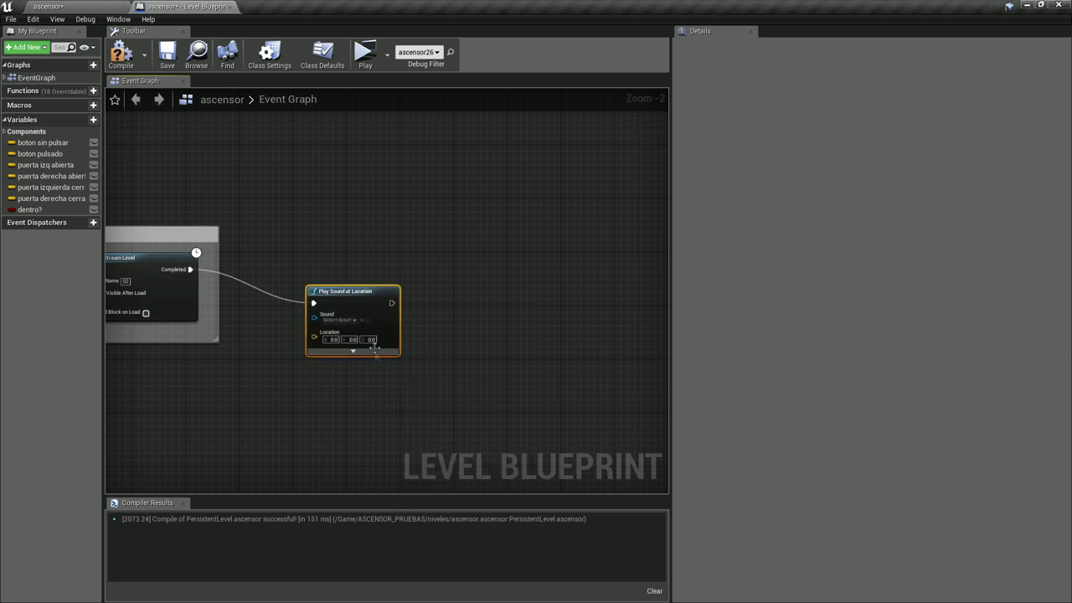
pyautogui.click(83, 6)
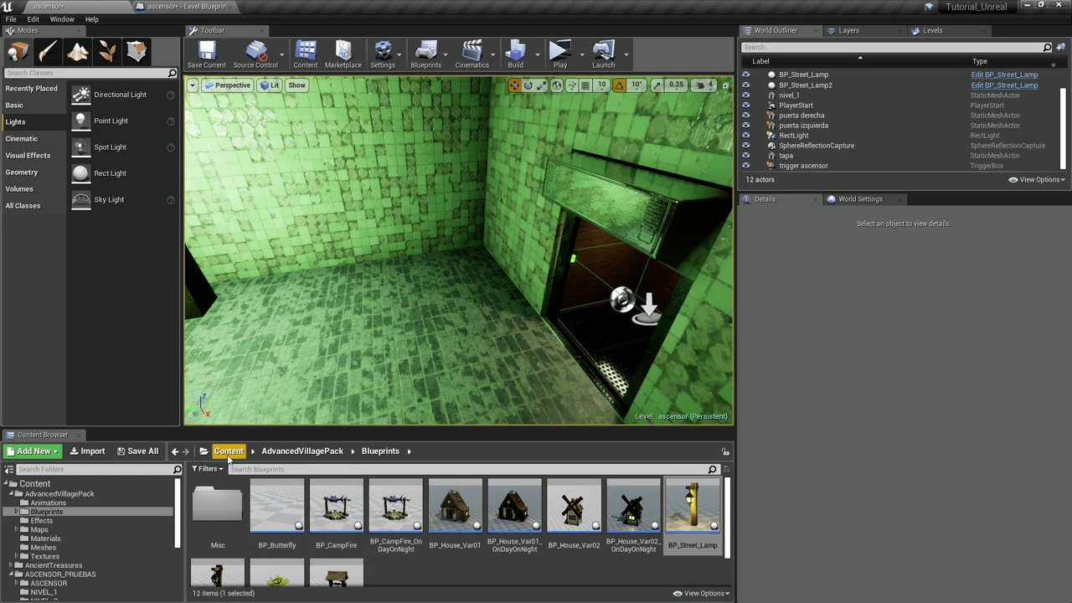
# - Assign ascensor_apertura_Cue from Content/ASCENSOR_PRUEBAS/sonidos to the Play Sound at Location node's Sound
pyautogui.click(229, 450)
pyautogui.doubleClick(338, 515)
pyautogui.doubleClick(455, 505)
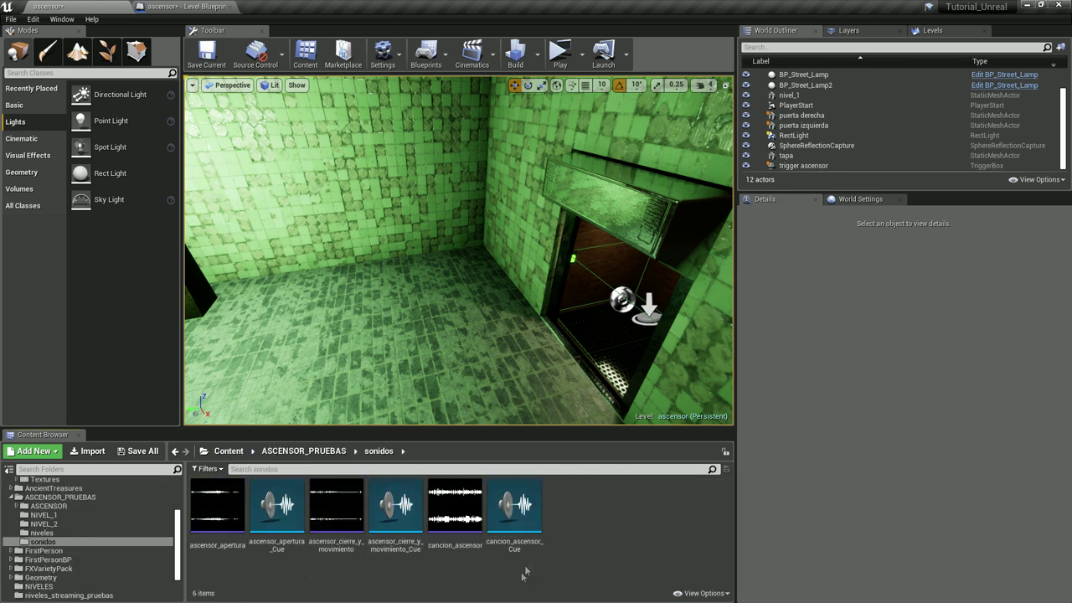
pyautogui.click(277, 506)
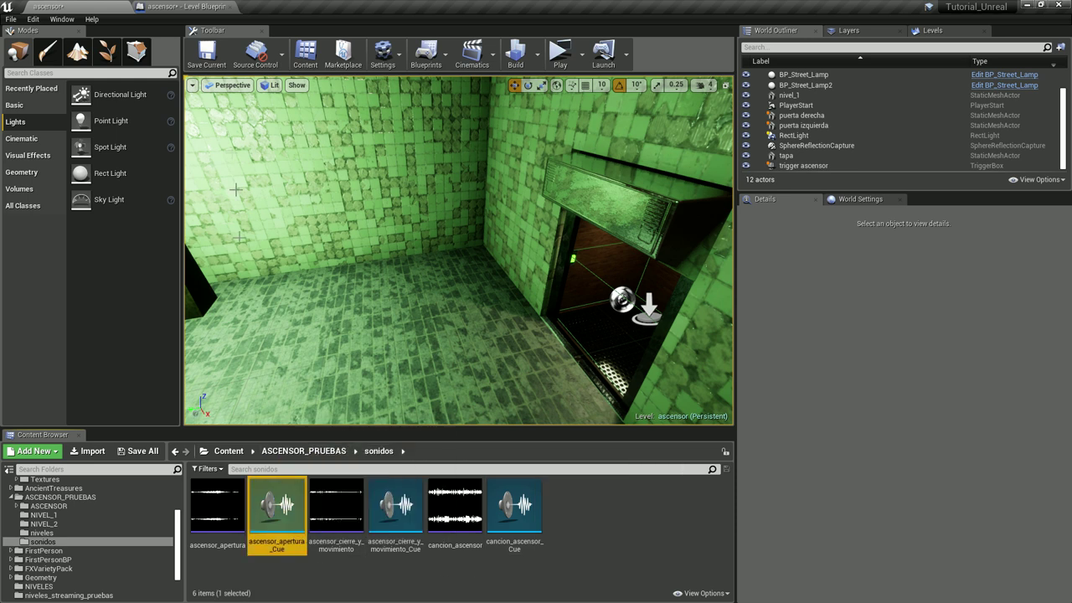
pyautogui.click(182, 6)
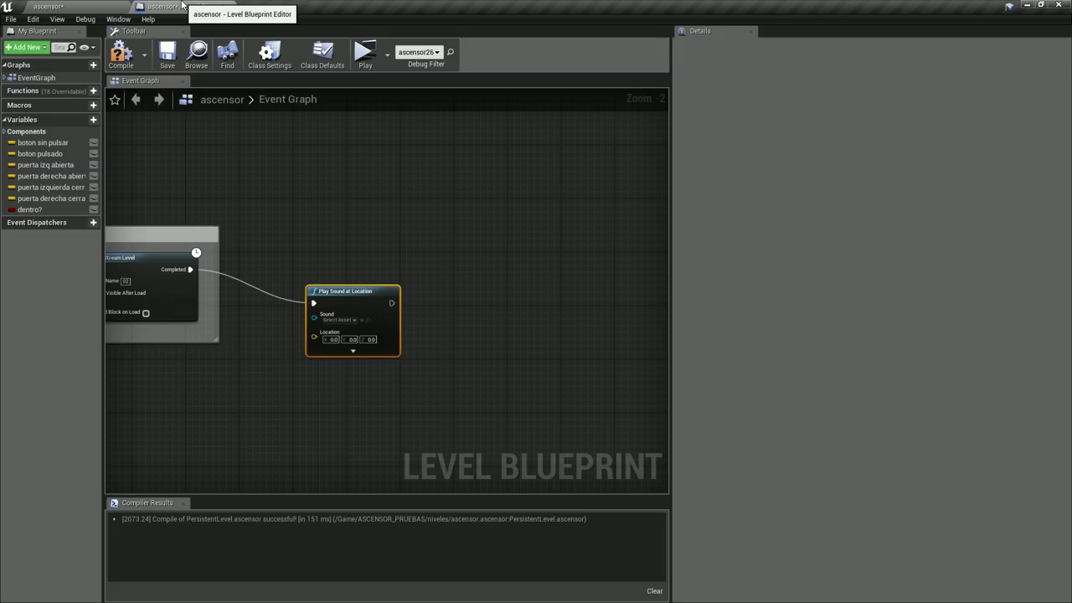
pyautogui.click(365, 325)
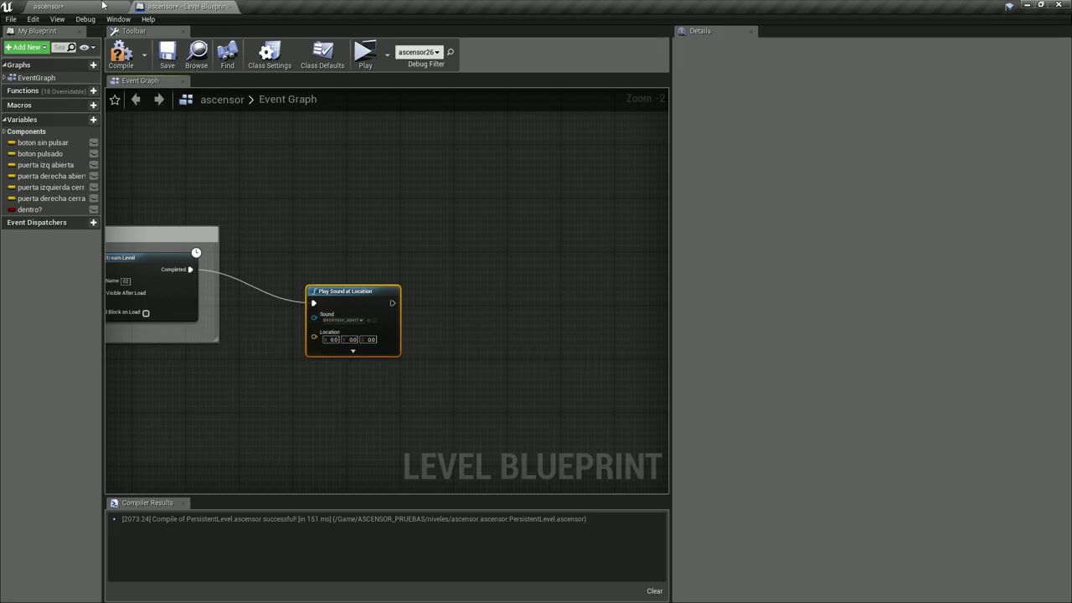
# - Open ascensor_apertura_Cue in the Sound Cue editor to check its Volume Multiplier 1.5, then close it
pyautogui.click(105, 6)
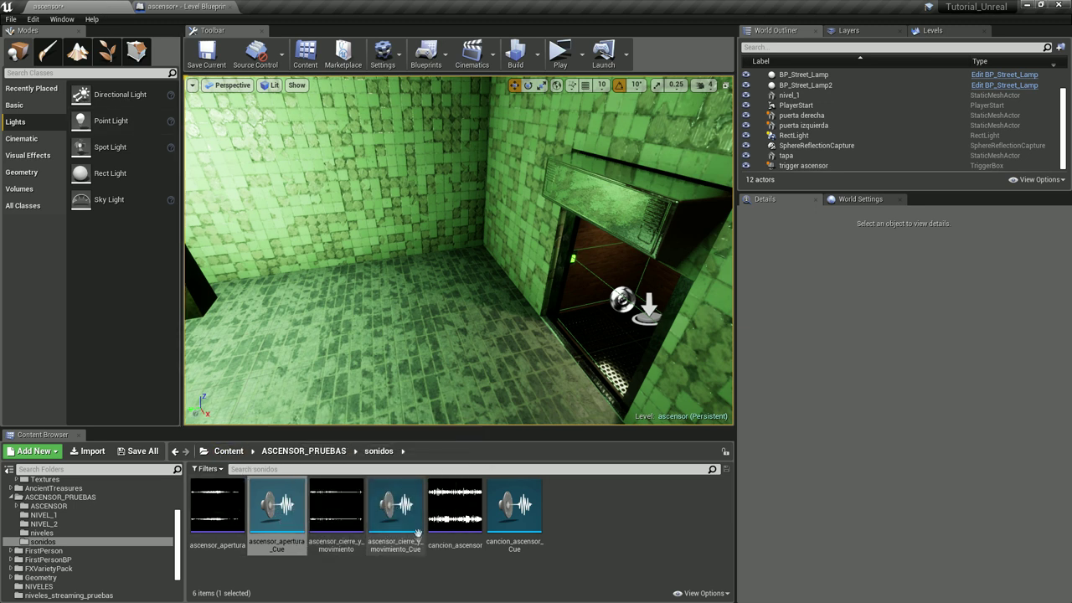
pyautogui.click(291, 525)
pyautogui.doubleClick(292, 525)
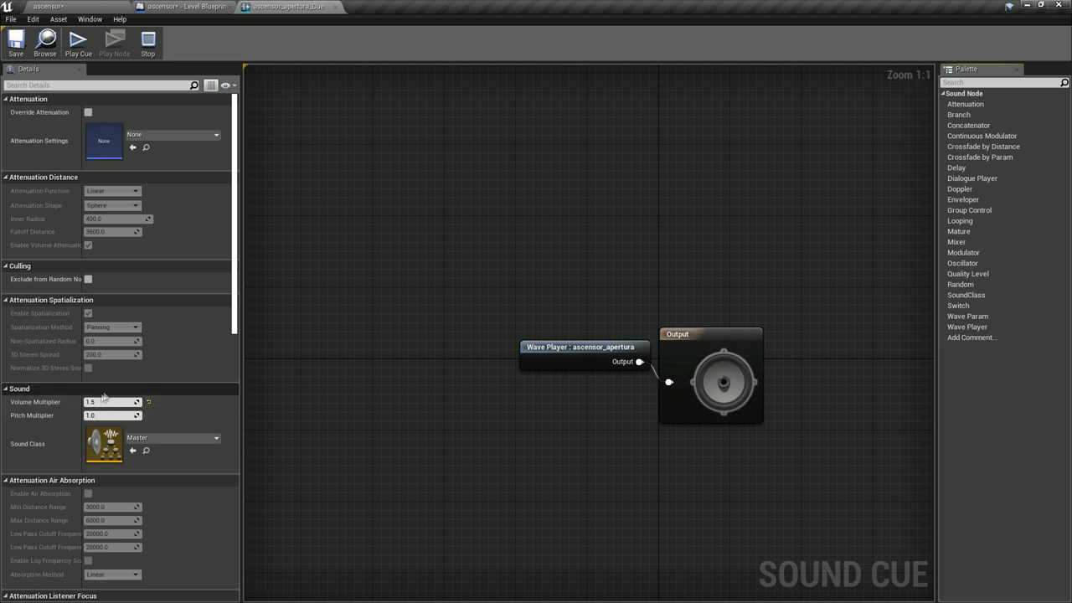
pyautogui.click(336, 7)
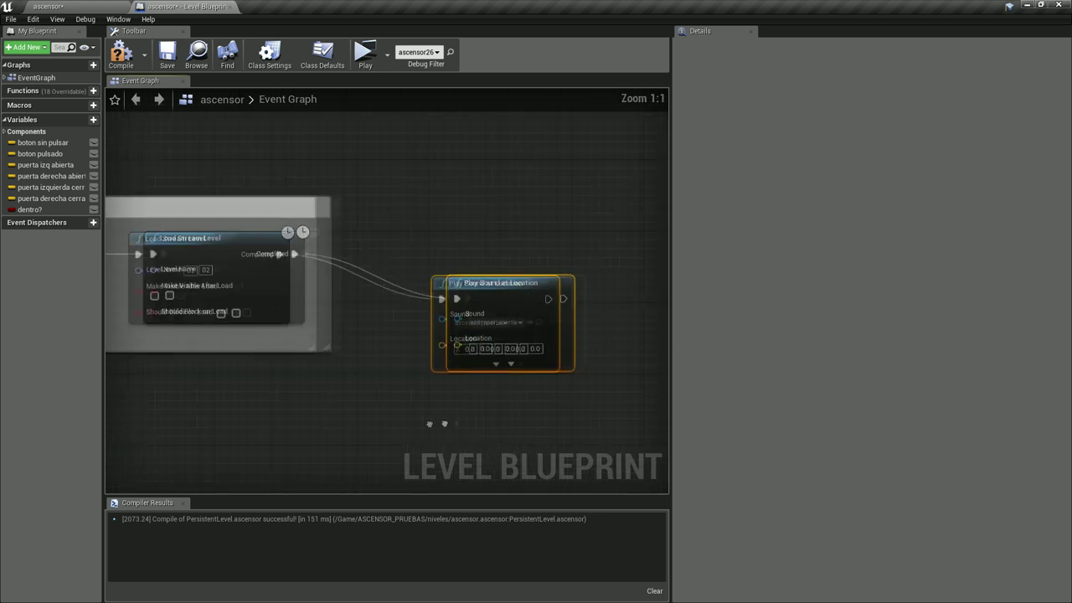
# - Paste the copied trigger ascensor and GetActorLocation nodes near the Play Sound at Location node
pyautogui.scroll(-9, 299, 388)
pyautogui.moveTo(298, 392)
pyautogui.mouseDown(button='right')
pyautogui.moveTo(280, 352)
pyautogui.moveTo(227, 335)
pyautogui.mouseUp(button='right')
pyautogui.scroll(3, 289, 358)
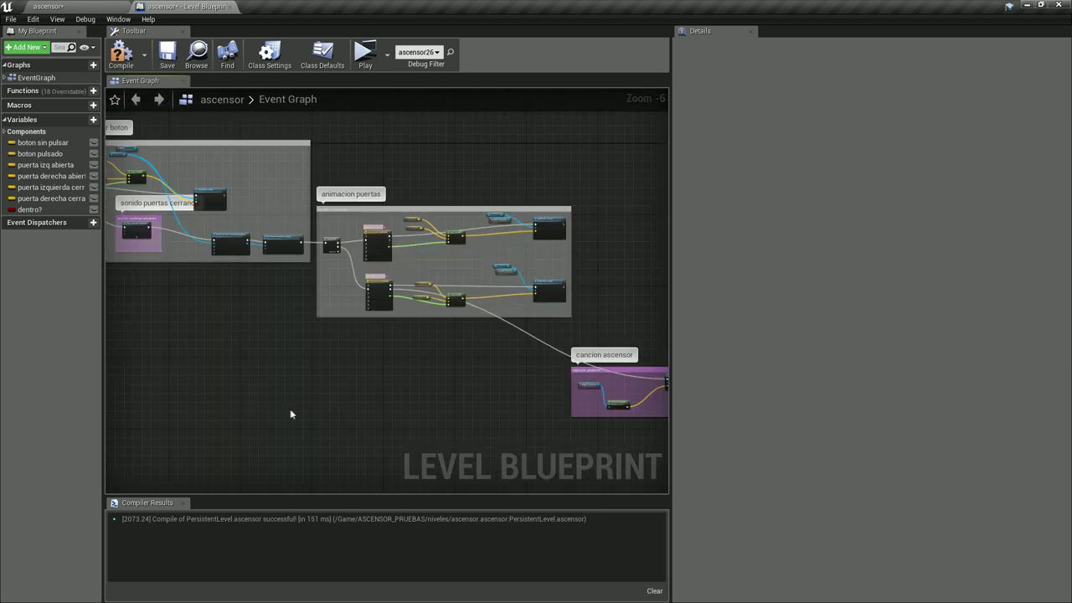
pyautogui.scroll(4, 265, 321)
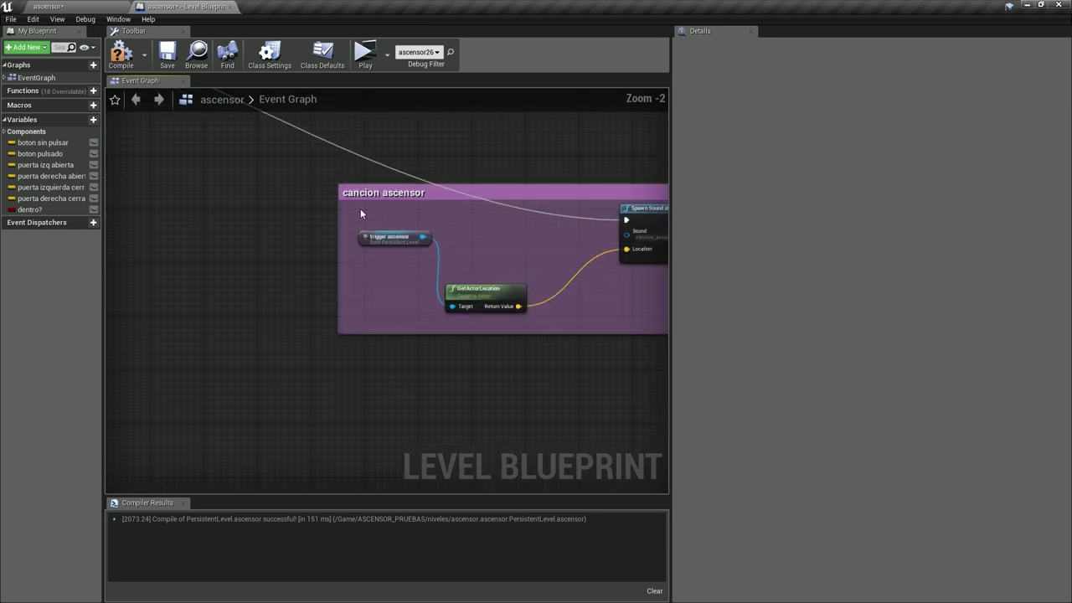
pyautogui.scroll(-4, 452, 409)
pyautogui.moveTo(436, 412); pyautogui.dragTo(399, 366, button='right')
pyautogui.scroll(4, 297, 362)
pyautogui.hotkey('ctrl', 'v')
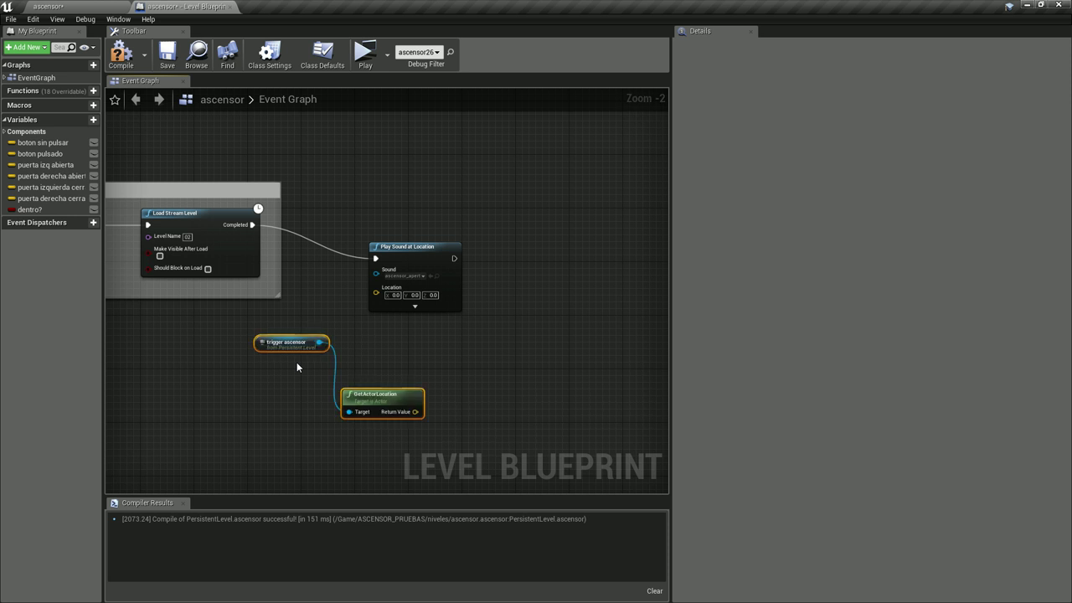
pyautogui.click(282, 364)
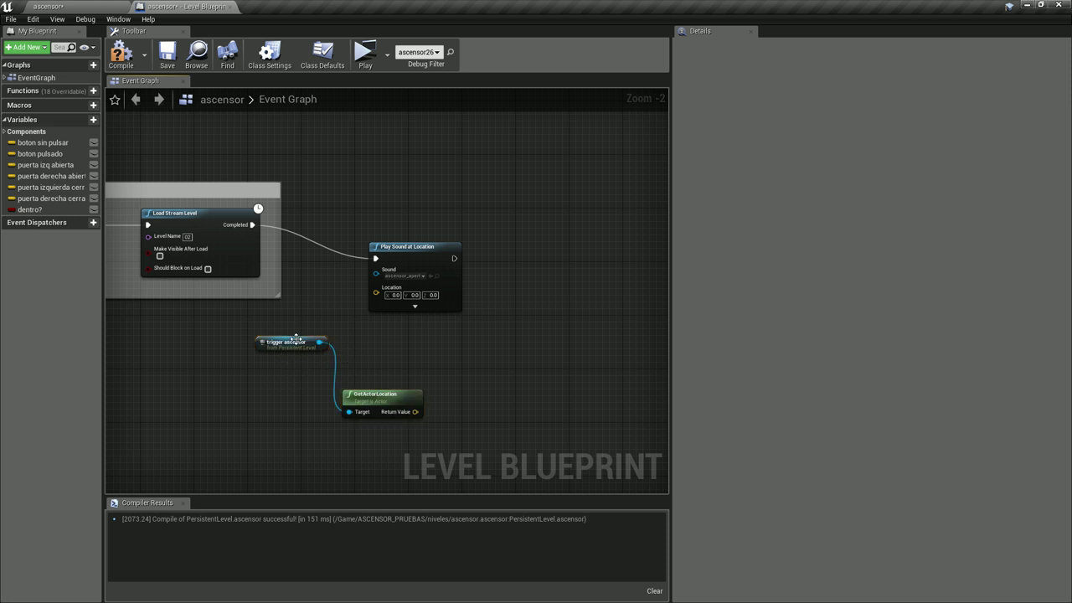
pyautogui.moveTo(296, 339)
pyautogui.mouseDown()
pyautogui.moveTo(392, 418)
pyautogui.moveTo(331, 397)
pyautogui.moveTo(376, 294)
pyautogui.mouseUp()
# - Line the location nodes up beside the sound node and box-select them all together
pyautogui.scroll(-2, 373, 264)
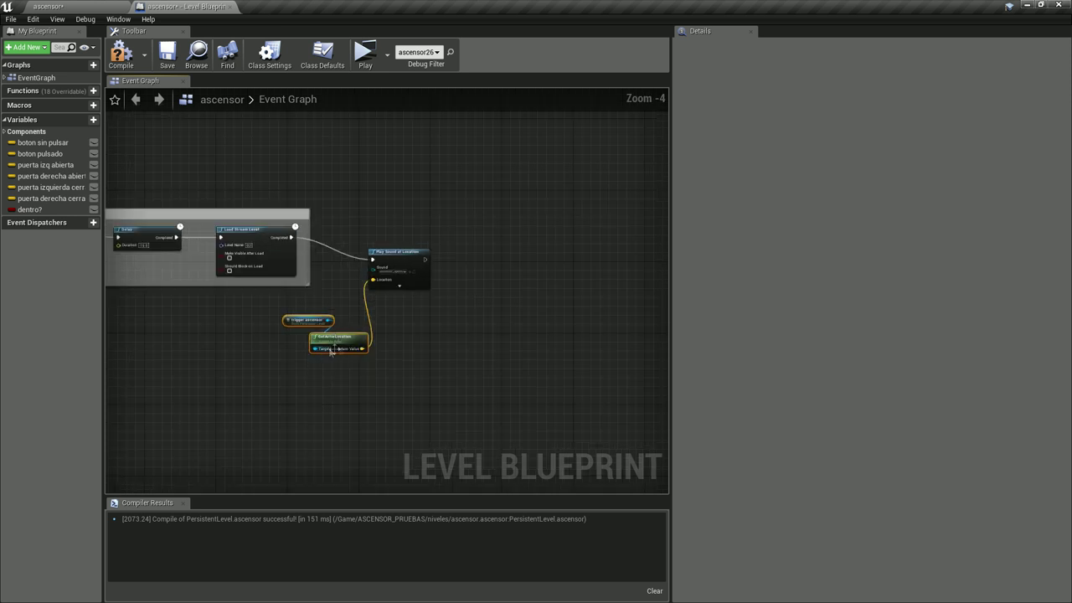
pyautogui.moveTo(331, 352); pyautogui.dragTo(363, 334)
pyautogui.moveTo(342, 150); pyautogui.dragTo(489, 377)
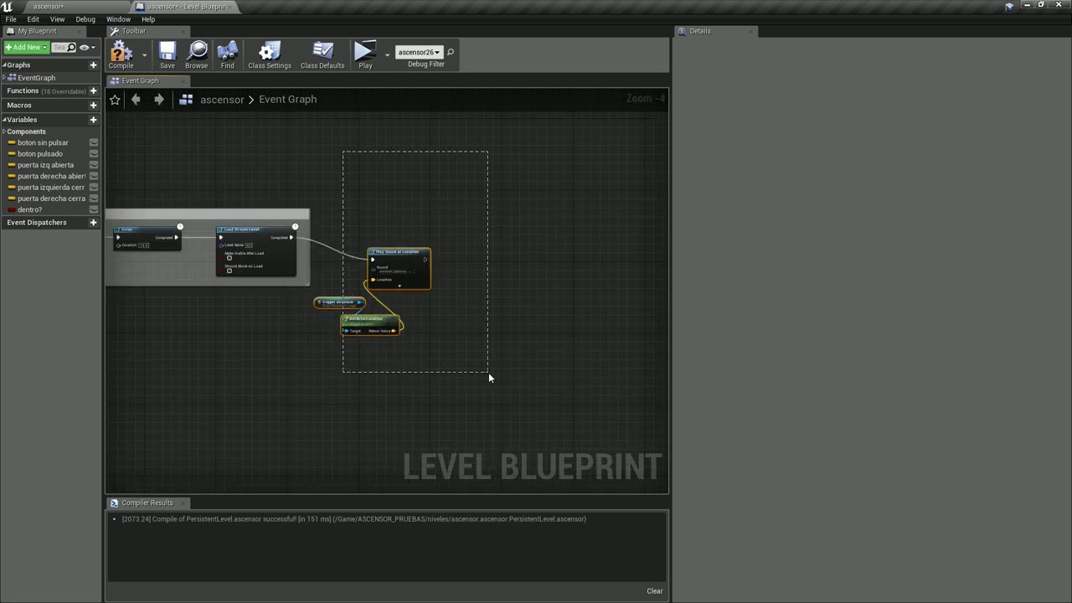
# - Wrap the selected nodes in a pink comment titled 'sonido apertura puertas' beside the level-loading group
pyautogui.press('c')
pyautogui.write('sonido apertura p')
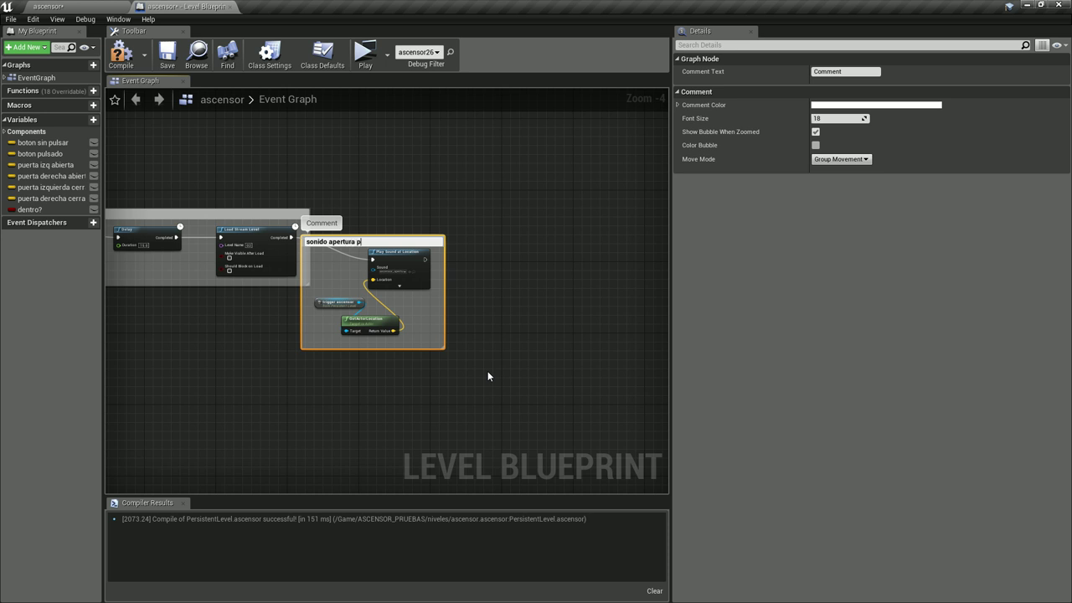
pyautogui.write('uertas')
pyautogui.press('Return')
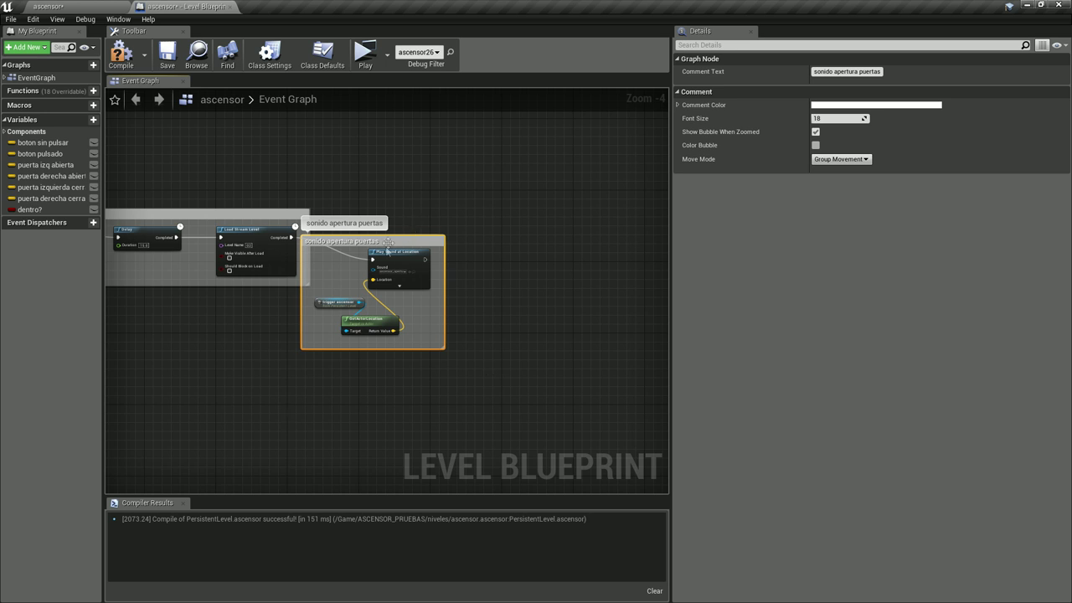
pyautogui.moveTo(387, 252); pyautogui.dragTo(442, 228)
pyautogui.click(875, 105)
pyautogui.click(779, 134)
pyautogui.click(803, 377)
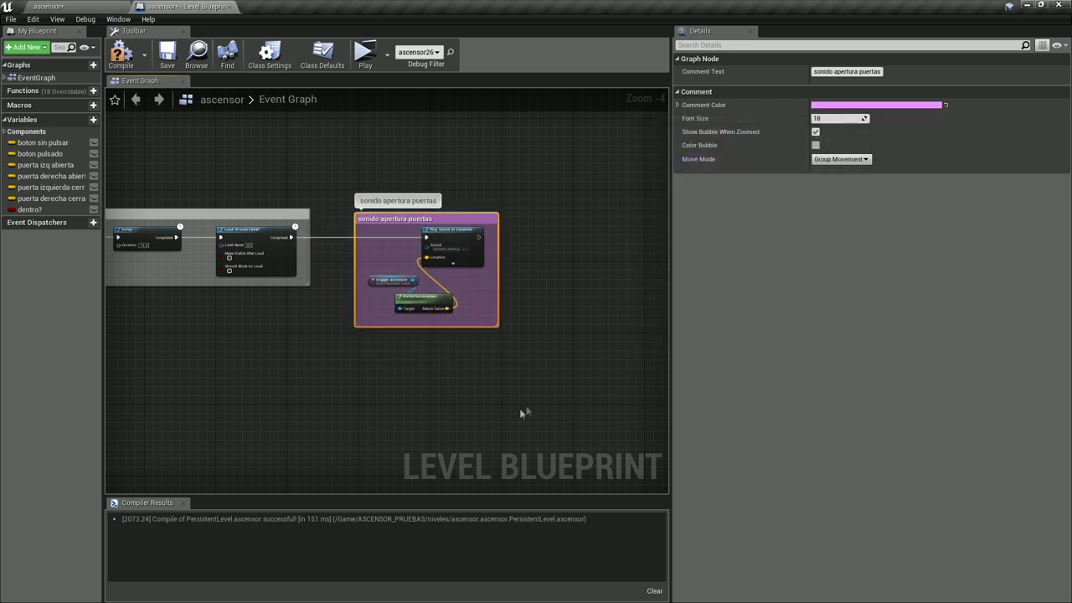
# - Compile the level blueprint and launch a standalone play-test
pyautogui.scroll(-2, 555, 411)
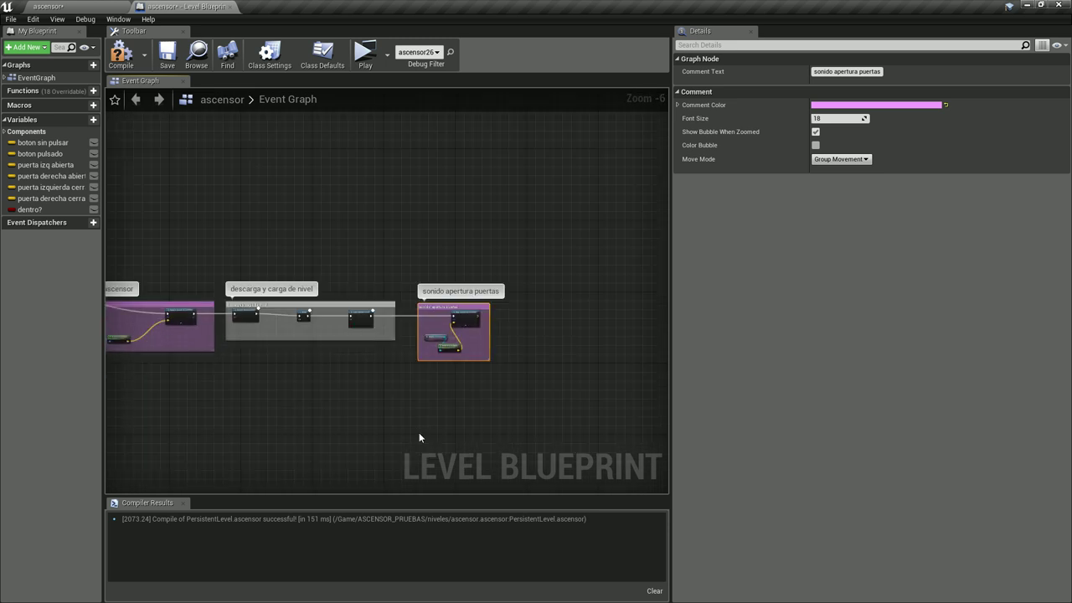
pyautogui.click(121, 54)
pyautogui.click(365, 54)
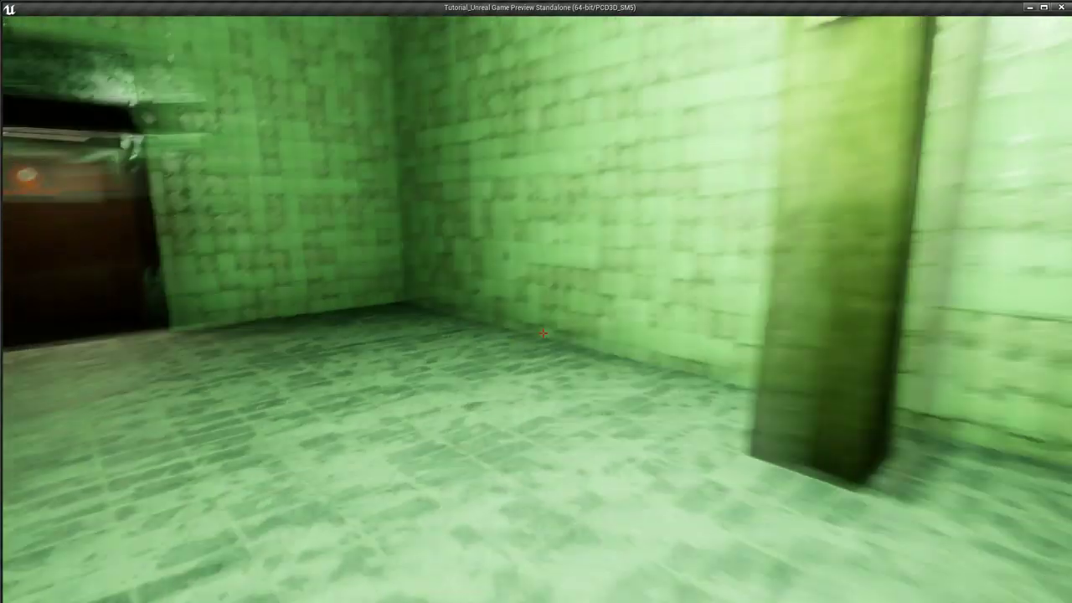
pyautogui.press('w')
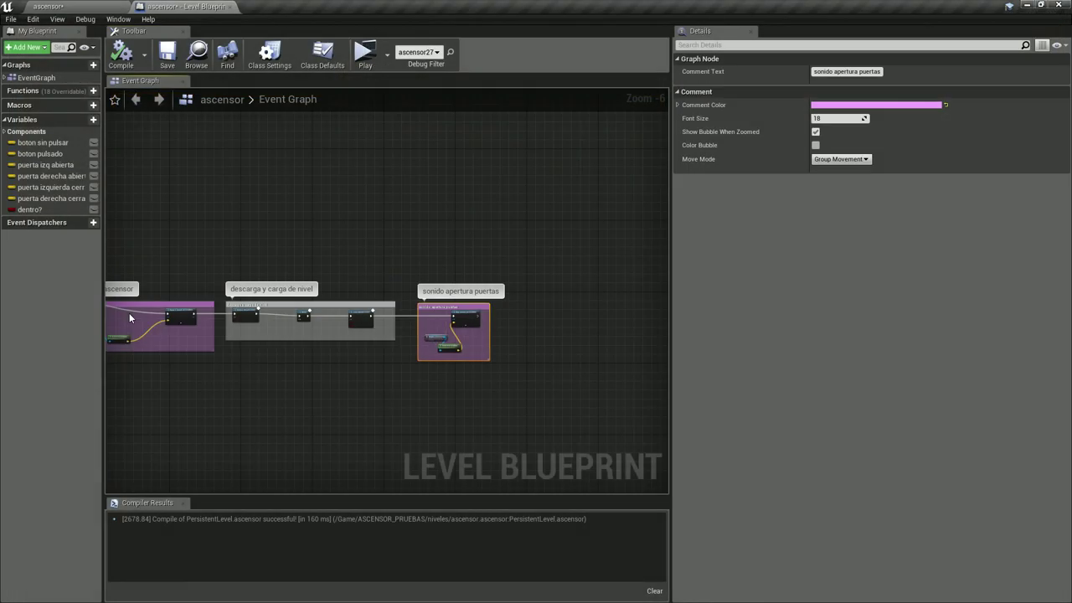
pyautogui.scroll(2, 129, 312)
pyautogui.moveTo(524, 416); pyautogui.dragTo(280, 395, button='right')
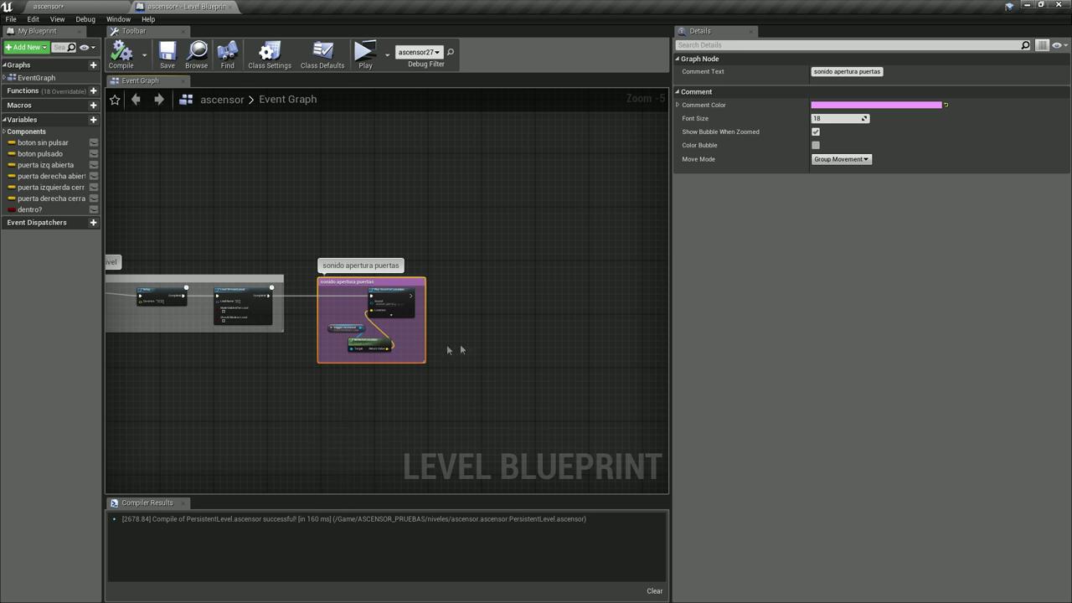
pyautogui.moveTo(450, 350); pyautogui.dragTo(541, 373, button='right')
pyautogui.scroll(-4, 281, 260)
pyautogui.scroll(2, 301, 301)
pyautogui.scroll(1, 351, 355)
pyautogui.scroll(1, 330, 354)
pyautogui.scroll(-2, 328, 352)
pyautogui.moveTo(328, 353); pyautogui.dragTo(306, 253, button='right')
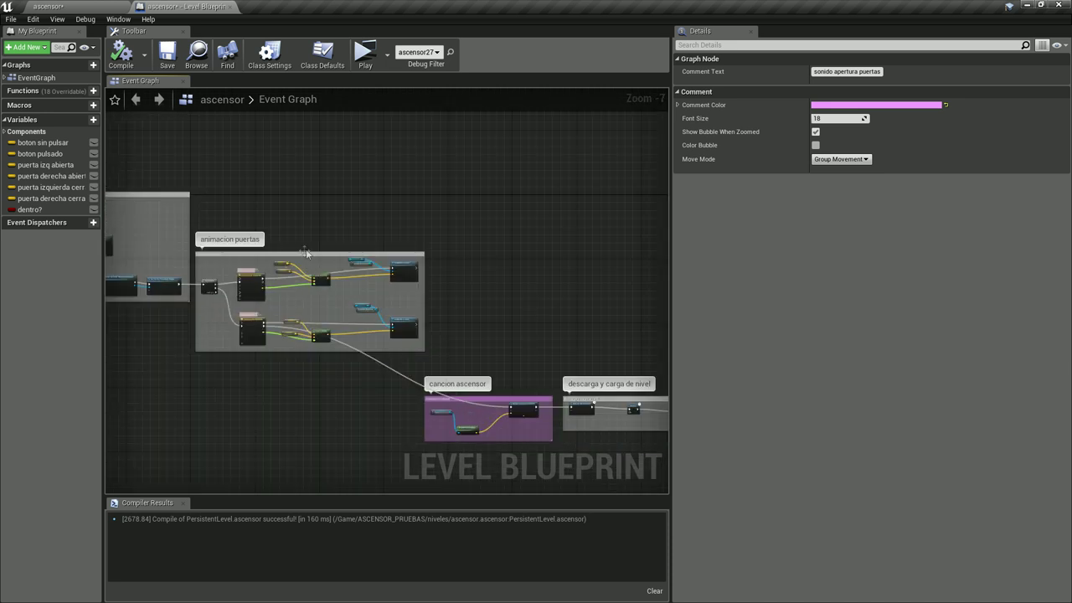
pyautogui.click(308, 253)
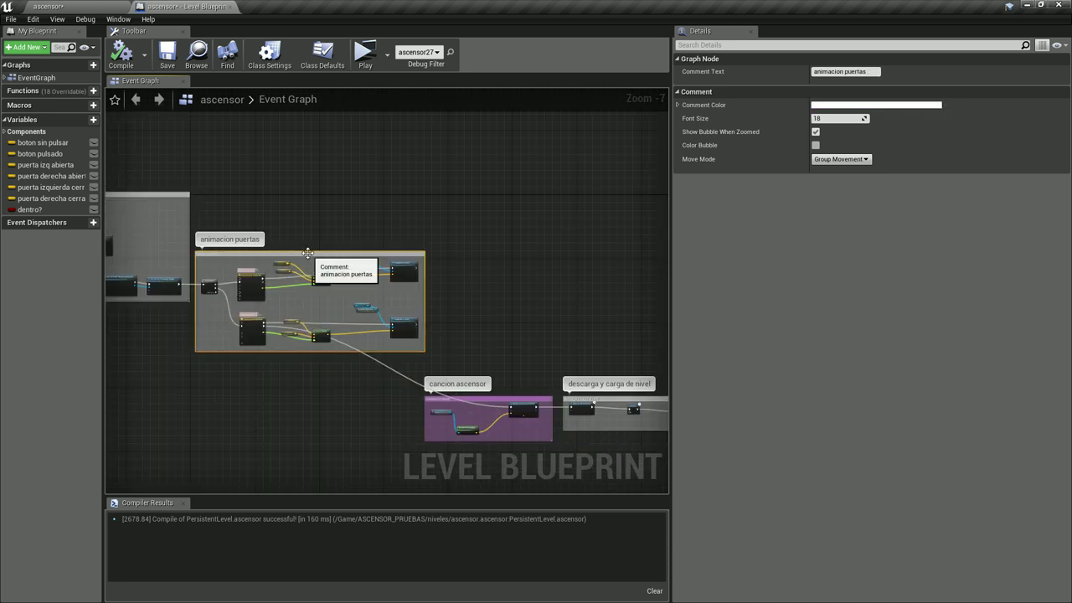
pyautogui.moveTo(392, 285); pyautogui.dragTo(108, 193, button='right')
pyautogui.click(497, 275)
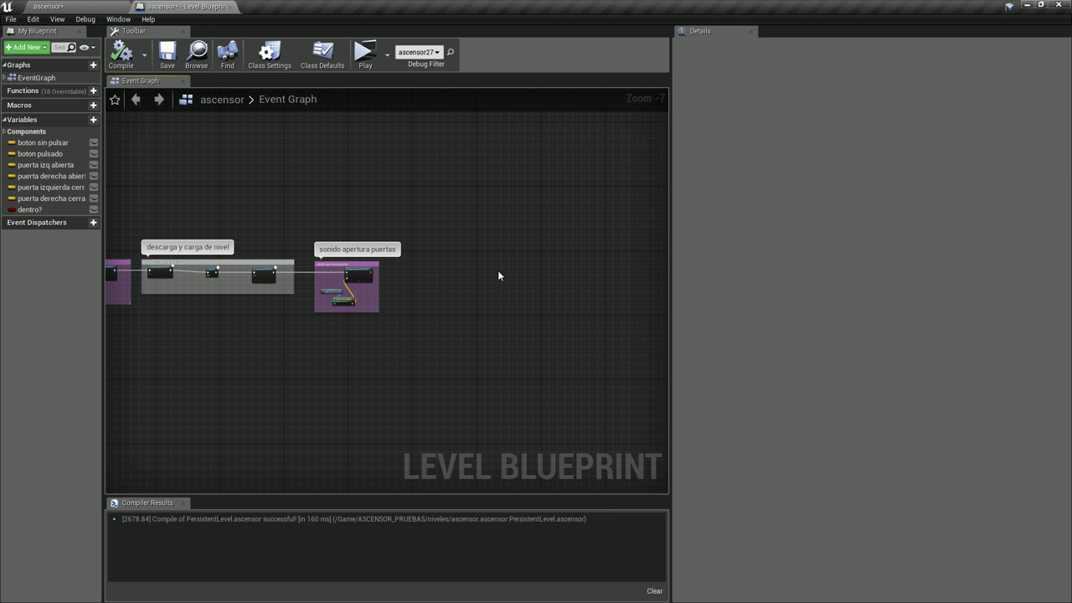
# - Delete the wrongly pasted empty comment and box-select the animacion puertas group
pyautogui.hotkey('ctrl', 'v')
pyautogui.press('Delete')
pyautogui.moveTo(508, 284)
pyautogui.mouseDown(button='right')
pyautogui.moveTo(423, 397)
pyautogui.moveTo(334, 176)
pyautogui.mouseUp(button='right')
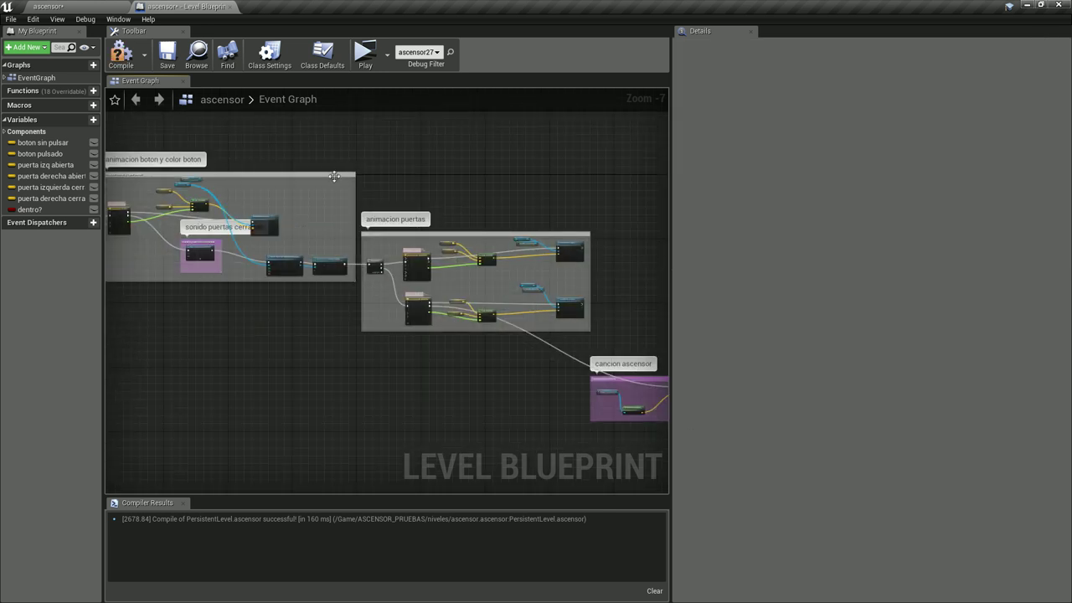
pyautogui.moveTo(364, 382); pyautogui.dragTo(482, 222)
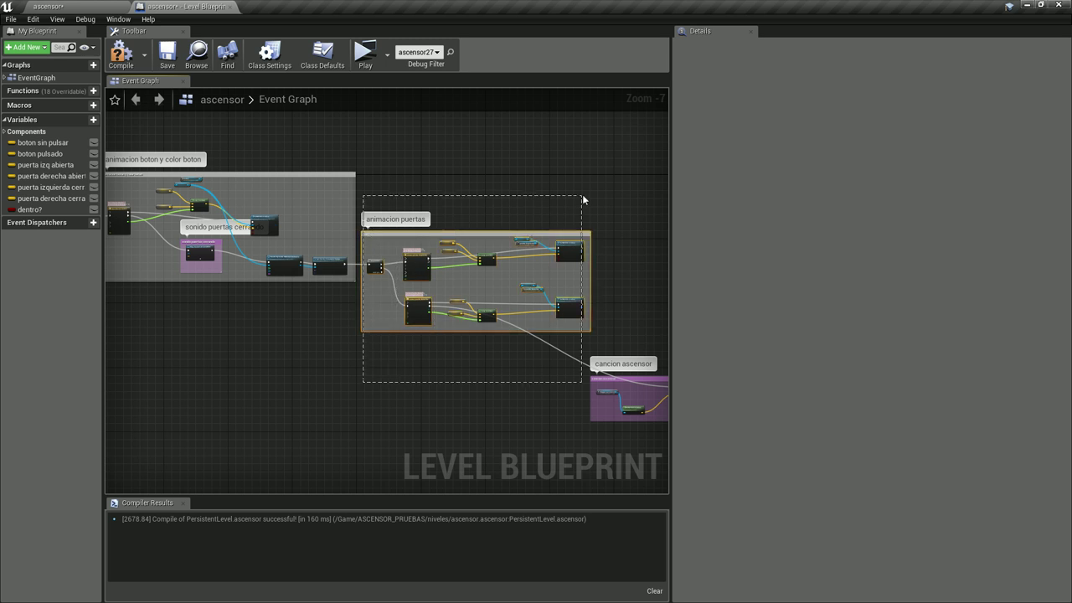
# - Paste a copy of the animacion puertas group beside the sonido apertura puertas group
pyautogui.moveTo(666, 280); pyautogui.dragTo(455, 269, button='right')
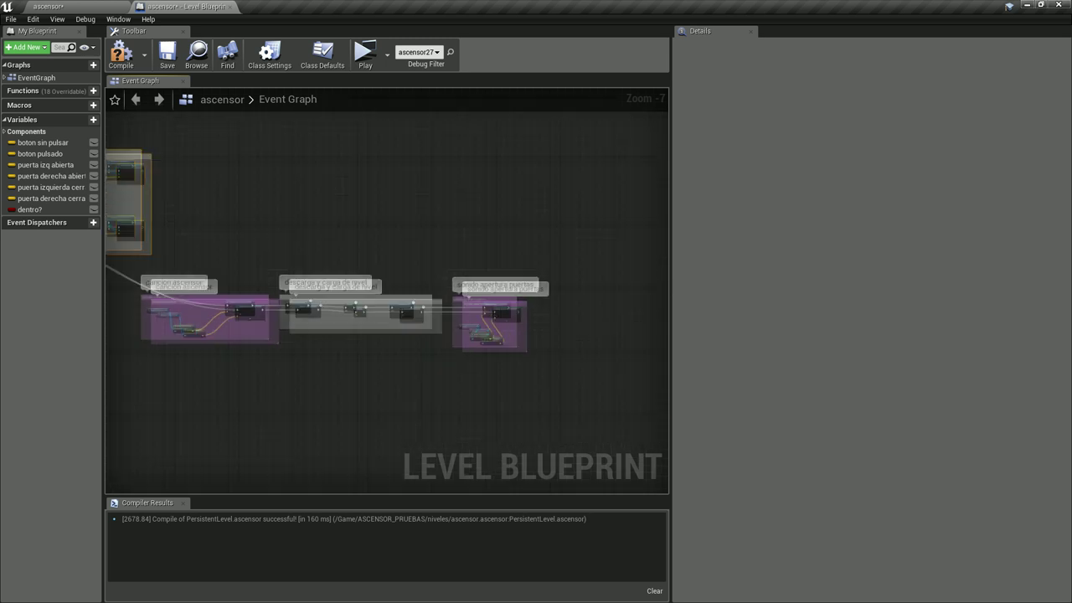
pyautogui.hotkey('ctrl', 'v')
pyautogui.scroll(3, 456, 310)
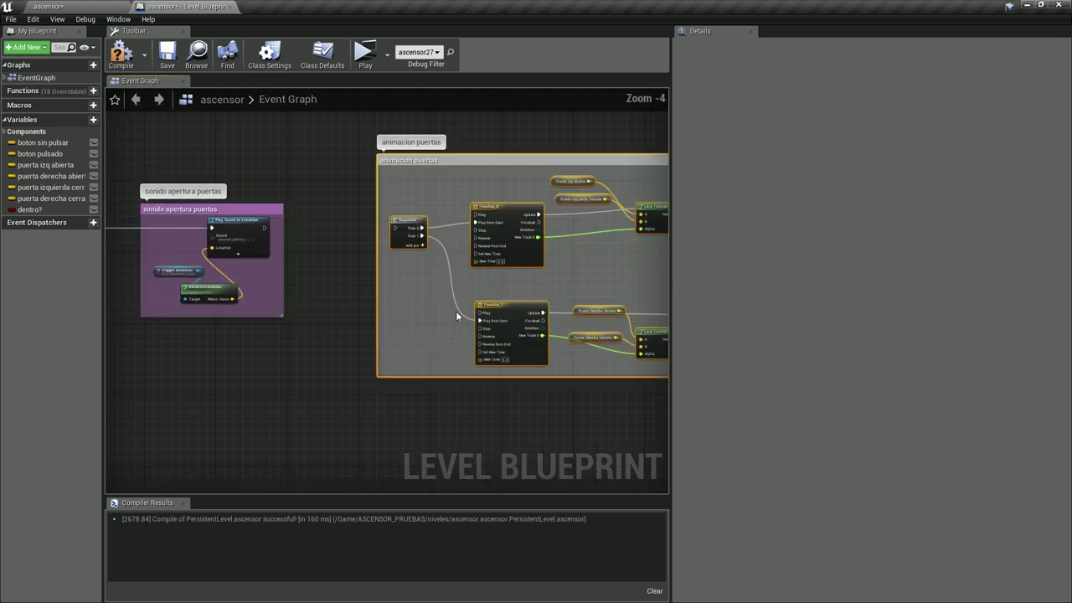
pyautogui.moveTo(494, 176); pyautogui.dragTo(477, 222)
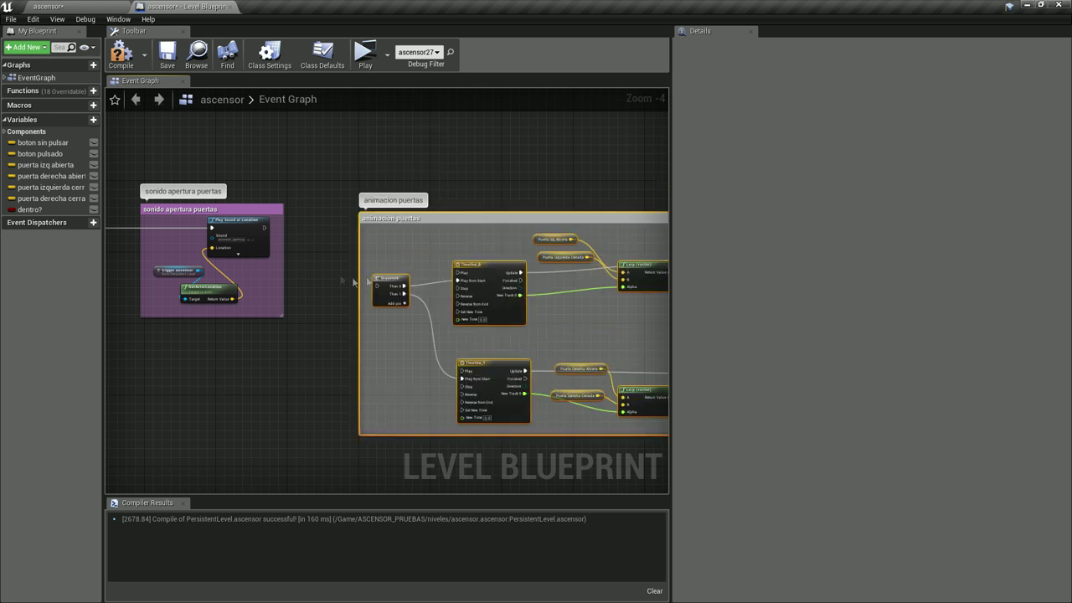
pyautogui.scroll(2, 310, 256)
# - Wire Play Sound at Location's exec output into the copied group's Sequence node
pyautogui.moveTo(241, 211); pyautogui.dragTo(409, 298)
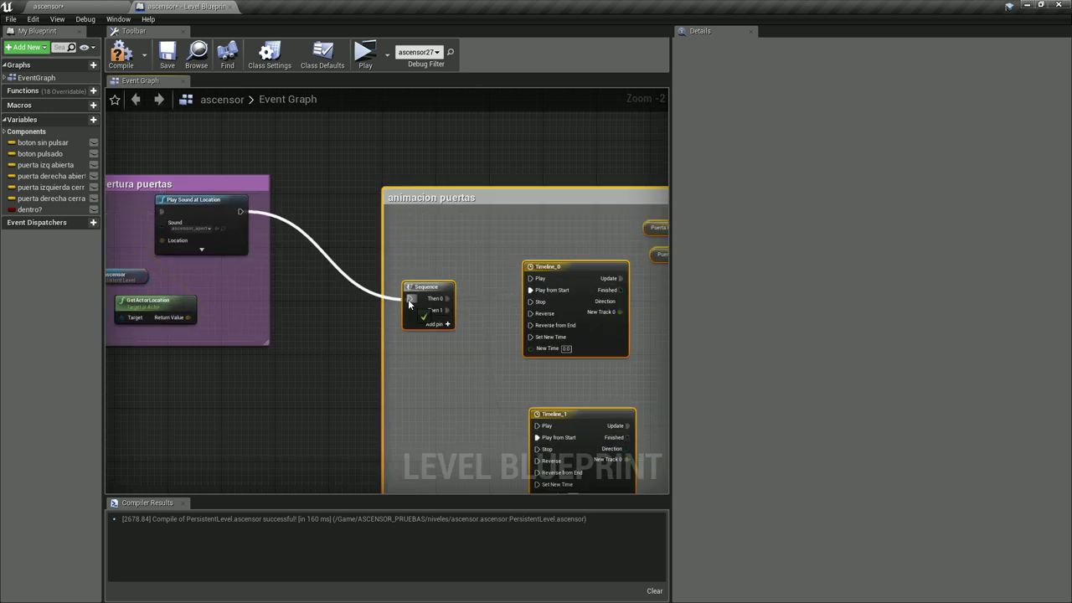
pyautogui.scroll(-4, 486, 251)
pyautogui.moveTo(280, 249)
pyautogui.mouseDown(button='right')
pyautogui.moveTo(500, 290)
pyautogui.moveTo(620, 293)
pyautogui.mouseUp(button='right')
pyautogui.scroll(3, 343, 176)
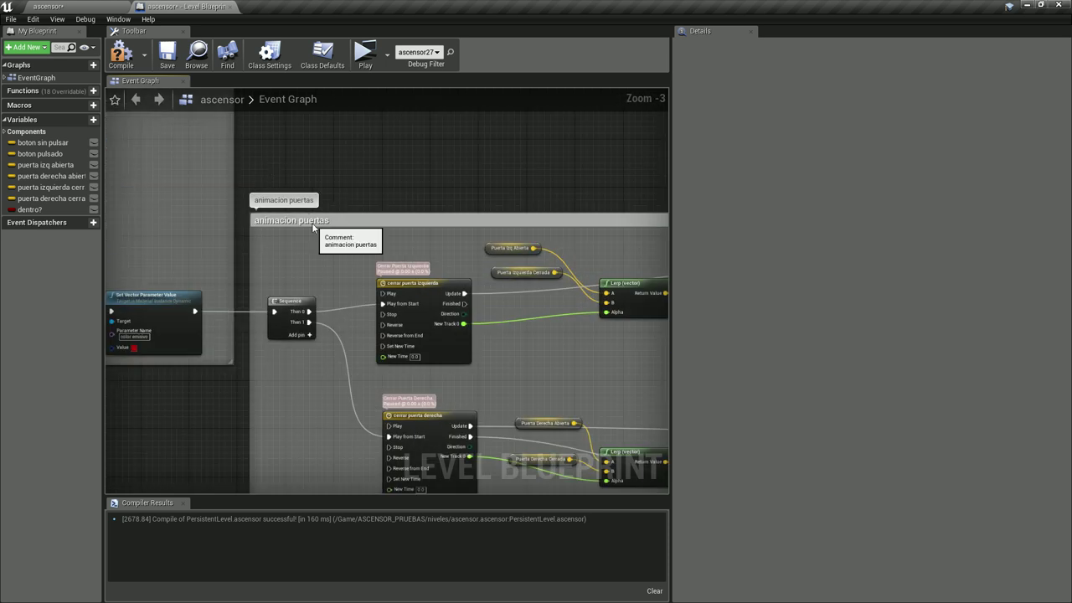
# - Retitle the original door animation comment 'animacion puertas cerrandose'
pyautogui.doubleClick(312, 222)
pyautogui.write('c')
pyautogui.press('Return')
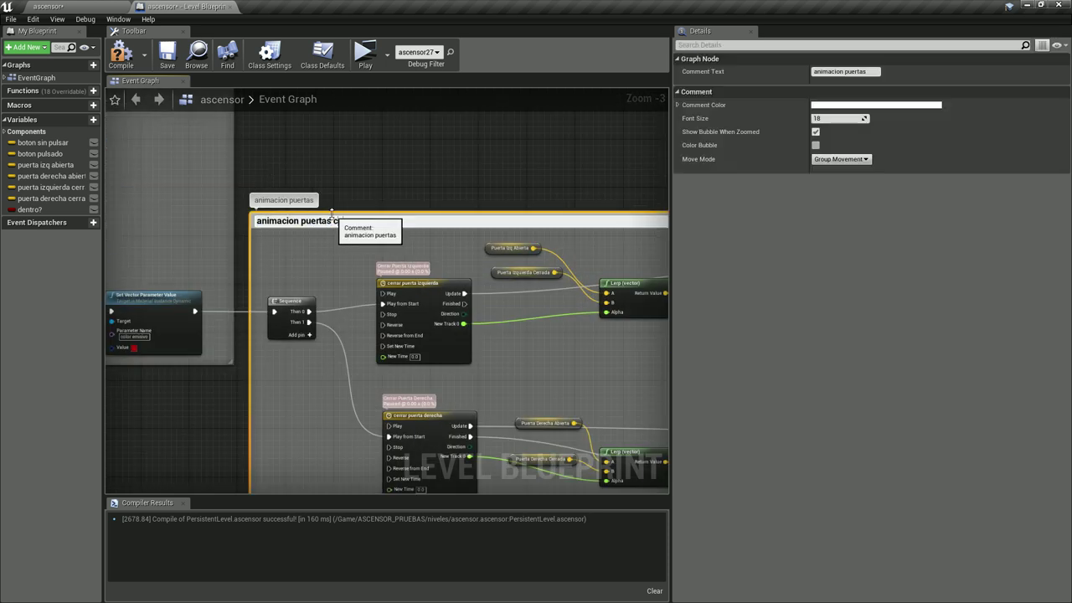
pyautogui.press('Return')
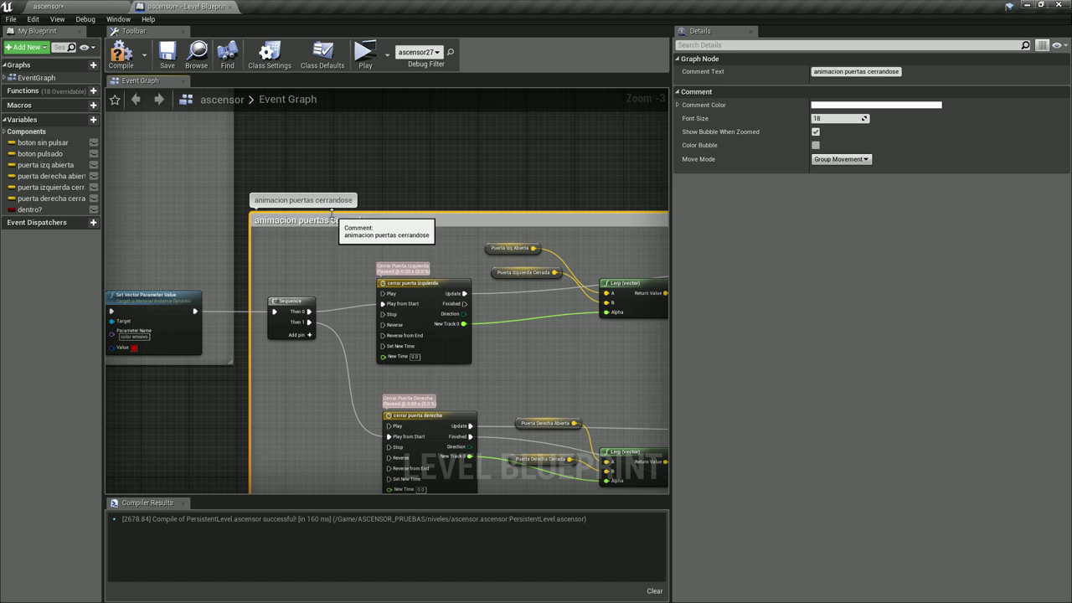
# - Title the copied comment 'animacion puertas abriendose' and zoom in on its Timeline_0 and Timeline_1 nodes
pyautogui.scroll(-4, 331, 214)
pyautogui.moveTo(566, 227); pyautogui.dragTo(127, 206, button='right')
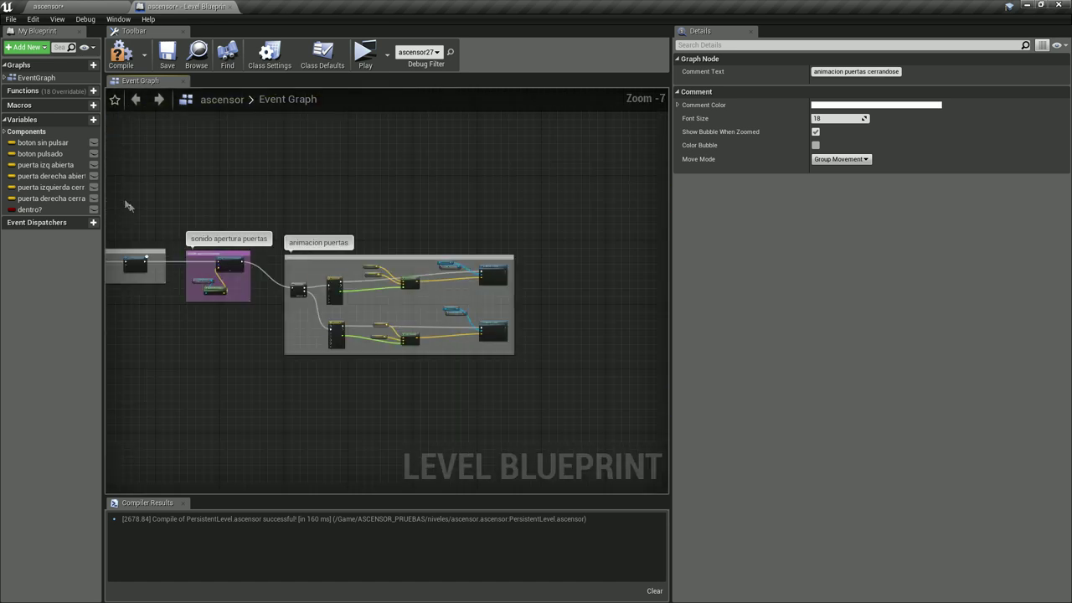
pyautogui.scroll(3, 227, 240)
pyautogui.doubleClick(422, 278)
pyautogui.write('abriendose')
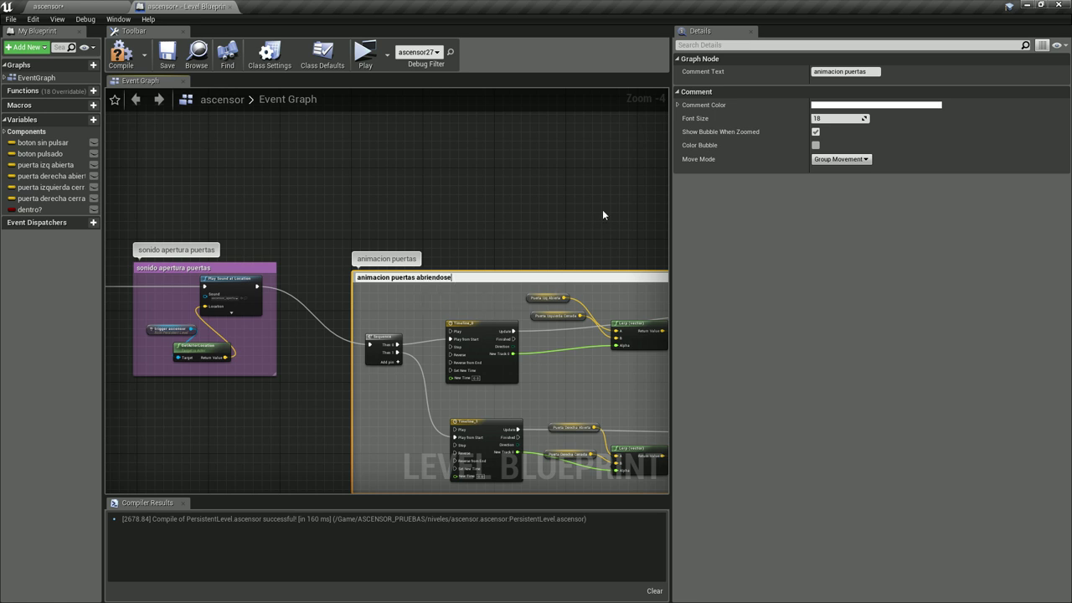
pyautogui.rightClick(602, 209)
pyautogui.moveTo(561, 206); pyautogui.dragTo(472, 149, button='right')
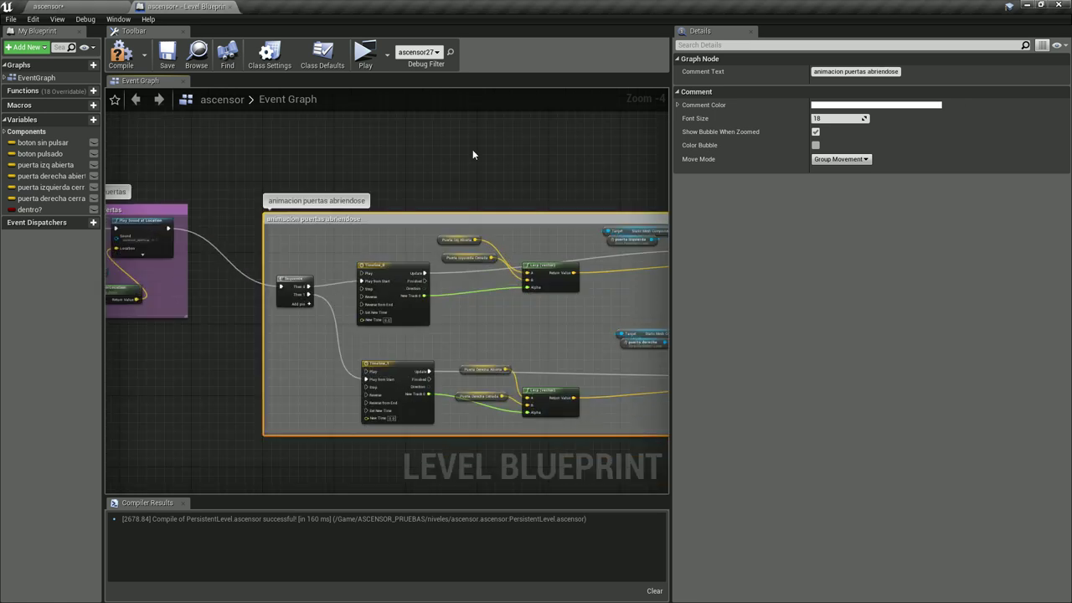
pyautogui.moveTo(482, 350); pyautogui.dragTo(435, 314, button='right')
pyautogui.scroll(1, 436, 314)
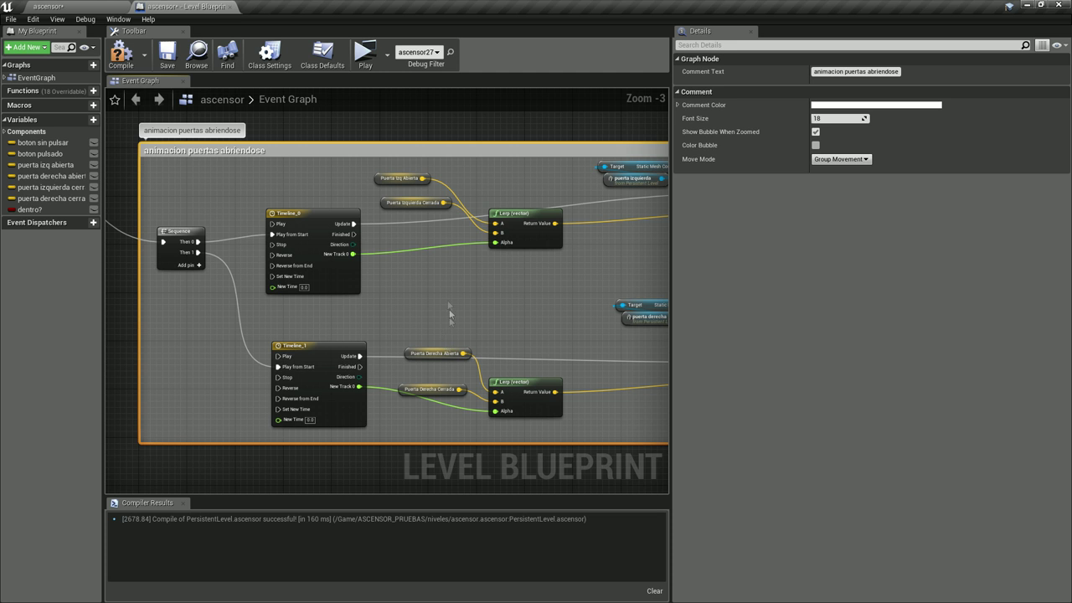
pyautogui.scroll(2, 419, 239)
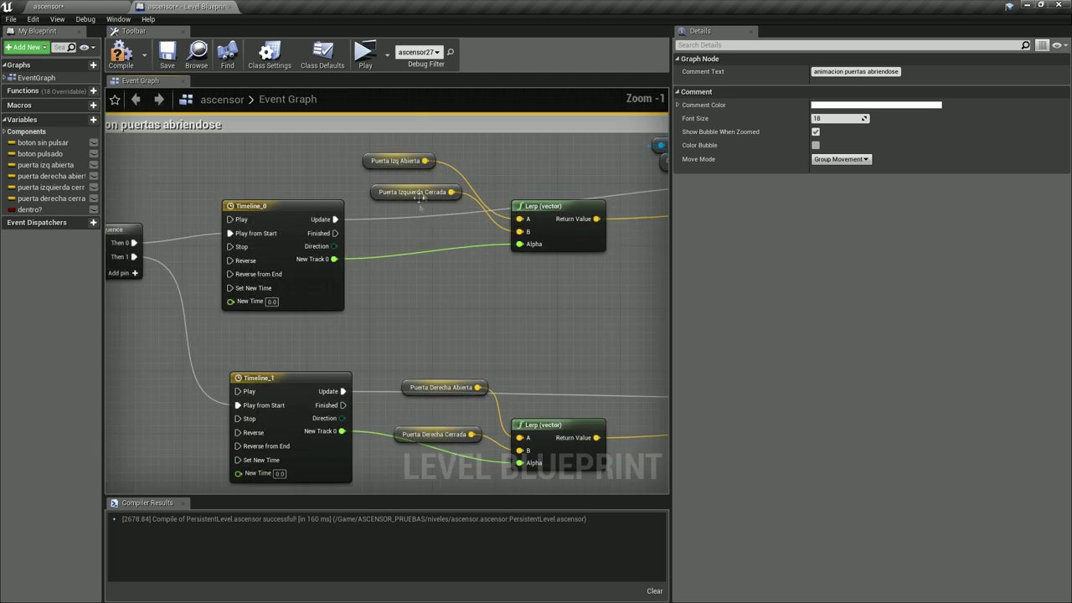
# - Rewire the left-door Lerp: Puerta Izquierda Cerrada into A, Puerta Izq Abierta into B
pyautogui.click(373, 160)
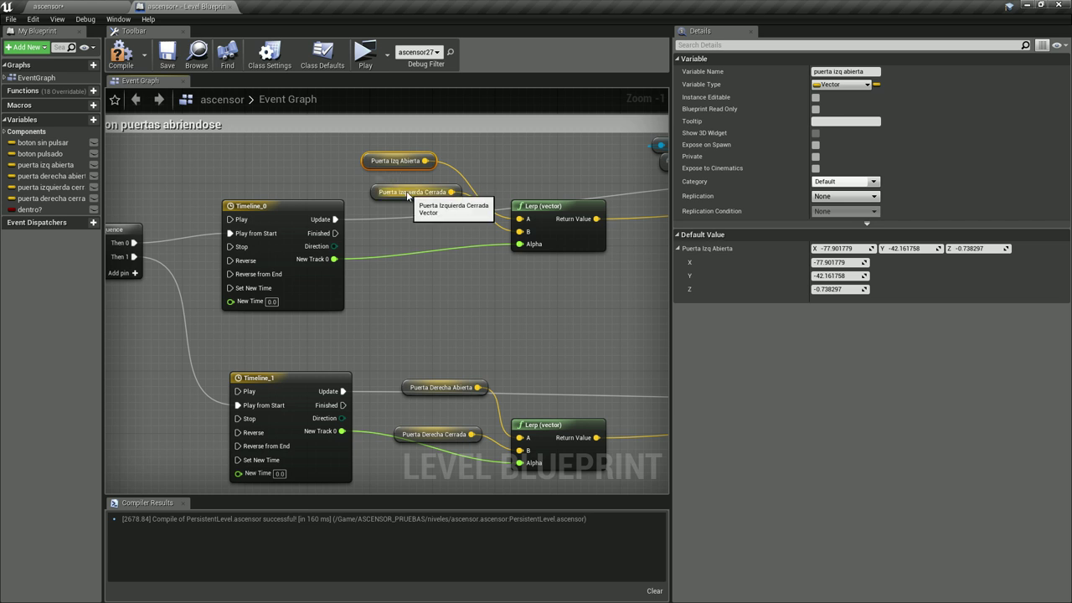
pyautogui.keyDown('alt'); pyautogui.click(527, 219); pyautogui.keyUp('alt')
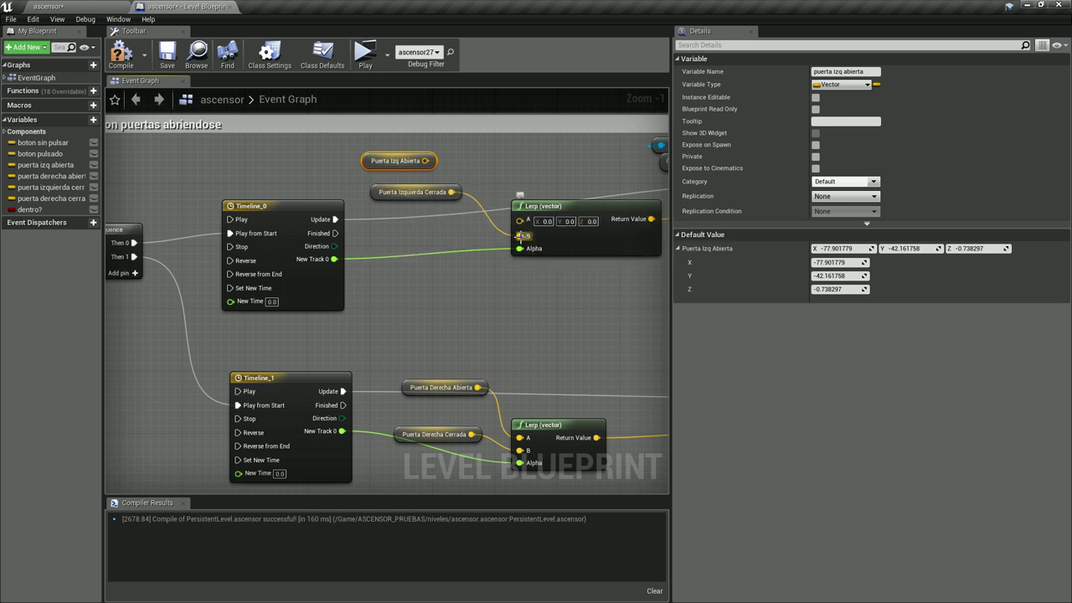
pyautogui.keyDown('alt'); pyautogui.click(521, 237); pyautogui.keyUp('alt')
pyautogui.moveTo(452, 192); pyautogui.dragTo(519, 219)
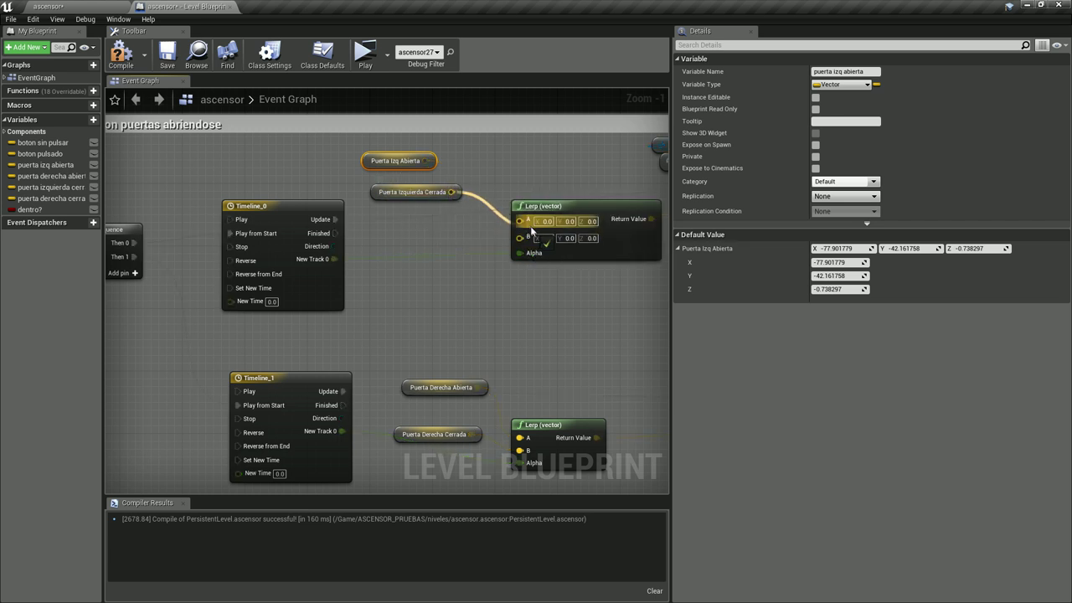
pyautogui.moveTo(399, 155)
pyautogui.mouseDown()
pyautogui.moveTo(411, 234)
pyautogui.moveTo(535, 235)
pyautogui.mouseUp()
pyautogui.moveTo(451, 393); pyautogui.dragTo(451, 295, button='right')
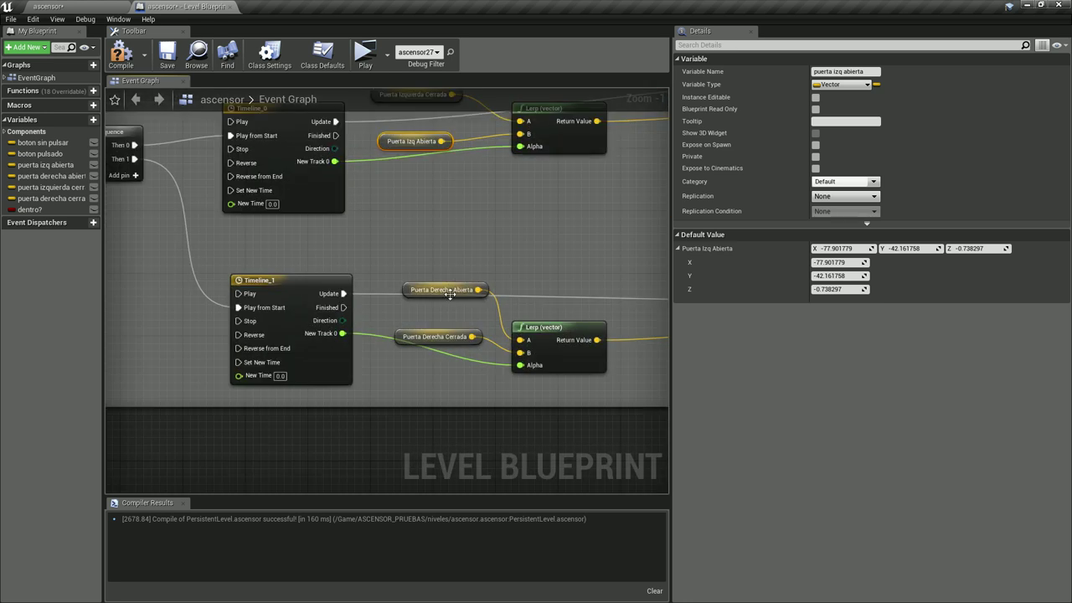
# - Rewire the right-door Lerp: Puerta Derecha Cerrada into A, Puerta Derecha Abierta into B
pyautogui.keyDown('alt'); pyautogui.click(520, 340); pyautogui.keyUp('alt')
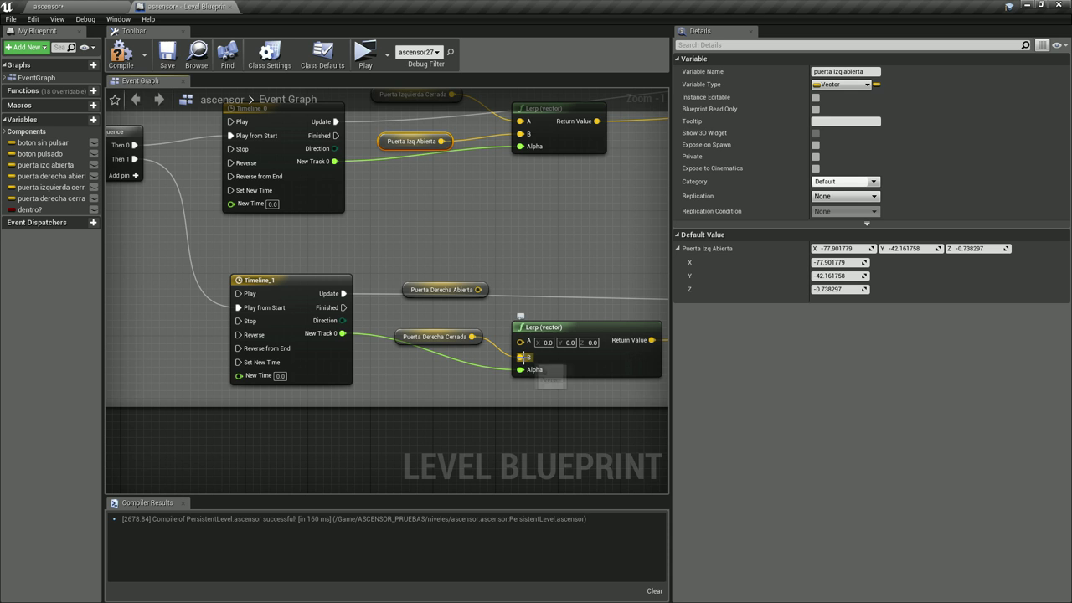
pyautogui.keyDown('alt'); pyautogui.click(521, 357); pyautogui.keyUp('alt')
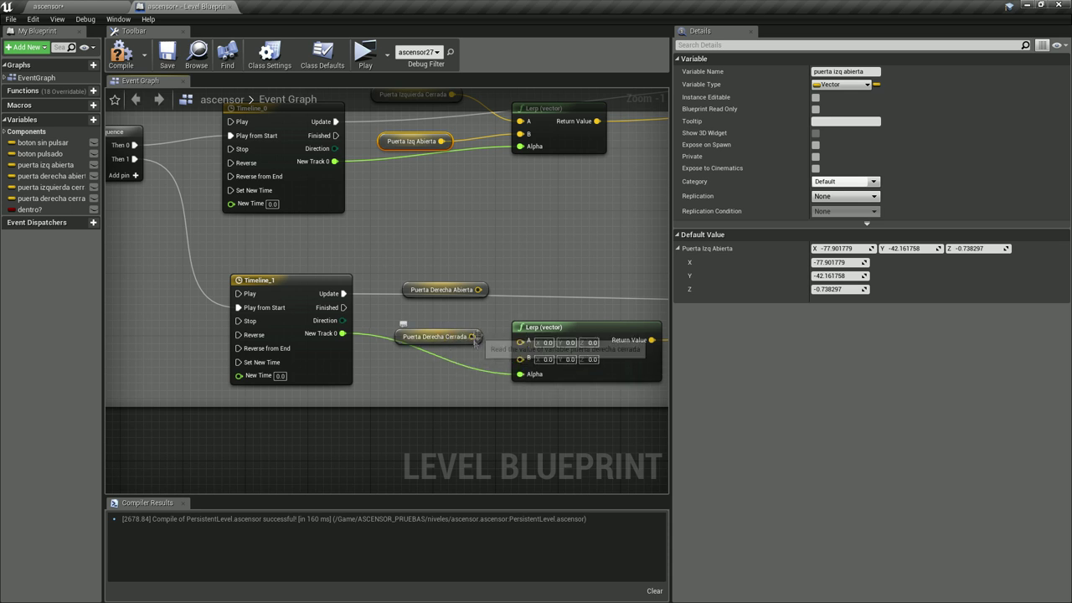
pyautogui.moveTo(477, 336); pyautogui.dragTo(520, 340)
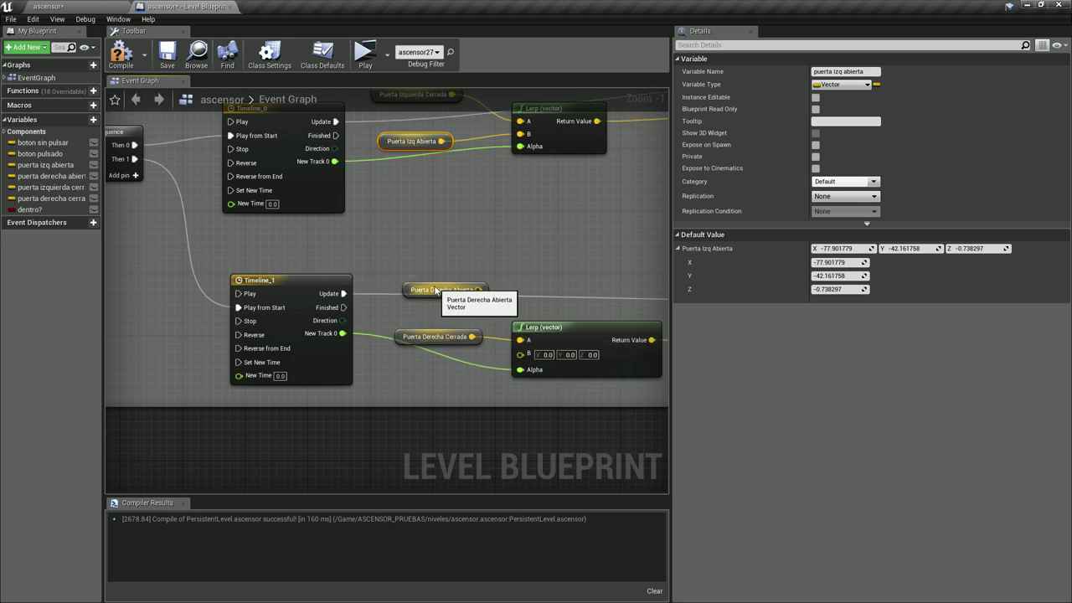
pyautogui.moveTo(435, 290)
pyautogui.mouseDown()
pyautogui.moveTo(434, 368)
pyautogui.moveTo(520, 354)
pyautogui.mouseUp()
pyautogui.moveTo(544, 268); pyautogui.dragTo(212, 268, button='right')
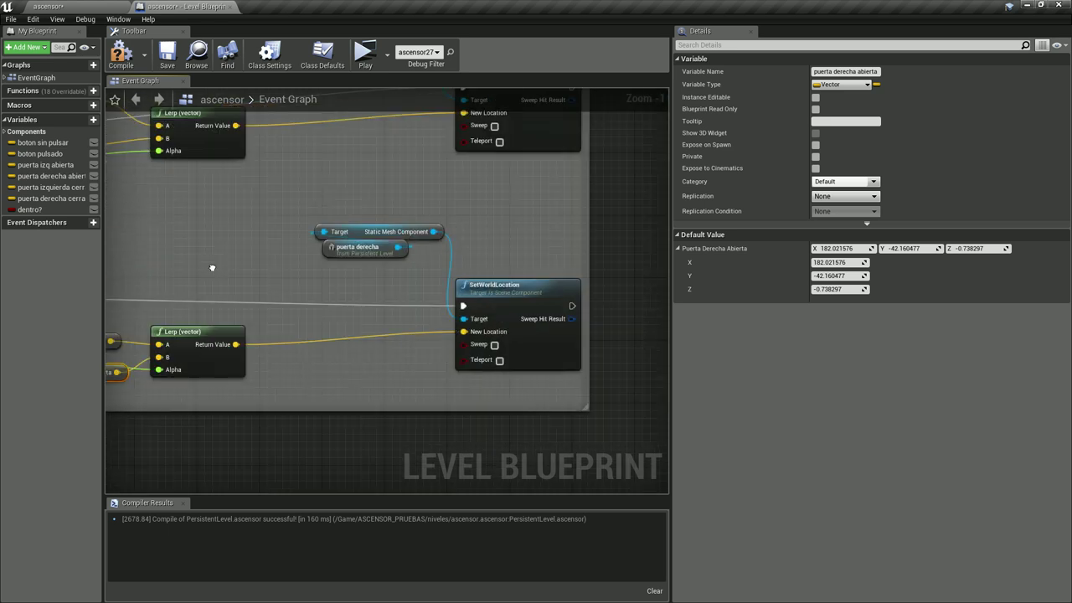
pyautogui.moveTo(550, 240); pyautogui.dragTo(503, 337, button='right')
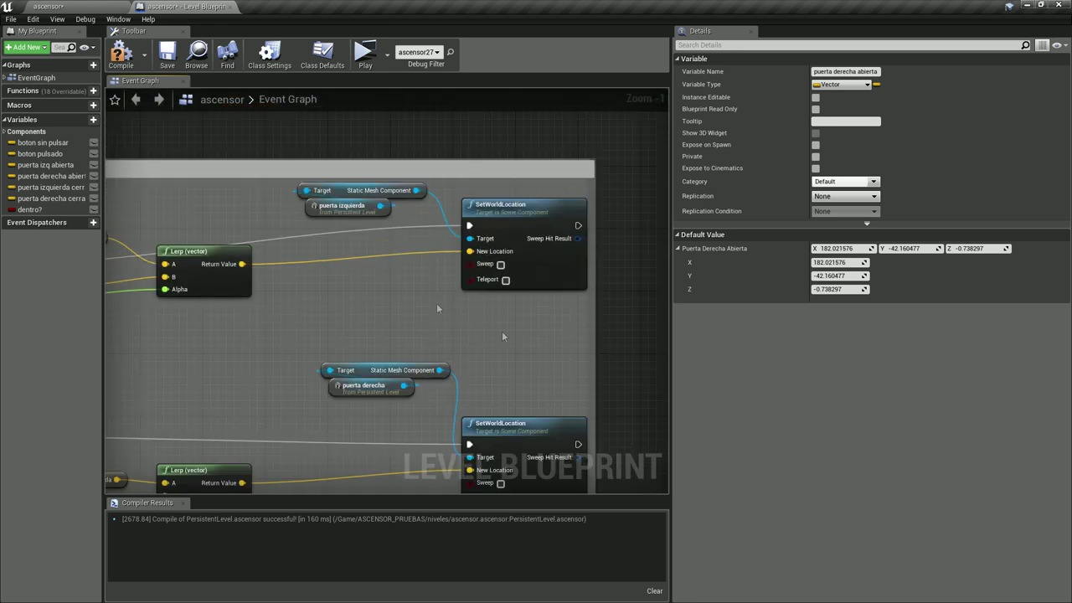
pyautogui.click(365, 52)
pyautogui.press('w')
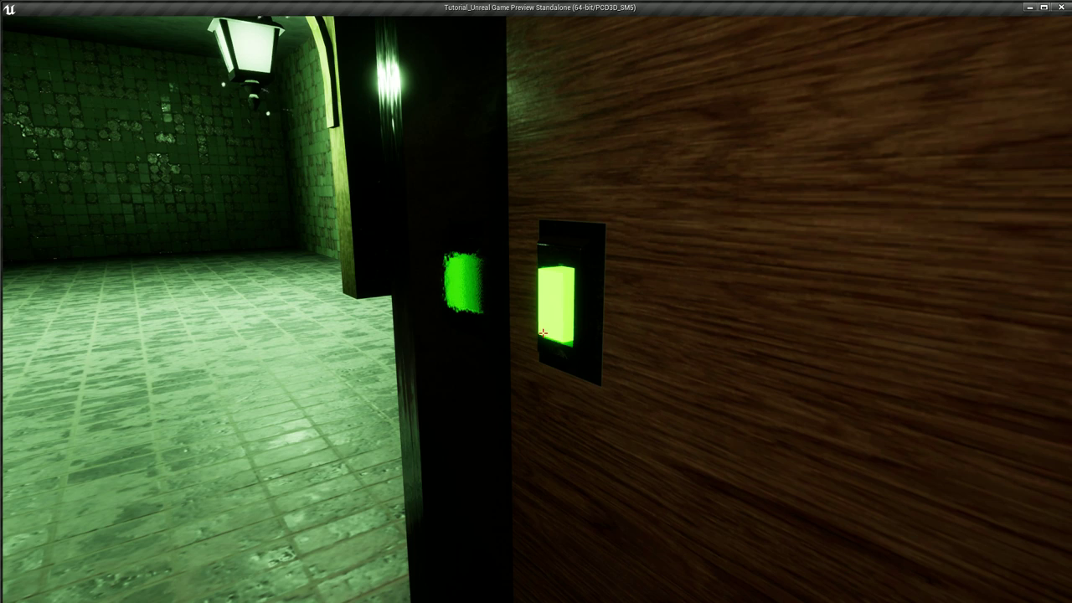
pyautogui.press('e')
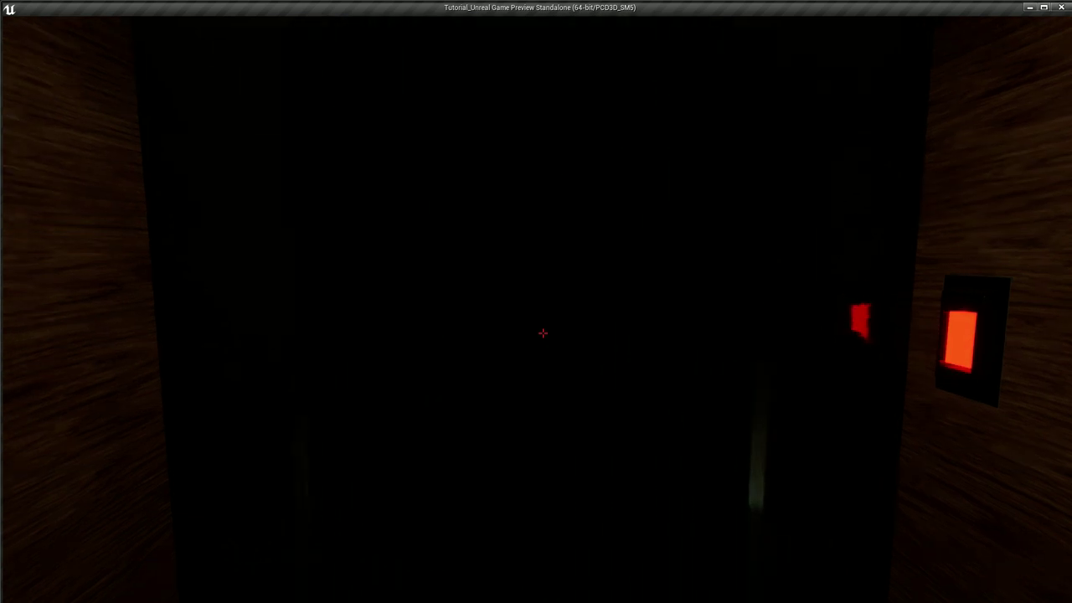
pyautogui.press('Escape')
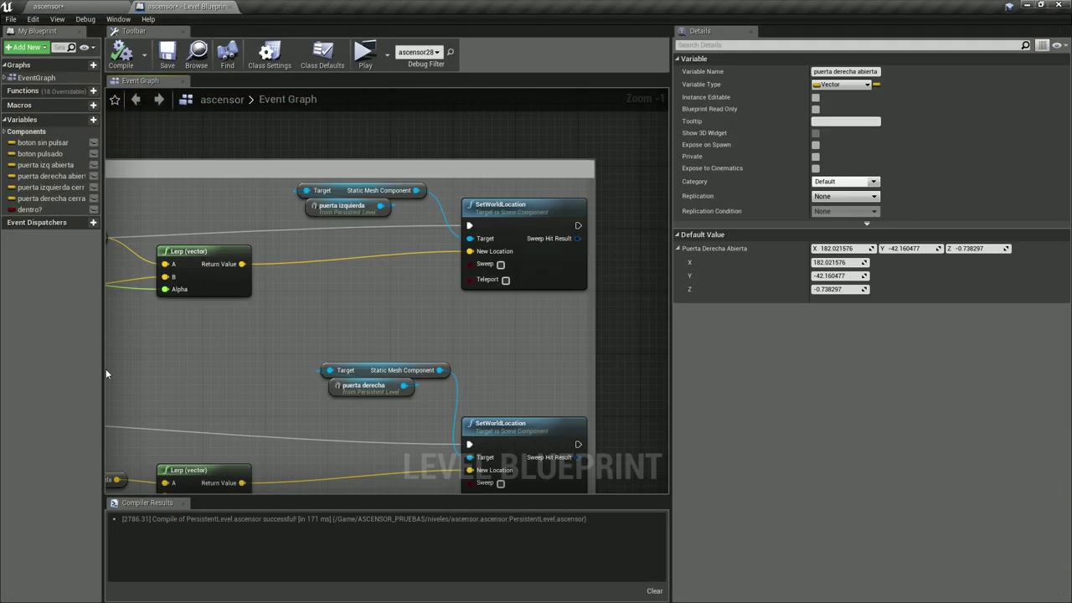
# - Save the current ascensor map and its listed sublevels
pyautogui.moveTo(260, 333); pyautogui.dragTo(497, 314, button='right')
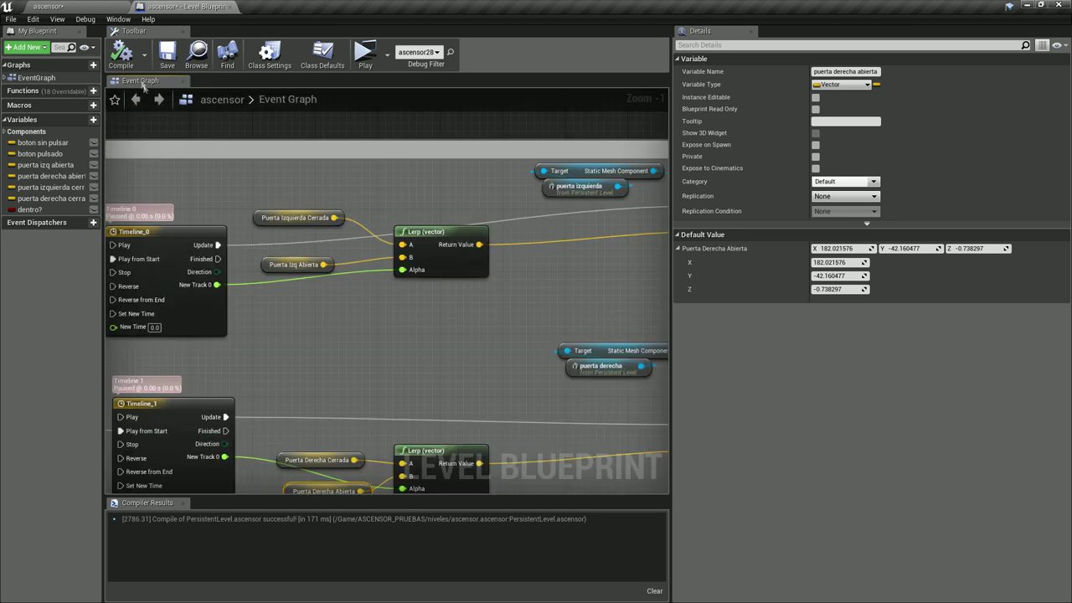
pyautogui.click(168, 55)
pyautogui.click(57, 6)
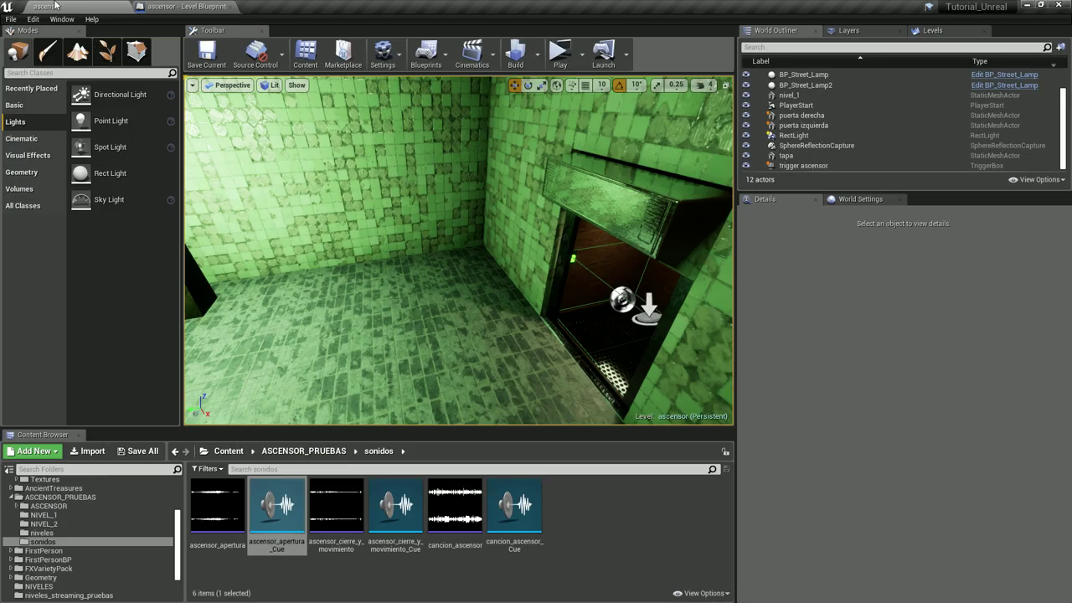
pyautogui.click(216, 63)
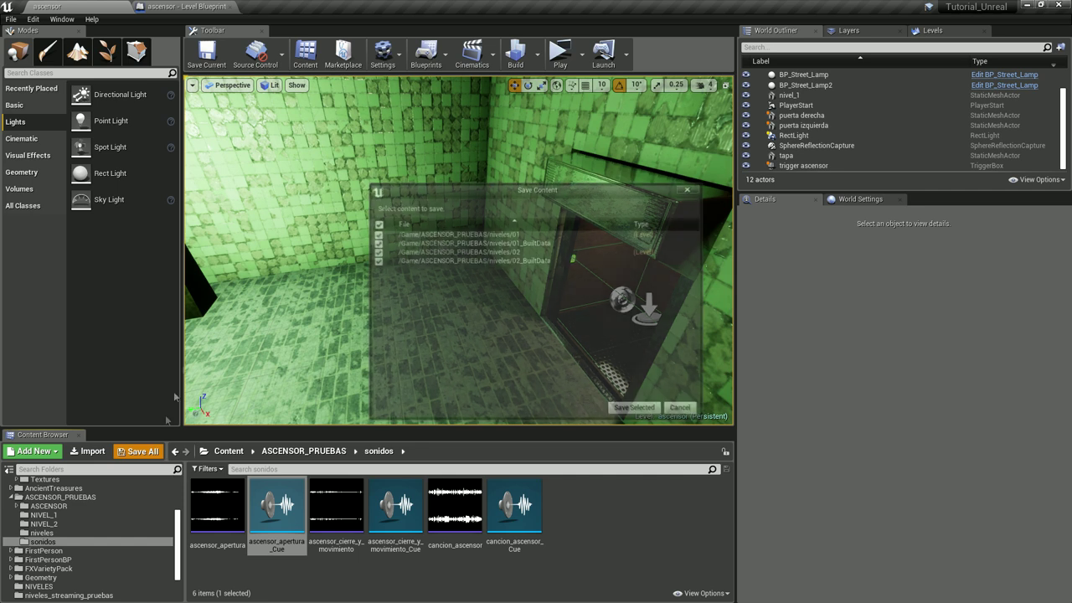
pyautogui.click(629, 409)
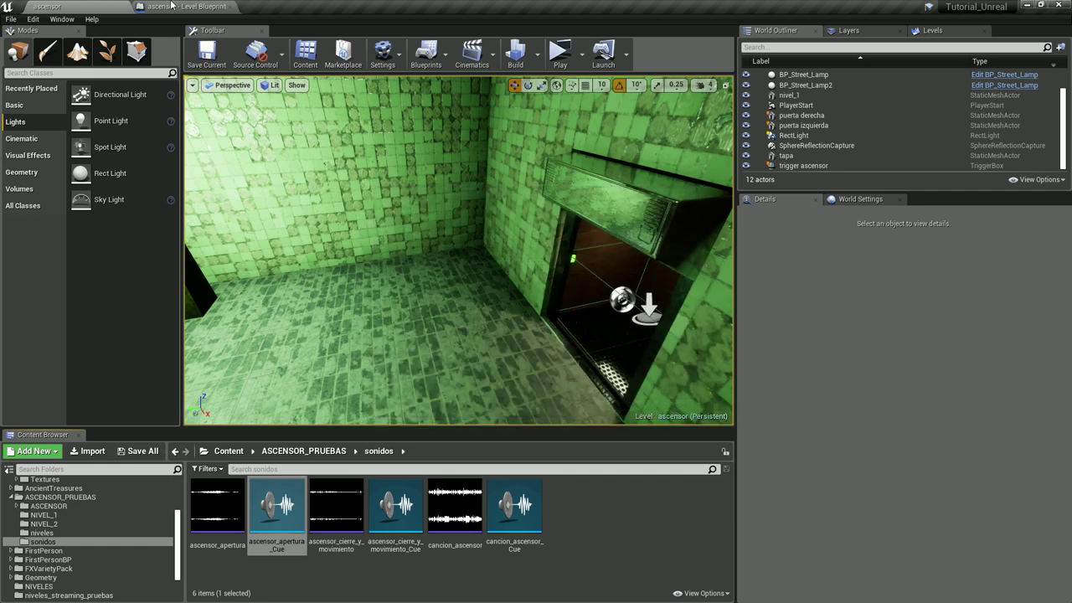
# - Make streaming level 02 visible in the Levels panel and save the persistent ascensor map
pyautogui.click(928, 33)
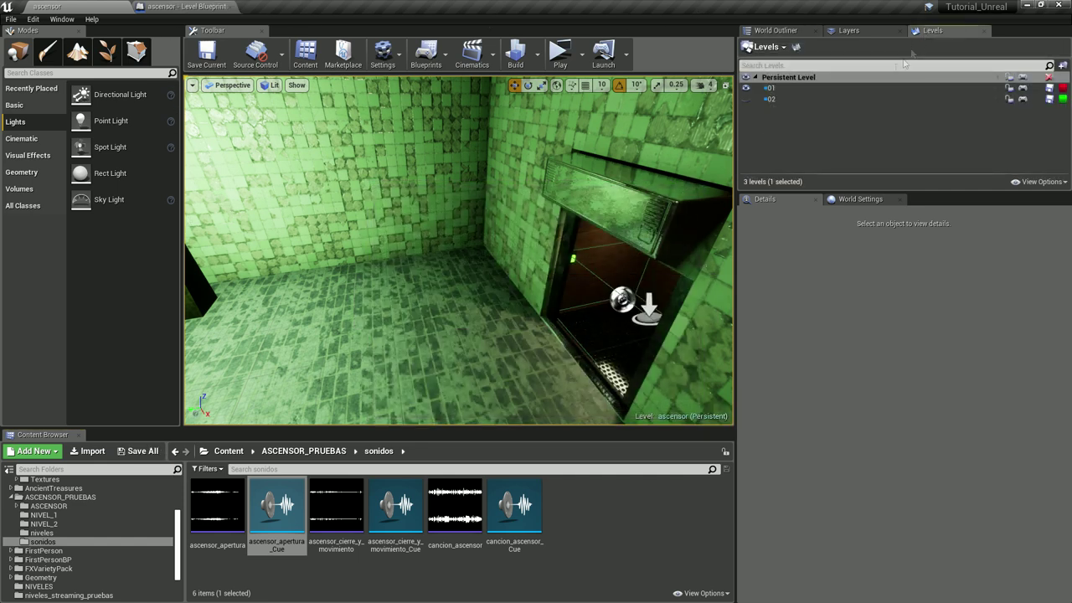
pyautogui.click(745, 99)
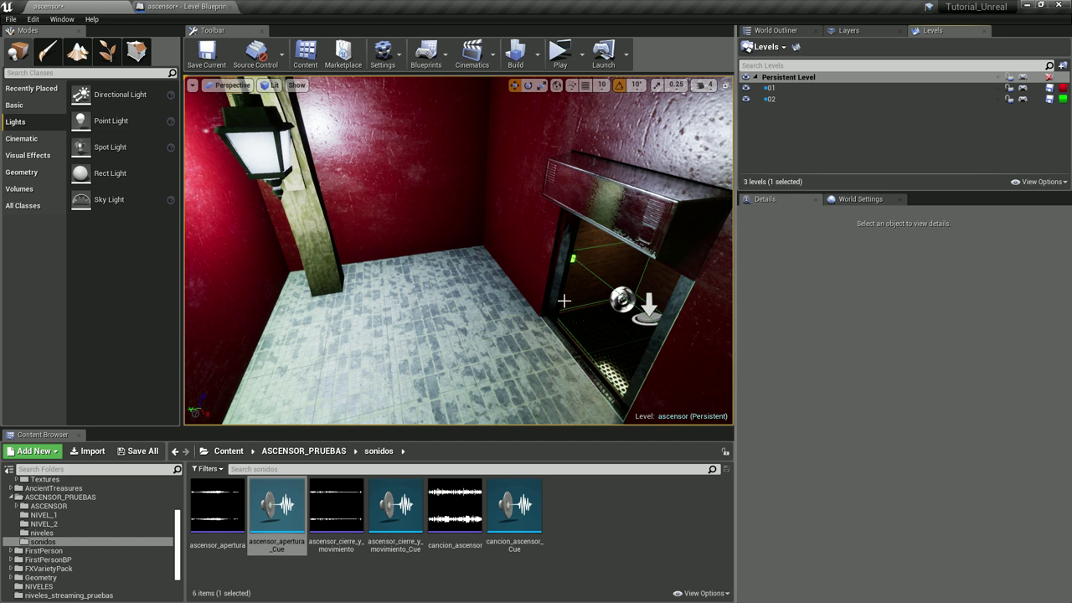
pyautogui.moveTo(459, 251); pyautogui.dragTo(459, 251, button='right')
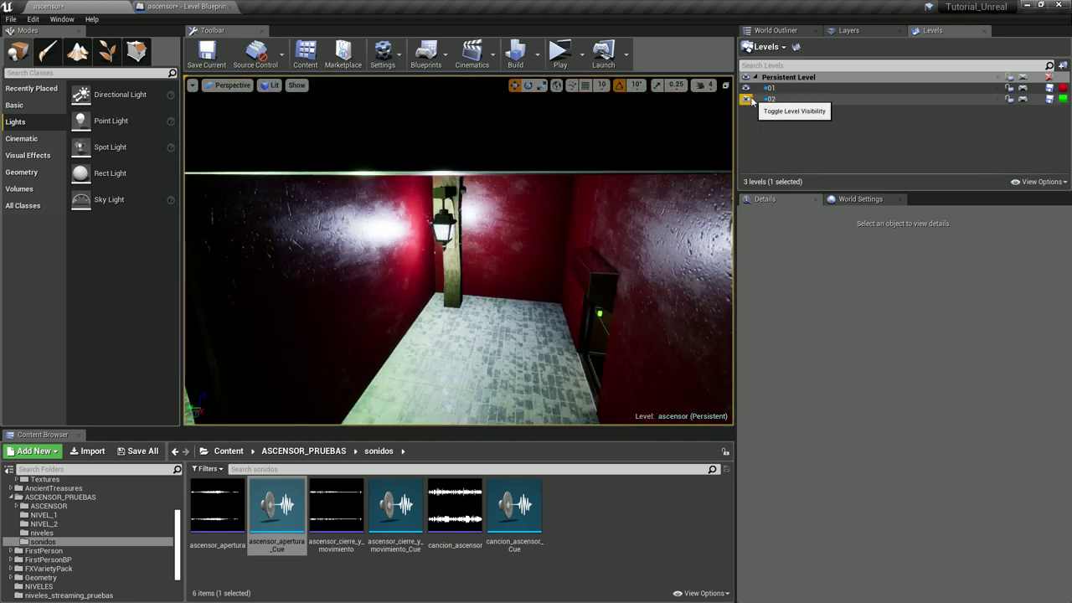
pyautogui.click(1047, 78)
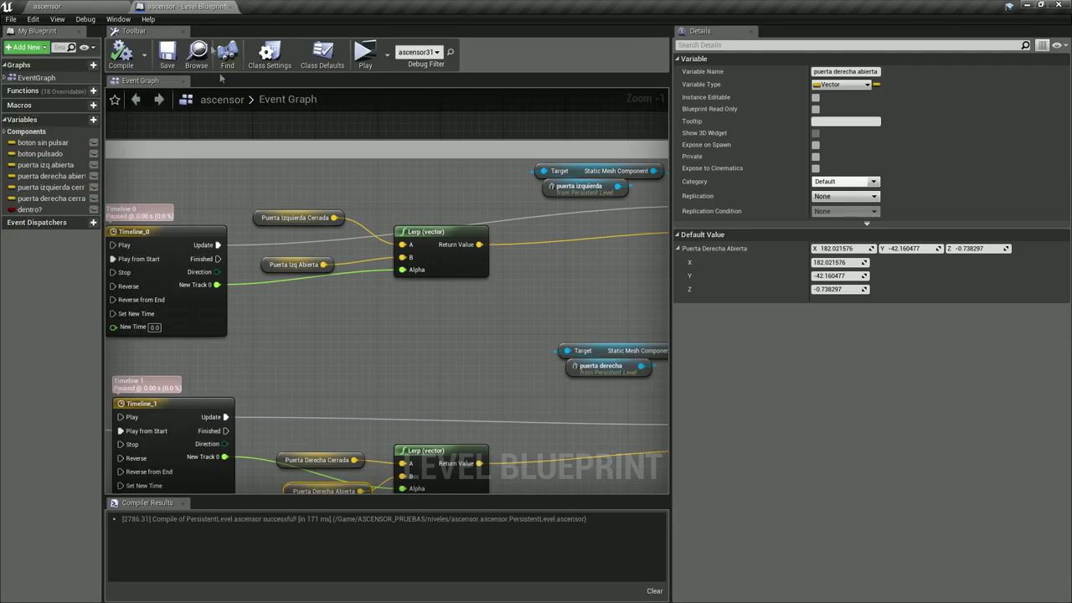
pyautogui.click(191, 7)
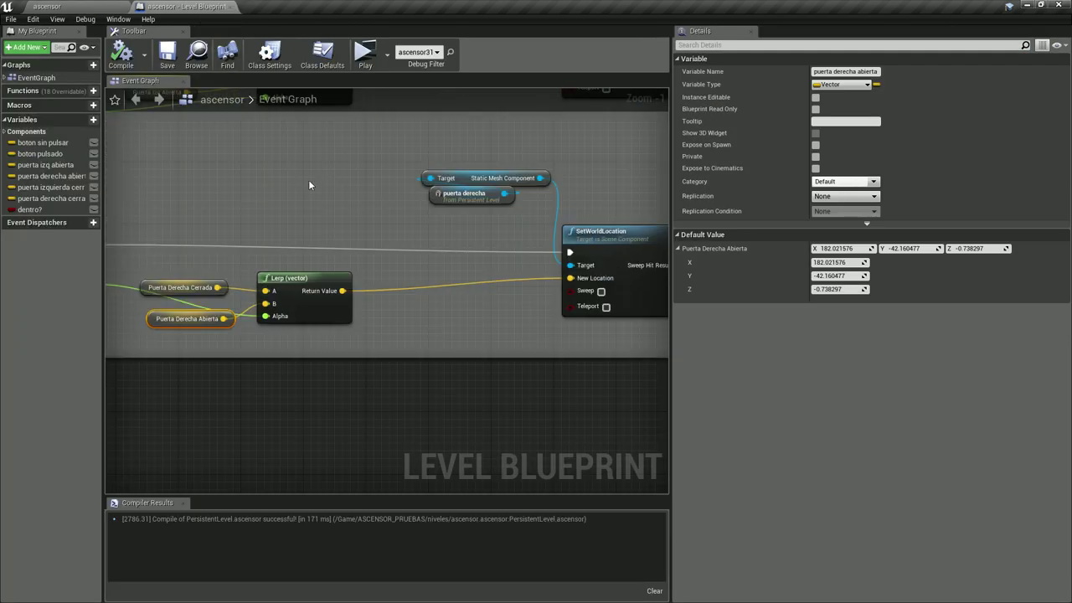
# - Tick Make Visible After Load on the Load Stream Level node for level 02
pyautogui.scroll(-4, 456, 331)
pyautogui.scroll(2, 456, 331)
pyautogui.scroll(2, 469, 335)
pyautogui.scroll(1, 501, 343)
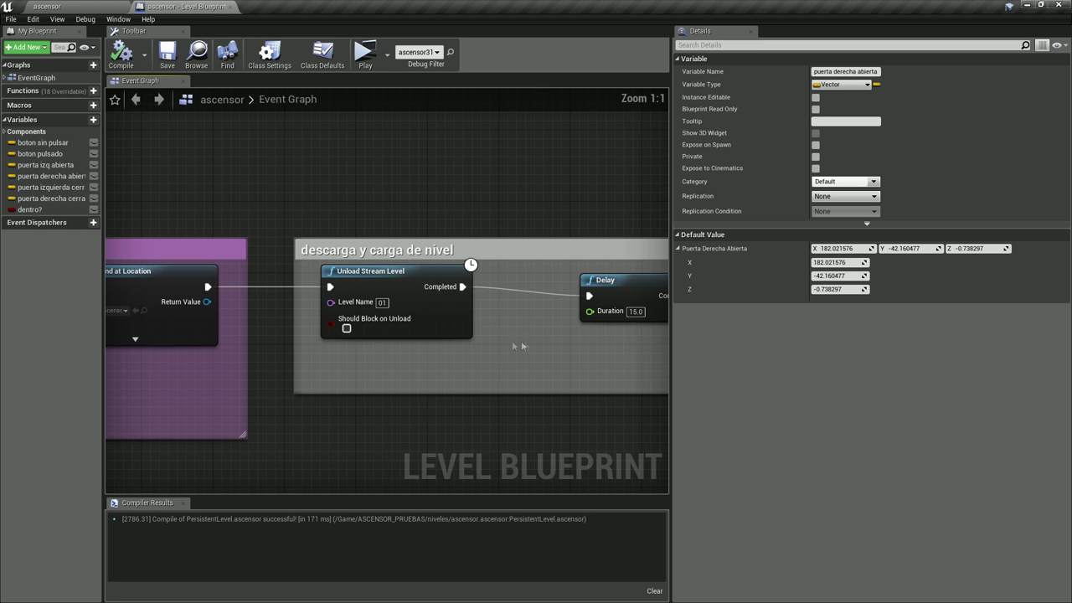
pyautogui.moveTo(501, 343); pyautogui.dragTo(285, 335, button='right')
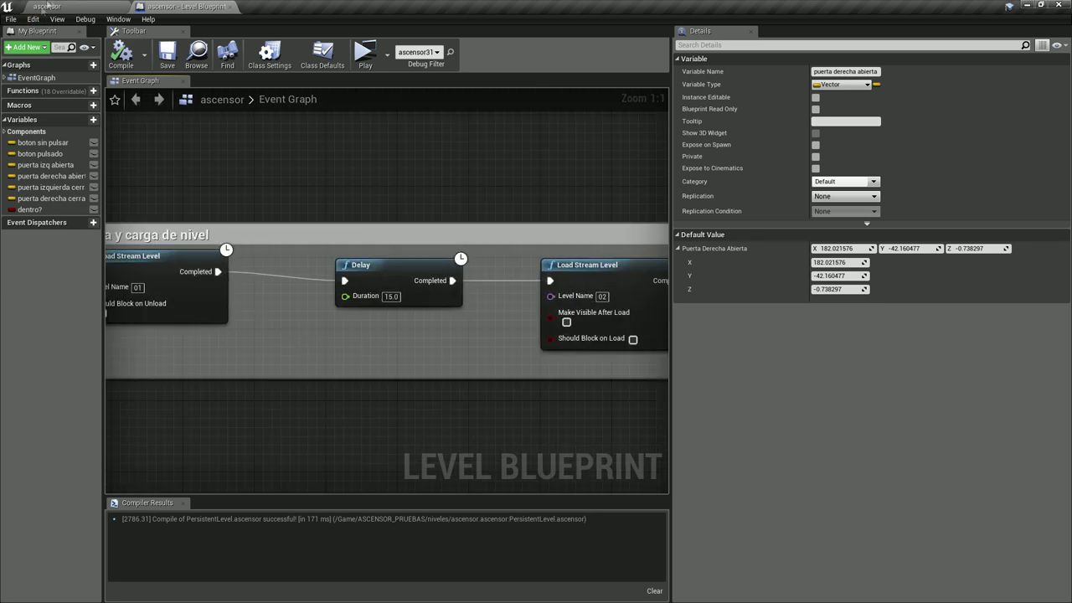
pyautogui.click(126, 6)
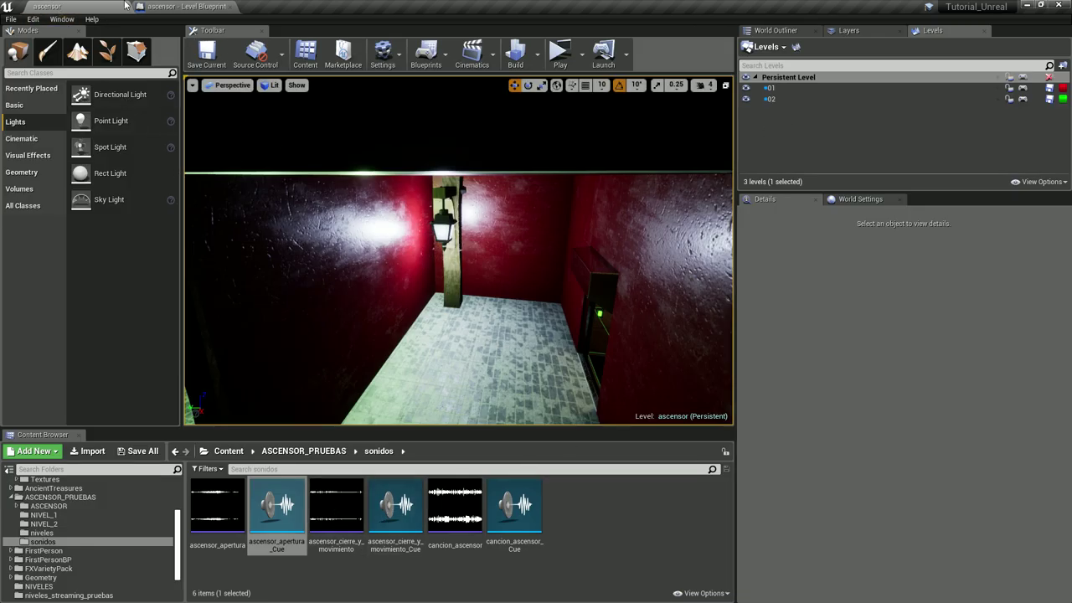
pyautogui.click(201, 5)
pyautogui.moveTo(618, 381); pyautogui.dragTo(659, 376, button='right')
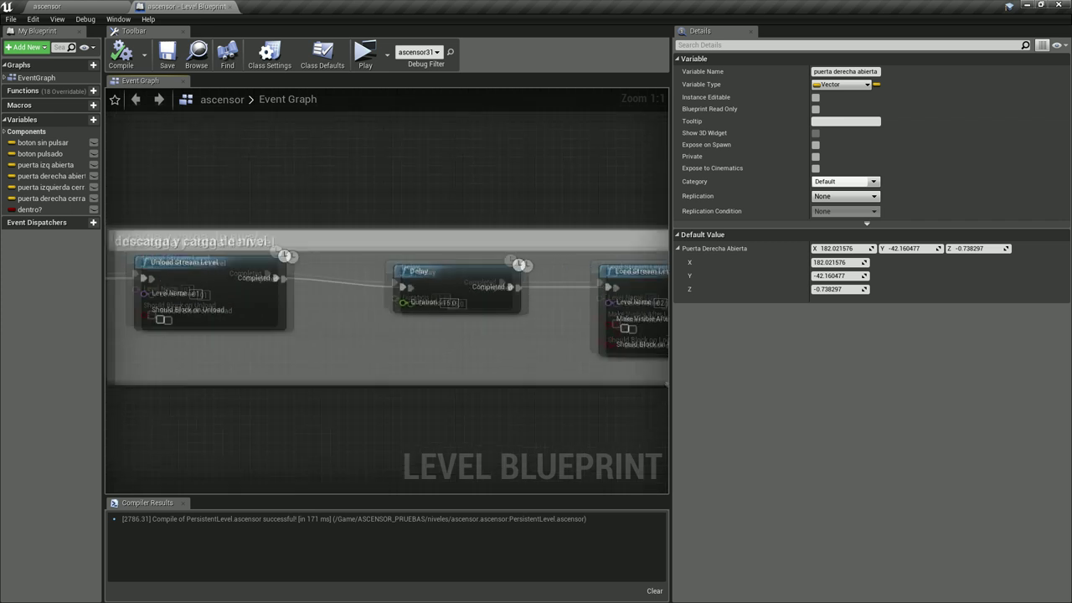
pyautogui.moveTo(306, 378); pyautogui.dragTo(423, 382, button='right')
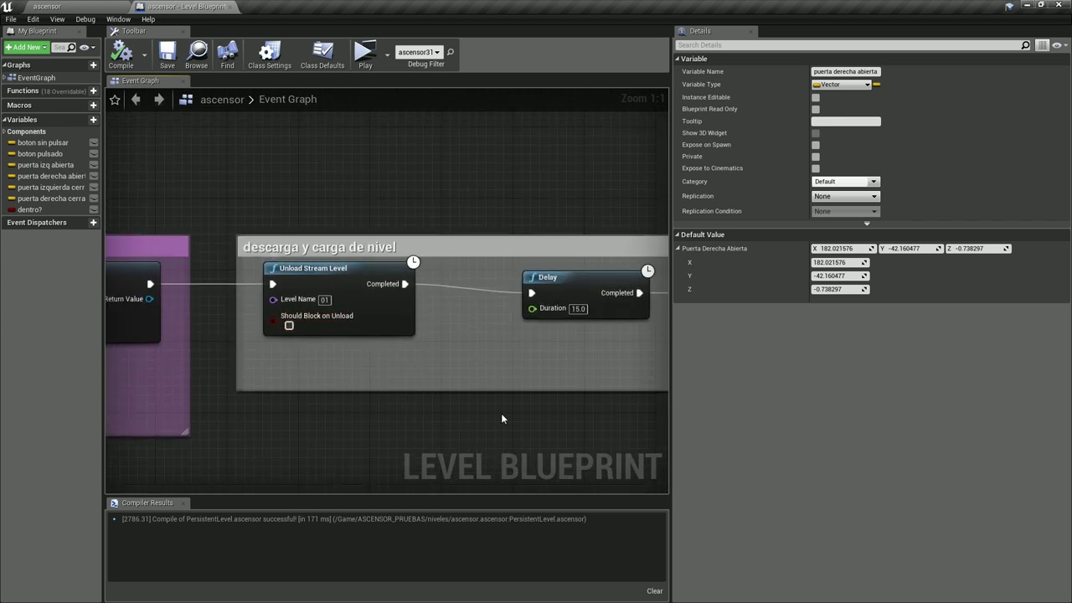
pyautogui.moveTo(501, 413); pyautogui.dragTo(453, 405, button='right')
pyautogui.moveTo(394, 457); pyautogui.dragTo(182, 386, button='right')
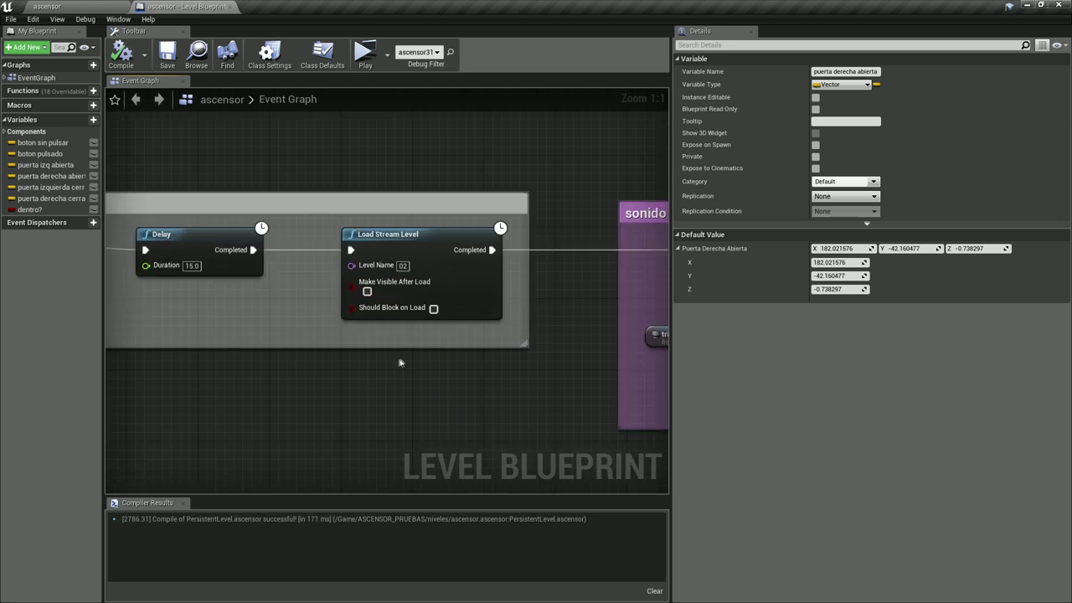
pyautogui.click(367, 292)
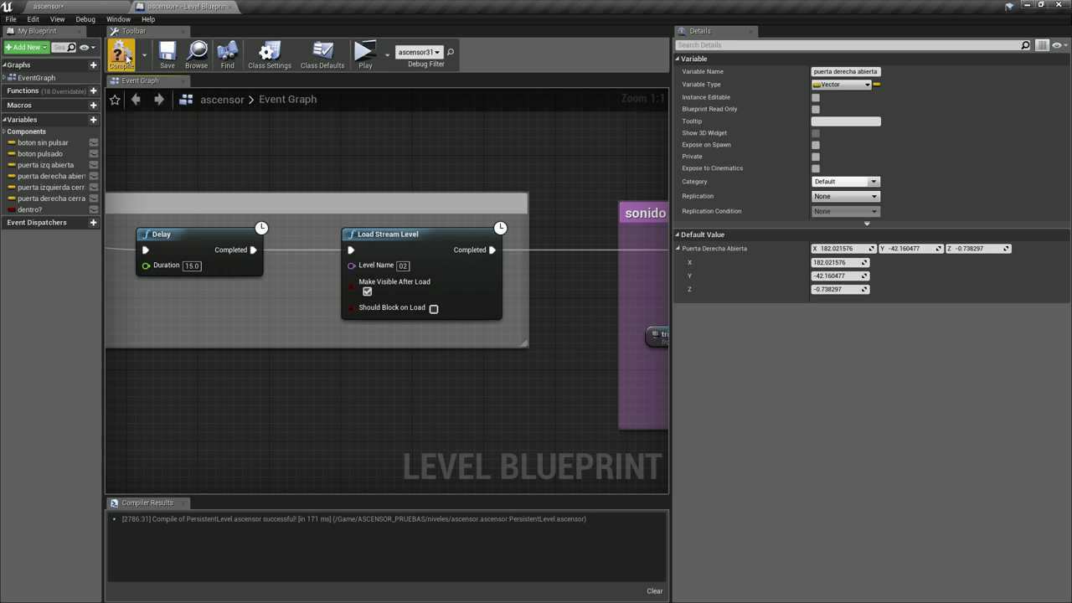
# - Save the level and all changes, then launch a standalone game preview
pyautogui.click(167, 52)
pyautogui.click(50, 5)
pyautogui.click(193, 65)
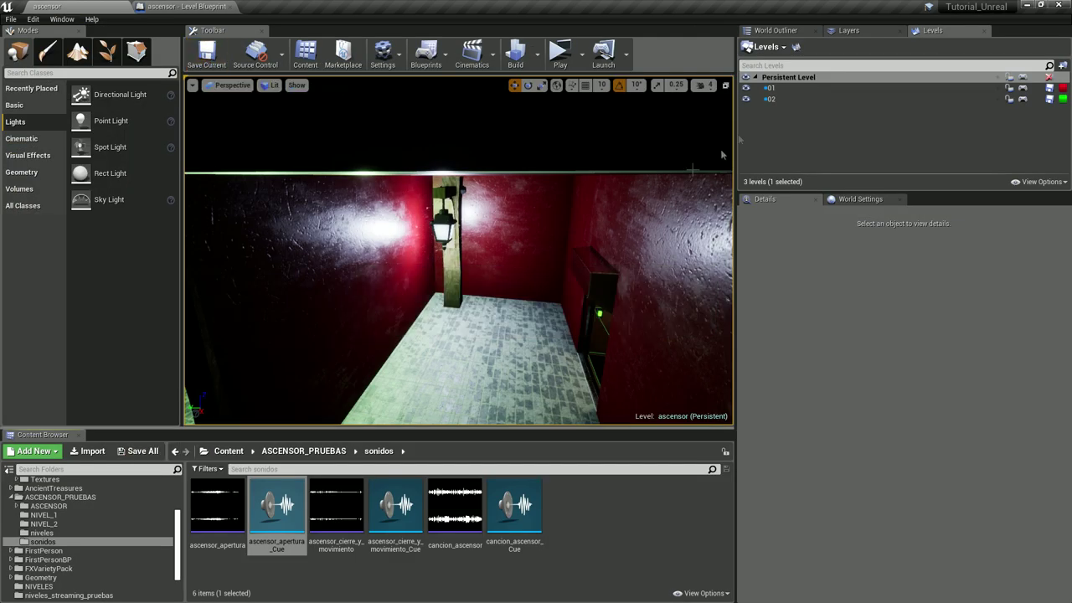
pyautogui.click(553, 54)
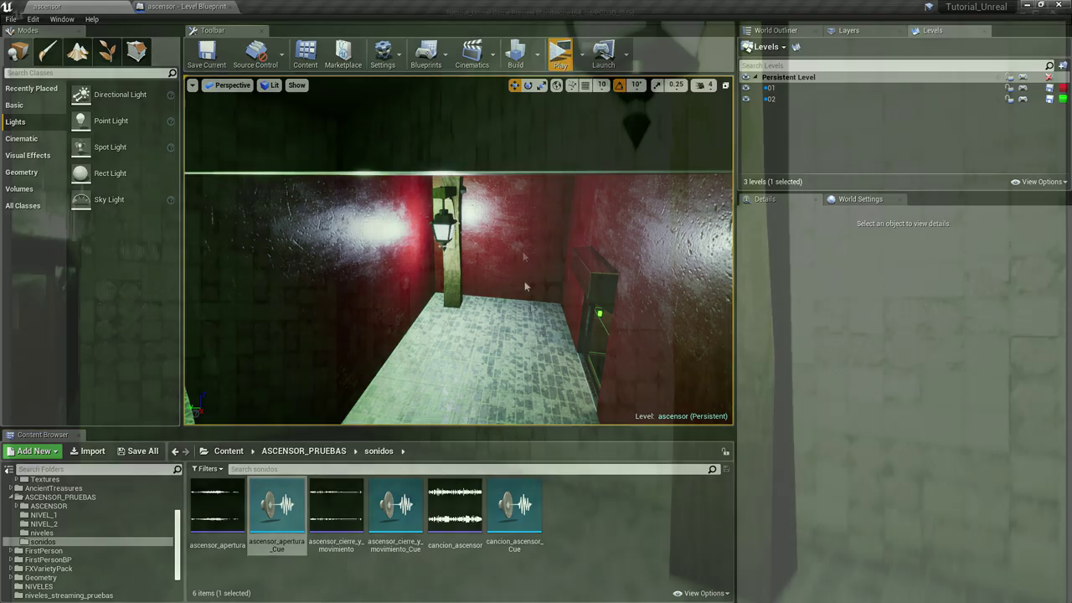
# - Walk from the green room into the elevator to trigger the ride
pyautogui.press('w')
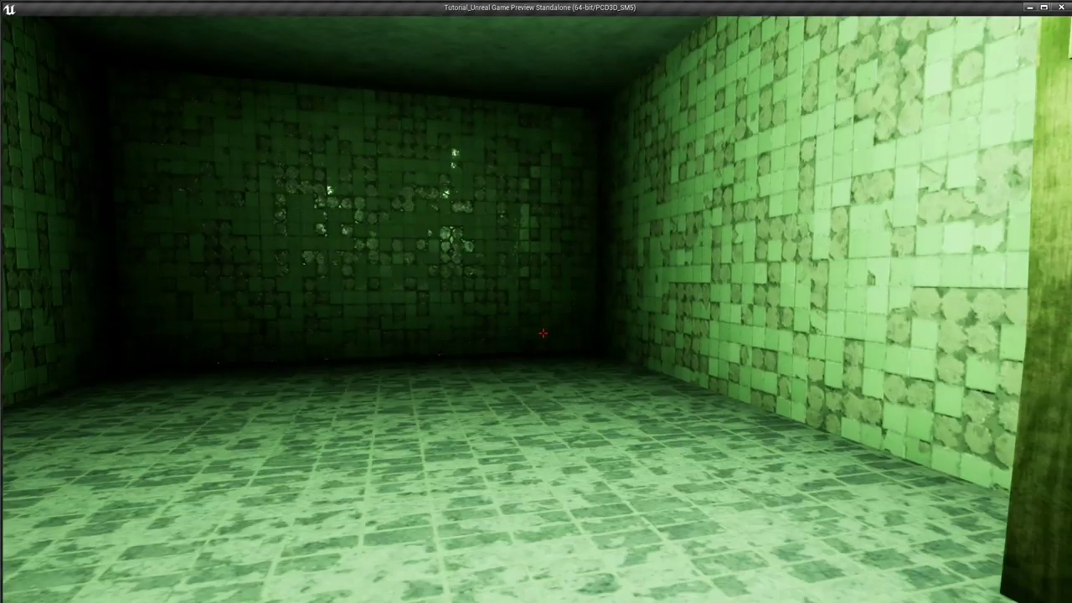
pyautogui.press('w')
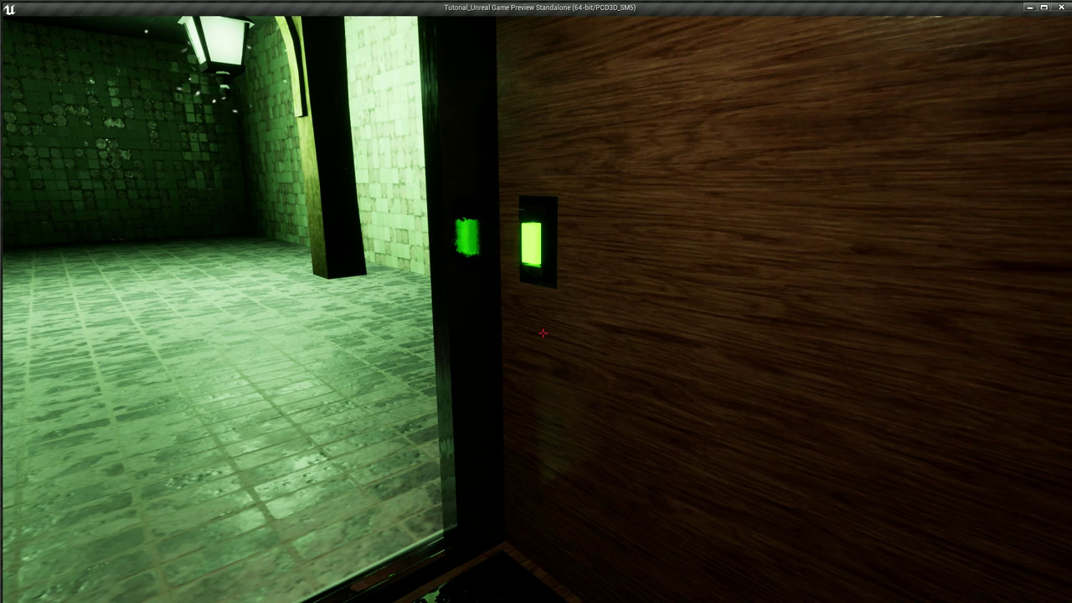
pyautogui.press('w')
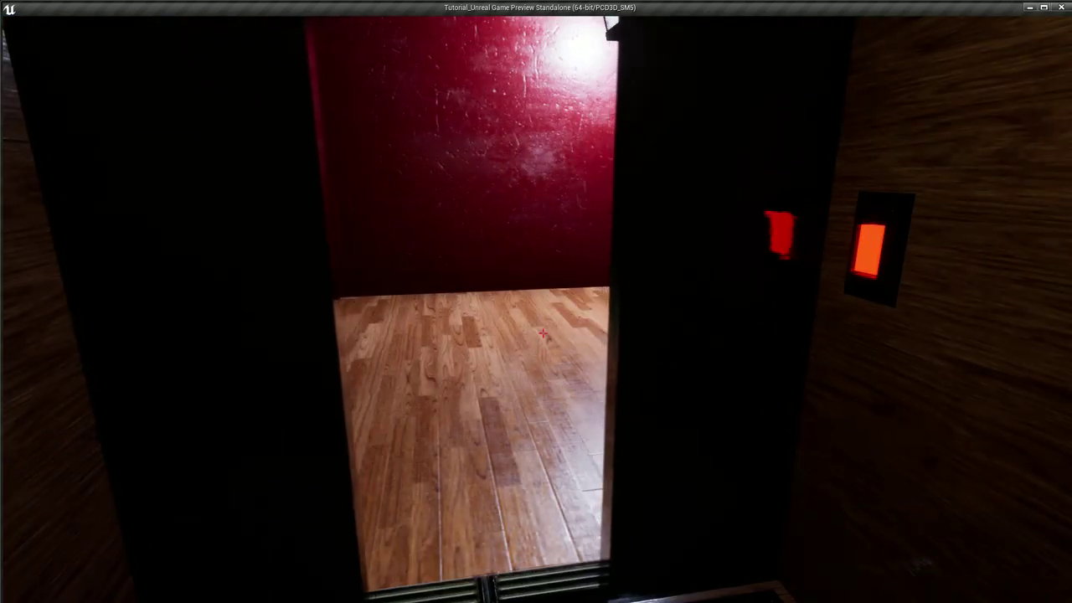
# - Walk out of the elevator into the red room, then close the preview with Esc
pyautogui.press('w')
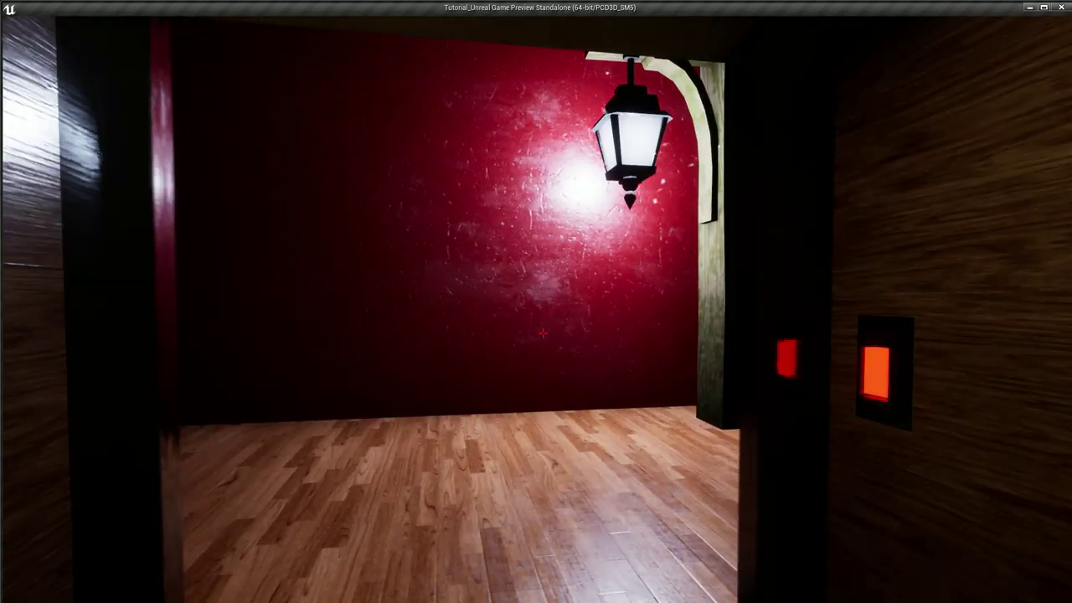
pyautogui.press('w')
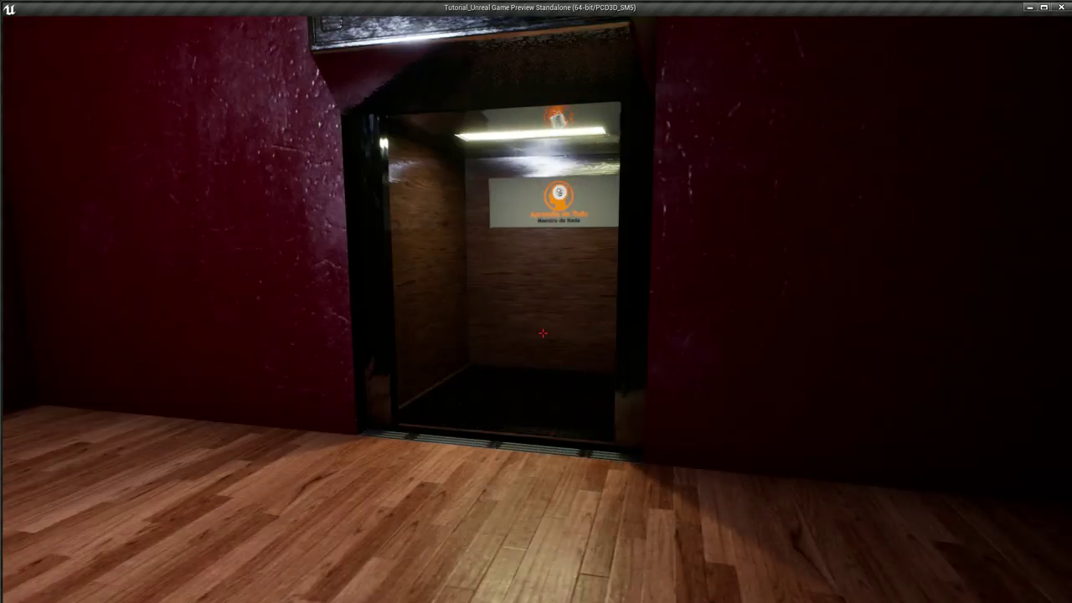
pyautogui.press('w')
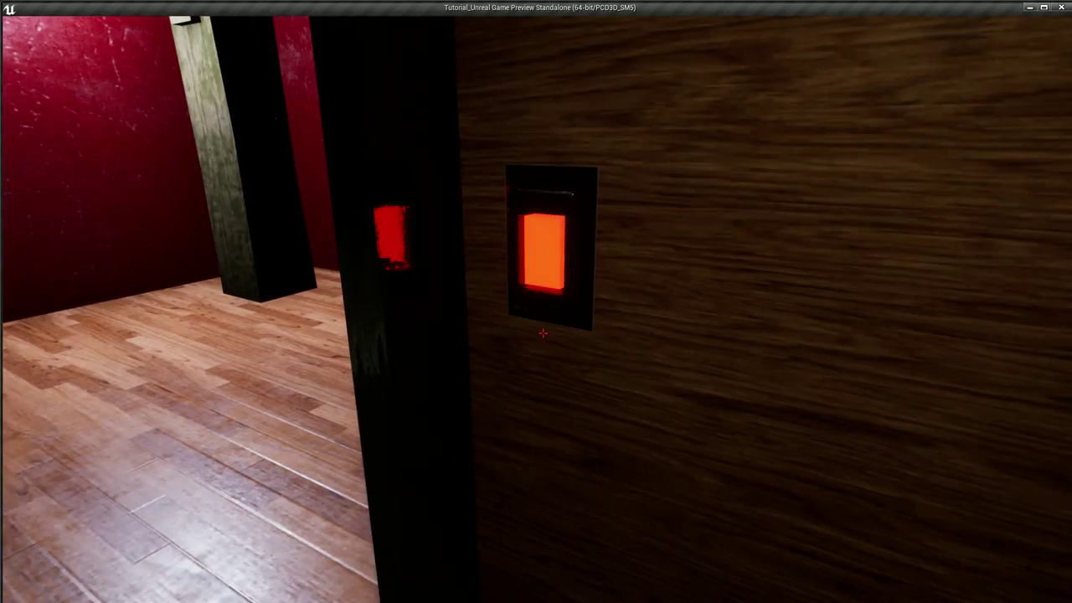
pyautogui.press('w')
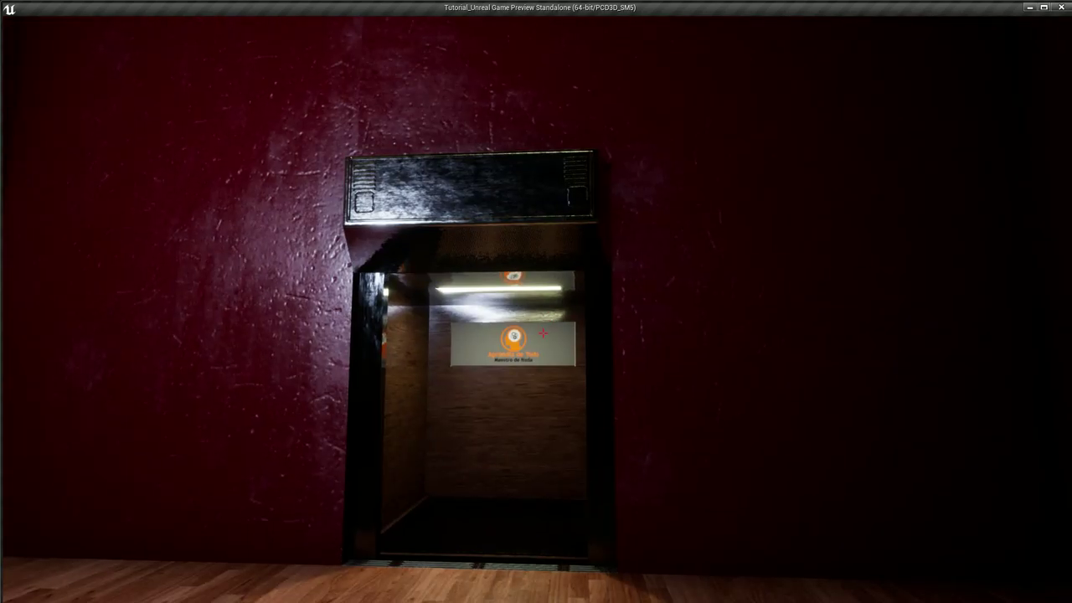
pyautogui.press('w')
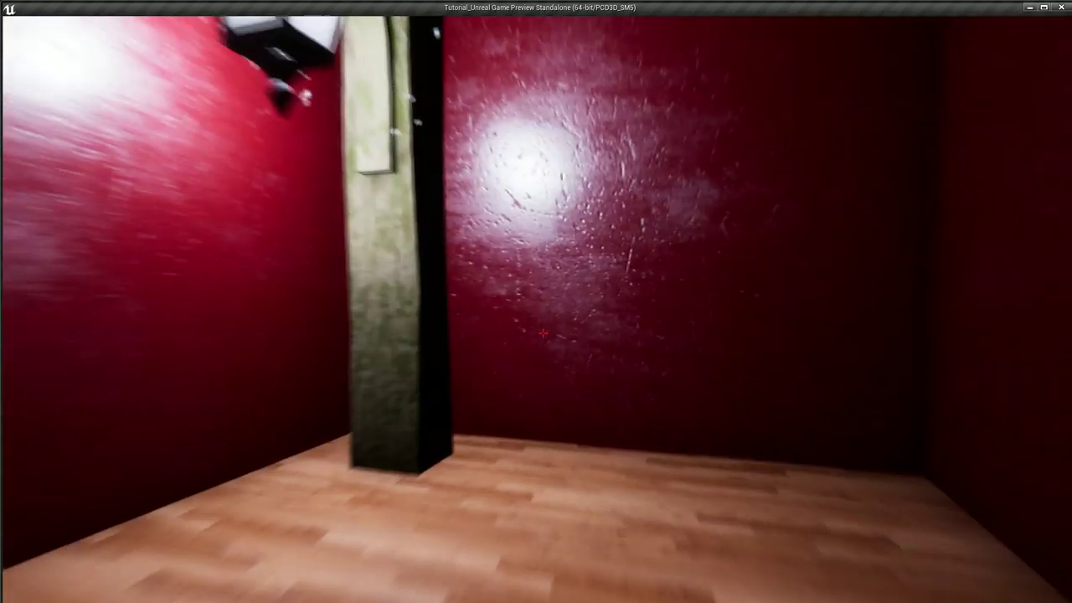
pyautogui.moveTo(542, 334)
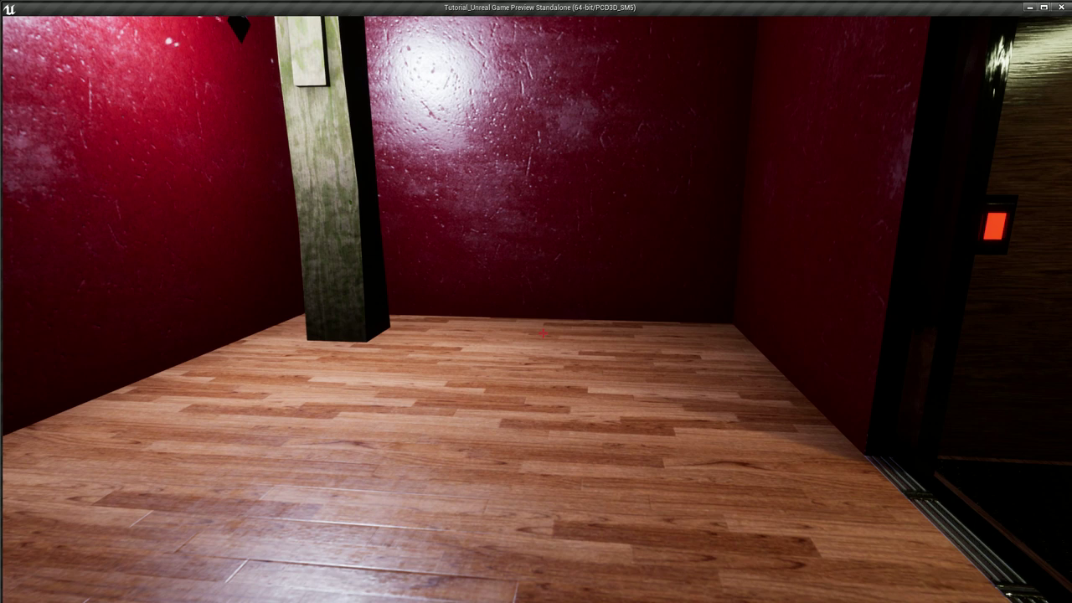
pyautogui.press('Escape')
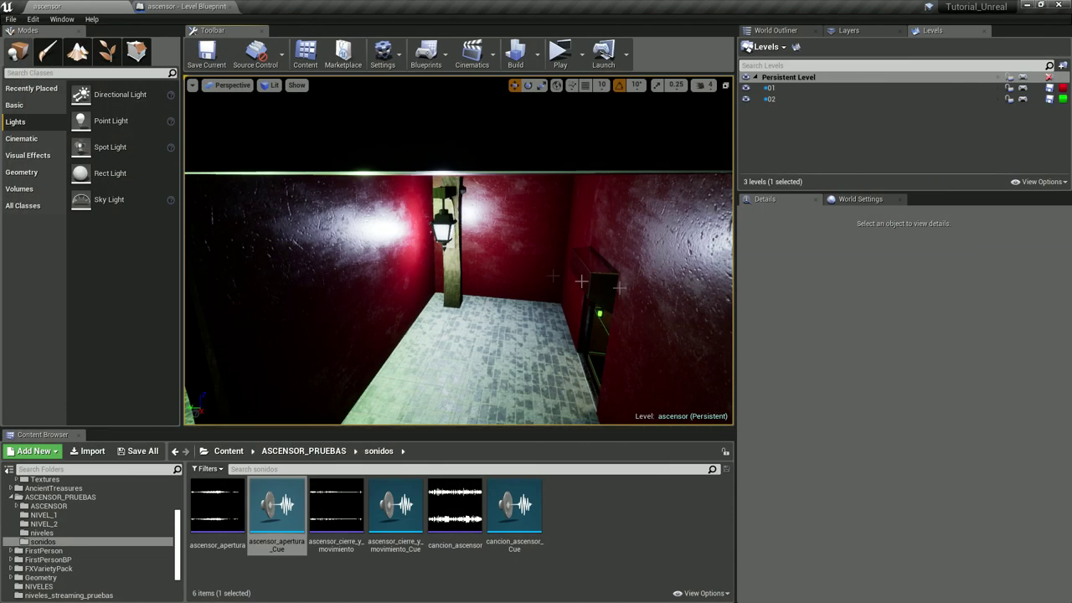
# - Save the persistent level after the play-test
pyautogui.scroll(-3, 429, 278)
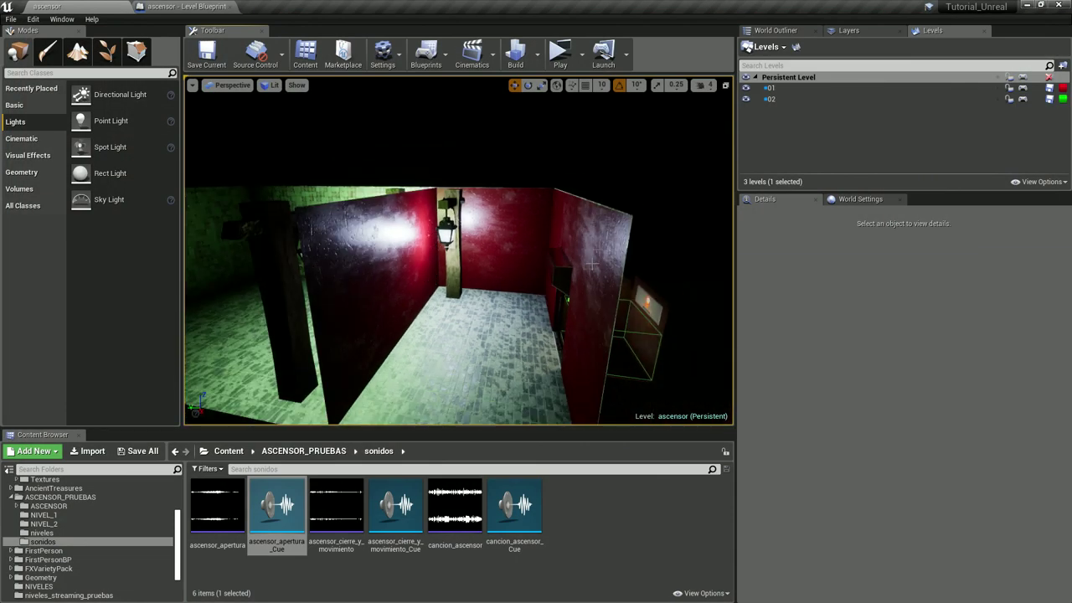
pyautogui.click(1049, 77)
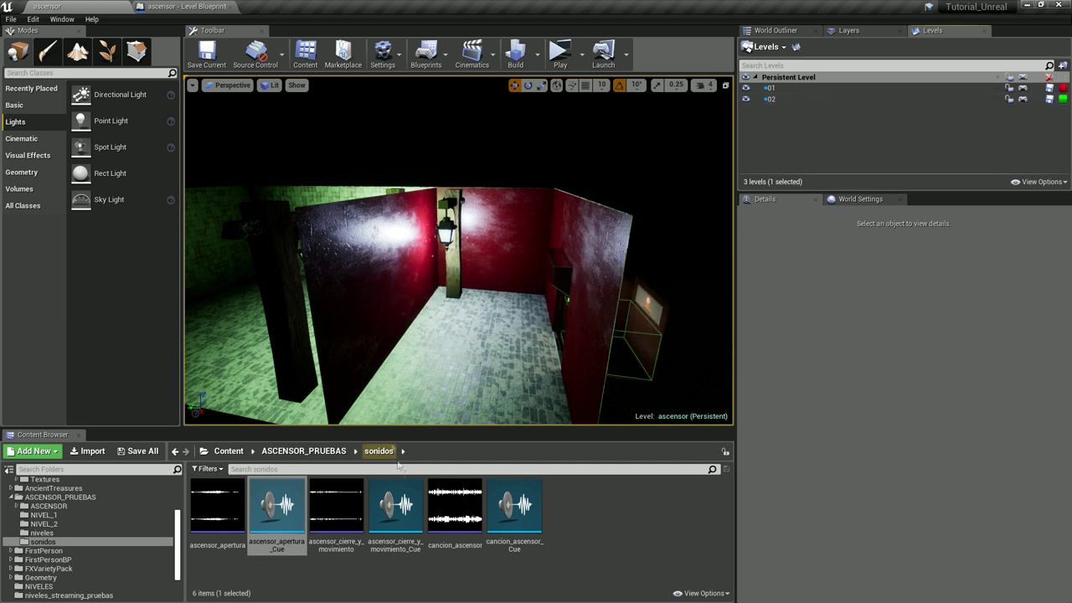
pyautogui.moveTo(456, 317); pyautogui.dragTo(455, 313)
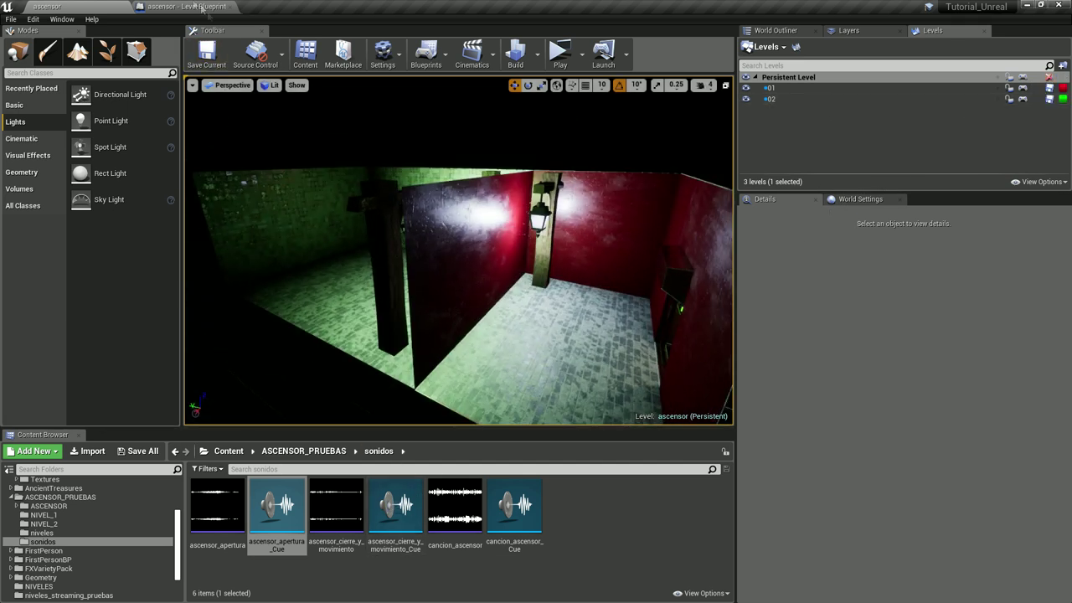
# - Review the Level Blueprint's begin play and trigger nodes
pyautogui.click(210, 9)
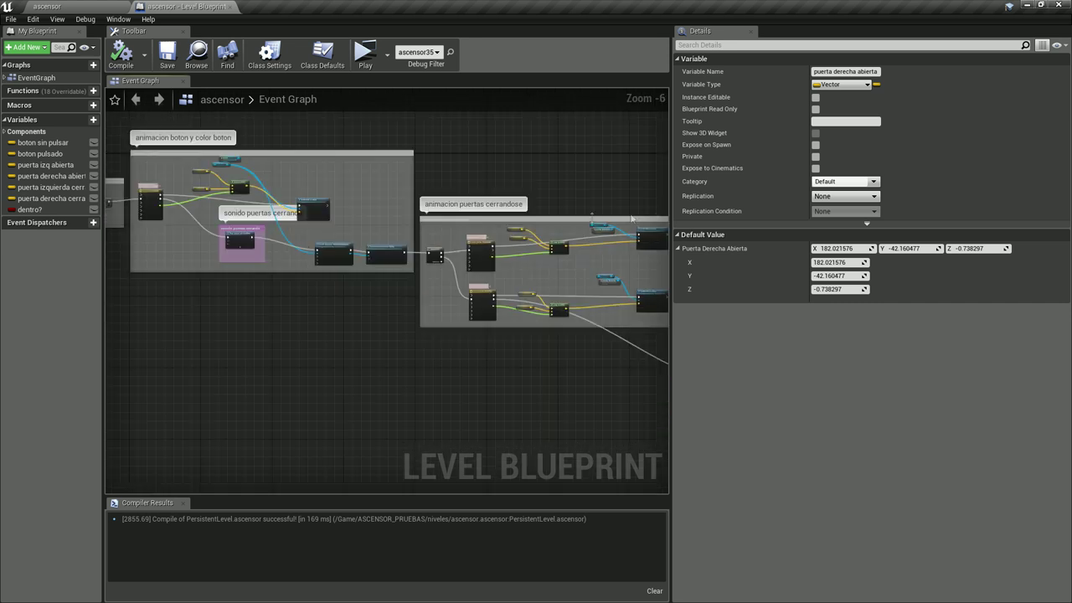
pyautogui.scroll(-6, 275, 334)
pyautogui.moveTo(276, 335); pyautogui.dragTo(383, 311, button='right')
pyautogui.scroll(4, 383, 310)
pyautogui.scroll(6, 474, 292)
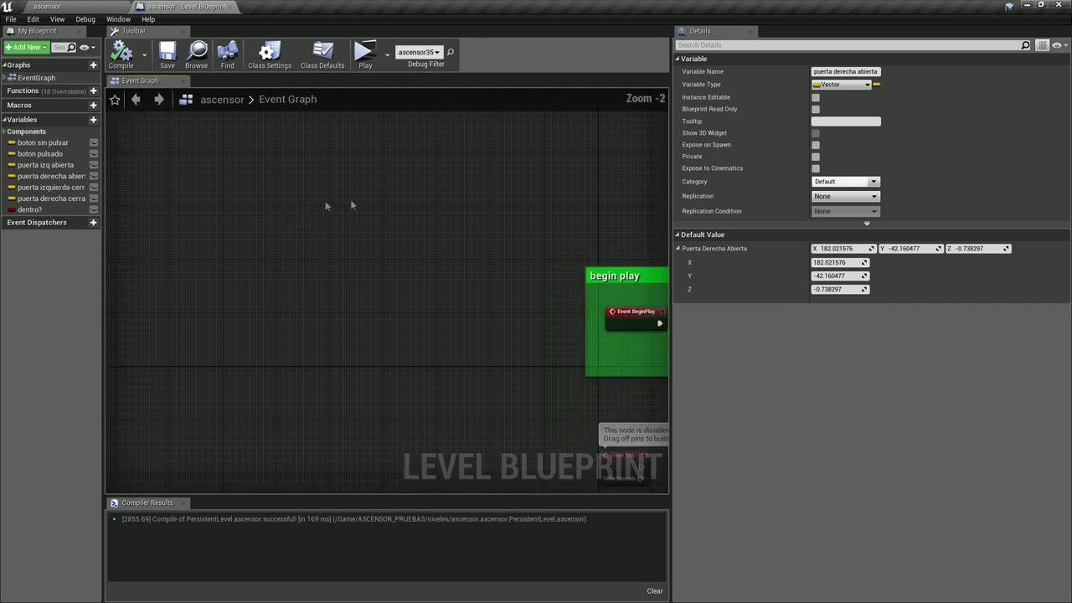
pyautogui.moveTo(352, 204); pyautogui.dragTo(105, 141, button='right')
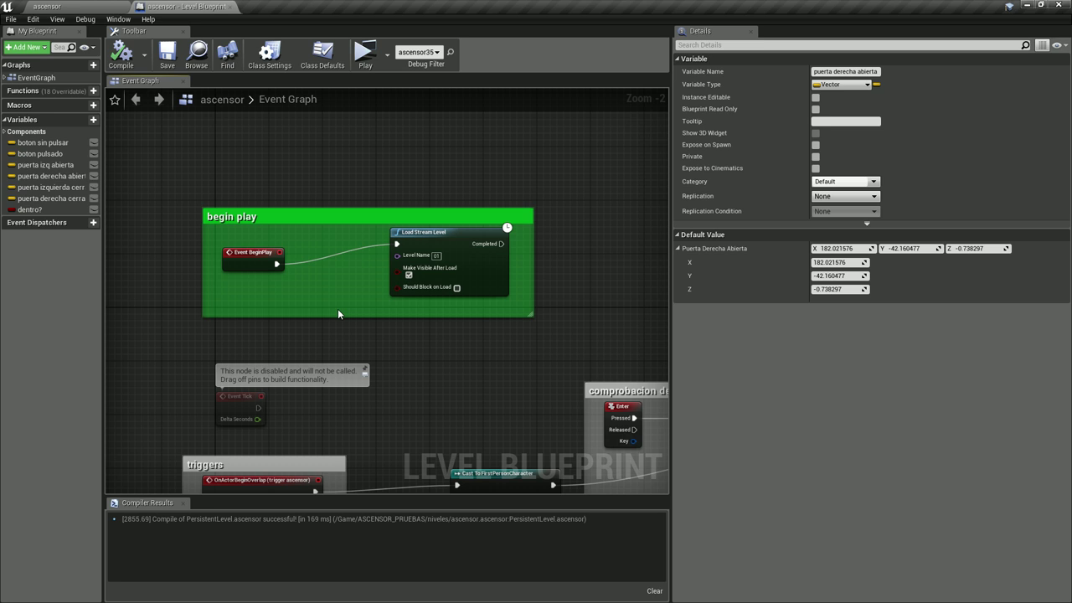
pyautogui.scroll(2, 362, 241)
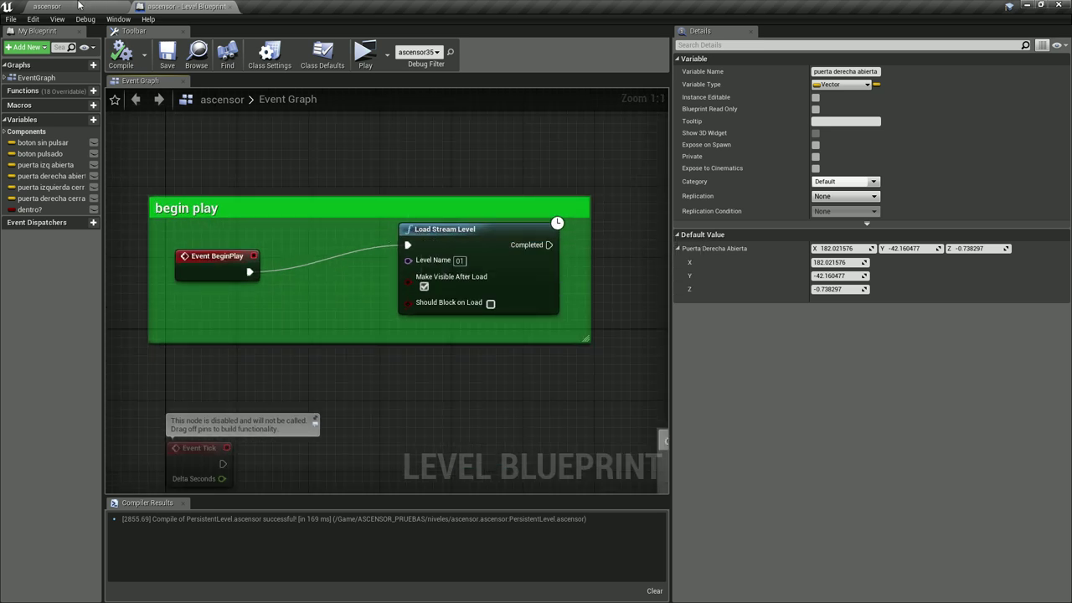
# - Hide streaming levels 01 and 02 in the editor and save the map
pyautogui.click(78, 5)
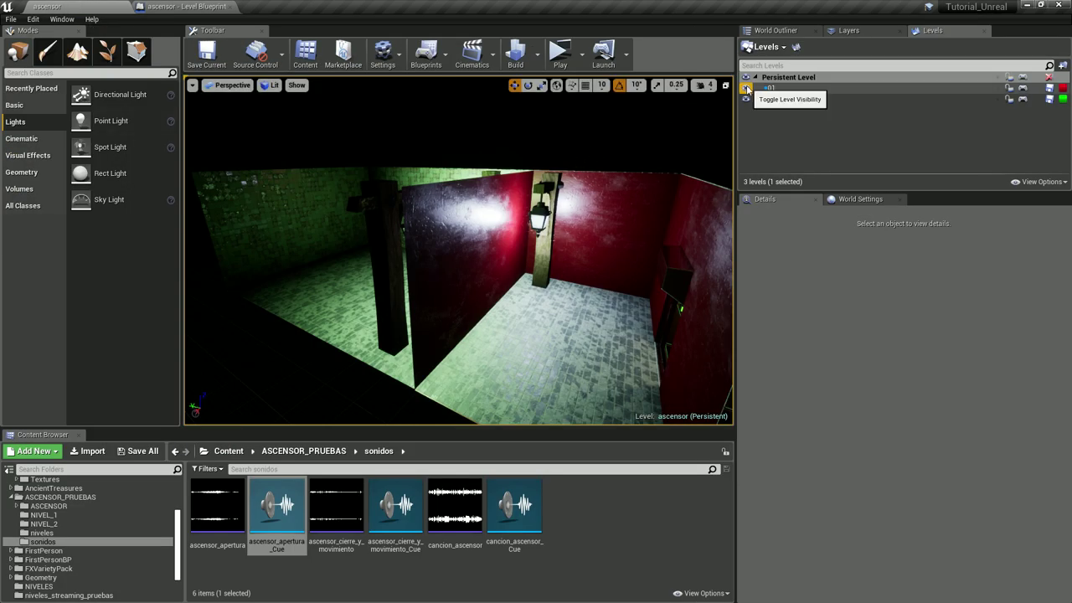
pyautogui.click(746, 87)
pyautogui.click(746, 98)
pyautogui.moveTo(574, 279); pyautogui.dragTo(670, 285, button='right')
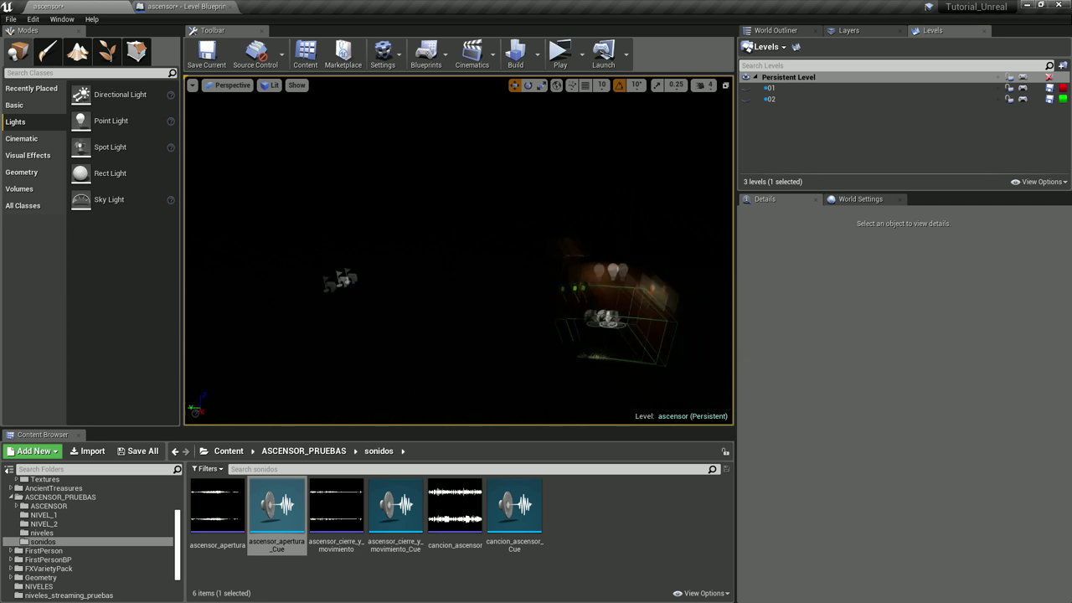
pyautogui.click(207, 55)
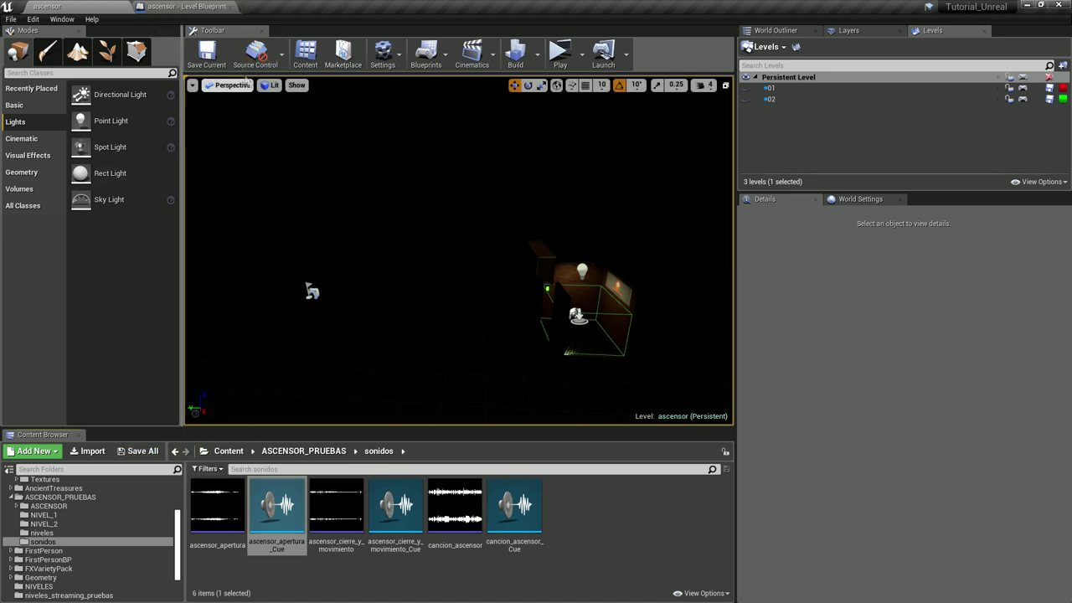
pyautogui.click(191, 6)
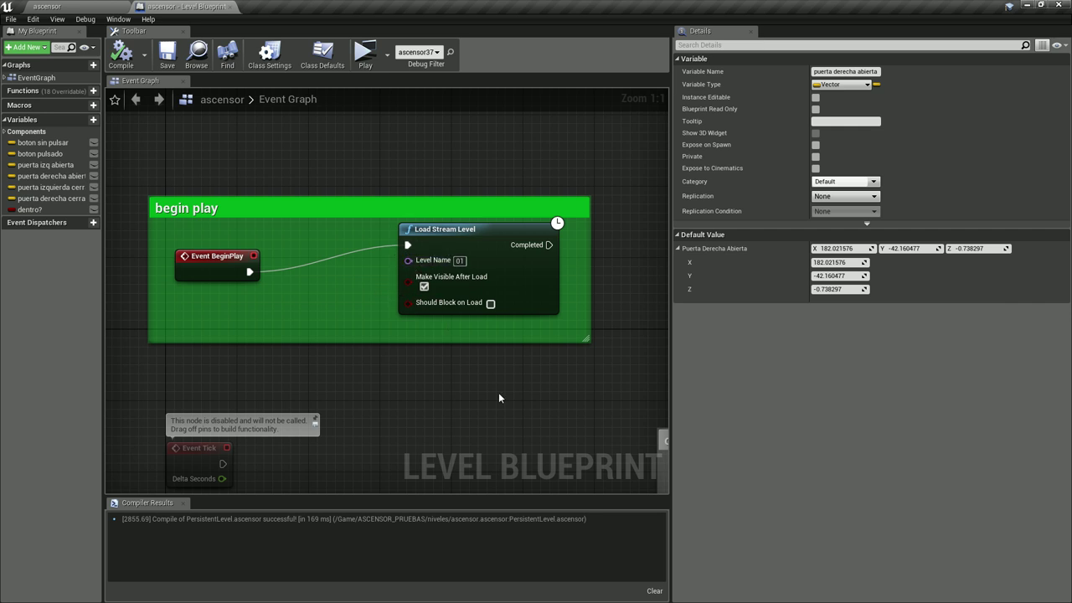
# - Run another standalone game preview to confirm the green room loads at start, then exit it
pyautogui.moveTo(498, 392); pyautogui.dragTo(443, 355, button='right')
pyautogui.scroll(-3, 443, 379)
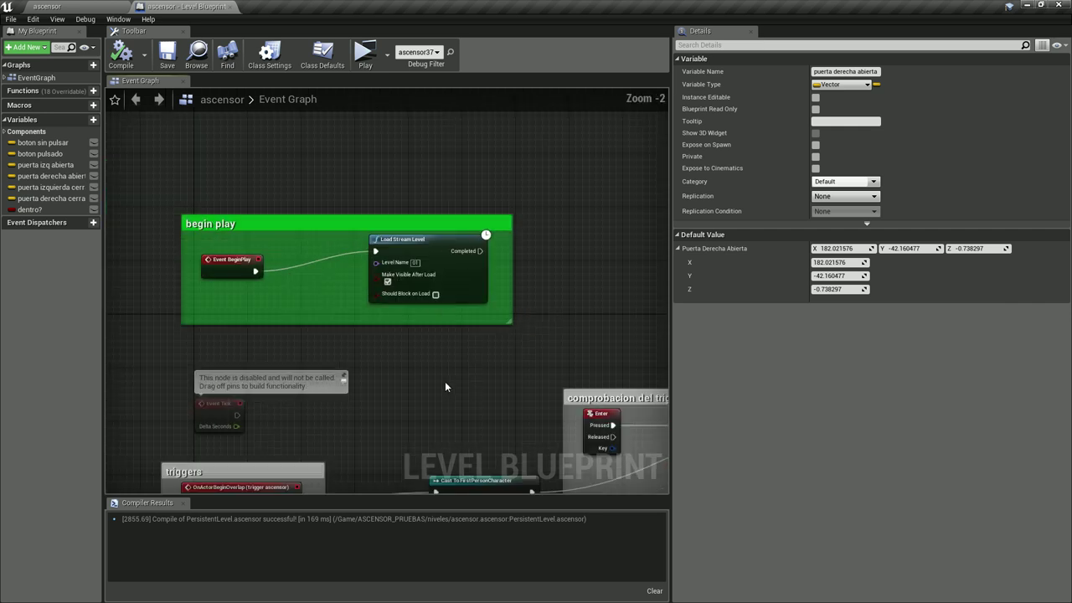
pyautogui.moveTo(384, 401); pyautogui.dragTo(419, 253, button='right')
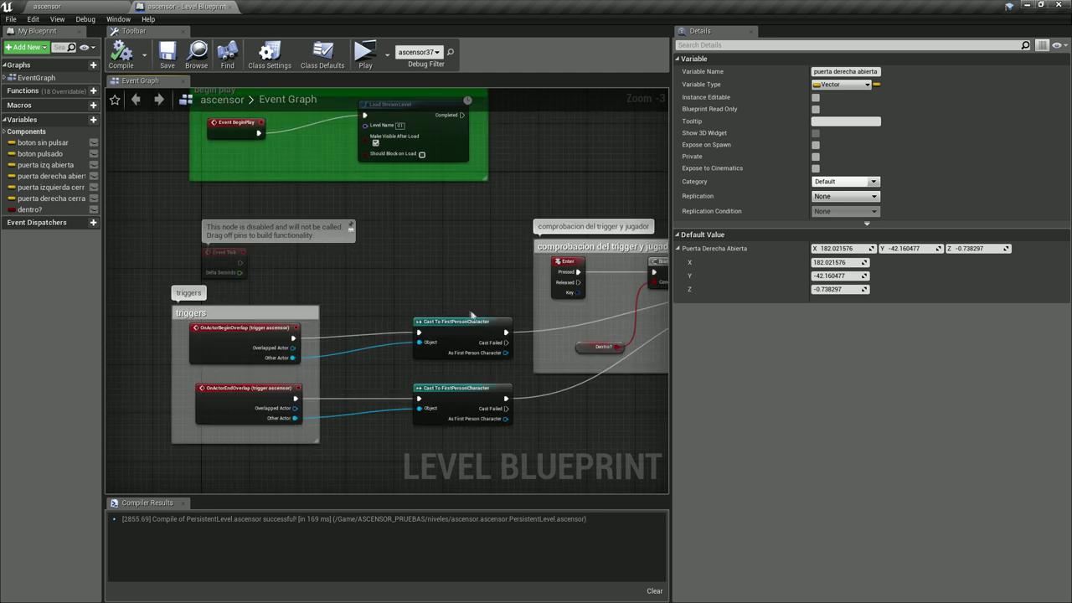
pyautogui.moveTo(479, 287); pyautogui.dragTo(486, 303, button='right')
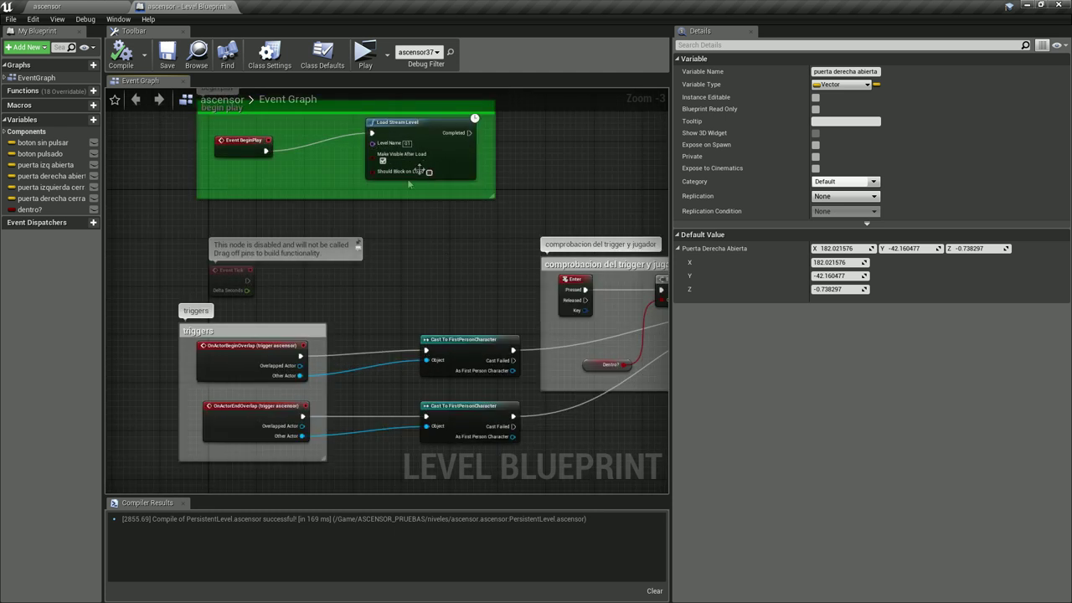
pyautogui.click(363, 52)
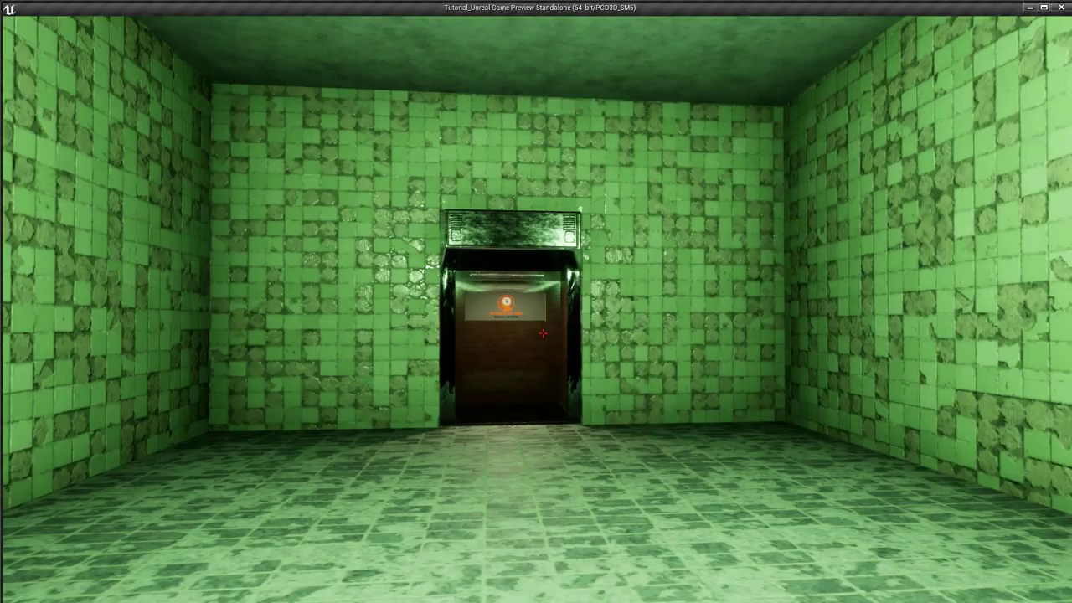
pyautogui.press('Escape')
# - Move between the ascensor level editor and the elevator's Level Blueprint, ending in the blueprint
pyautogui.moveTo(333, 352)
pyautogui.mouseDown(button='right')
pyautogui.moveTo(169, 324)
pyautogui.moveTo(372, 318)
pyautogui.mouseUp(button='right')
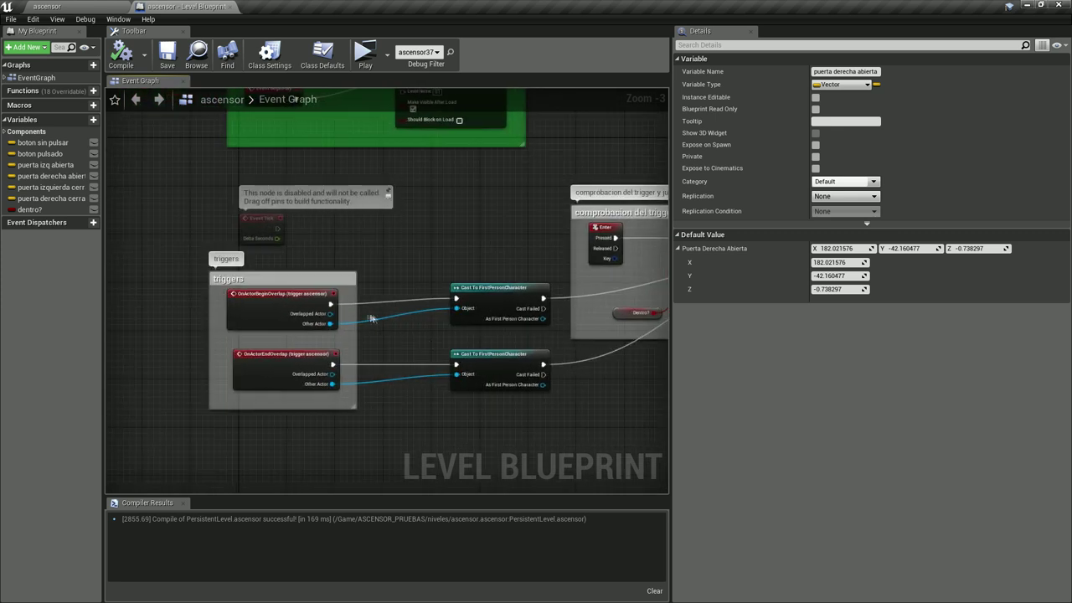
pyautogui.click(105, 6)
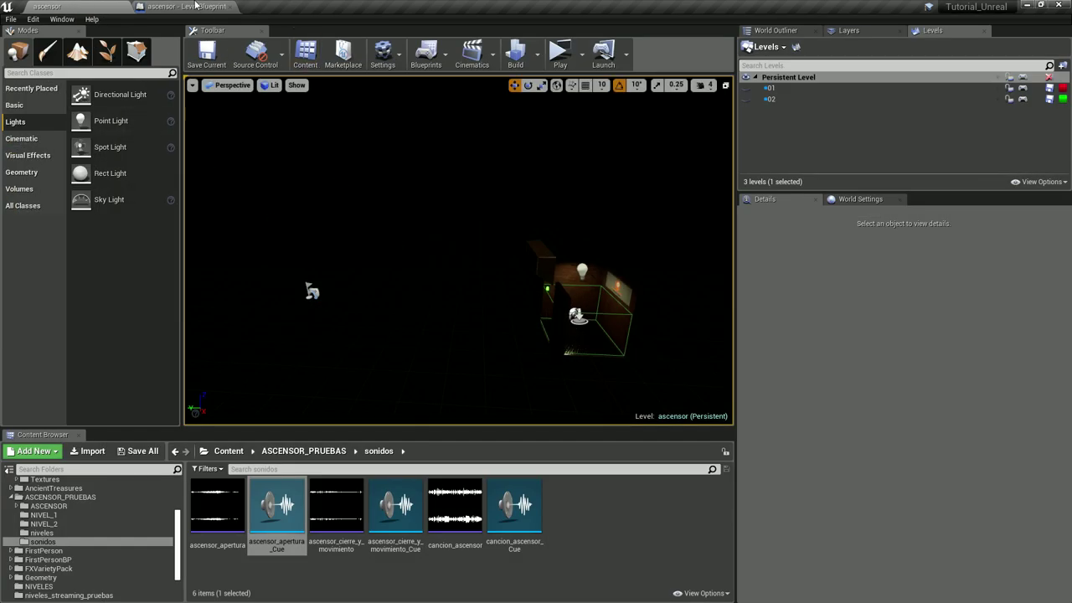
pyautogui.click(189, 6)
pyautogui.click(46, 6)
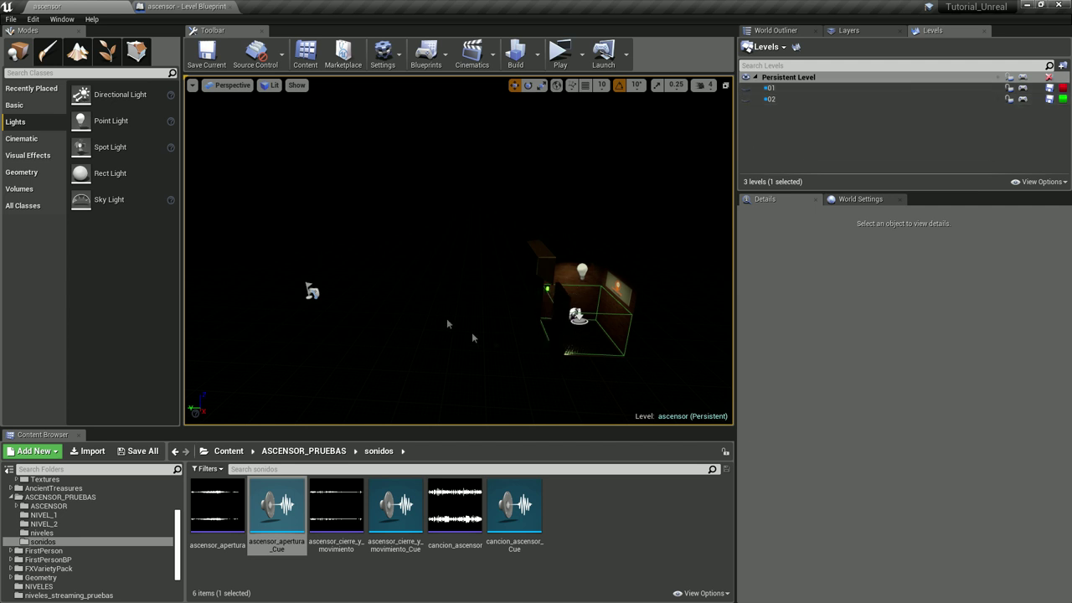
pyautogui.click(192, 7)
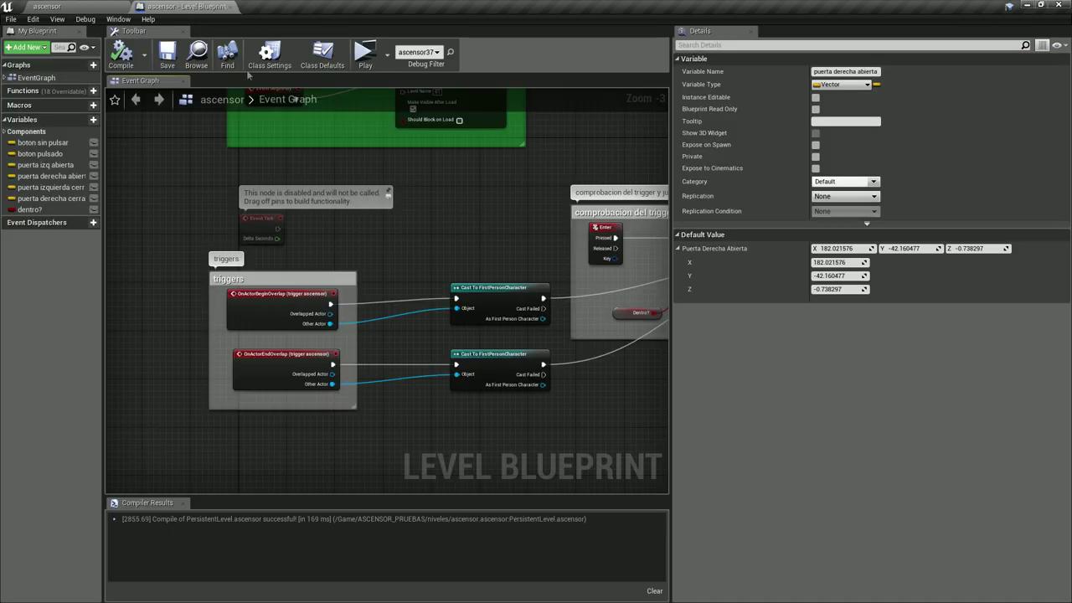
# - Review the triggers group: both Cast To FirstPersonCharacter nodes, the Gate and SET Dentro?
pyautogui.scroll(-1, 336, 217)
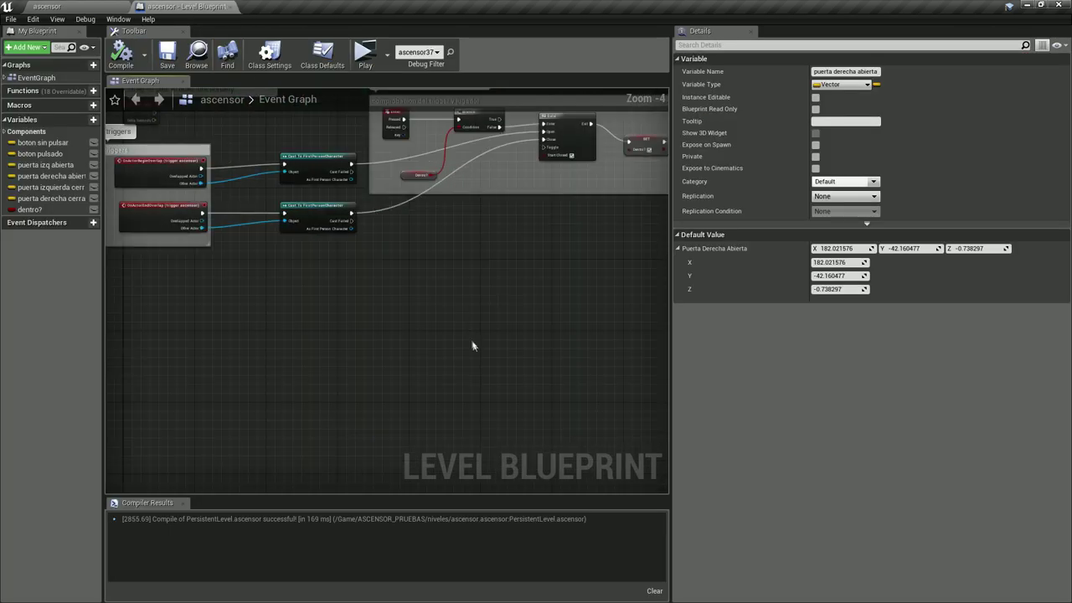
pyautogui.scroll(3, 289, 187)
pyautogui.moveTo(173, 184); pyautogui.dragTo(478, 455)
pyautogui.moveTo(541, 442); pyautogui.dragTo(443, 448, button='right')
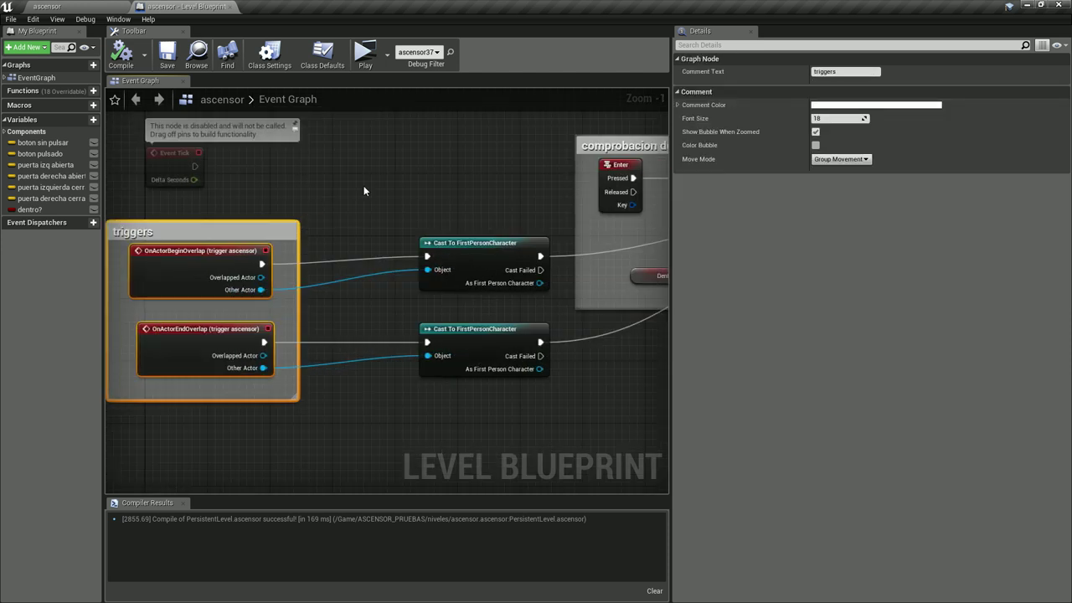
pyautogui.moveTo(360, 191); pyautogui.dragTo(333, 224, button='right')
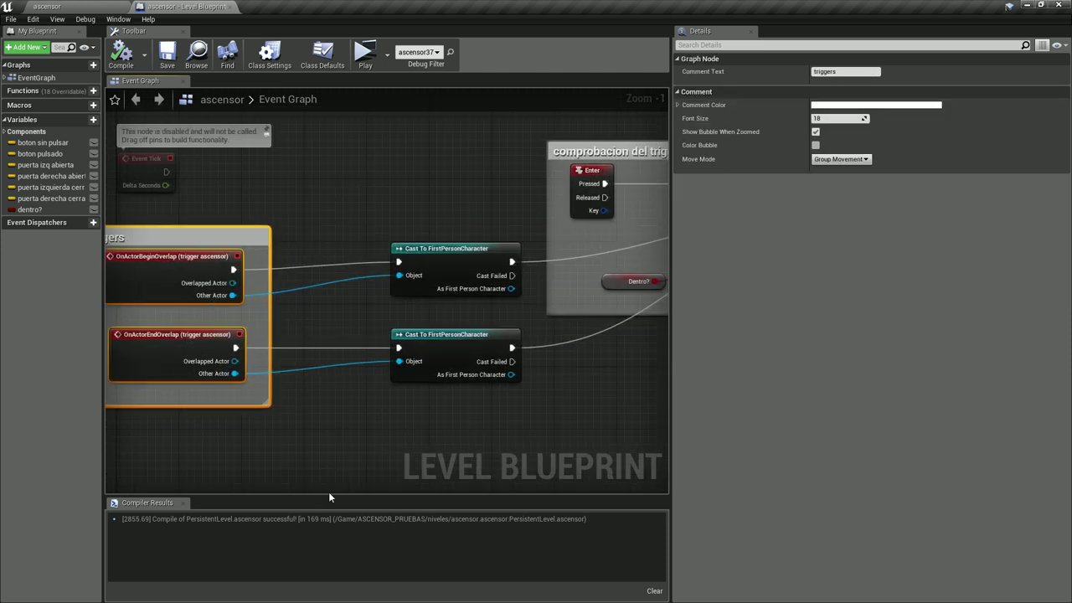
pyautogui.moveTo(363, 301); pyautogui.dragTo(355, 319, button='right')
pyautogui.moveTo(347, 205); pyautogui.dragTo(551, 431)
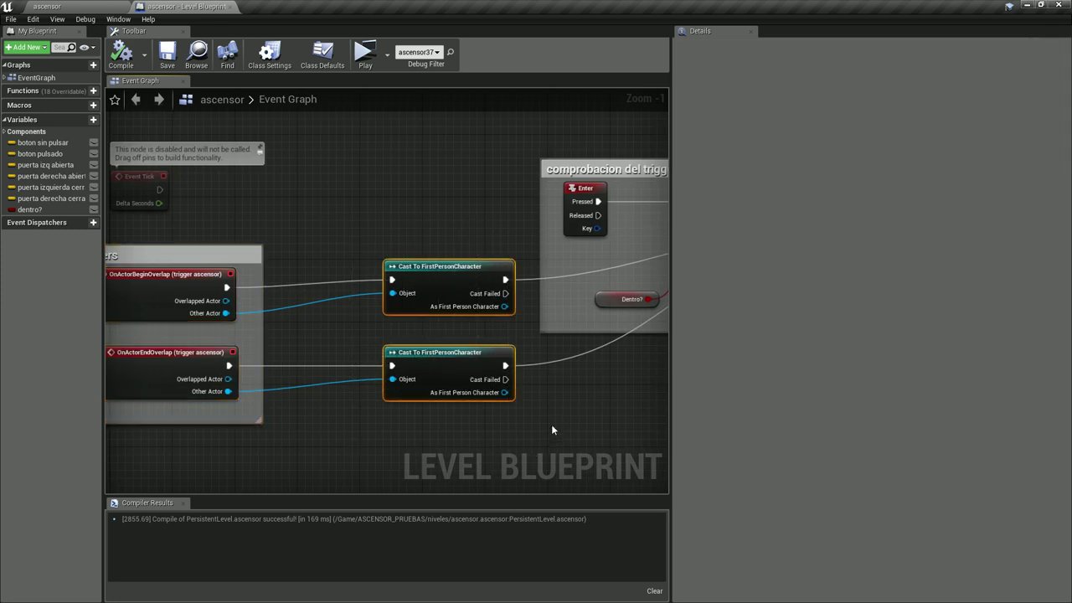
pyautogui.moveTo(551, 432); pyautogui.dragTo(333, 425, button='right')
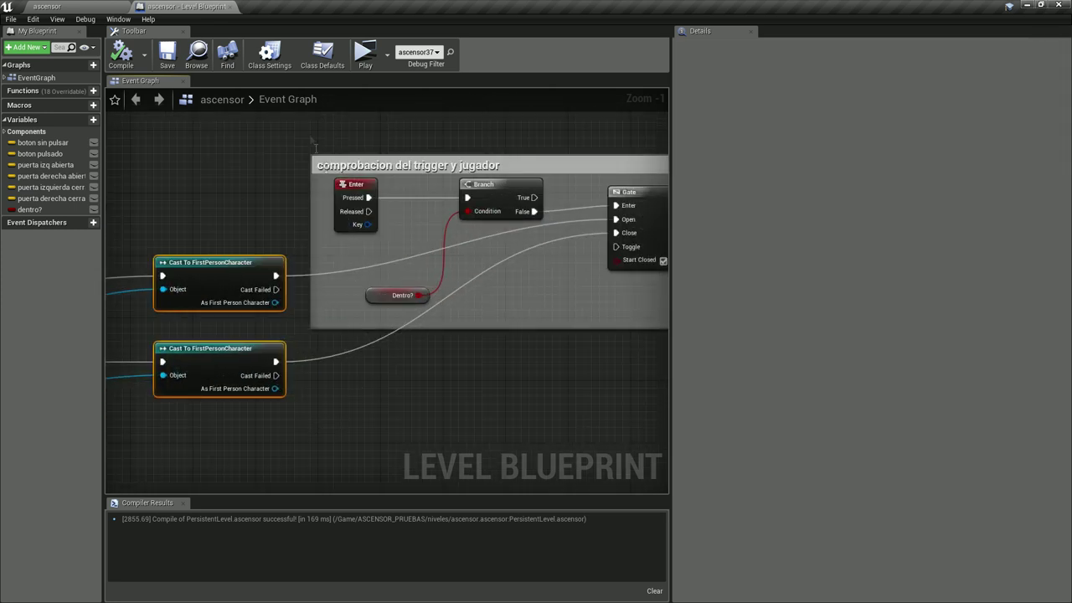
pyautogui.moveTo(498, 423); pyautogui.dragTo(301, 438, button='right')
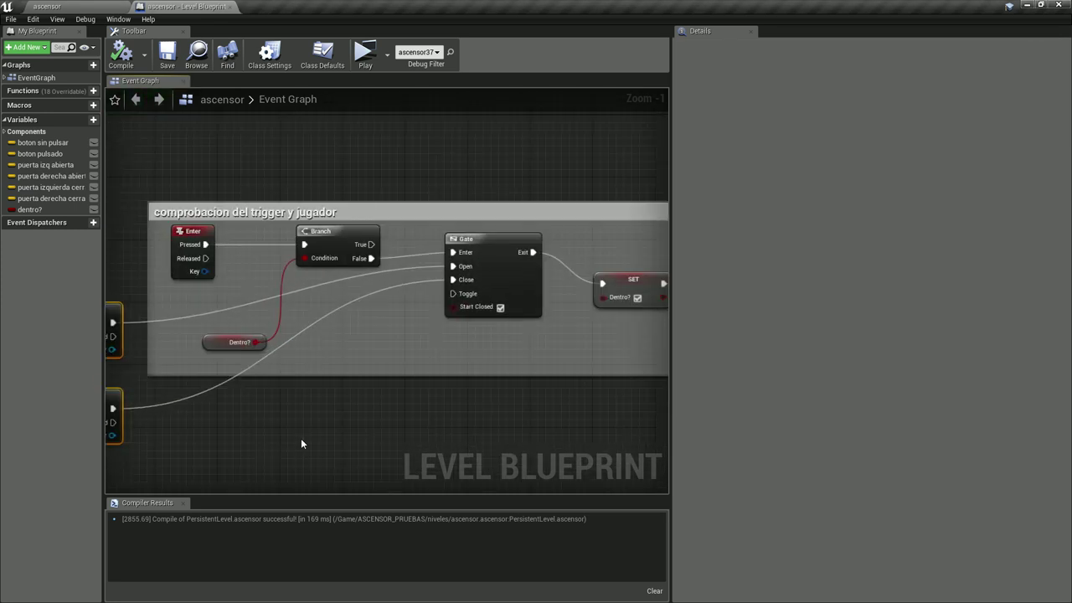
pyautogui.moveTo(355, 368); pyautogui.dragTo(430, 376, button='right')
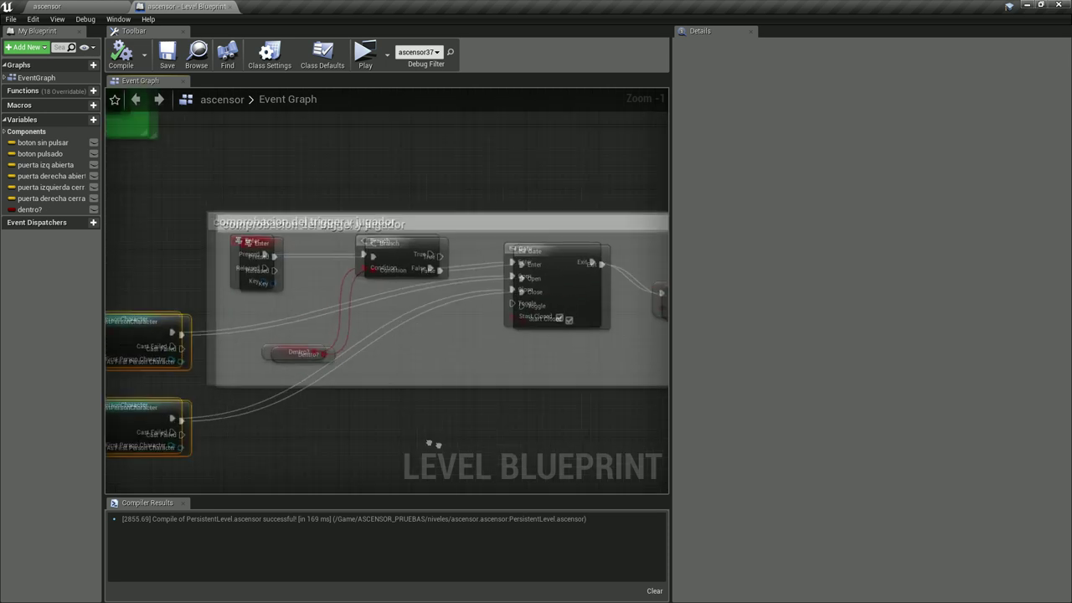
pyautogui.moveTo(572, 435); pyautogui.dragTo(412, 413, button='right')
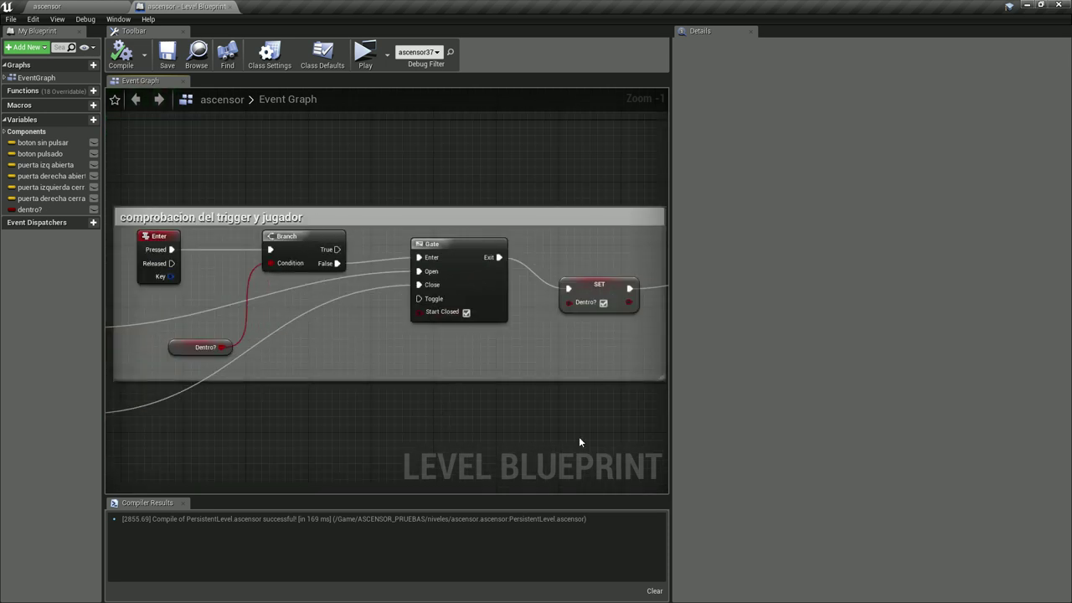
pyautogui.moveTo(580, 437); pyautogui.dragTo(288, 387, button='right')
pyautogui.moveTo(320, 433)
pyautogui.mouseDown(button='right')
pyautogui.moveTo(302, 444)
pyautogui.moveTo(568, 455)
pyautogui.mouseUp(button='right')
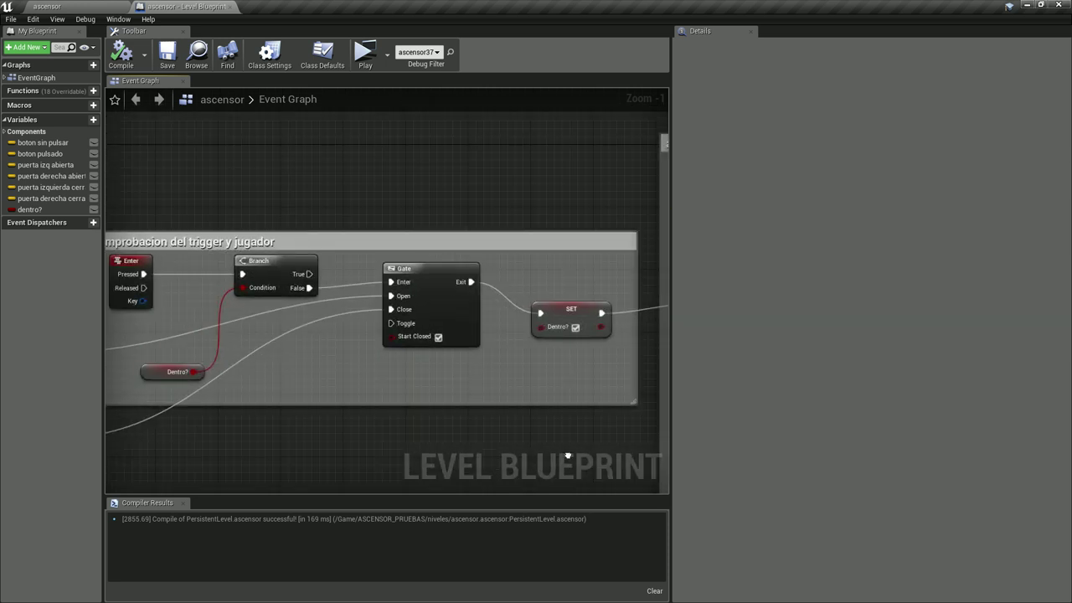
# - Inspect the 'animacion boton y color boton' group with its movimiento boton timeline and Lerp
pyautogui.moveTo(568, 456); pyautogui.dragTo(571, 454, button='right')
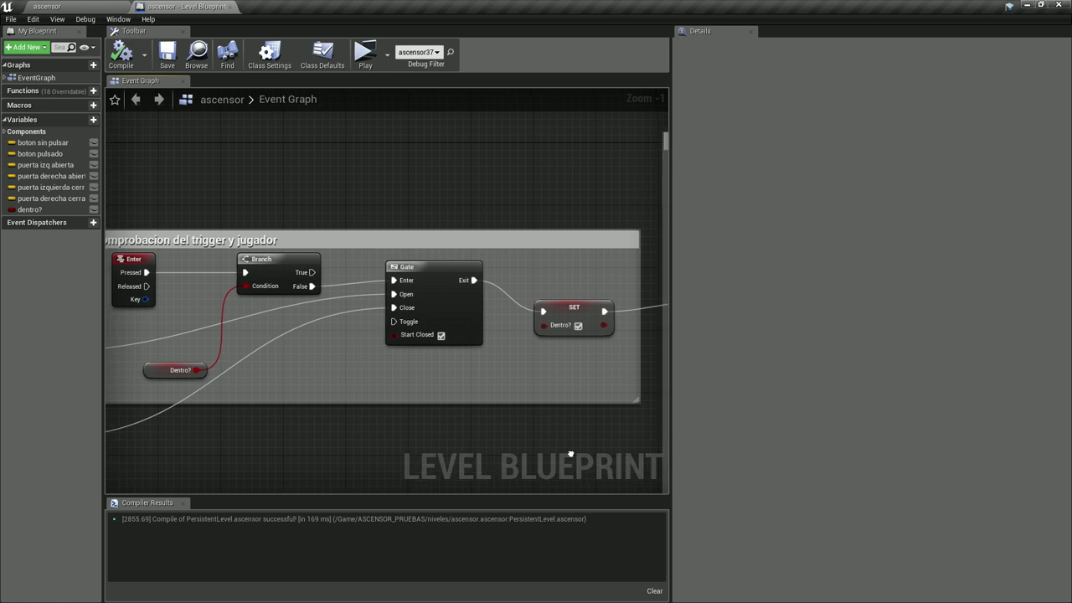
pyautogui.scroll(-5, 571, 452)
pyautogui.moveTo(570, 452)
pyautogui.mouseDown(button='right')
pyautogui.moveTo(150, 373)
pyautogui.moveTo(531, 386)
pyautogui.mouseUp(button='right')
pyautogui.scroll(1, 150, 373)
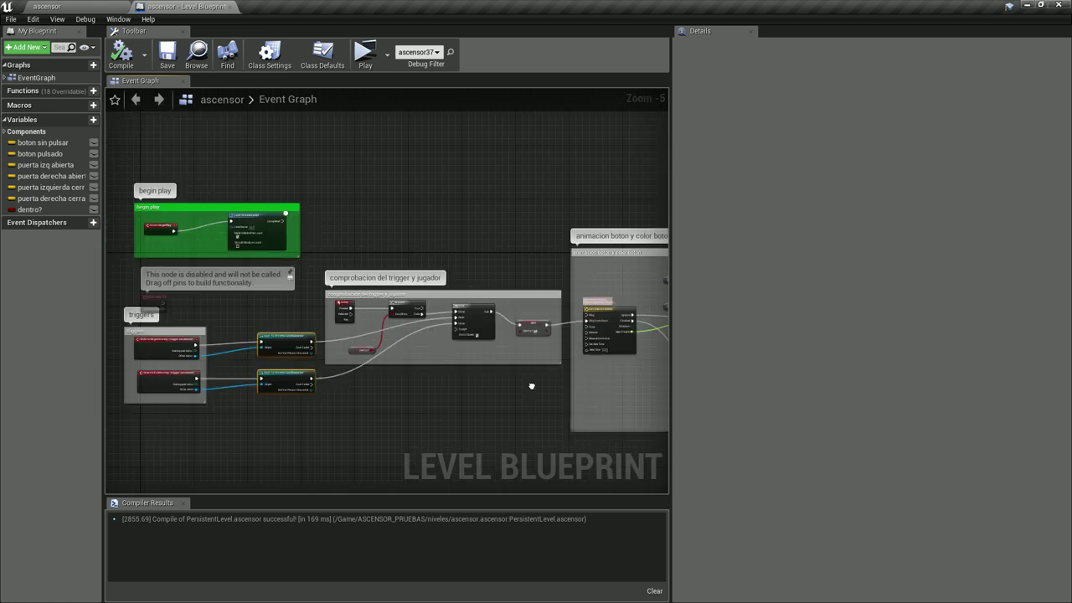
pyautogui.moveTo(340, 408); pyautogui.dragTo(394, 409, button='right')
pyautogui.moveTo(541, 398); pyautogui.dragTo(255, 396, button='right')
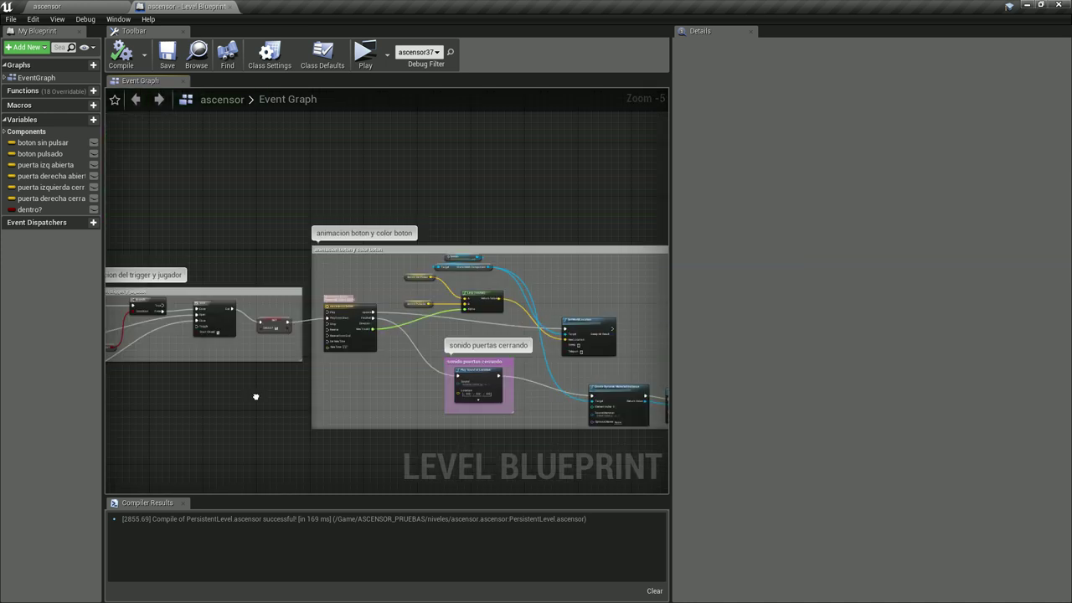
pyautogui.scroll(1, 236, 403)
pyautogui.scroll(2, 226, 378)
pyautogui.moveTo(226, 378); pyautogui.dragTo(137, 378, button='right')
pyautogui.scroll(-1, 136, 378)
pyautogui.moveTo(283, 201); pyautogui.dragTo(238, 191, button='right')
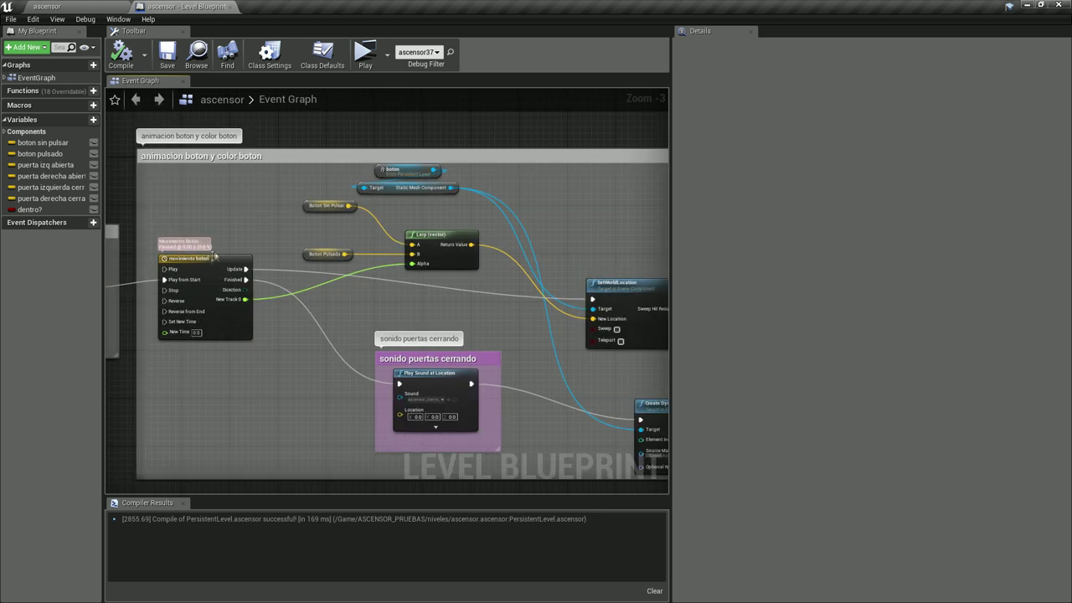
pyautogui.scroll(1, 214, 348)
pyautogui.scroll(2, 215, 347)
pyautogui.moveTo(303, 427); pyautogui.dragTo(265, 479, button='right')
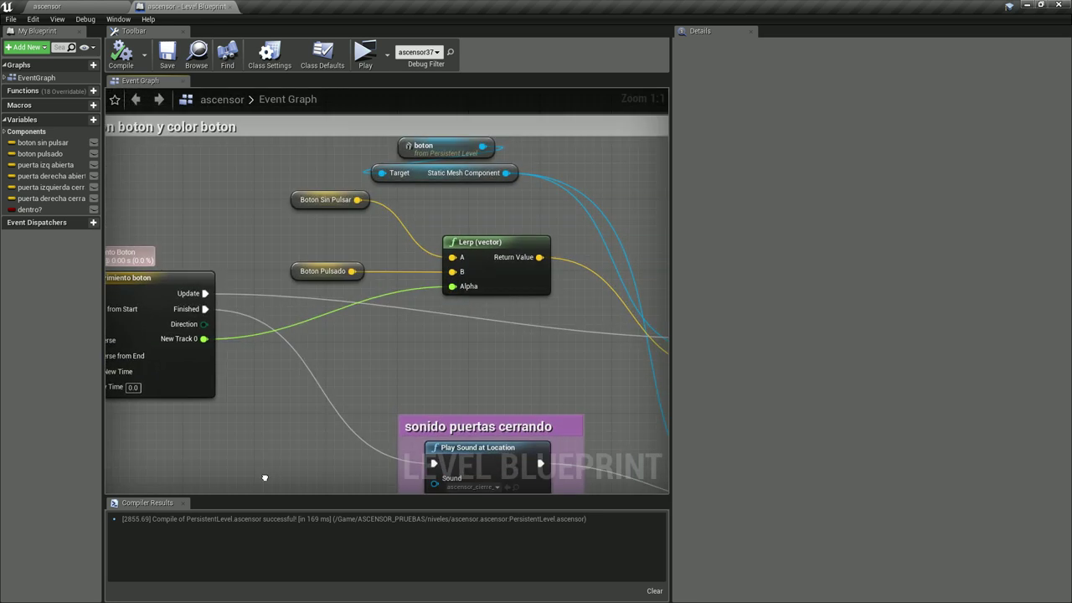
pyautogui.moveTo(227, 442); pyautogui.dragTo(217, 459, button='right')
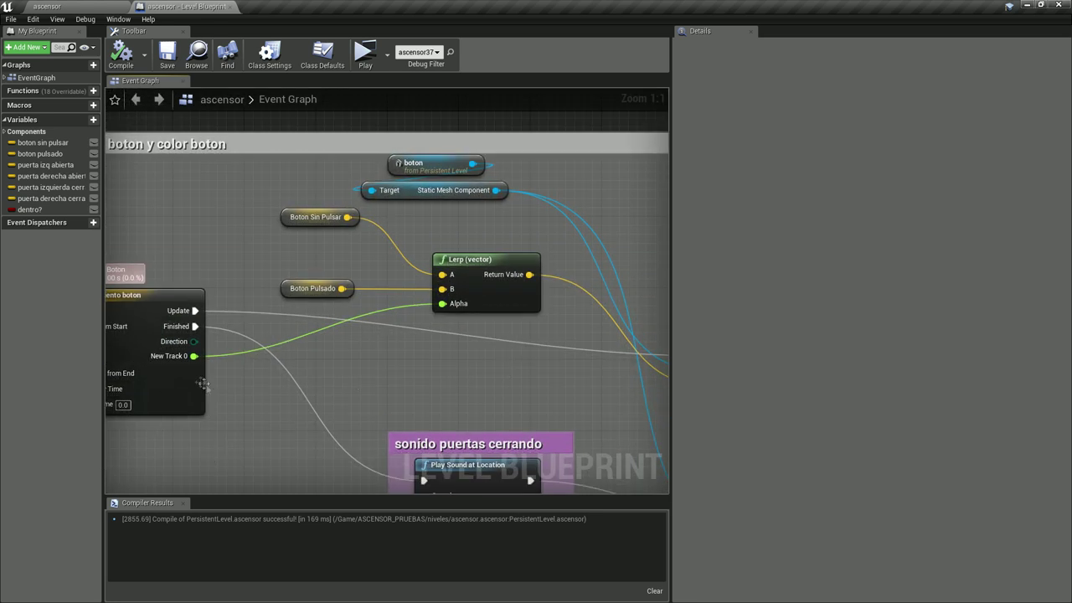
# - Check the SetWorldLocation, Play Sound at Location and button material parameter nodes
pyautogui.moveTo(543, 338); pyautogui.dragTo(449, 357, button='right')
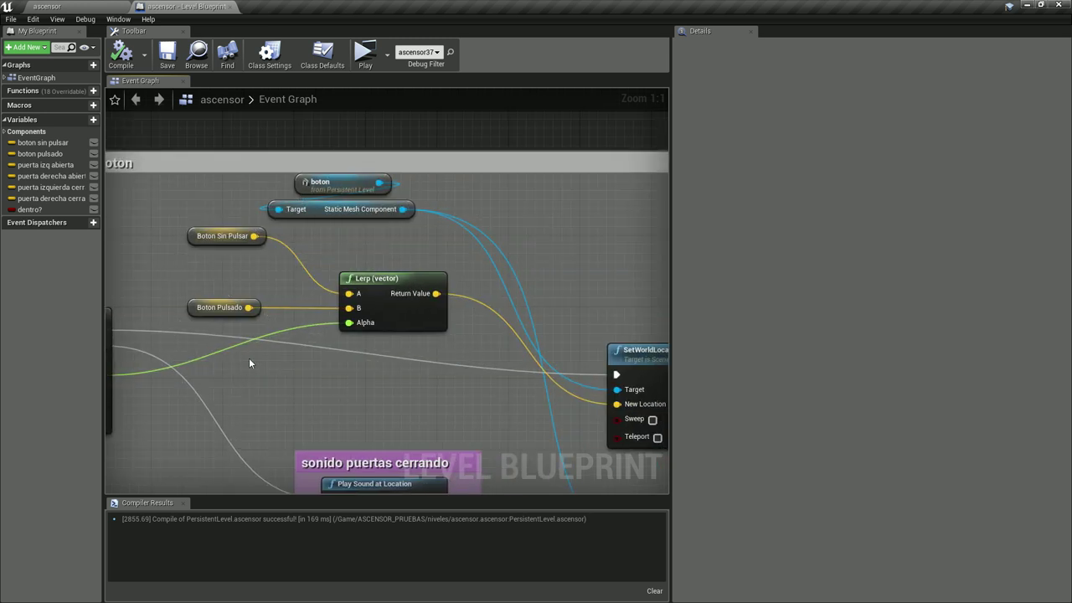
pyautogui.moveTo(221, 372)
pyautogui.mouseDown(button='right')
pyautogui.moveTo(268, 300)
pyautogui.moveTo(434, 345)
pyautogui.mouseUp(button='right')
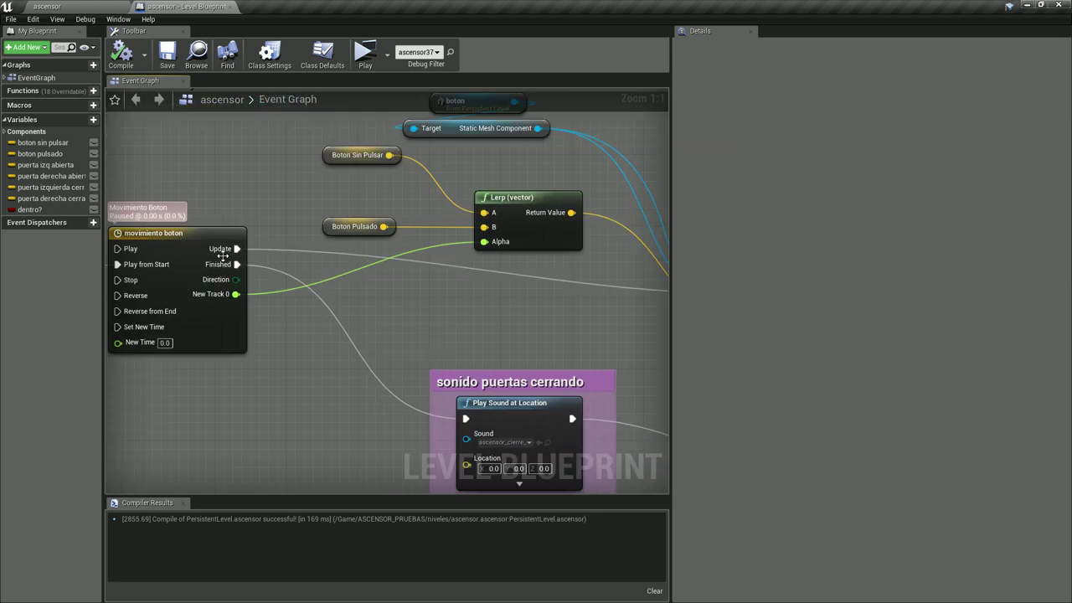
pyautogui.moveTo(593, 348); pyautogui.dragTo(414, 279, button='right')
pyautogui.moveTo(509, 374)
pyautogui.mouseDown(button='right')
pyautogui.moveTo(426, 359)
pyautogui.moveTo(376, 382)
pyautogui.mouseUp(button='right')
pyautogui.moveTo(447, 343); pyautogui.dragTo(281, 260, button='right')
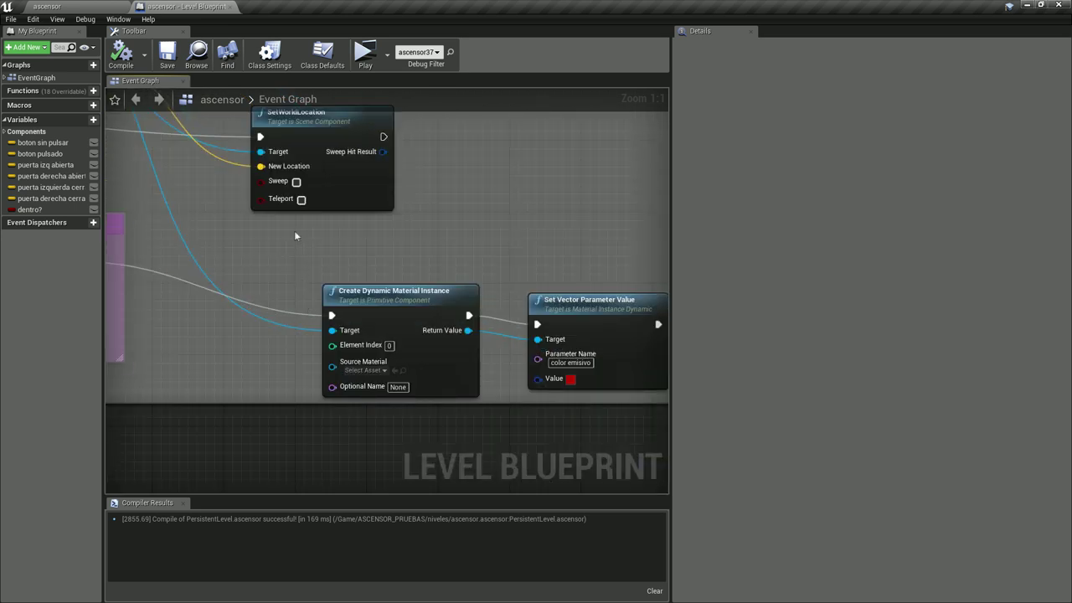
# - Inspect the 'animacion puertas cerrandose' Sequence feeding both cerrar puerta timelines and door nodes
pyautogui.moveTo(555, 297); pyautogui.dragTo(380, 271, button='right')
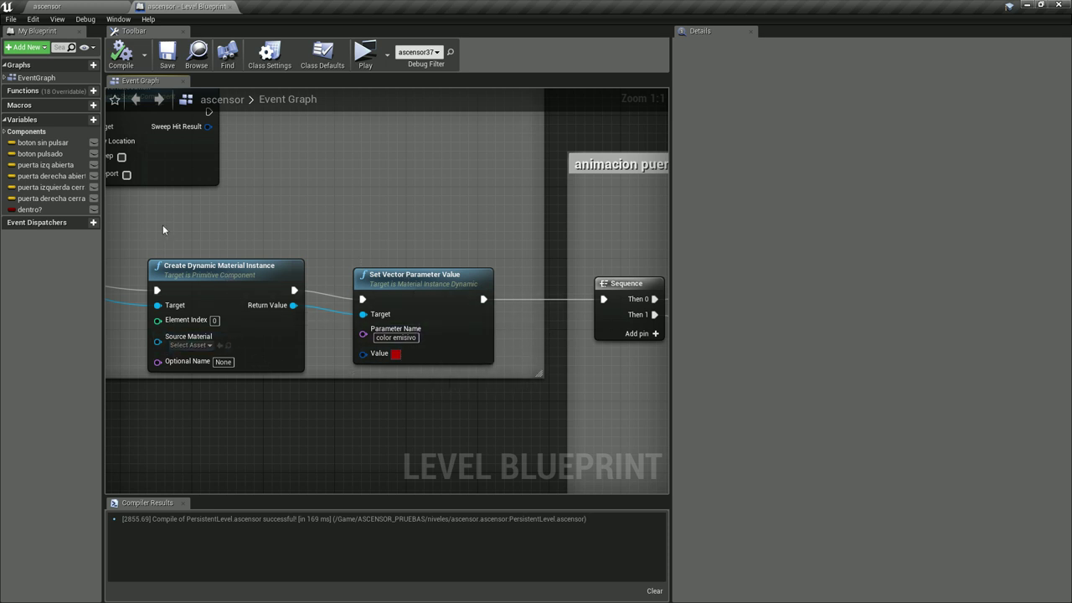
pyautogui.moveTo(462, 393)
pyautogui.mouseDown(button='right')
pyautogui.moveTo(316, 369)
pyautogui.moveTo(285, 353)
pyautogui.mouseUp(button='right')
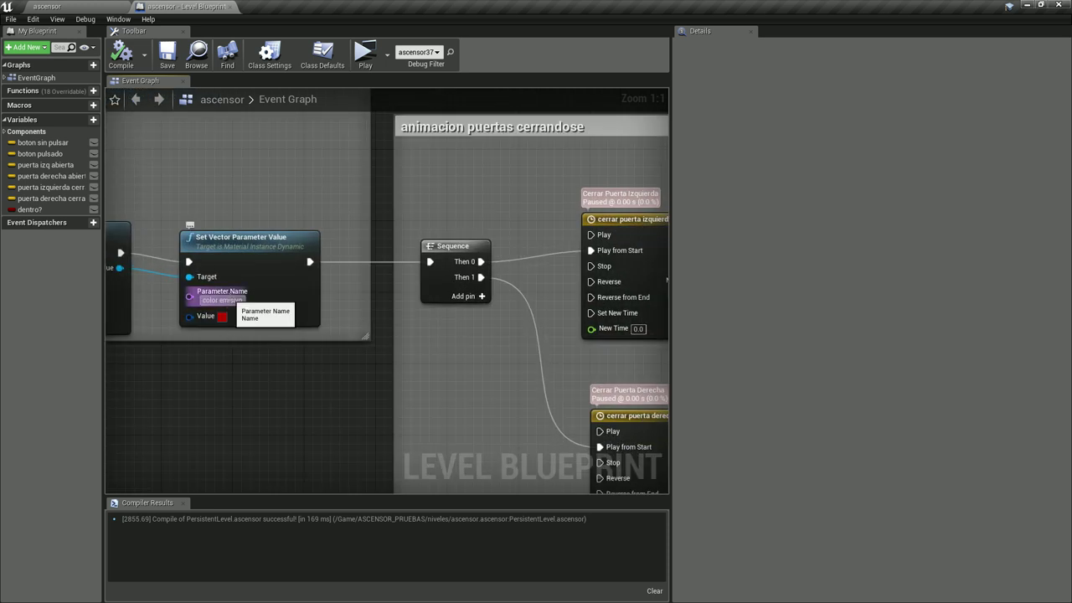
pyautogui.moveTo(281, 407)
pyautogui.mouseDown(button='right')
pyautogui.moveTo(227, 413)
pyautogui.moveTo(243, 461)
pyautogui.mouseUp(button='right')
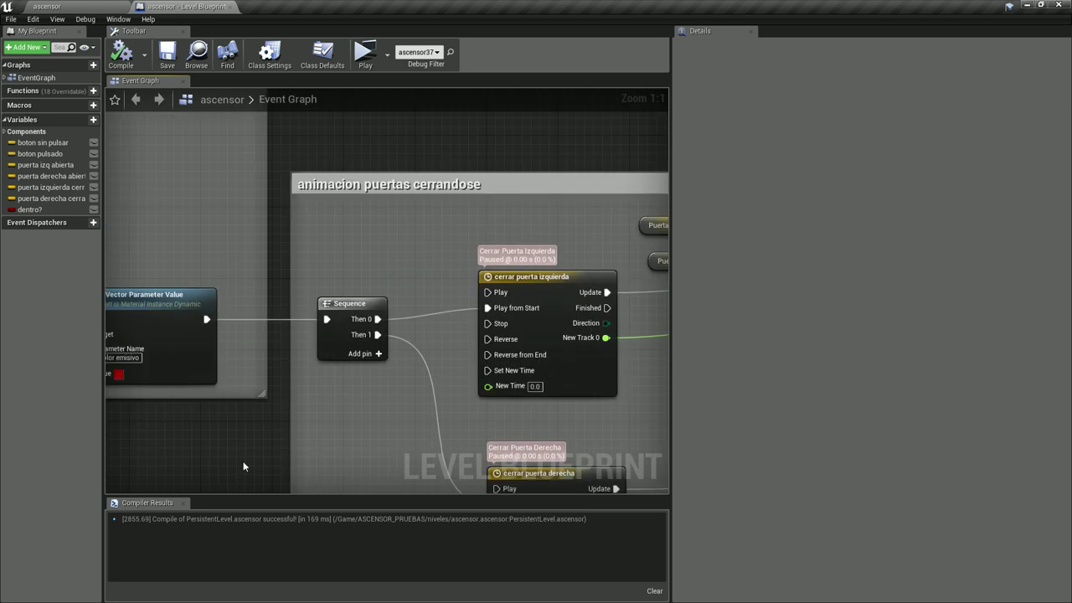
pyautogui.scroll(-2, 243, 461)
pyautogui.moveTo(308, 308); pyautogui.dragTo(293, 213, button='right')
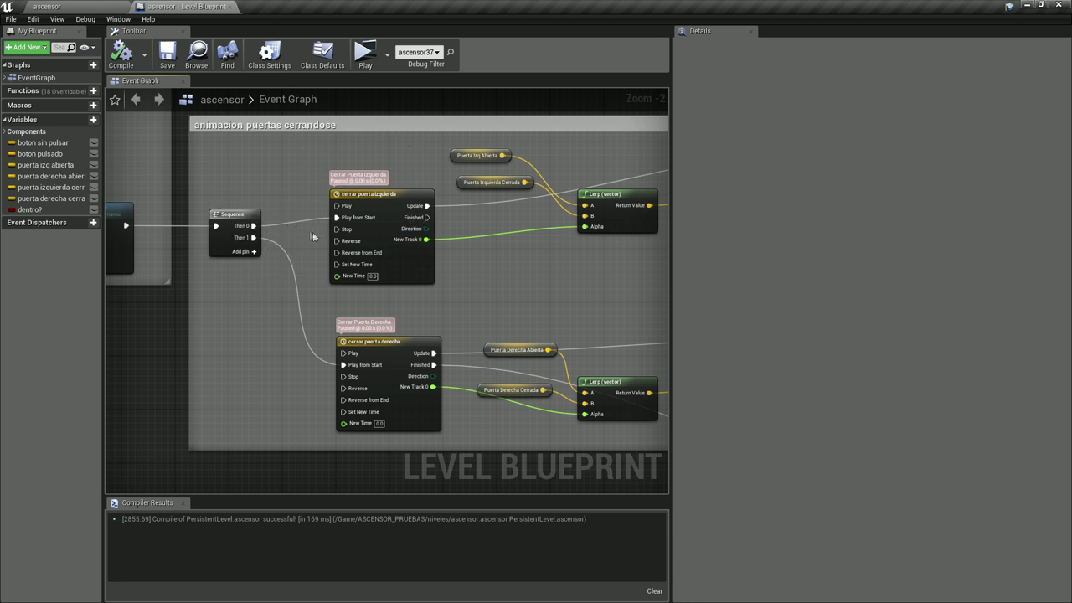
pyautogui.moveTo(288, 174)
pyautogui.mouseDown(button='right')
pyautogui.moveTo(183, 314)
pyautogui.moveTo(380, 329)
pyautogui.mouseUp(button='right')
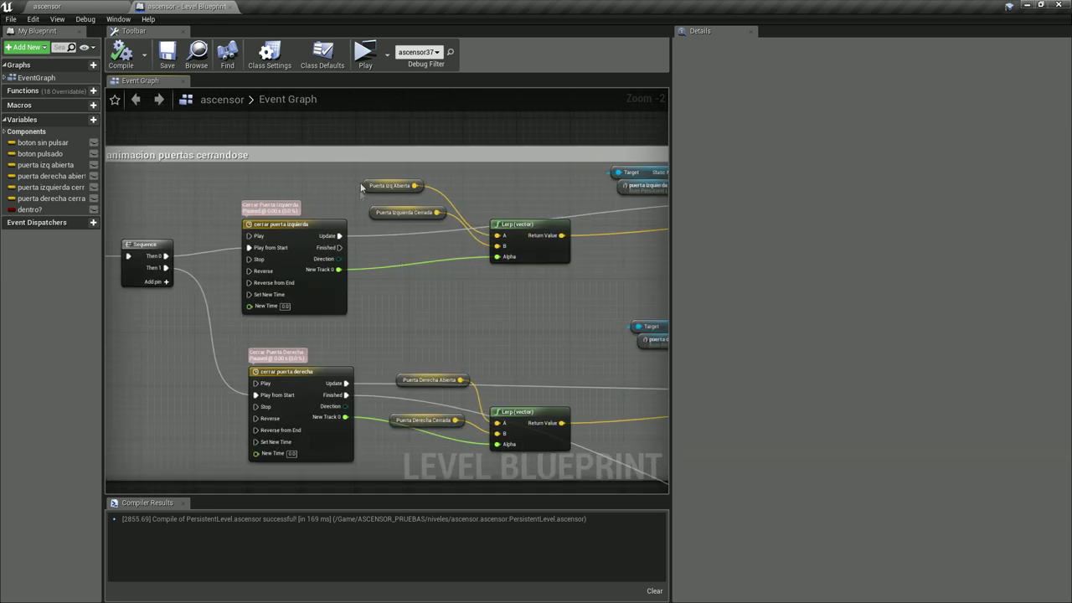
pyautogui.scroll(2, 366, 208)
pyautogui.click(67, 6)
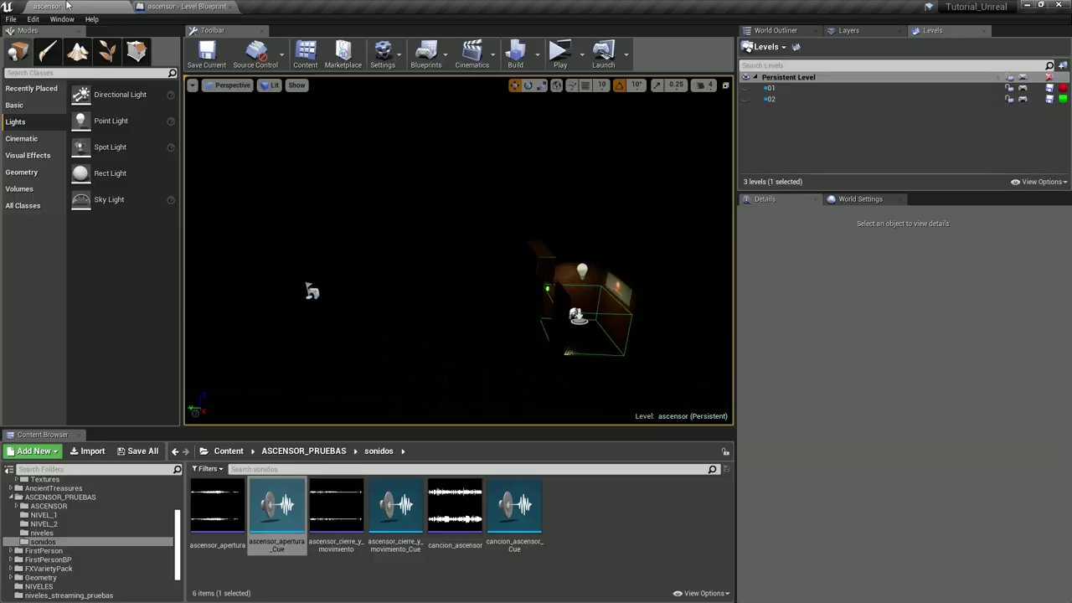
pyautogui.click(186, 6)
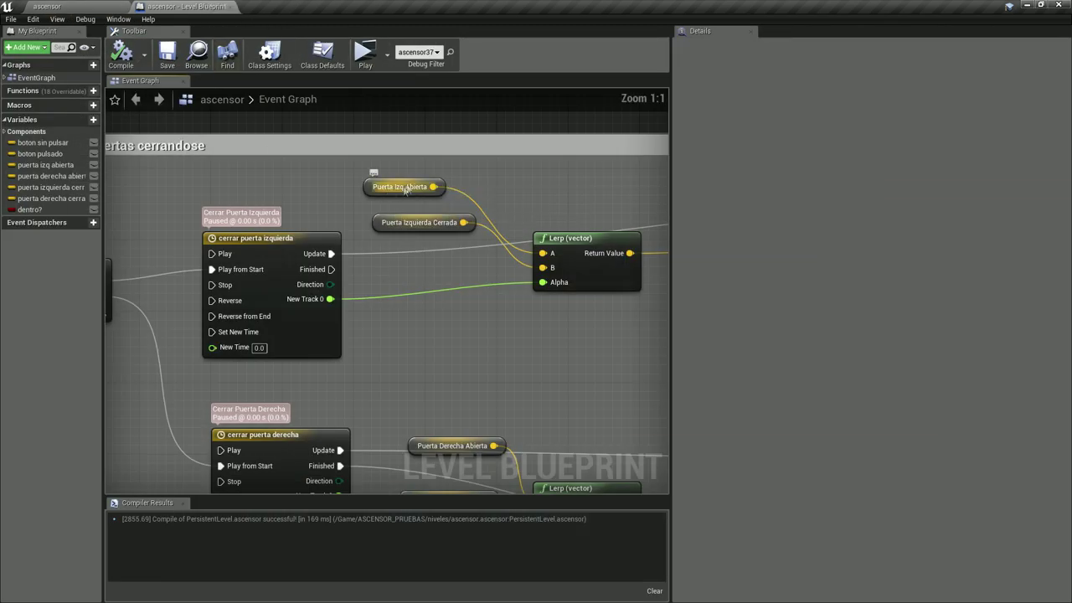
pyautogui.moveTo(452, 416); pyautogui.dragTo(313, 322, button='right')
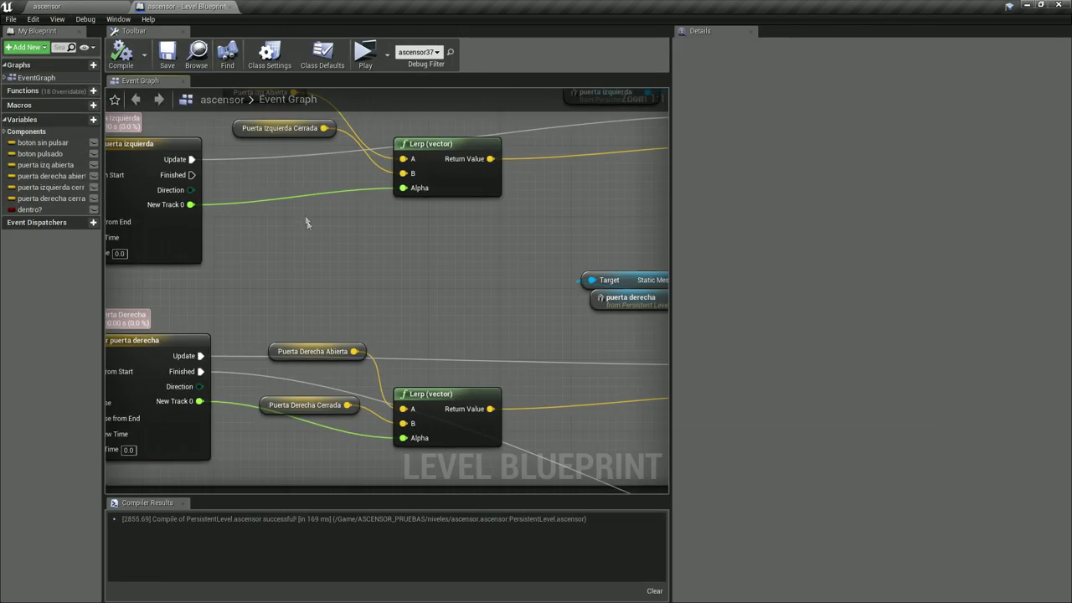
pyautogui.moveTo(306, 222); pyautogui.dragTo(304, 290, button='right')
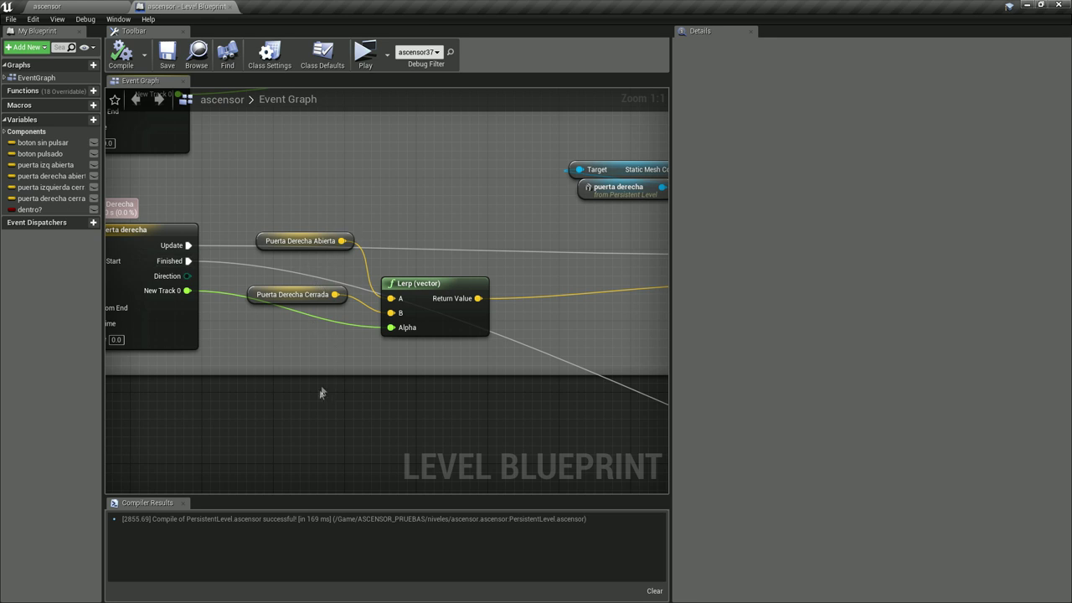
pyautogui.scroll(-1, 323, 394)
pyautogui.moveTo(324, 394); pyautogui.dragTo(309, 306, button='right')
pyautogui.moveTo(473, 213); pyautogui.dragTo(413, 289, button='right')
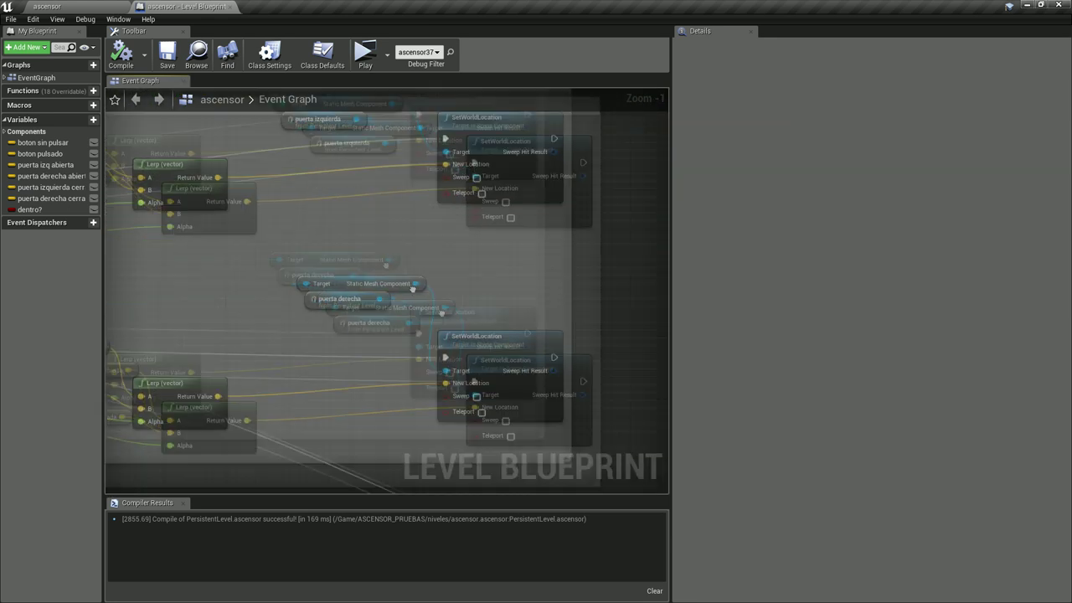
pyautogui.scroll(-3, 413, 288)
pyautogui.moveTo(389, 455); pyautogui.dragTo(294, 167, button='right')
pyautogui.scroll(1, 294, 168)
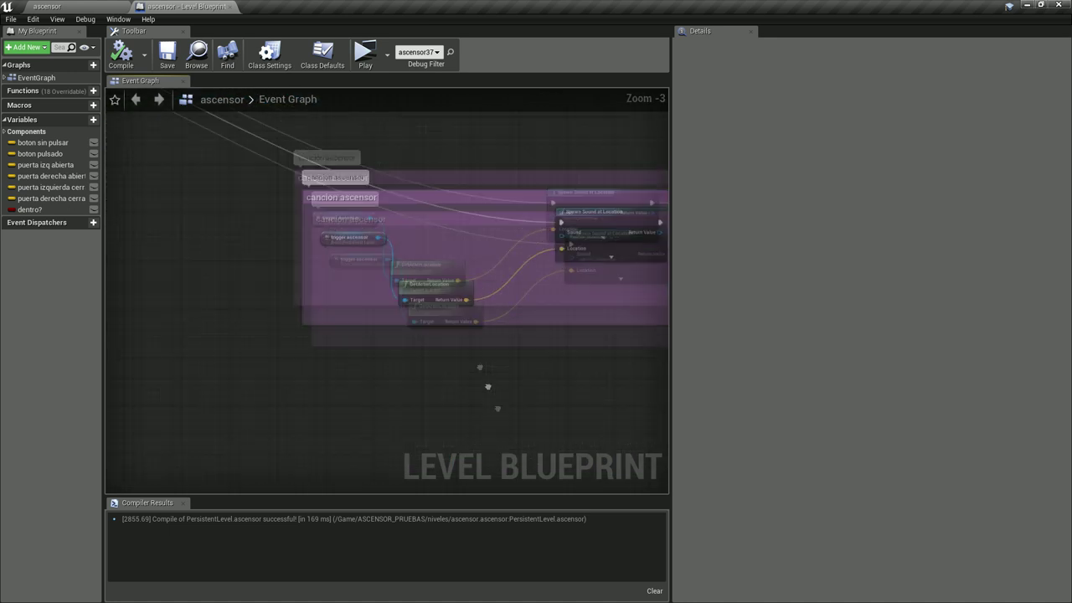
pyautogui.scroll(1, 395, 371)
pyautogui.moveTo(395, 371); pyautogui.dragTo(311, 342, button='right')
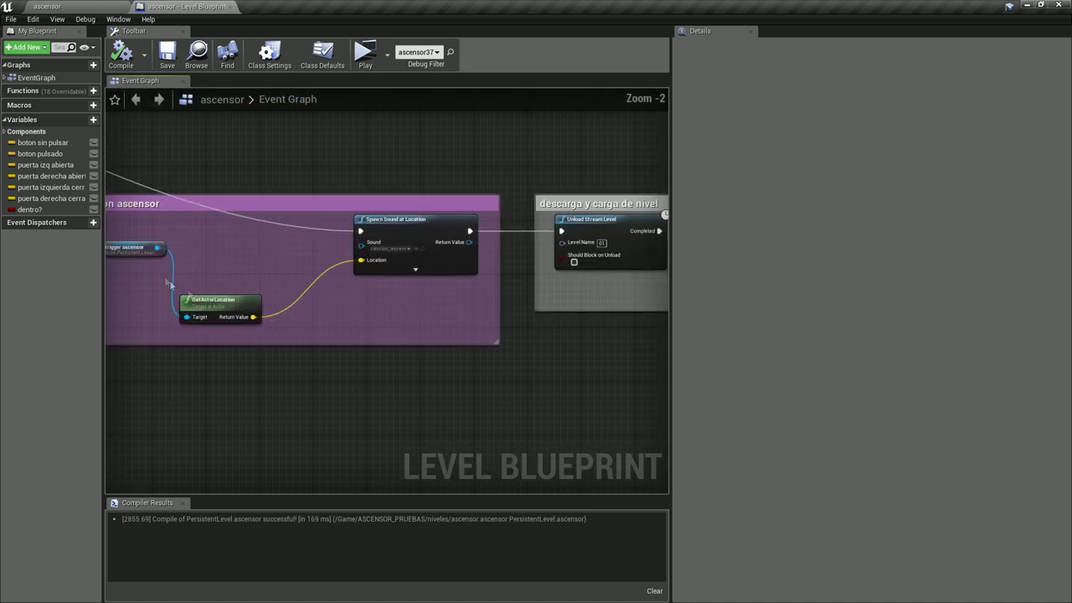
pyautogui.moveTo(169, 280); pyautogui.dragTo(269, 296, button='right')
pyautogui.moveTo(392, 283); pyautogui.dragTo(316, 303, button='right')
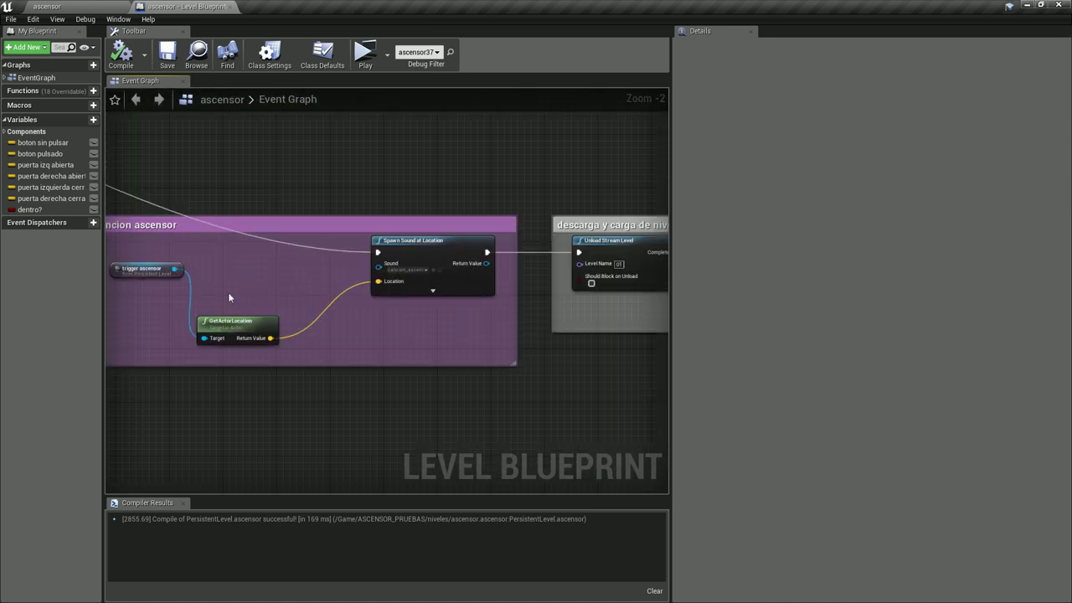
pyautogui.moveTo(352, 333)
pyautogui.mouseDown(button='right')
pyautogui.moveTo(302, 389)
pyautogui.moveTo(383, 400)
pyautogui.mouseUp(button='right')
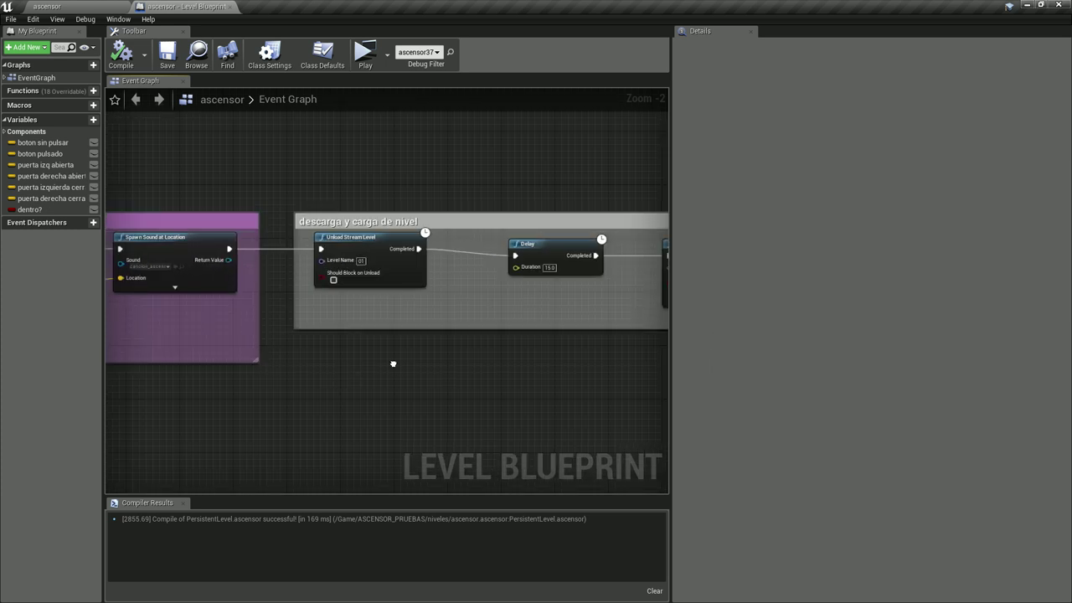
pyautogui.moveTo(393, 364)
pyautogui.mouseDown(button='right')
pyautogui.moveTo(366, 392)
pyautogui.moveTo(299, 399)
pyautogui.mouseUp(button='right')
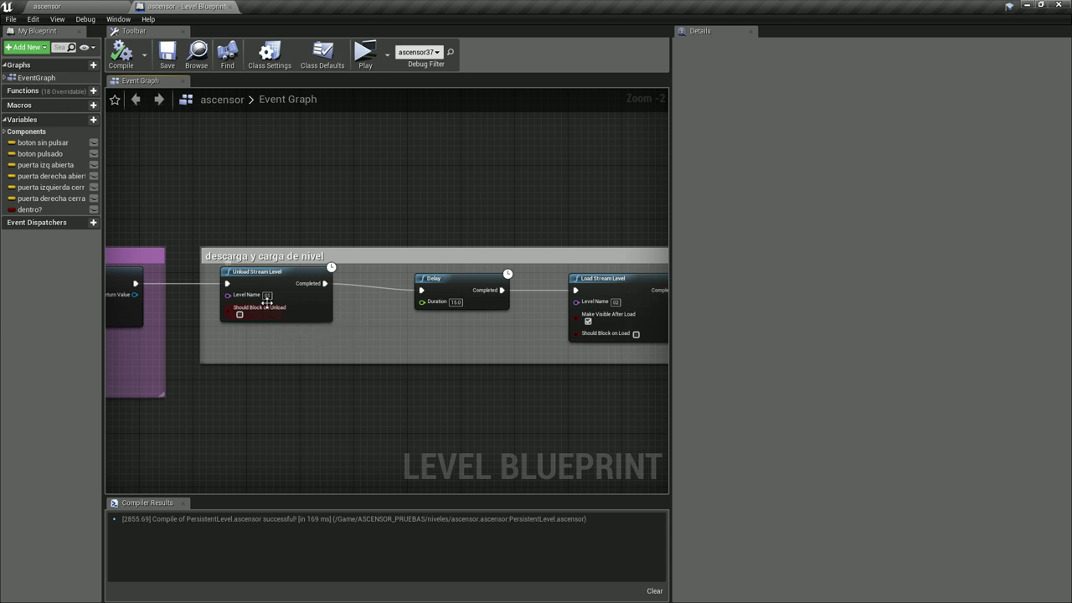
pyautogui.moveTo(419, 439); pyautogui.dragTo(335, 402, button='right')
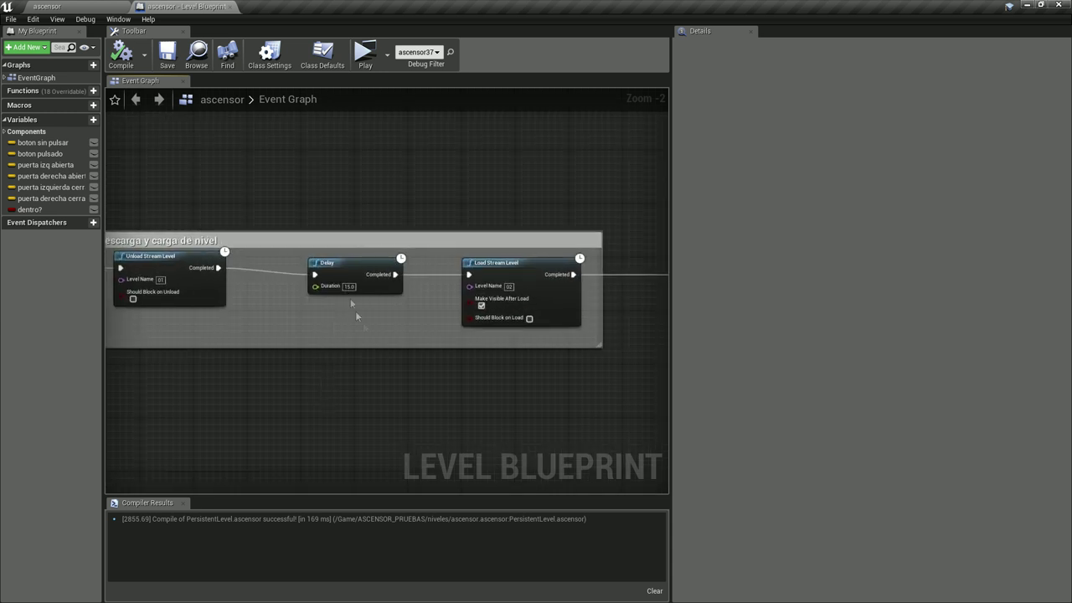
pyautogui.moveTo(407, 390)
pyautogui.mouseDown(button='right')
pyautogui.moveTo(339, 421)
pyautogui.moveTo(538, 440)
pyautogui.mouseUp(button='right')
pyautogui.scroll(-2, 453, 468)
pyautogui.moveTo(184, 413); pyautogui.dragTo(282, 401, button='right')
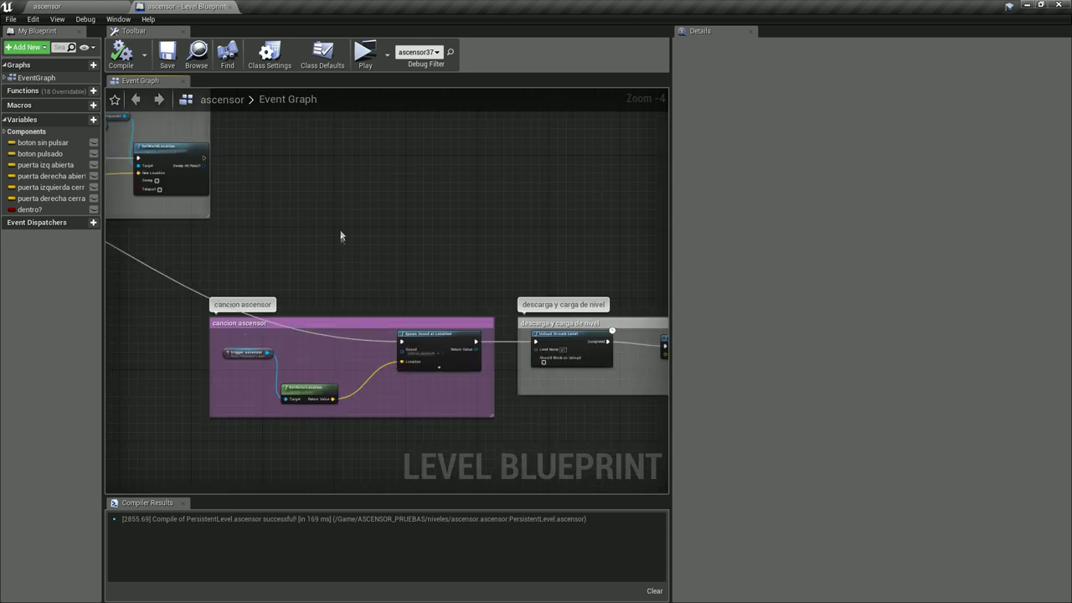
pyautogui.scroll(2, 387, 442)
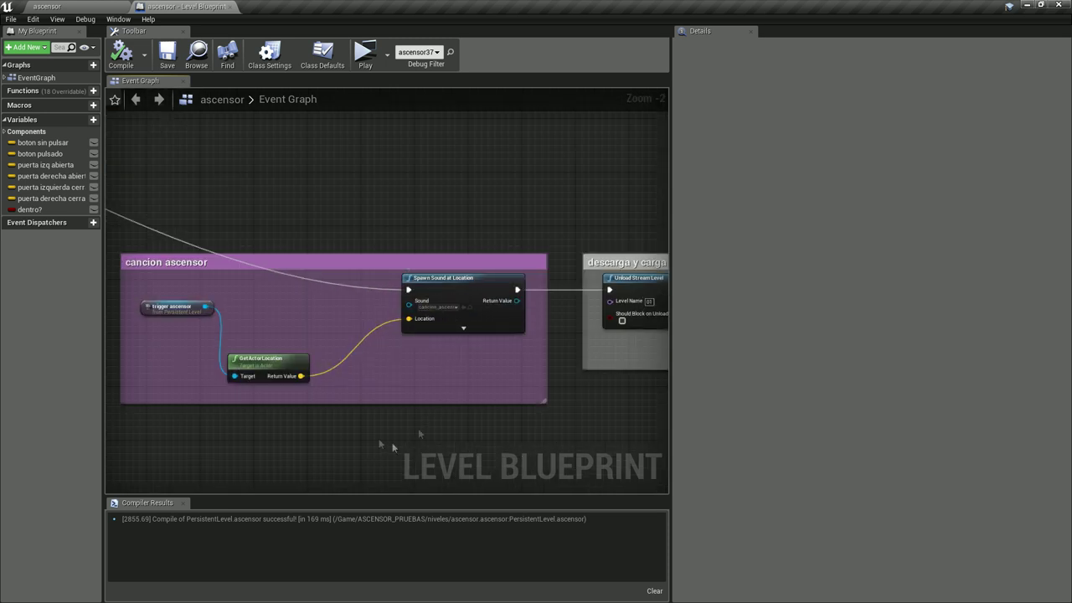
pyautogui.moveTo(528, 421); pyautogui.dragTo(428, 404, button='right')
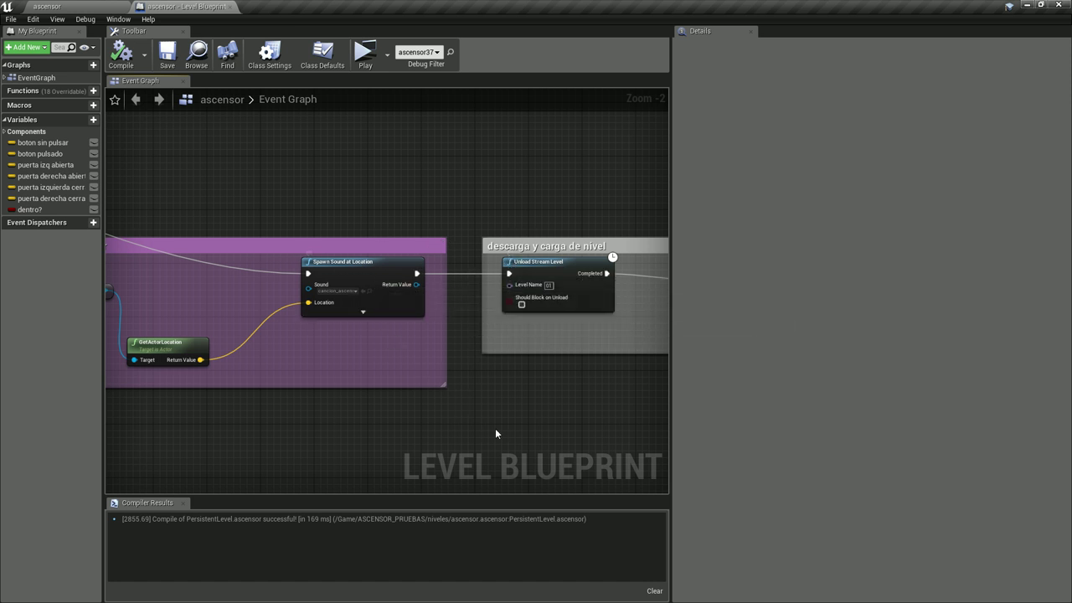
pyautogui.moveTo(495, 429); pyautogui.dragTo(334, 439, button='right')
pyautogui.moveTo(417, 405); pyautogui.dragTo(268, 417, button='right')
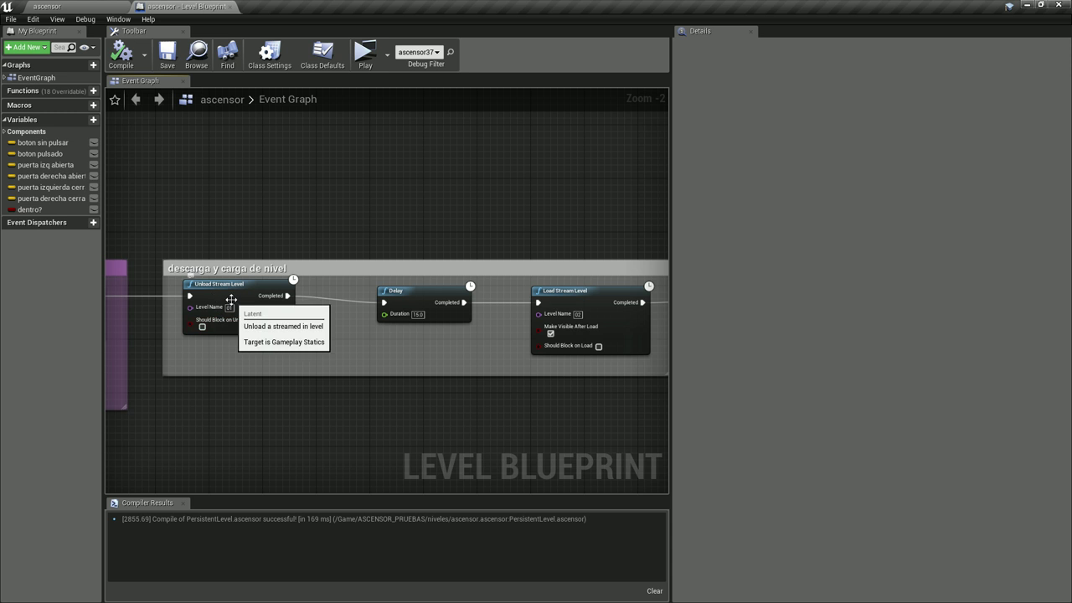
pyautogui.moveTo(173, 356); pyautogui.dragTo(257, 380, button='right')
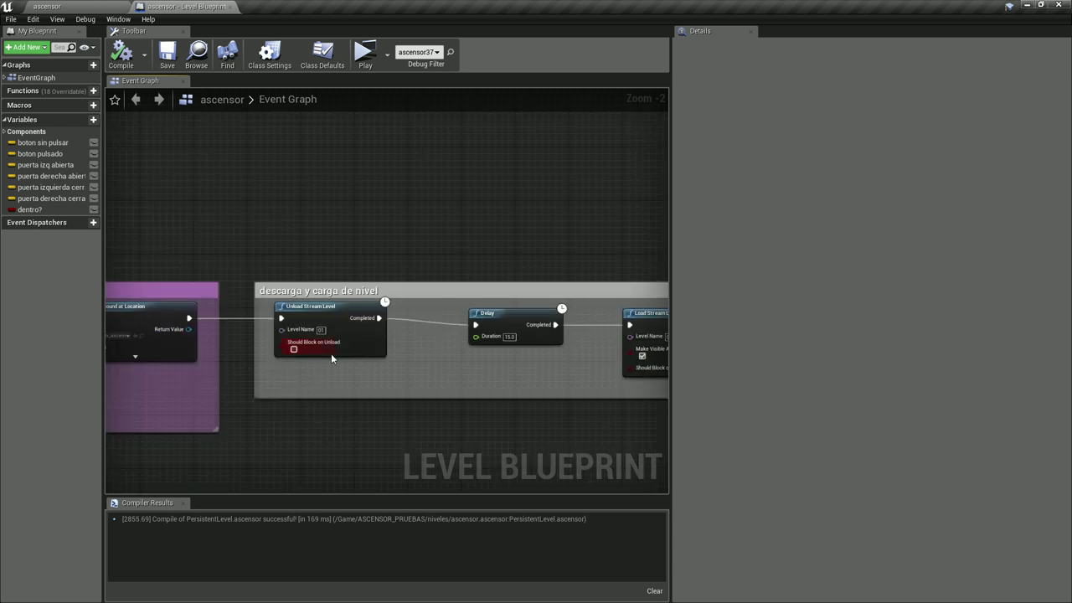
pyautogui.moveTo(332, 358); pyautogui.dragTo(219, 346, button='right')
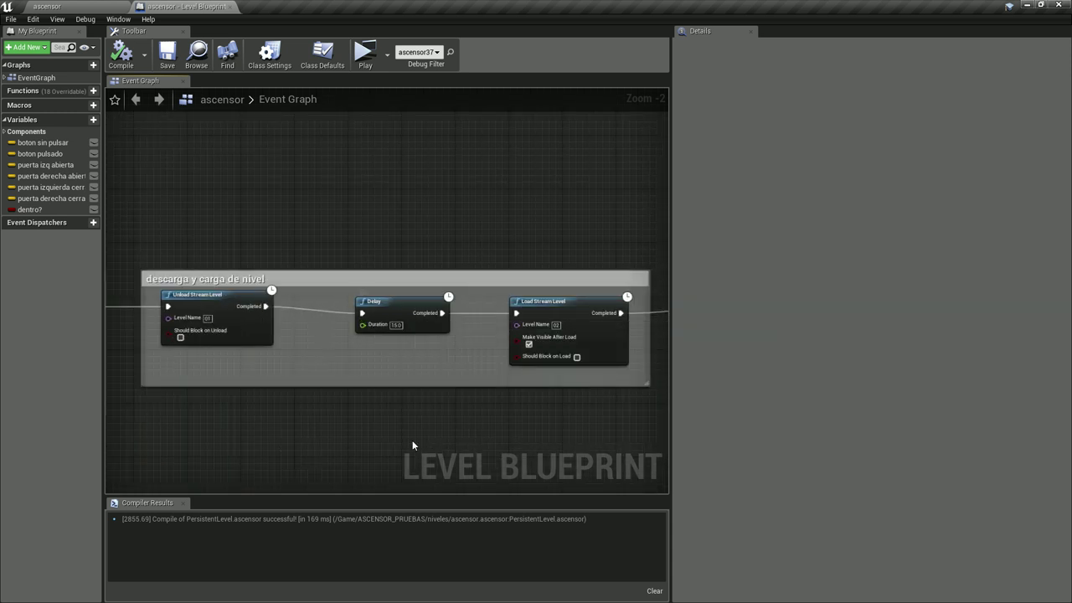
pyautogui.moveTo(412, 441); pyautogui.dragTo(339, 320, button='right')
pyautogui.moveTo(402, 410); pyautogui.dragTo(214, 419, button='right')
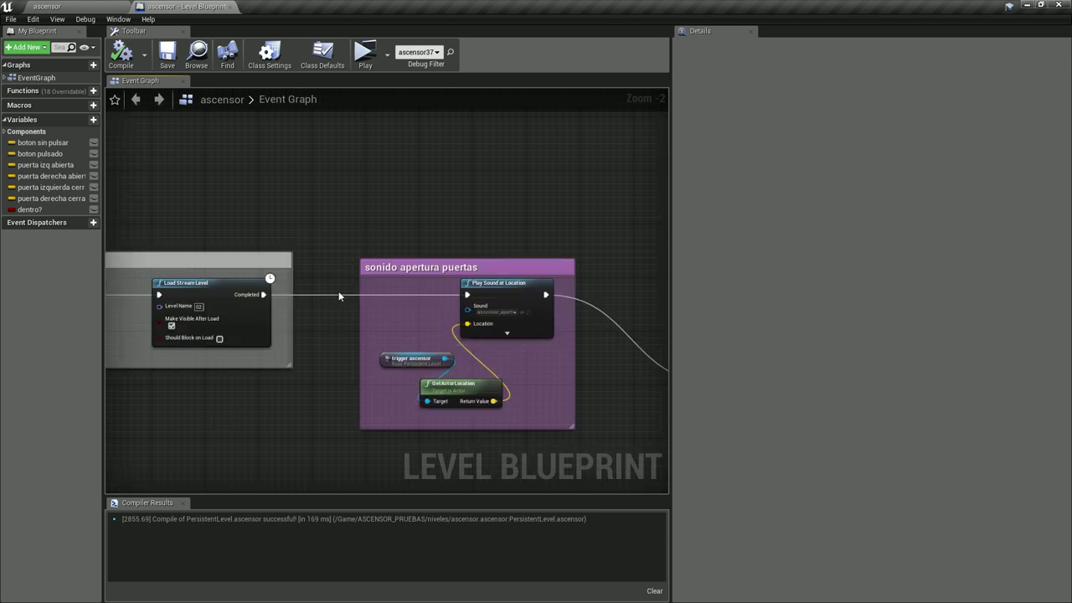
pyautogui.moveTo(503, 374); pyautogui.dragTo(302, 335, button='right')
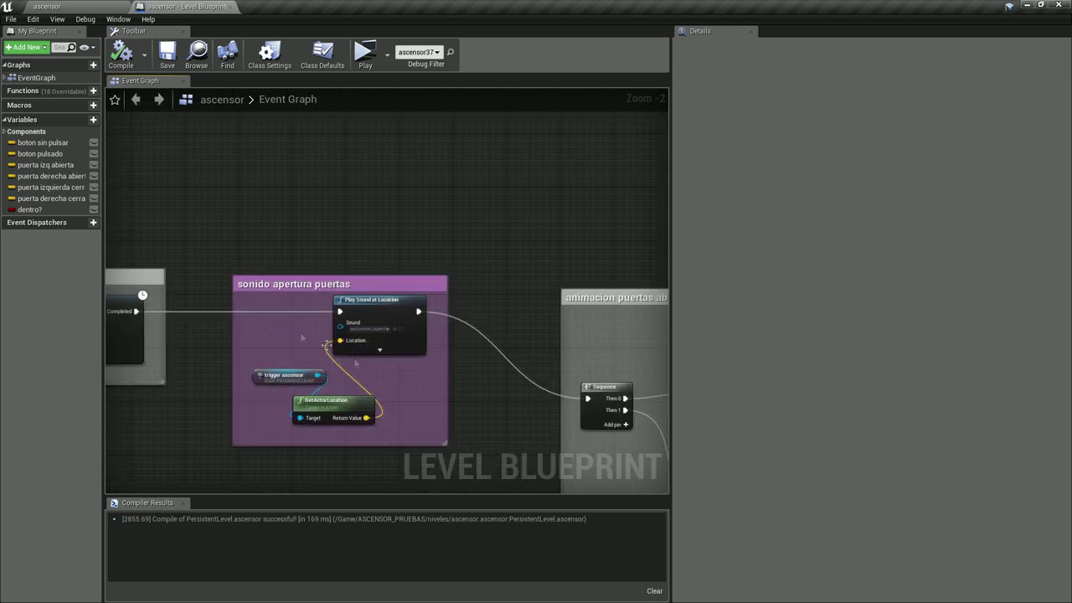
pyautogui.moveTo(427, 416); pyautogui.dragTo(261, 413, button='right')
pyautogui.moveTo(302, 457); pyautogui.dragTo(236, 371, button='right')
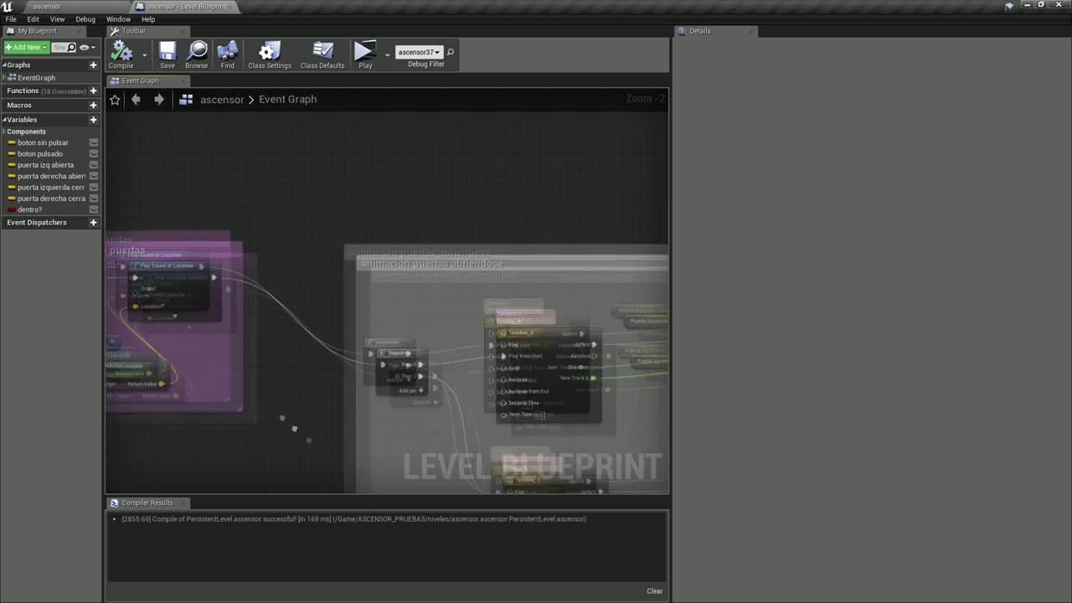
pyautogui.moveTo(448, 240); pyautogui.dragTo(307, 165, button='right')
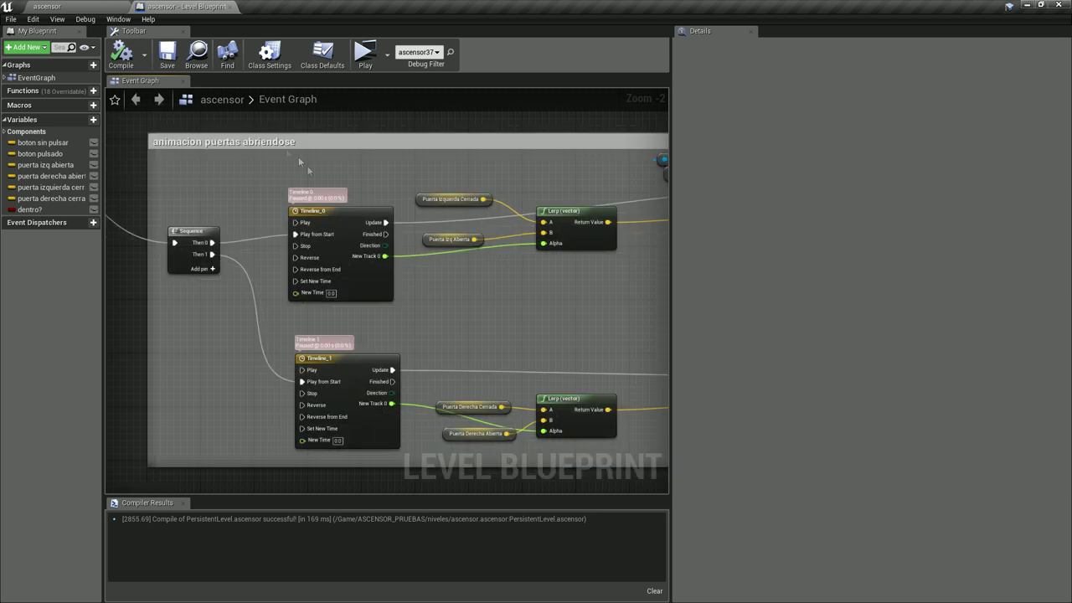
pyautogui.scroll(-2, 306, 165)
pyautogui.moveTo(493, 285); pyautogui.dragTo(380, 338, button='right')
pyautogui.scroll(1, 350, 341)
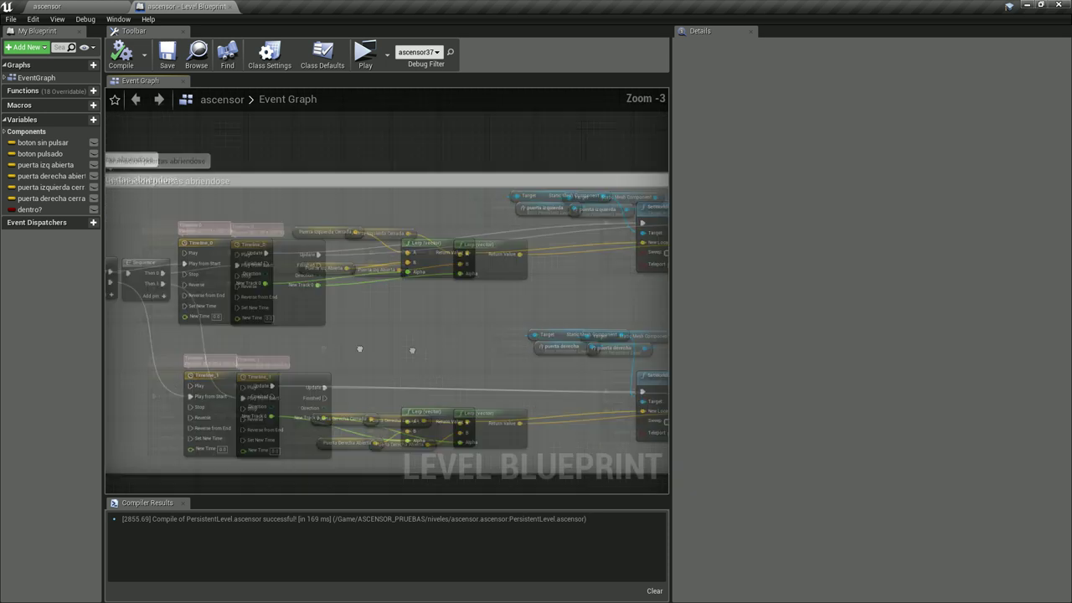
pyautogui.scroll(-1, 355, 374)
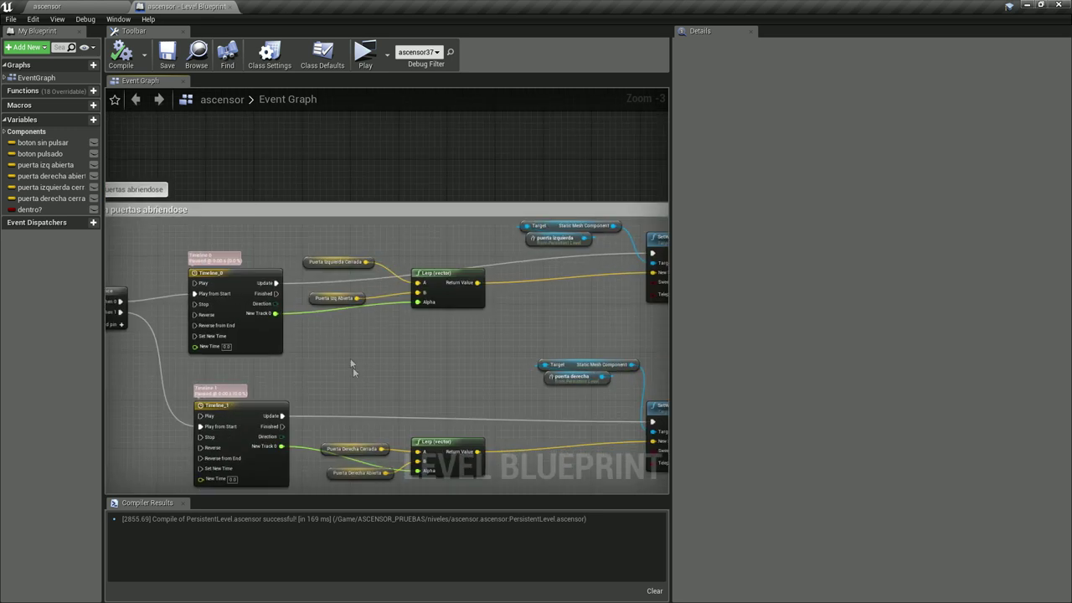
pyautogui.scroll(-1, 375, 369)
pyautogui.scroll(3, 490, 334)
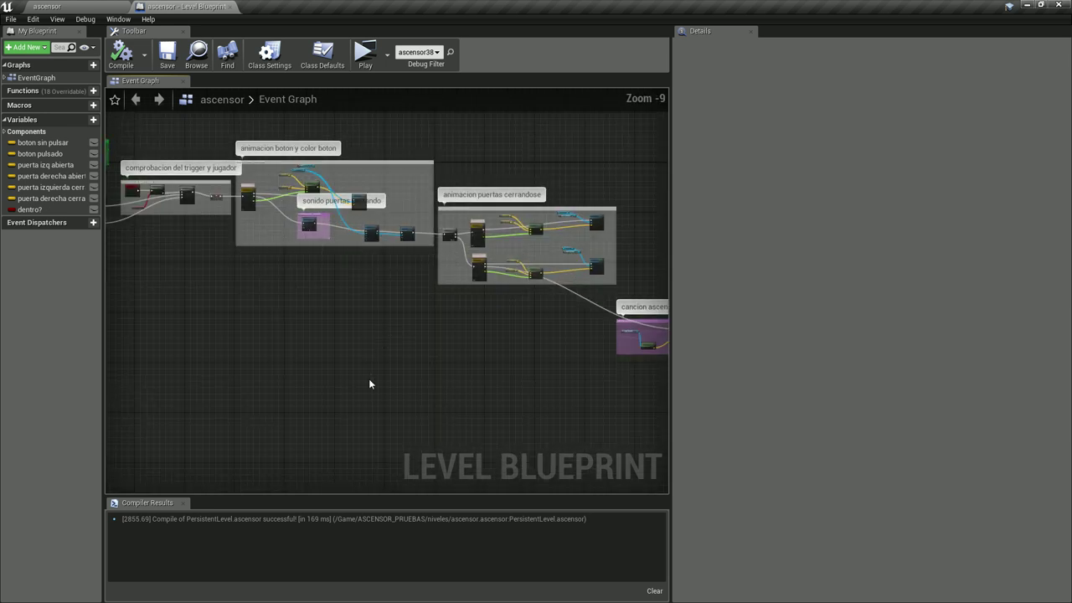
# - Survey the labelled comment groups zoomed out, then return to the ascensor level editor
pyautogui.moveTo(487, 353); pyautogui.dragTo(410, 406, button='right')
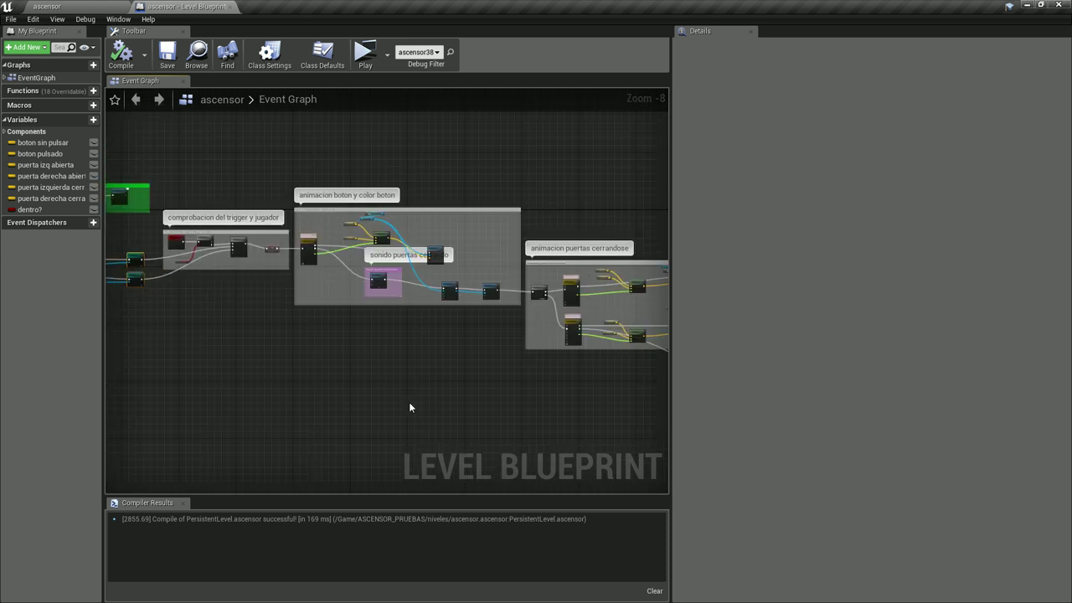
pyautogui.click(78, 6)
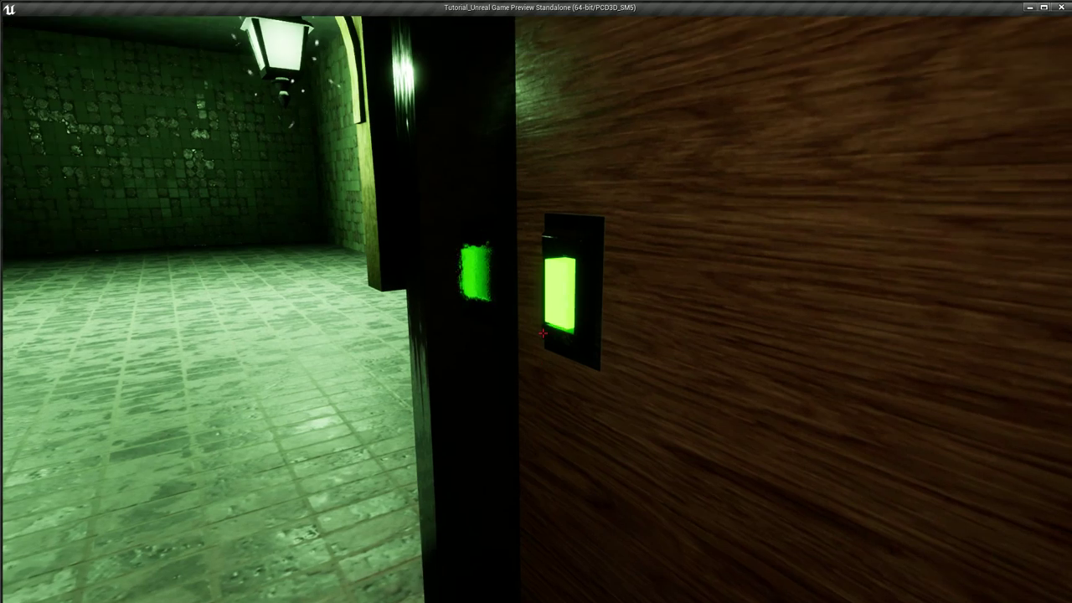
# - Activate the elevator button in the preview so the doors close
pyautogui.click(543, 333)
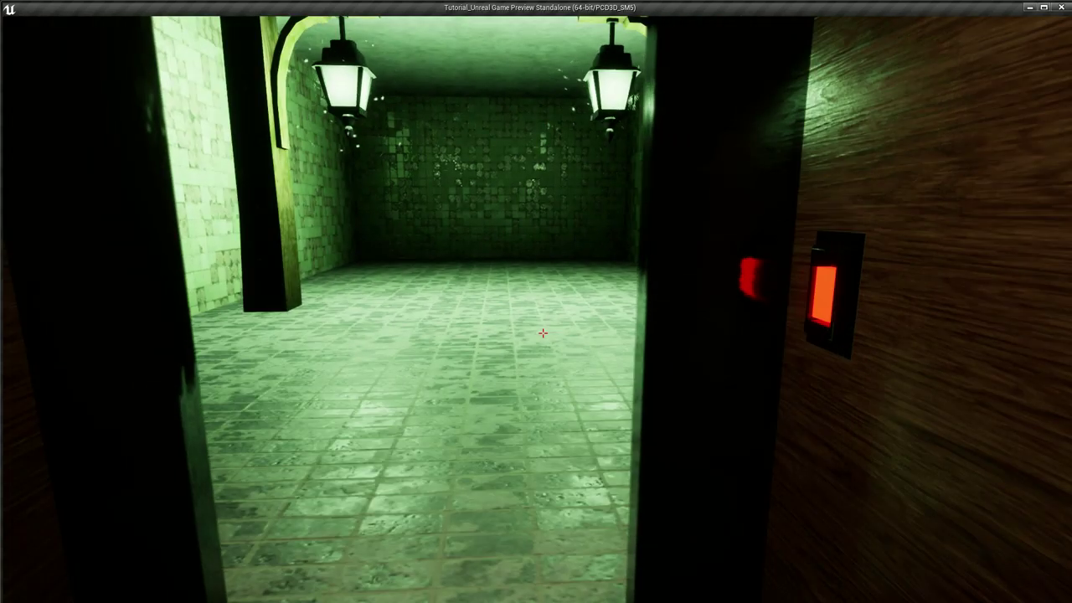
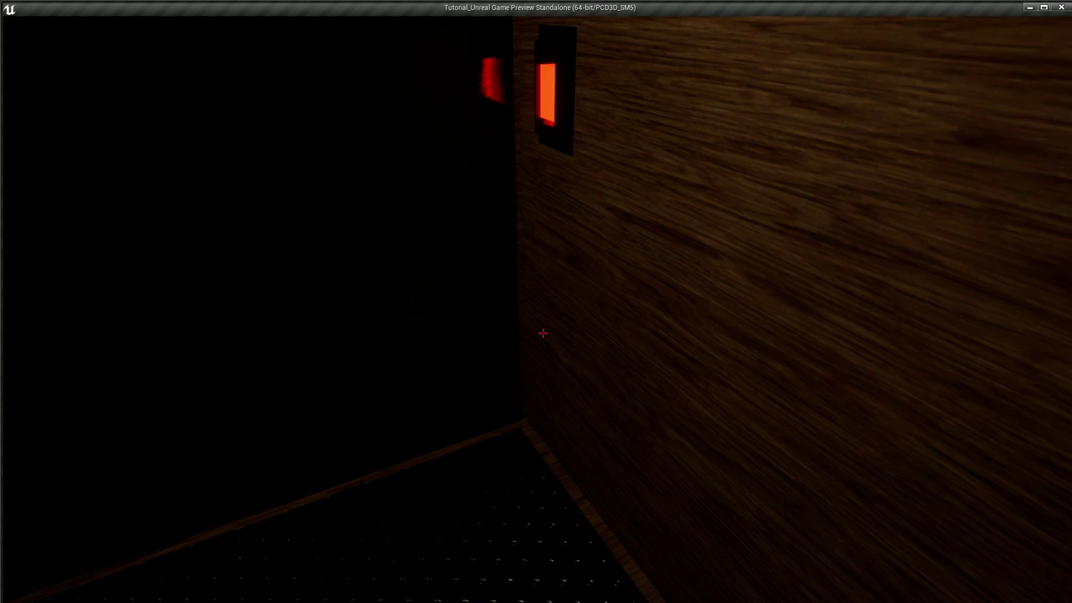
# - Walk forward out of the elevator into the red-walled, wood-floored room and up to the wall lantern
pyautogui.press('w')
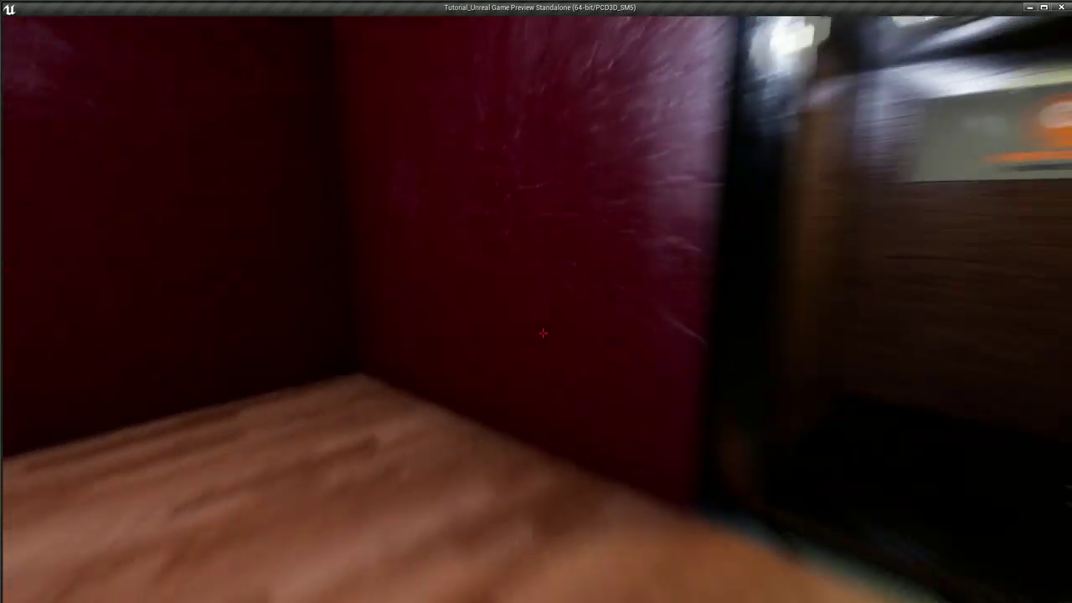
pyautogui.press('w')
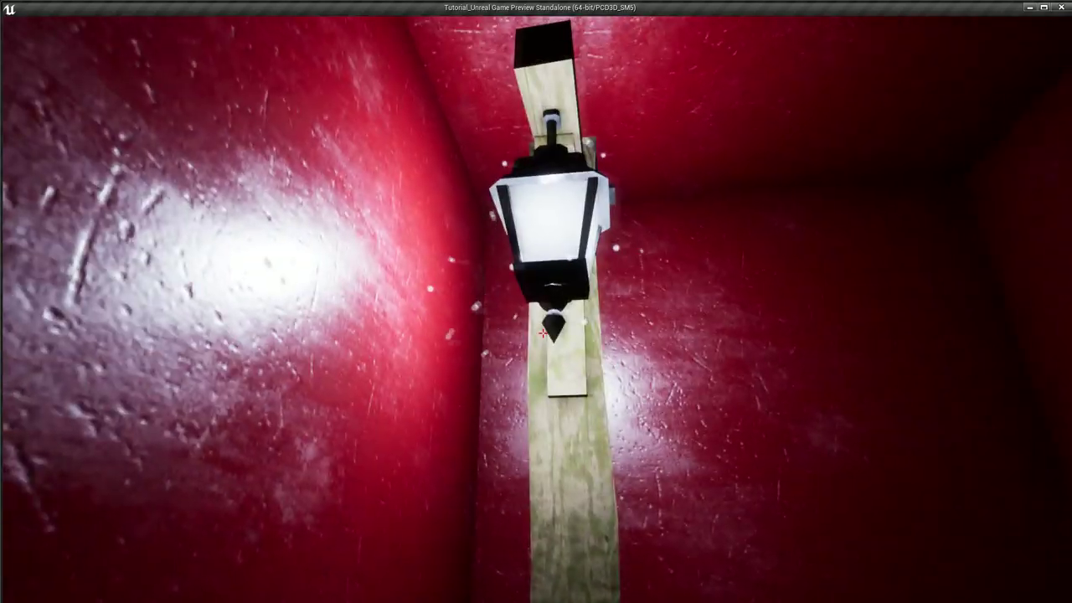